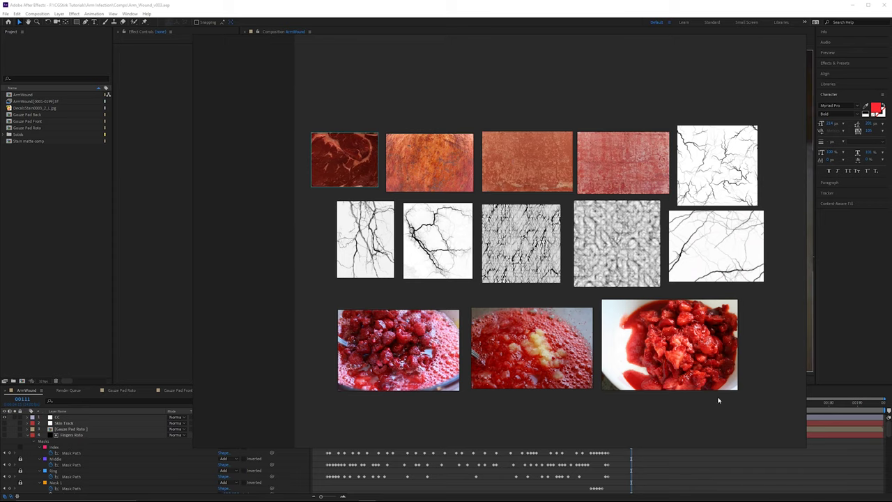
- Examine the meat, orange skin-like and red plaster texture images on the reference board up close
scroll(310, 136, up, 5)
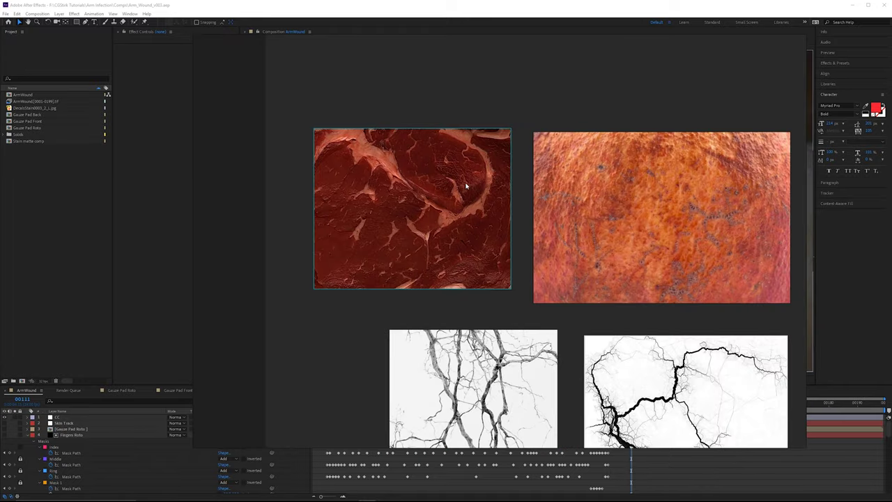
scroll(466, 185, up, 1)
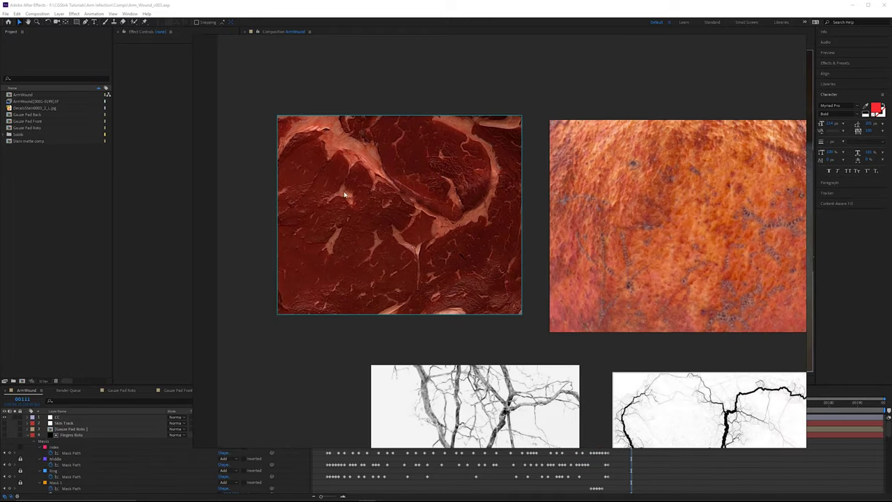
scroll(346, 192, up, 3)
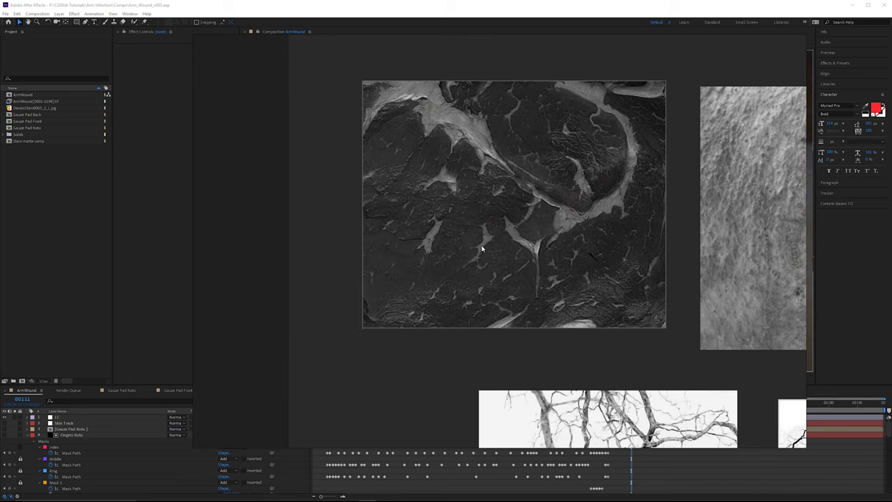
scroll(494, 232, up, 3)
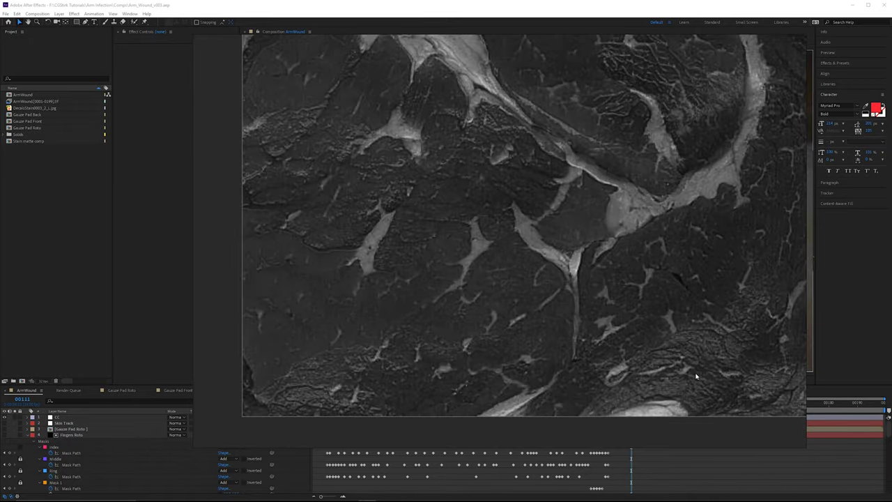
scroll(472, 291, down, 4)
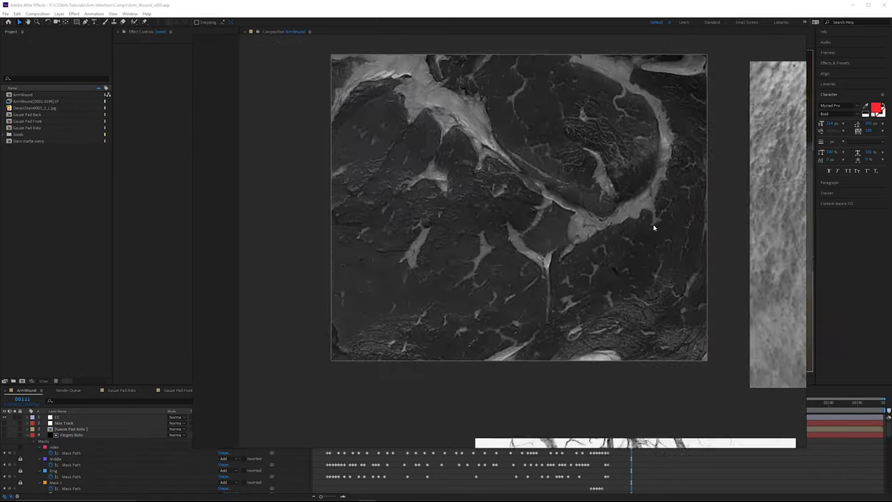
drag(751, 170, 426, 179)
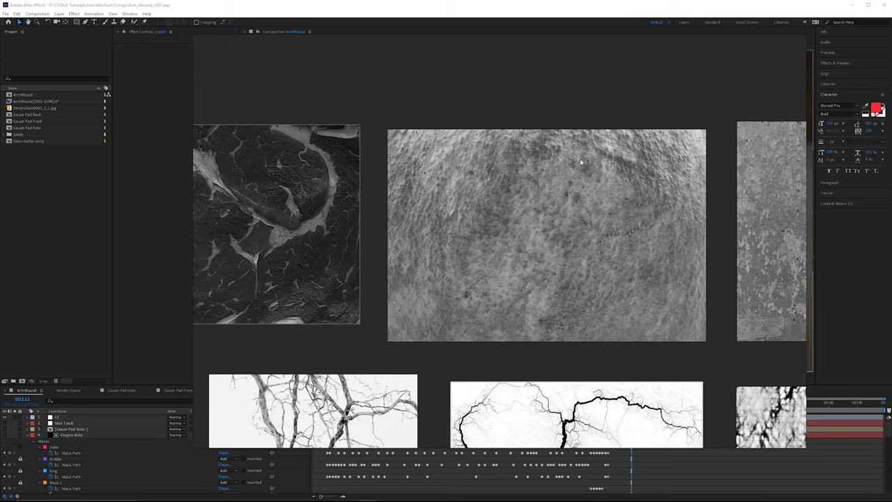
scroll(581, 161, up, 2)
scroll(589, 283, up, 1)
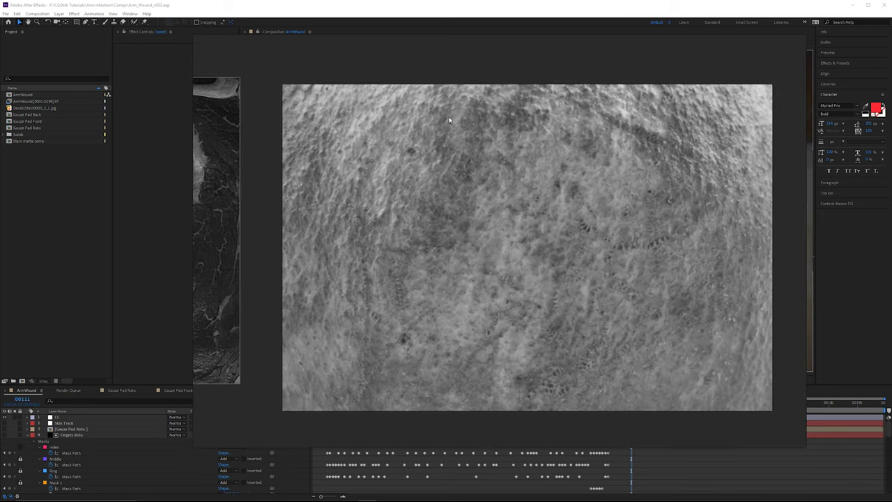
scroll(464, 233, down, 1)
drag(709, 211, 246, 225)
scroll(669, 255, right, 5)
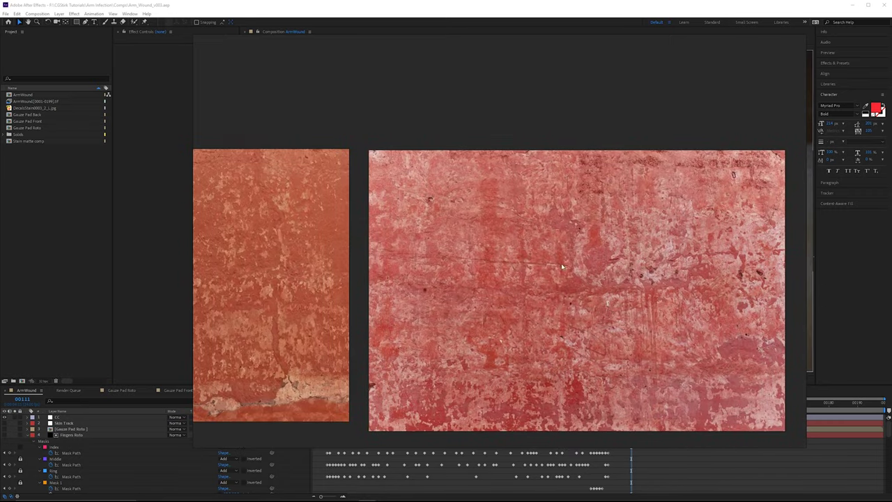
scroll(707, 268, up, 1)
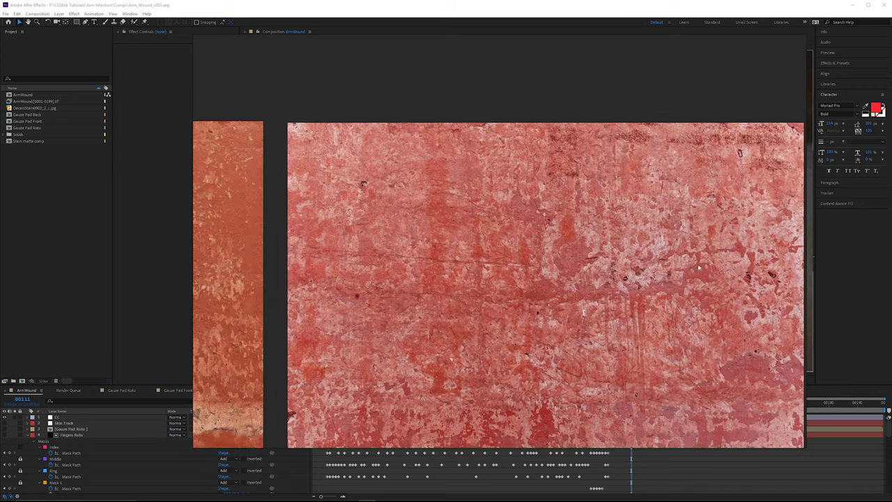
scroll(655, 258, up, 1)
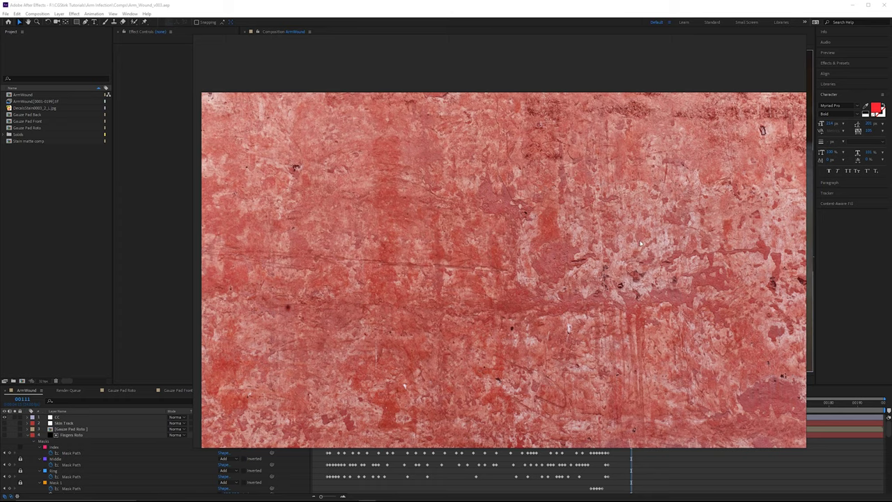
scroll(613, 300, down, 3)
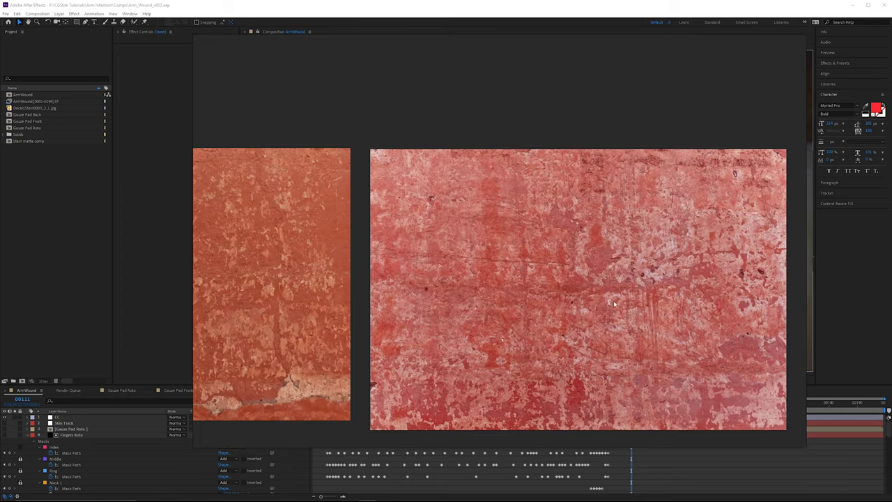
- Examine the black-and-white vein, crack and marble texture images on the reference board
scroll(323, 201, down, 4)
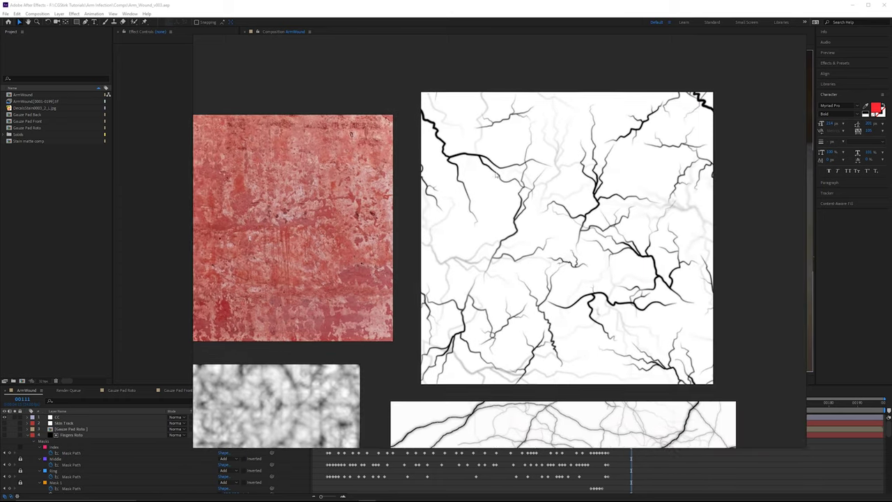
drag(520, 252, 588, 94)
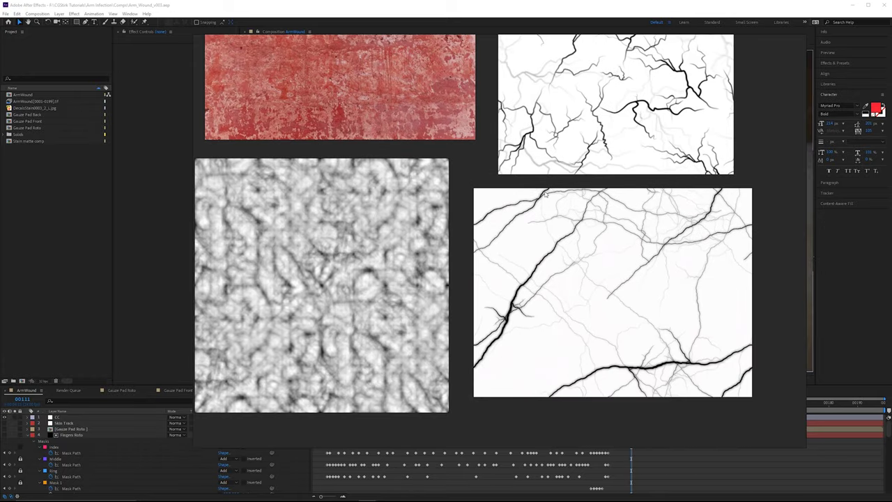
scroll(547, 194, down, 2)
drag(565, 240, 804, 204)
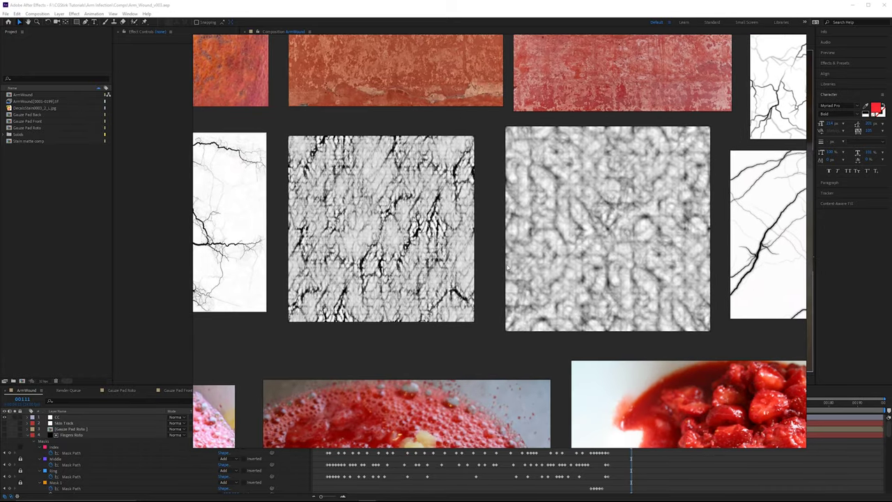
drag(583, 257, 259, 372)
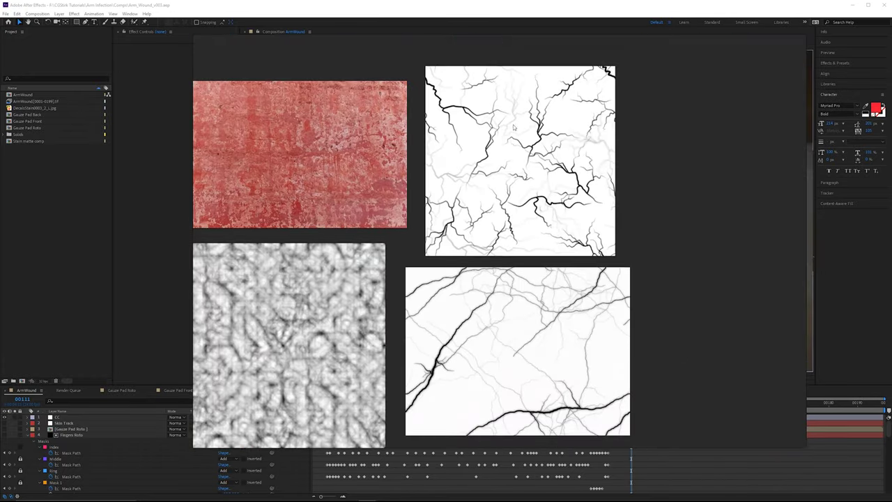
scroll(512, 116, up, 4)
scroll(442, 246, down, 4)
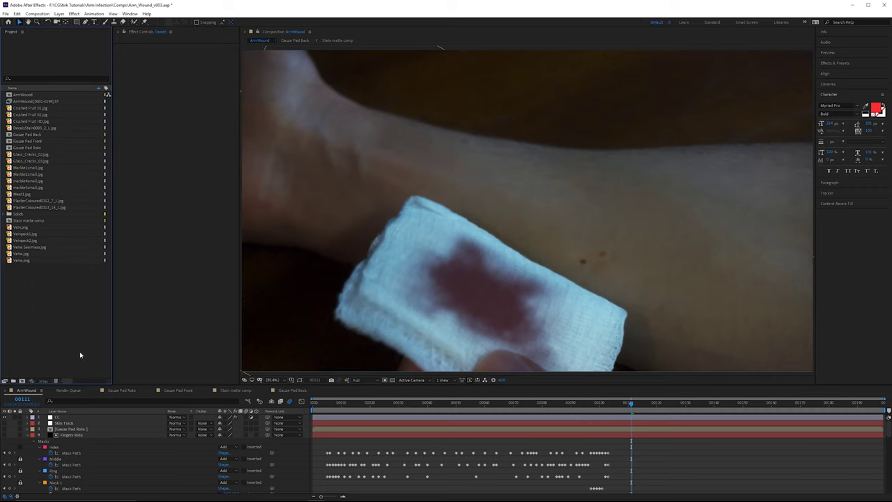
- Create a new project folder named Textures
click(13, 381)
key(Return)
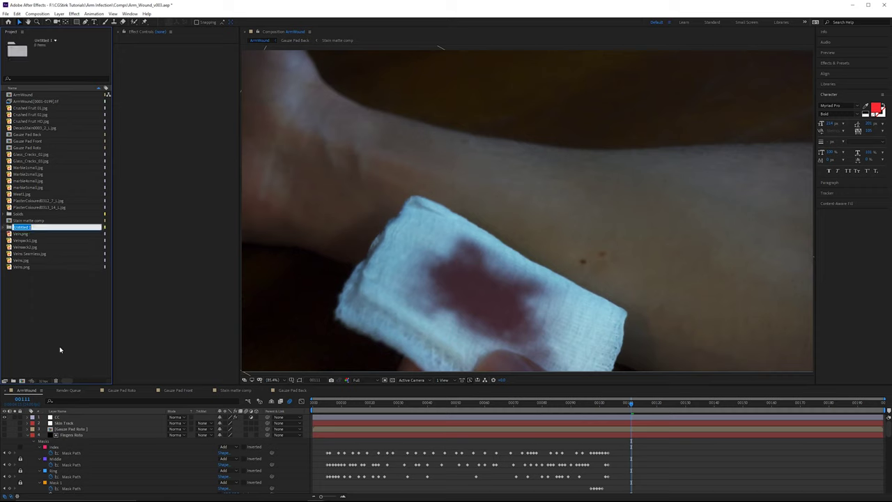
text(Textures)
key(Return)
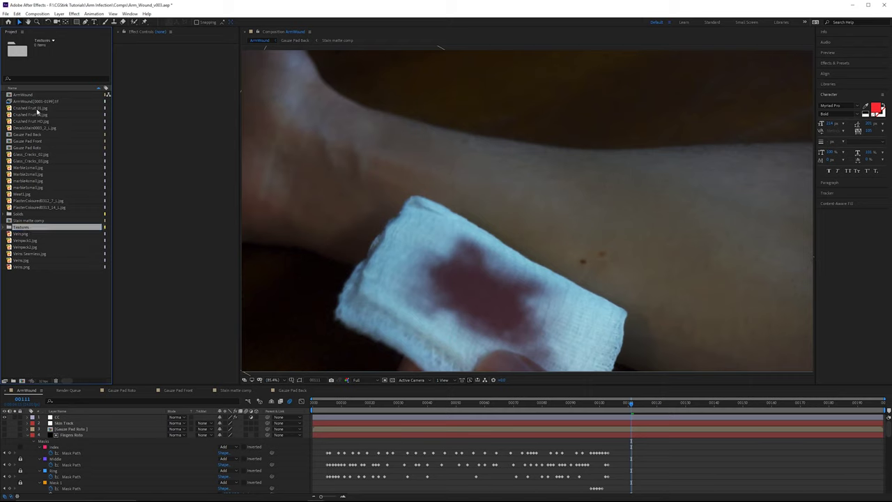
- Move all imported vein, plaster, meat, marble, glass crack, stain and crushed fruit images into the Textures folder and expand it
drag(54, 296, 36, 235)
drag(36, 240, 35, 227)
click(36, 207)
shift+click(36, 155)
drag(35, 161, 35, 226)
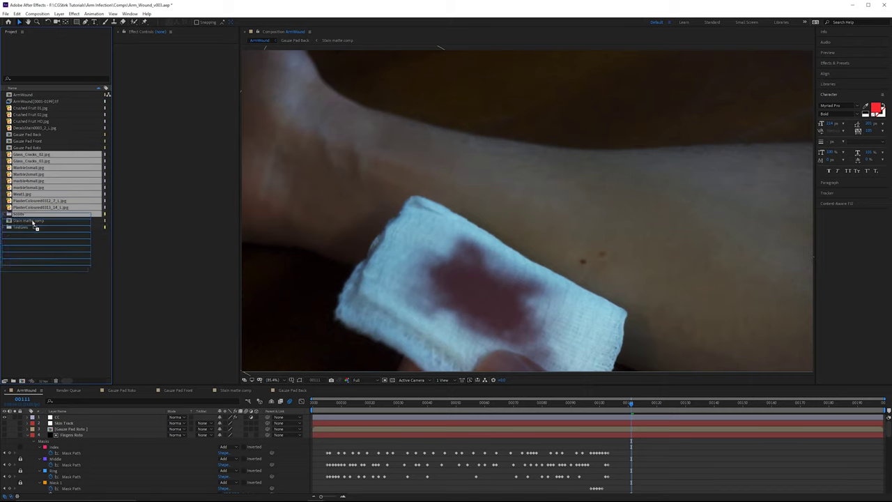
click(35, 129)
shift+click(34, 110)
drag(35, 111, 34, 168)
click(3, 142)
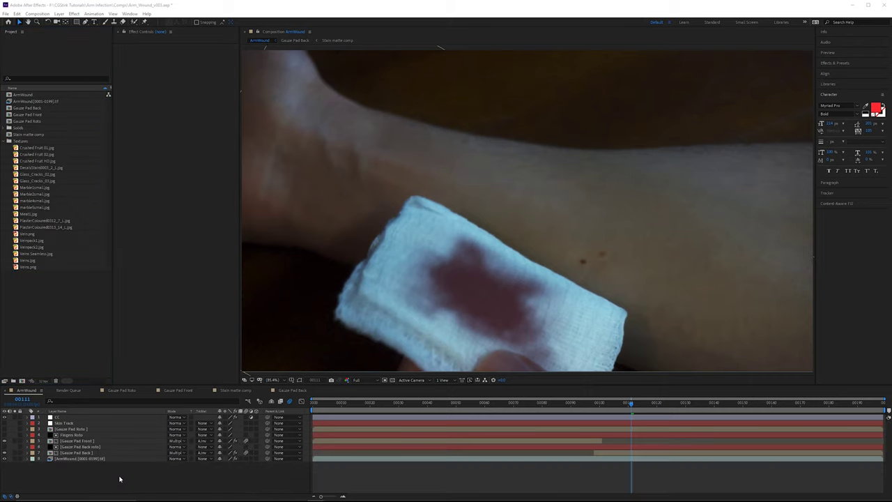
- Create a black solid named Arm Wound and place it directly above the ArmWound footage layer
right_click(133, 472)
mouse_move(195, 398)
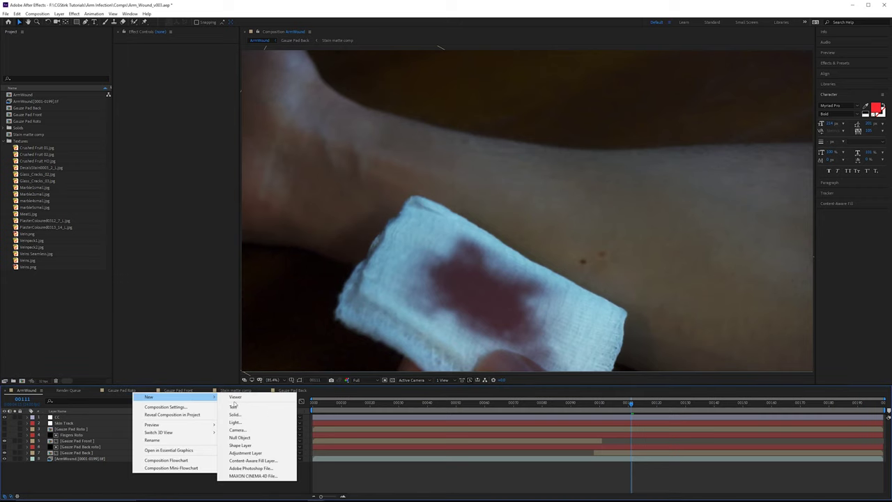
click(277, 416)
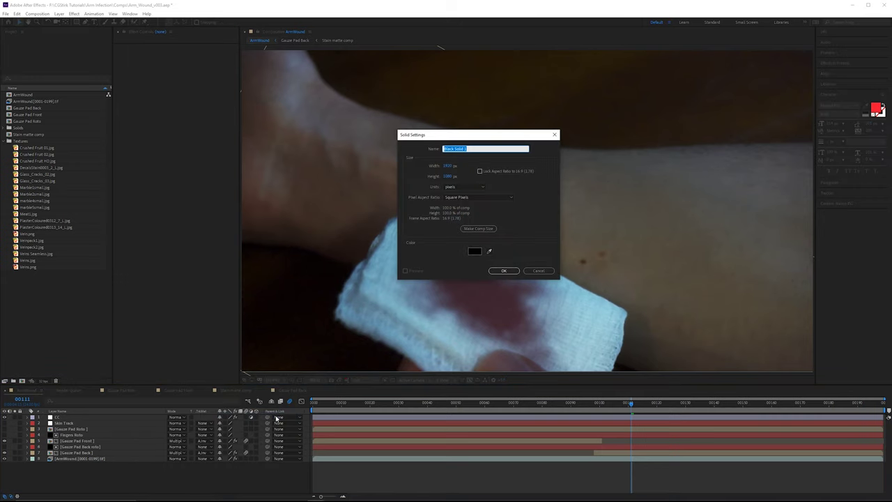
text(Arm Wound)
click(508, 271)
click(504, 271)
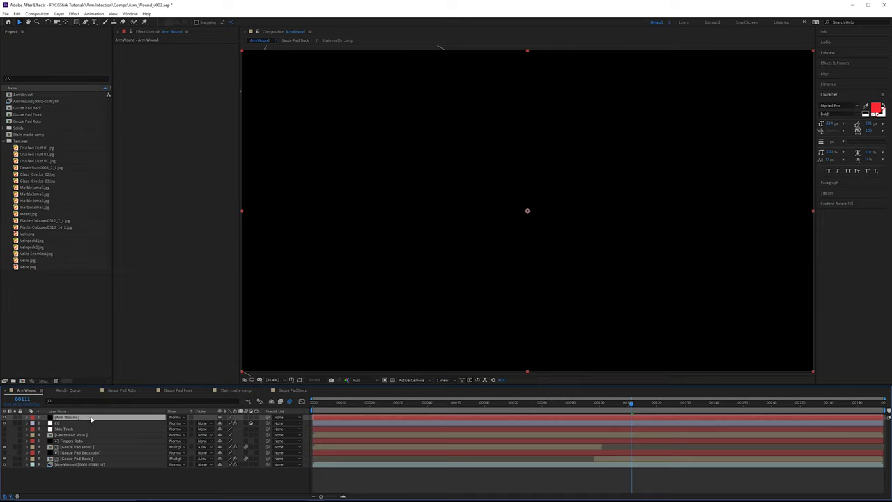
drag(89, 419, 123, 464)
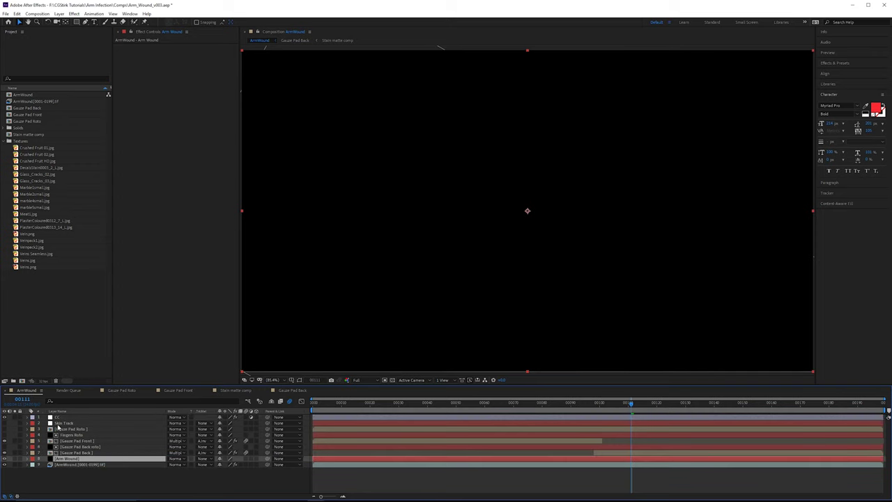
- Pre-compose the Arm Wound solid as Arm Wound Comp, leaving its attributes in the current composition
key(ctrl+shift+c)
click(431, 167)
key(BackSpace)
key(BackSpace)
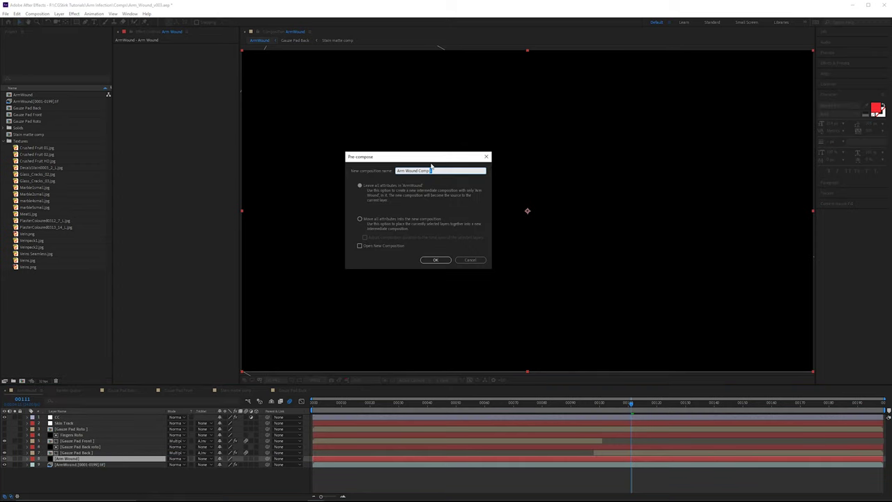
key(Return)
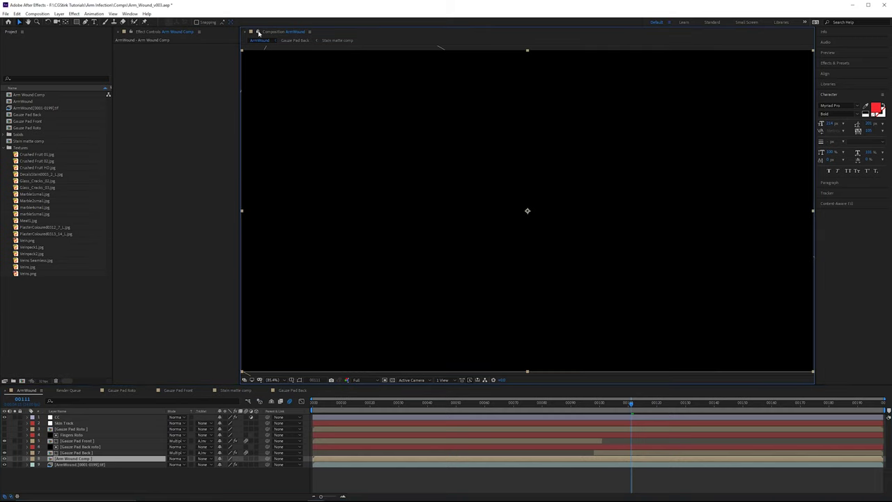
- Open Arm Wound Comp and dock its viewer side by side with the locked ArmWound viewer
double_click(109, 459)
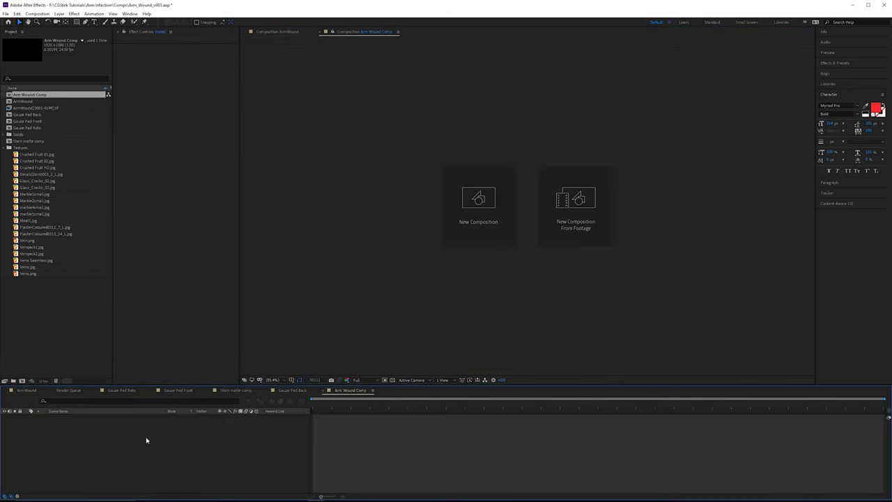
click(398, 32)
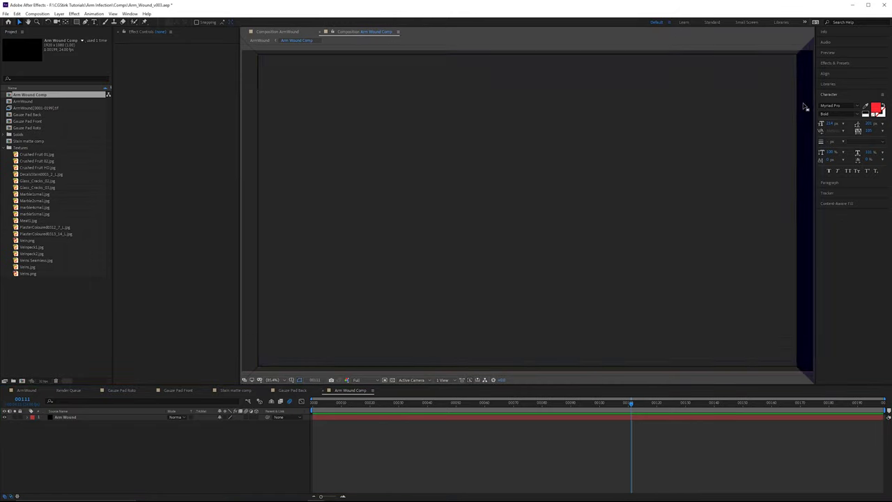
drag(758, 71, 701, 193)
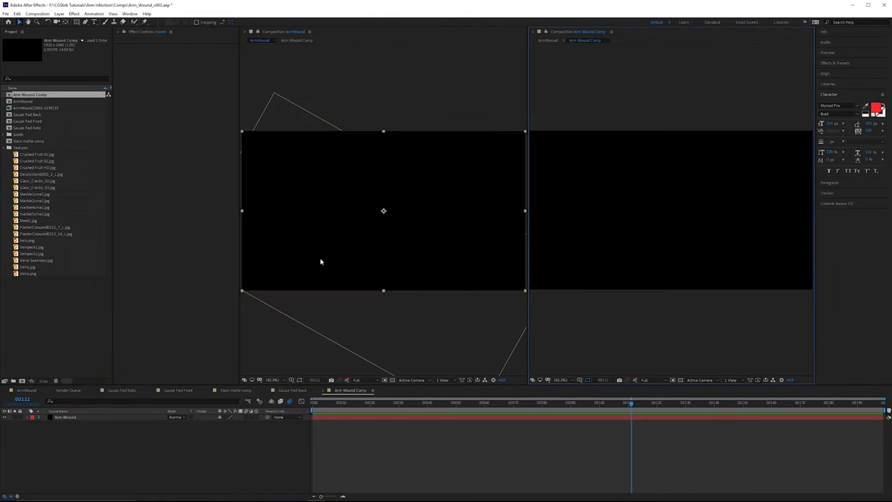
- Delete the solid from Arm Wound Comp and add PlasterColoured0313_14_L.jpg in its place
click(98, 419)
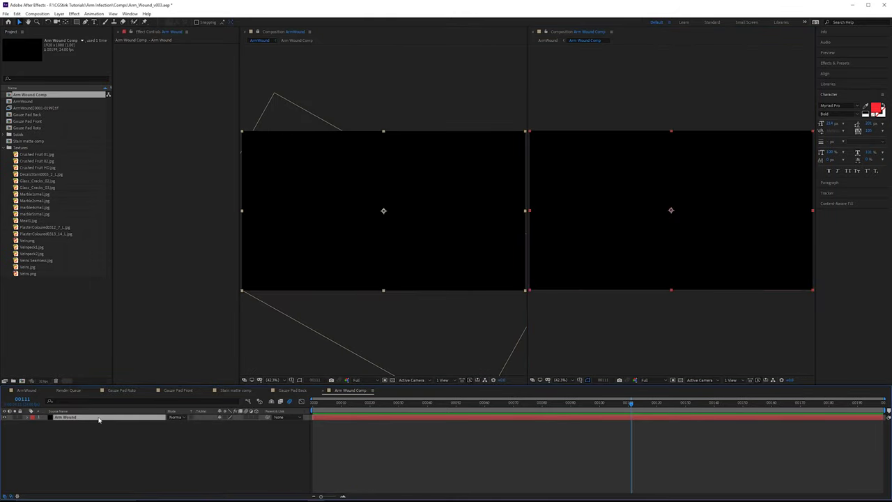
key(Delete)
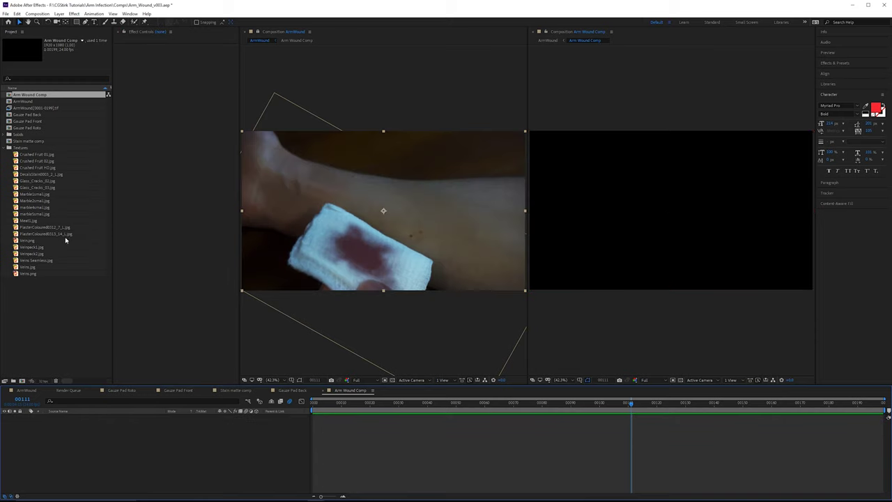
drag(61, 235, 160, 417)
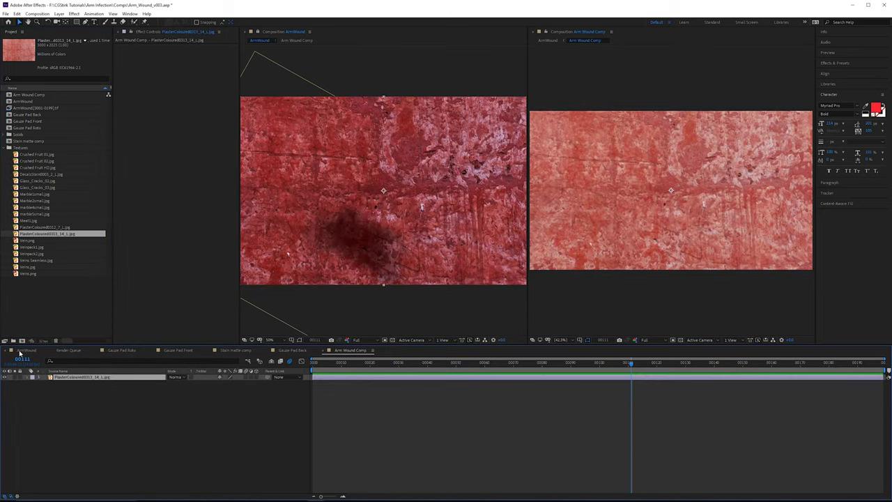
- Copy the ArmWound[0001-0199].tif footage layer from the ArmWound composition into Arm Wound Comp, beneath the plaster layer
click(35, 350)
click(94, 426)
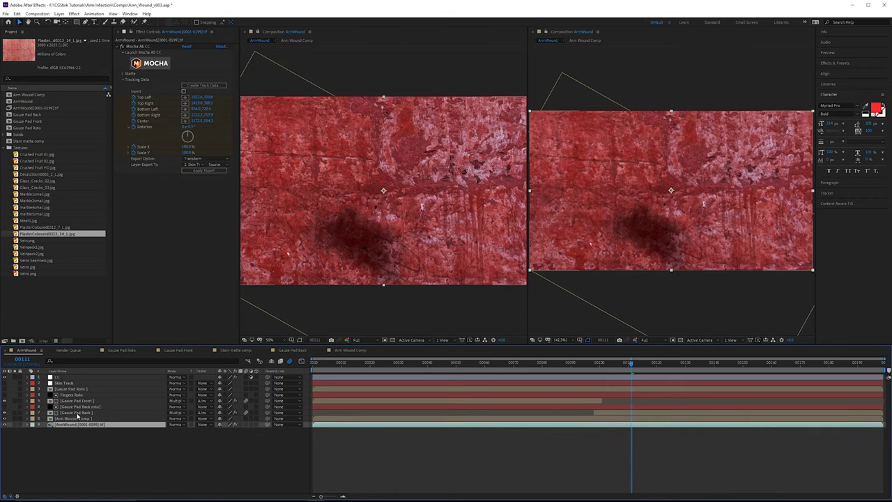
click(346, 352)
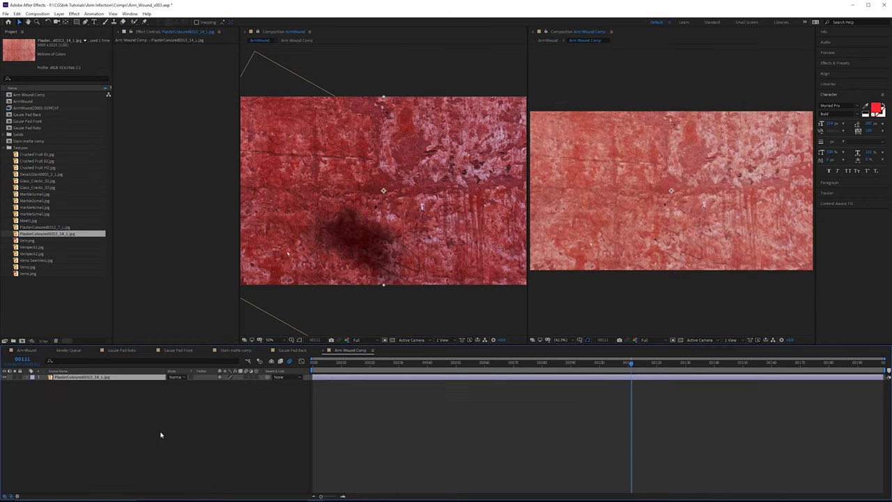
drag(137, 379, 144, 394)
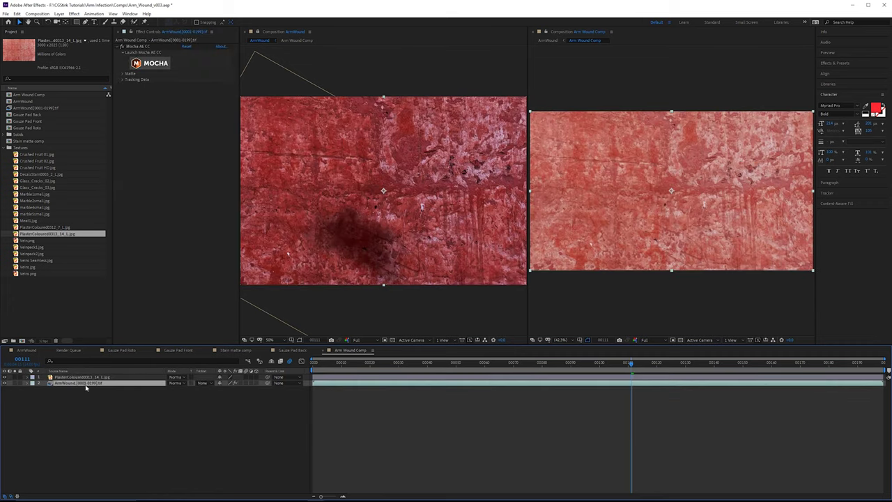
- Make the ArmWound footage a guide layer in Arm Wound Comp and enlarge that composition's viewer
click(59, 14)
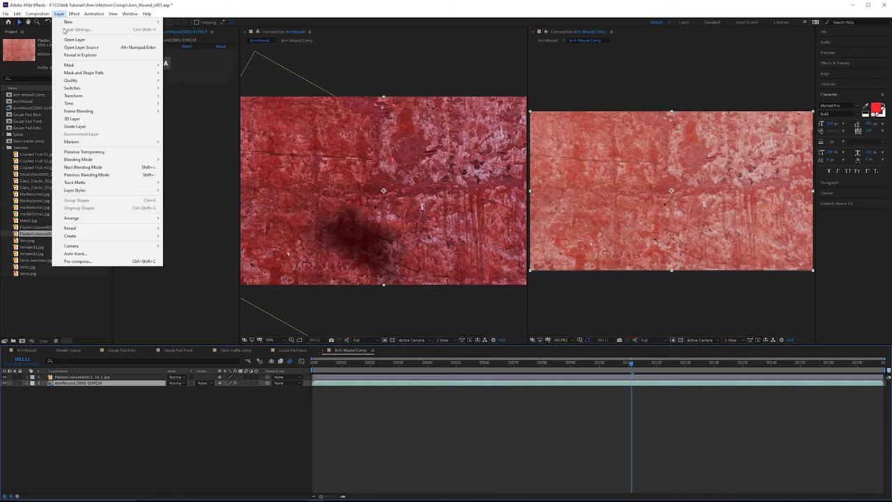
click(105, 129)
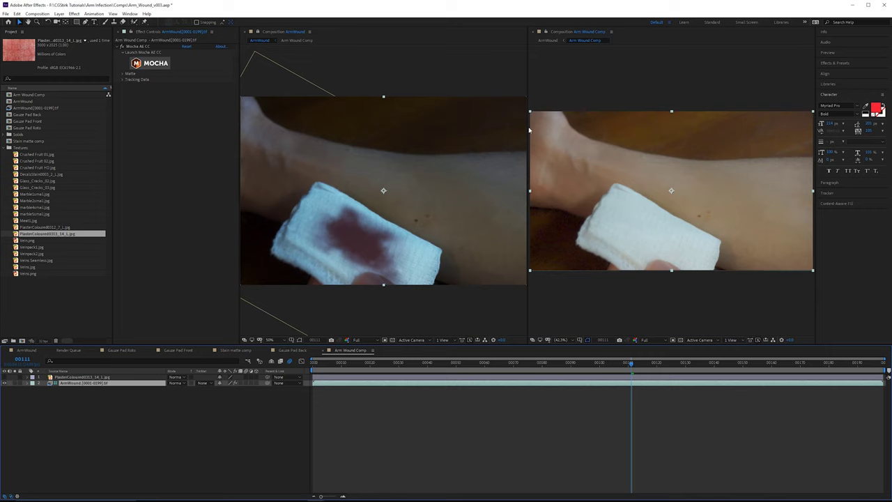
drag(528, 126, 451, 126)
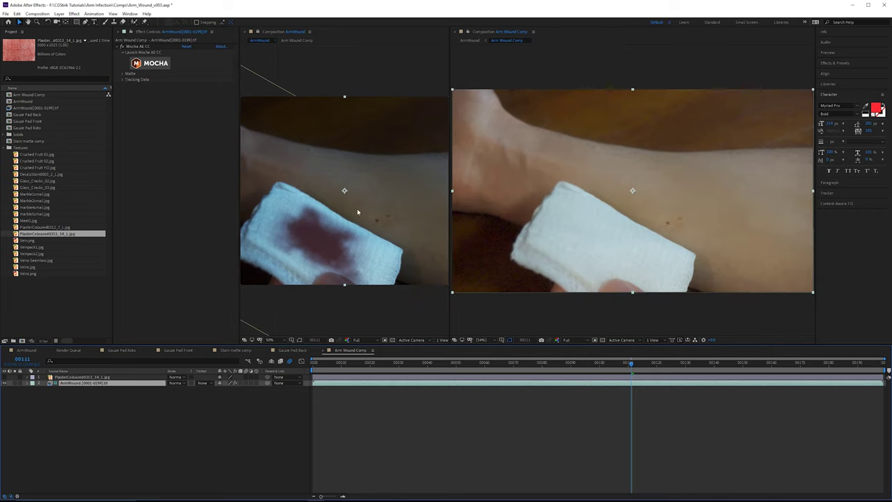
scroll(638, 189, up, 2)
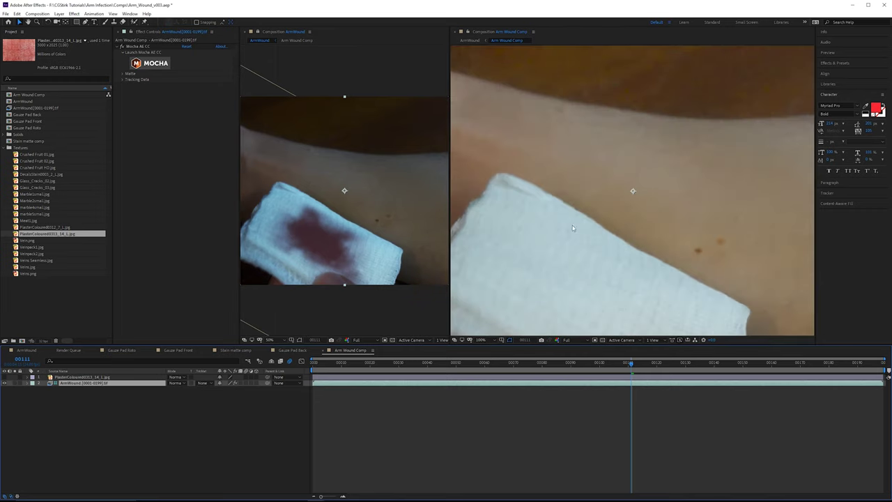
- Select the plaster layer for masking with the Pen tool and hide it to expose the arm footage
click(5, 376)
click(122, 378)
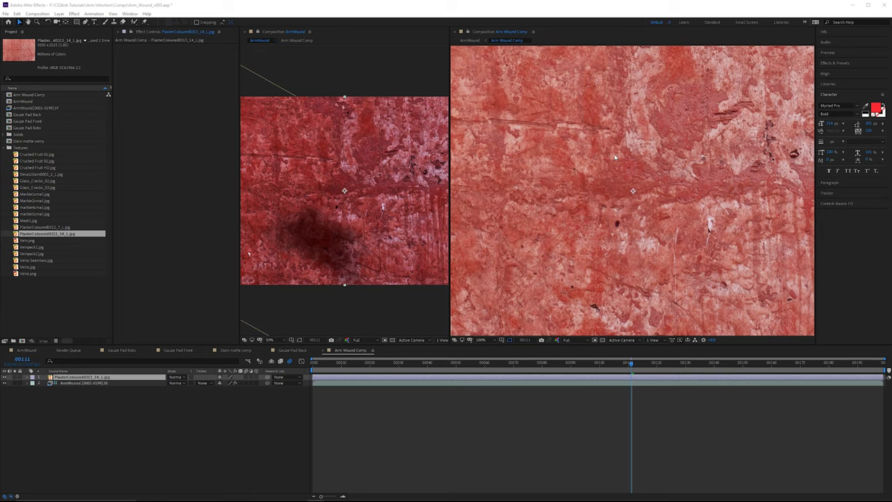
key(g)
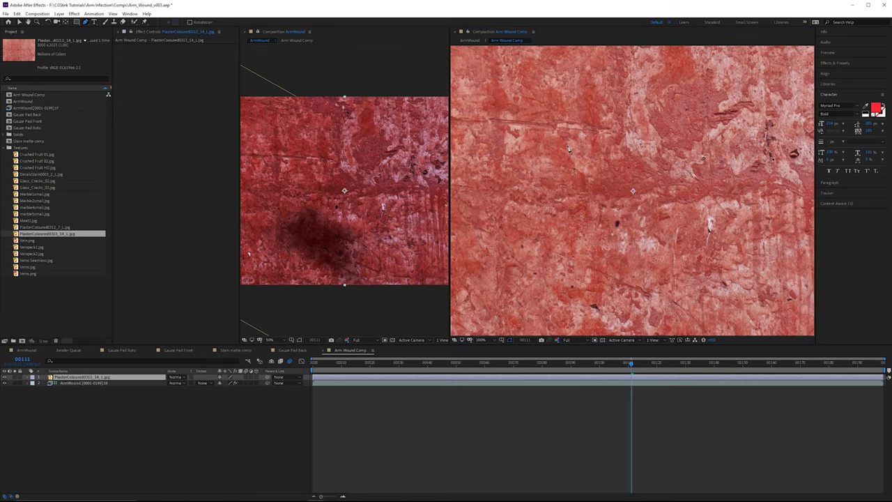
click(4, 376)
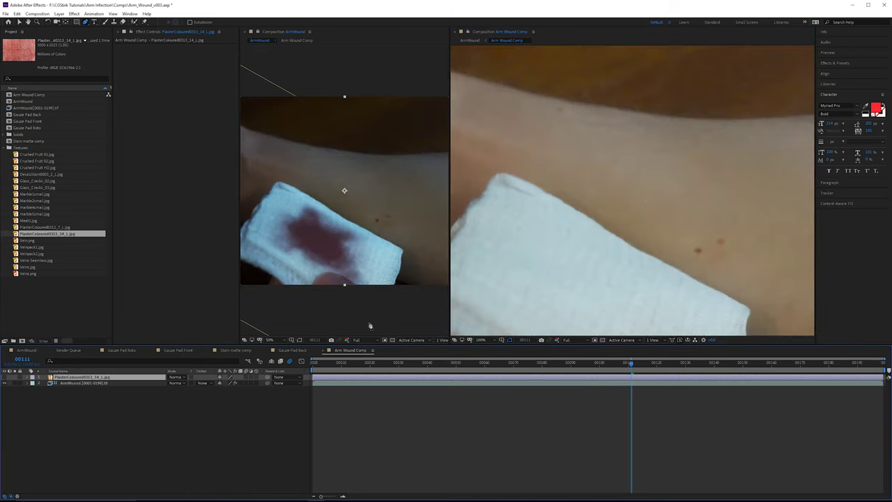
drag(607, 145, 577, 136)
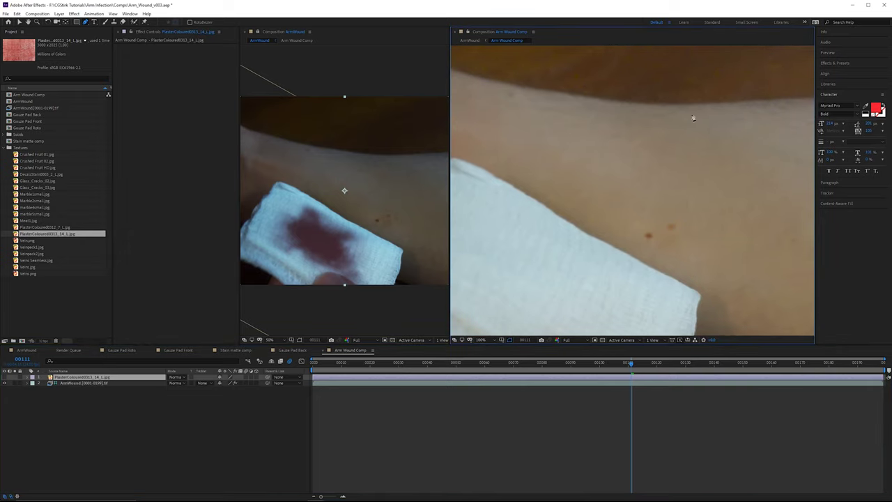
- Scrub through the arm footage and settle on frame 00112 as the reference for placing the wound
scroll(639, 127, down, 2)
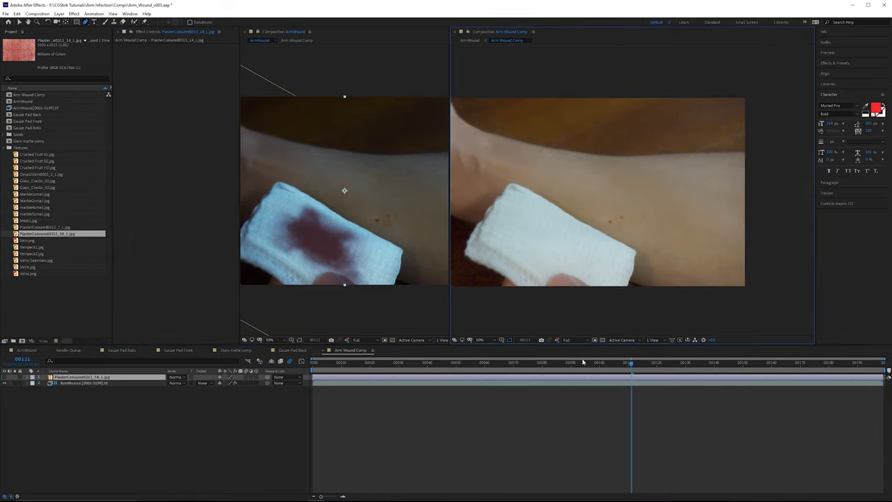
drag(583, 362, 483, 363)
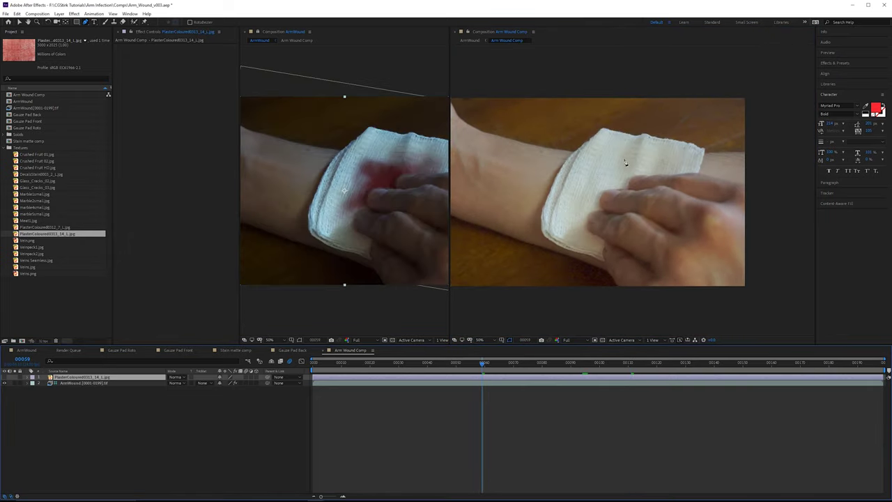
drag(593, 363, 633, 363)
scroll(621, 152, up, 2)
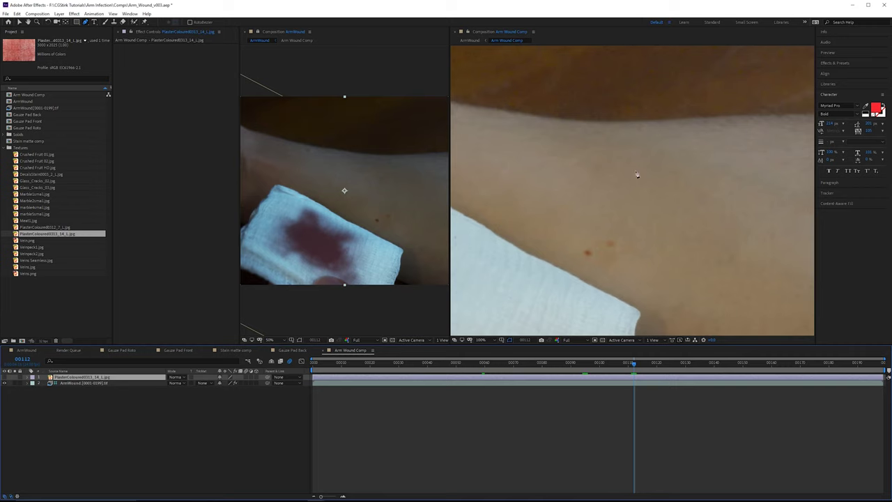
scroll(636, 174, down, 3)
scroll(630, 182, up, 3)
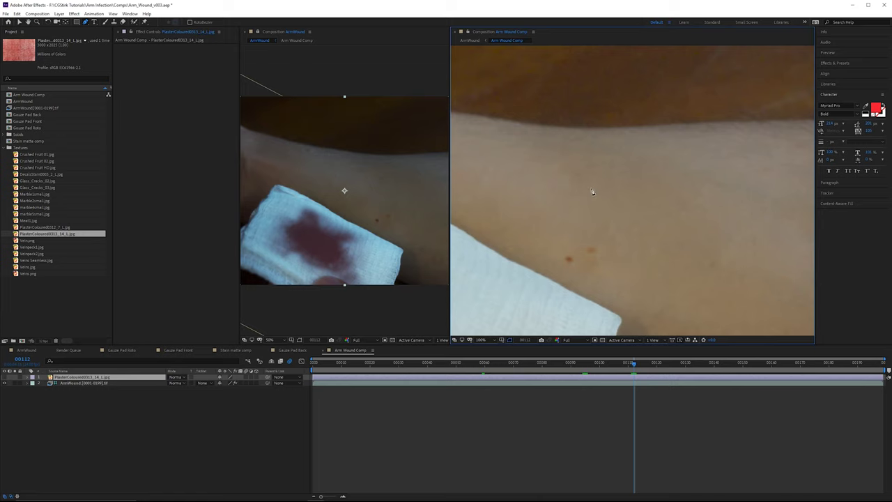
drag(639, 187, 679, 185)
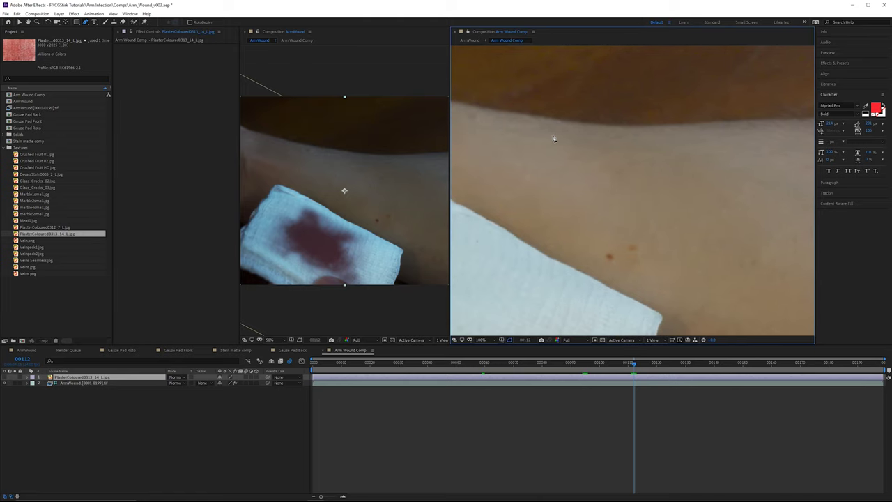
scroll(540, 143, down, 2)
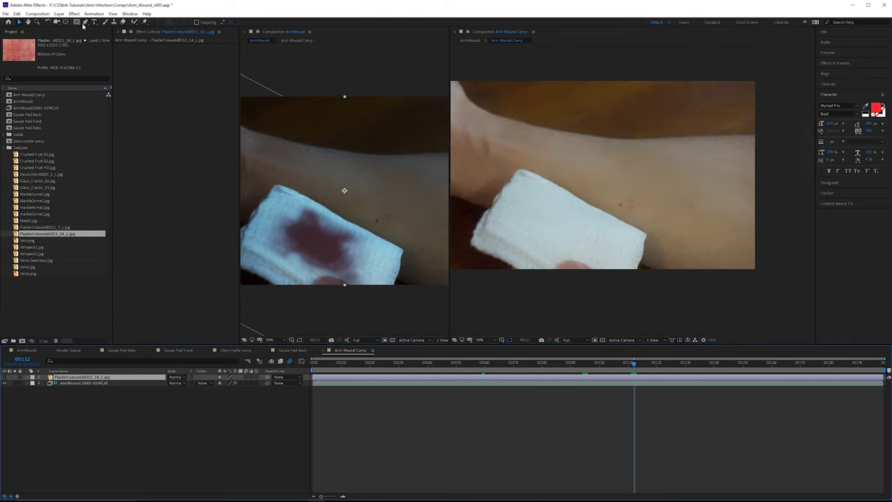
- Draw a closed rounded mask on the plaster layer over the forearm, overlapping the gauze pad's upper edge
click(570, 162)
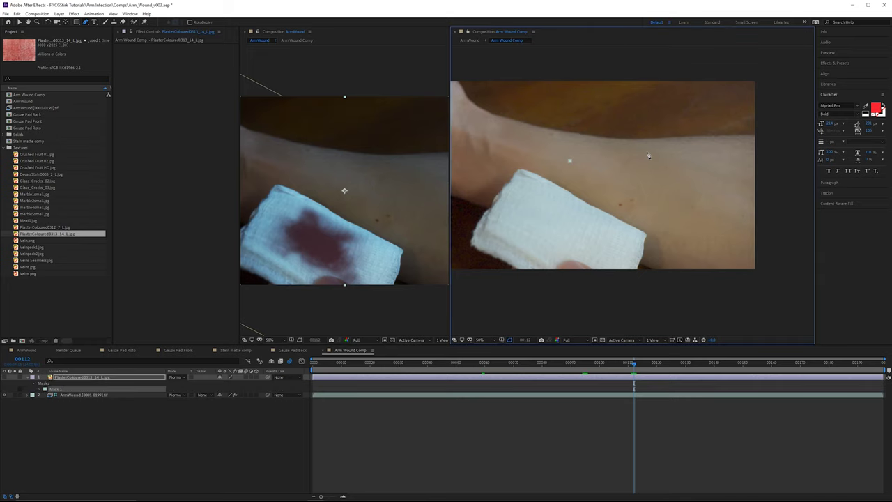
drag(638, 149, 674, 158)
drag(688, 197, 668, 205)
click(589, 235)
click(571, 163)
drag(570, 162, 588, 143)
click(97, 378)
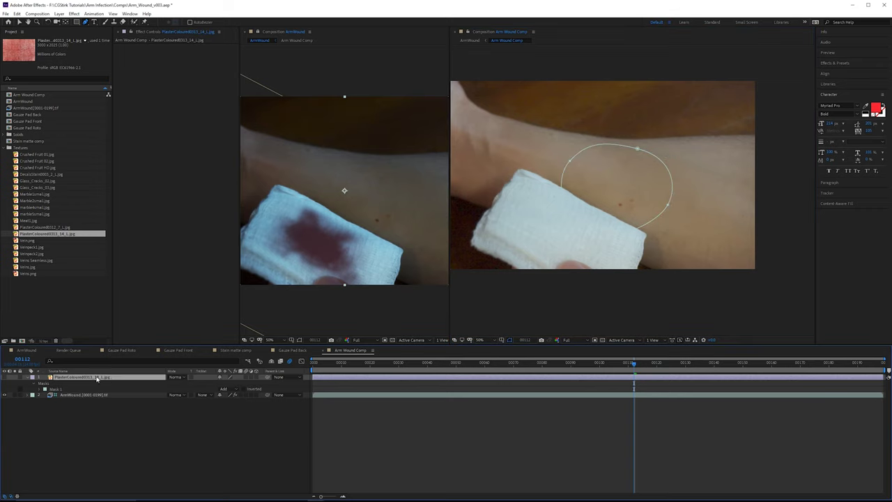
- Show the masked plaster layer again and move the mask's lowest point slightly inward over the gauze
click(4, 377)
scroll(541, 208, up, 1)
drag(607, 182, 633, 184)
key(v)
click(573, 277)
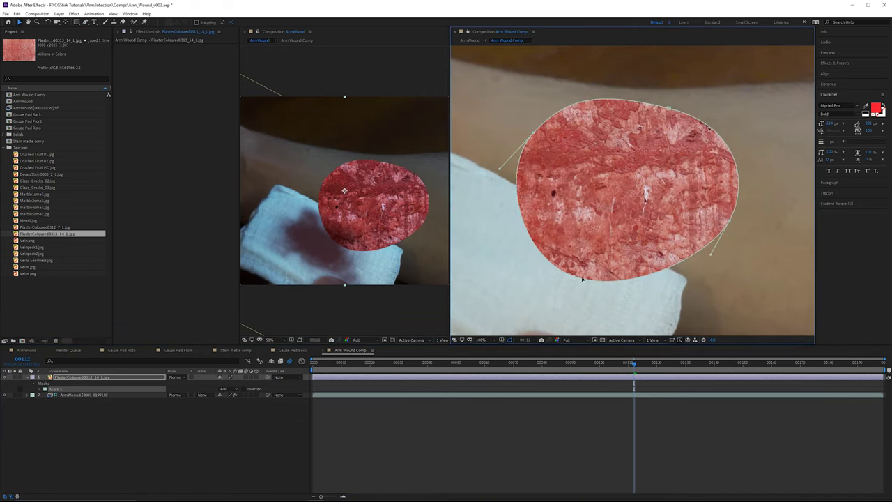
drag(575, 277, 581, 265)
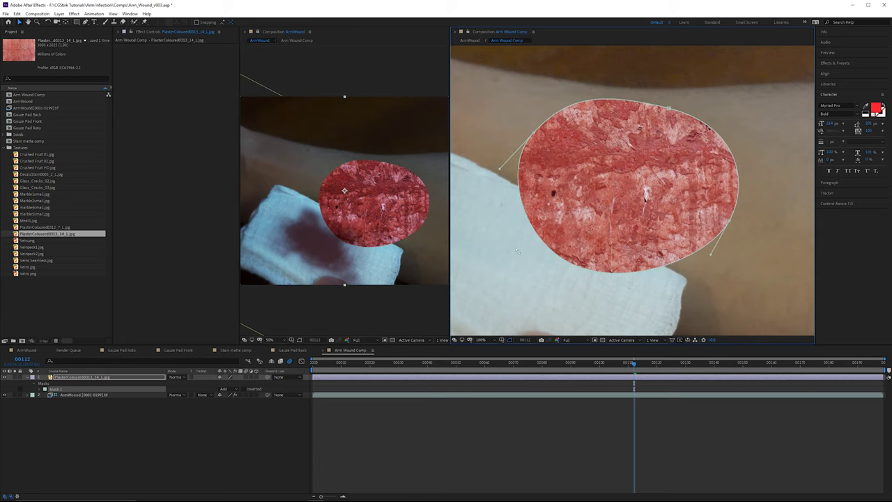
- Soften the plaster mask with a wide Mask Feather and shrink it with a negative Mask Expansion
key(f)
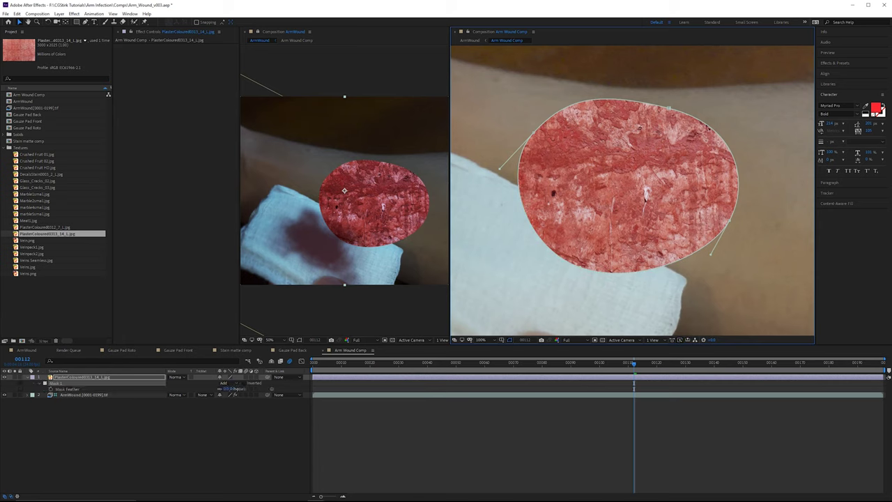
drag(232, 388, 290, 388)
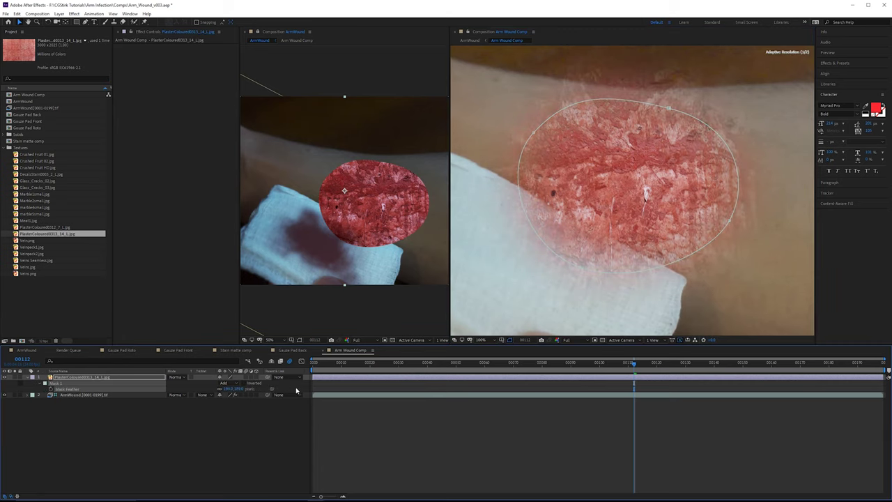
click(44, 384)
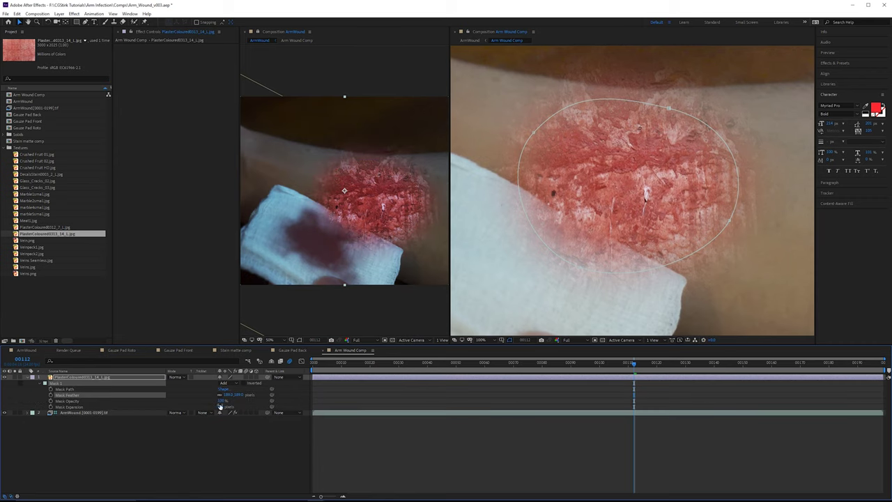
drag(220, 406, 161, 408)
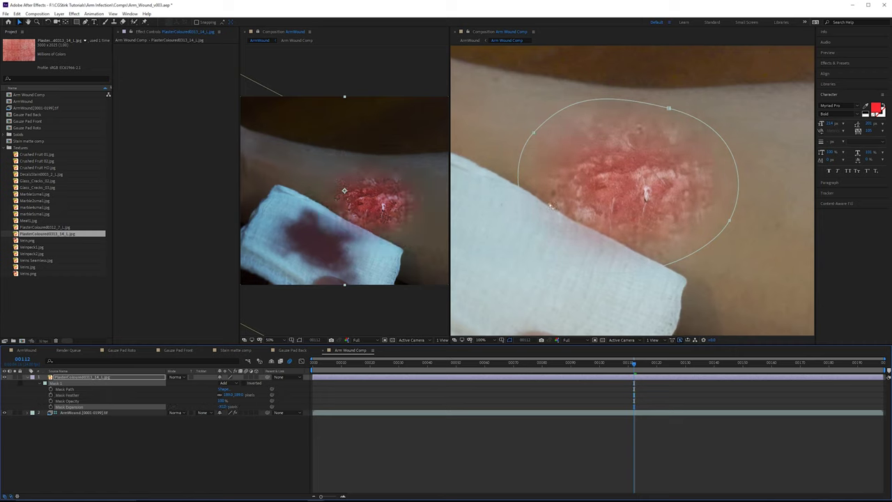
drag(226, 395, 197, 393)
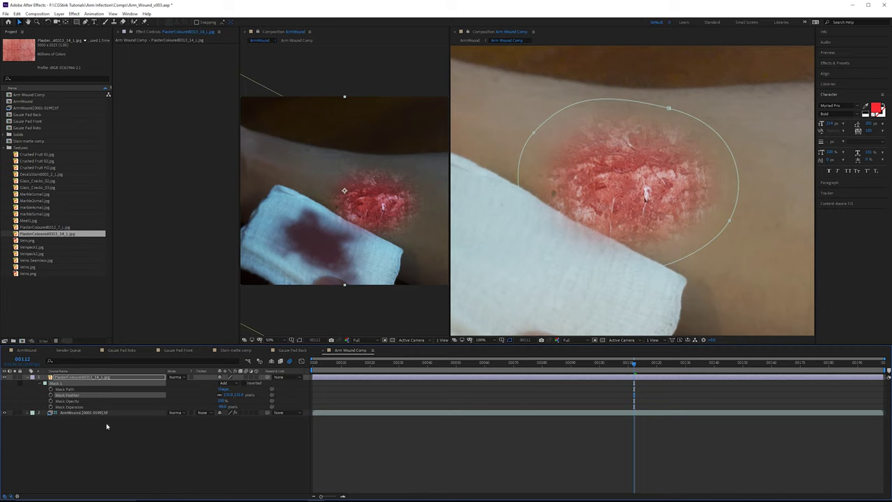
- Create a comp-size black solid named Base Texture matte above the plaster layer
click(83, 379)
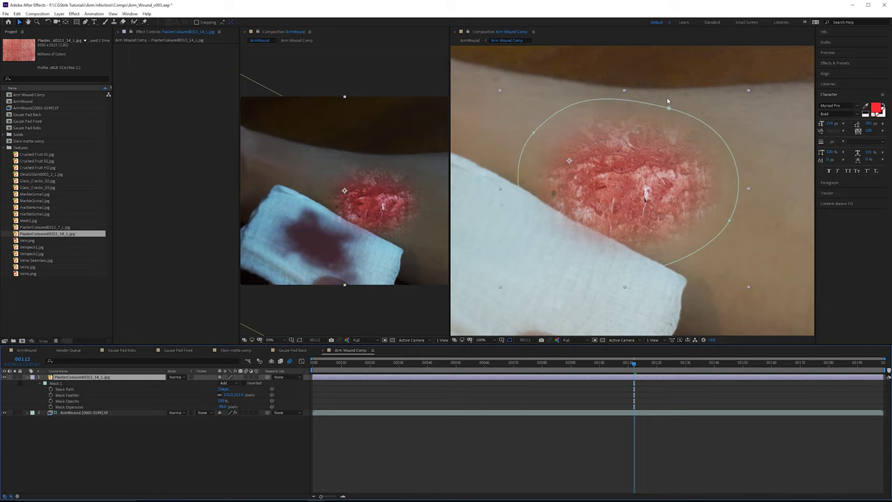
scroll(668, 101, up, 1)
scroll(667, 101, down, 1)
drag(667, 104, 676, 122)
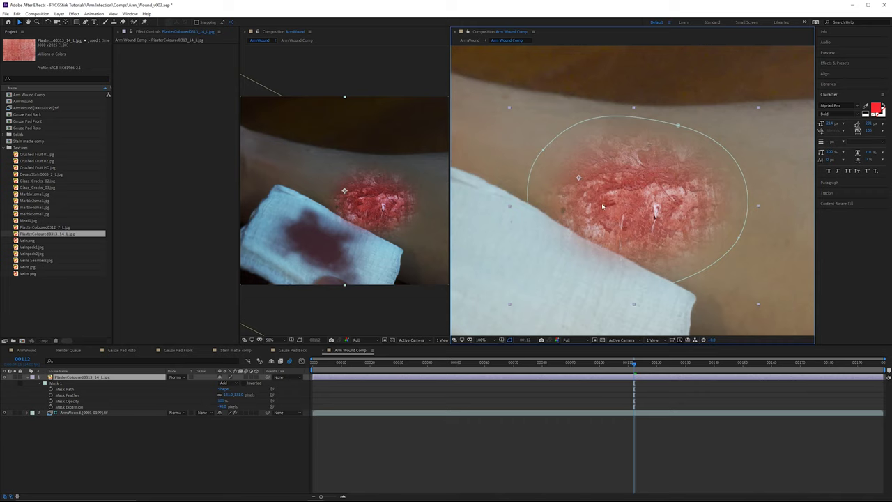
right_click(165, 440)
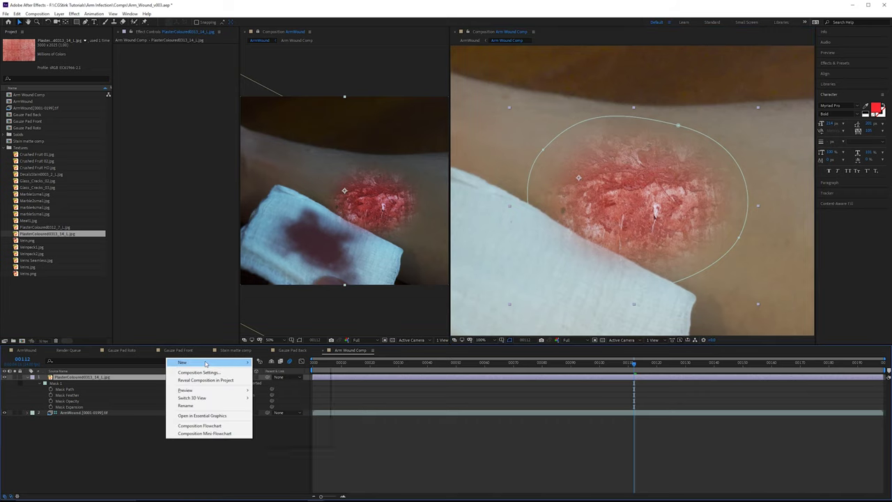
mouse_move(181, 360)
click(287, 381)
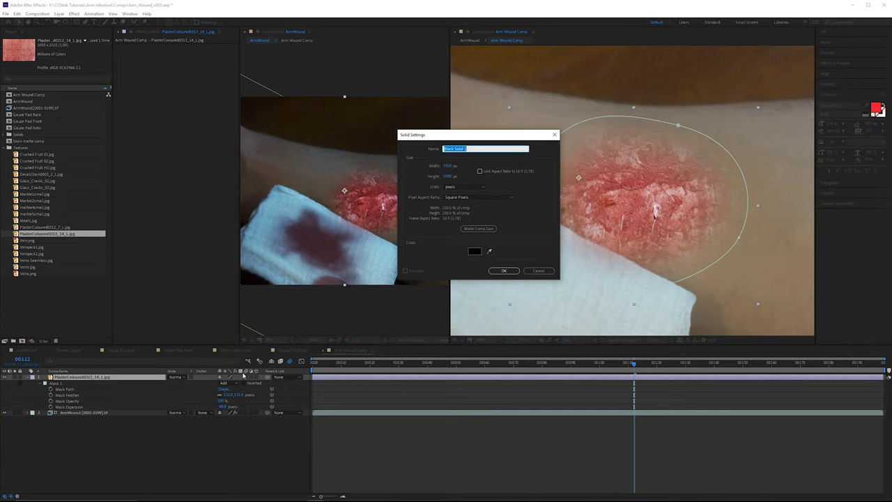
text(Base Texture matte)
click(504, 270)
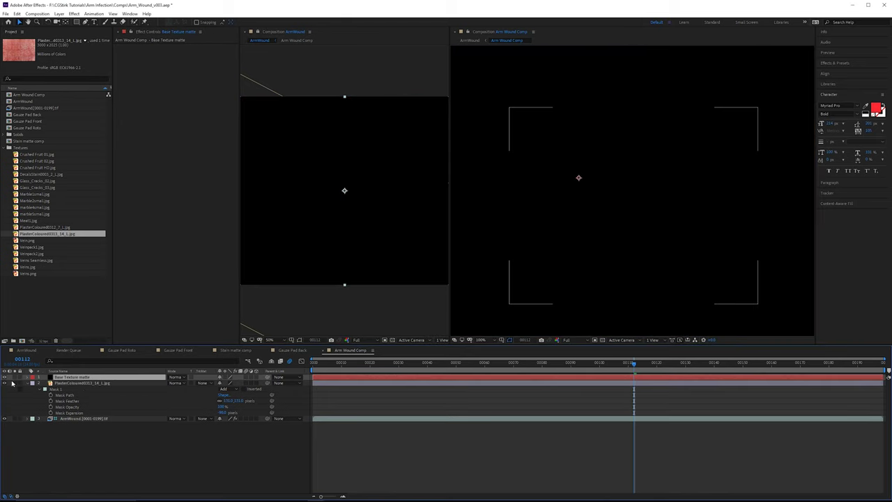
- Hide the Base Texture matte solid and rename the plaster layer Base Texture
click(4, 377)
click(142, 391)
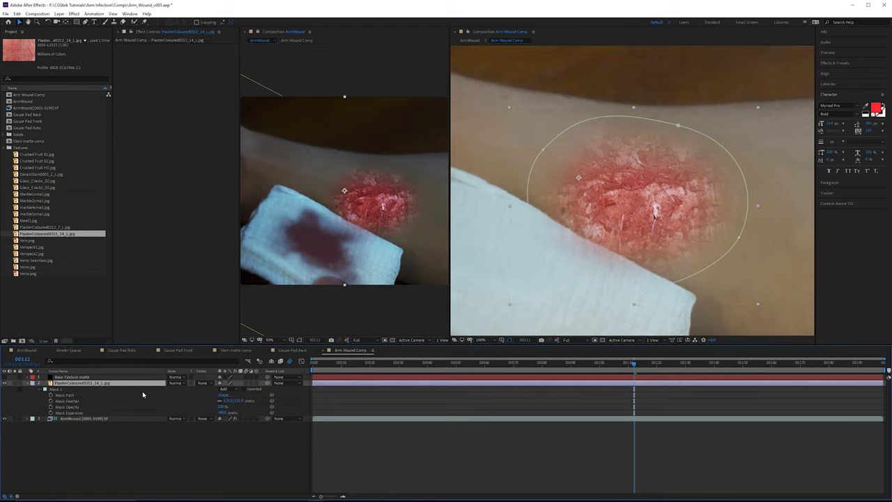
key(Return)
text(Base)
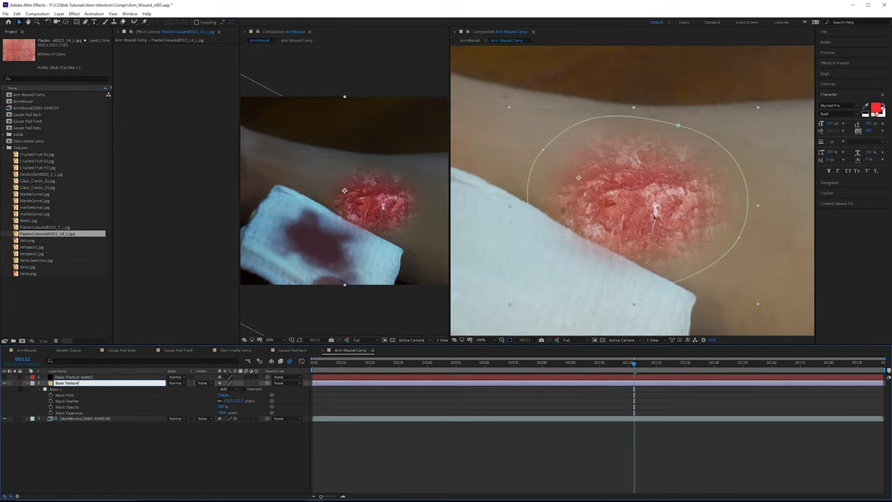
text( Texture)
key(Return)
- Apply the Fractal Noise effect to the Base Texture matte solid and make the layer visible
click(98, 377)
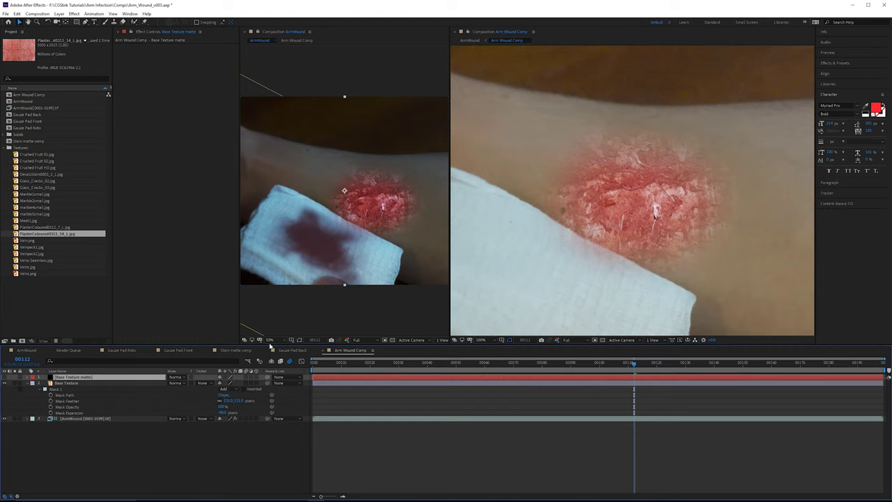
click(834, 63)
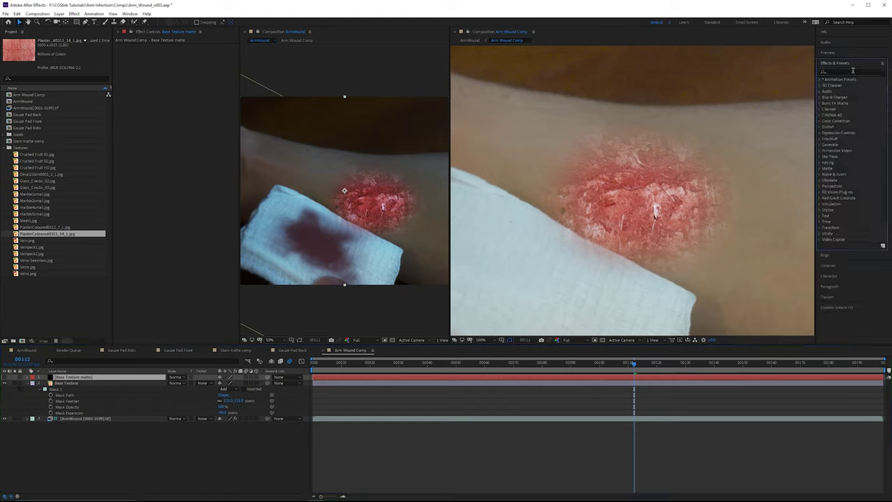
click(853, 72)
text(Fractal)
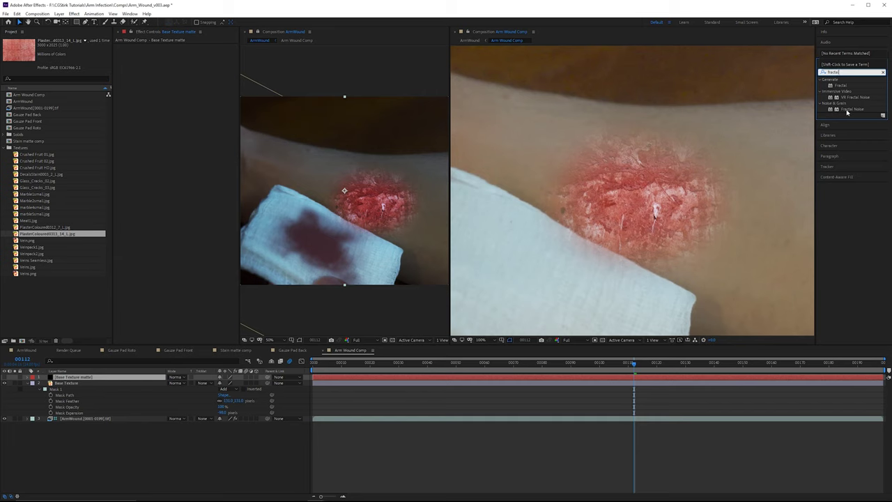
drag(847, 110, 205, 153)
click(5, 378)
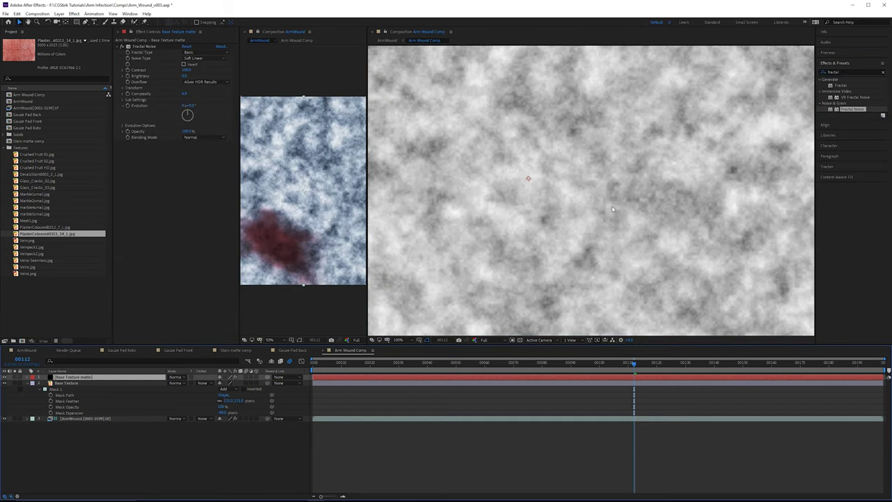
- Try the Dynamic and Strings fractal types for the Fractal Noise on the Base Texture matte
click(207, 52)
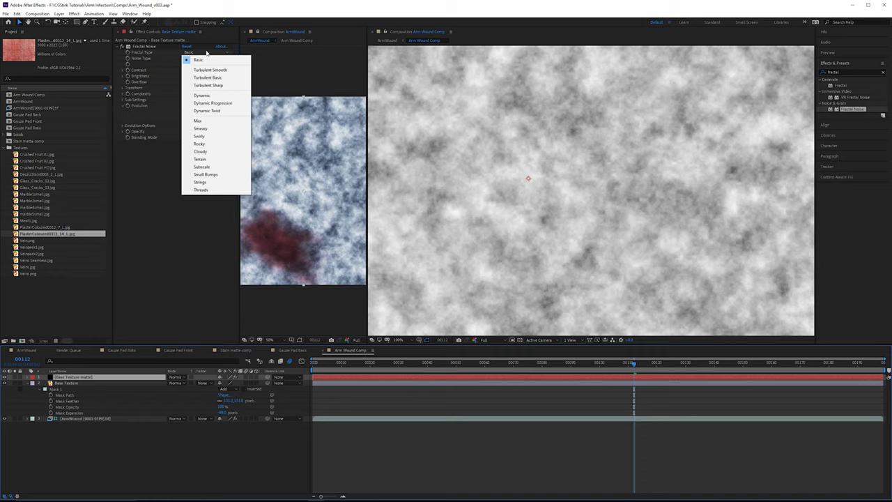
click(201, 95)
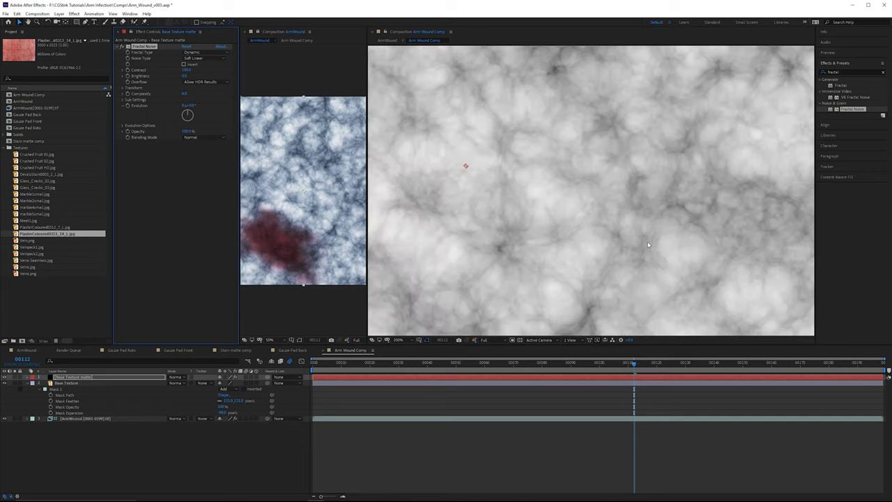
key(period)
drag(750, 131, 673, 148)
scroll(673, 147, up, 1)
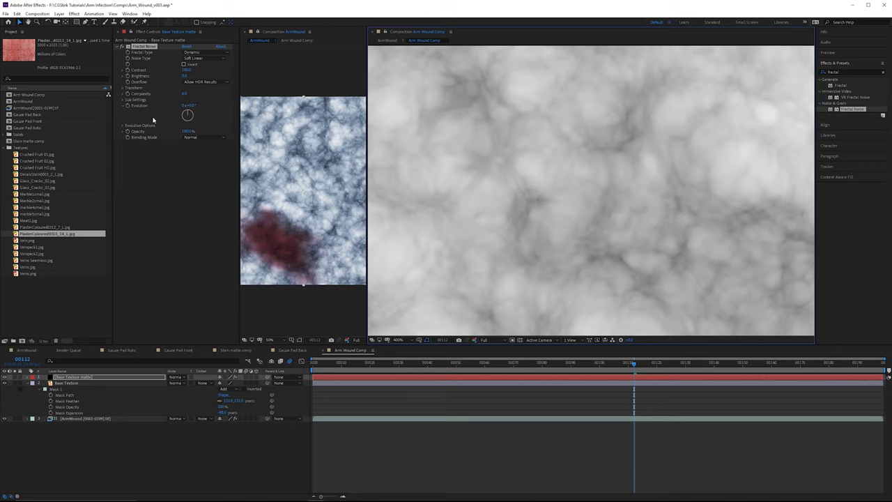
click(204, 52)
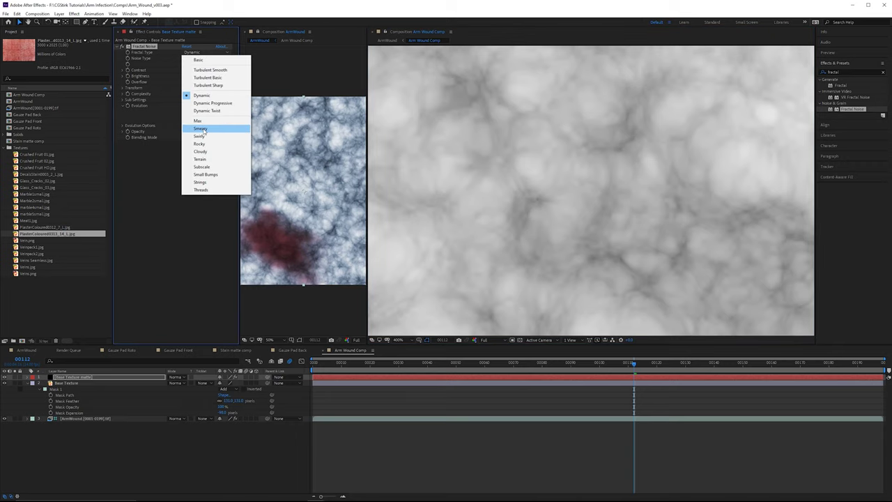
click(200, 182)
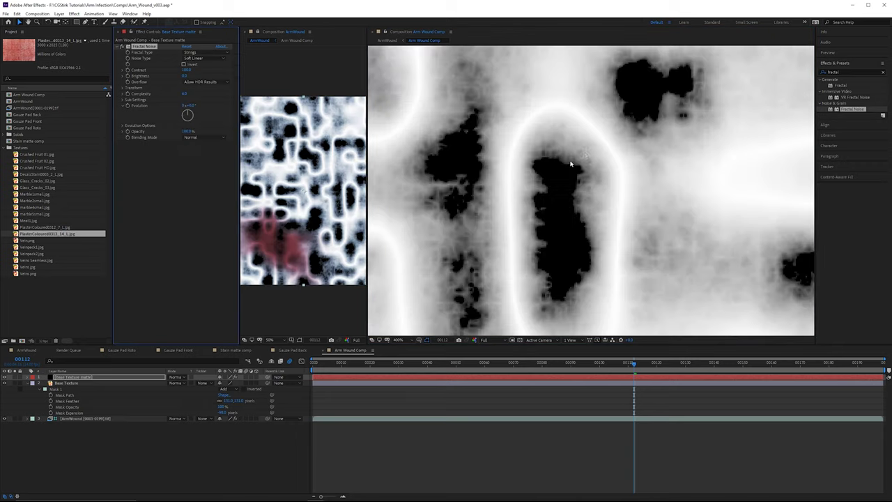
scroll(570, 163, down, 4)
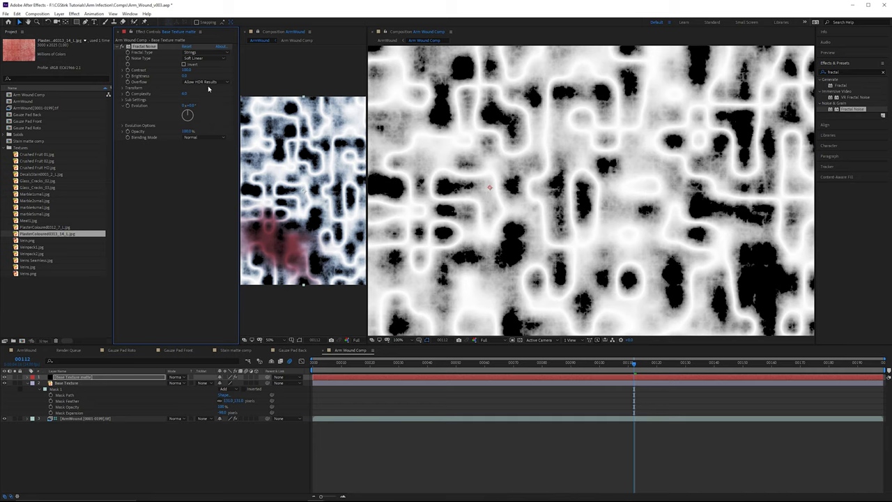
- Try the Max and Swirly fractal types for the matte's Fractal Noise
click(204, 53)
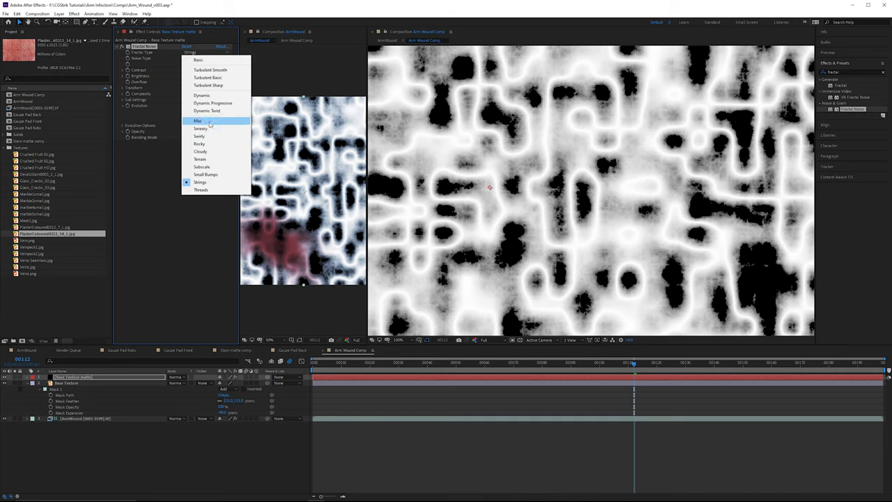
click(209, 122)
click(204, 52)
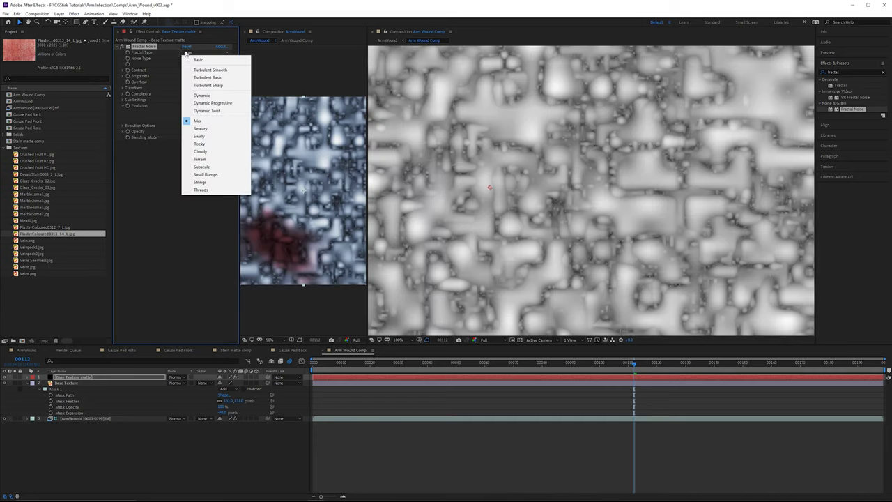
click(209, 136)
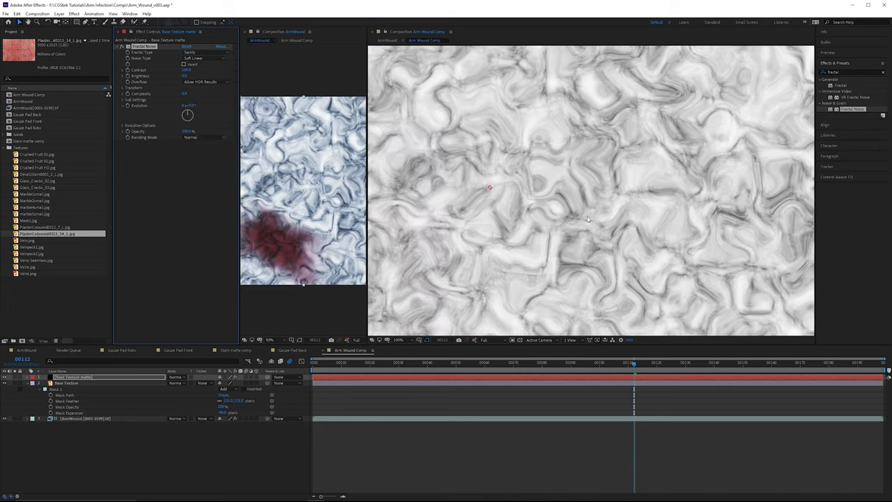
- Set the matte's Fractal Type to Smeary and reduce the noise's Transform Scale for a finer pattern
click(204, 53)
click(201, 128)
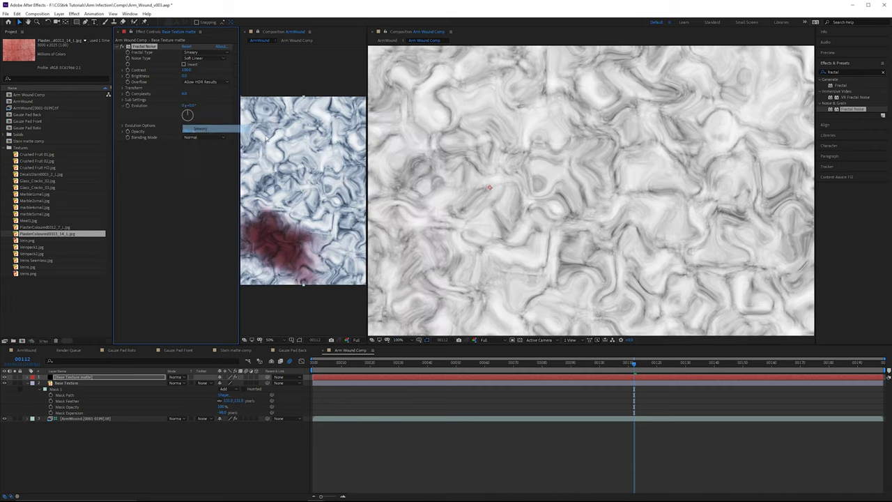
scroll(579, 139, down, 2)
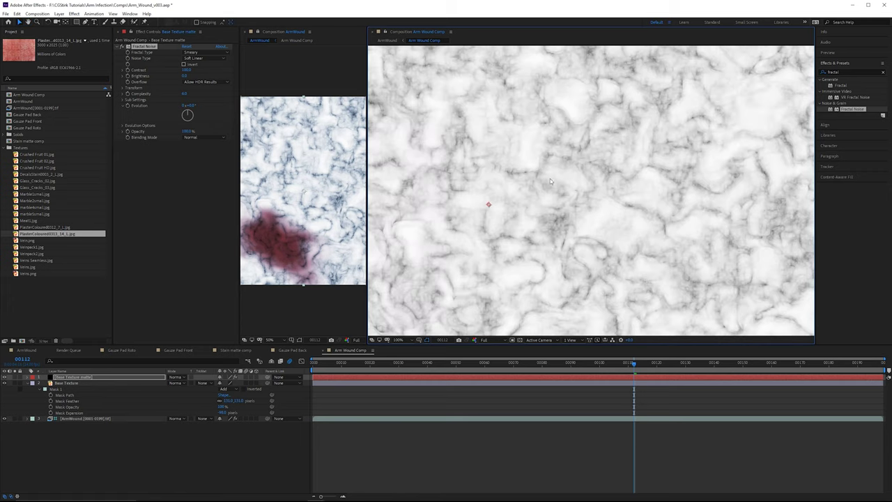
click(122, 88)
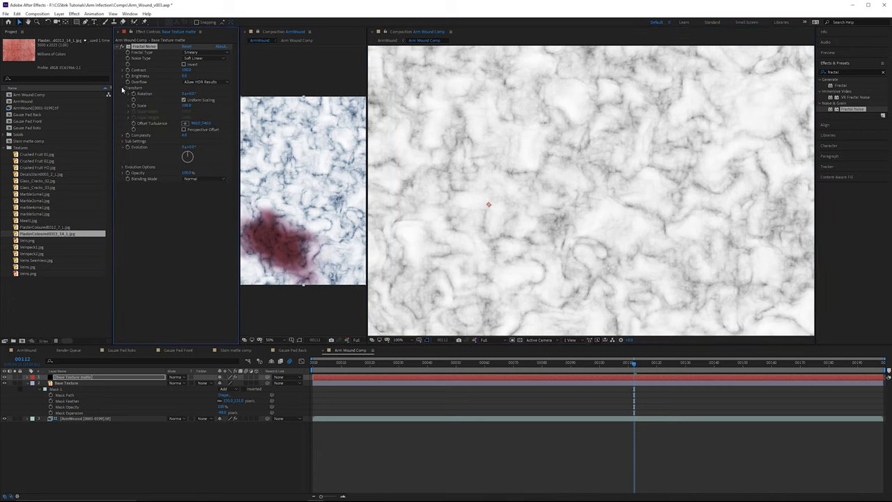
drag(187, 106, 166, 108)
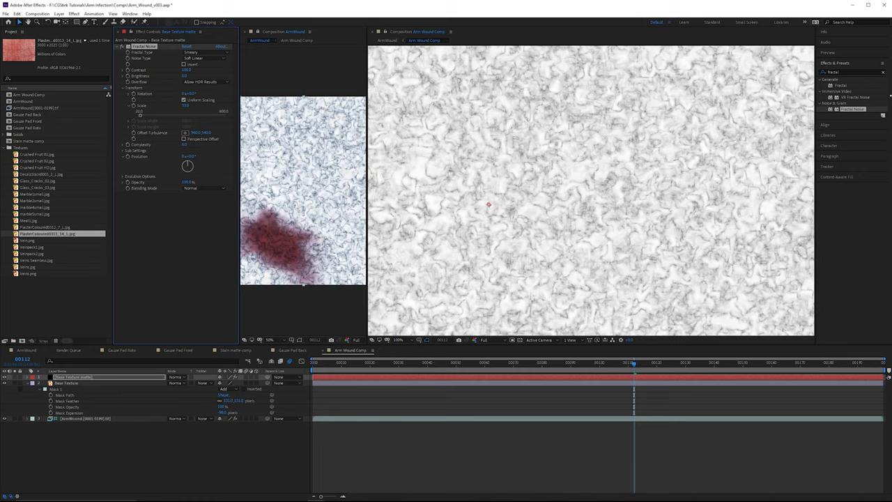
- Apply a Curves effect to the Base Texture matte and move the RGB black point far inward to increase the noise contrast
drag(848, 72, 660, 121)
text(curves)
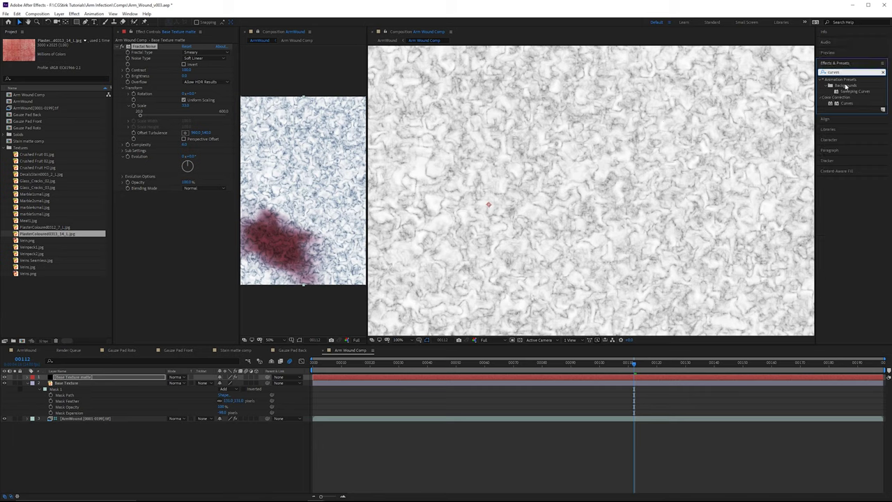
drag(847, 105, 147, 257)
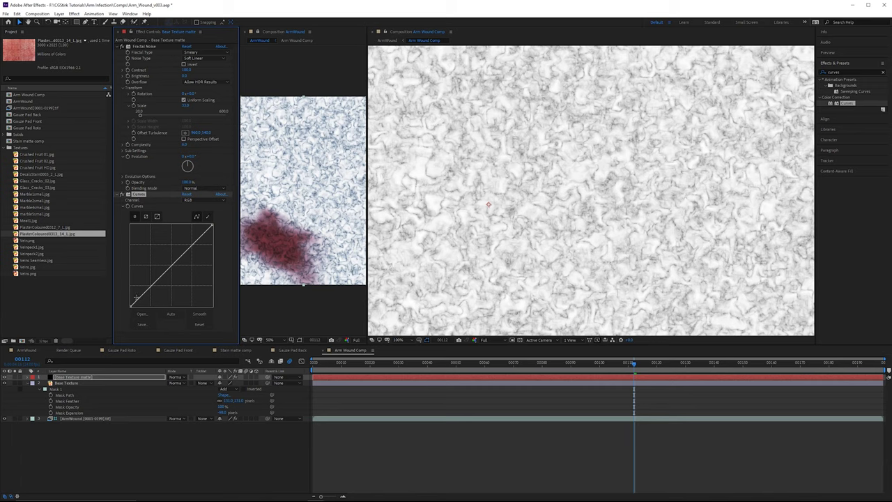
drag(130, 307, 186, 317)
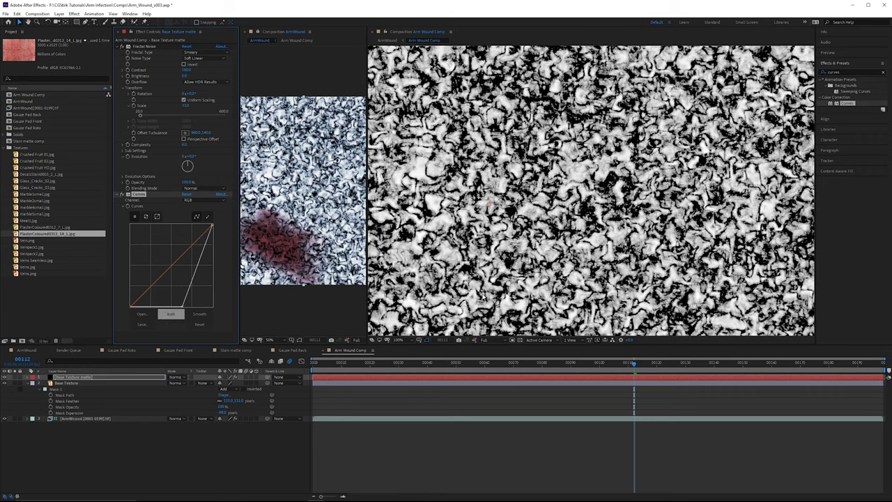
click(199, 313)
- Set the Base Texture layer's track matte to Luma Inverted Matte using the Base Texture matte
click(87, 383)
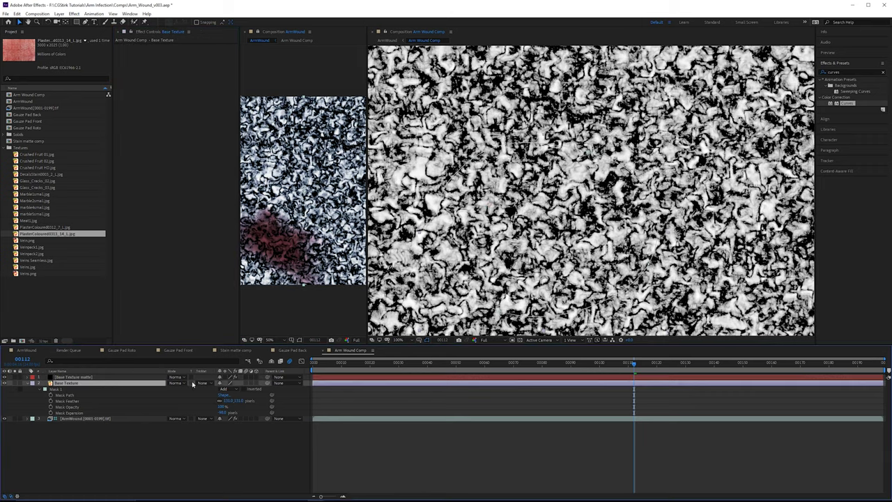
click(203, 382)
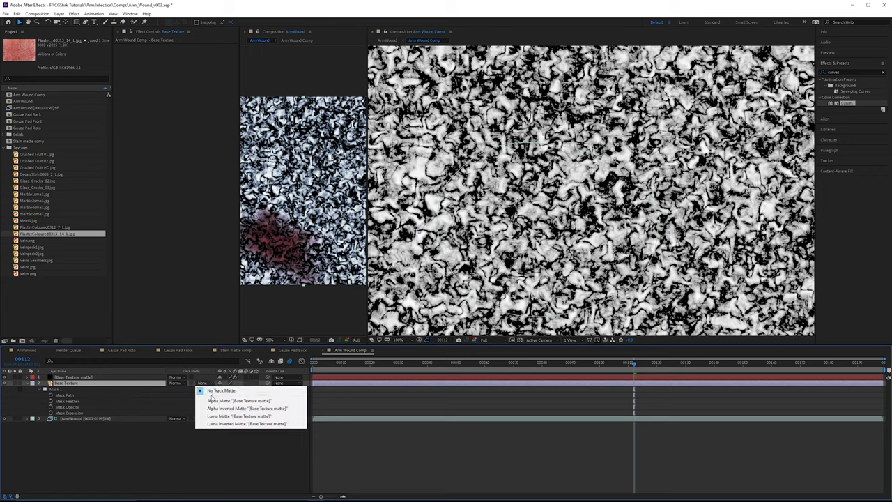
click(235, 423)
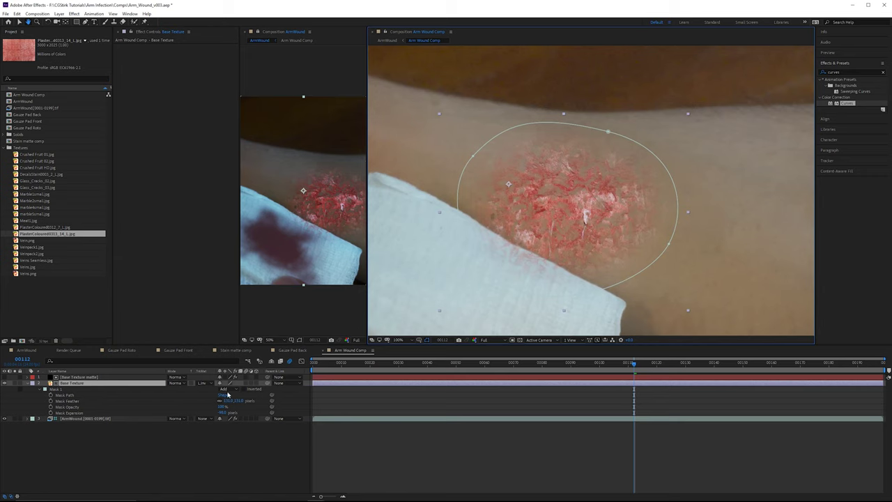
- Compare the noise matte with the matted plaster texture by toggling the matte's visibility, and examine the wound's detail up close
click(4, 376)
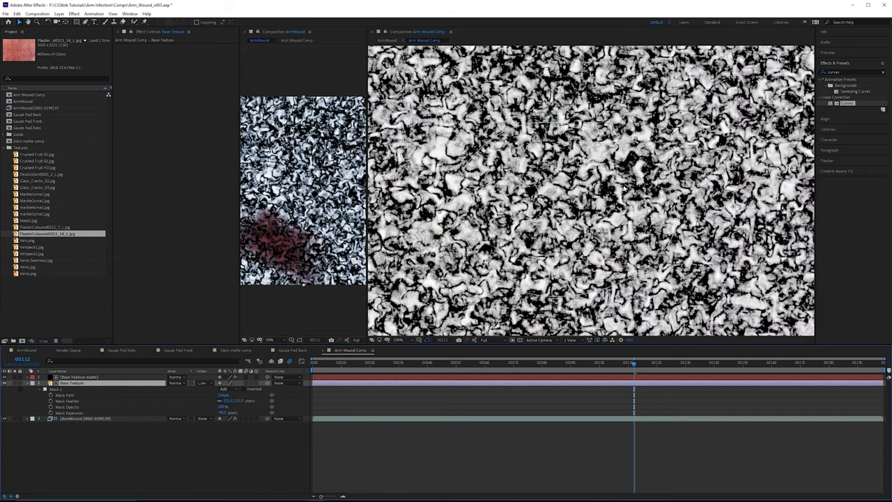
scroll(651, 166, up, 2)
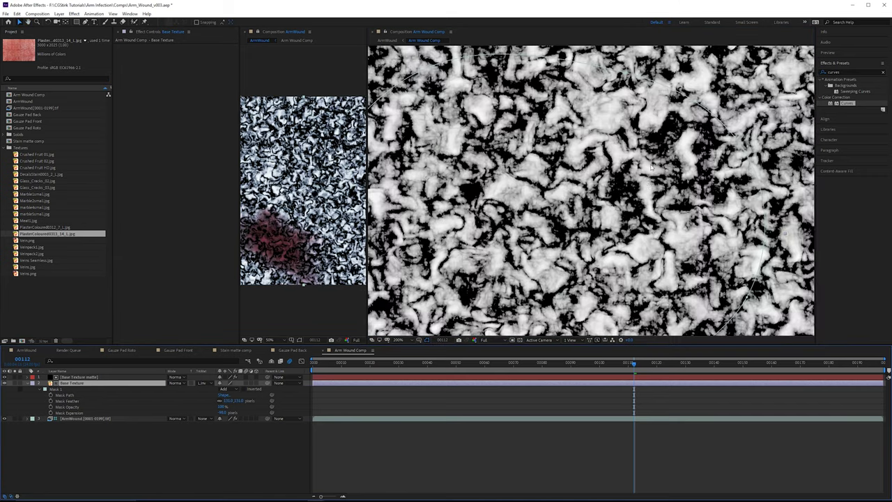
click(5, 376)
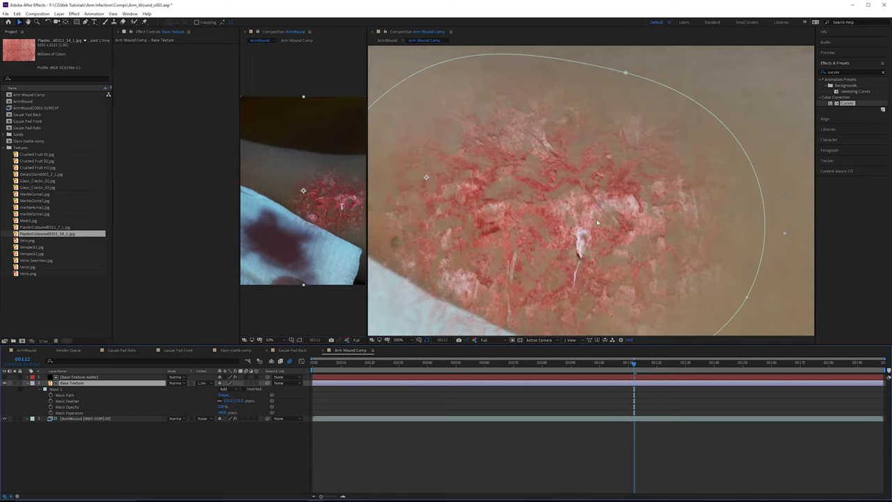
scroll(633, 202, down, 1)
scroll(641, 205, up, 2)
drag(609, 166, 695, 160)
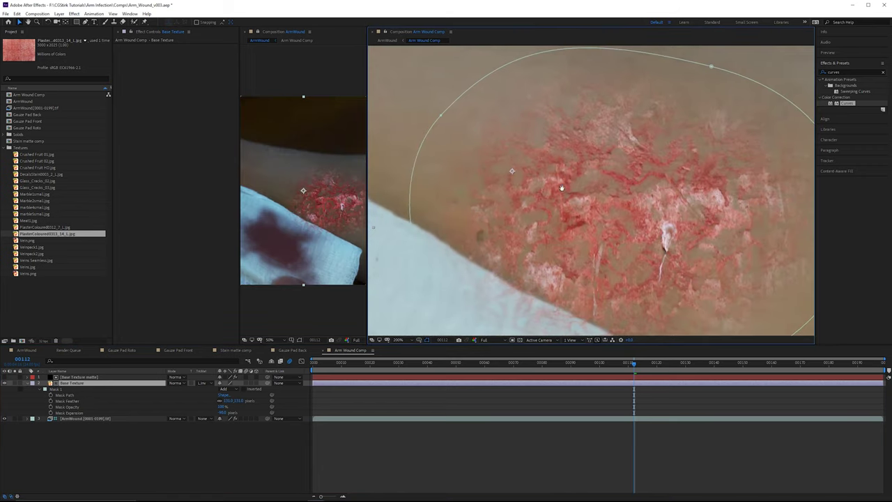
drag(562, 188, 536, 158)
drag(708, 206, 661, 190)
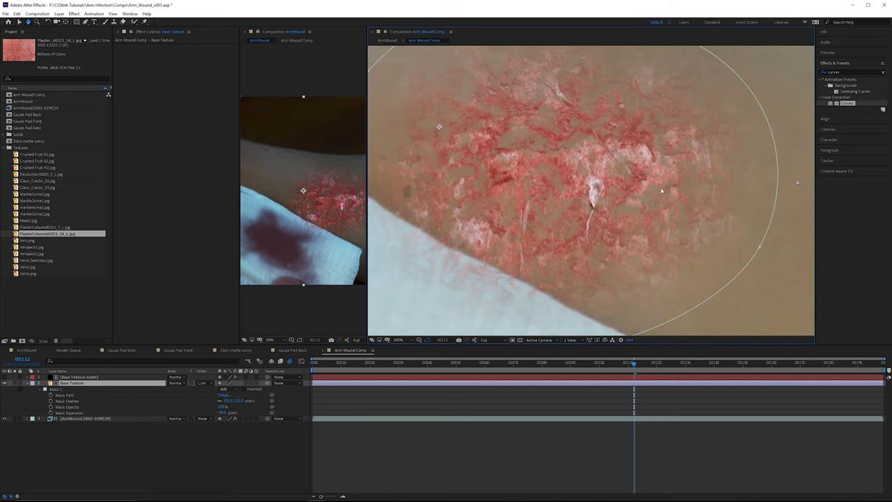
- Darken the Base Texture matte further with its Curves and pull the Base Texture mask's upper and side points slightly inward
click(79, 377)
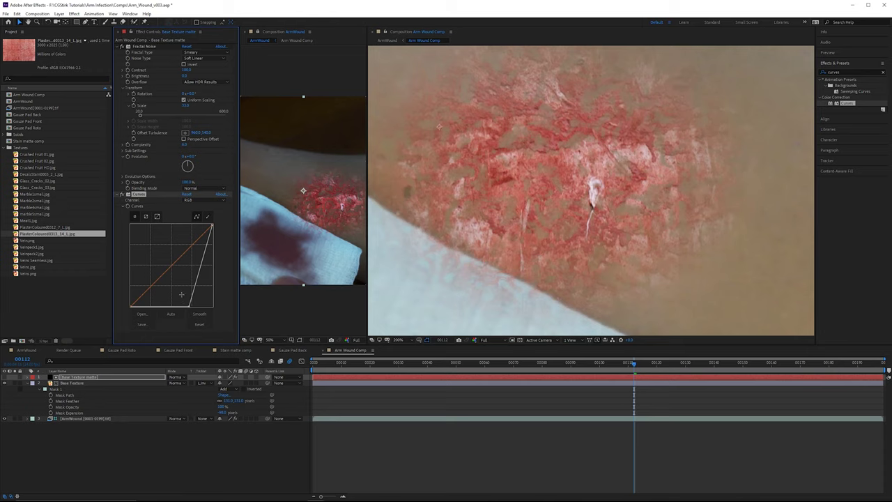
click(87, 383)
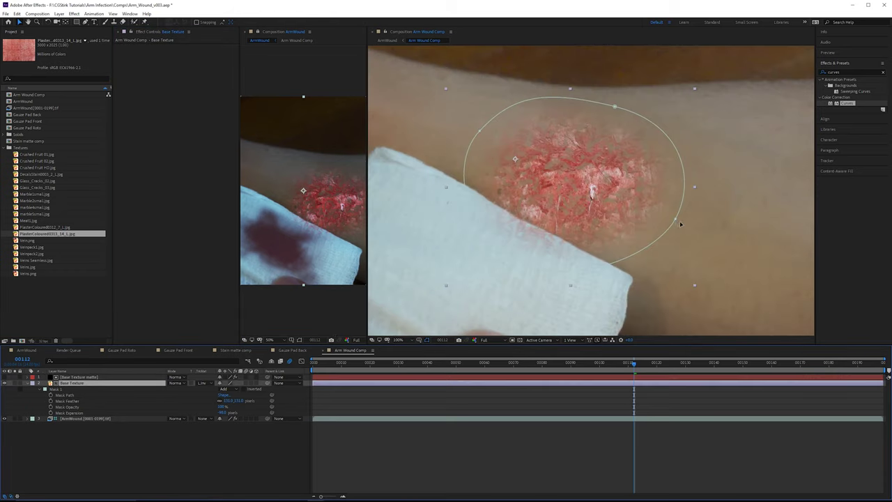
mouse_move(675, 219)
mouse_down()
mouse_move(700, 238)
mouse_move(666, 224)
mouse_up()
drag(614, 106, 607, 104)
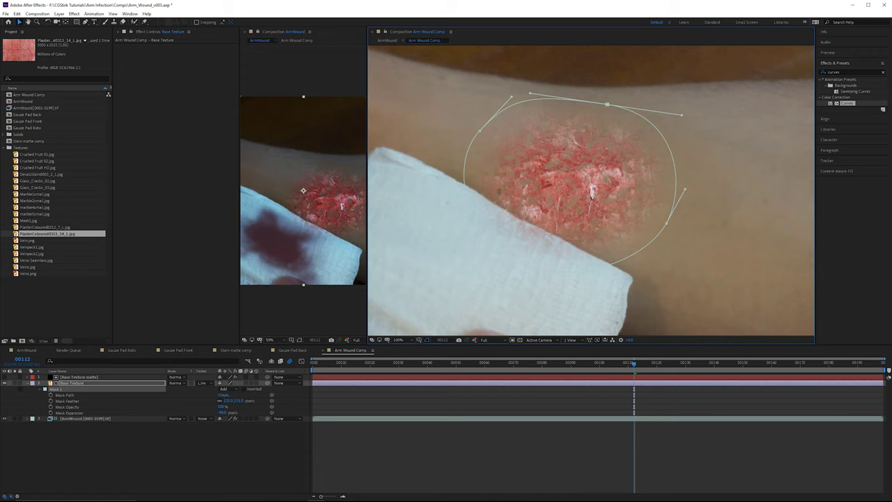
- Apply Curves to the Base Texture layer and, in the Red channel, raise the shadows slightly and lower the midtones and highlights
key(period)
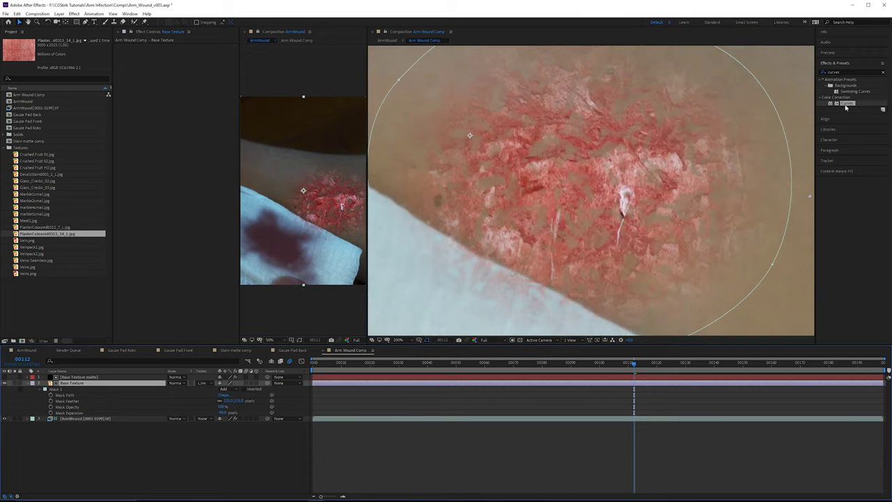
drag(846, 107, 156, 175)
click(196, 53)
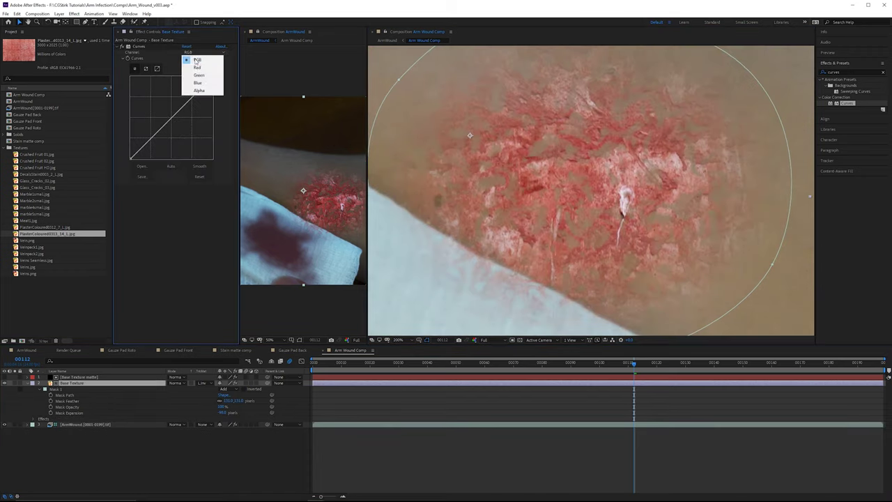
click(198, 67)
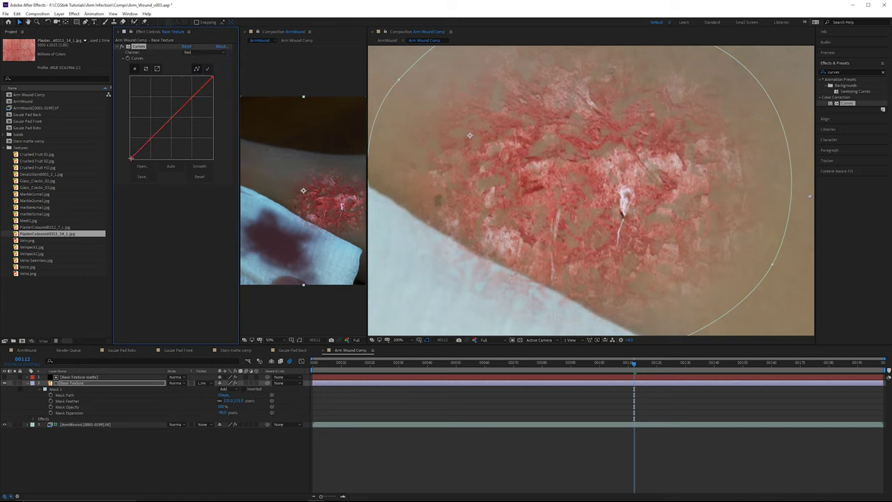
drag(130, 159, 108, 154)
drag(159, 127, 163, 137)
scroll(324, 200, up, 2)
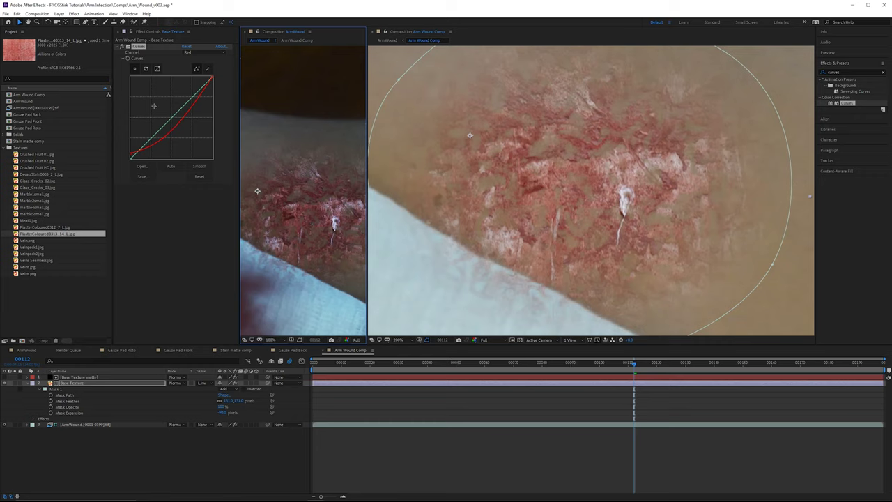
drag(213, 76, 217, 98)
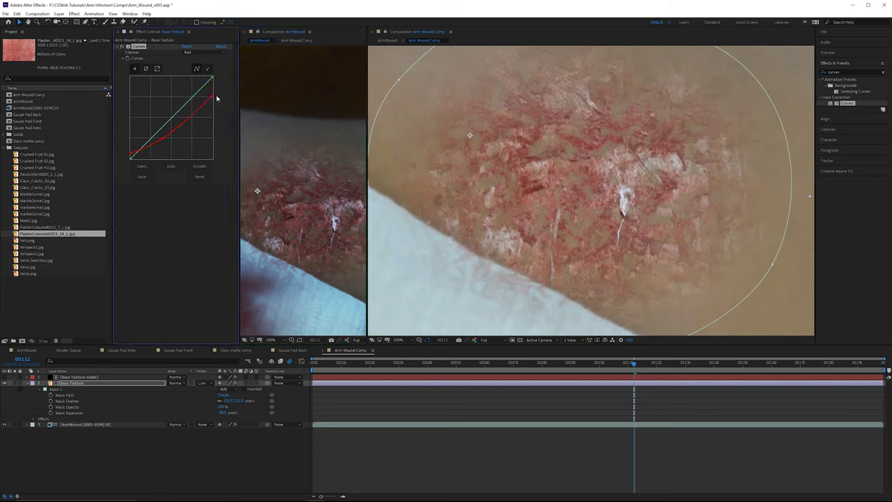
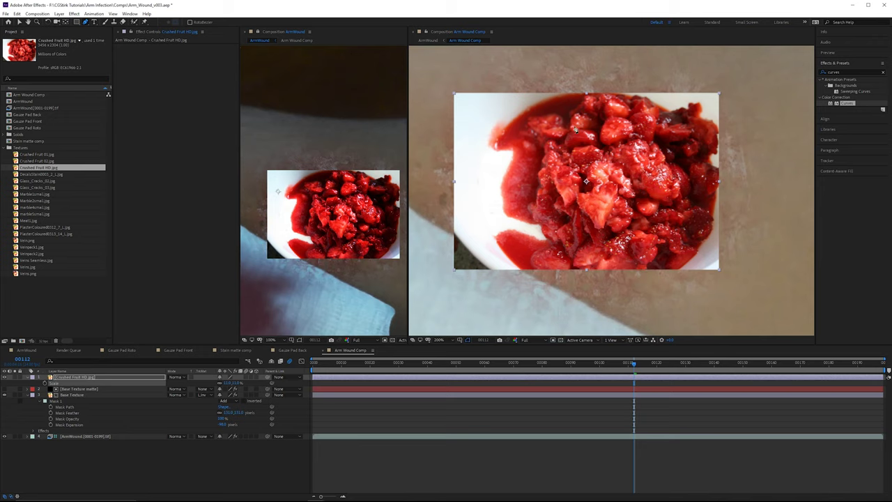
- Draw a closed mask around the crushed fruit on the Crushed Fruit HD layer, cutting away the white bowl, and feather its edges
click(506, 124)
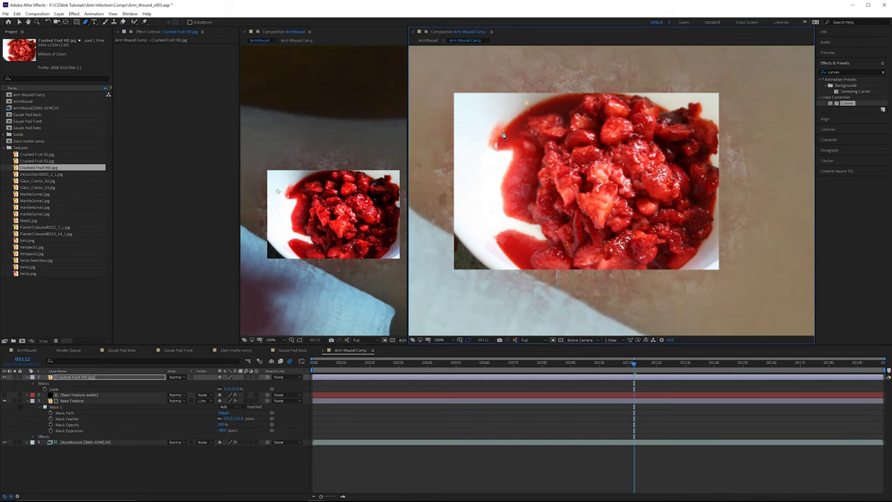
click(522, 147)
click(510, 178)
click(511, 209)
click(532, 219)
click(505, 232)
click(518, 263)
click(555, 264)
click(595, 265)
click(637, 265)
click(679, 265)
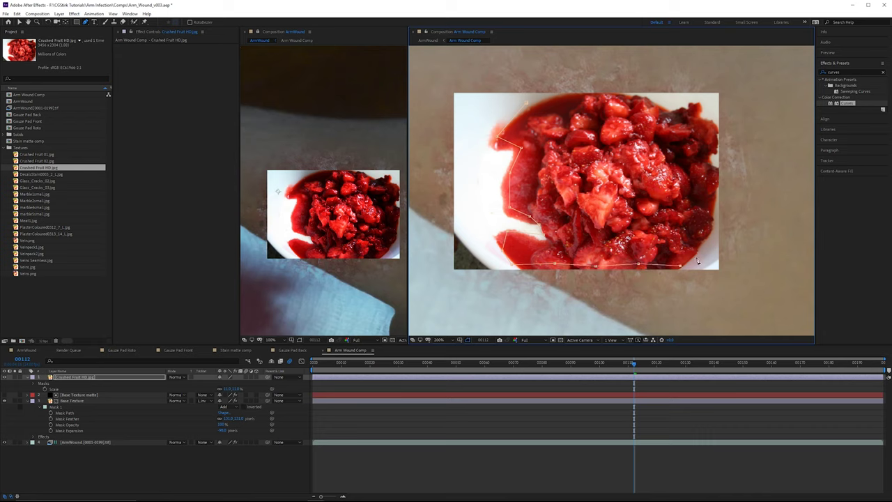
click(711, 220)
click(711, 187)
click(719, 164)
click(712, 132)
click(695, 114)
click(679, 111)
click(648, 106)
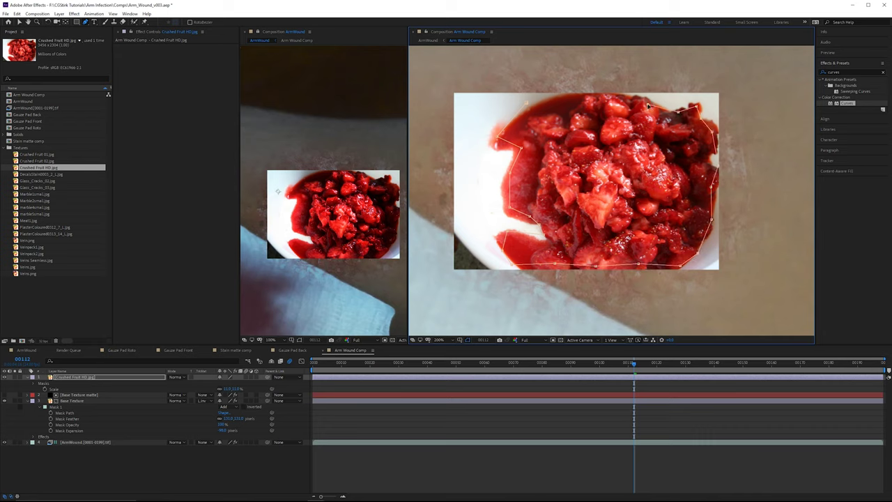
click(588, 97)
click(564, 103)
click(538, 109)
click(527, 105)
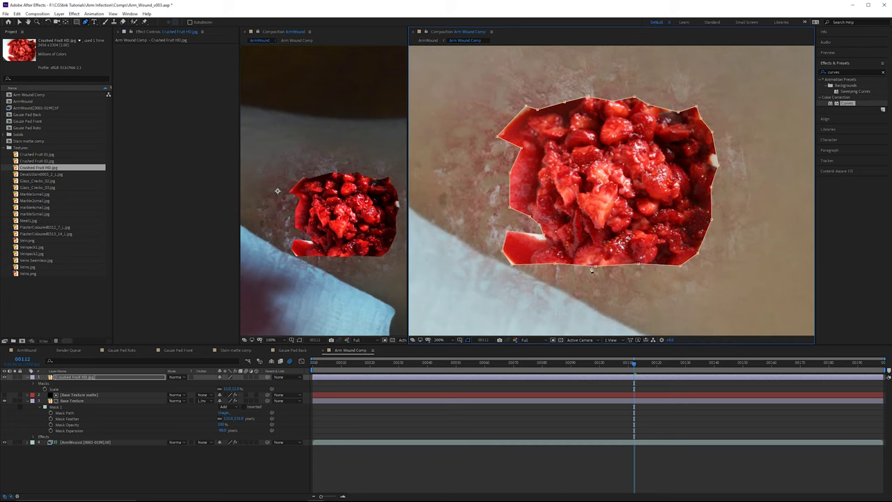
drag(554, 263, 559, 252)
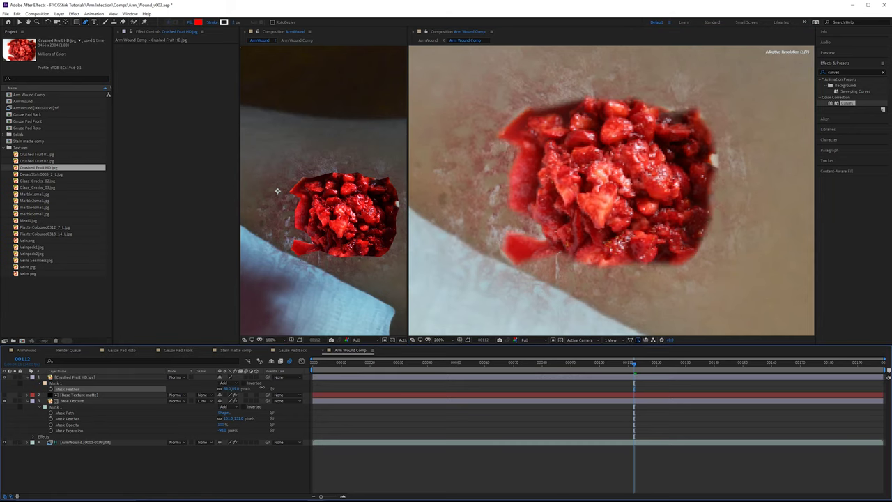
mouse_move(262, 388)
mouse_down()
mouse_move(239, 389)
mouse_move(253, 389)
mouse_up()
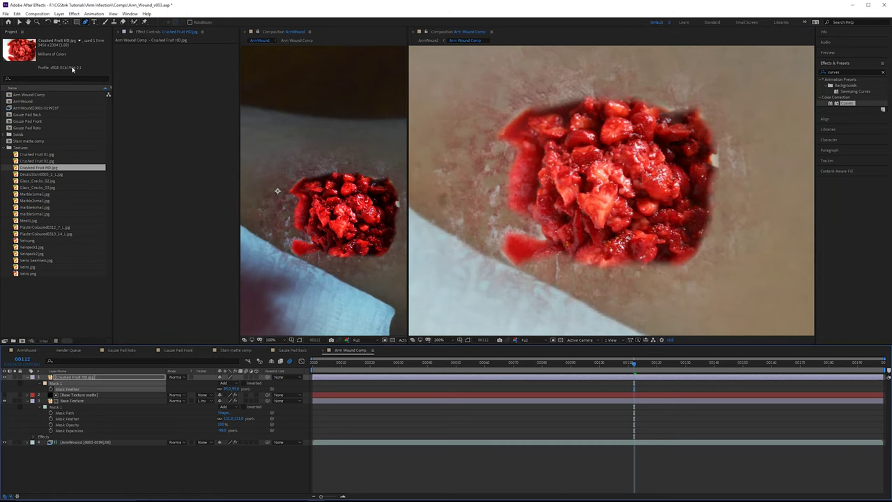
- Create a new black solid named Crushed Fruit matte above the Crushed Fruit HD layer
right_click(189, 460)
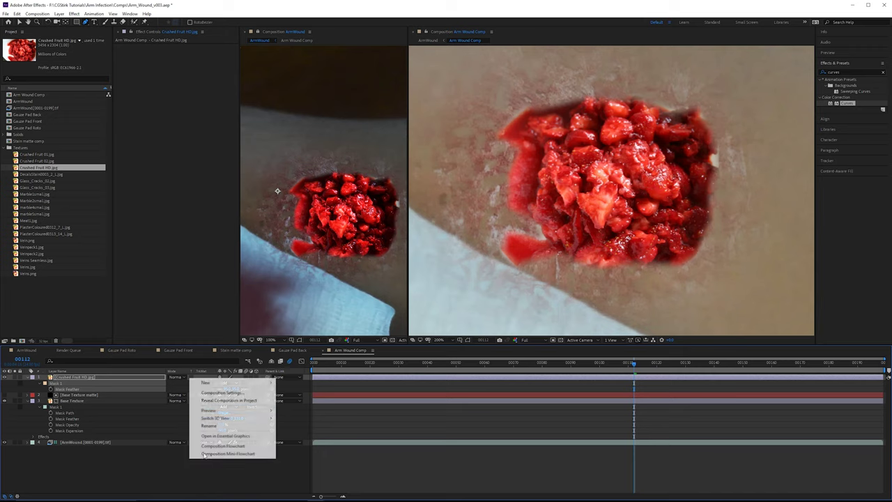
mouse_move(209, 378)
click(328, 400)
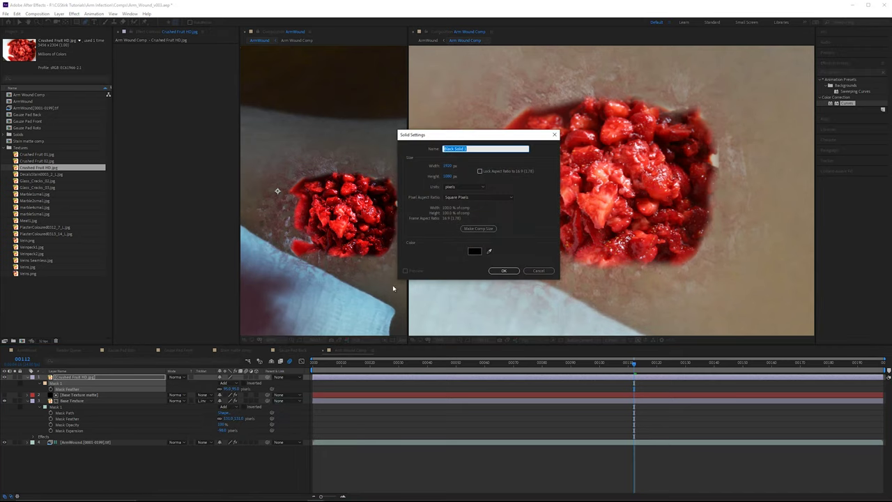
text(Crushed Fruit matte)
key(Return)
- Apply Fractal Noise to the Crushed Fruit matte and set its fractal type to Smeary
click(845, 72)
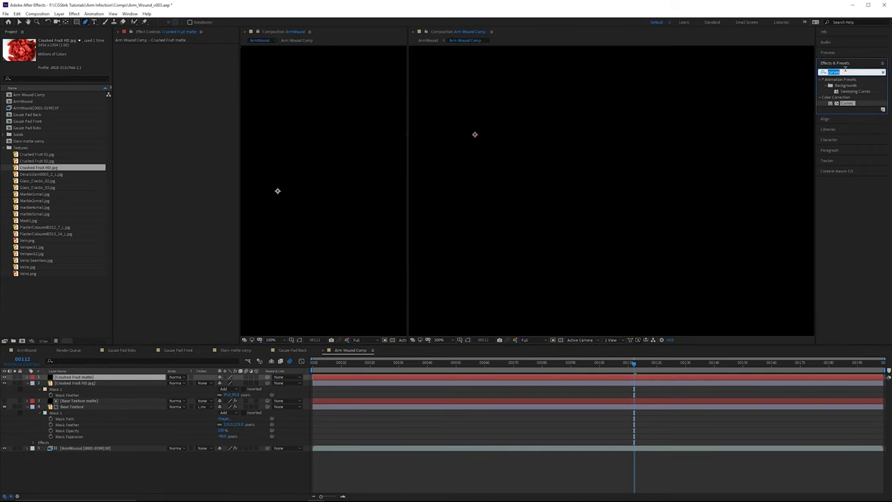
text(fractal)
double_click(858, 110)
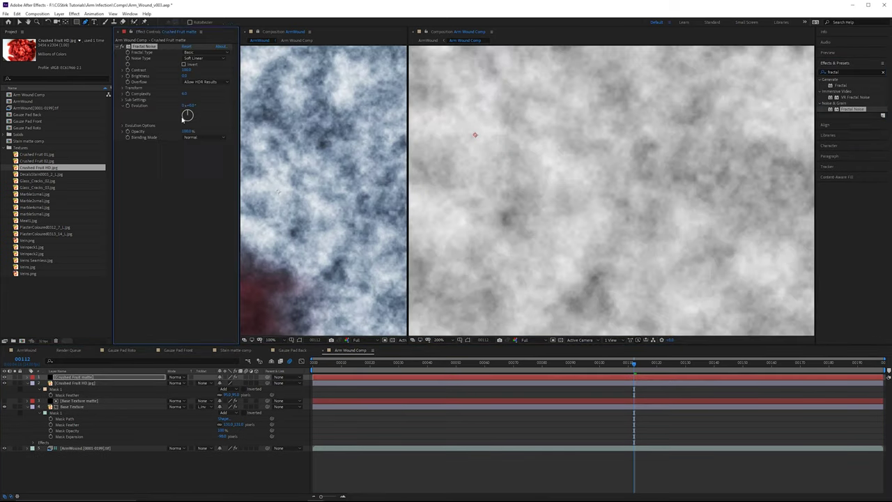
click(209, 53)
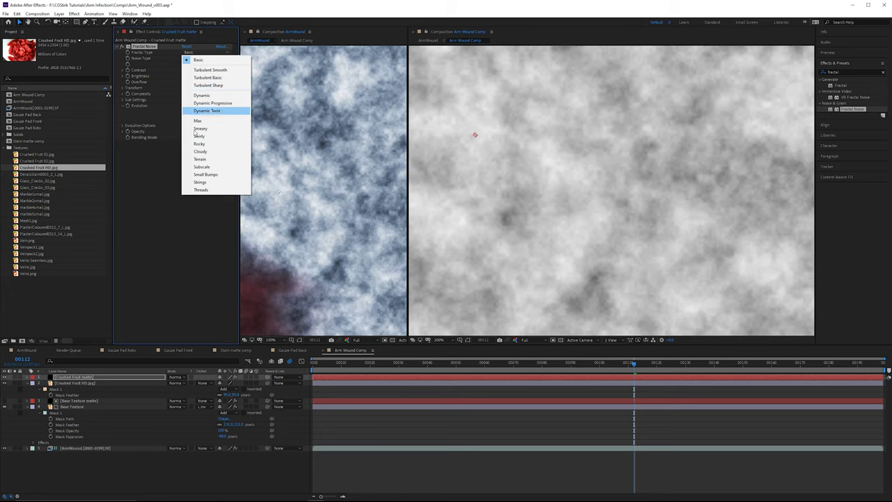
click(200, 128)
key(comma)
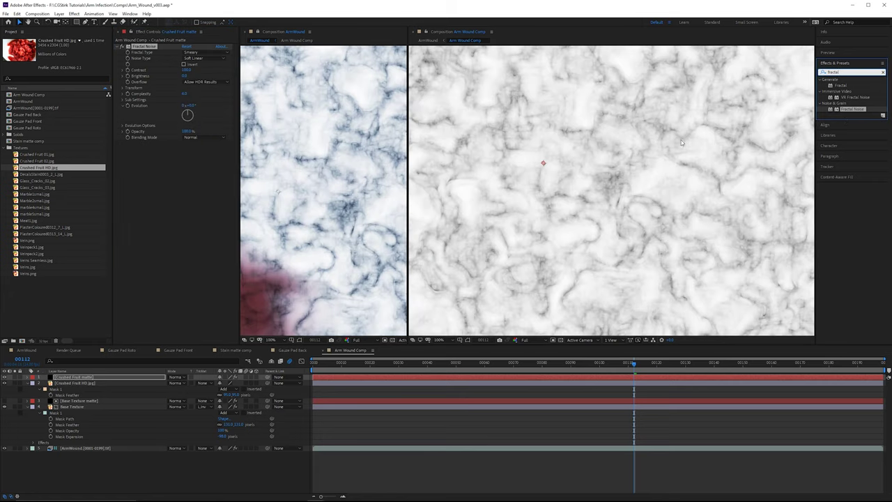
- Apply Curves to the Crushed Fruit matte and move the black point past the midpoint of the input range to deepen the dark veins
drag(849, 75, 756, 76)
text(curves)
drag(845, 103, 611, 190)
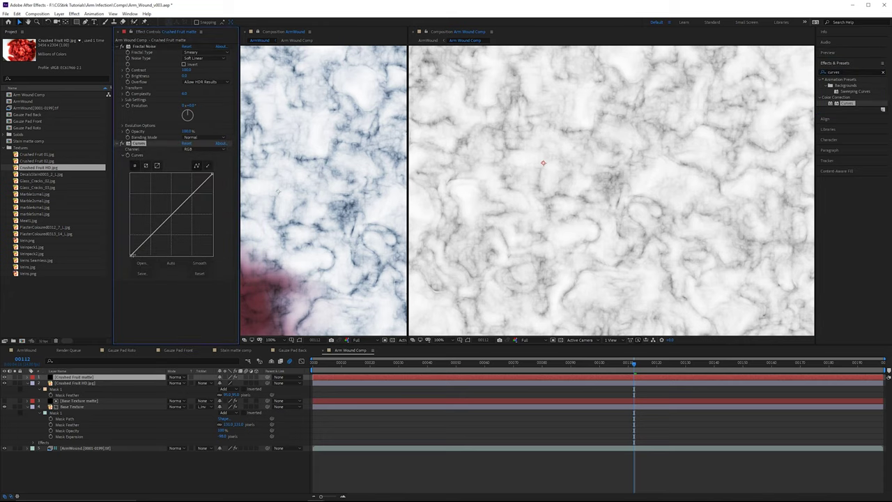
drag(131, 258, 179, 271)
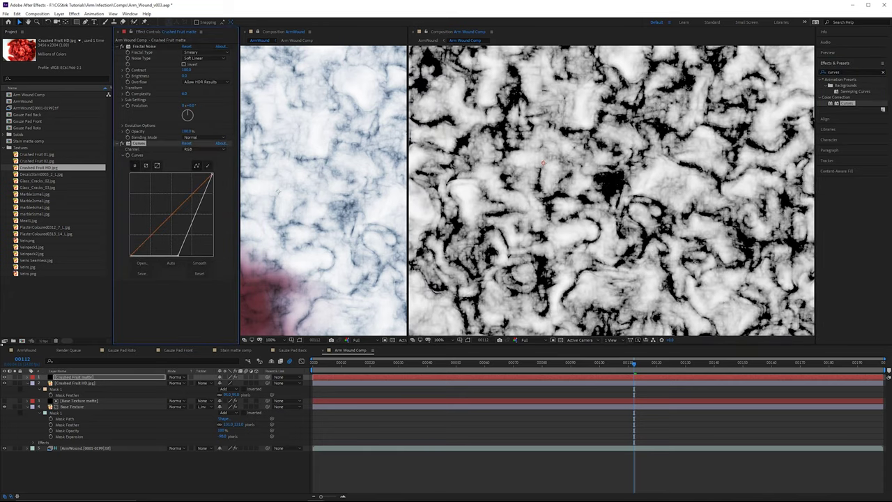
- Set the Crushed Fruit HD layer's track matte to Luma Inverted Matte using the Crushed Fruit matte and inspect the fruit detail up close
click(81, 383)
click(201, 382)
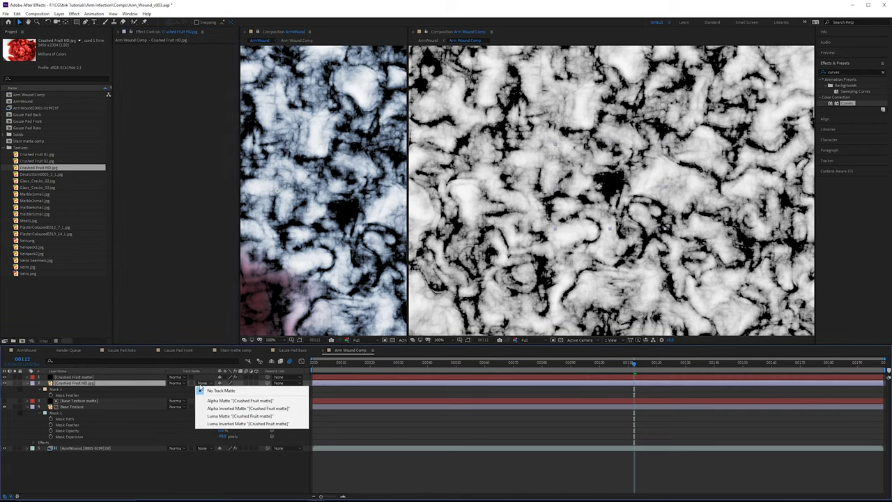
click(228, 423)
scroll(604, 185, up, 1)
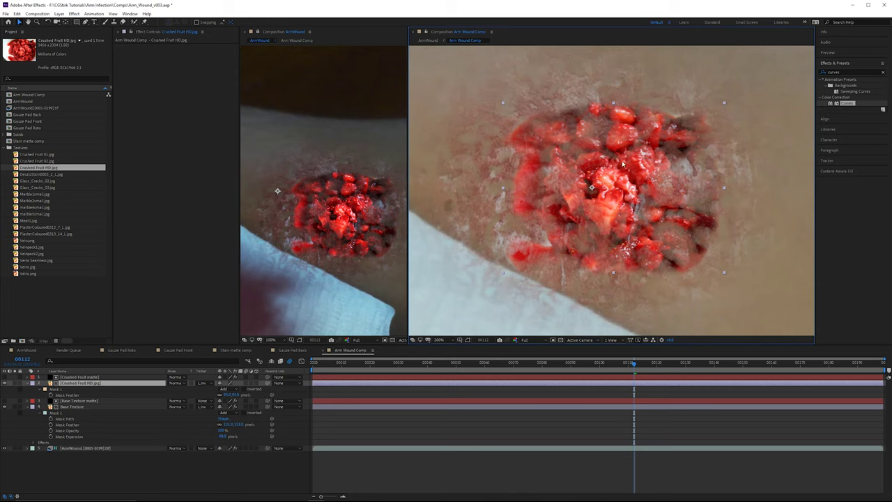
scroll(624, 153, up, 1)
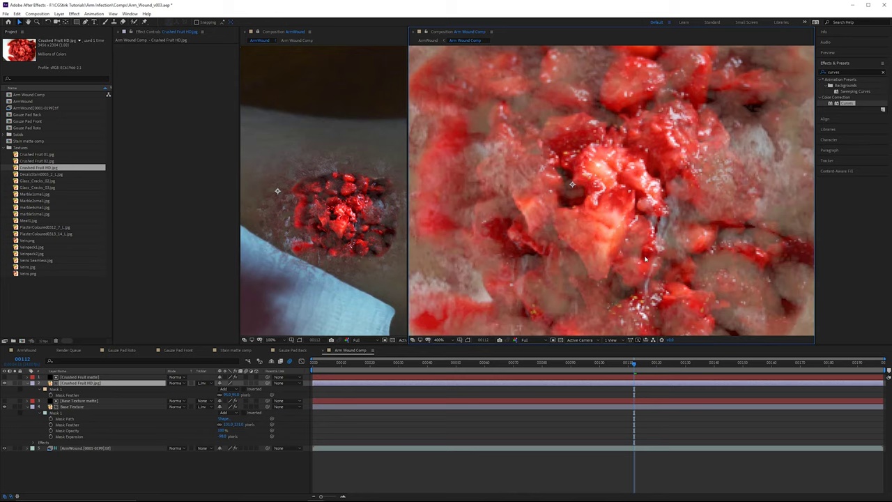
scroll(620, 174, down, 1)
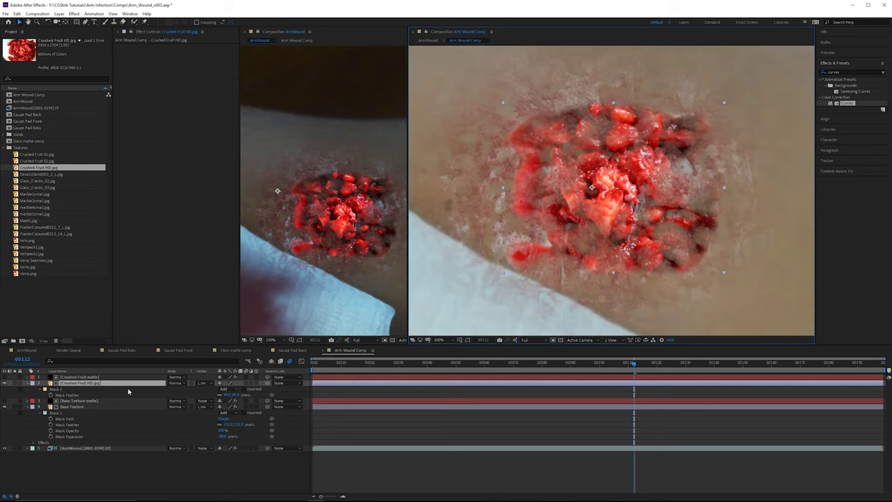
- Draw a closed mask with the Pen tool on the Crushed Fruit matte around the bright central chunk of fruit
click(97, 377)
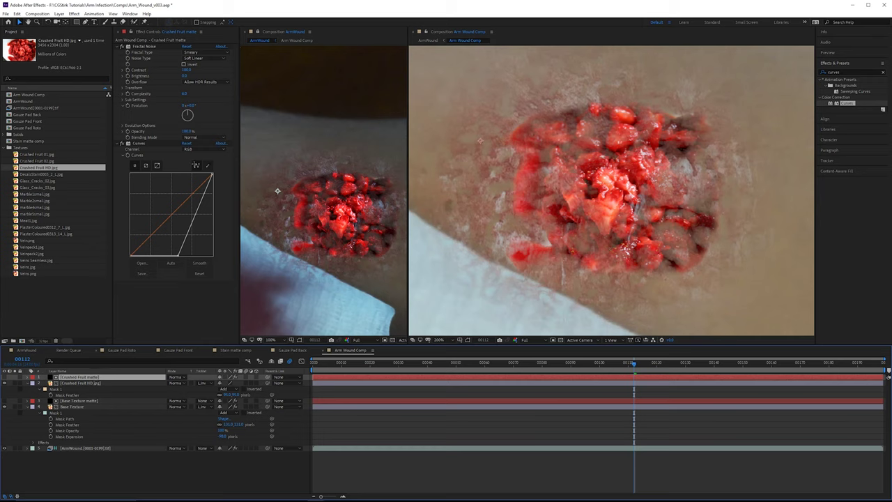
click(86, 21)
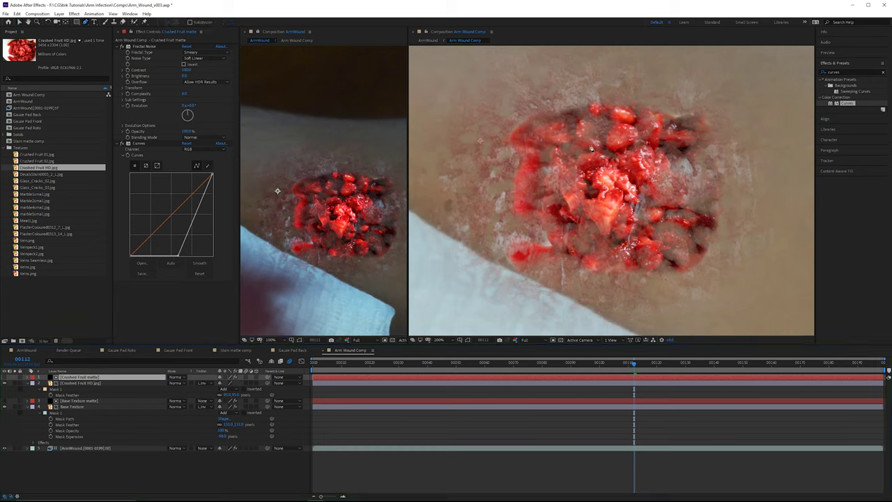
click(591, 145)
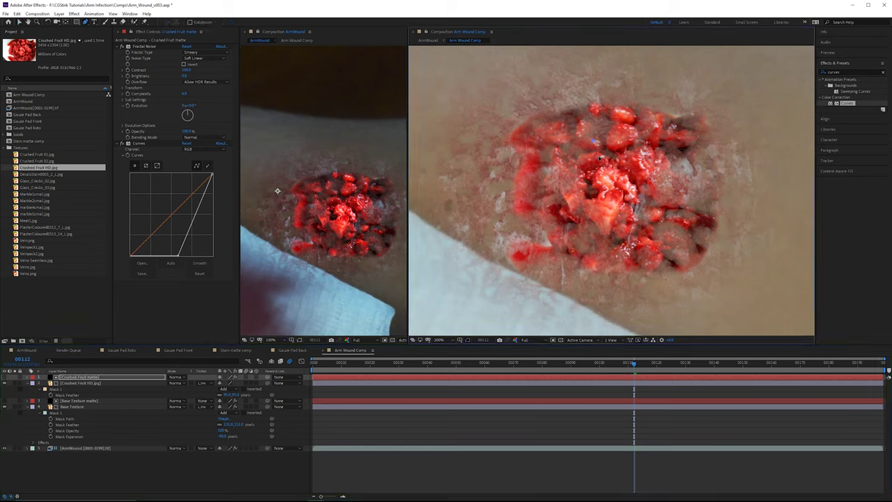
click(604, 154)
click(622, 157)
click(640, 150)
click(652, 159)
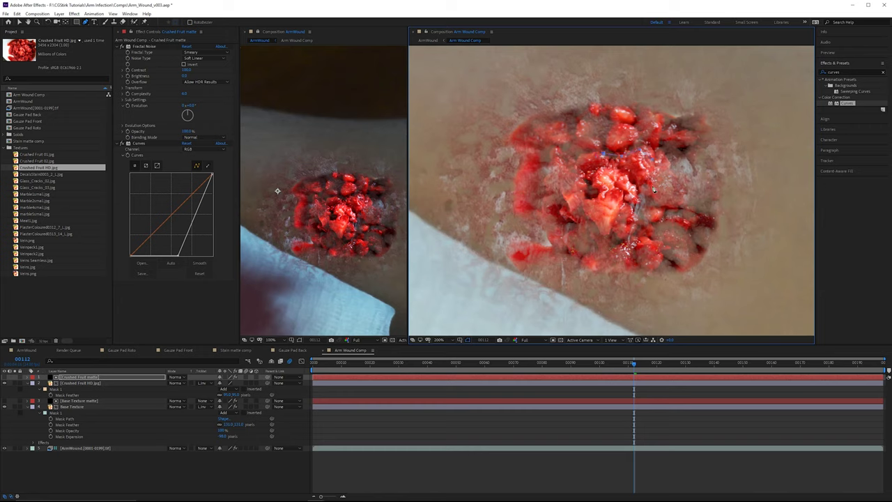
click(641, 232)
click(619, 241)
click(596, 238)
click(578, 223)
click(569, 206)
click(582, 189)
click(574, 161)
click(603, 154)
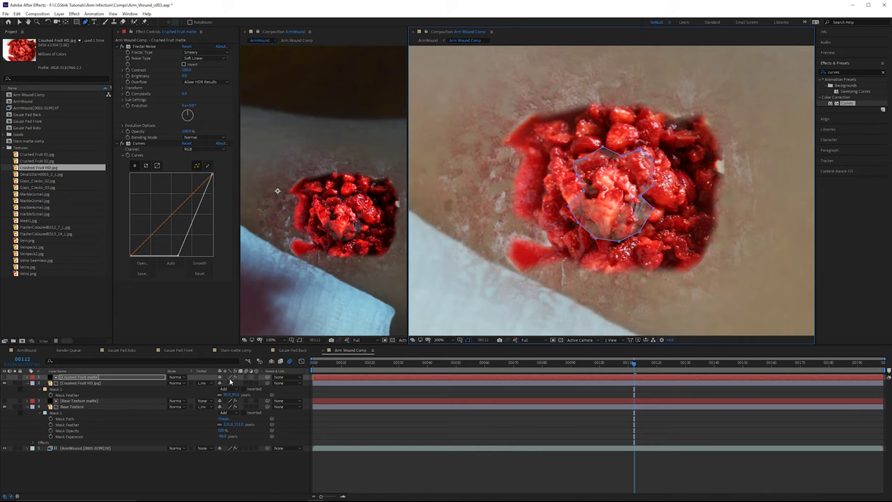
- Reveal the Crushed Fruit matte's mask and set its mode to Subtract
key(space)
click(634, 365)
key(m)
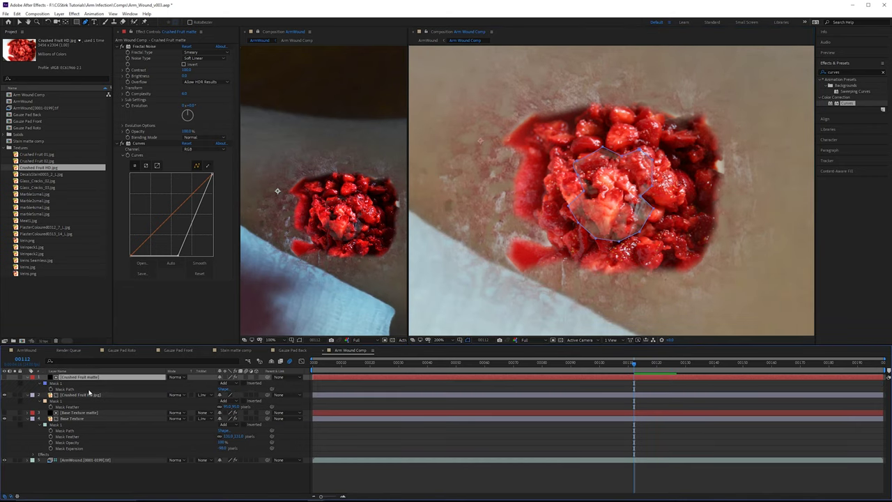
click(224, 384)
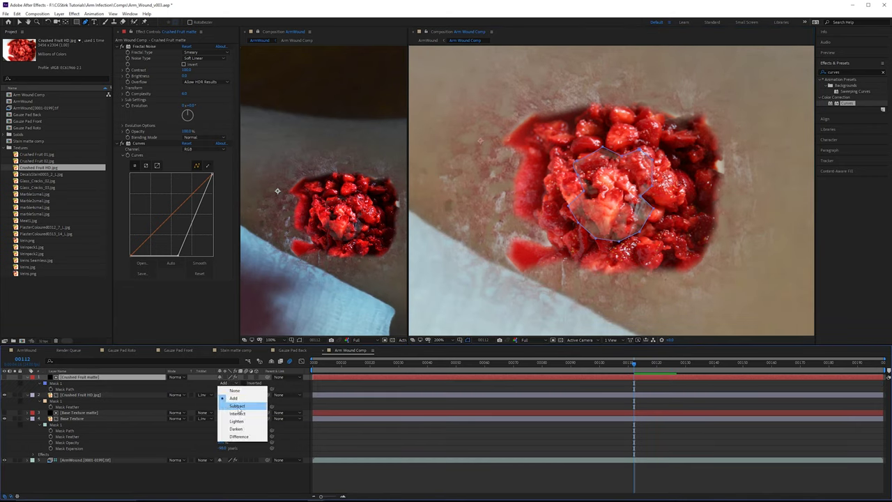
click(237, 406)
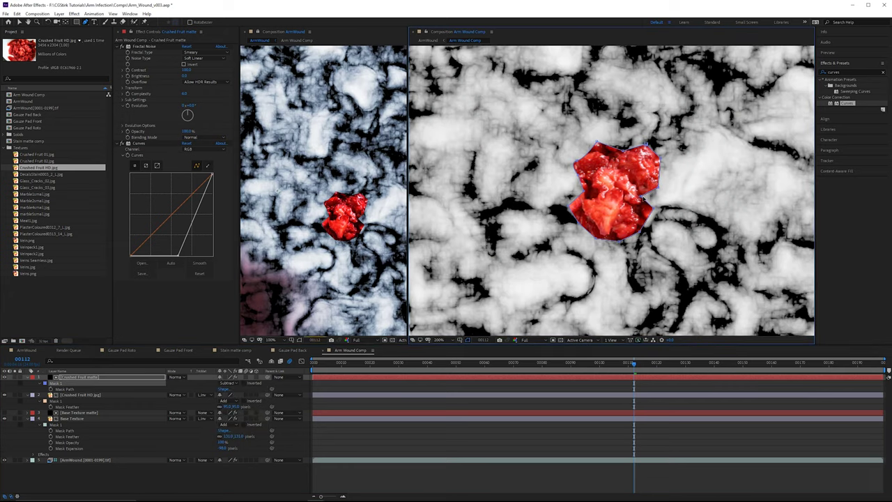
- Widen the Crushed Fruit matte's mask by moving its side points outward, and hide the matte layer
drag(643, 197, 651, 198)
drag(585, 192, 574, 177)
click(5, 377)
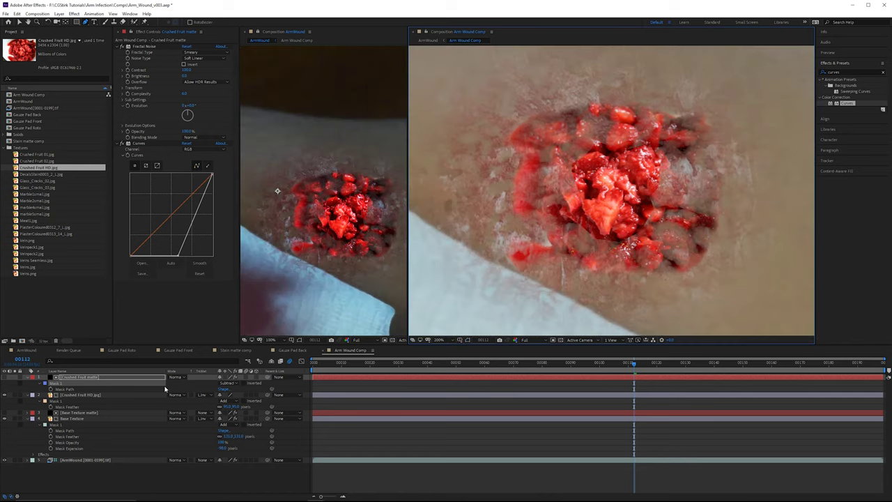
- Increase the Mask Feather of the Crushed Fruit matte's subtracted mask to blend the central fruit into its surroundings
click(84, 377)
key(f)
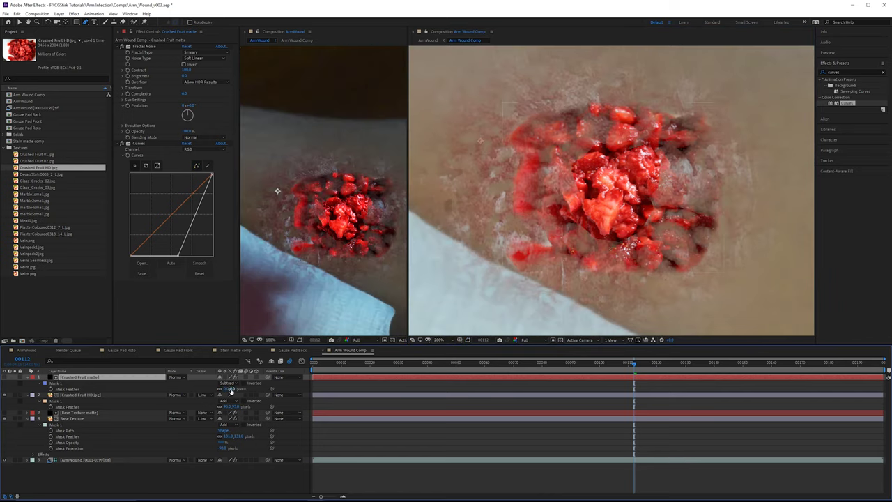
drag(231, 392, 247, 394)
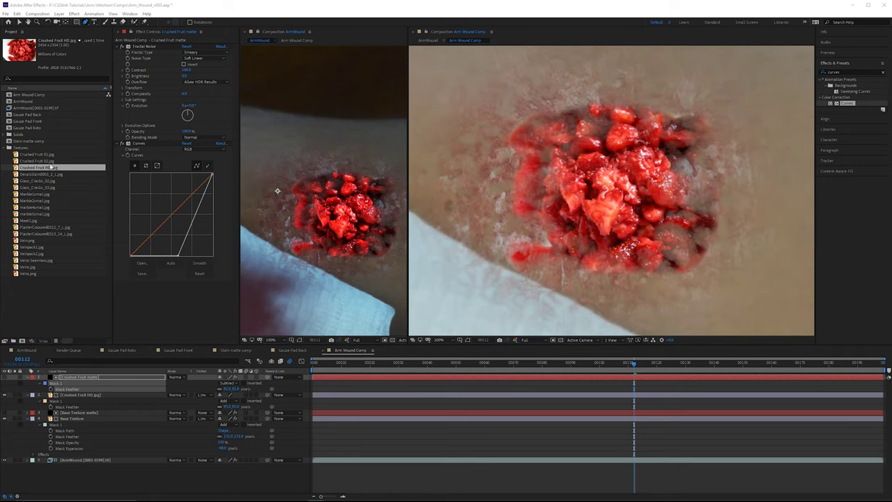
- Open the Crushed Fruit HD source image in a widened Footage viewer beside the composition and compare it with the wound
double_click(55, 169)
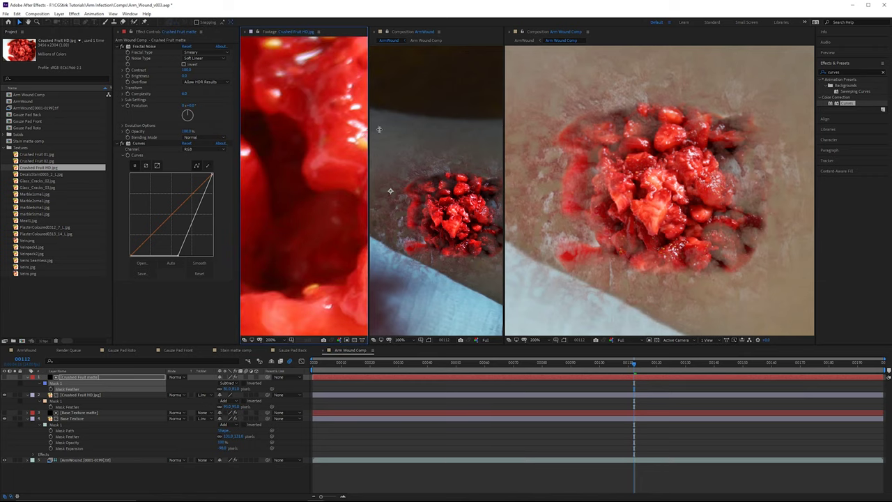
drag(369, 130, 549, 143)
scroll(460, 190, down, 6)
scroll(459, 188, up, 2)
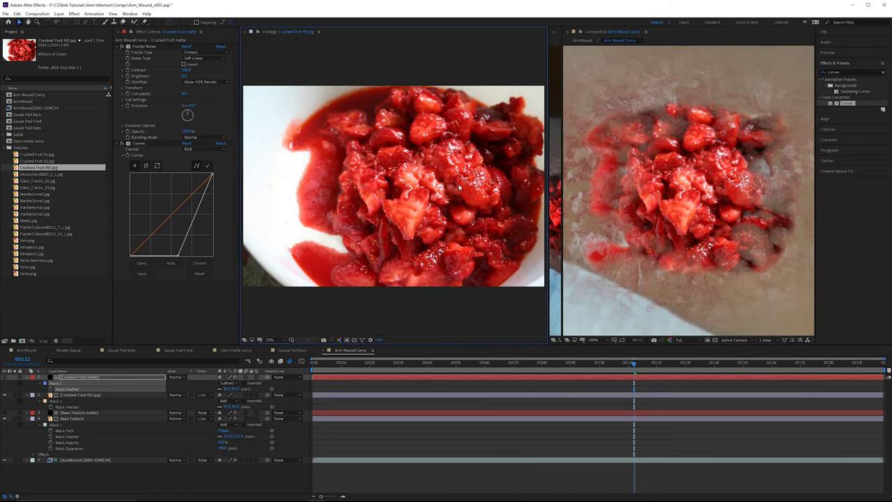
scroll(459, 187, down, 2)
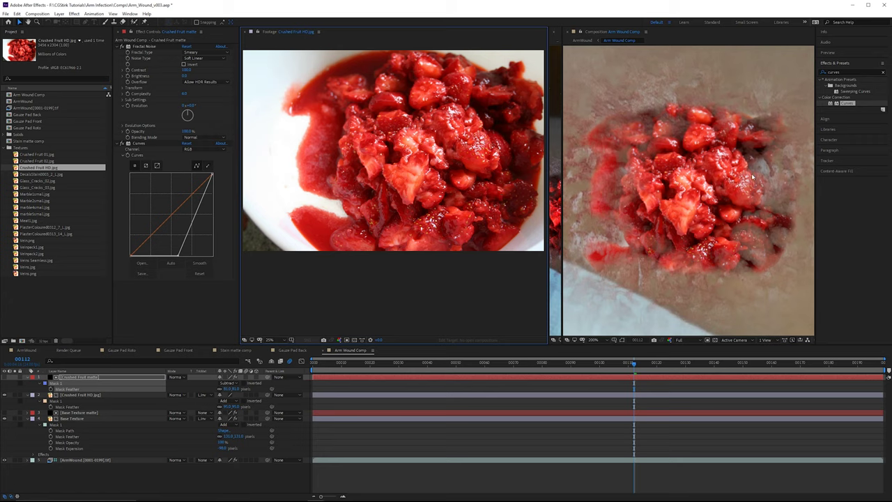
- Extend the right side of the Crushed Fruit matte's mask outward over the fruit, and close the Crushed Fruit HD footage view
click(135, 379)
click(620, 339)
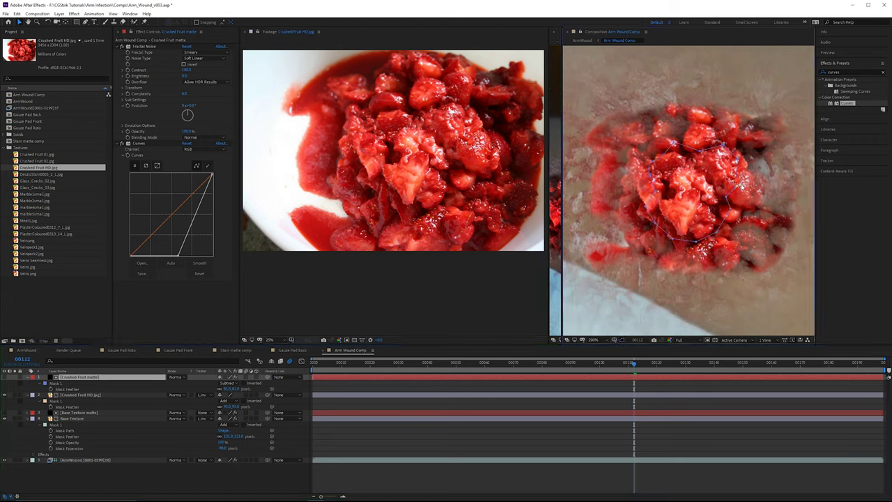
click(736, 187)
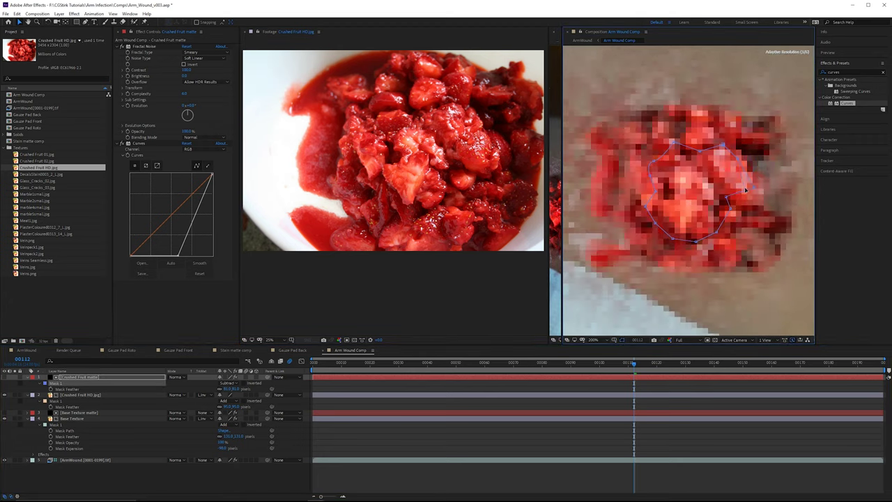
drag(738, 162, 749, 157)
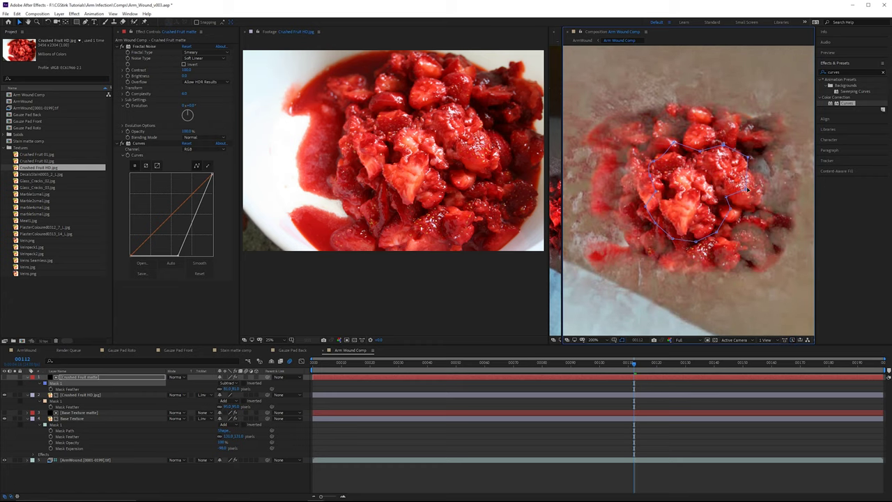
drag(746, 188, 766, 189)
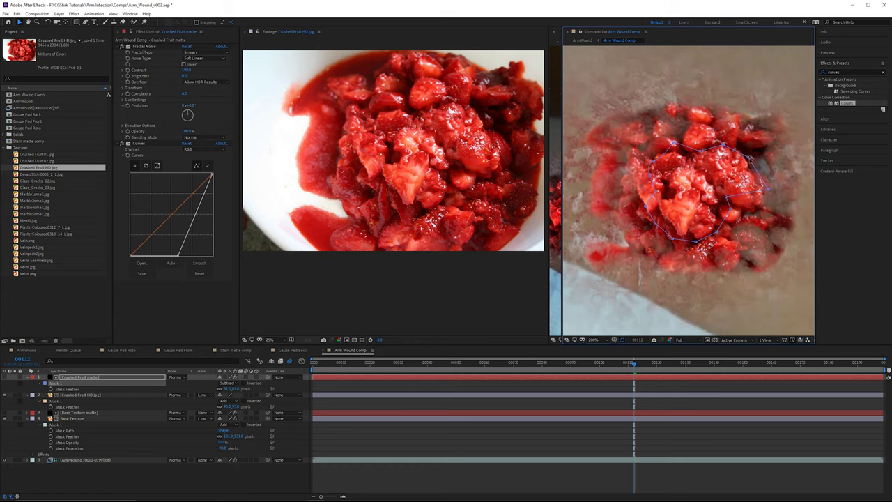
drag(750, 159, 760, 157)
drag(769, 189, 774, 188)
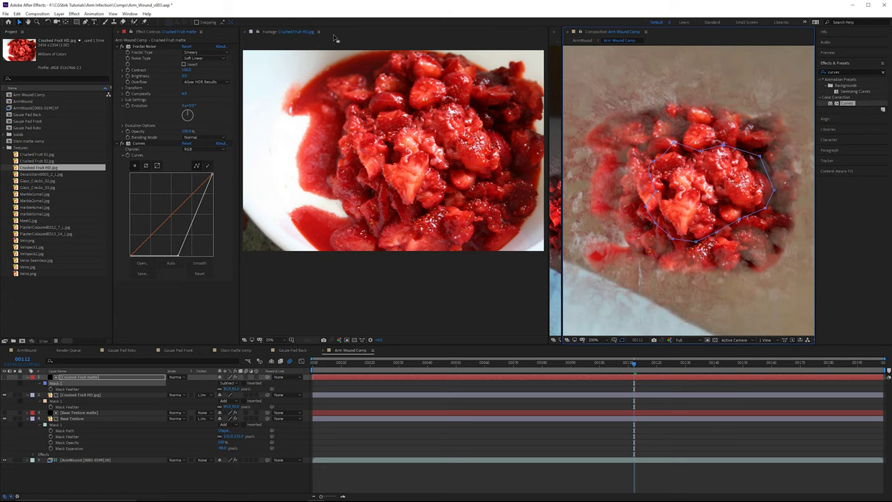
click(249, 32)
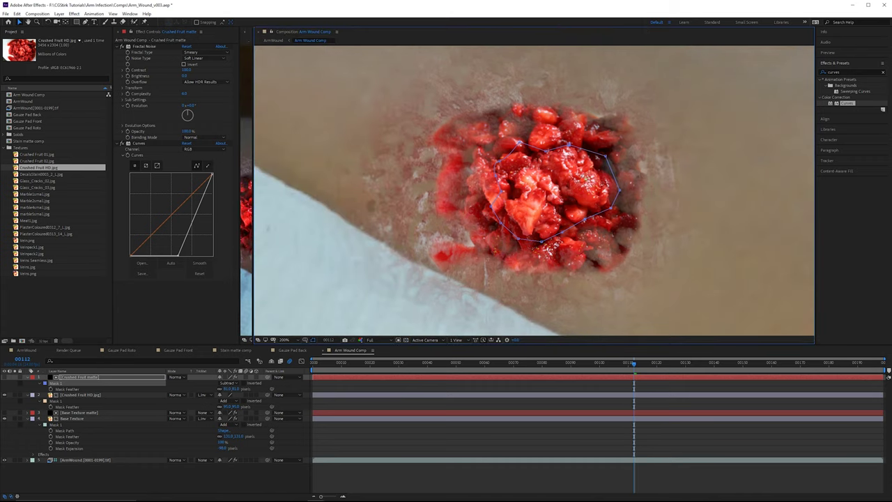
- Create a black solid named Shadows at the top of Arm Wound Comp and hide it
click(601, 194)
click(168, 471)
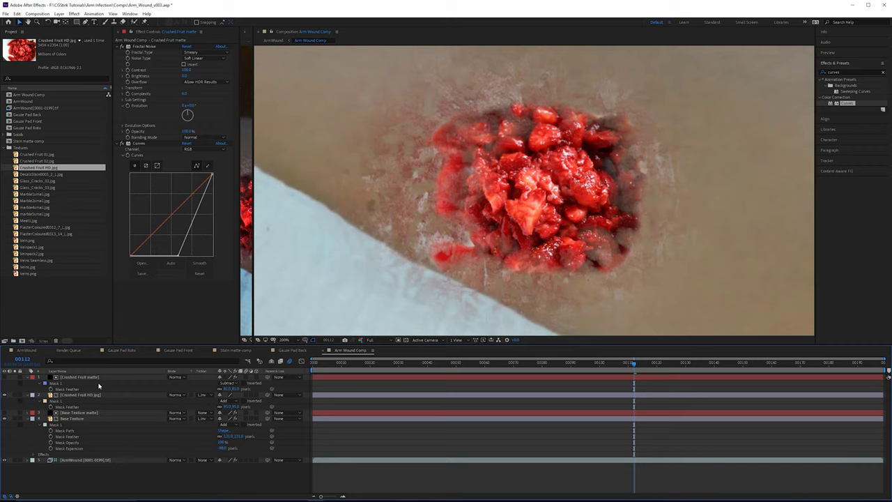
right_click(199, 400)
mouse_move(223, 404)
click(307, 425)
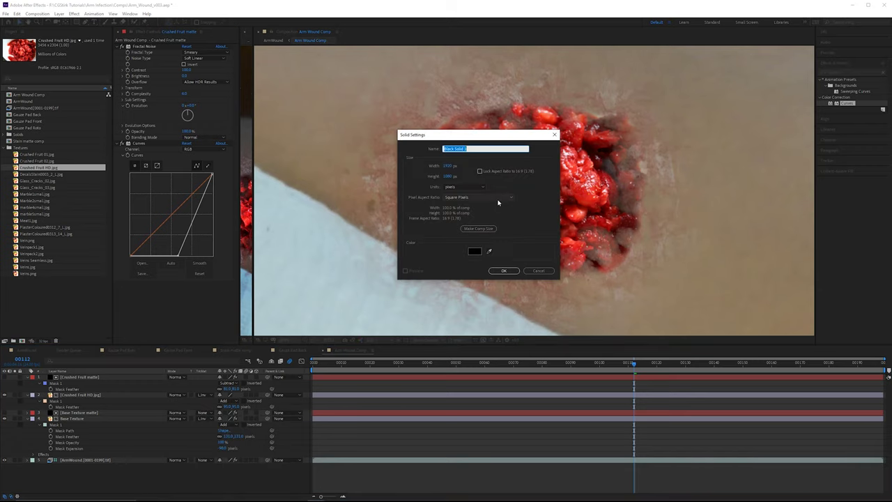
text(Shadows)
key(Return)
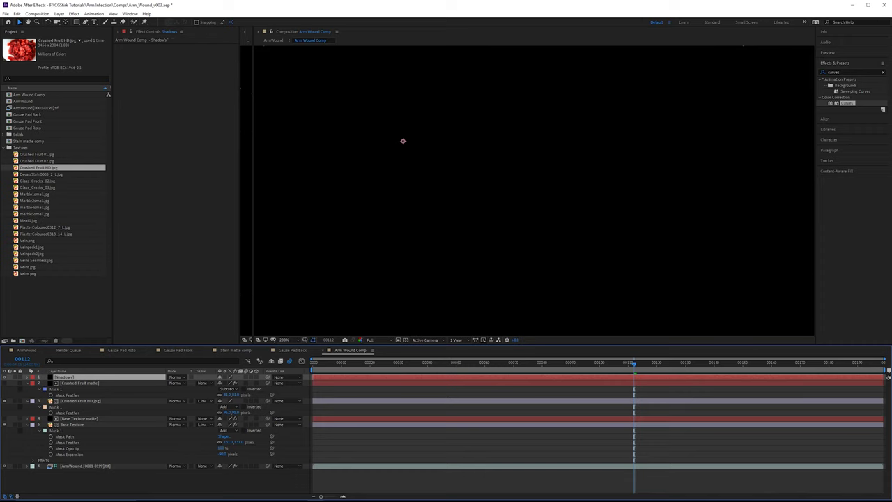
click(4, 377)
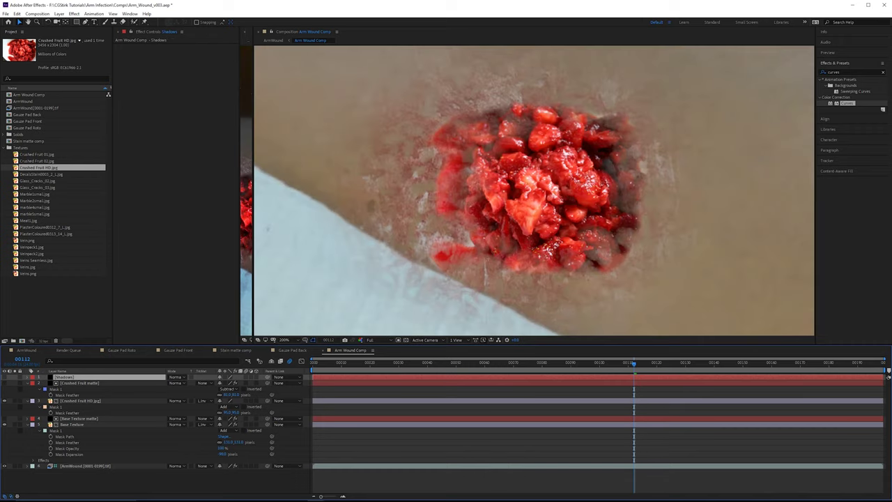
- Draw a closed crescent-shaped Pen mask on the Shadows layer along the left and lower-left edge of the central fruit
click(85, 21)
scroll(662, 88, down, 4)
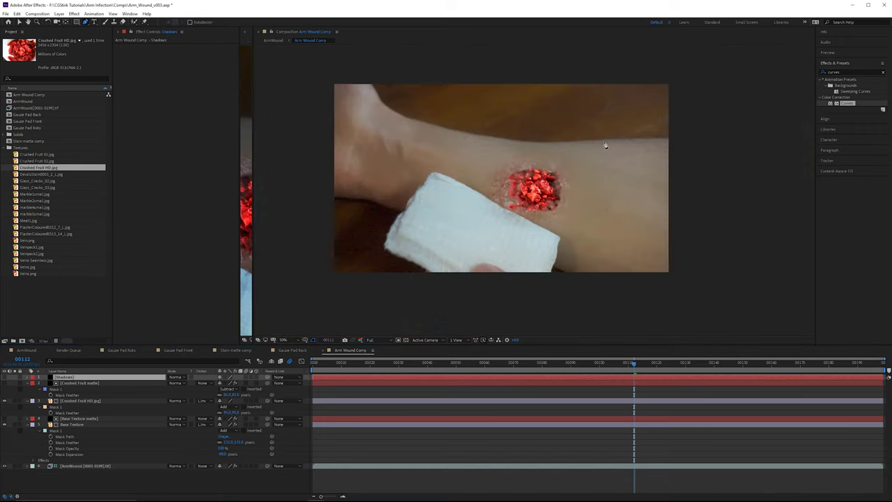
drag(675, 84, 663, 118)
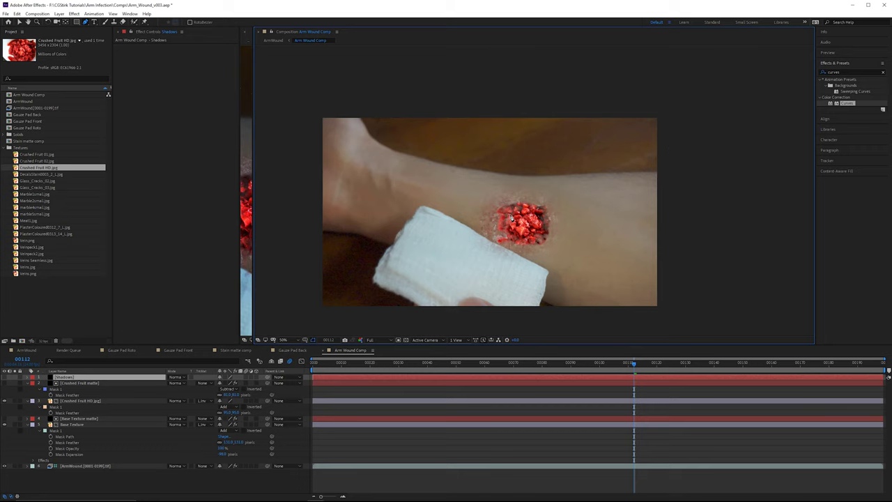
scroll(512, 219, up, 2)
drag(552, 231, 550, 112)
key(g)
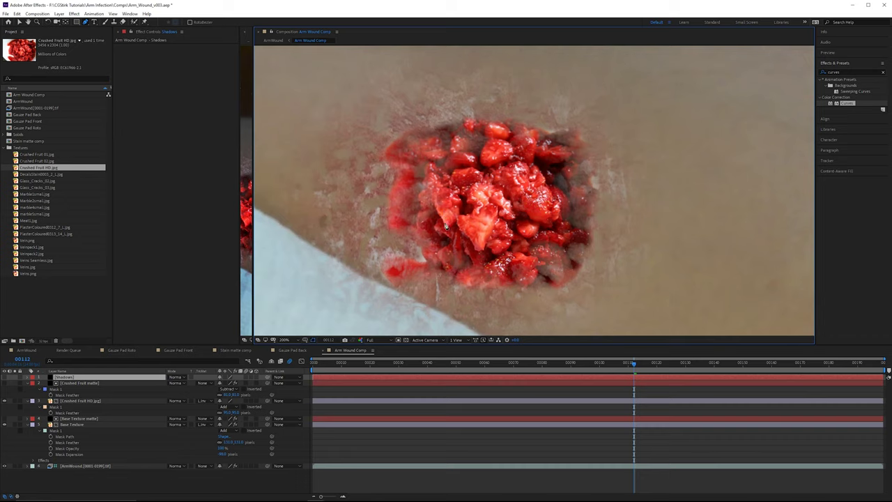
click(428, 159)
click(406, 182)
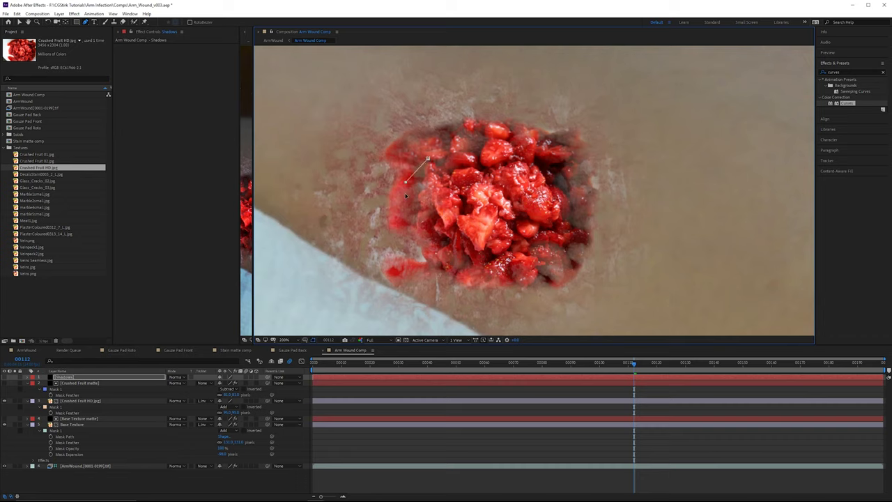
click(407, 239)
click(433, 282)
click(473, 276)
click(471, 257)
click(453, 251)
click(424, 204)
click(429, 160)
- Show the Shadows layer and increase its mask's Mask Feather to soften the shadow into the wound
click(5, 376)
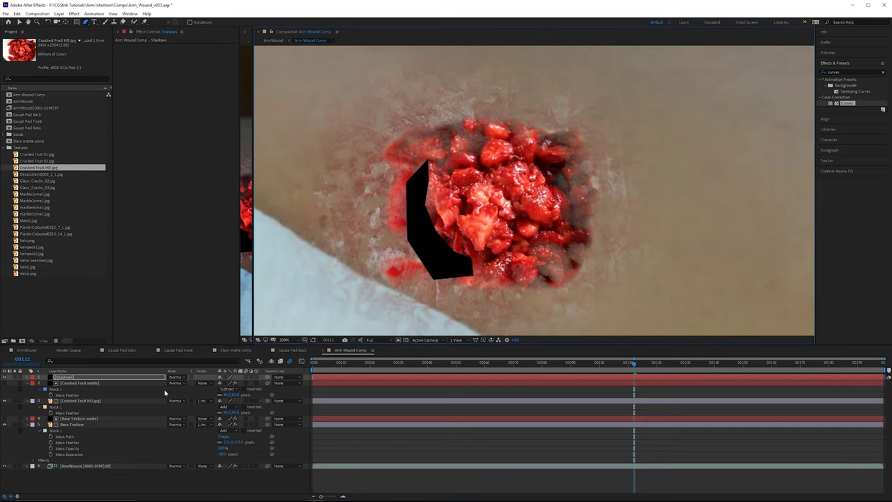
key(f)
drag(232, 389, 251, 389)
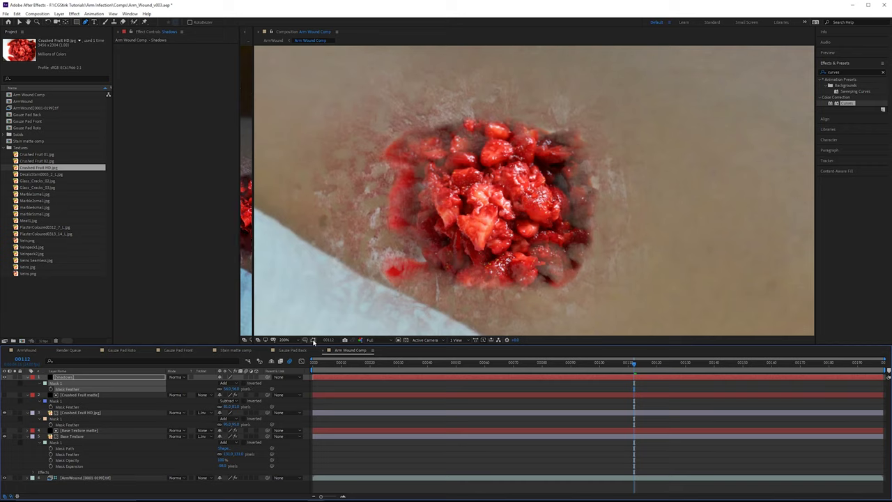
- Reveal the mask outlines and draw a second curved Pen mask on the Shadows layer along the central fruit's right and lower-right edge
click(313, 340)
click(555, 171)
click(571, 182)
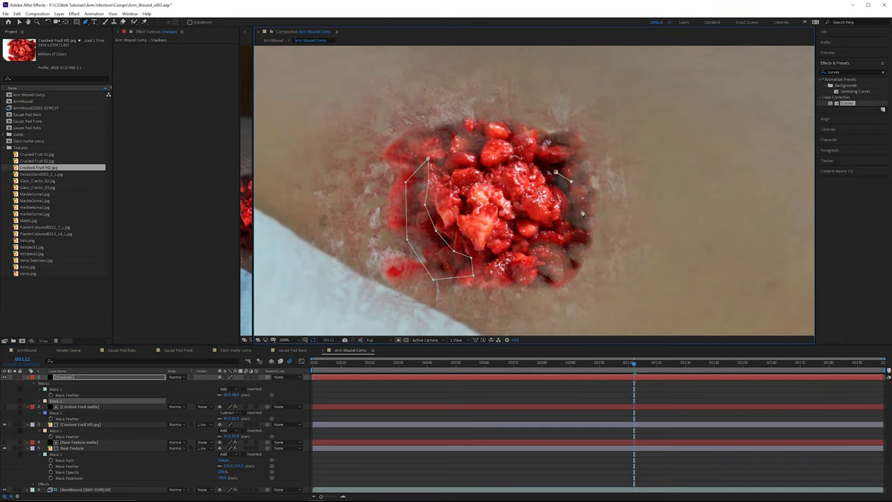
click(580, 216)
click(574, 249)
click(562, 260)
click(543, 261)
click(531, 253)
click(559, 244)
click(567, 239)
click(572, 222)
click(572, 208)
click(564, 191)
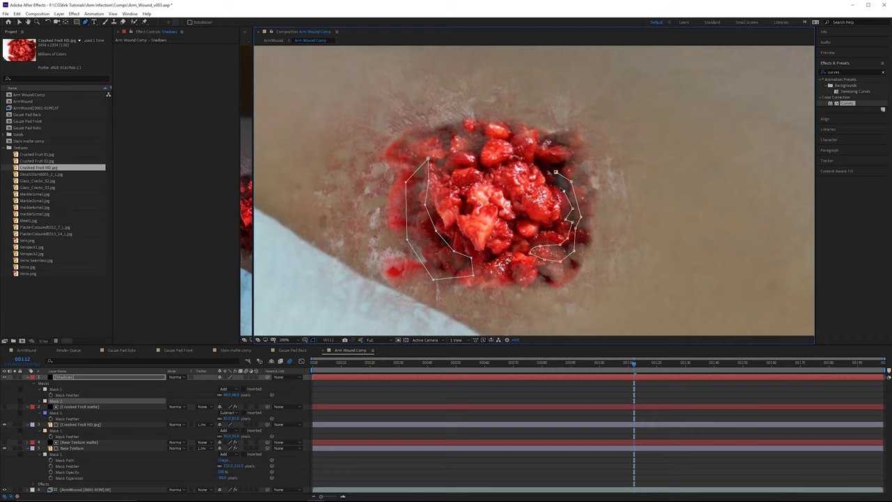
click(556, 185)
click(556, 171)
- Hide the mask outlines, increase the second Shadows mask's Mask Feather, and compare the wound with and without the Shadows layer
click(313, 340)
key(f)
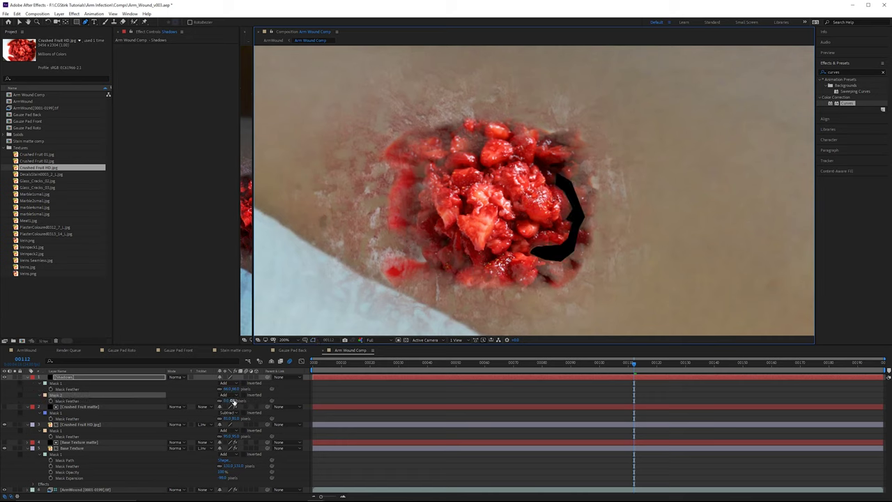
drag(233, 401, 243, 398)
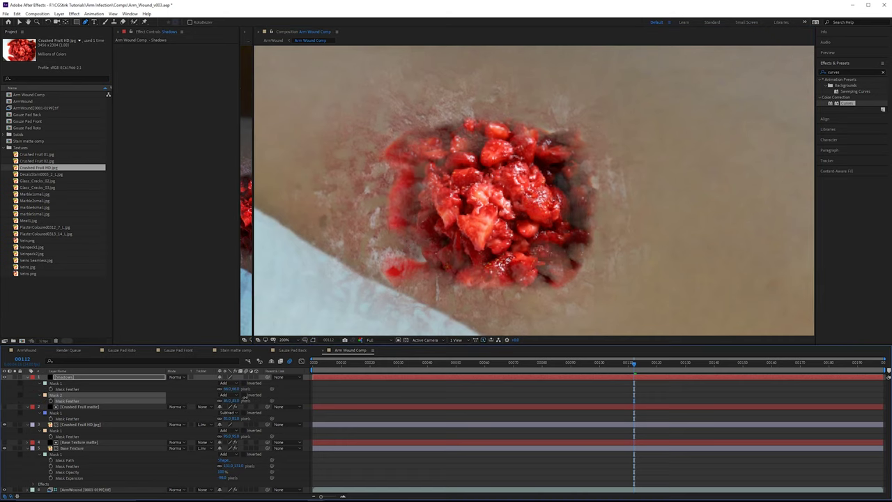
click(4, 377)
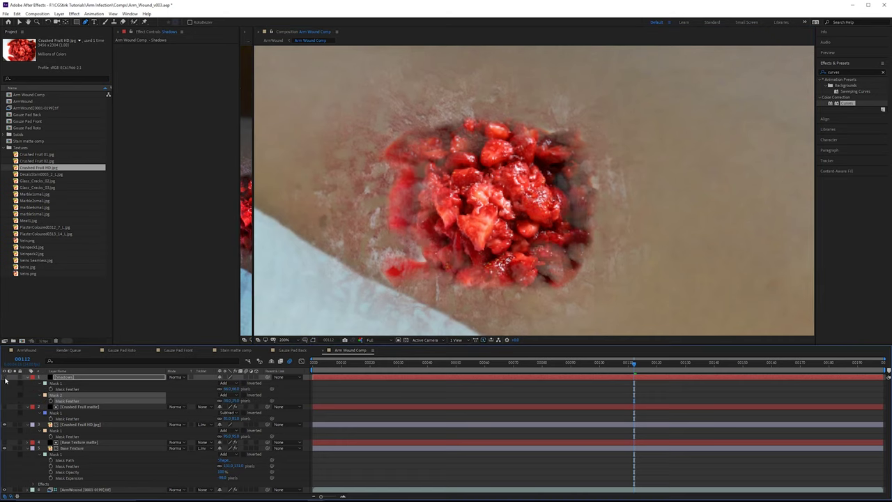
click(4, 377)
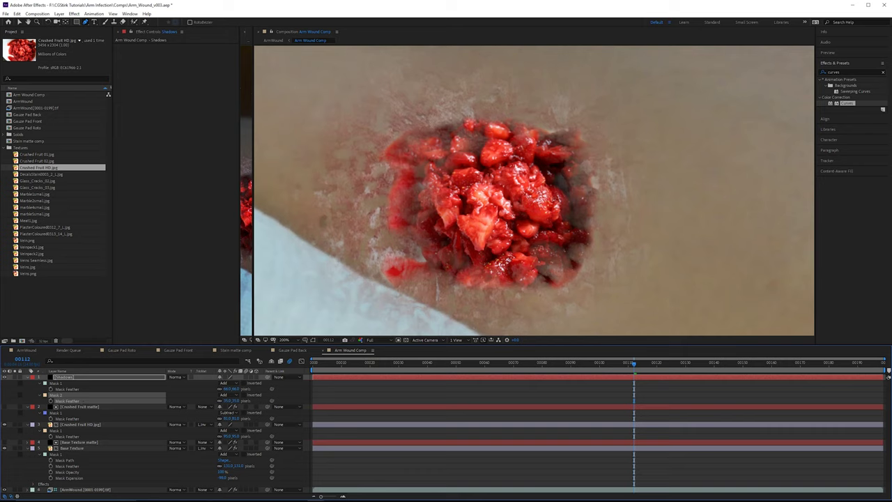
- Apply the Curves effect to the Crushed Fruit HD layer and try raising the RGB curve's black point slightly
click(108, 425)
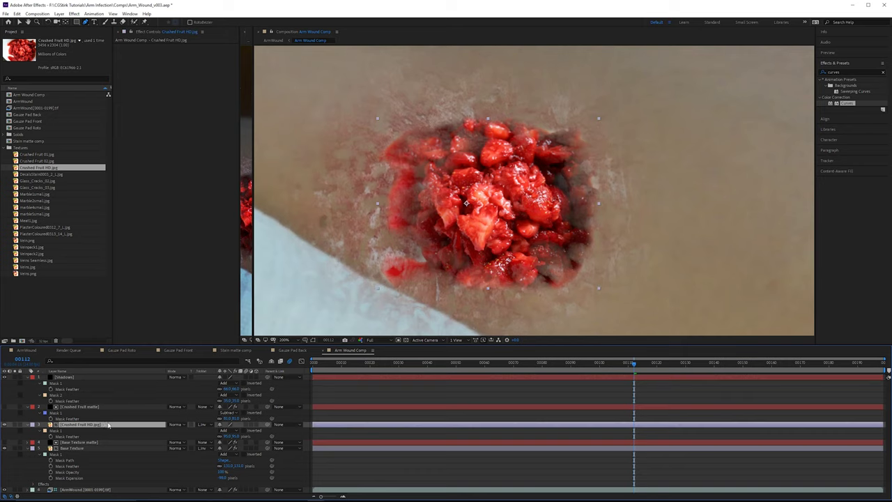
drag(843, 105, 252, 69)
drag(455, 135, 503, 126)
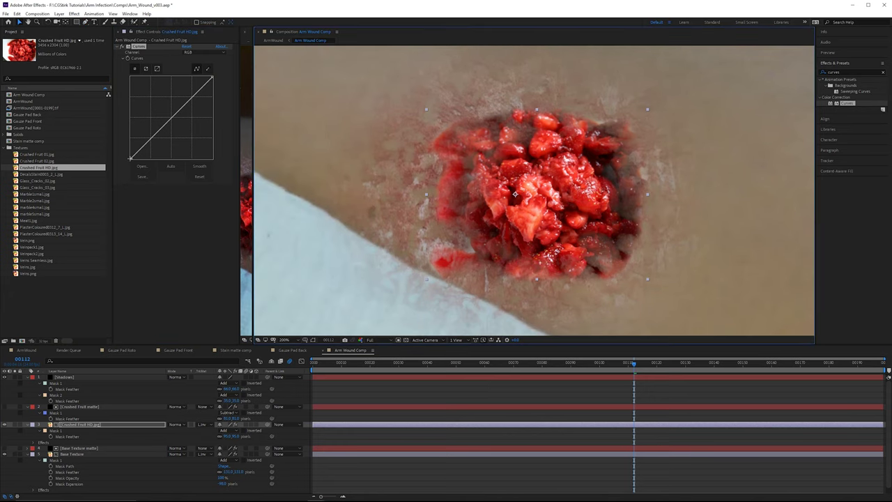
drag(130, 159, 119, 158)
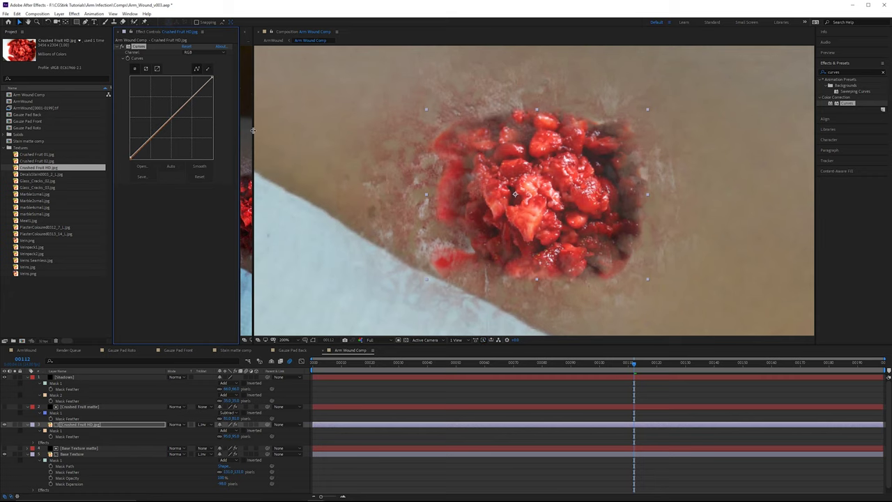
- Widen the ArmWound composition viewer beside Arm Wound Comp, centre the wound in it, and reset the fruit layer's Curves effect
drag(252, 131, 429, 144)
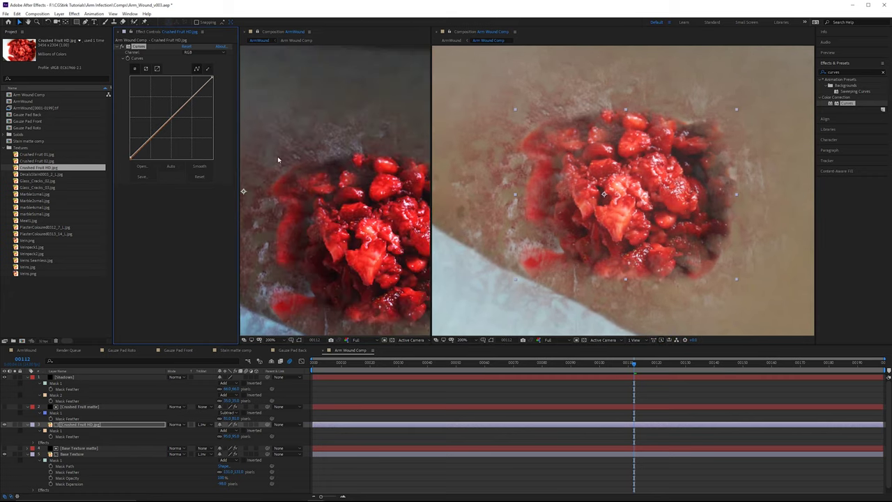
click(186, 46)
drag(310, 256, 285, 241)
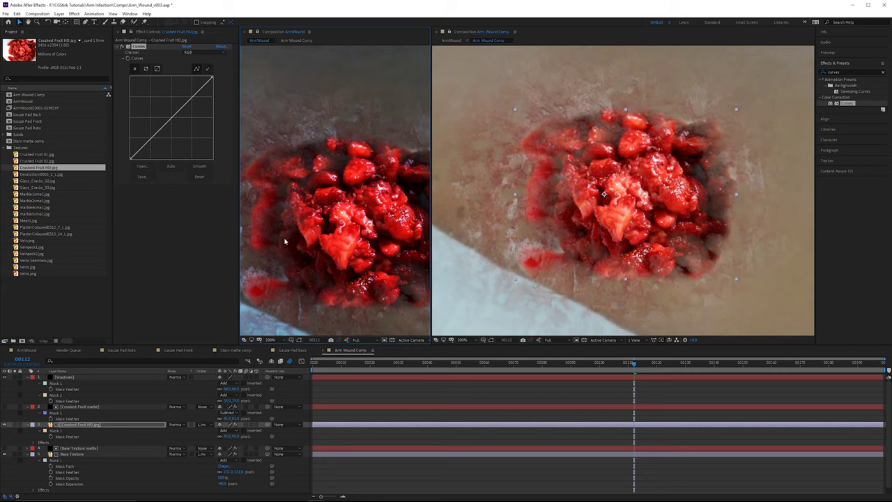
- Raise the black point of the RGB curve slightly on the Crushed Fruit HD layer to lift its shadows
click(129, 160)
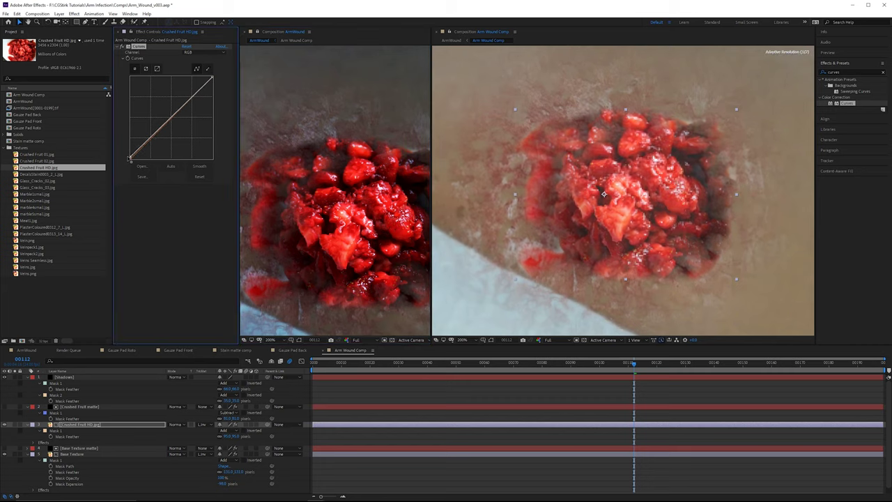
drag(131, 158, 122, 157)
scroll(348, 179, down, 2)
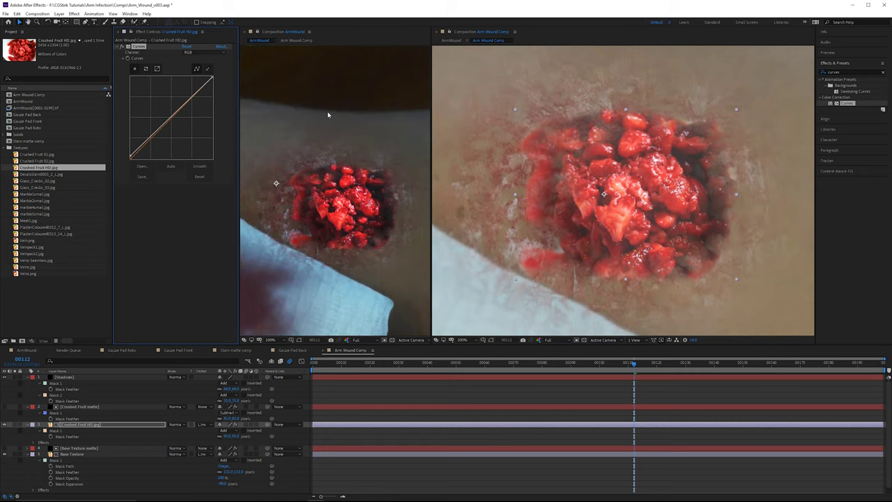
- Lower the white point of the Red channel curve to just over half height on the Crushed Fruit HD layer
click(209, 52)
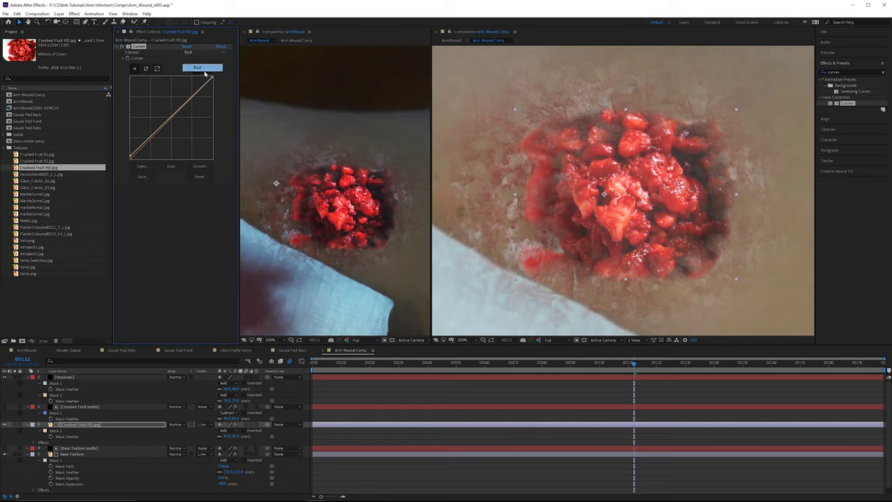
click(202, 65)
drag(213, 80, 225, 118)
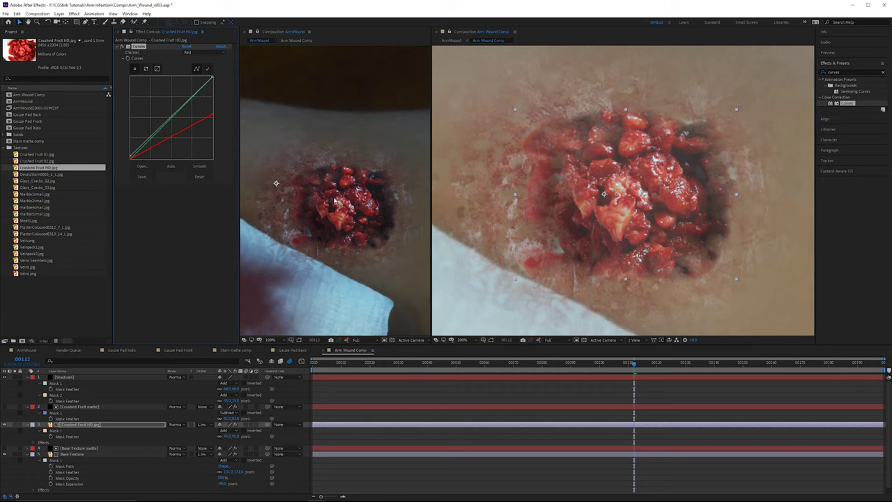
scroll(360, 210, up, 3)
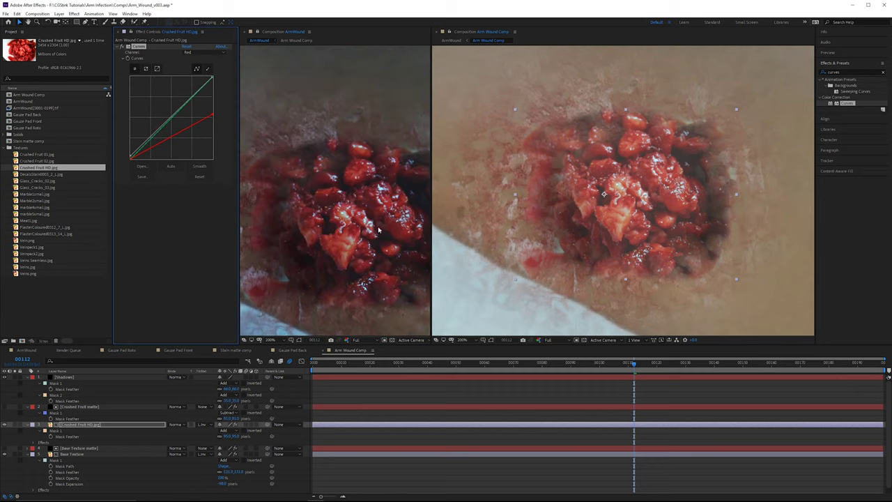
drag(371, 218, 343, 217)
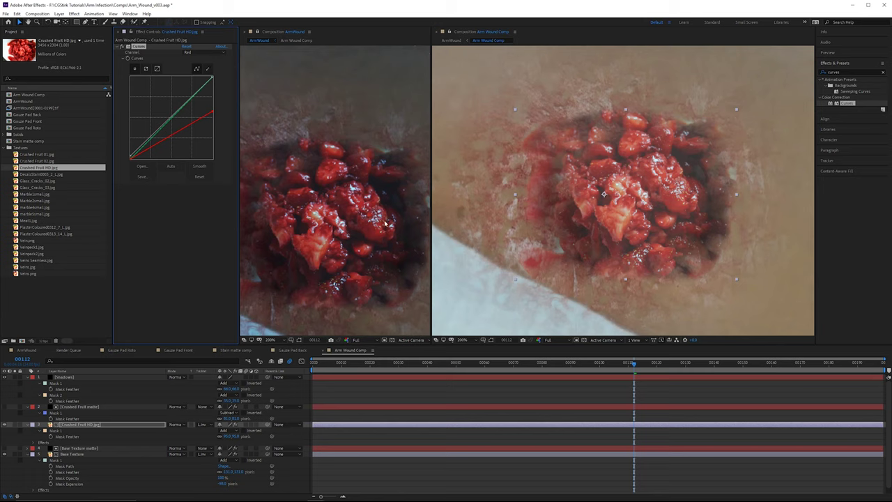
scroll(346, 176, down, 2)
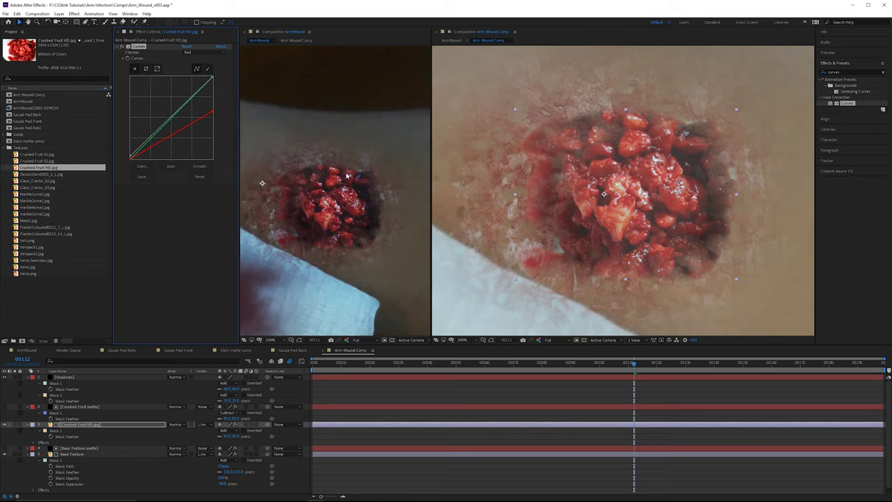
- Raise the midpoint of the Blue channel curve slightly on the Crushed Fruit HD layer and compare the wound with Curves off and on
click(205, 53)
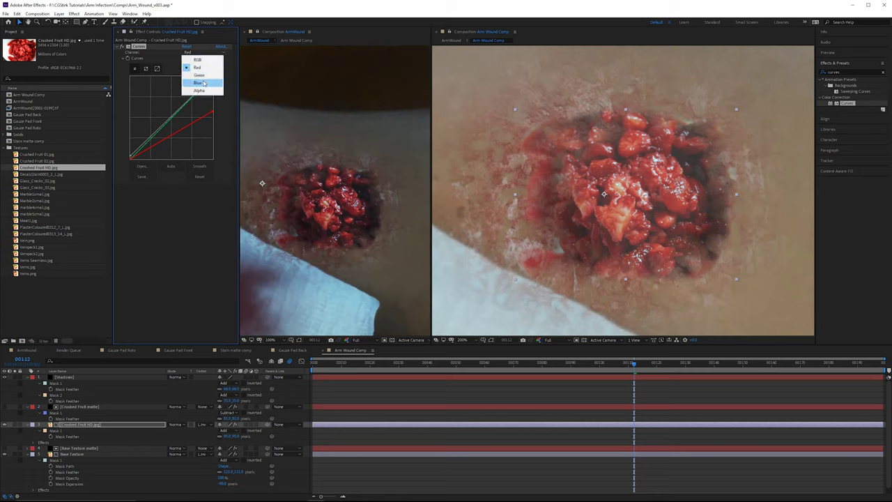
click(203, 82)
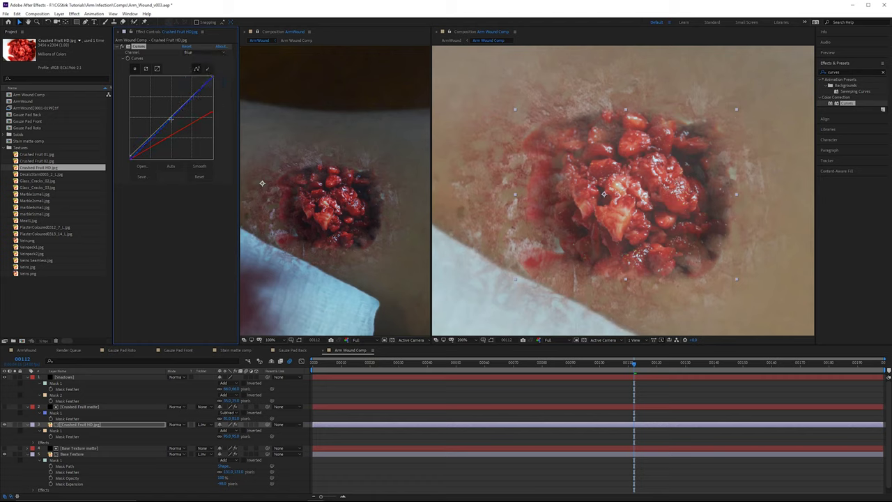
drag(170, 120, 170, 117)
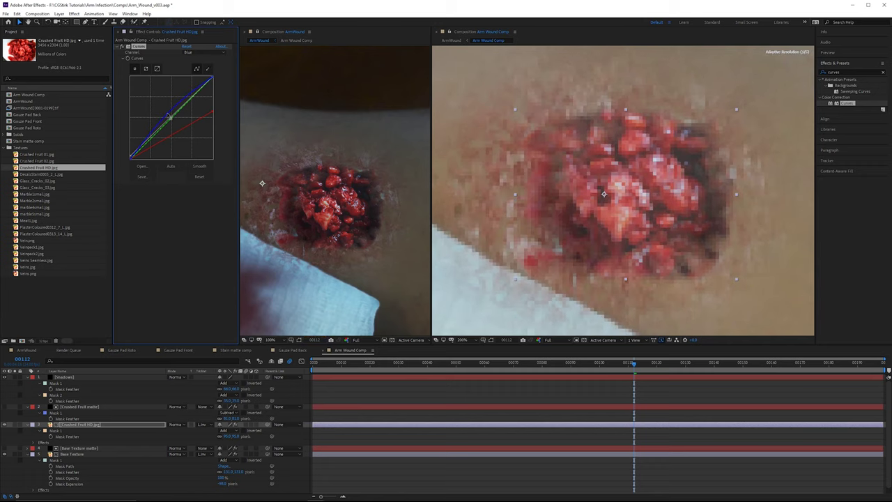
click(123, 47)
click(122, 47)
scroll(341, 195, down, 2)
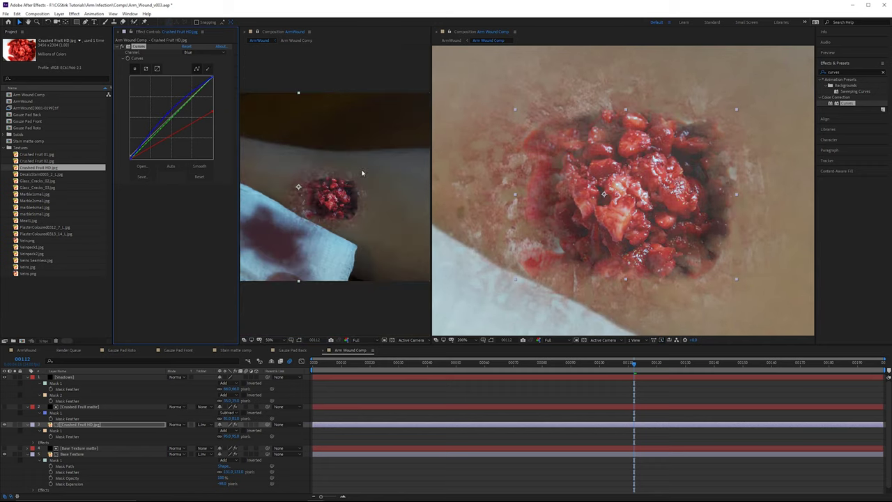
scroll(354, 202, up, 2)
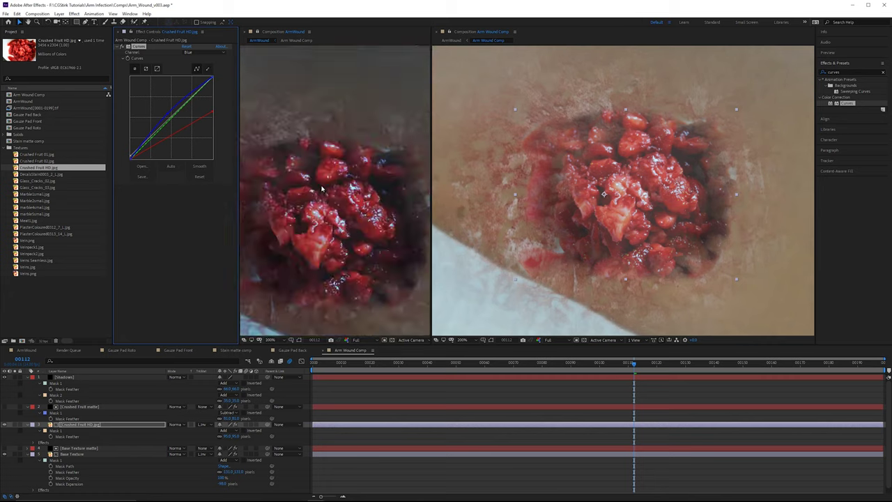
- Try a larger mask feather on the Crushed Fruit HD layer, undo it, and toggle the layer's visibility to compare the wound
key(ctrl+Down)
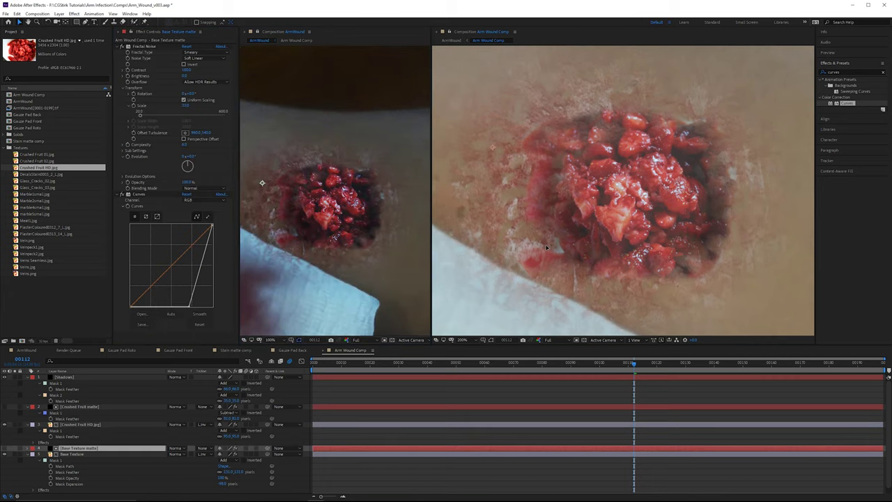
key(ctrl+Up)
key(ctrl+Up)
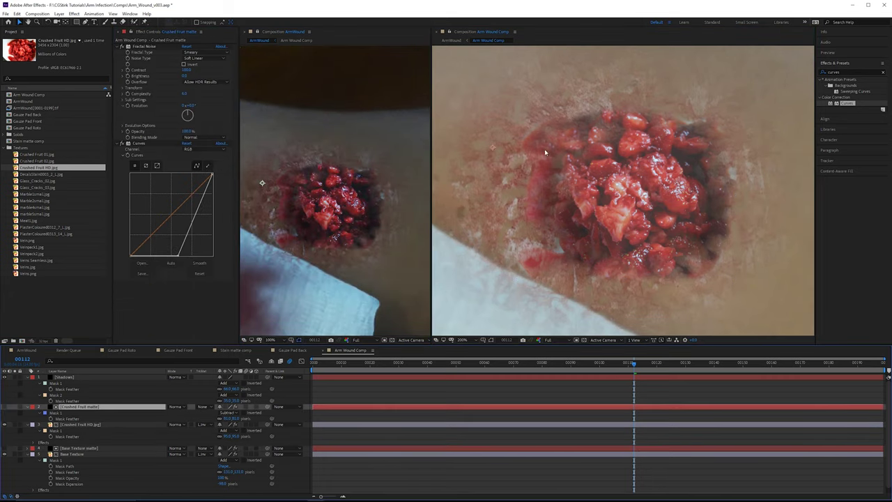
click(545, 152)
click(72, 425)
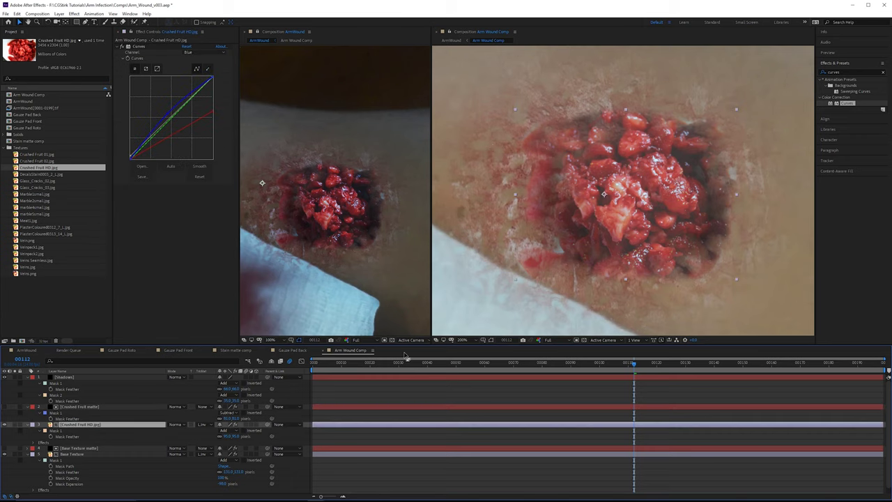
click(491, 340)
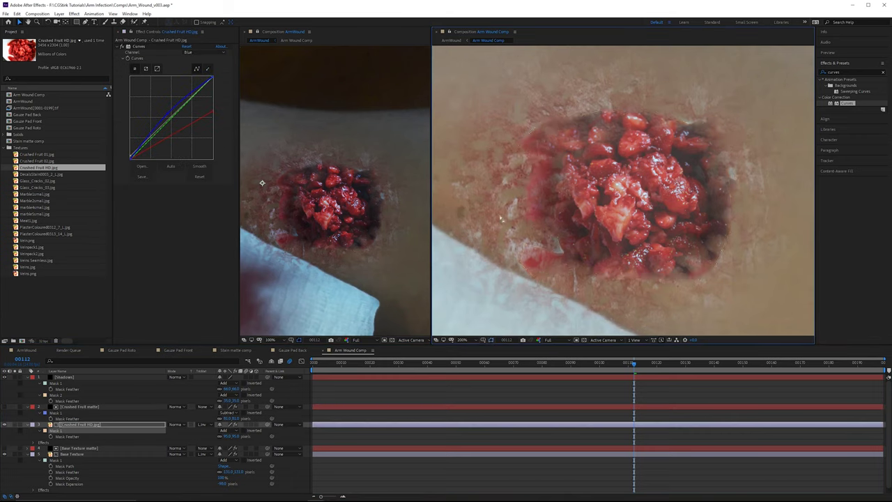
drag(227, 437, 321, 425)
key(ctrl+z)
click(4, 424)
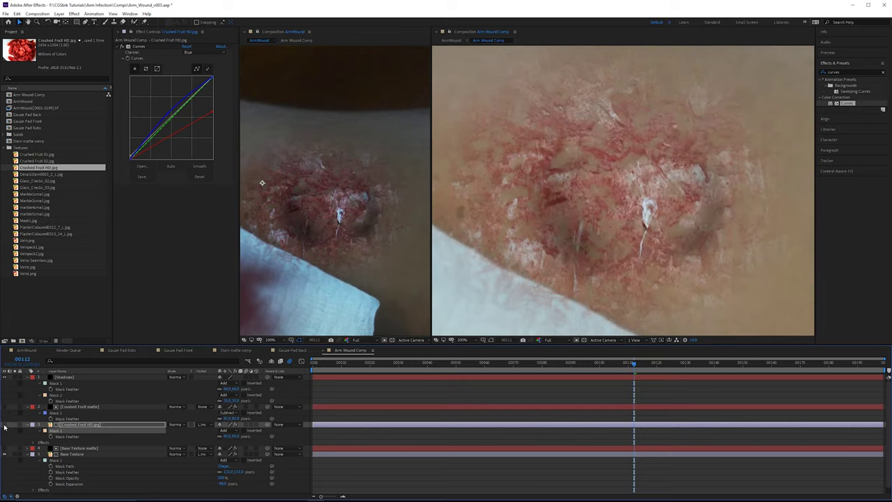
click(5, 424)
- Increase the Crushed Fruit HD mask's feather to 152 pixels and contract the mask with a negative expansion
click(75, 425)
drag(234, 436, 275, 435)
click(56, 430)
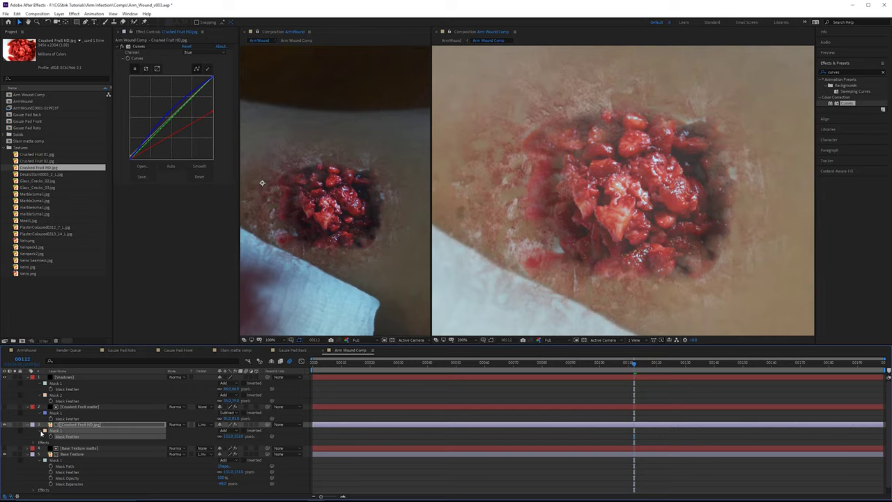
click(39, 431)
drag(220, 455, 188, 453)
- Show the Crushed Fruit HD mask outline and reshape it, extending the upper and lower edges outward and pulling the right edge inward
click(492, 340)
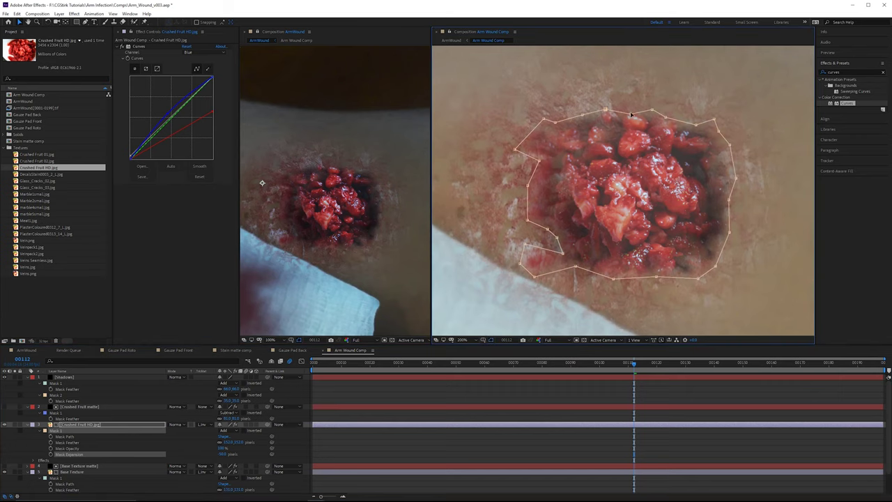
drag(629, 113, 600, 106)
drag(736, 177, 723, 149)
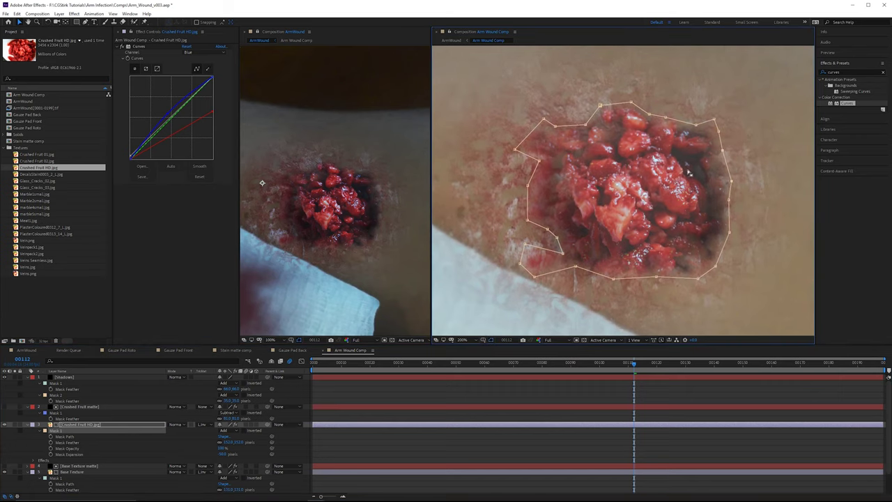
drag(656, 277, 656, 282)
drag(613, 280, 614, 282)
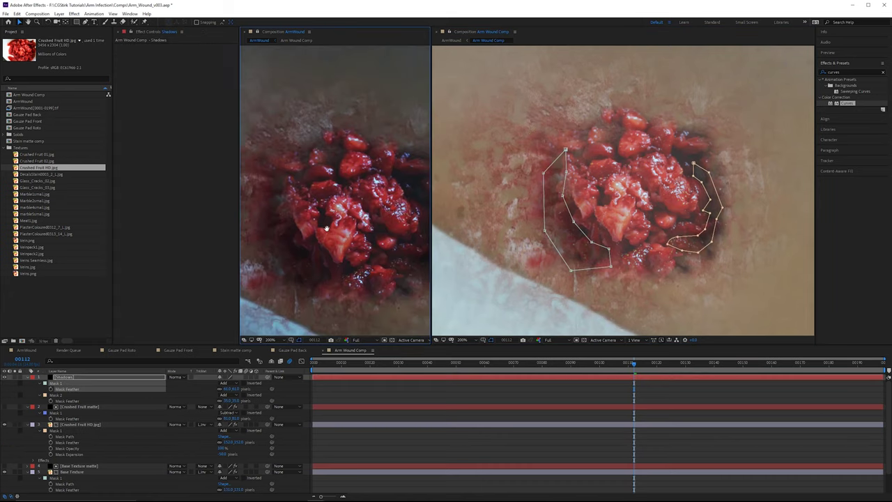
drag(310, 264, 325, 254)
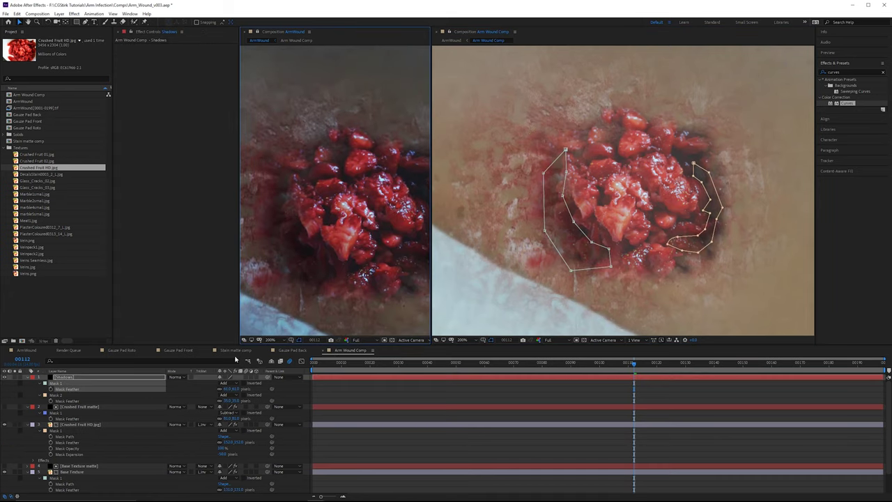
- Switch to the ArmWound composition and rename its Arm Wound Comp layer as Wound Comp
click(28, 350)
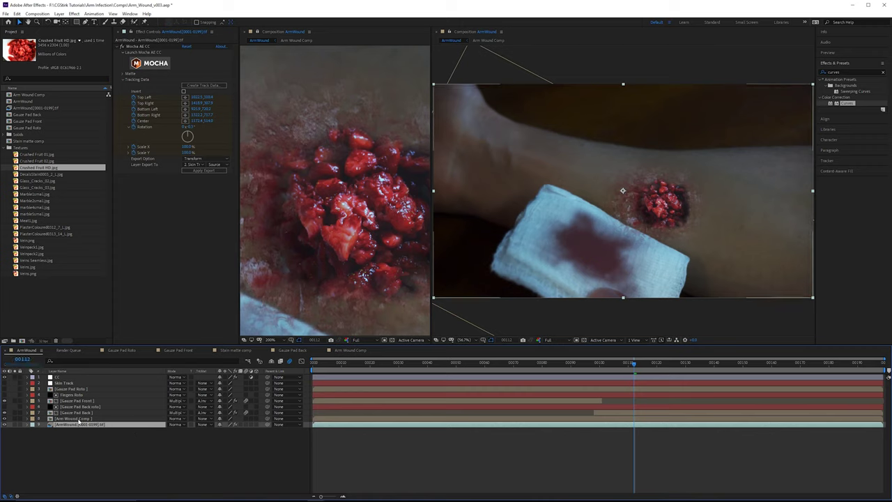
click(98, 418)
right_click(99, 419)
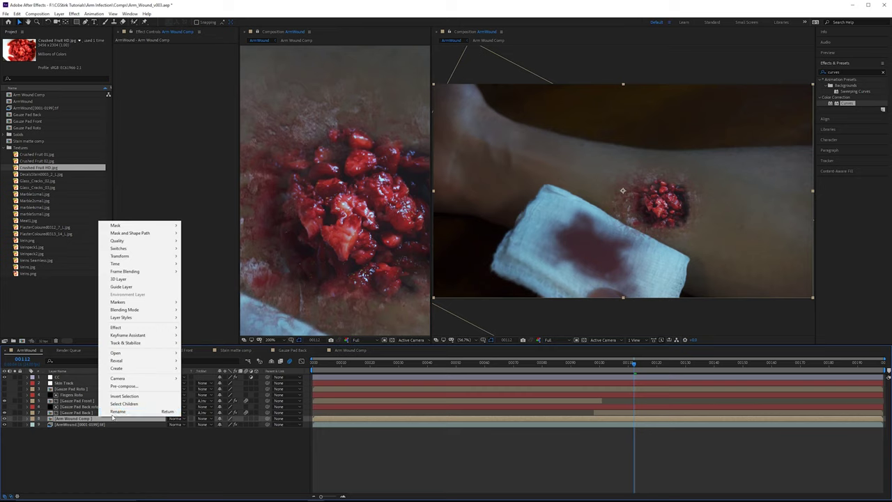
click(112, 412)
text(Wound Comp)
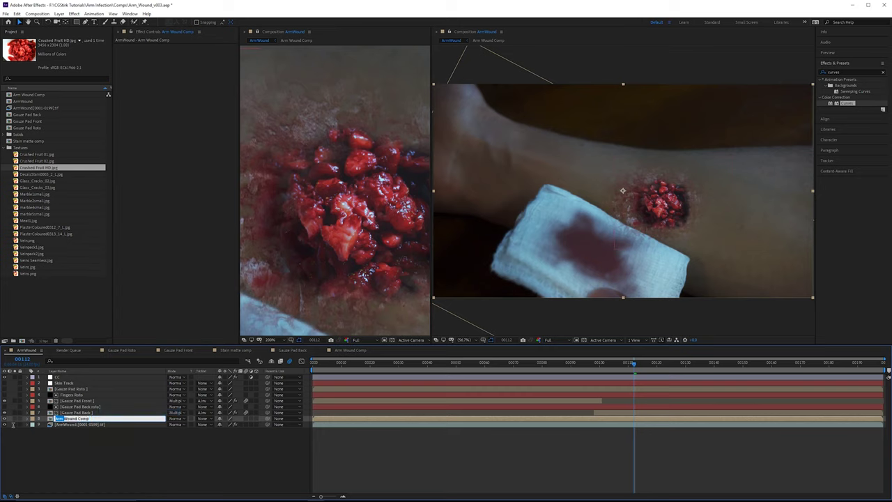
click(76, 428)
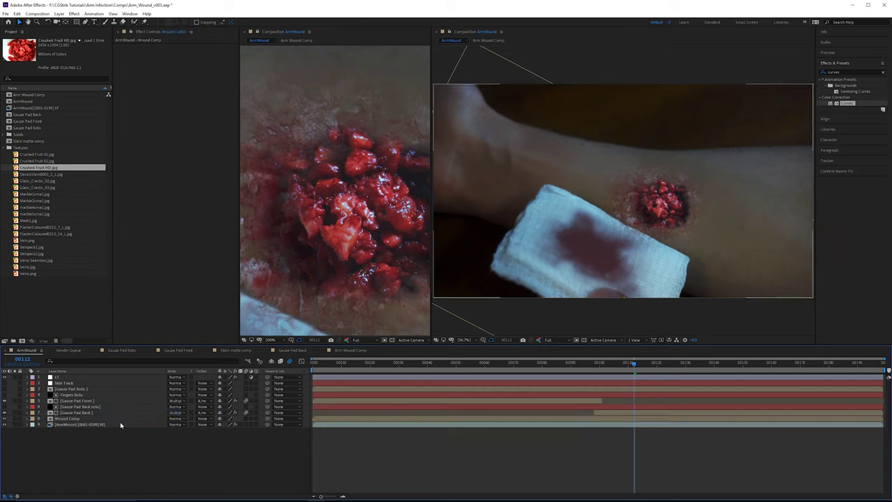
- Find the CC Glass effect and apply it to the Wound Comp layer, with the wound framed close up
click(71, 418)
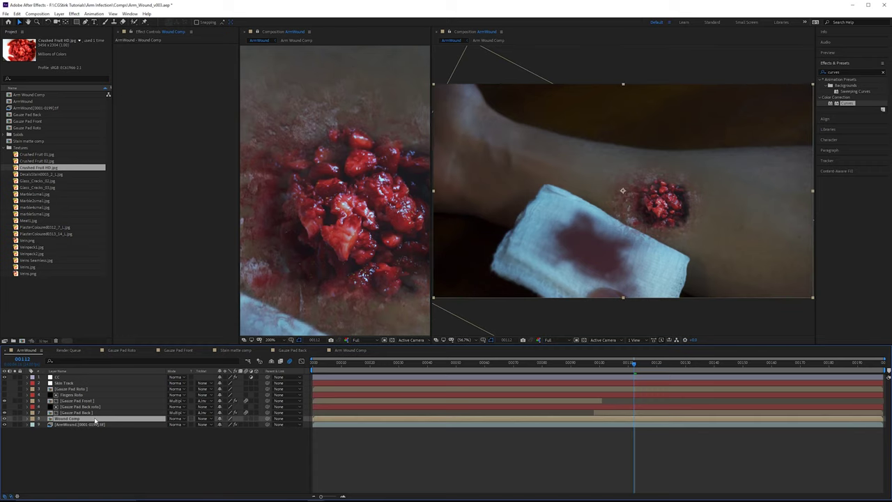
shift+click(80, 424)
key(slash)
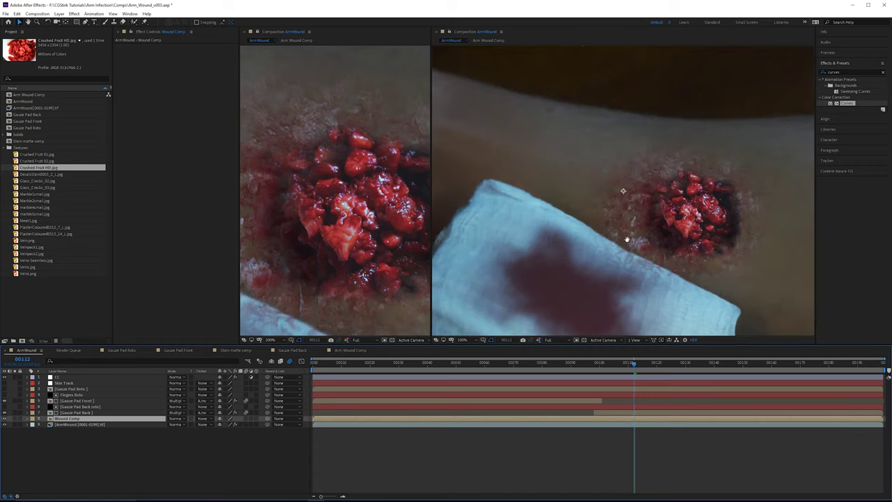
drag(627, 239, 601, 241)
scroll(605, 236, up, 1)
drag(612, 131, 578, 129)
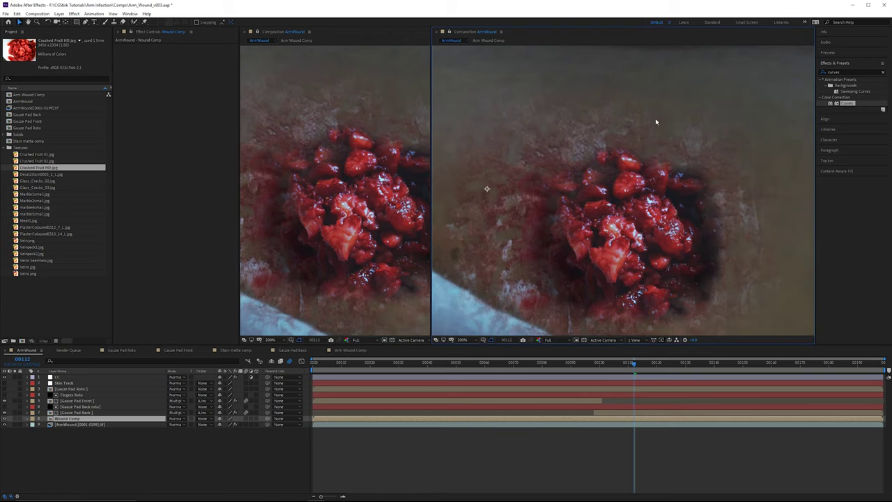
click(839, 72)
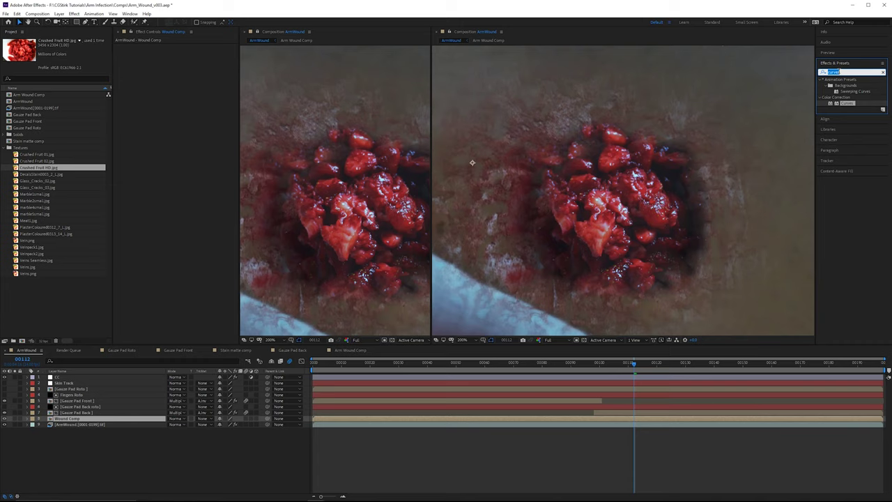
text(cc glass)
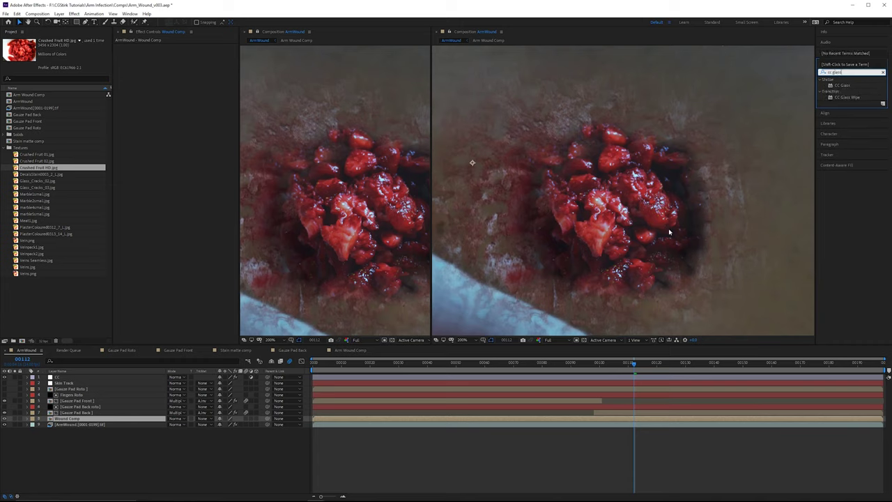
click(848, 86)
drag(850, 87, 202, 140)
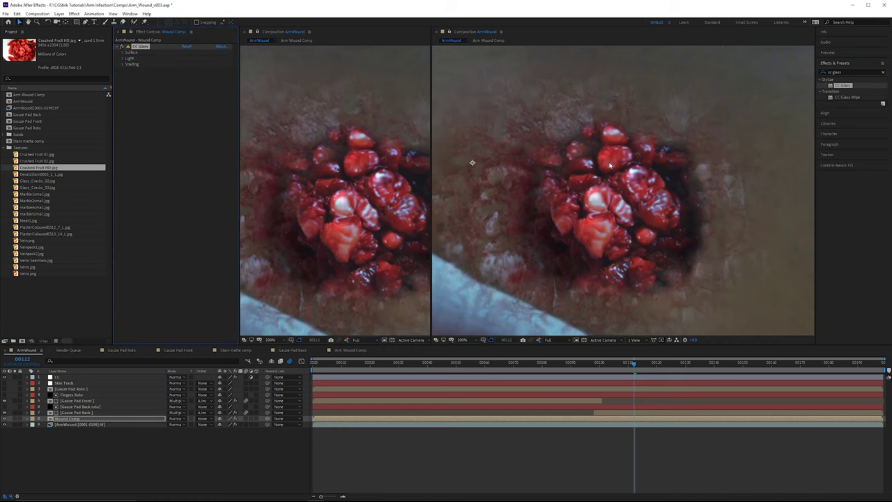
- Compare the wound close up with the CC Glass effect disabled and enabled, checking the fruit's highlights and relief
click(124, 47)
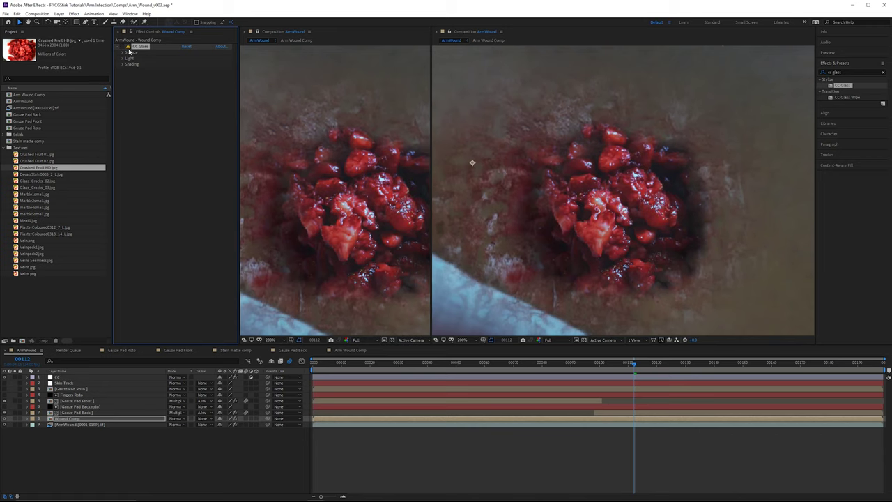
scroll(625, 205, up, 2)
scroll(648, 161, up, 1)
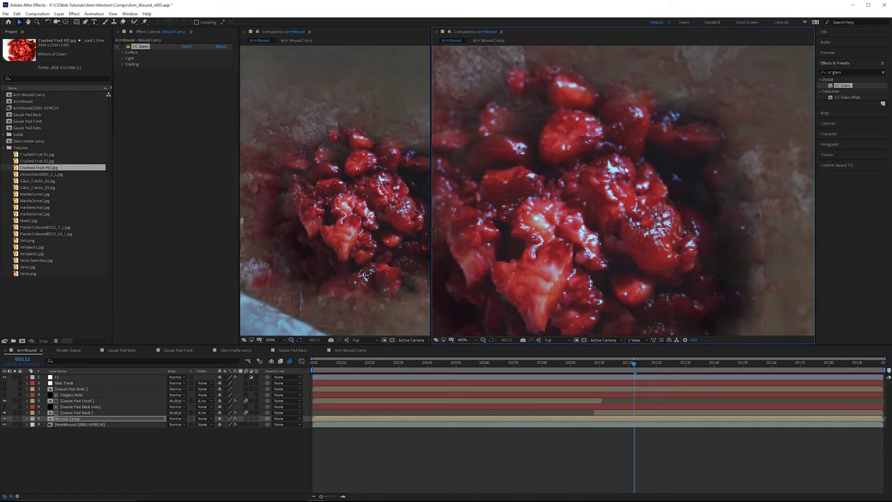
scroll(595, 202, down, 3)
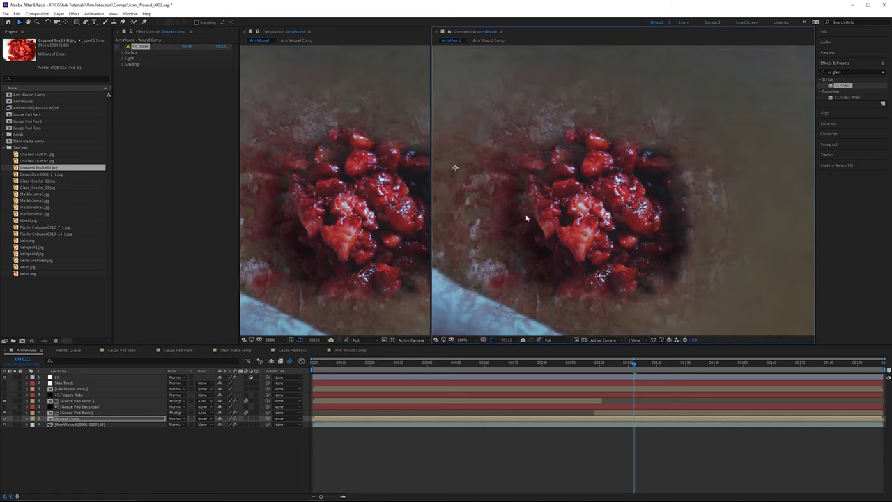
click(122, 46)
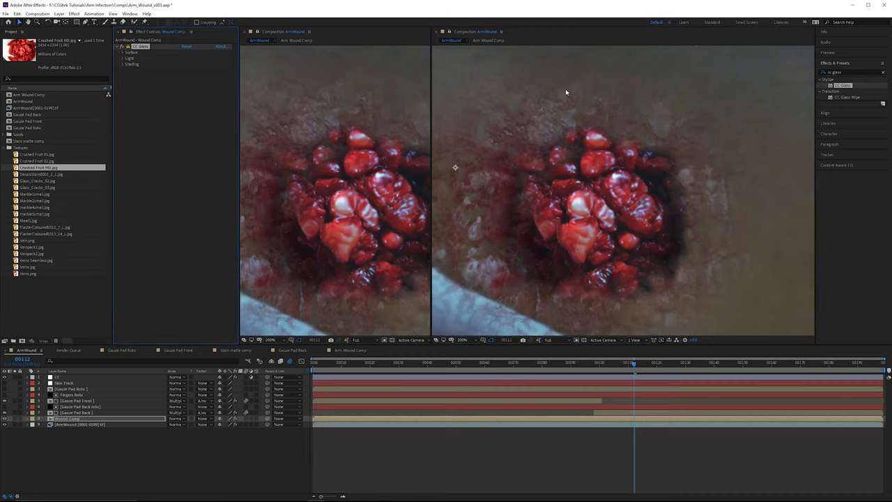
drag(552, 163, 573, 153)
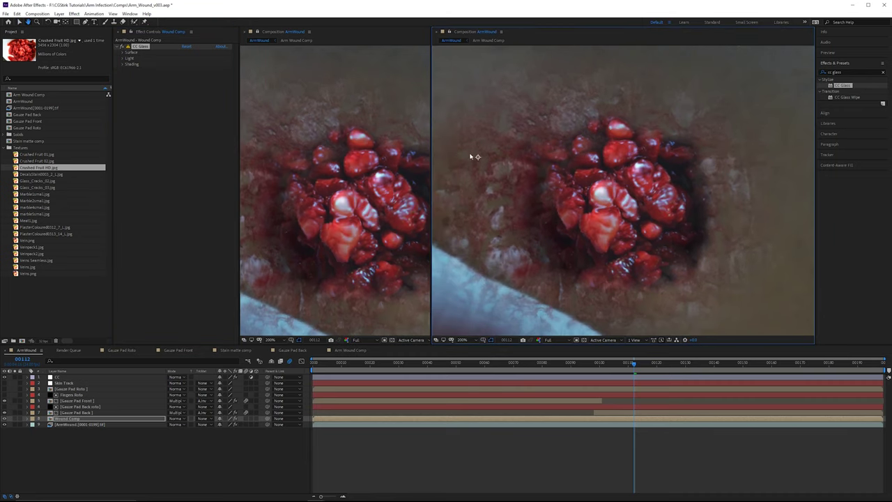
- Expand the CC Glass surface settings, keep Wound Comp as the bump map, and check the wound against the surrounding arm
click(122, 52)
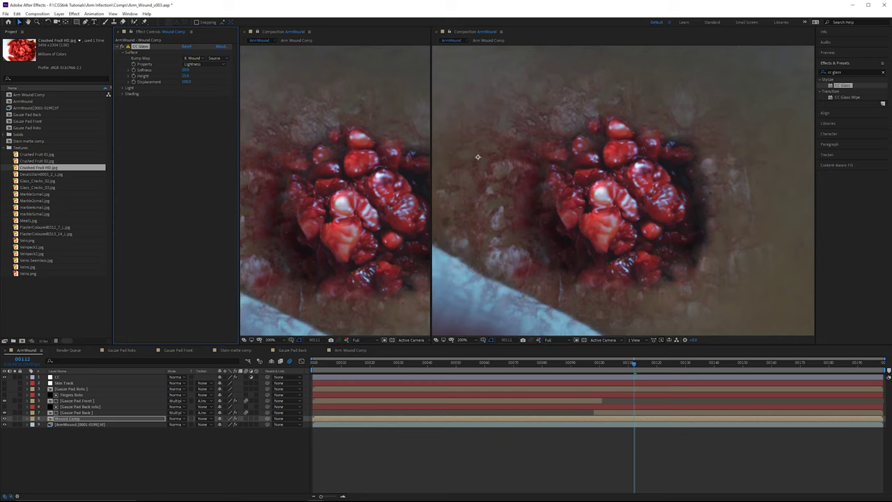
click(193, 59)
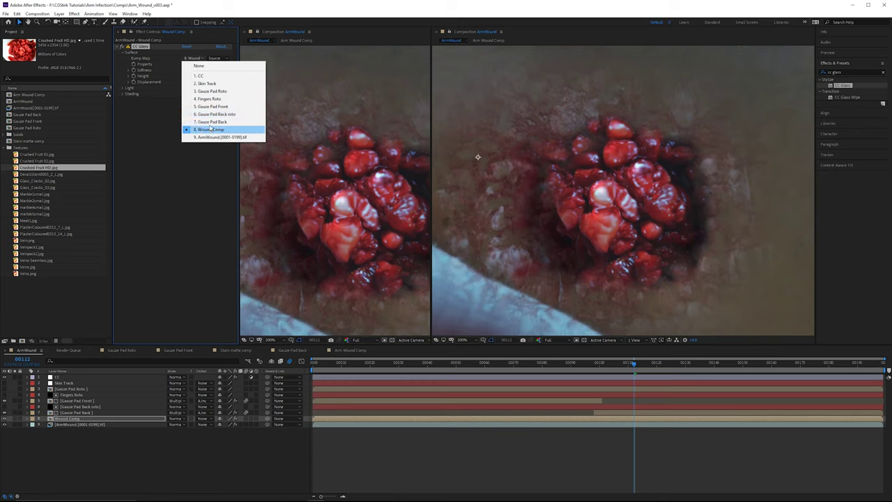
click(213, 131)
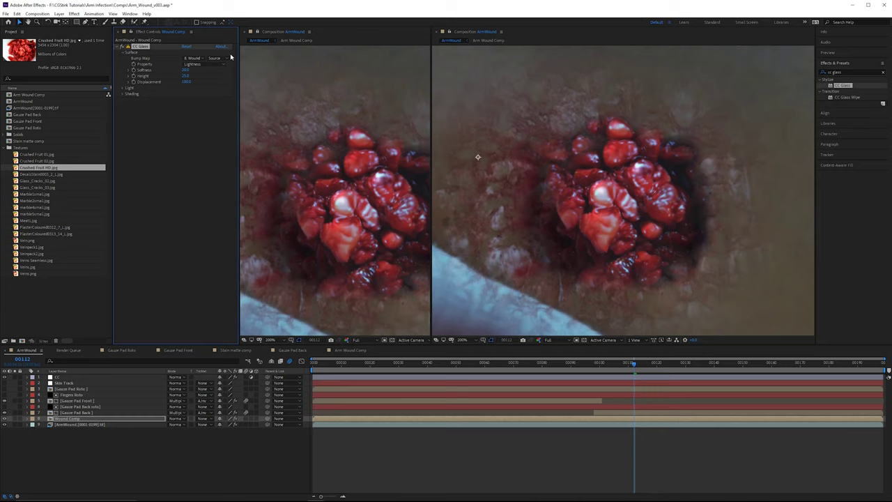
scroll(698, 159, down, 1)
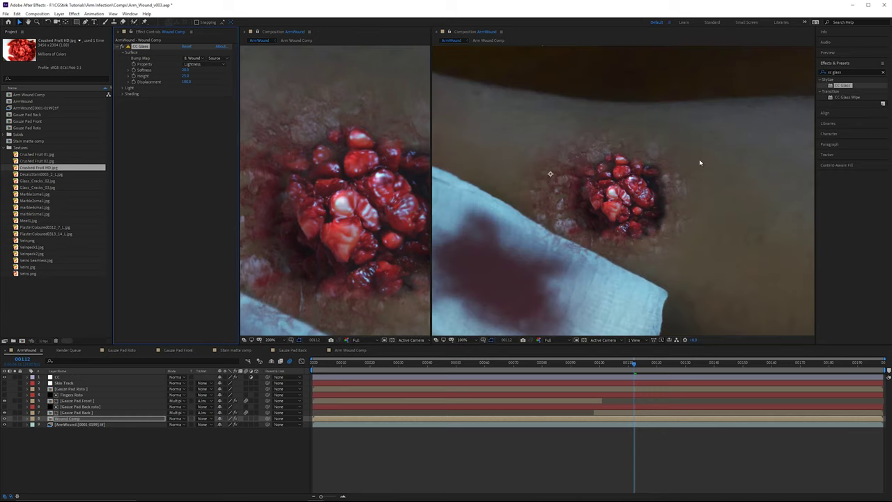
scroll(593, 161, up, 1)
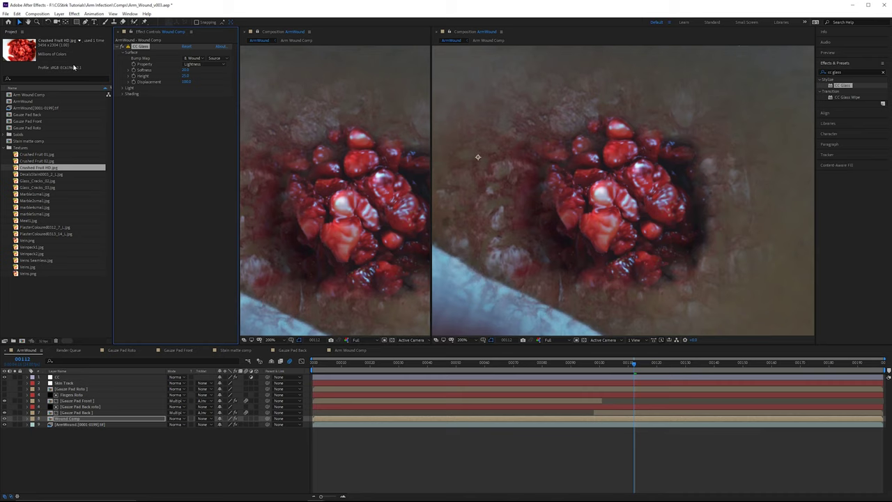
- Try strongly positive and strongly negative Displacement values for CC Glass on the Wound Comp layer
drag(186, 81, 264, 85)
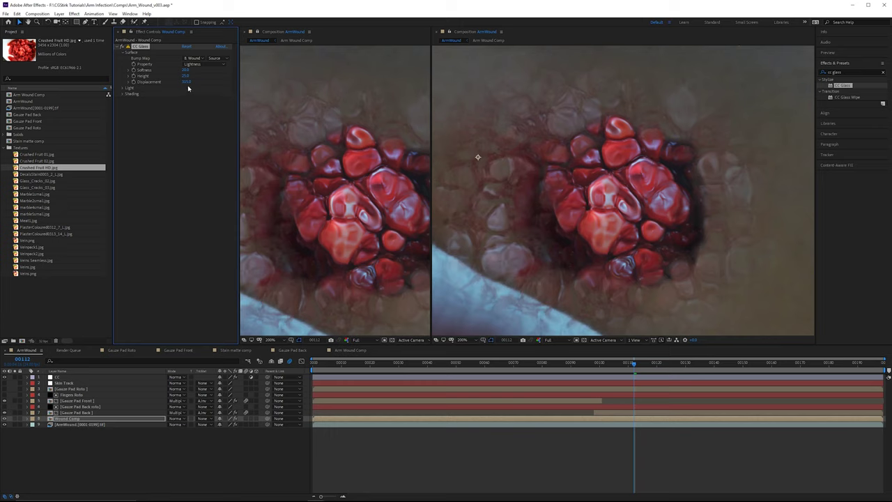
drag(187, 82, 123, 85)
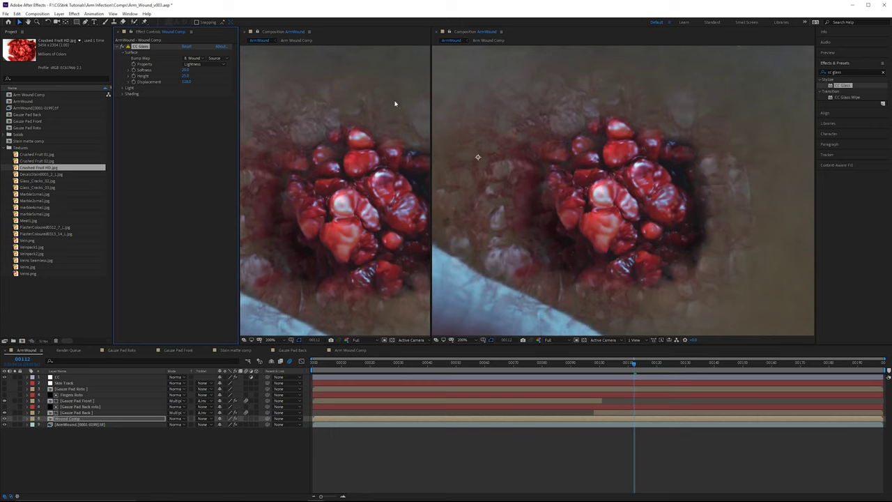
mouse_move(184, 83)
mouse_down()
mouse_move(159, 87)
mouse_move(199, 83)
mouse_move(183, 84)
mouse_up()
click(191, 84)
scroll(601, 156, down, 1)
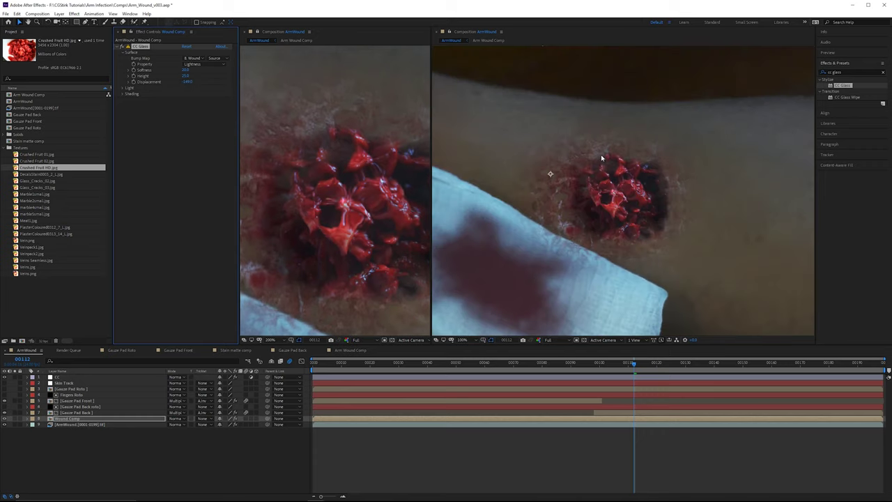
scroll(603, 156, up, 1)
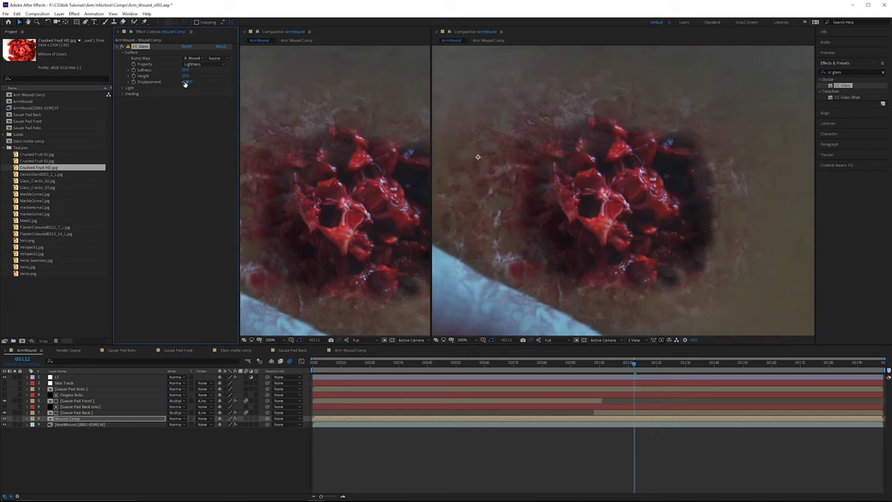
drag(187, 81, 183, 82)
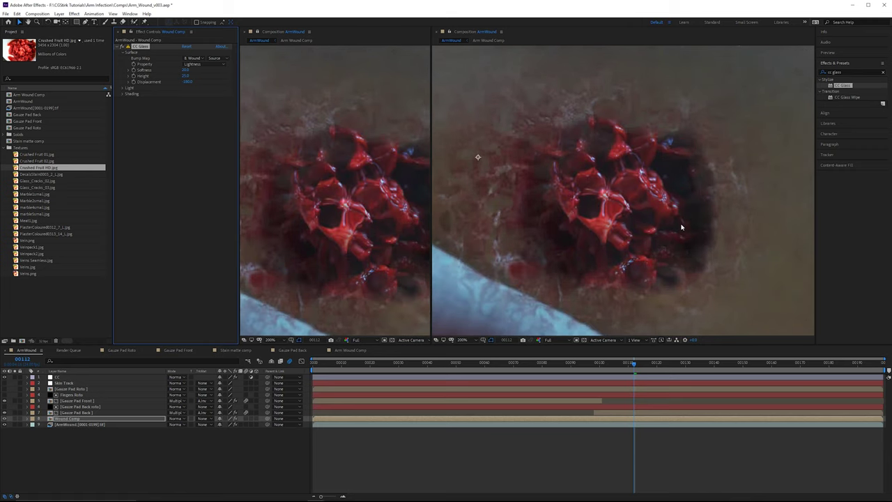
- Examine the wound's stretched flesh and highlights at close and medium range with the negative CC Glass displacement
key(comma)
key(period)
key(period)
key(period)
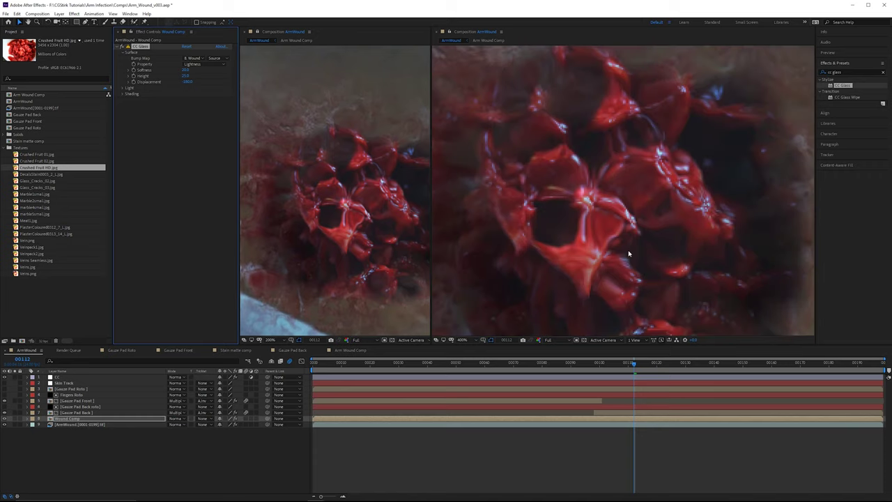
key(comma)
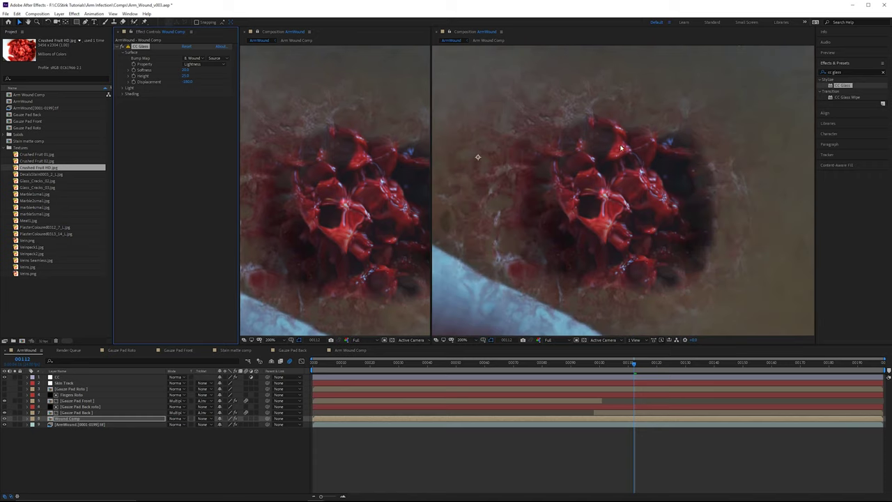
key(period)
mouse_move(651, 149)
mouse_down()
mouse_move(607, 120)
mouse_move(663, 135)
mouse_up()
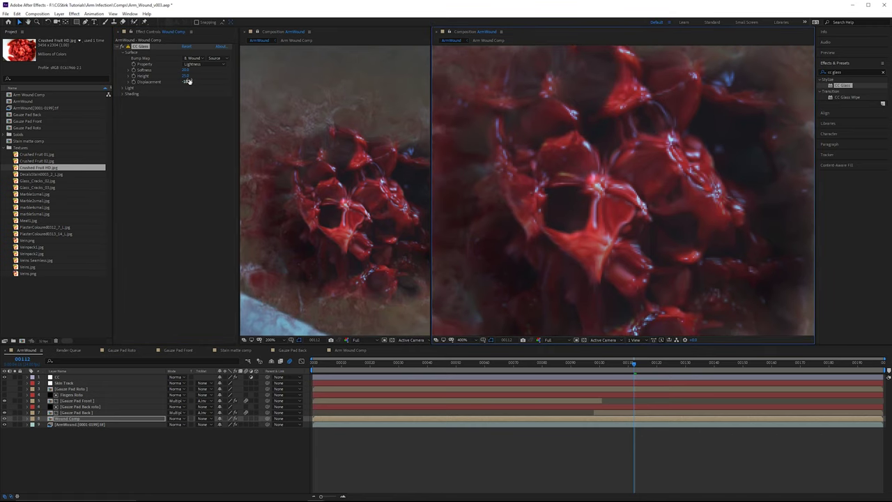
key(comma)
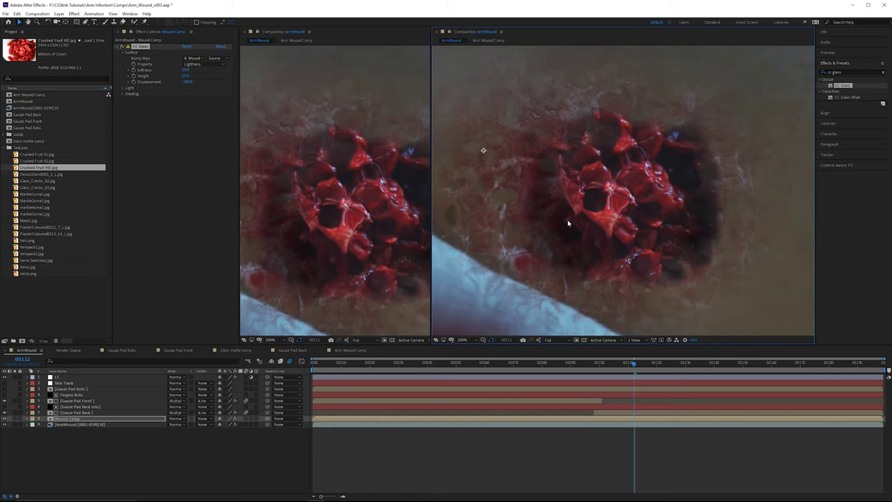
- Set the CC Glass Displacement to 67
click(187, 82)
text(67)
key(Return)
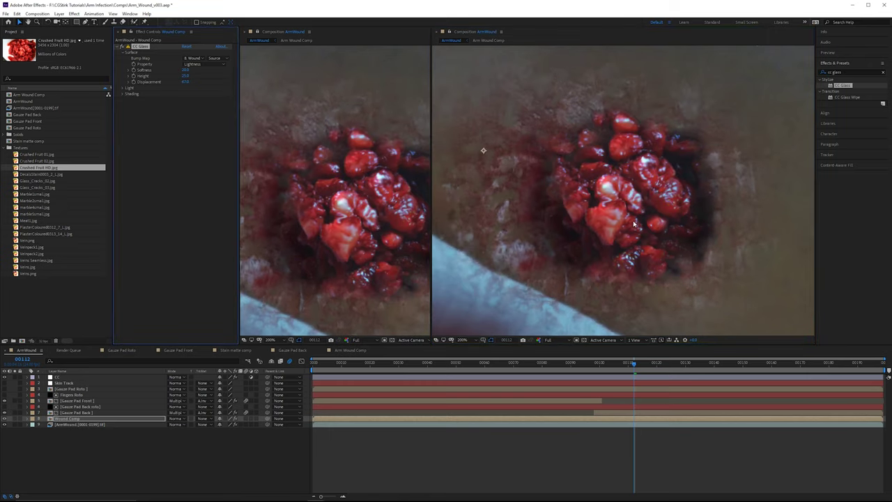
- Expand the CC Glass light settings, check the available light sources, and keep Effect Light
click(122, 88)
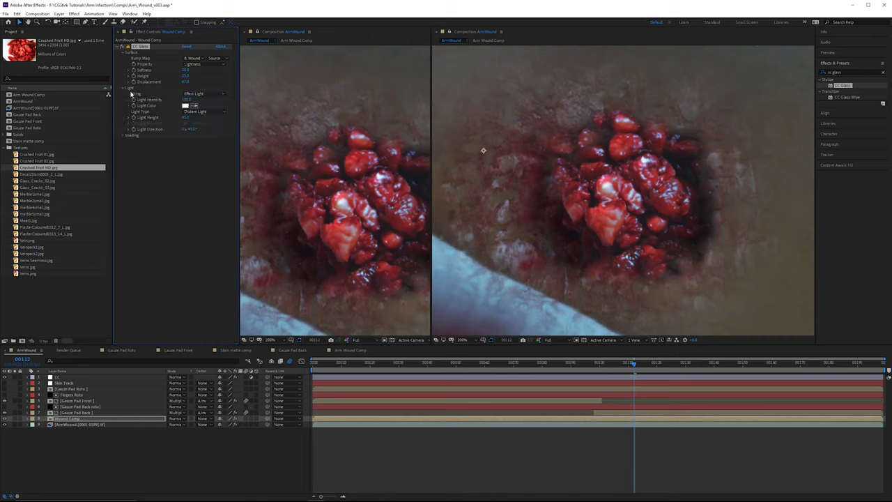
click(202, 93)
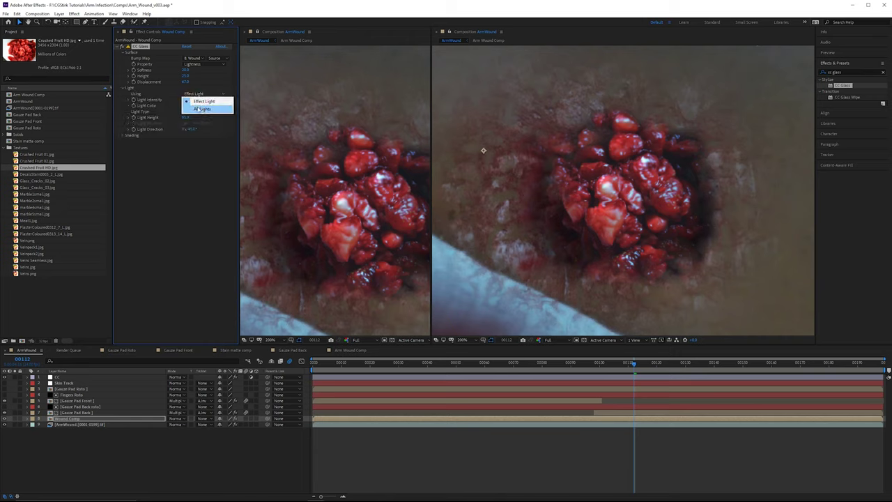
click(211, 153)
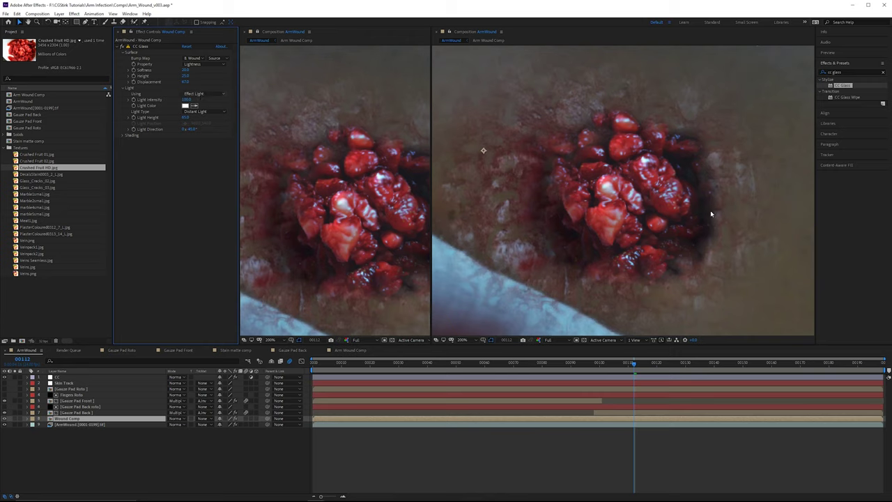
click(202, 94)
click(193, 169)
- Try a dark, desaturated green as the CC Glass light color and check the wound against the arm
click(185, 106)
click(69, 24)
click(106, 72)
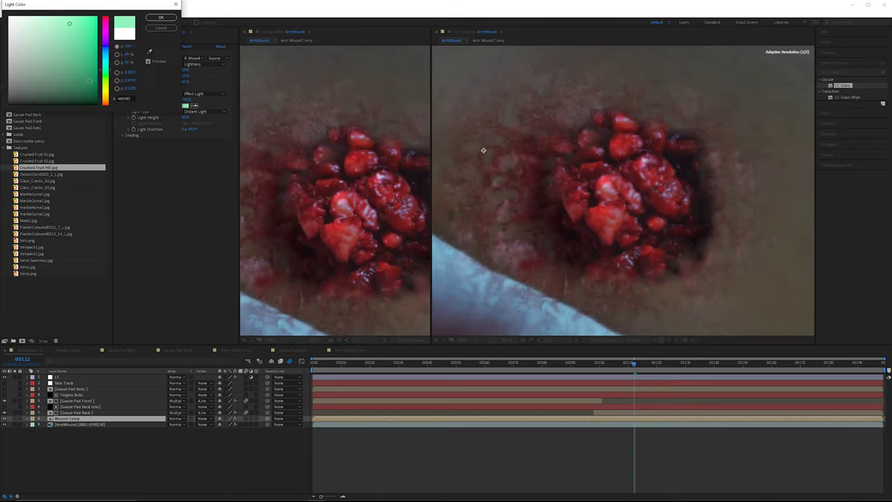
click(55, 72)
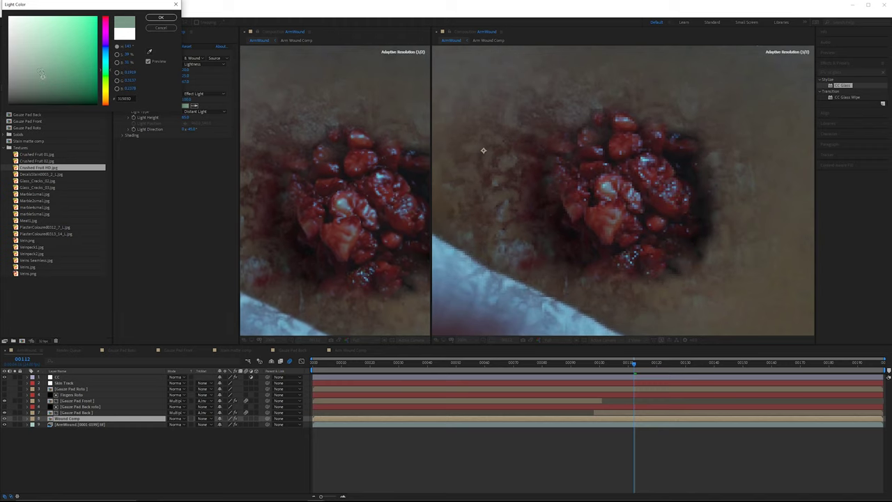
drag(37, 76, 37, 77)
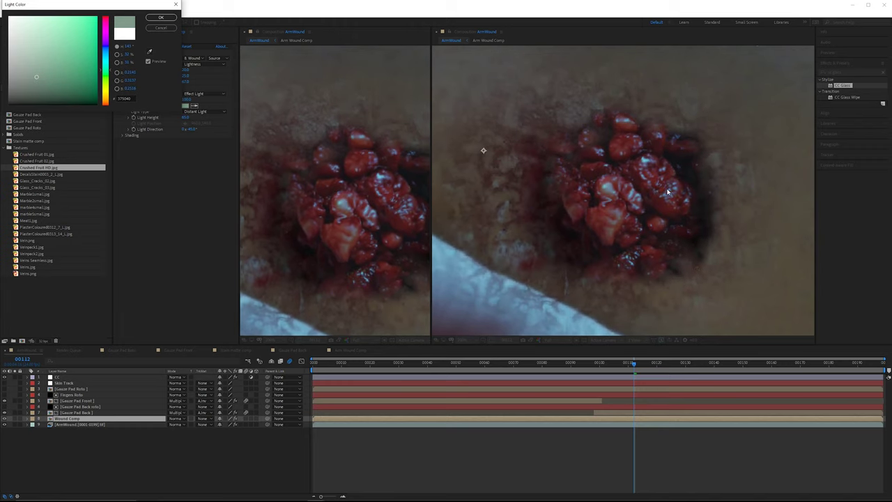
click(23, 61)
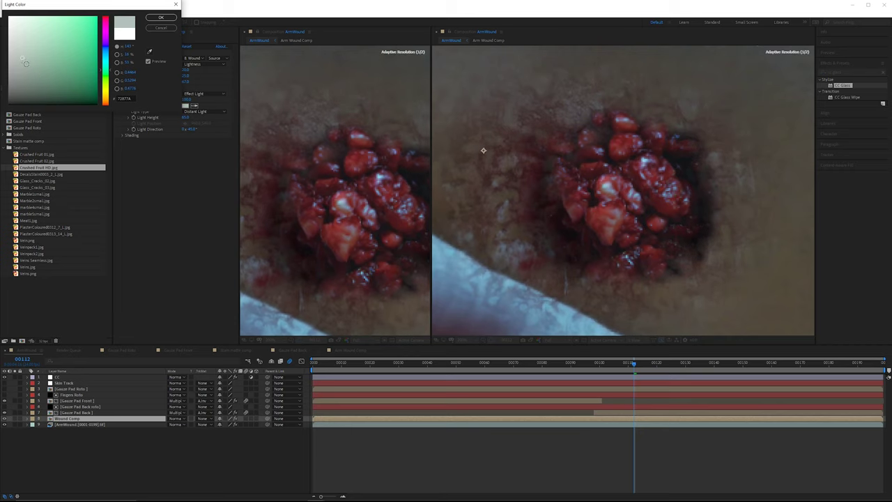
drag(25, 63, 36, 82)
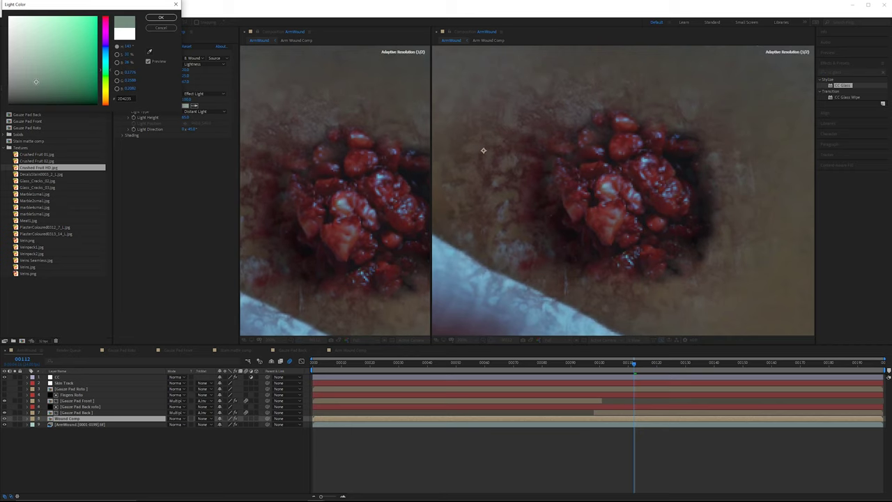
click(165, 19)
scroll(605, 142, down, 3)
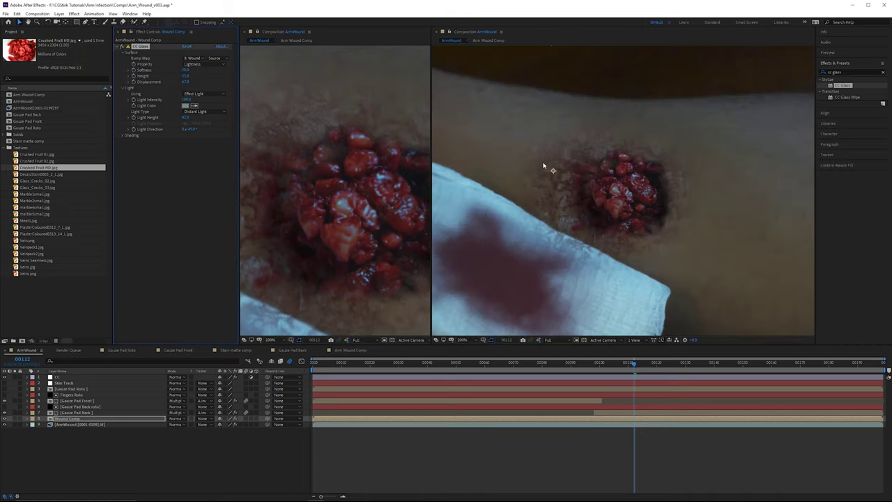
- Try higher and lower CC Glass light heights, and set Light Height to 50
key(period)
drag(186, 117, 218, 117)
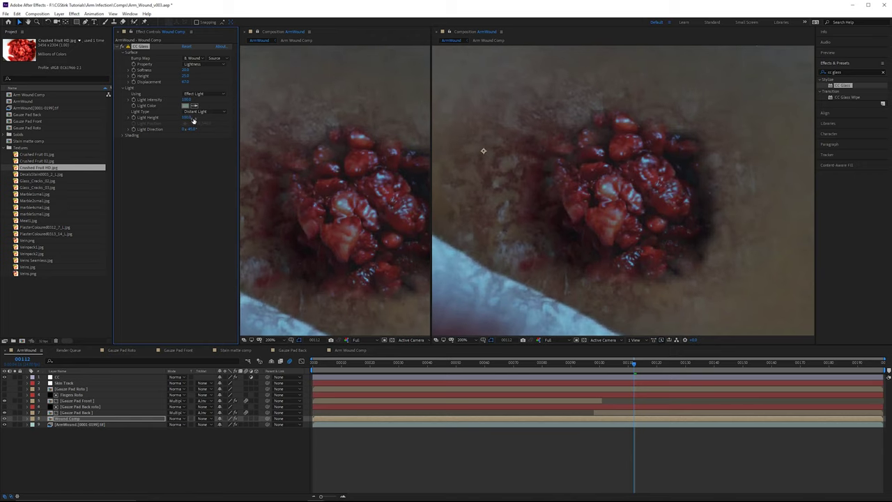
drag(186, 118, 119, 123)
drag(185, 120, 175, 120)
click(185, 118)
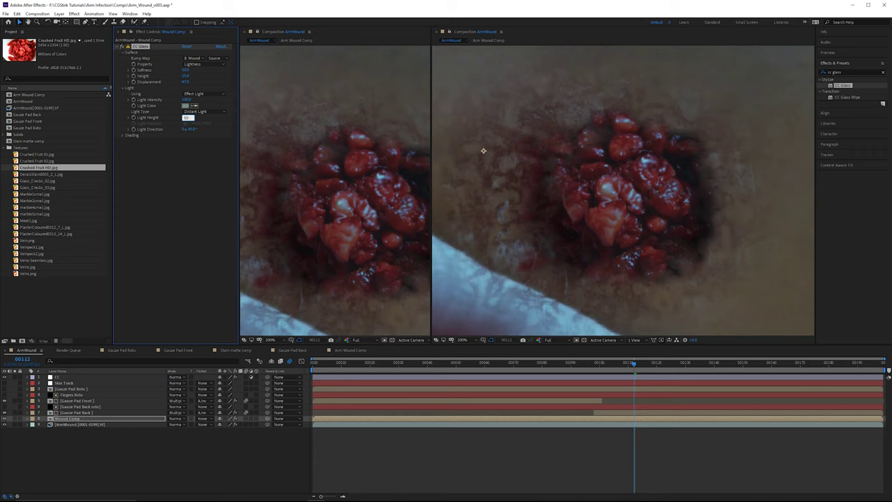
key(Return)
- Expand the CC Glass shading settings and test the Ambient amount, checking the wound against the surrounding arm
click(123, 136)
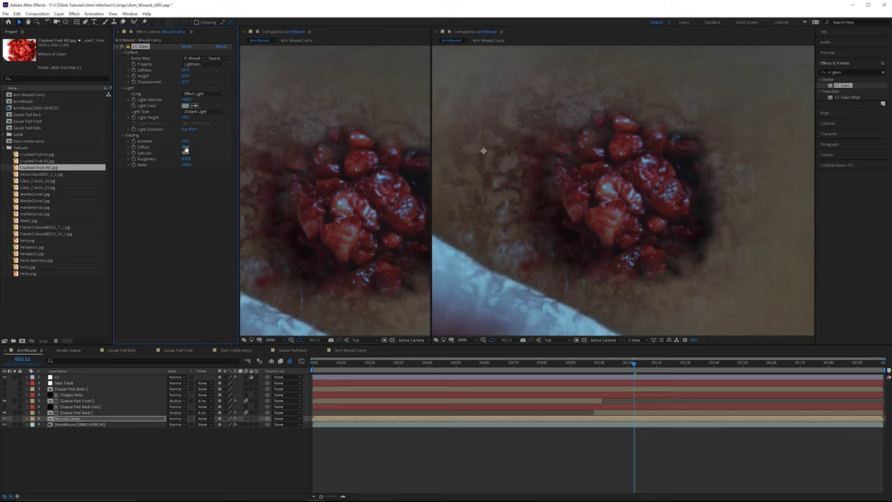
drag(186, 142, 208, 146)
scroll(591, 156, down, 2)
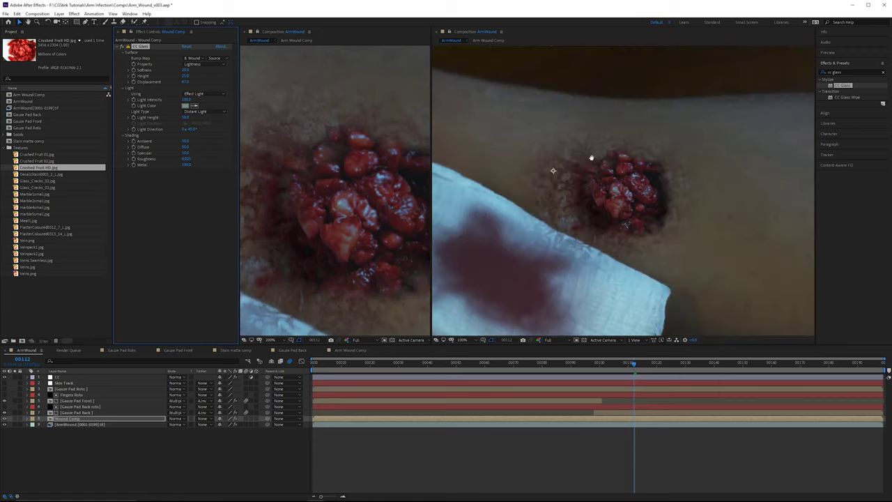
- Try other CC Glass light directions and a white light color on the wound
drag(200, 128, 287, 122)
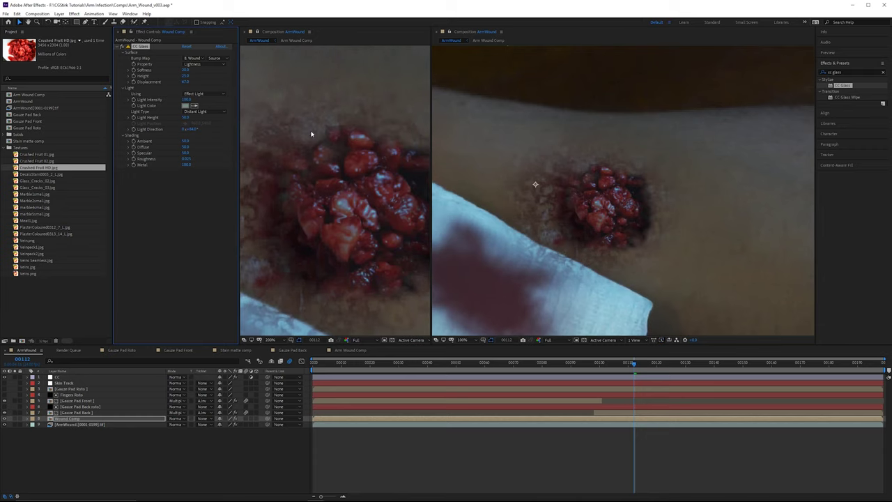
drag(194, 129, 224, 129)
click(185, 105)
drag(38, 39, 7, 15)
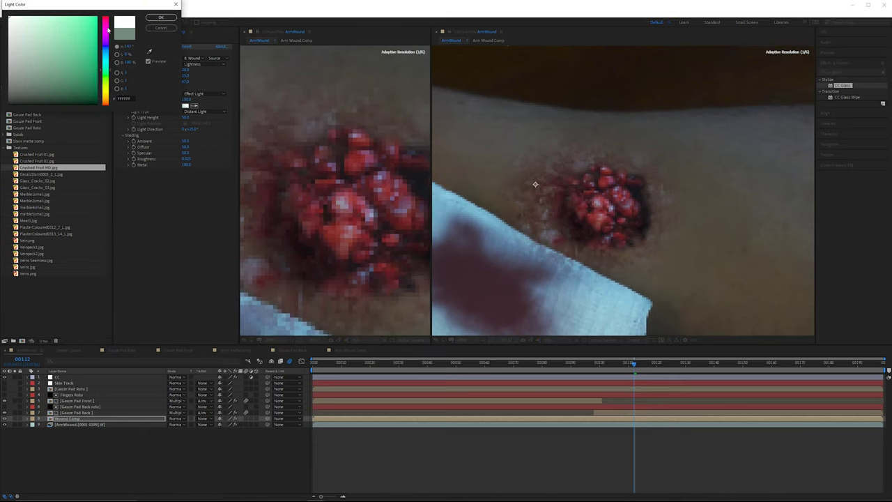
click(160, 18)
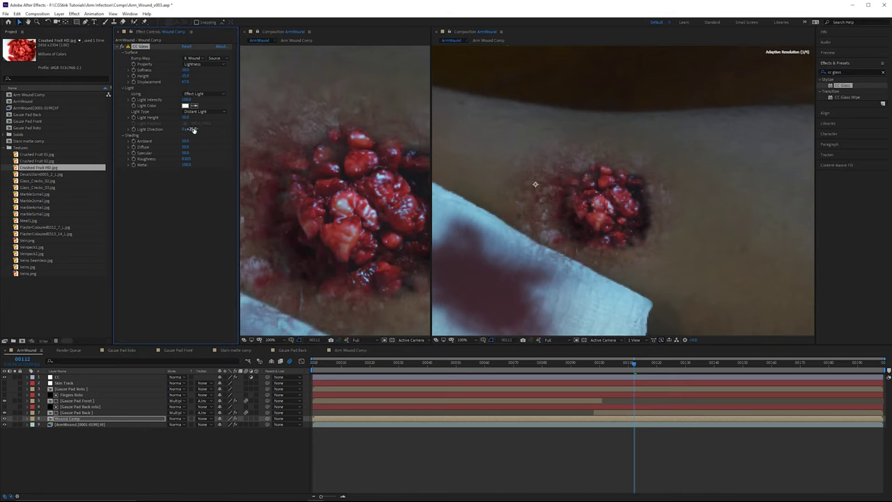
- Rotate the CC Glass light direction to relight the fruit, and set Light Height to 50 after testing another height
drag(218, 128, 236, 129)
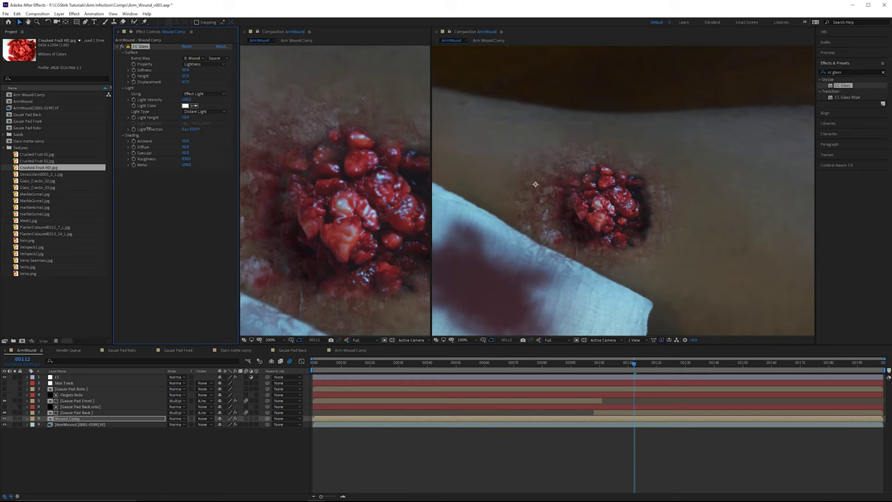
drag(148, 128, 300, 144)
drag(186, 118, 171, 120)
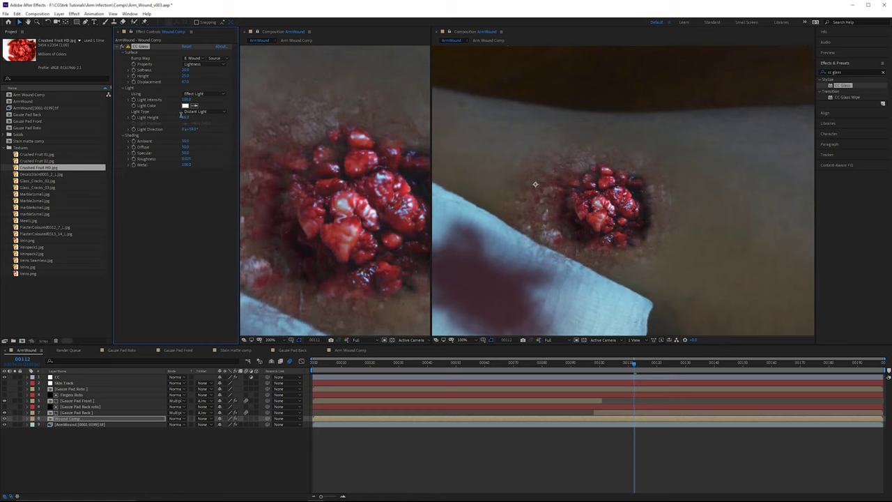
click(184, 117)
text(50)
key(Return)
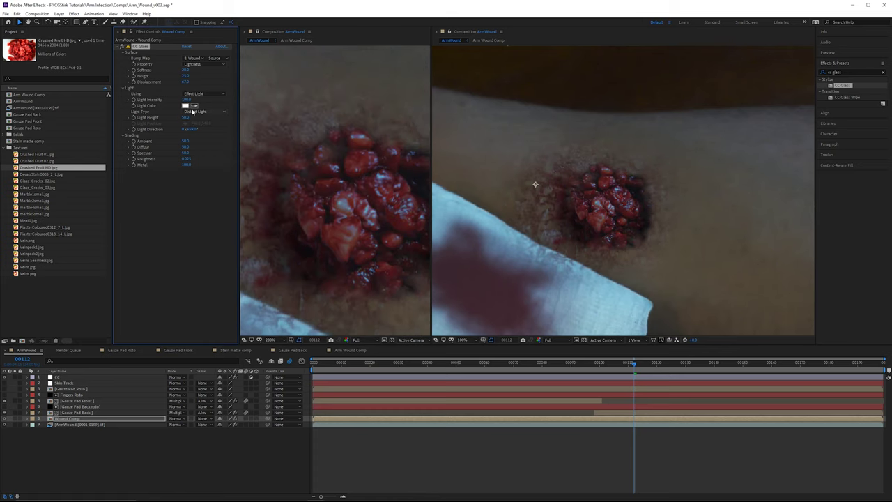
- Set the CC Glass light color to a pale green (8CCCA1)
click(185, 105)
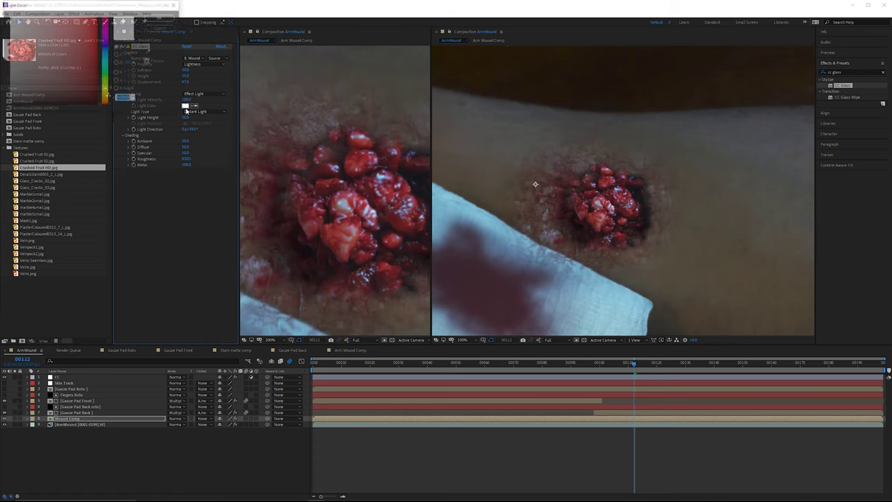
drag(106, 73, 105, 78)
mouse_move(25, 29)
mouse_down()
mouse_move(29, 16)
mouse_move(30, 44)
mouse_move(44, 37)
mouse_move(36, 33)
mouse_up()
click(107, 74)
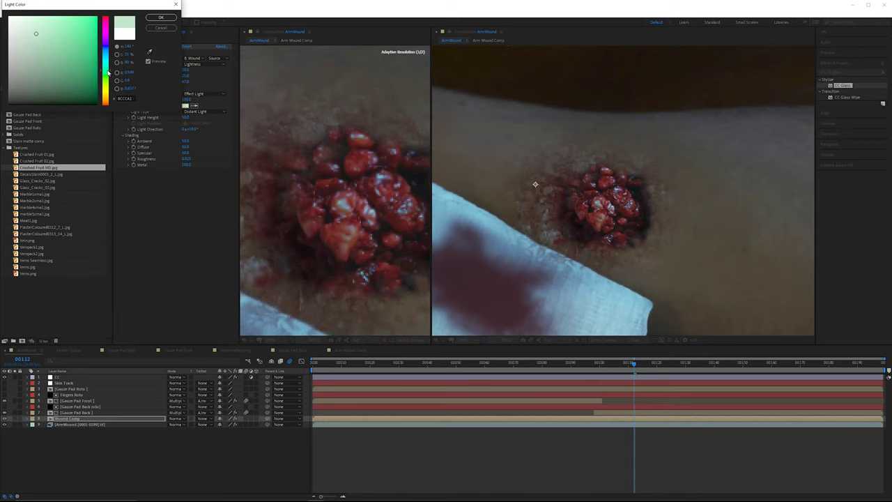
click(162, 18)
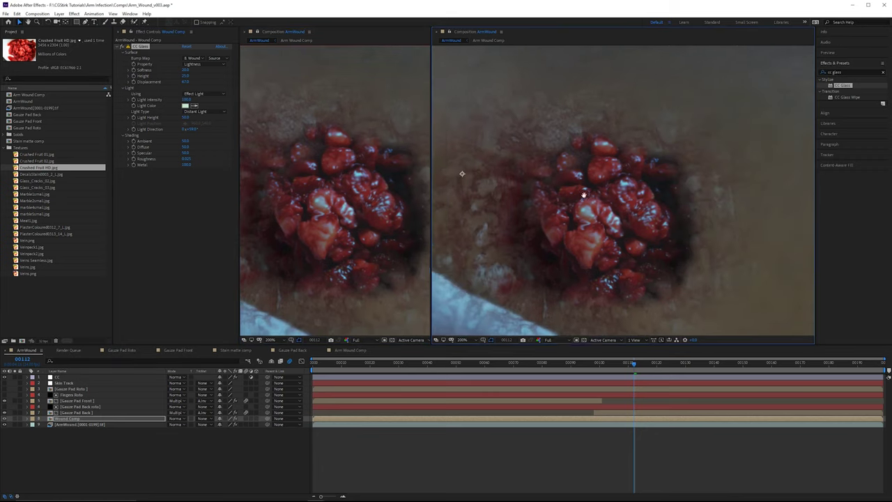
- Widen the main composition viewer and frame the wound together with the arm and gauze at 100%
drag(584, 195, 571, 198)
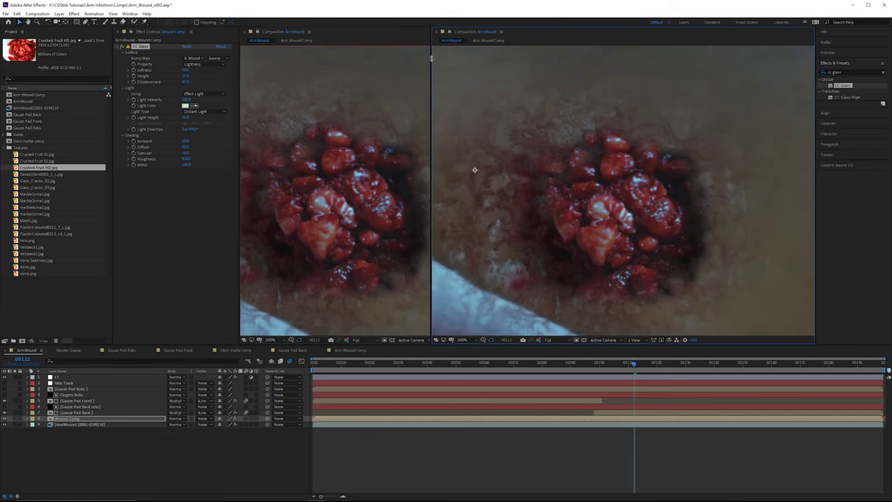
drag(432, 59, 249, 67)
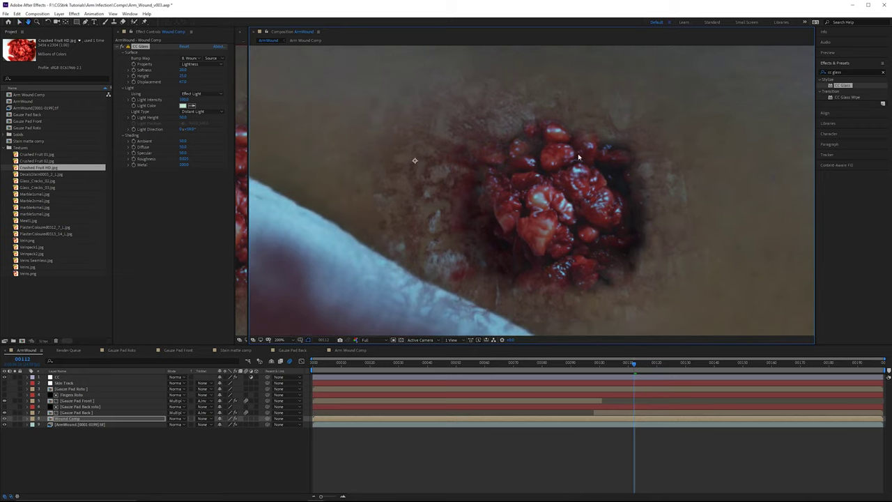
scroll(578, 167, down, 2)
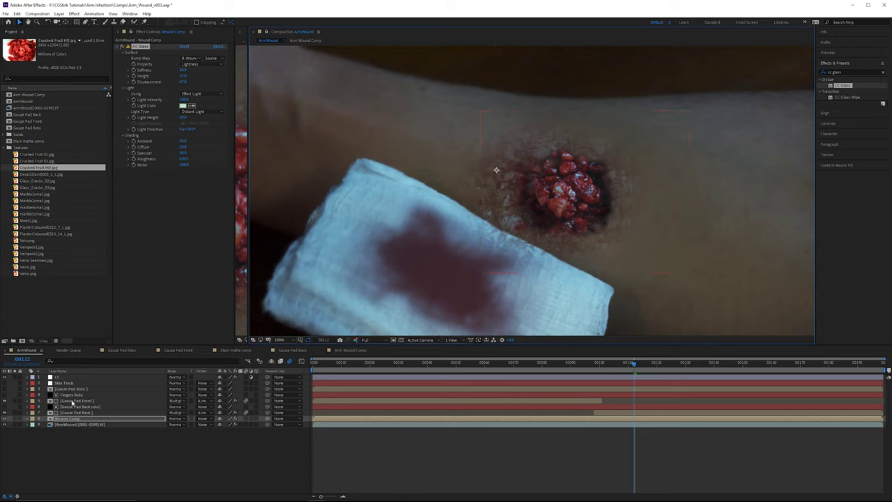
- Place the Gauze Pad Roto layer directly above Wound Comp, use it as Wound Comp's Alpha Inverted Matte, and check the occlusion across frames
click(74, 389)
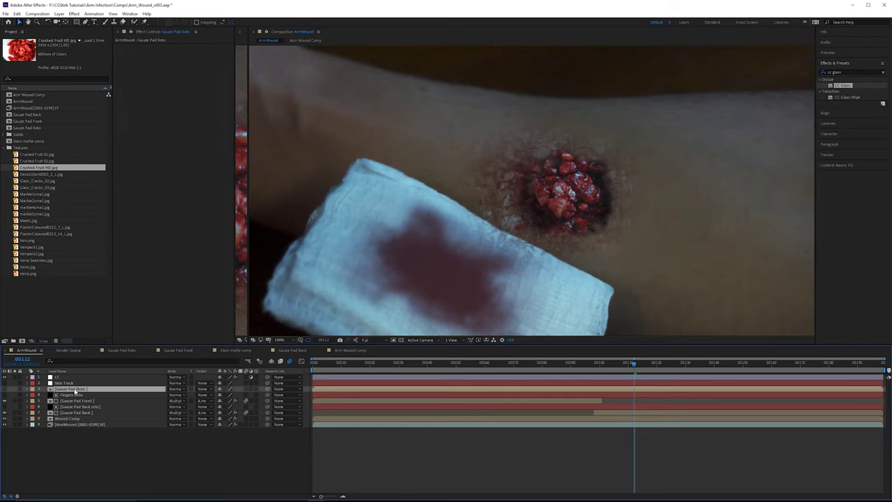
drag(84, 390, 101, 423)
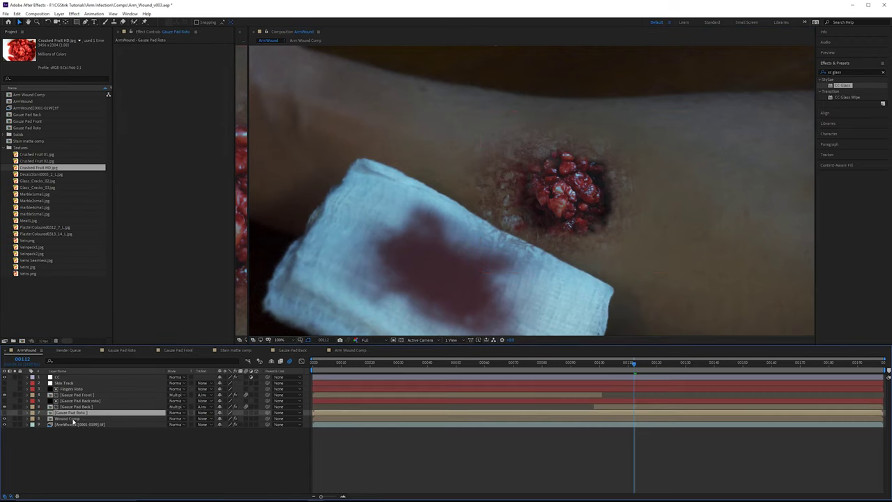
click(71, 420)
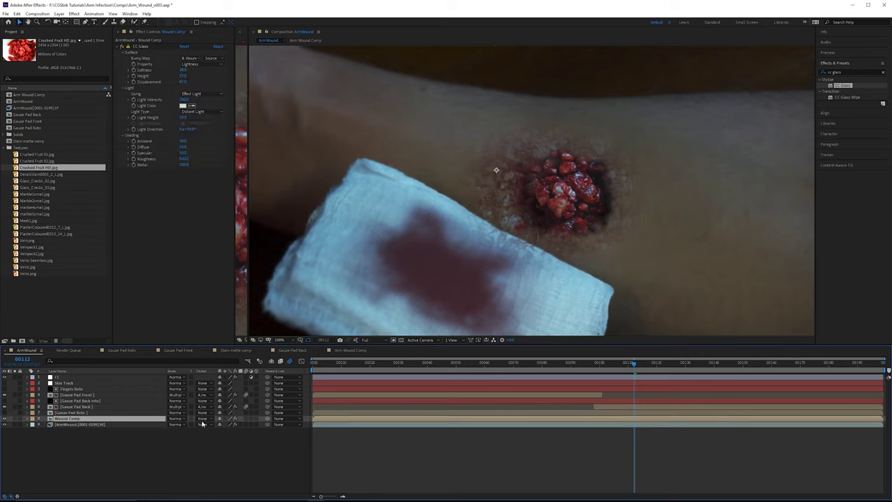
click(202, 423)
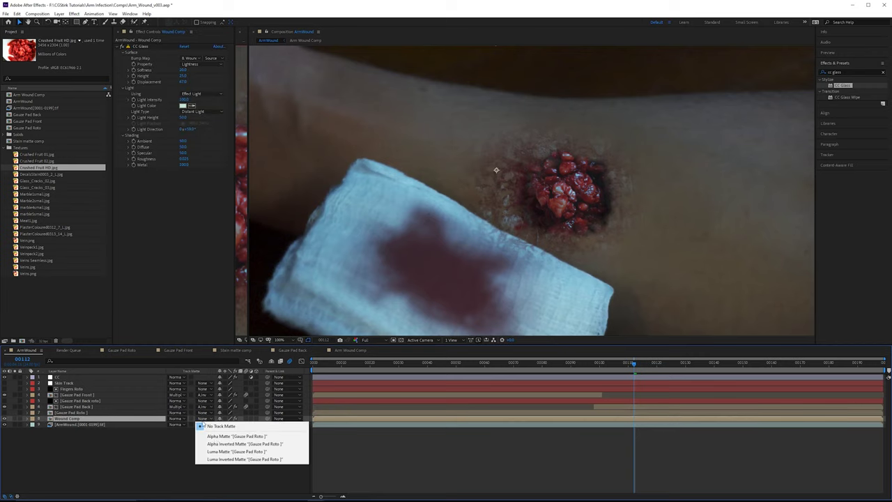
click(213, 443)
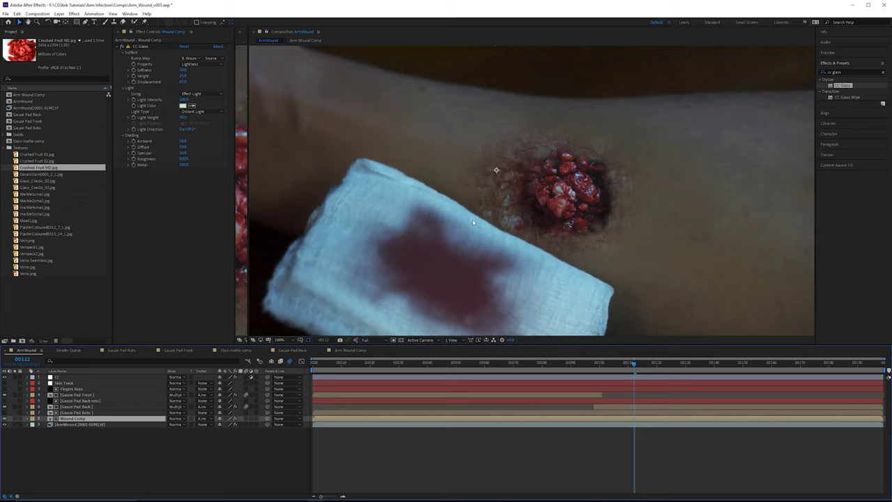
drag(635, 365, 599, 367)
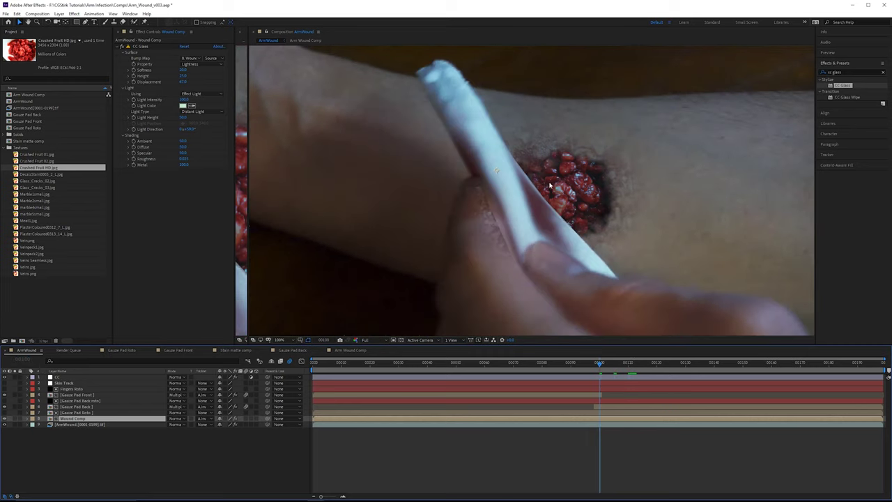
click(580, 366)
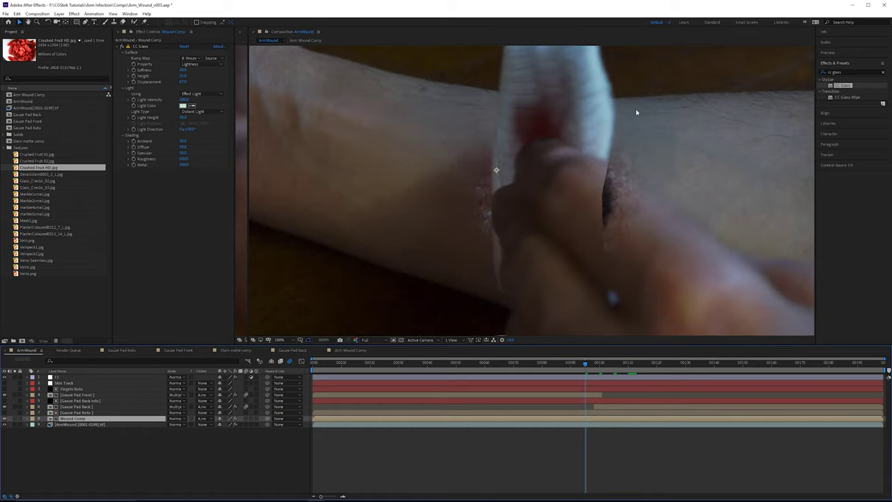
click(568, 363)
drag(569, 364, 529, 366)
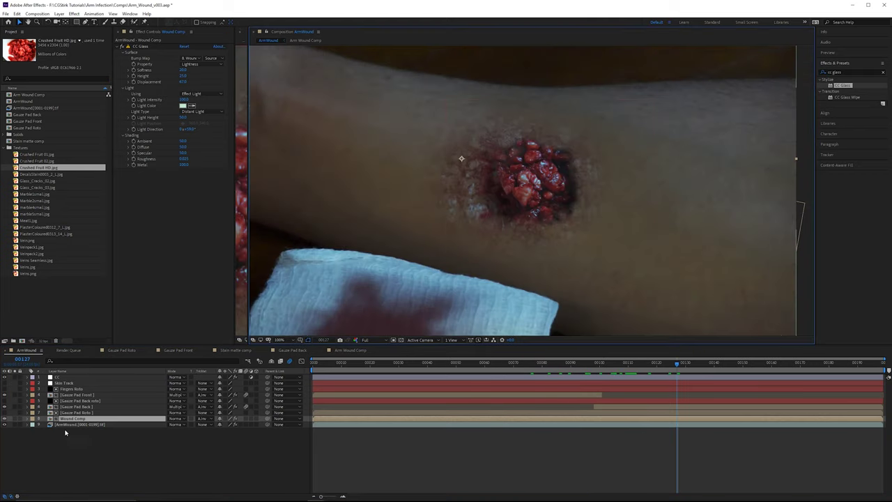
- Open the wound precomp and add a black solid named Ring above the Crushed Fruit matte layer
double_click(81, 420)
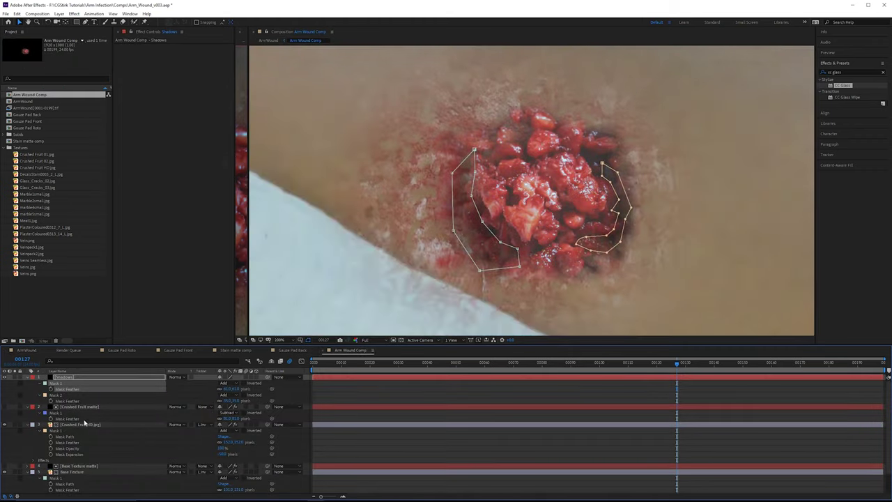
scroll(585, 150, down, 2)
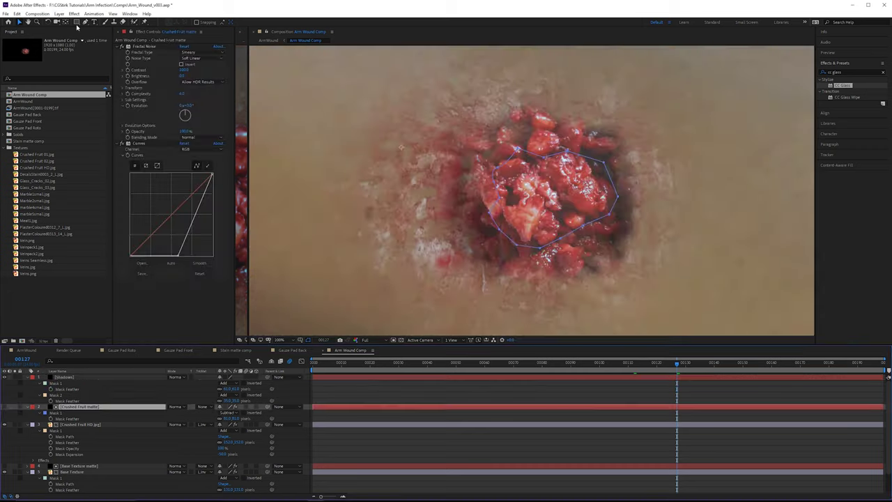
click(58, 13)
mouse_move(105, 21)
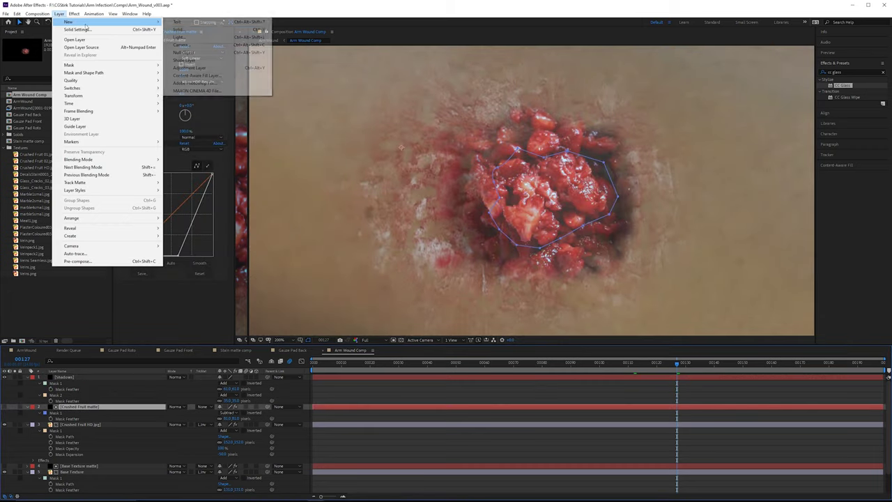
click(241, 31)
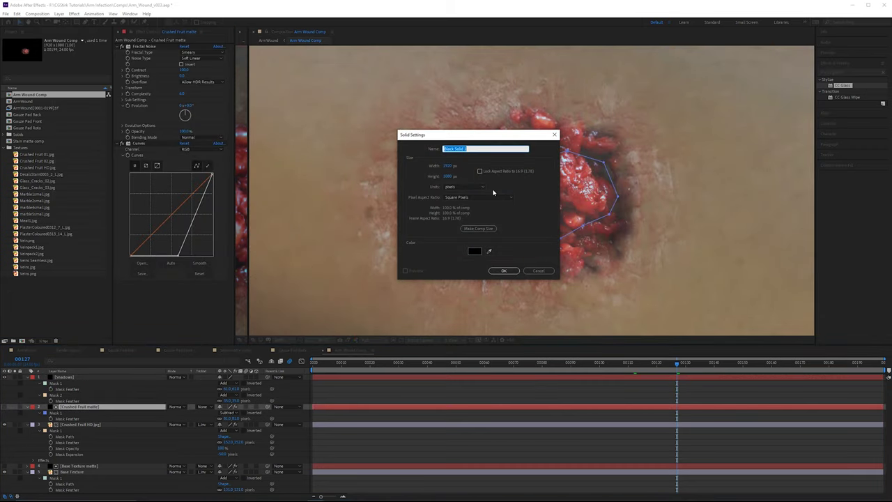
text(Em)
click(509, 271)
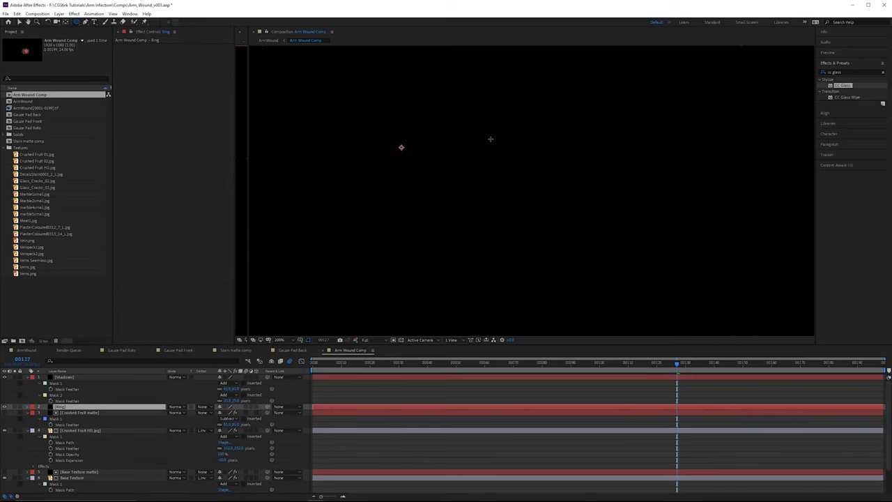
- Draw a circular mask on the Ring solid, skew it into an irregular oval, and position it around the crushed fruit
mouse_move(490, 139)
mouse_down()
mouse_move(524, 199)
mouse_move(693, 328)
mouse_move(453, 99)
mouse_move(465, 108)
mouse_up()
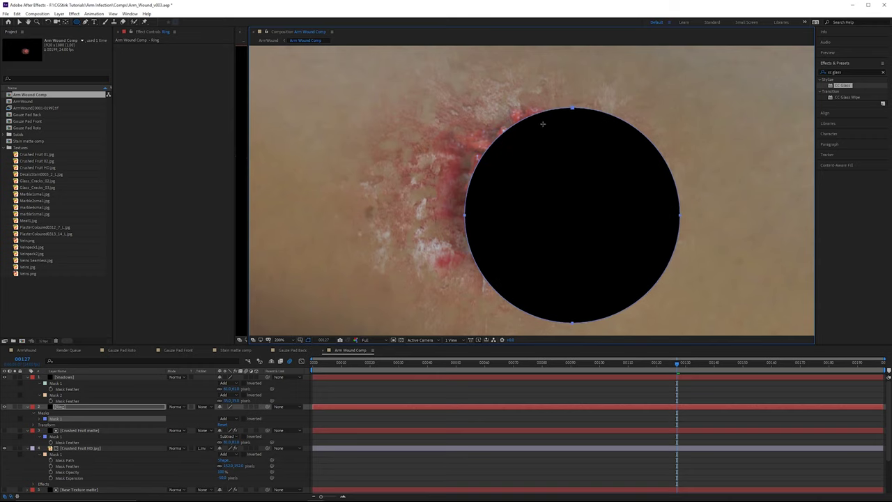
key(v)
drag(542, 124, 503, 100)
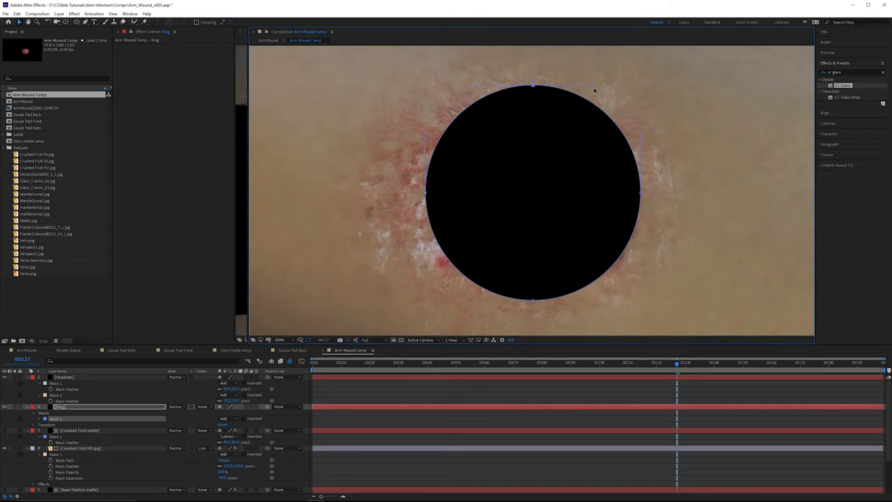
drag(594, 89, 593, 95)
drag(642, 255, 648, 250)
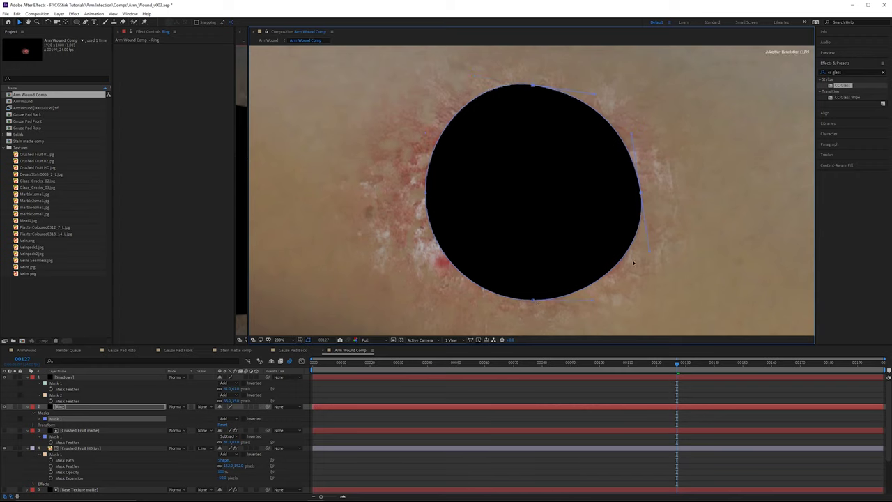
drag(476, 301, 482, 296)
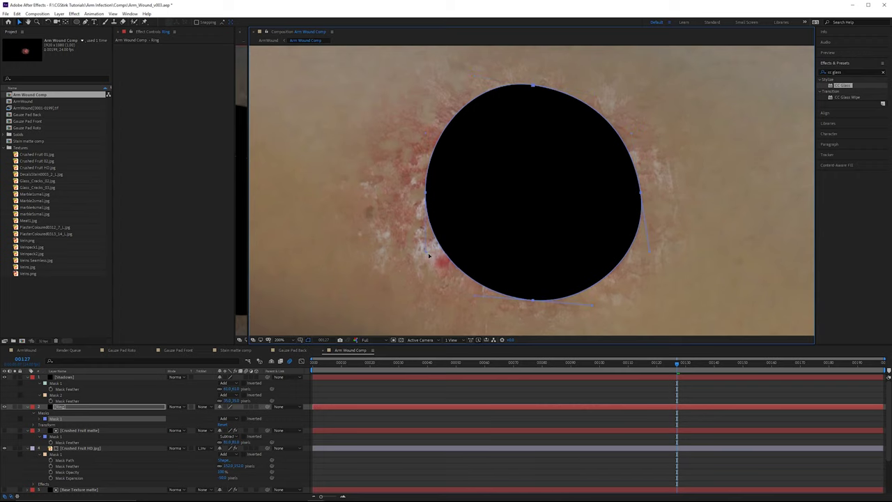
drag(427, 253, 436, 251)
drag(691, 66, 348, 328)
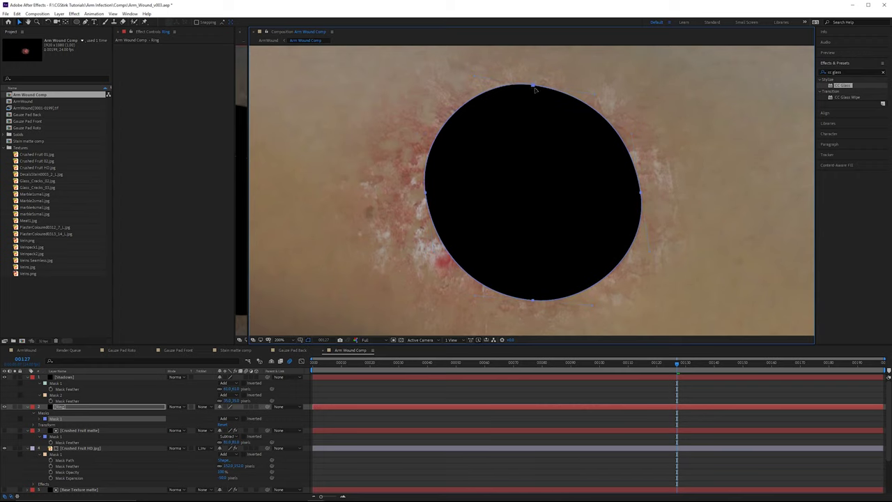
drag(535, 89, 544, 102)
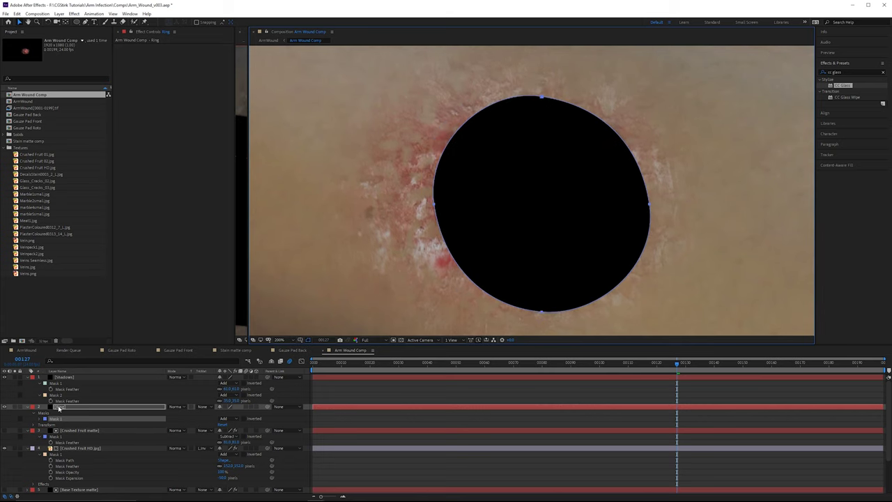
- Duplicate the Ring layer's mask and set the copy to Subtract
click(56, 419)
key(ctrl+d)
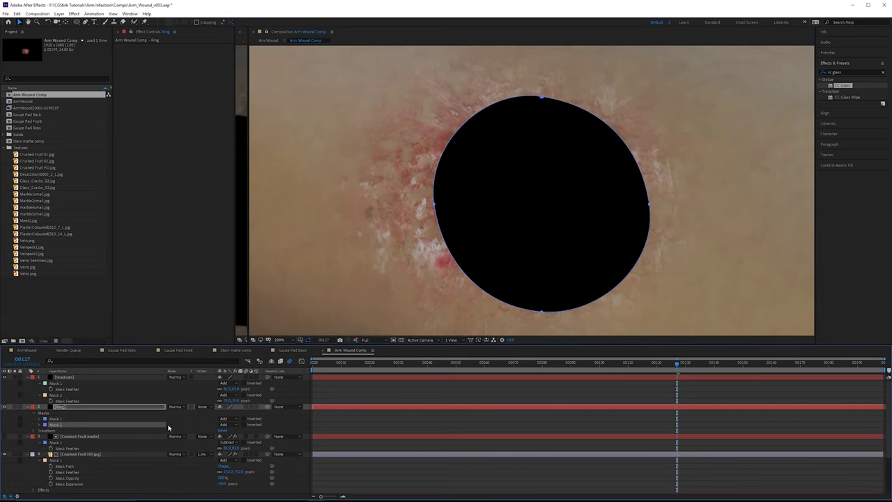
click(223, 423)
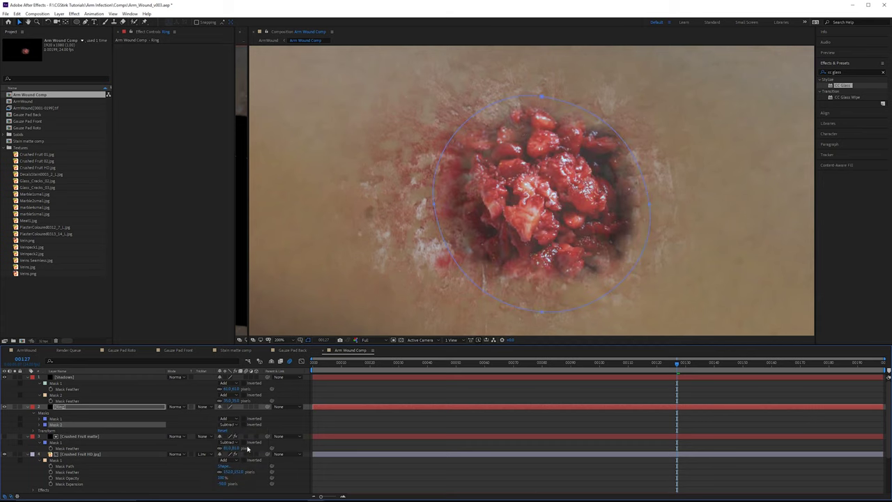
click(229, 445)
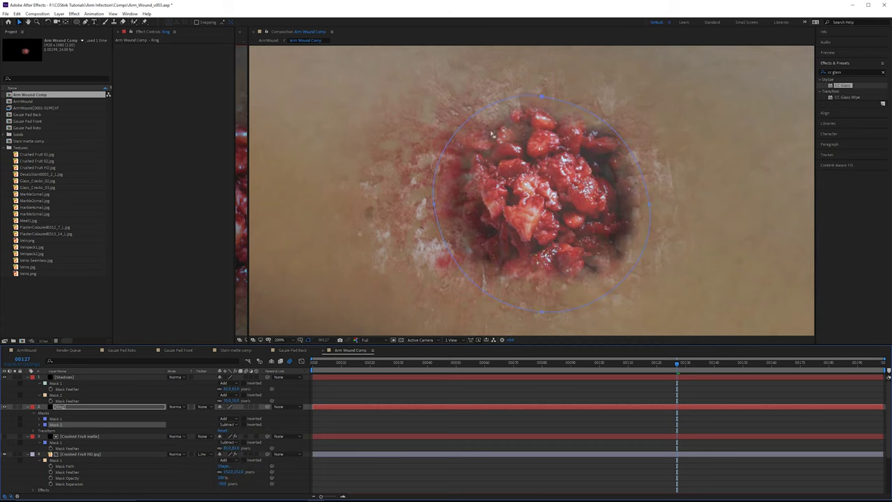
- Feather the Ring's first mask to 104 pixels and soften the subtracting mask by a smaller amount
click(40, 424)
click(39, 418)
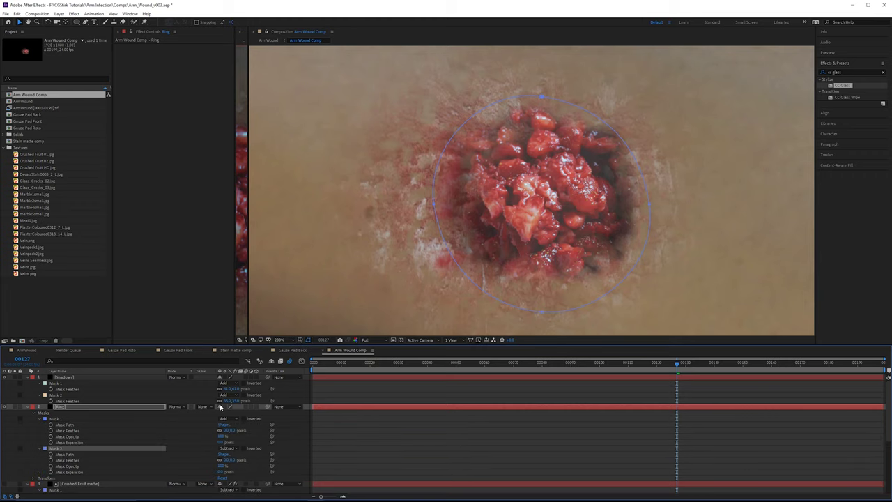
drag(232, 431, 269, 431)
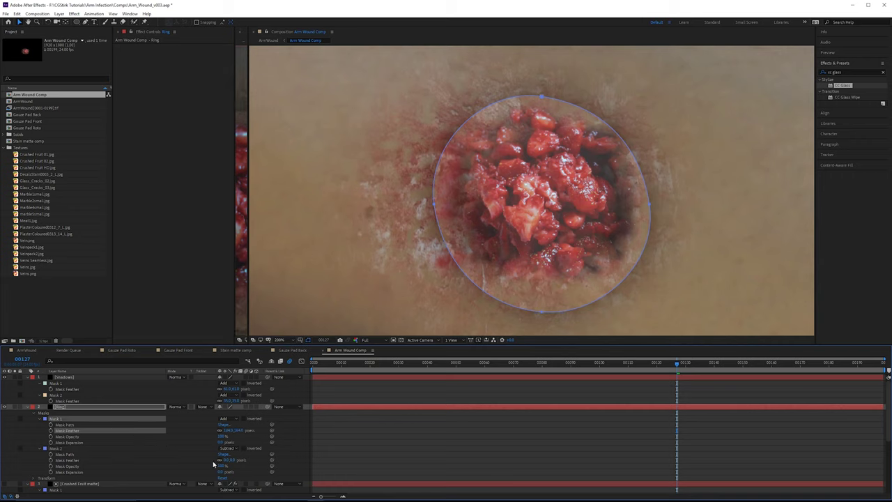
drag(232, 431, 362, 146)
- Reshape and tighten the Ring masks so the dark rim hugs the edge of the crushed fruit
drag(541, 96, 542, 107)
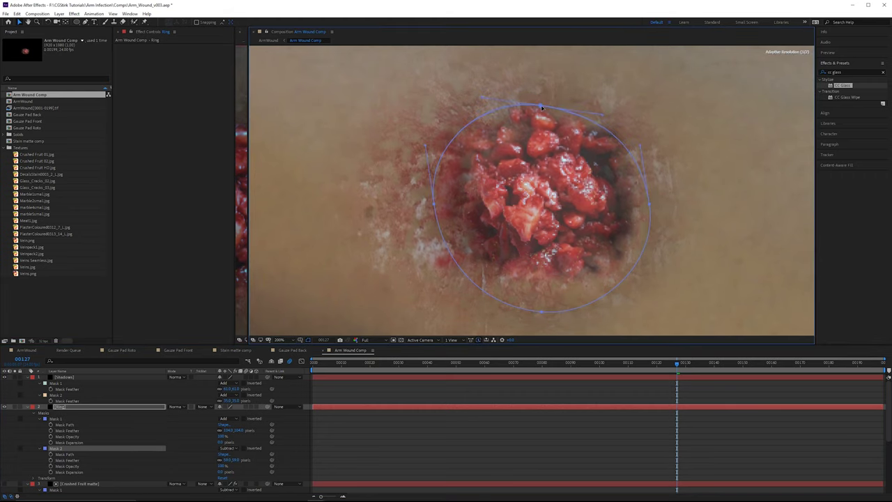
drag(644, 199, 653, 207)
drag(553, 314, 547, 259)
mouse_move(434, 184)
mouse_down()
mouse_move(406, 186)
mouse_move(457, 187)
mouse_move(443, 181)
mouse_up()
drag(436, 120, 435, 111)
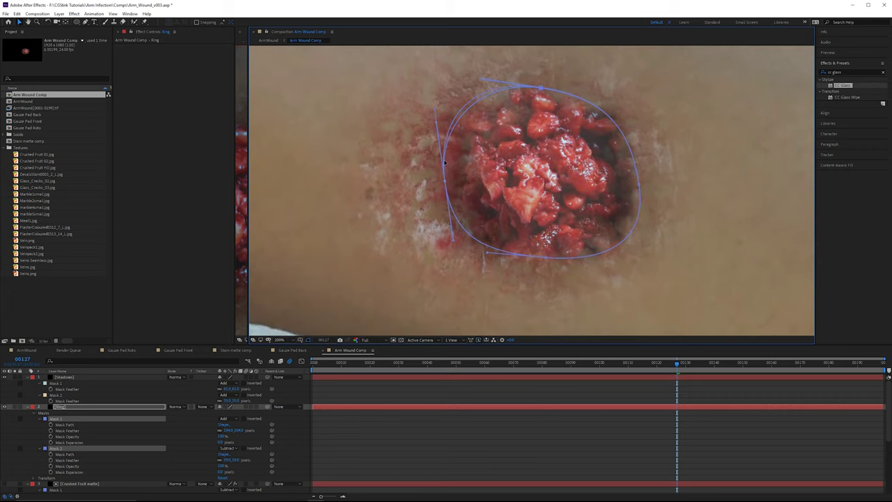
- Reshape the Base Texture mask around the wound by adjusting its lower edge, and save the project
click(662, 250)
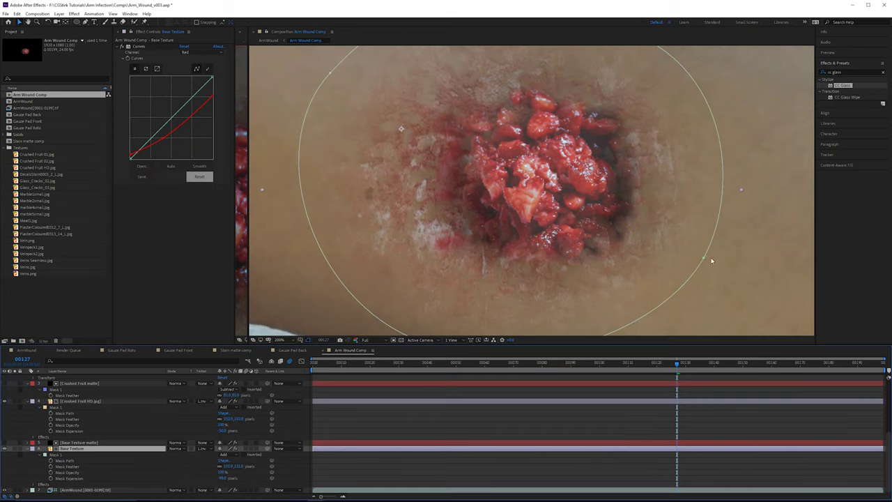
drag(711, 260, 612, 245)
scroll(645, 239, down, 1)
drag(592, 279, 589, 269)
drag(612, 245, 609, 249)
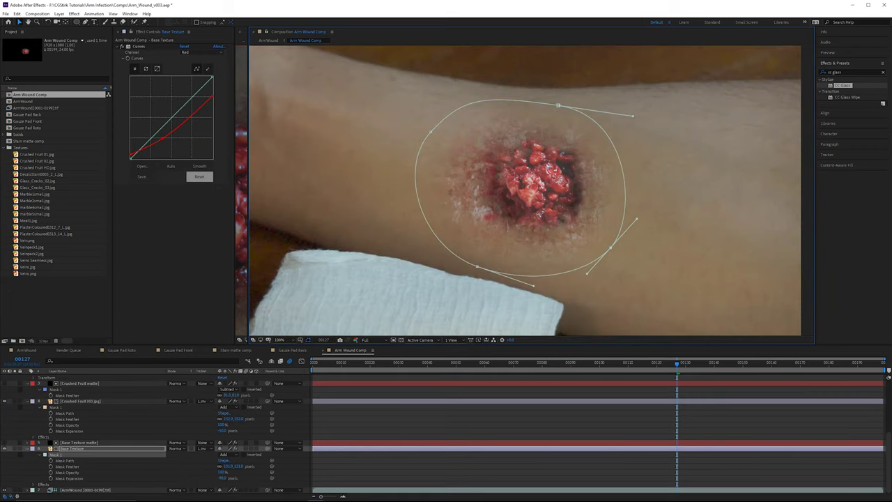
key(period)
key(ctrl+s)
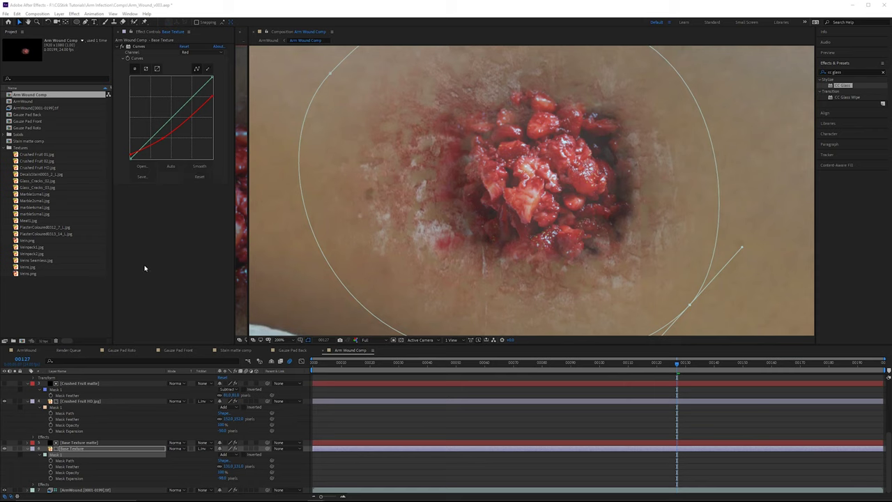
- Set the Base Texture mask feather to 101 pixels and adjust its expansion to spread the plaster texture farther outward
drag(228, 466, 143, 466)
key(ctrl+z)
mouse_move(240, 466)
mouse_down()
mouse_move(206, 467)
mouse_move(236, 479)
mouse_move(256, 467)
mouse_up()
drag(224, 478, 220, 478)
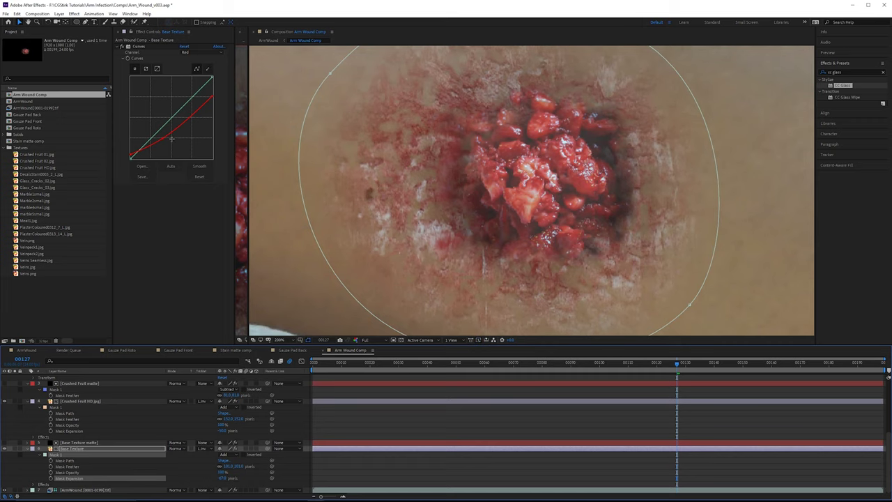
- Pull the Base Texture mask points slightly inward along its lower and upper edges
click(94, 450)
drag(609, 249, 608, 247)
drag(430, 132, 433, 135)
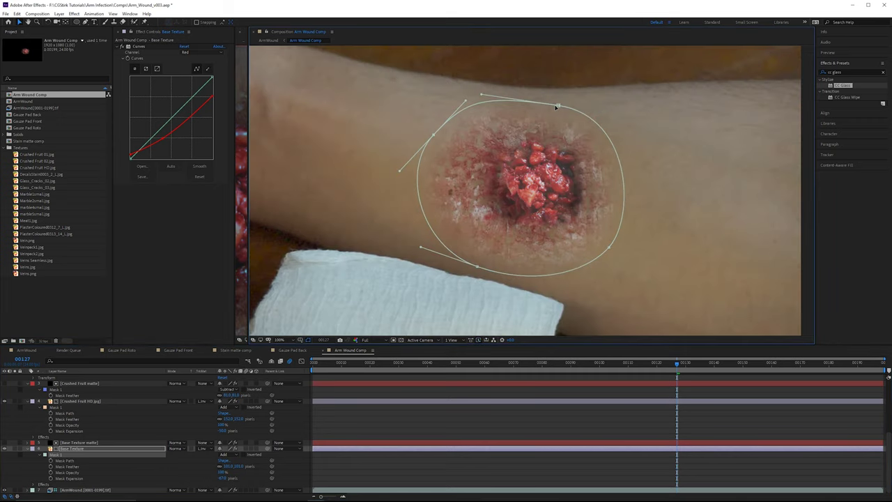
drag(558, 105, 560, 109)
- Try a different Curves adjustment on the Base Texture matte and undo it
scroll(504, 230, up, 1)
click(79, 443)
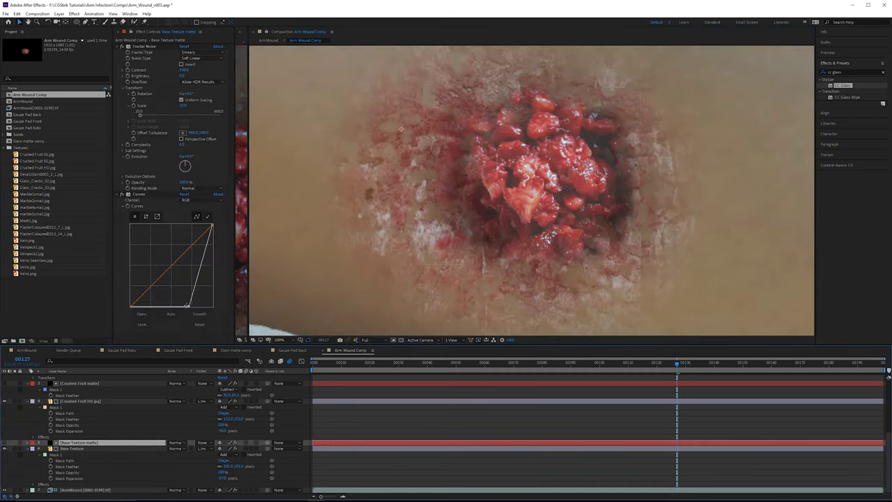
drag(199, 273, 196, 280)
key(ctrl+z)
- Check the wound in the ArmWound composition, return to the precomp, and resize the viewers to show both compositions side by side
click(27, 350)
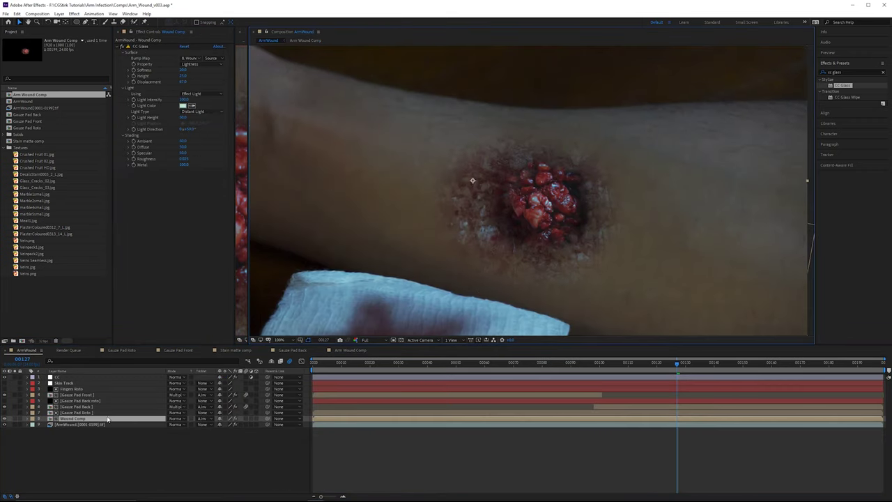
double_click(108, 418)
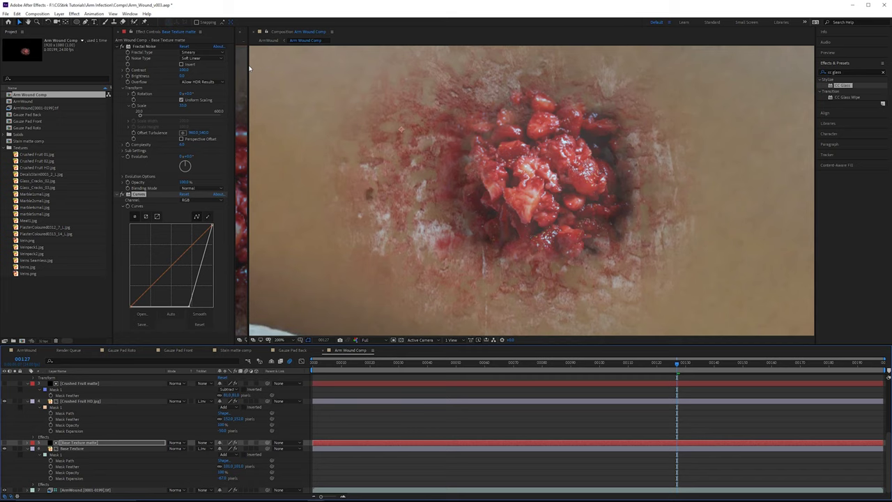
drag(249, 67, 436, 70)
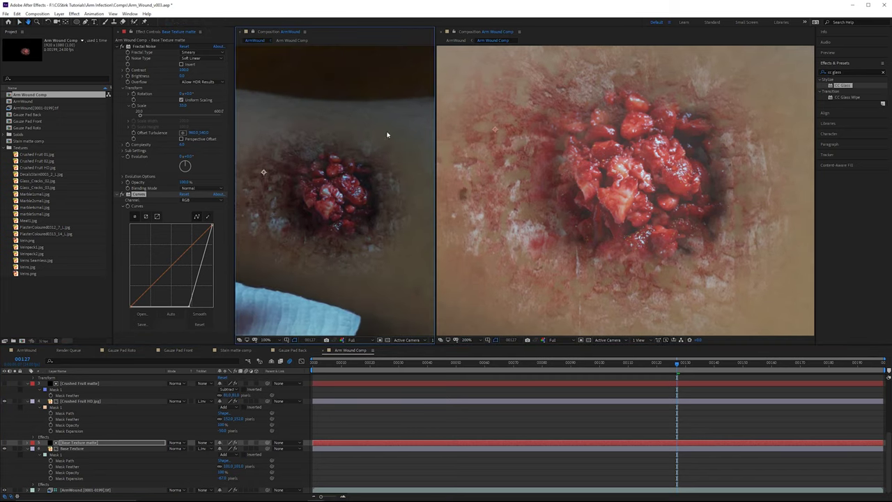
- Slightly lower the opacity of the Shadows layer in the Arm Wound Comp
scroll(96, 404, up, 5)
click(95, 377)
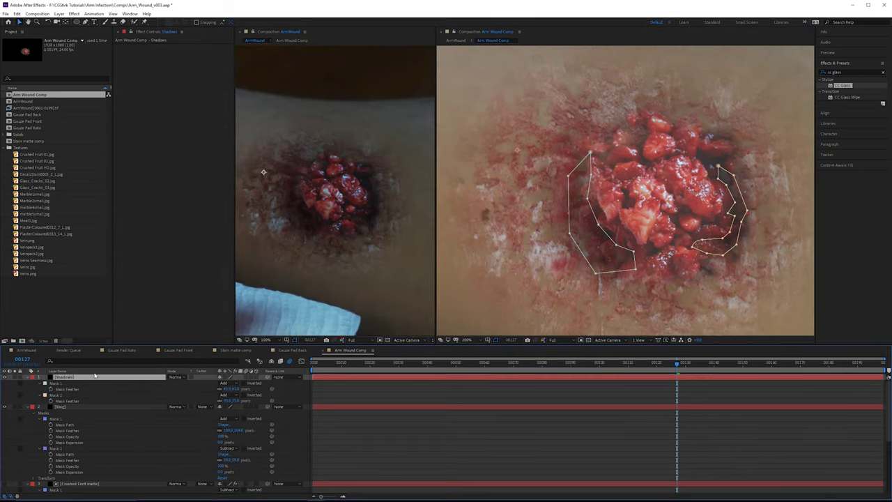
key(t)
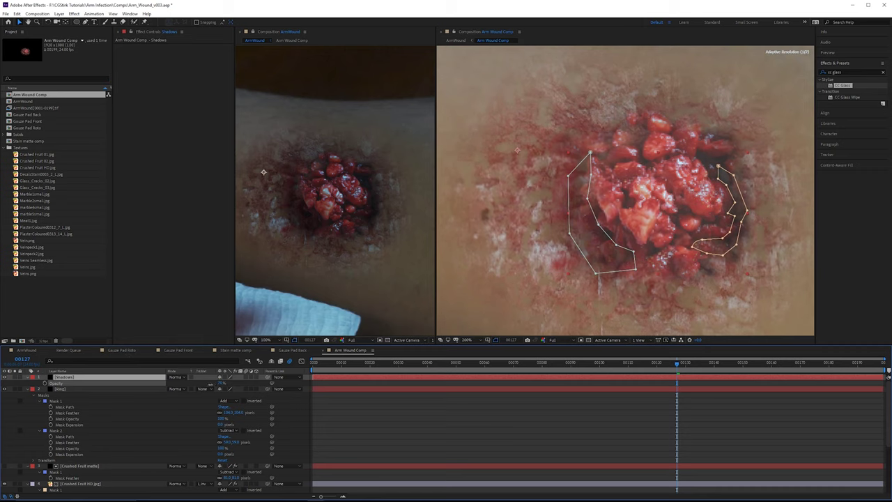
drag(211, 384, 205, 384)
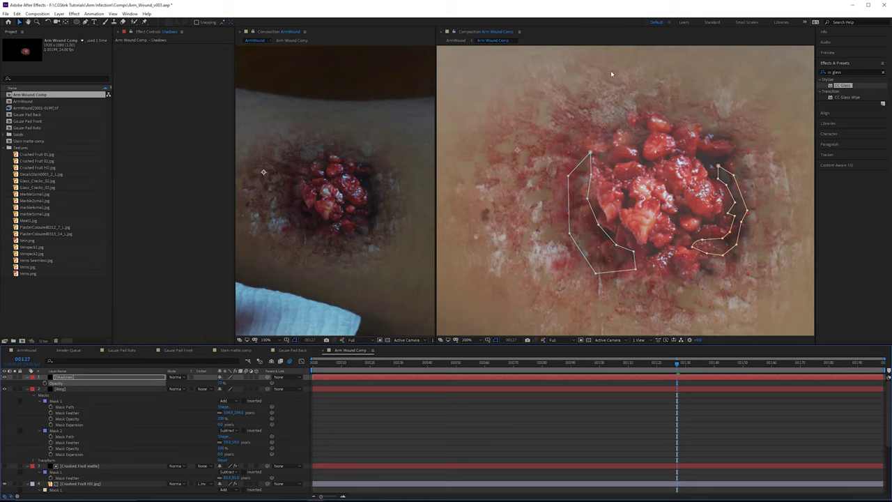
- In the ArmWound composition, set the Wound Comp layer's CC Glass displacement to 94 and examine the wound texture up close
click(26, 349)
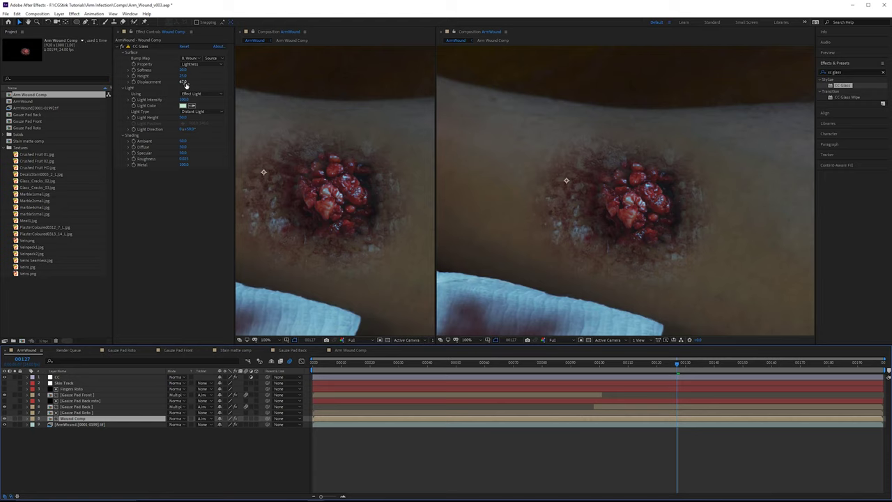
drag(186, 85, 190, 86)
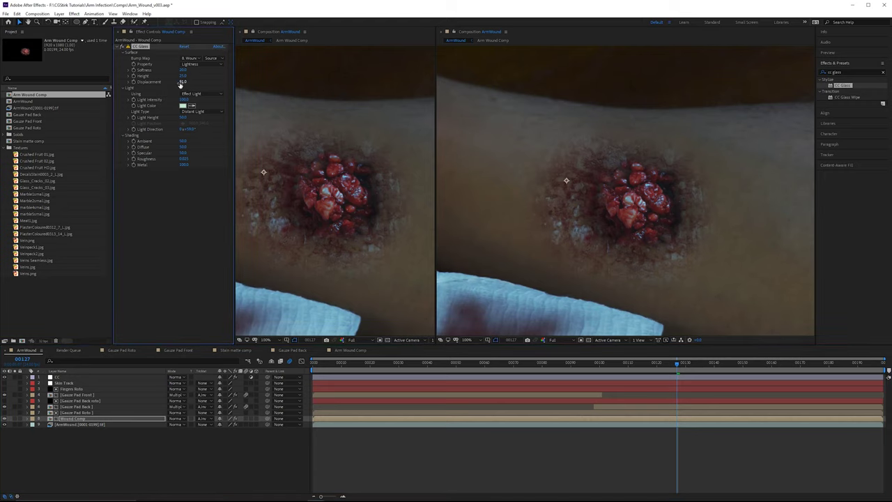
key(period)
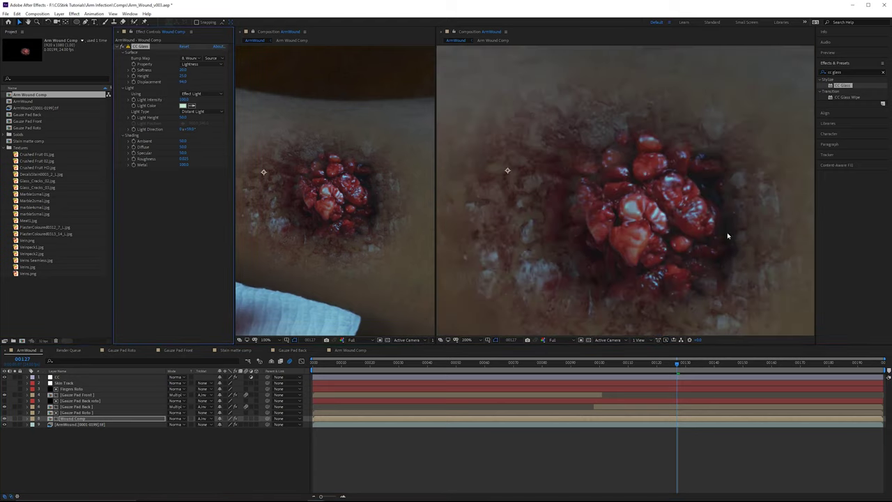
drag(665, 231, 642, 176)
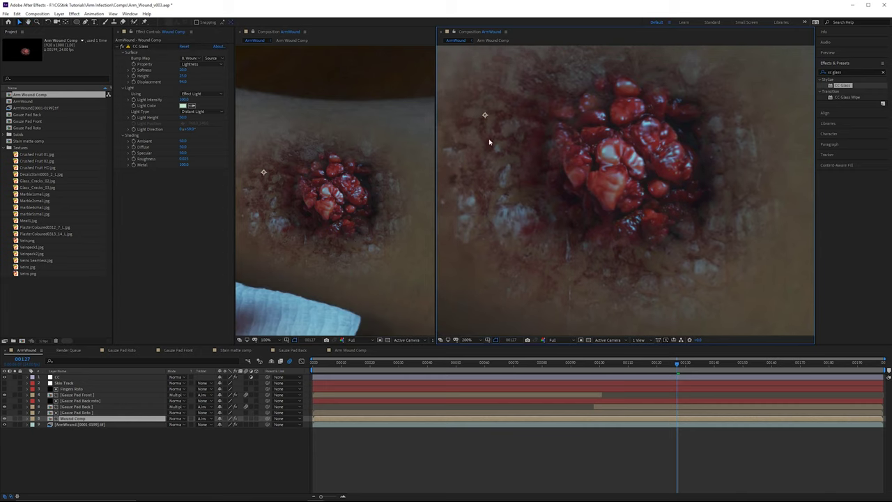
drag(489, 142, 511, 165)
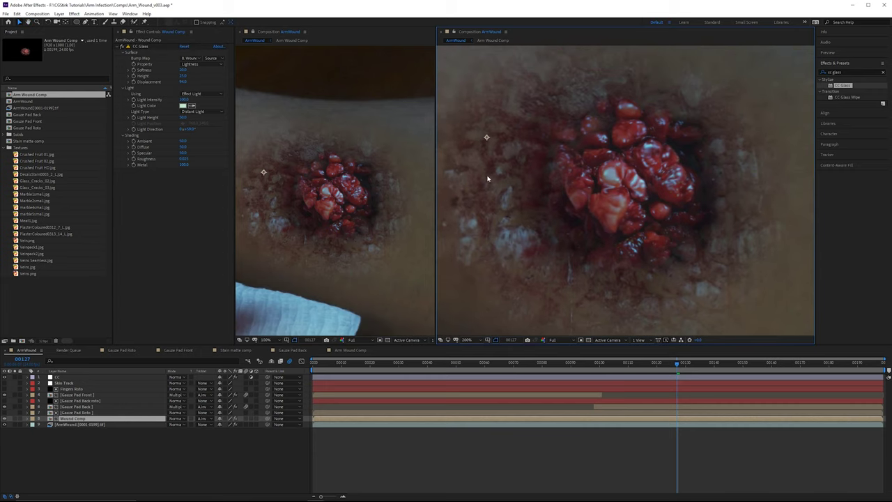
drag(590, 67, 597, 96)
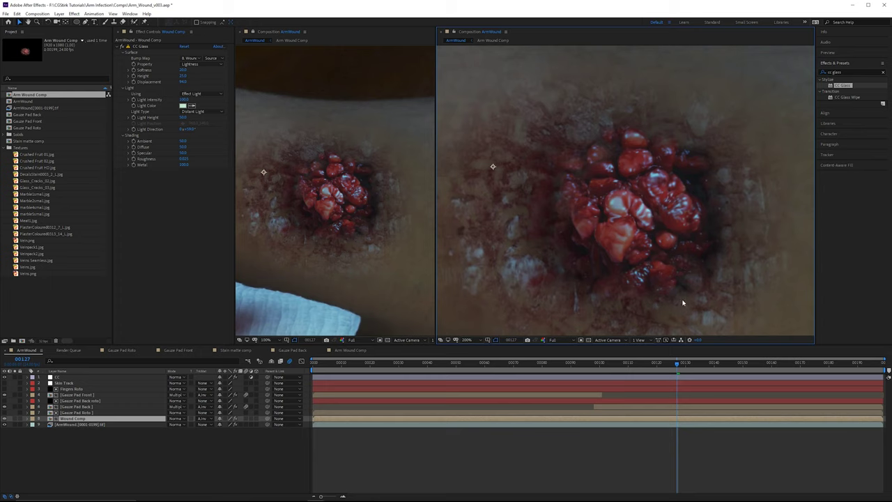
drag(683, 303, 705, 282)
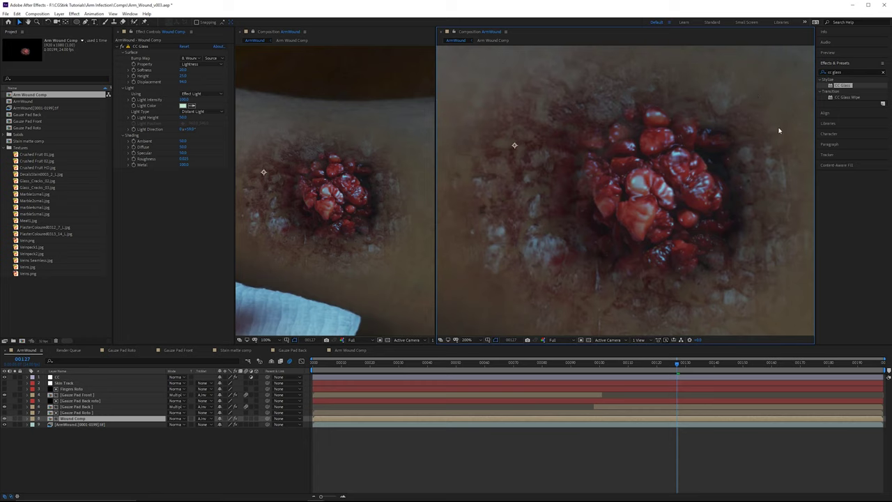
scroll(726, 202, down, 2)
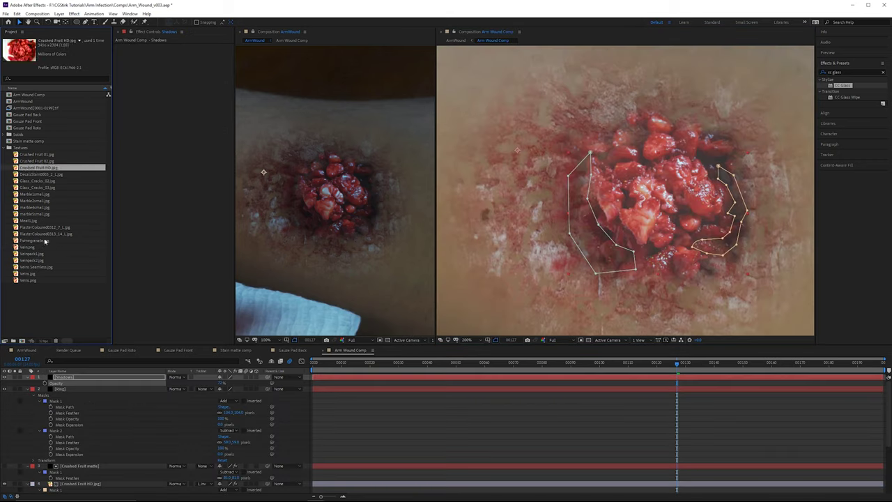
- Add Pomegranate.jpg to the Arm Wound Comp as a layer between Ring and the Crushed Fruit matte
click(34, 240)
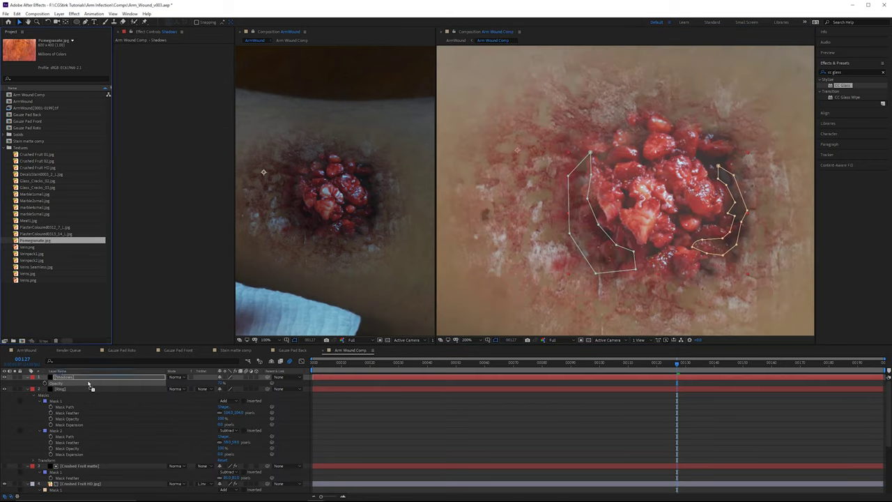
drag(97, 457, 98, 463)
scroll(573, 174, down, 1)
drag(573, 174, 642, 201)
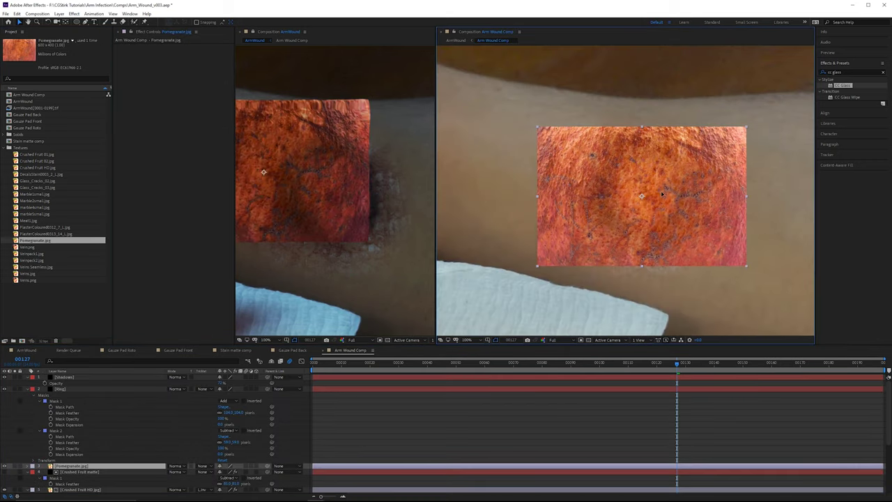
- Hide the Pomegranate.jpg layer and draw a Pen tool mask on it around the wound's outer area
click(5, 466)
scroll(508, 203, up, 2)
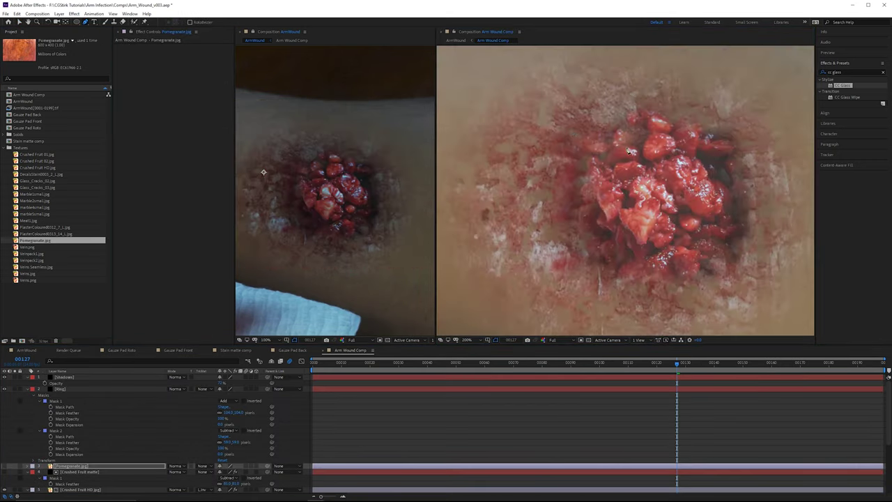
click(556, 124)
click(527, 184)
click(550, 269)
click(648, 321)
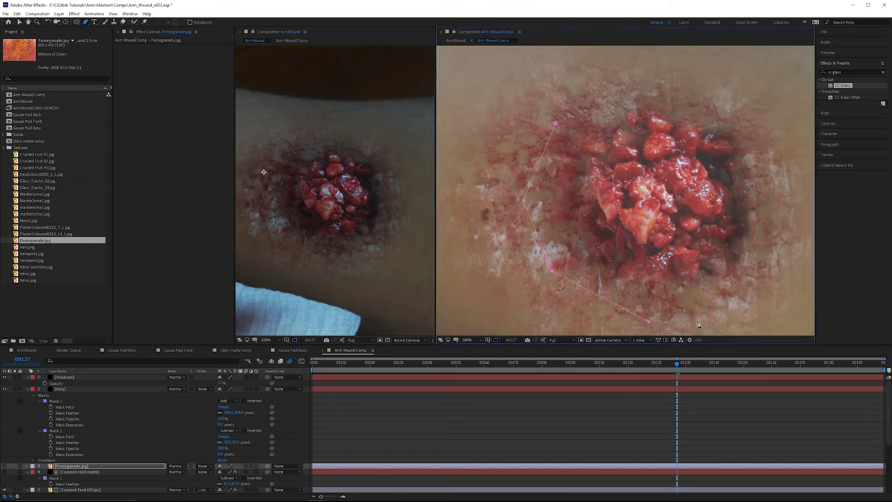
- Complete and close the loose outer mask around the wound on the Pomegranate.jpg layer, following the edge of the reddened skin
click(760, 298)
click(778, 210)
click(745, 127)
click(669, 95)
click(626, 87)
click(555, 123)
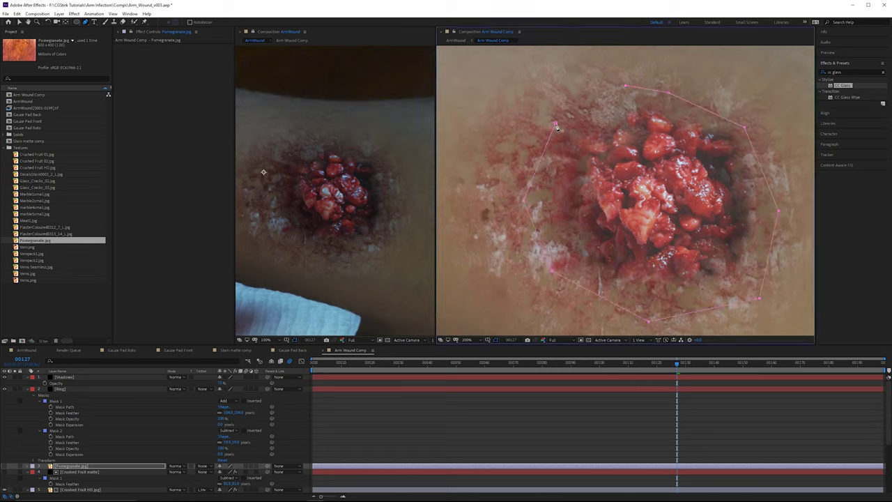
- Draw a second closed mask on the Pomegranate.jpg layer, tightly tracing the outline of the crushed fruit at the wound's center
click(582, 174)
click(580, 204)
click(577, 227)
click(586, 248)
click(600, 258)
click(617, 262)
click(631, 271)
click(667, 273)
click(716, 244)
click(737, 230)
click(726, 210)
click(727, 178)
click(729, 153)
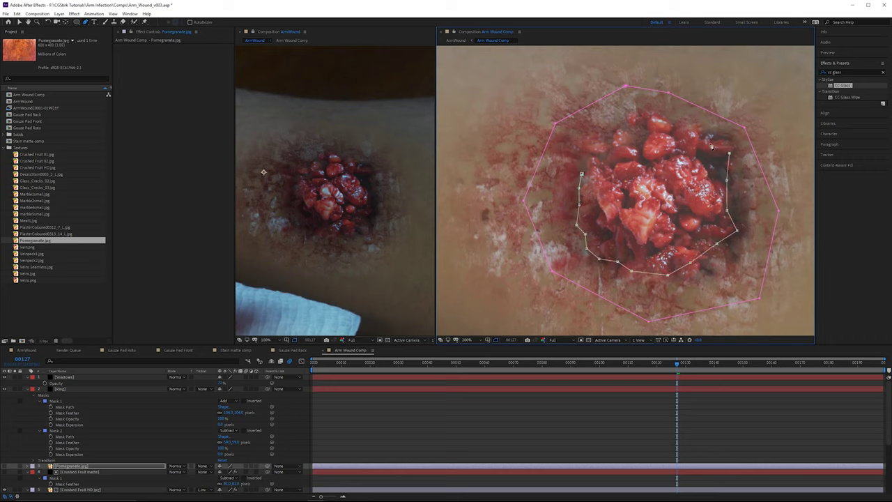
click(648, 114)
click(664, 121)
click(618, 131)
click(608, 149)
click(598, 168)
click(581, 174)
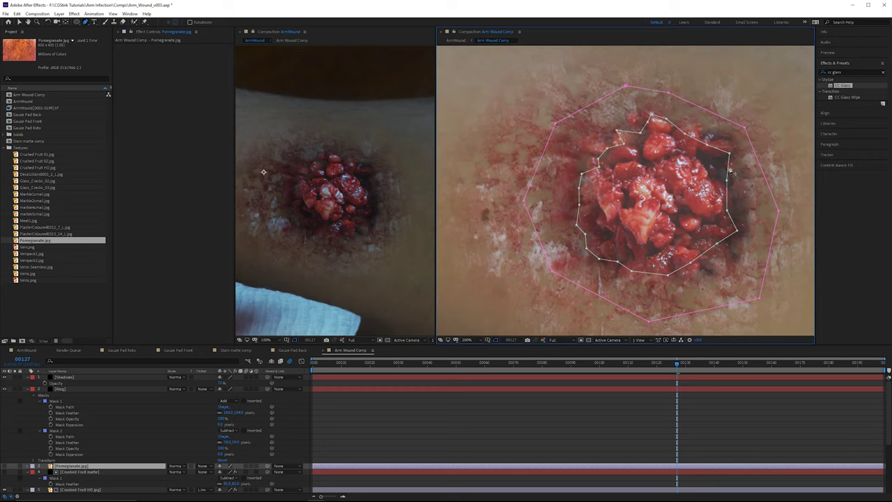
- Refine the inner mask path with extra points so it follows the fruit pieces along the upper-right and lower-right edges
drag(728, 166, 673, 130)
click(677, 119)
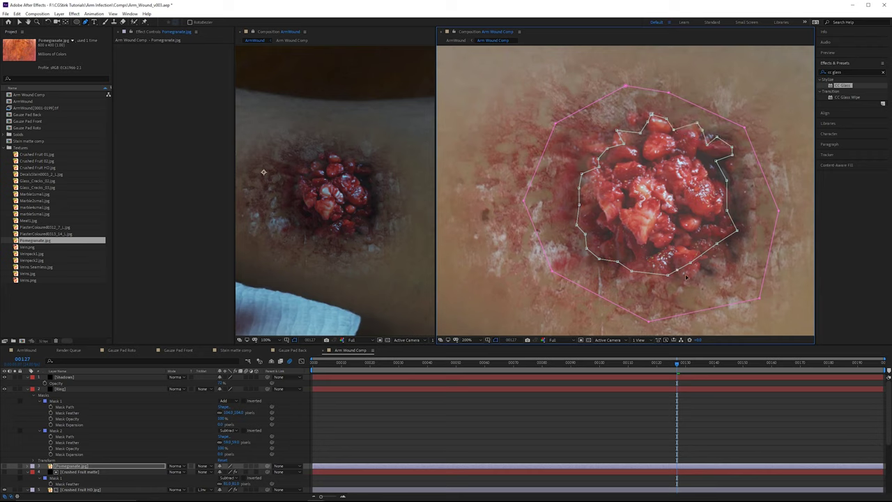
drag(686, 277, 695, 277)
drag(691, 263, 711, 261)
- Set the inner mask, Mask 2, to Subtract and make the Pomegranate.jpg layer visible
key(m)
scroll(124, 432, down, 2)
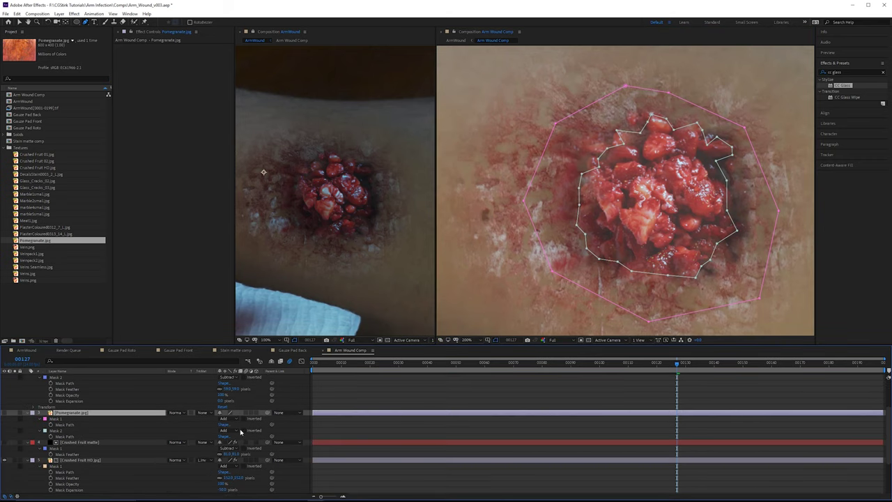
click(227, 430)
click(234, 450)
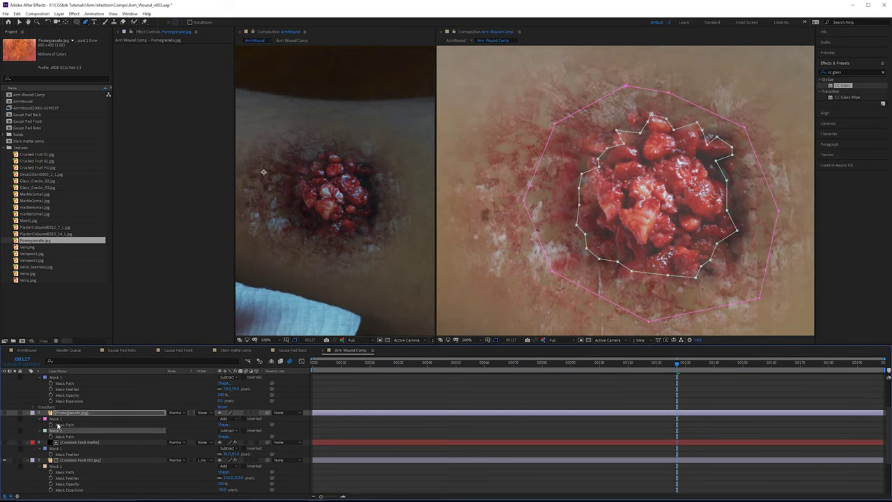
click(4, 414)
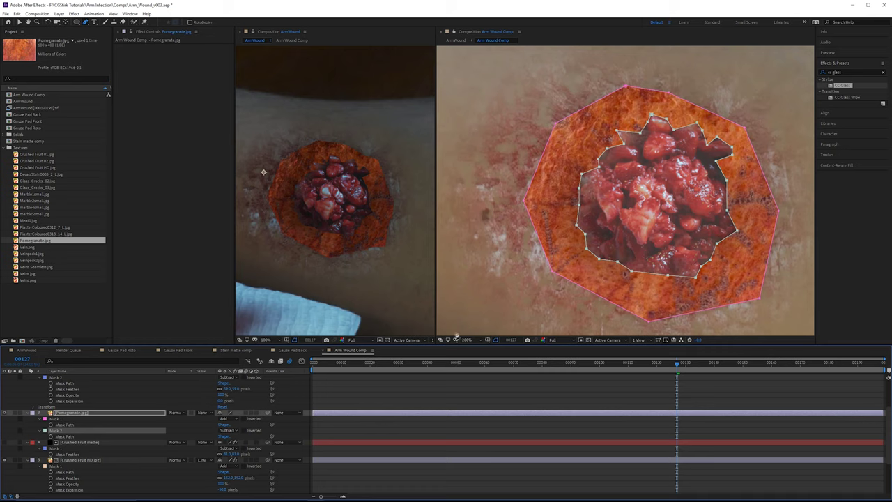
- Feather the Pomegranate.jpg layer's outer mask to about 76 pixels and pull its top points inward toward the wound
click(558, 276)
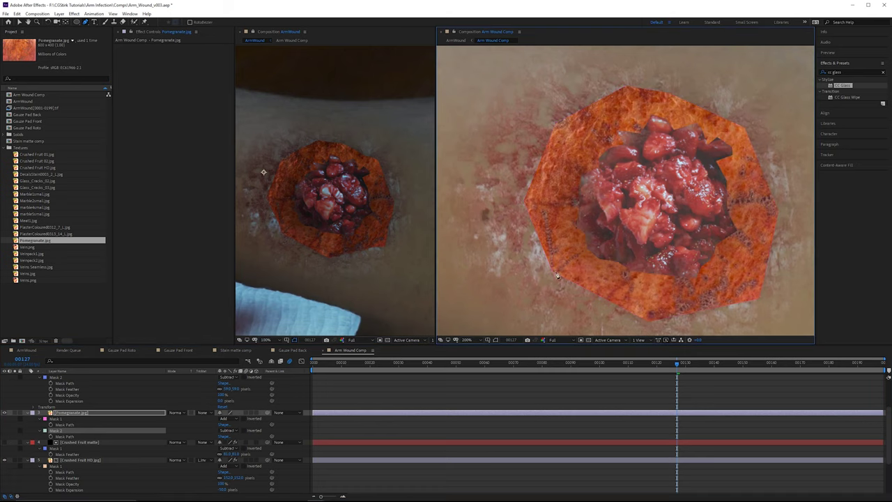
click(79, 424)
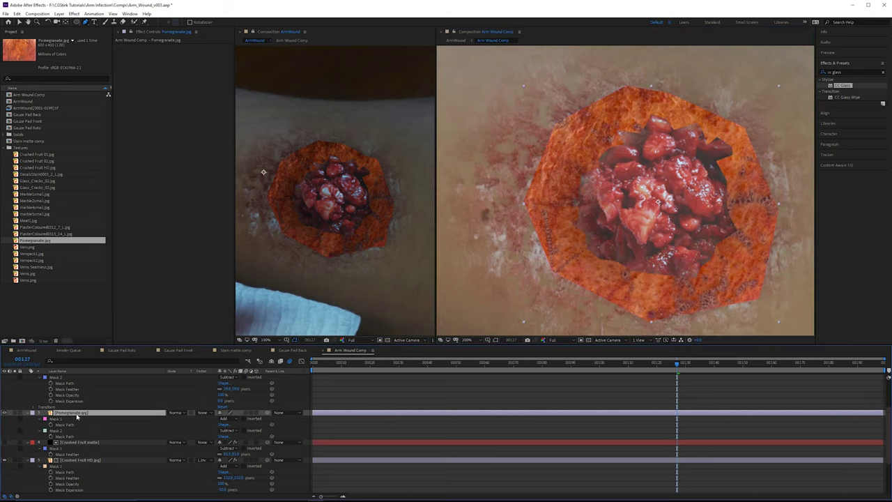
drag(233, 426, 261, 425)
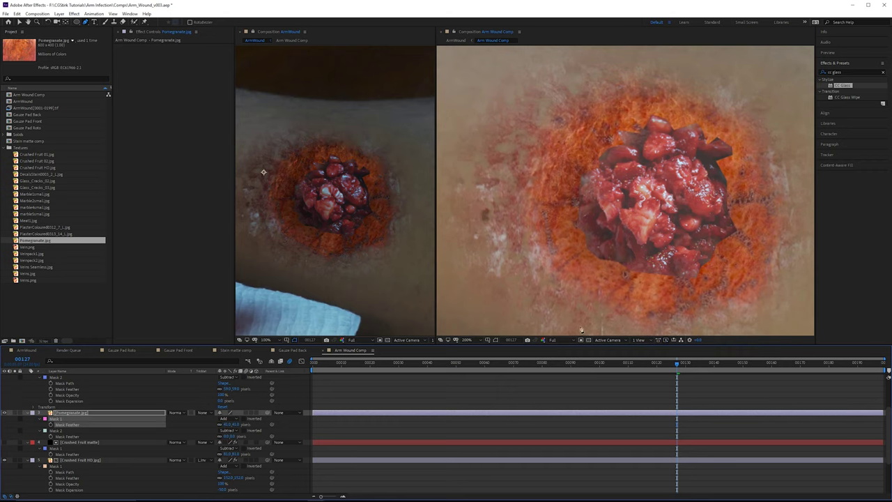
click(492, 339)
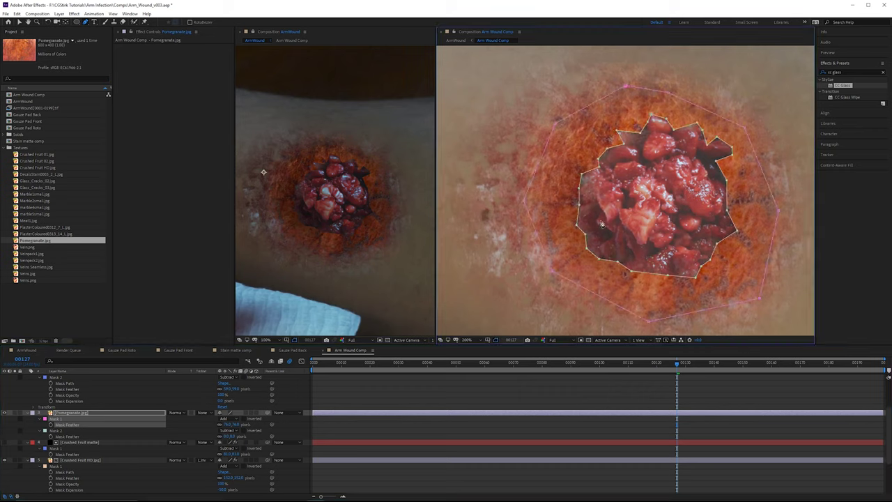
drag(625, 92, 670, 113)
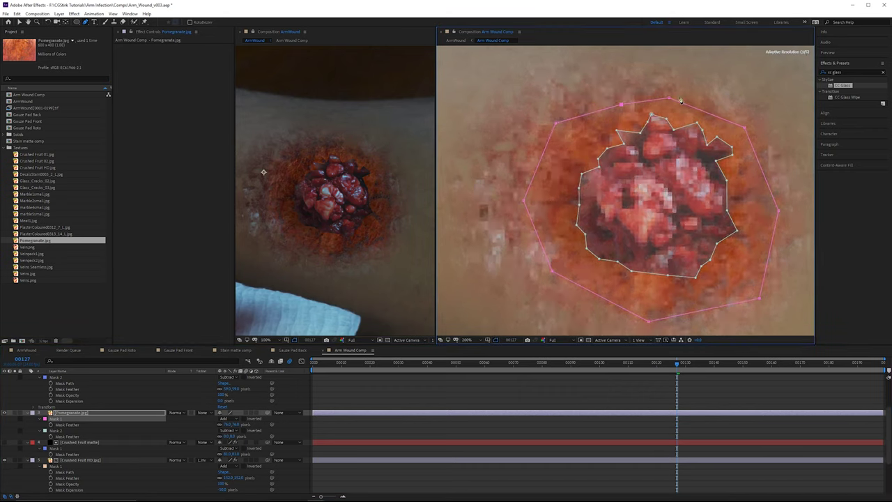
click(496, 341)
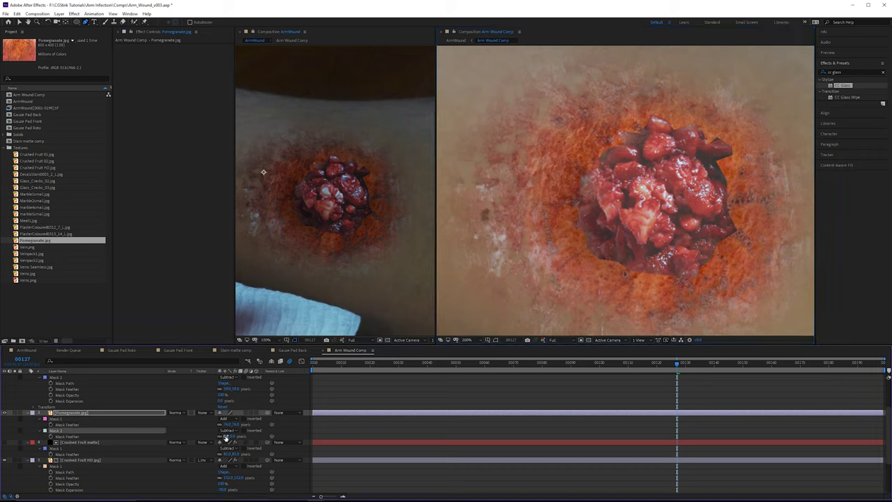
- Feather the inner subtracting mask of the Pomegranate.jpg layer to about 10 pixels
drag(227, 436, 231, 436)
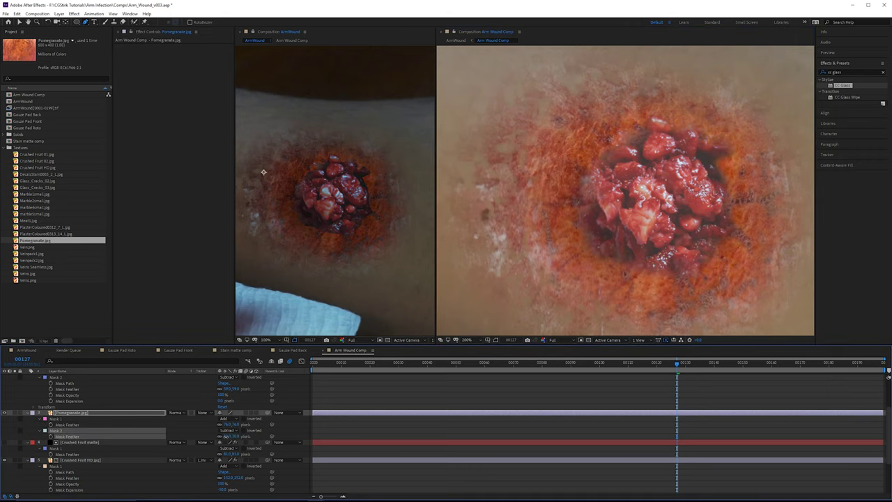
click(230, 436)
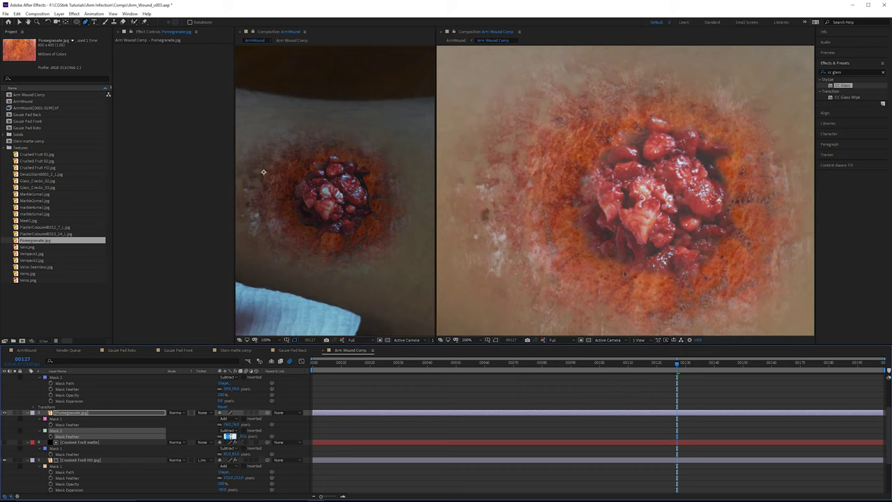
click(160, 480)
- Find the Curves effect and apply it to the Pomegranate.jpg layer
click(88, 414)
click(843, 72)
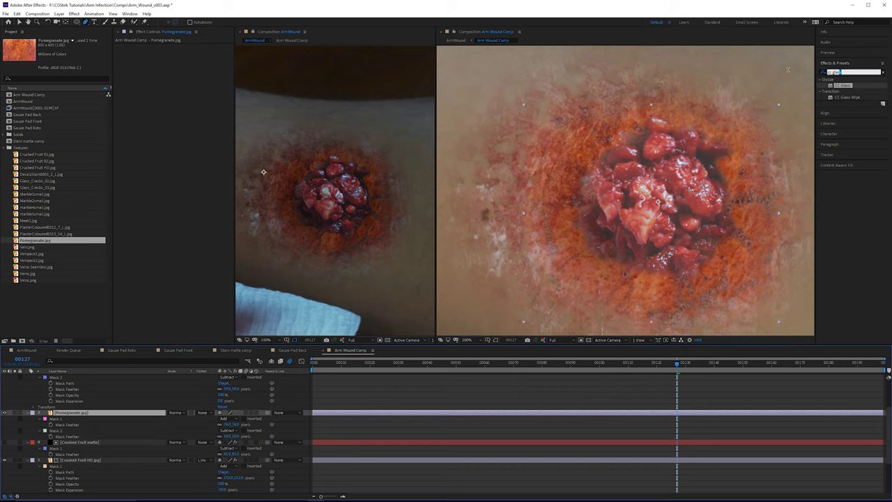
text(curves)
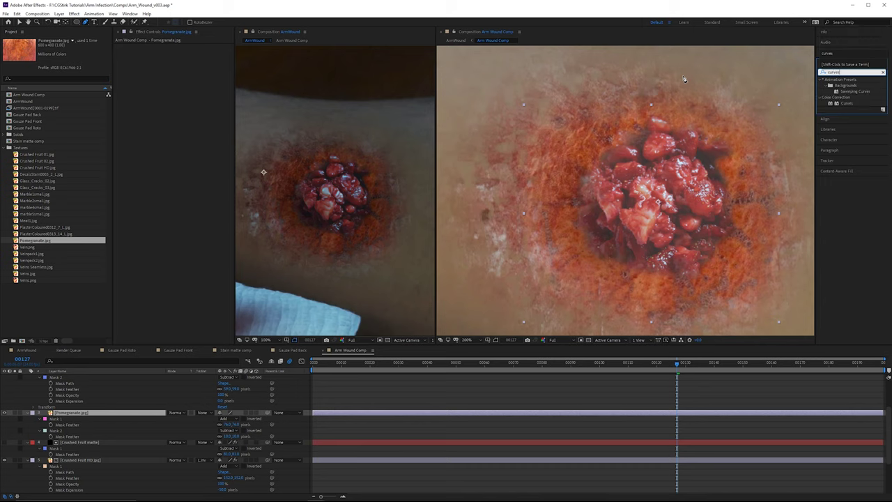
double_click(845, 103)
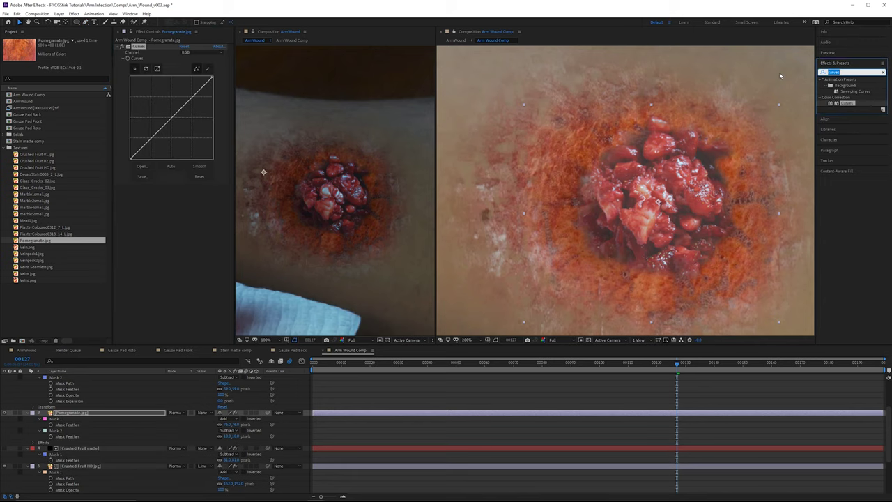
- Add a Hue/Saturation effect above Curves on the Pomegranate.jpg layer and lower Master Saturation to about -22
text(hue)
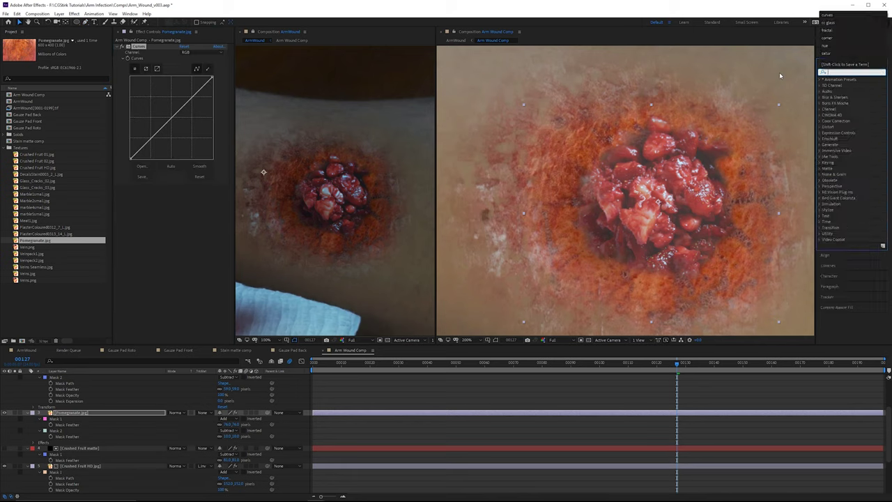
double_click(851, 109)
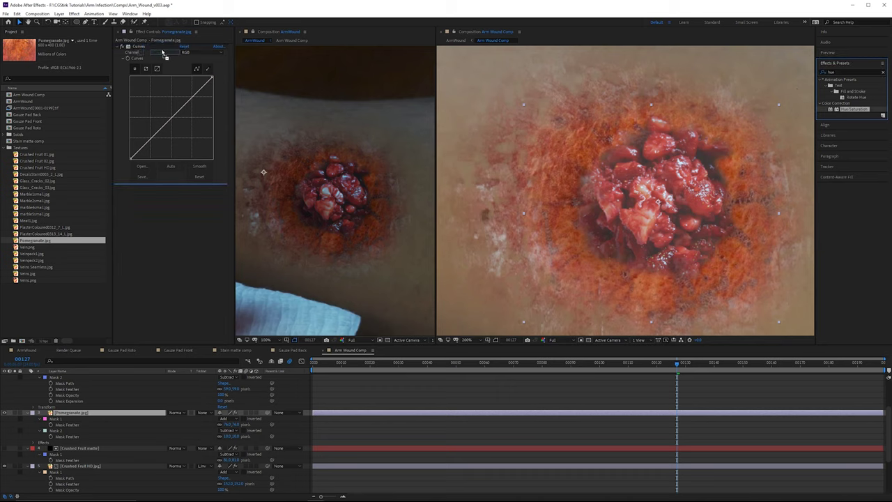
drag(176, 110, 164, 110)
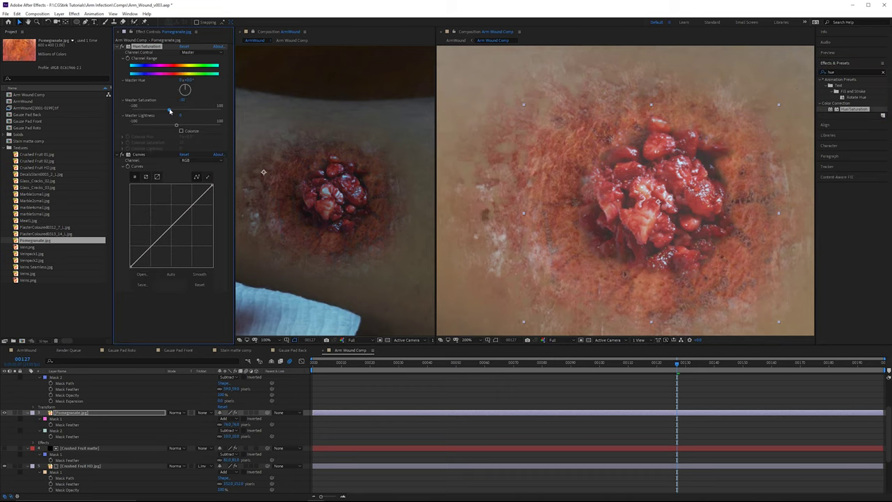
- Raise the midtones of the Blue channel in the Pomegranate.jpg layer's Curves effect
click(199, 160)
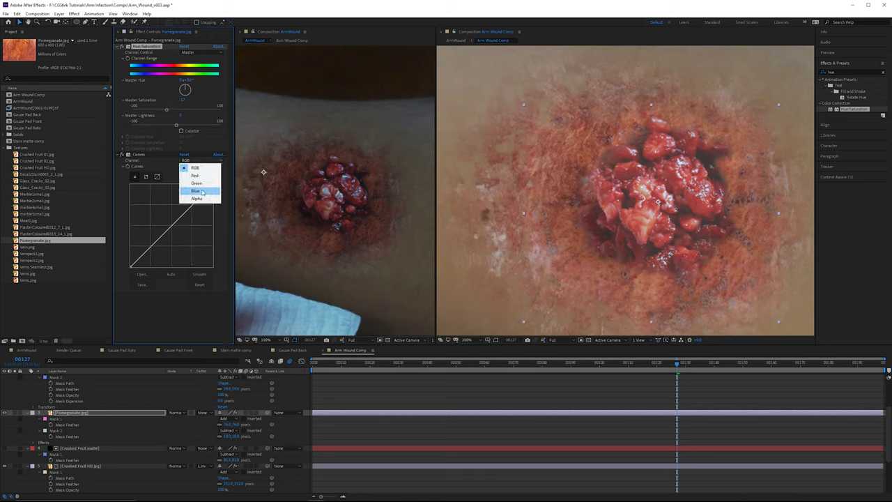
click(202, 192)
drag(171, 224, 166, 218)
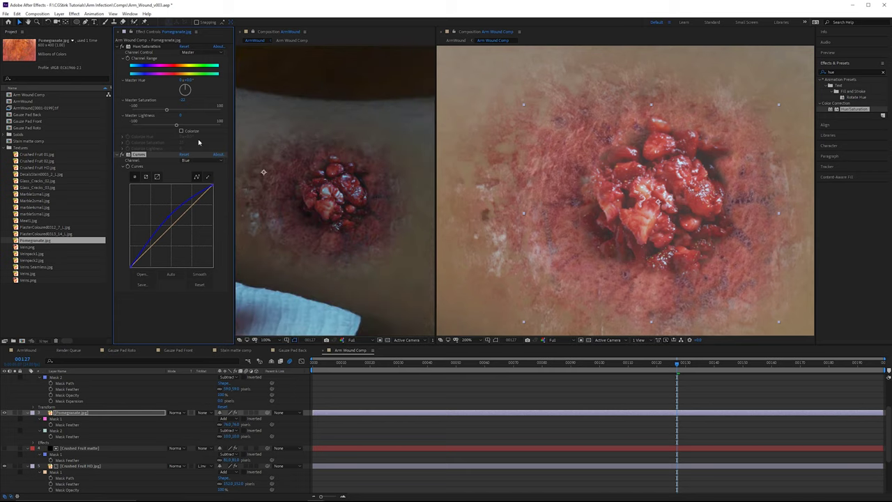
- Lower the midtones of the Red channel in the Curves effect and check the color blend around the wound
click(199, 160)
click(201, 176)
mouse_move(177, 219)
mouse_down()
mouse_move(195, 232)
mouse_move(178, 223)
mouse_up()
scroll(341, 211, up, 1)
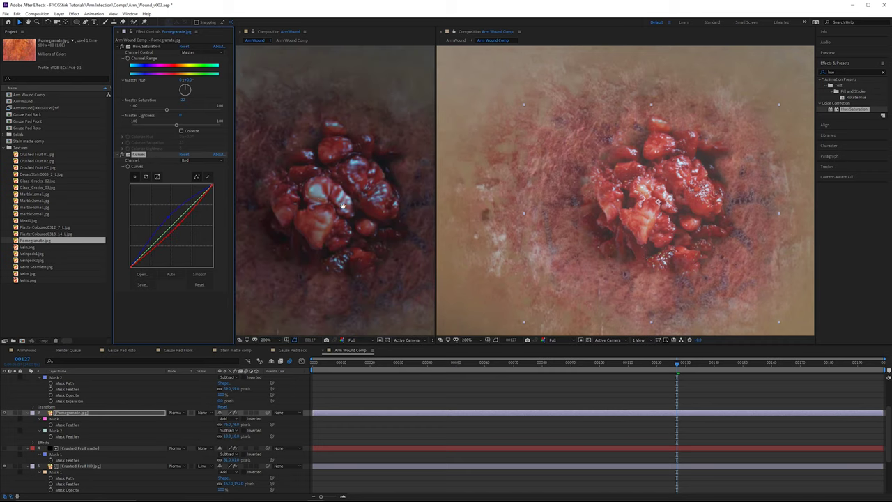
drag(342, 206, 290, 182)
drag(179, 225, 182, 228)
scroll(606, 107, down, 1)
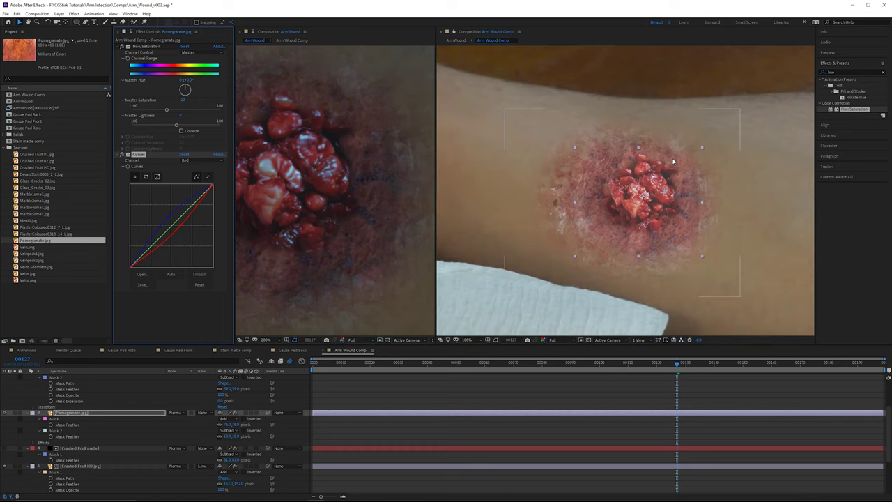
scroll(666, 161, up, 1)
drag(705, 196, 675, 184)
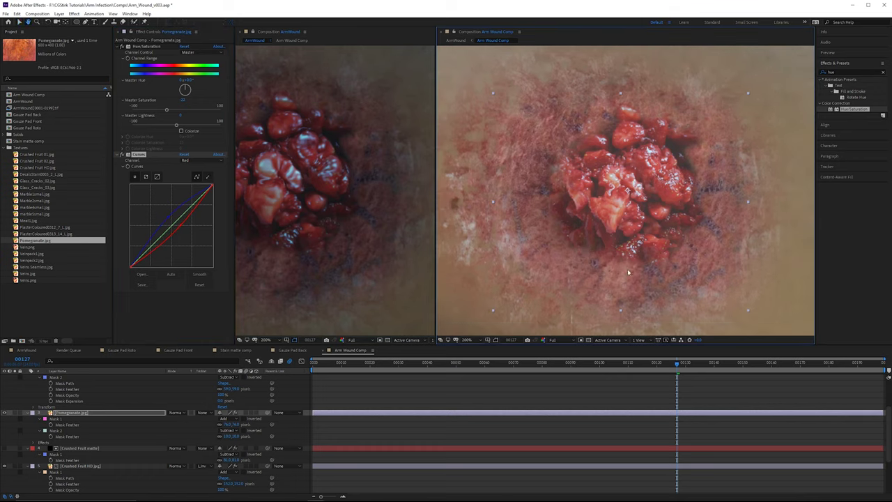
- Create a black solid named "Pomegranate matte" directly above the Pomegranate.jpg layer
click(128, 413)
click(60, 13)
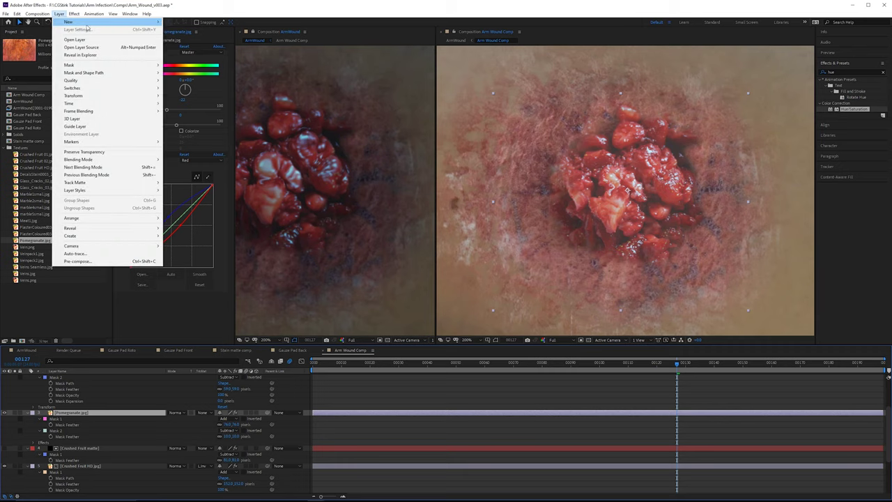
mouse_move(87, 20)
click(202, 35)
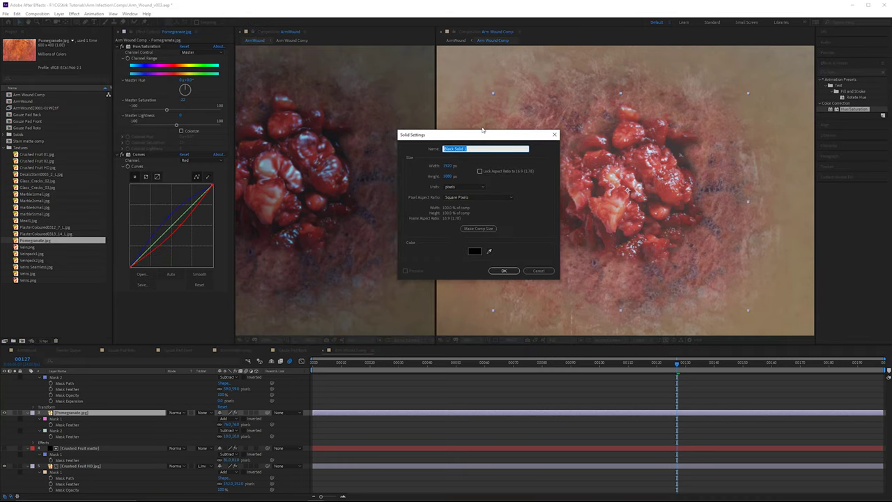
text(Pomegranate matte)
key(Return)
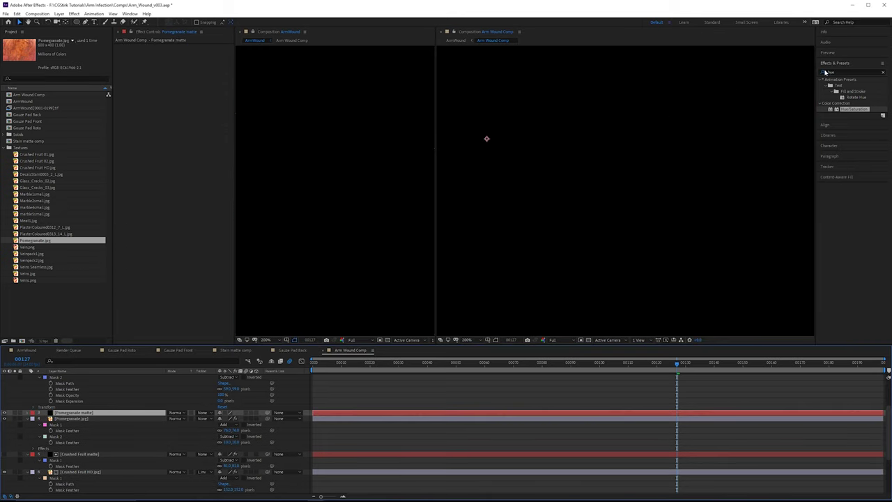
- Search the effects for "fractal" and apply Fractal Noise to the Pomegranate matte solid
click(826, 73)
text(fratc)
key(BackSpace)
key(BackSpace)
key(BackSpace)
key(BackSpace)
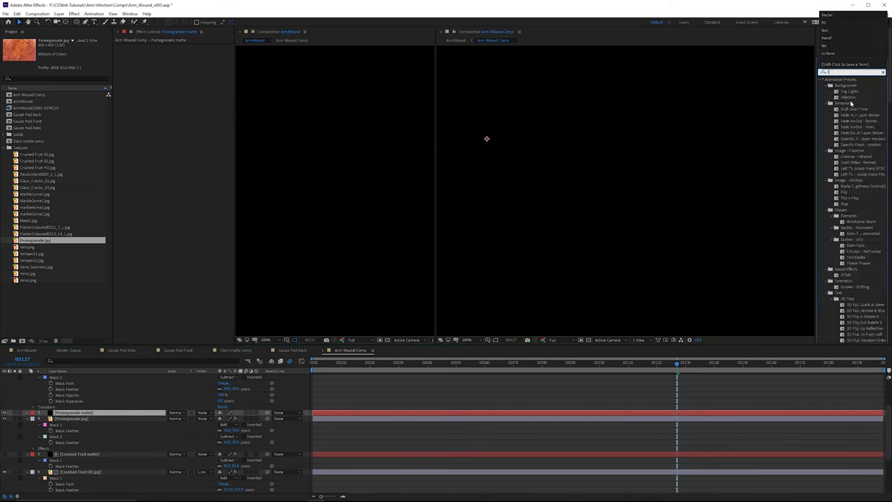
text(fractal)
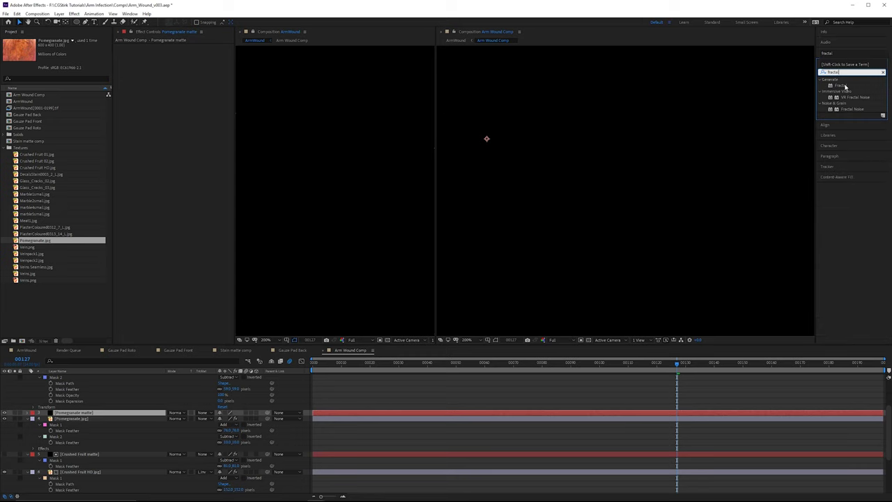
drag(850, 110, 339, 144)
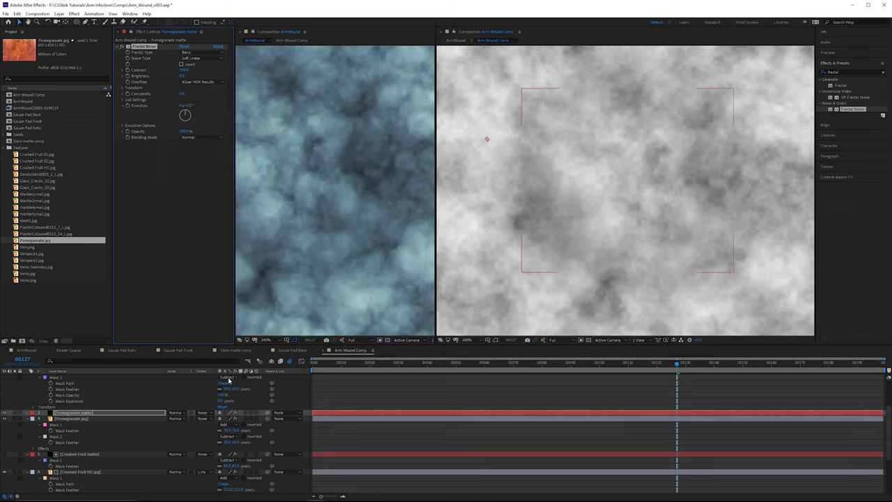
- Reduce the Scale in the Fractal Noise transform settings to make the noise pattern much finer
scroll(602, 224, down, 2)
scroll(680, 223, up, 1)
click(123, 88)
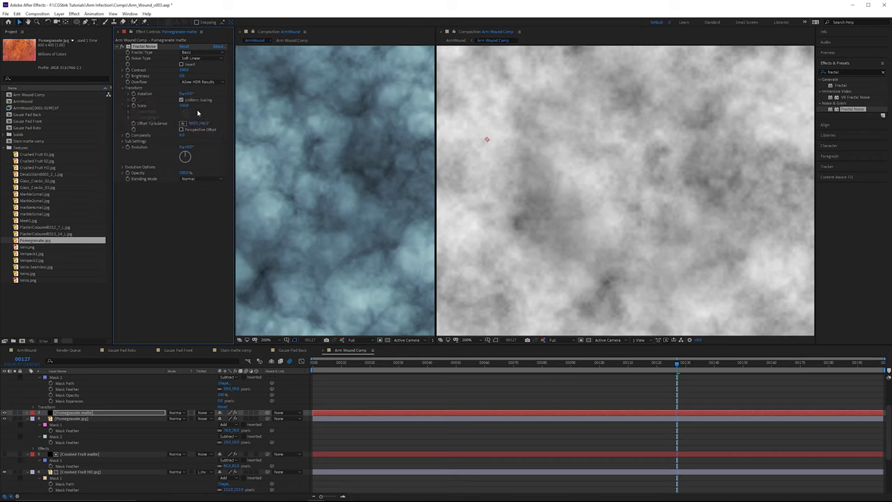
click(129, 106)
drag(185, 106, 156, 111)
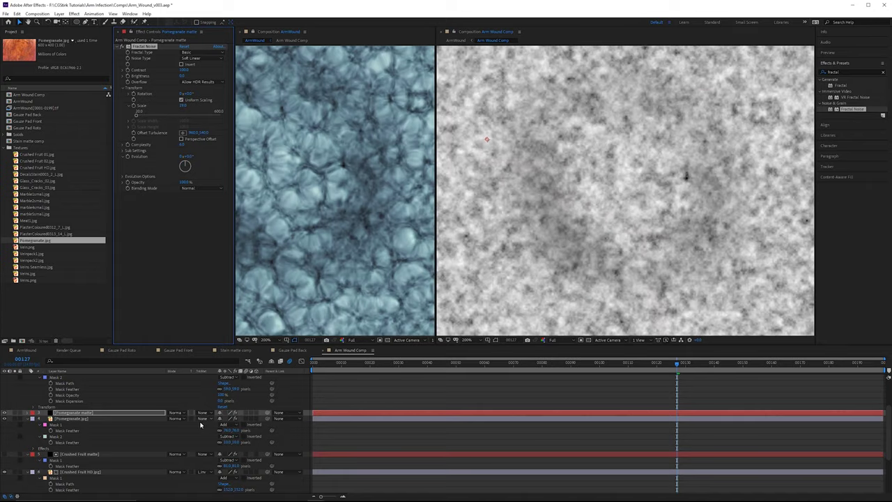
- Set the track matte of the Pomegranate.jpg layer to Luma Matte using the Pomegranate matte solid
click(170, 421)
click(202, 419)
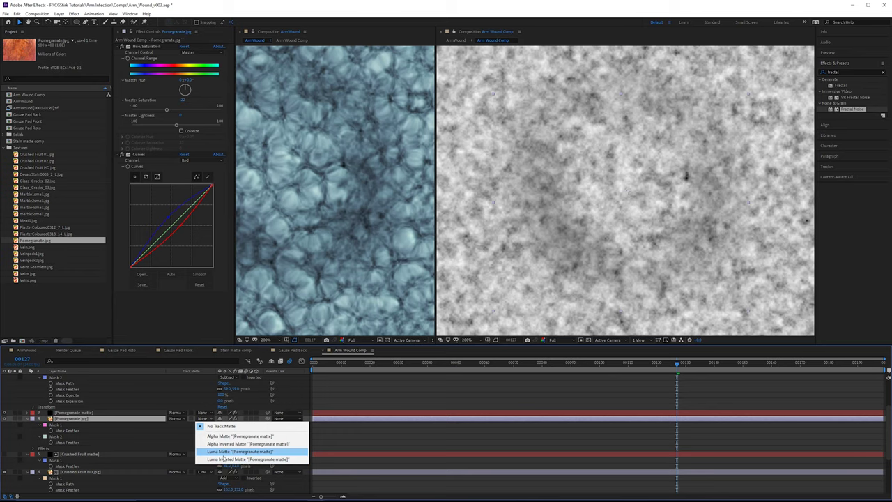
click(235, 451)
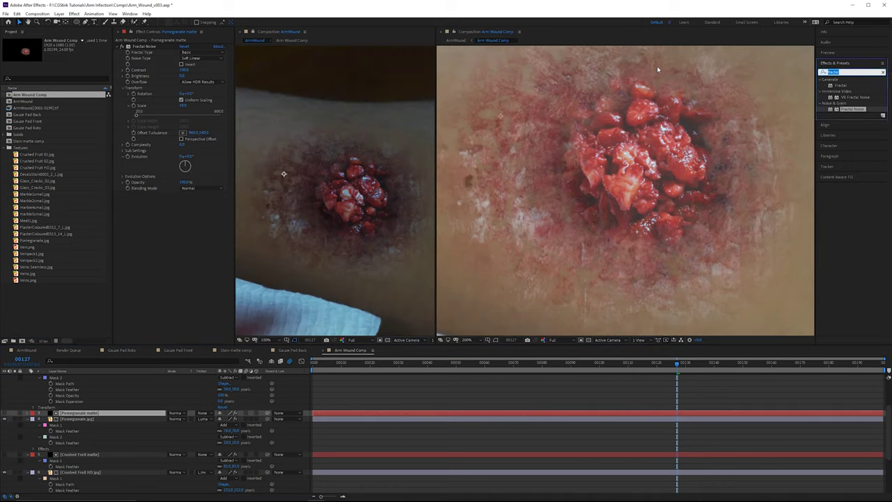
- Search the effects for "curves", apply Curves to the Pomegranate matte, and crush the noise's blacks by shifting the black point inward
text(curves)
drag(846, 103, 168, 195)
drag(131, 306, 151, 311)
scroll(364, 196, up, 1)
drag(415, 208, 381, 219)
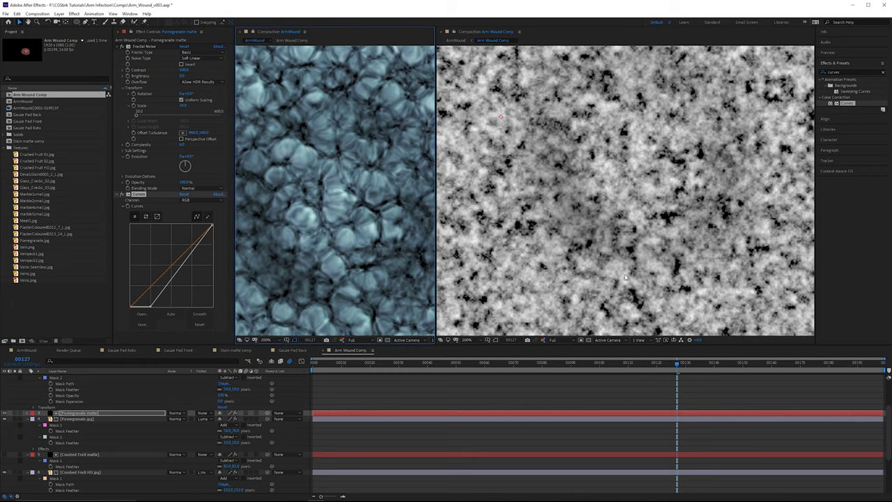
- Try the Smeary and Subscale fractal types in the Pomegranate matte's Fractal Noise effect
click(187, 52)
click(197, 128)
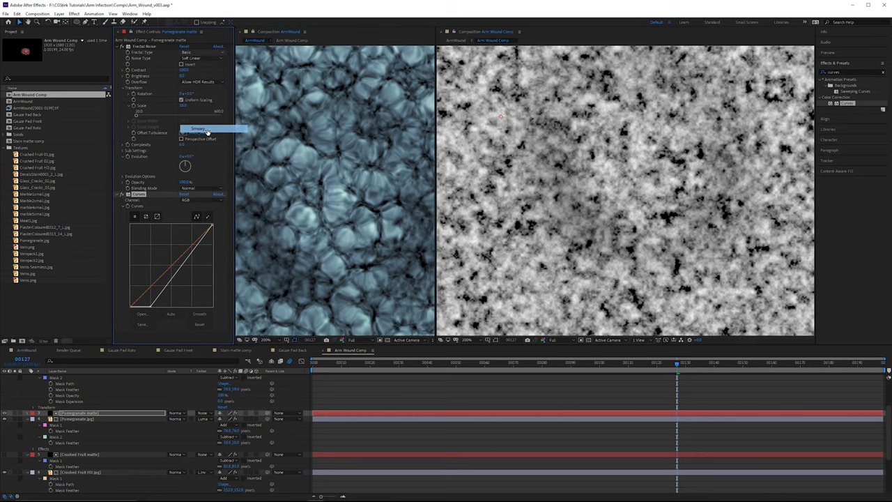
scroll(346, 223, down, 1)
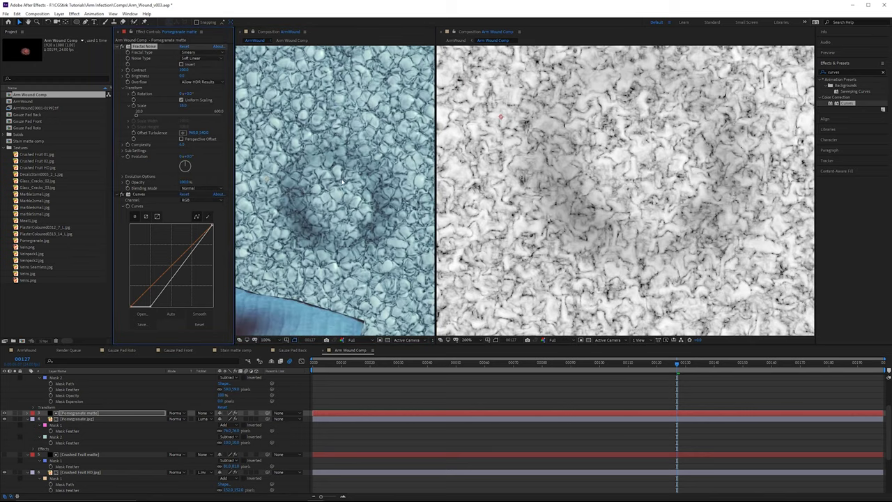
click(203, 176)
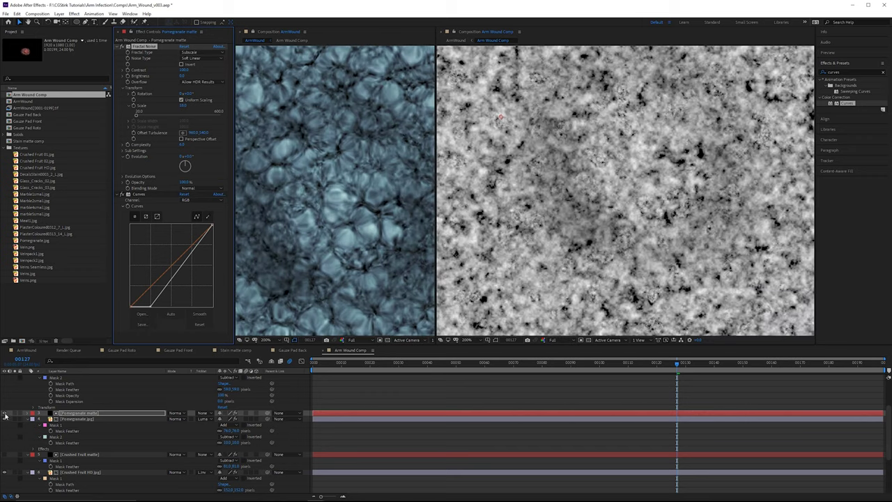
- Steepen the Pomegranate matte's RGB curve for stronger noise contrast and hide the matte to check the wound
click(4, 414)
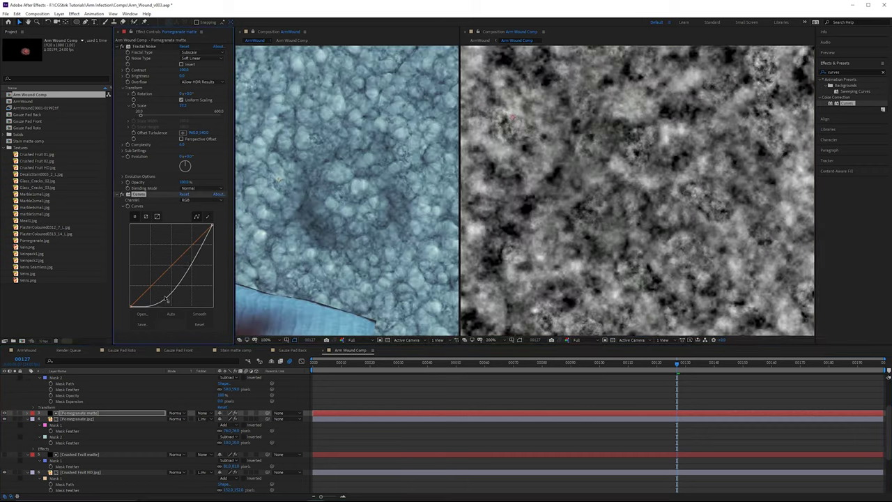
drag(183, 255, 174, 264)
click(4, 414)
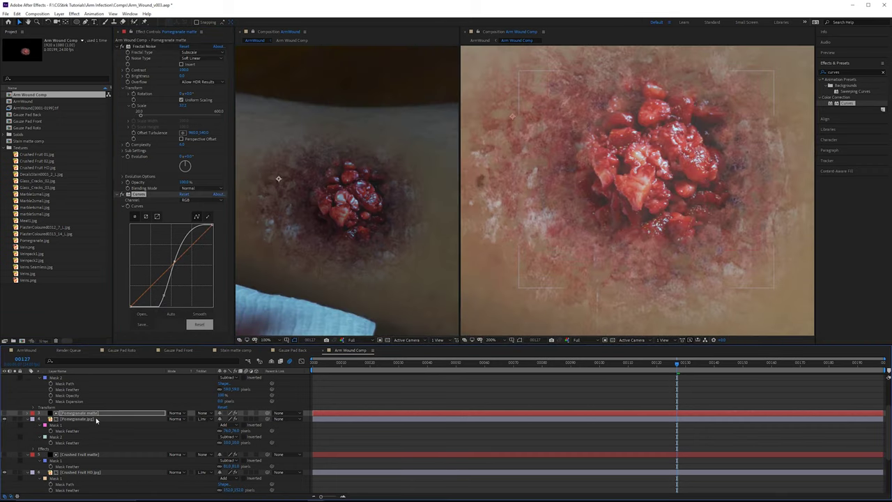
- Try the Strings fractal type on the Pomegranate matte and inspect the wound's edges up close
click(201, 52)
click(206, 182)
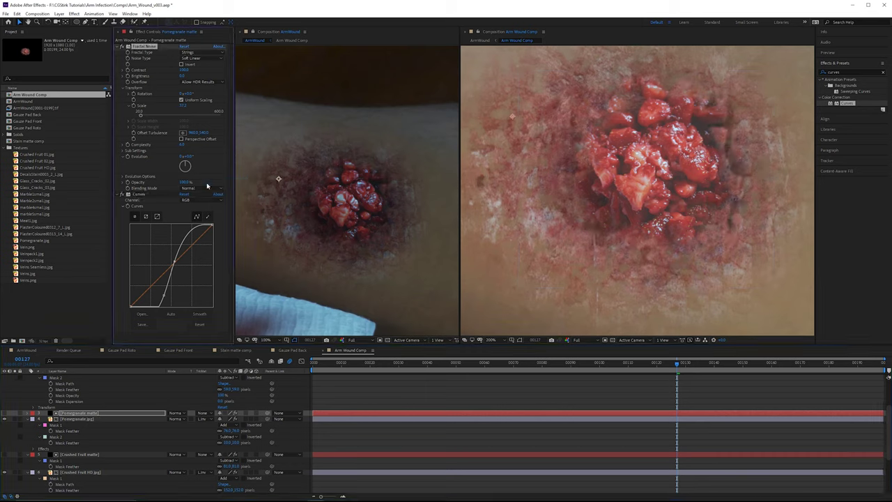
scroll(388, 180, up, 1)
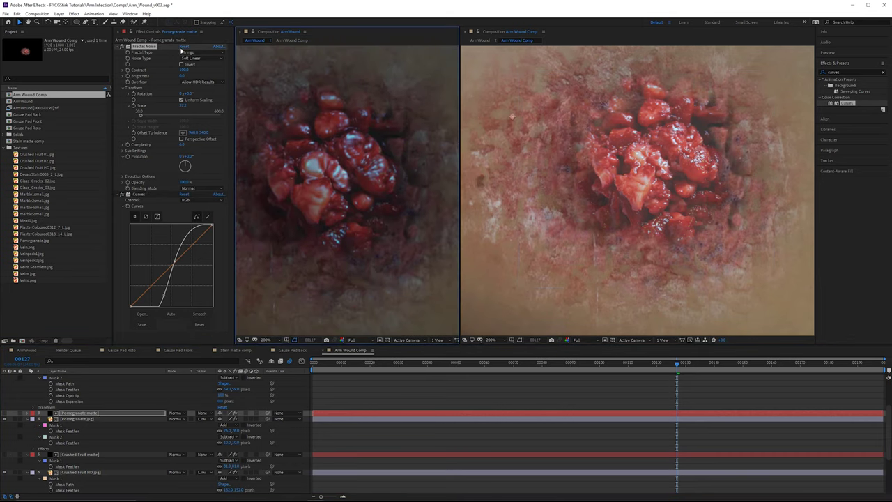
click(183, 53)
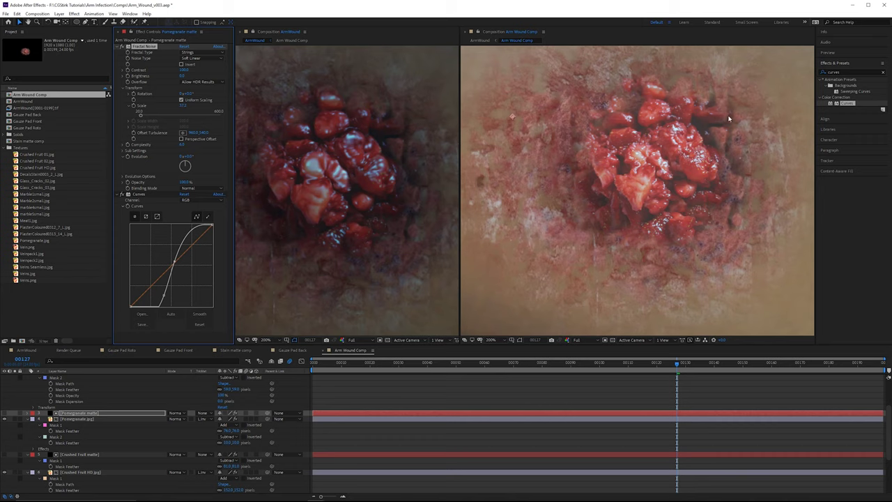
drag(326, 145, 348, 142)
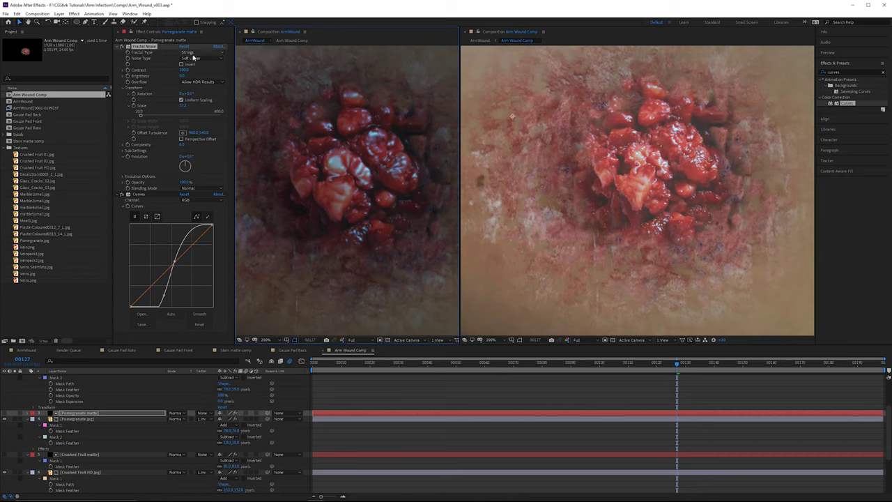
- Try the Terrain and Threads fractal types on the Pomegranate matte, and settle on Dynamic as the Fractal Type
click(202, 52)
click(205, 160)
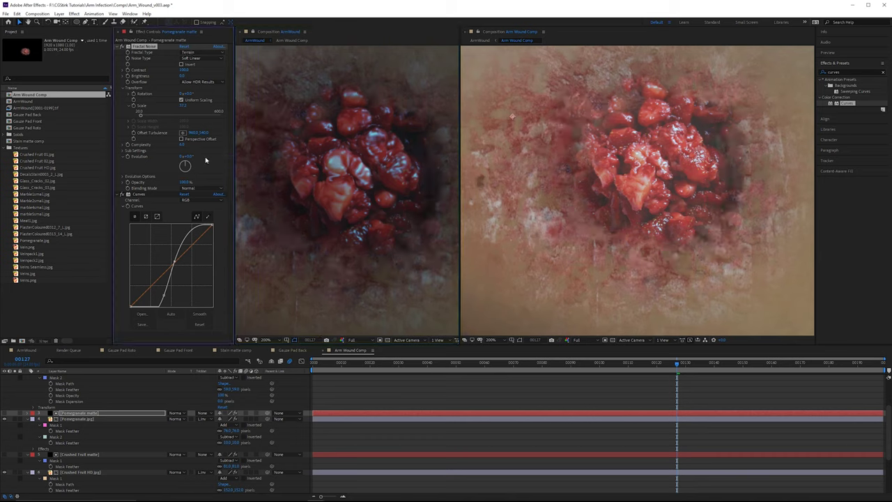
click(202, 53)
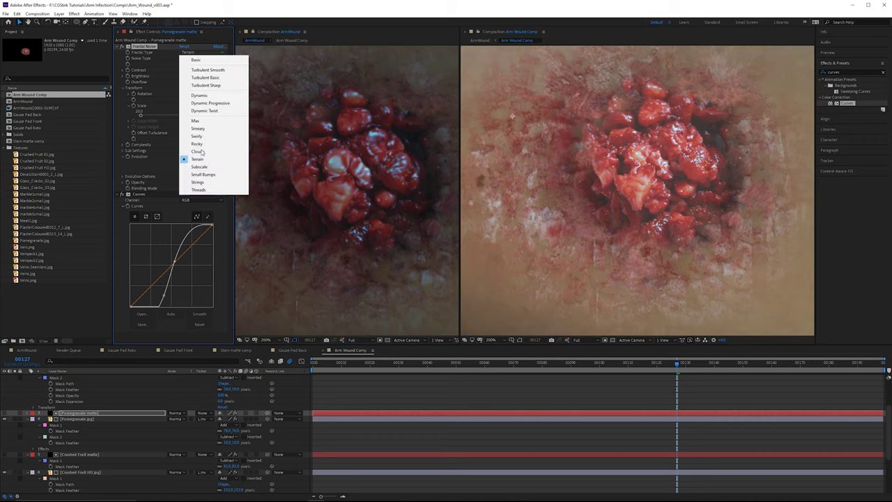
click(205, 190)
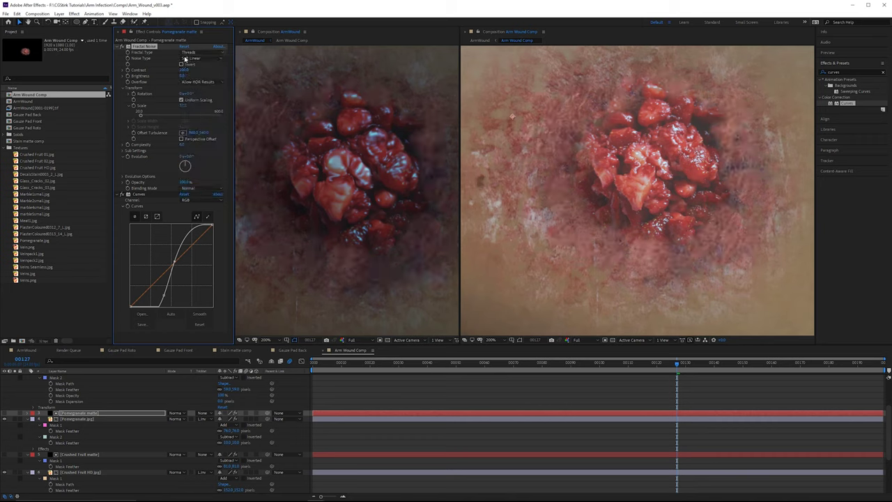
click(202, 53)
click(201, 183)
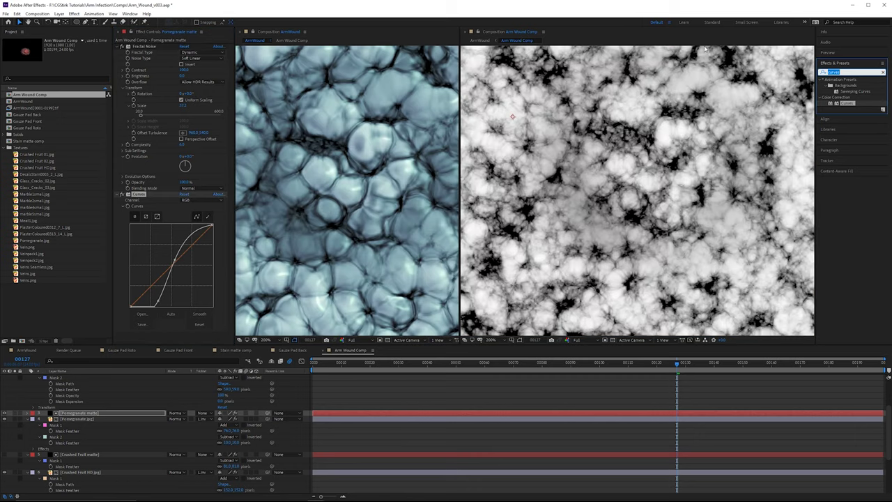
- Search the effects for "vector", place CC Vector Blur between Fractal Noise and Curves on the Pomegranate matte, and lower its Amount
text(vector)
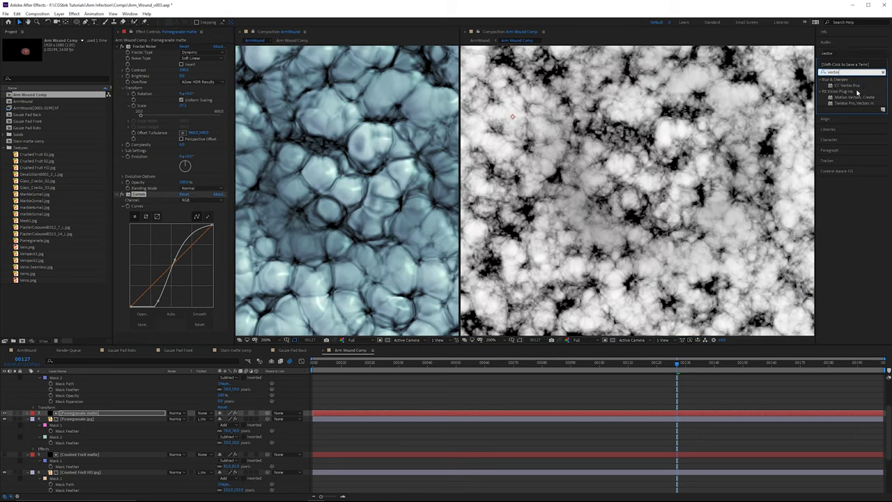
drag(846, 85, 189, 194)
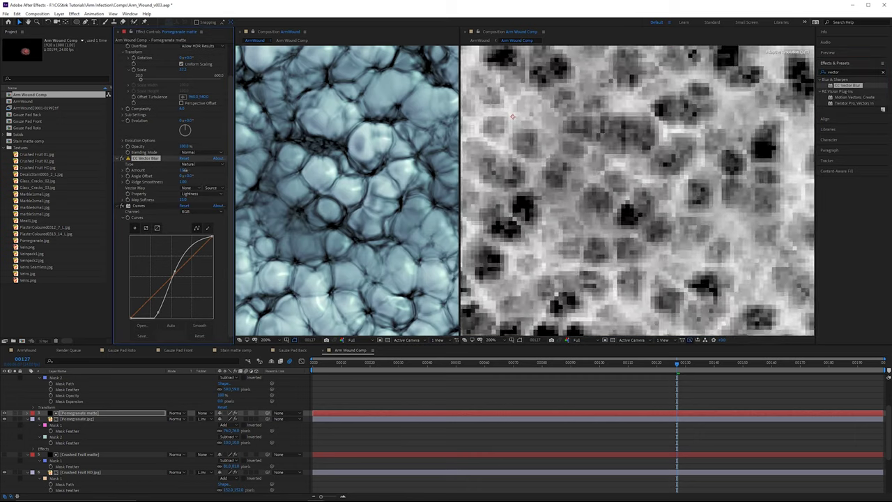
click(5, 413)
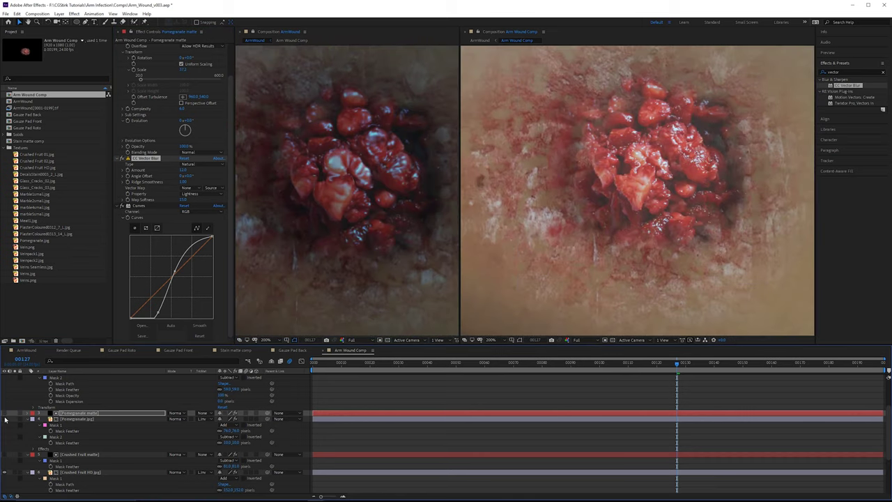
mouse_move(183, 170)
mouse_down()
mouse_move(194, 170)
mouse_move(103, 172)
mouse_move(179, 182)
mouse_up()
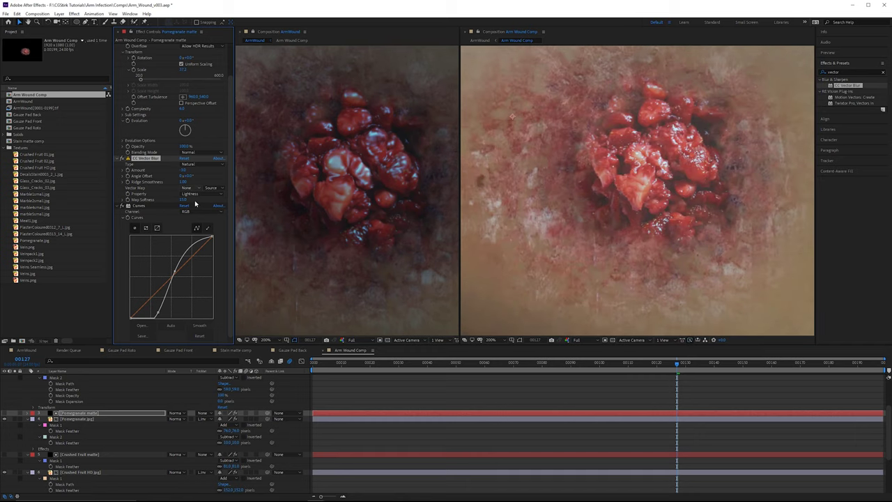
- Set the Pomegranate.jpg track matte back to Luma Matte and raise the contrast of the matte's Curves
click(4, 413)
click(5, 414)
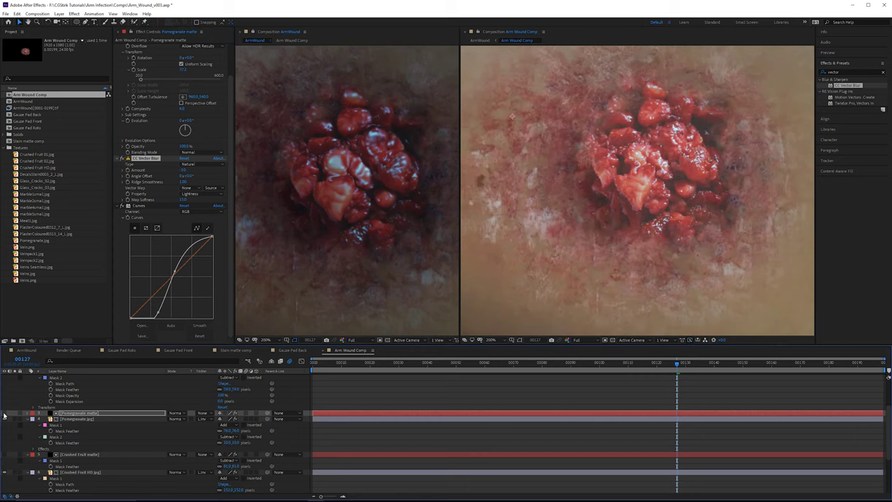
click(4, 413)
click(4, 413)
click(206, 419)
click(212, 453)
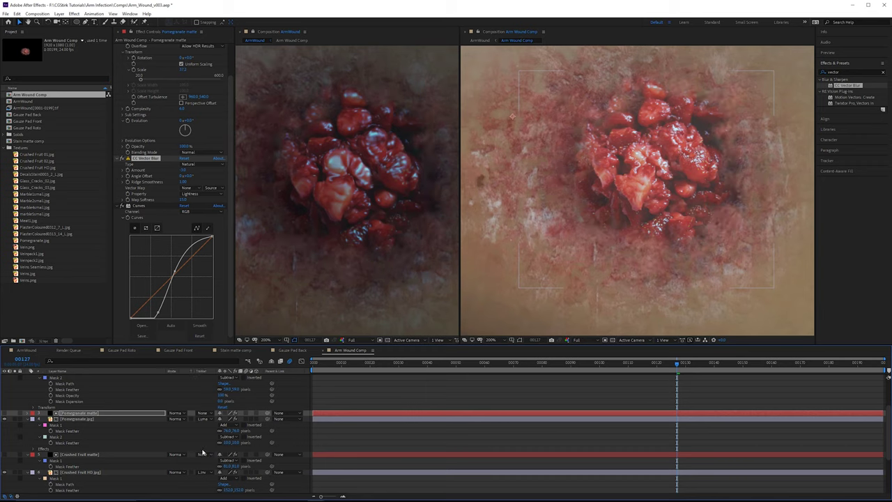
drag(174, 276, 181, 260)
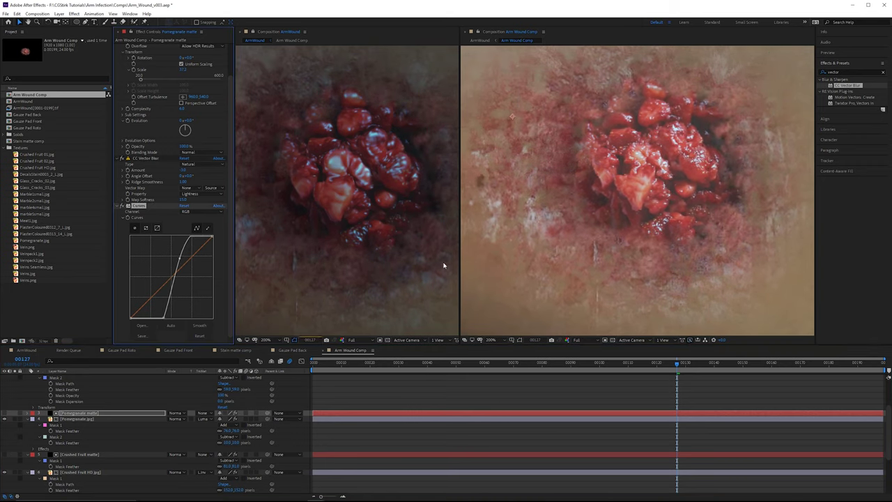
- Shape the RGB curve of the Pomegranate.jpg layer to darken its shadows and check the wound in both viewers
key(ctrl+Down)
drag(322, 267, 239, 272)
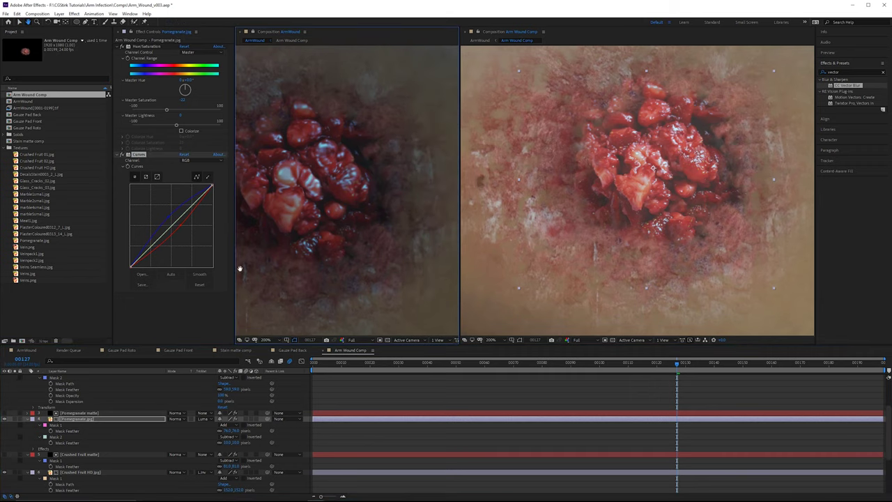
drag(158, 237, 180, 220)
drag(397, 269, 440, 261)
drag(677, 258, 625, 253)
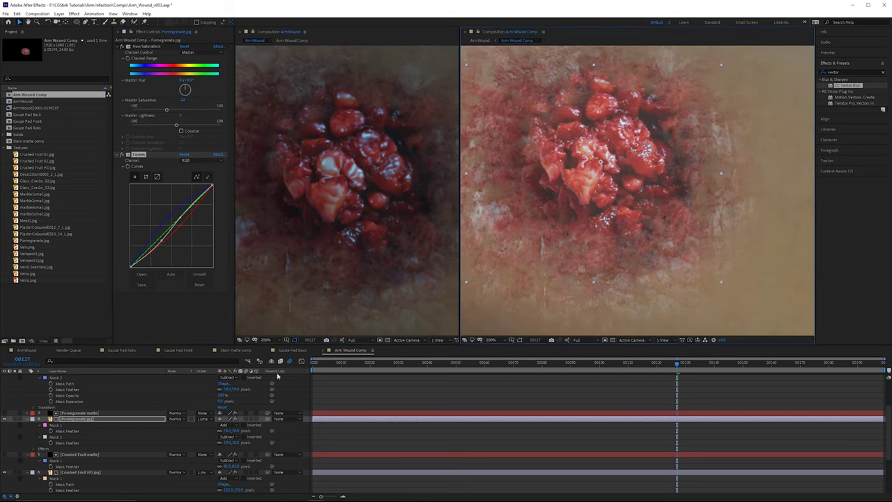
- Try a larger Mask Feather on the Base Texture layer's mask and undo the change
scroll(84, 465, down, 3)
click(98, 450)
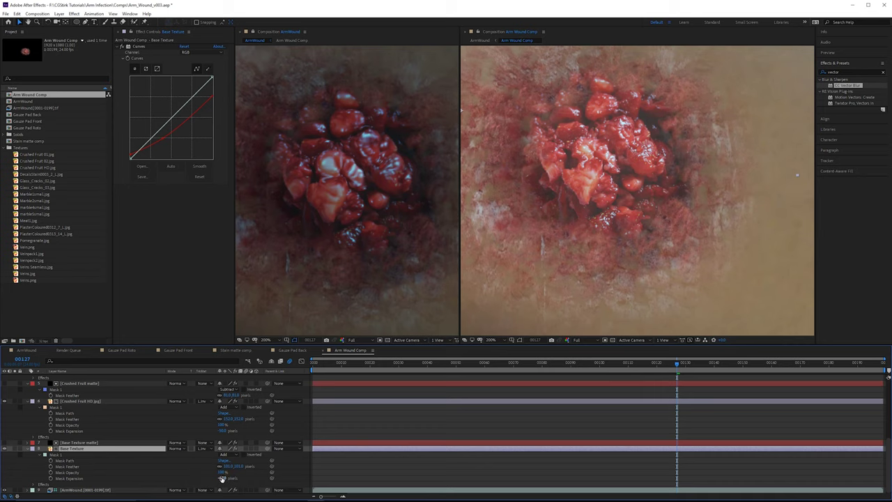
drag(230, 466, 246, 467)
click(137, 448)
scroll(551, 315, down, 1)
key(ctrl+z)
drag(384, 251, 319, 193)
scroll(329, 196, down, 1)
scroll(377, 204, up, 1)
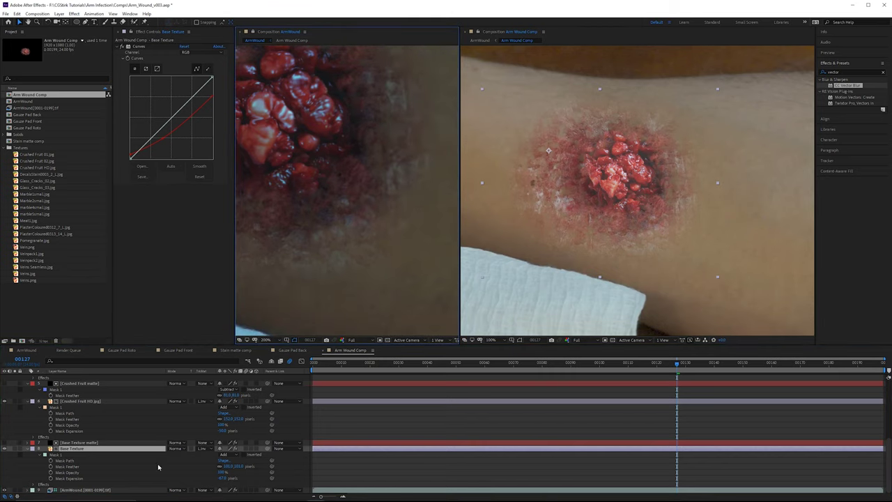
- Lower the Mask Expansion of the Base Texture mask to shrink the texture around the wound, and widen the ArmWound viewer
drag(221, 479, 207, 482)
scroll(320, 254, down, 1)
scroll(384, 249, up, 1)
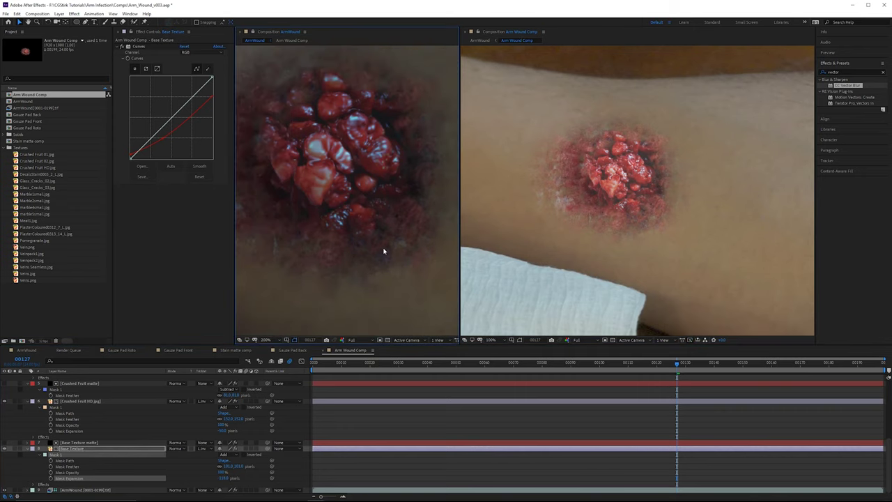
scroll(342, 263, up, 1)
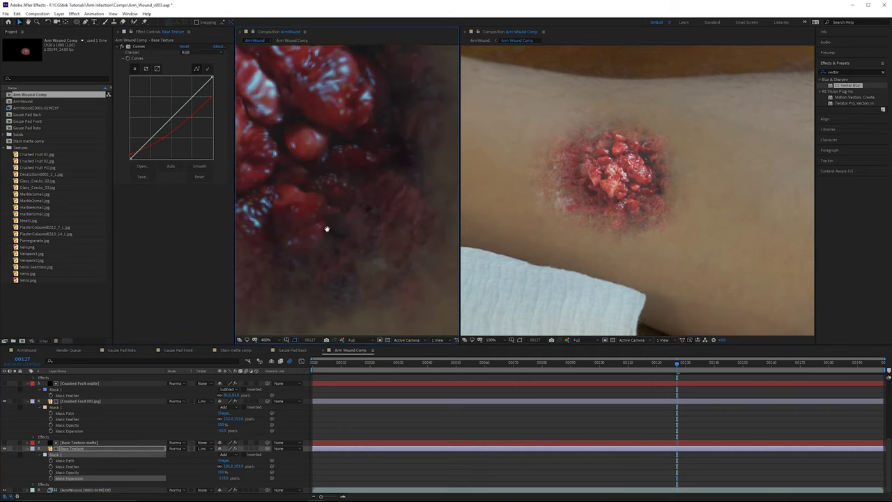
drag(462, 186, 494, 186)
scroll(390, 266, down, 1)
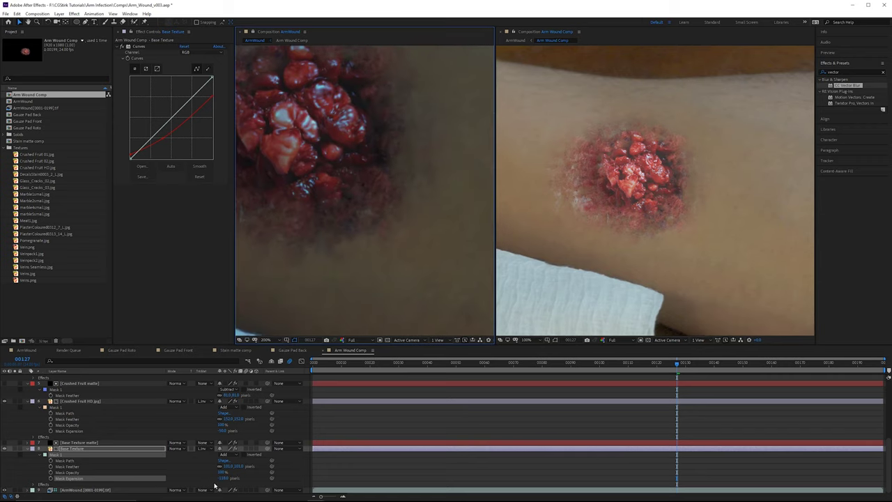
- Increase the Mask Feather of the Base Texture mask to about 179 pixels and check the softened wound edges
drag(231, 465, 297, 465)
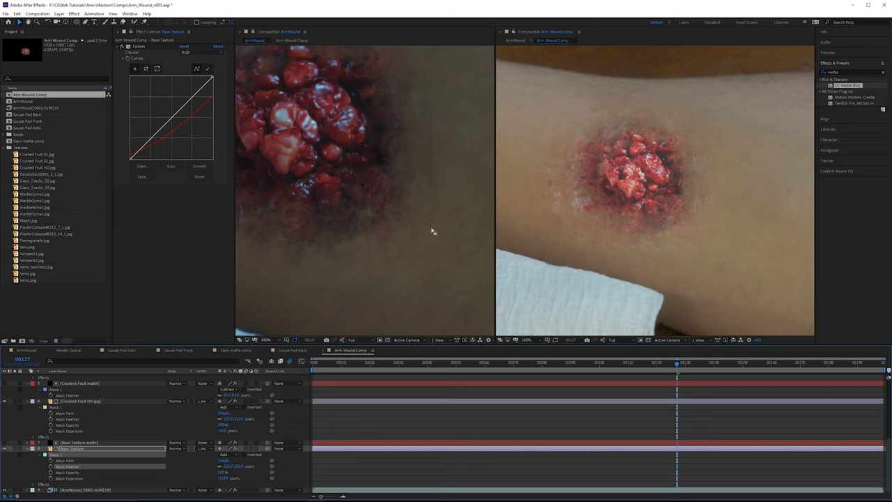
drag(400, 202, 374, 267)
drag(382, 146, 459, 190)
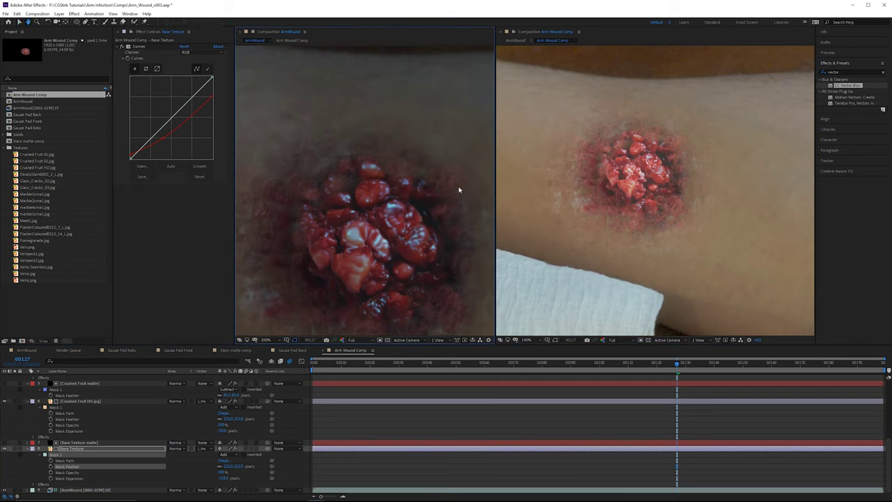
key(v)
drag(226, 467, 216, 472)
key(h)
drag(350, 261, 279, 190)
key(v)
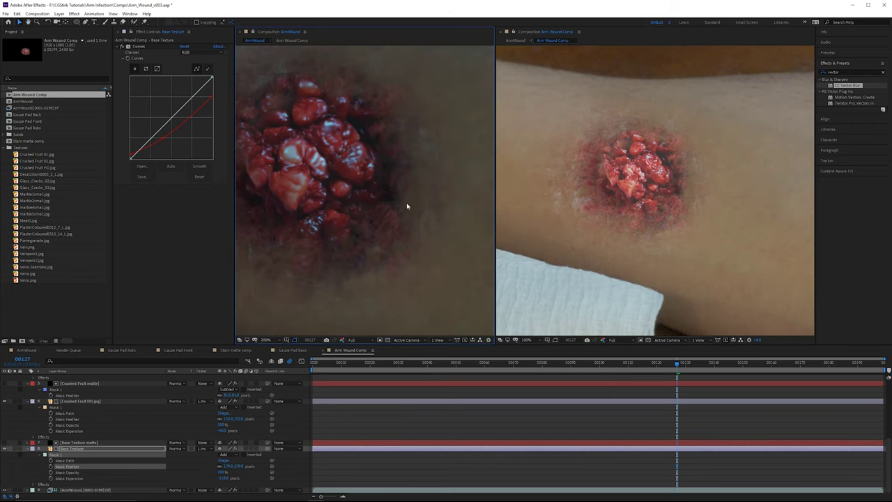
- Set the Mask Expansion of the Base Texture mask to about -99 pixels and check the result on the arm
scroll(329, 162, up, 2)
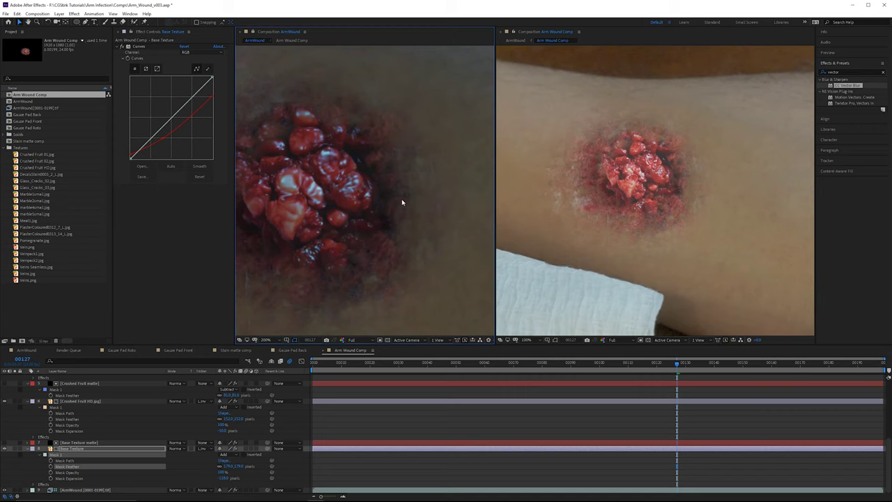
drag(223, 478, 232, 483)
drag(627, 179, 579, 205)
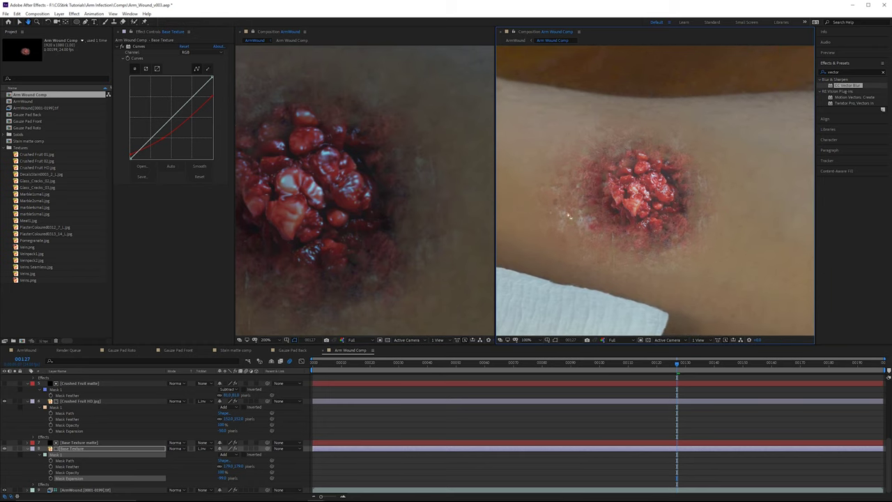
- Slide the Base Texture image inside its mask with the Pan Behind tool to change the texture pattern around the wound
scroll(442, 214, down, 2)
scroll(458, 216, up, 2)
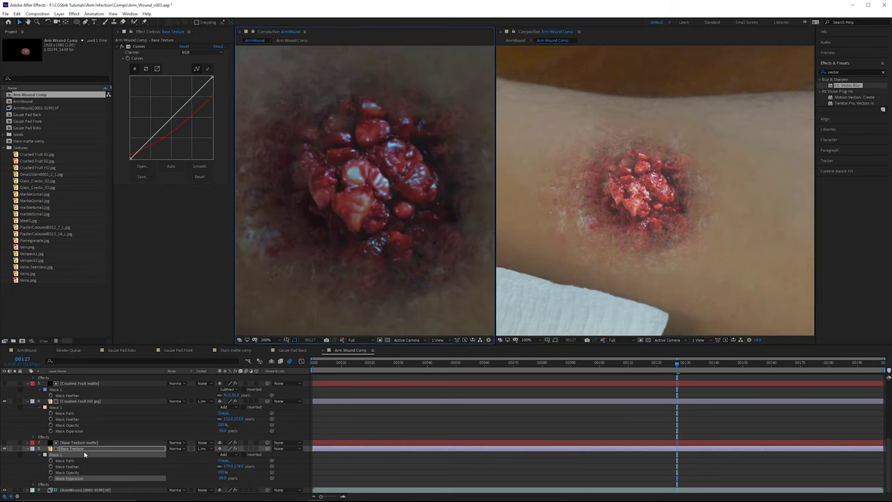
click(82, 449)
click(556, 340)
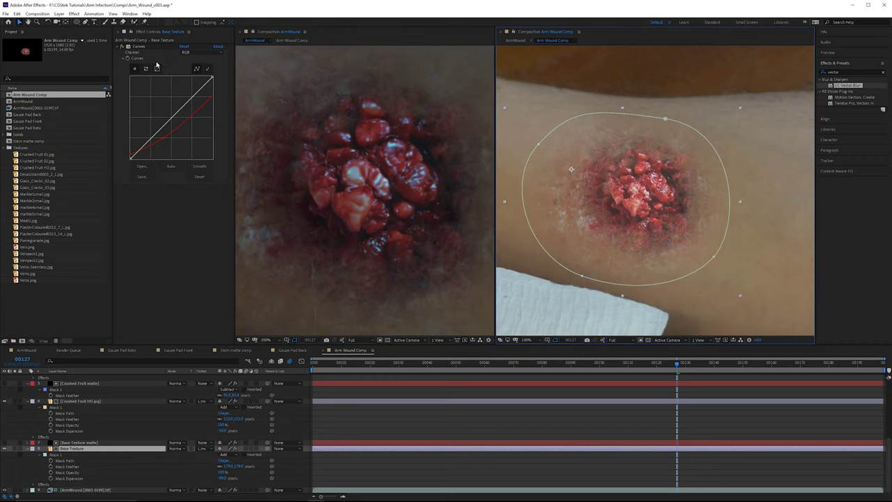
click(66, 22)
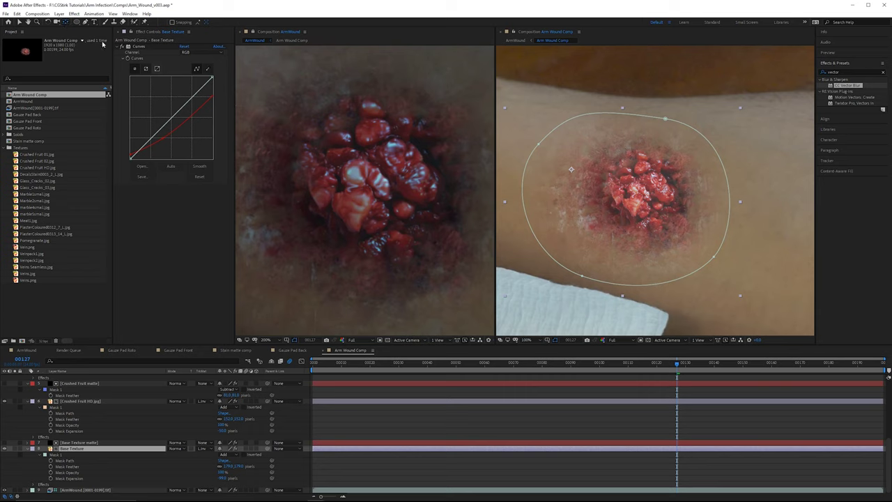
drag(615, 186, 632, 203)
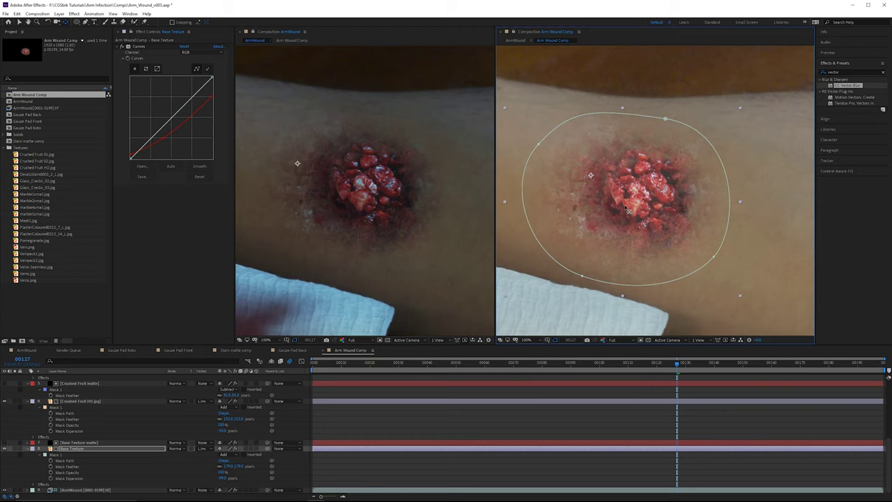
drag(627, 209, 592, 192)
drag(657, 198, 604, 199)
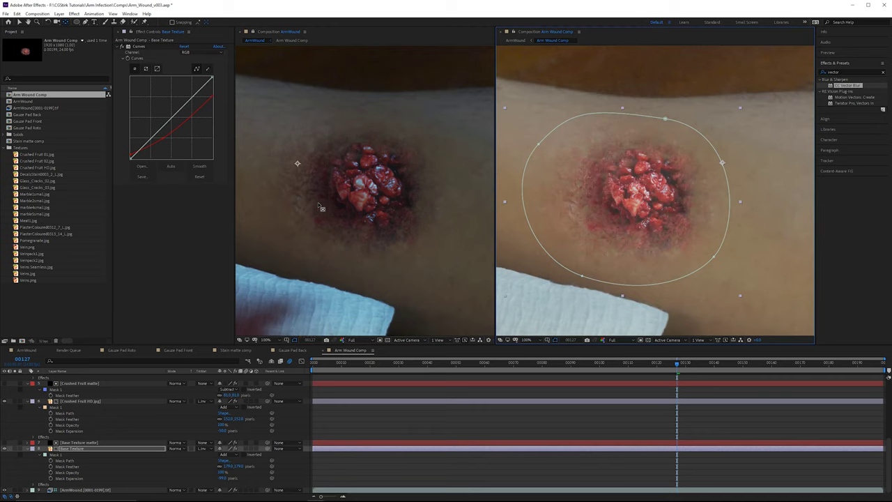
- Examine the repositioned base texture and the wound's blending into the skin at several magnifications in the ArmWound viewer
key(period)
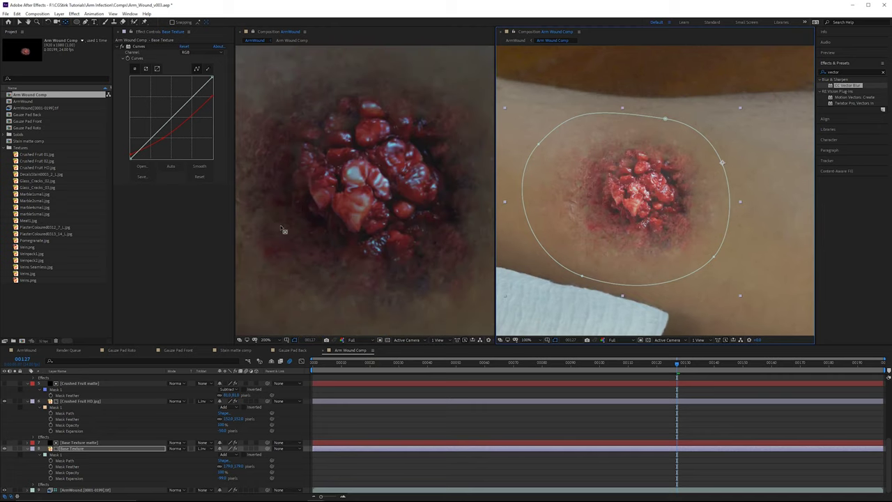
key(period)
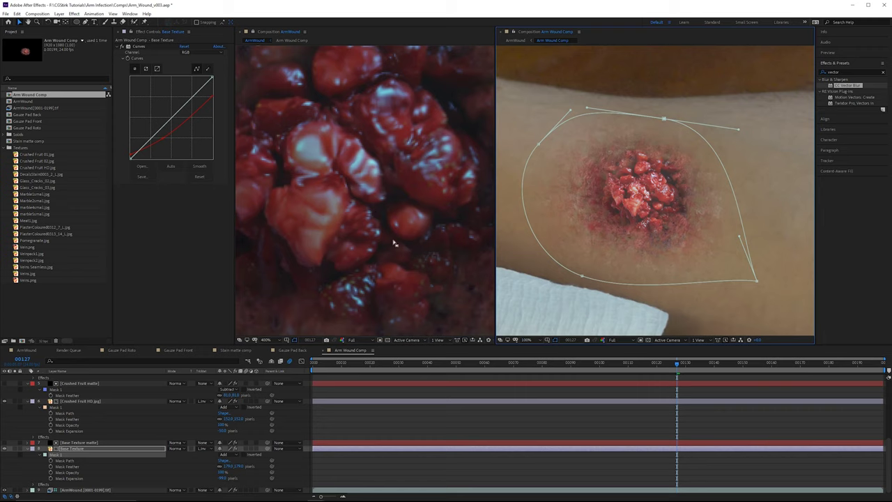
scroll(364, 237, down, 3)
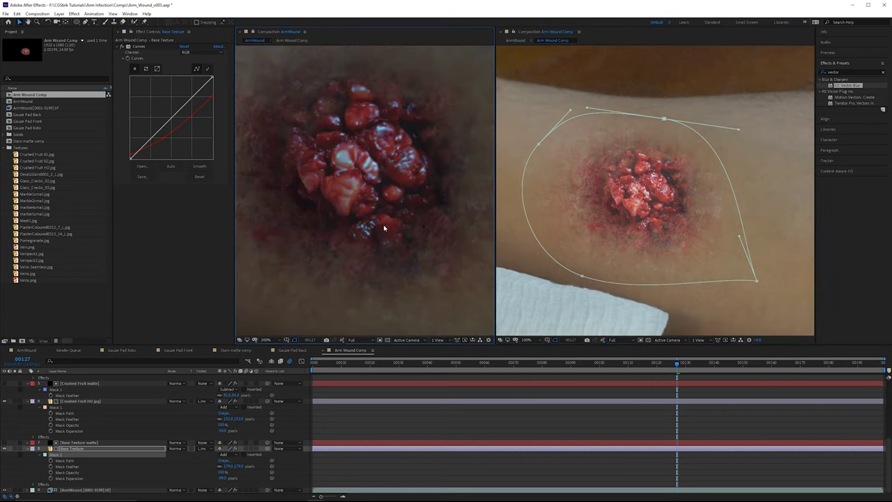
scroll(384, 227, up, 2)
scroll(377, 238, down, 2)
scroll(363, 235, down, 2)
scroll(417, 173, down, 2)
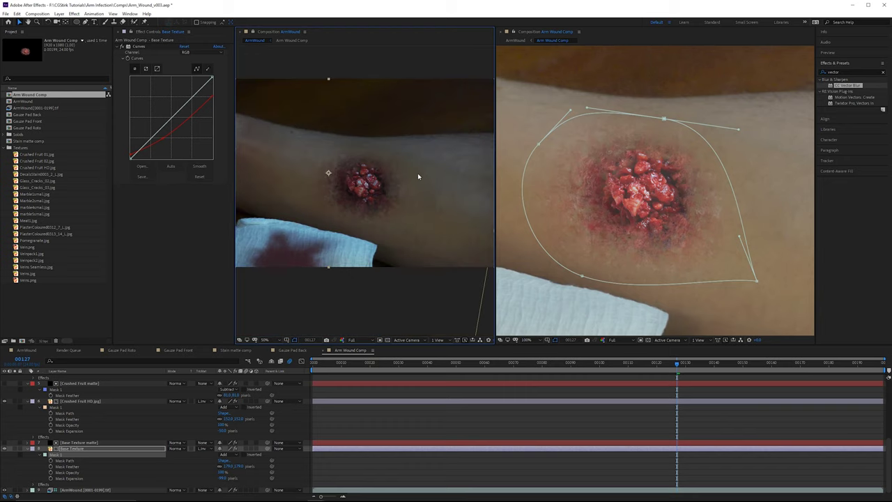
scroll(401, 186, down, 2)
scroll(401, 185, up, 4)
scroll(401, 186, up, 2)
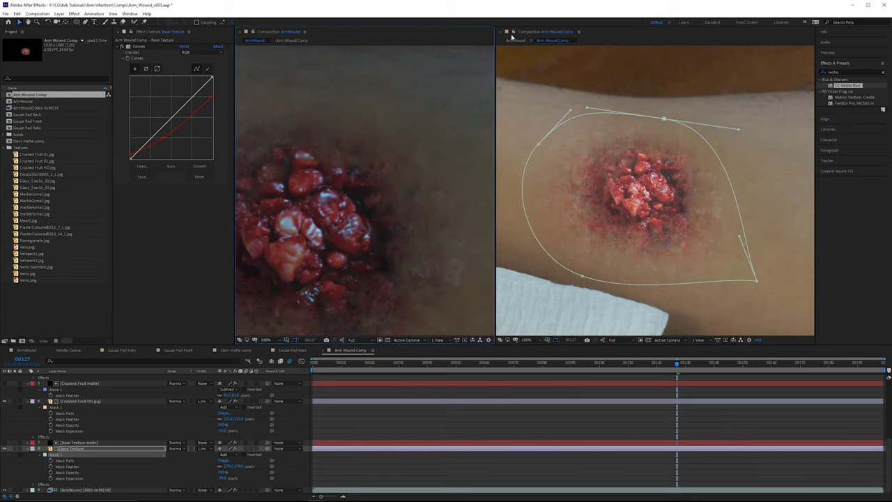
- Apply Camera Lens Blur to the Wound Comp layer in the ArmWound composition and set its Blur Radius to 2
click(27, 350)
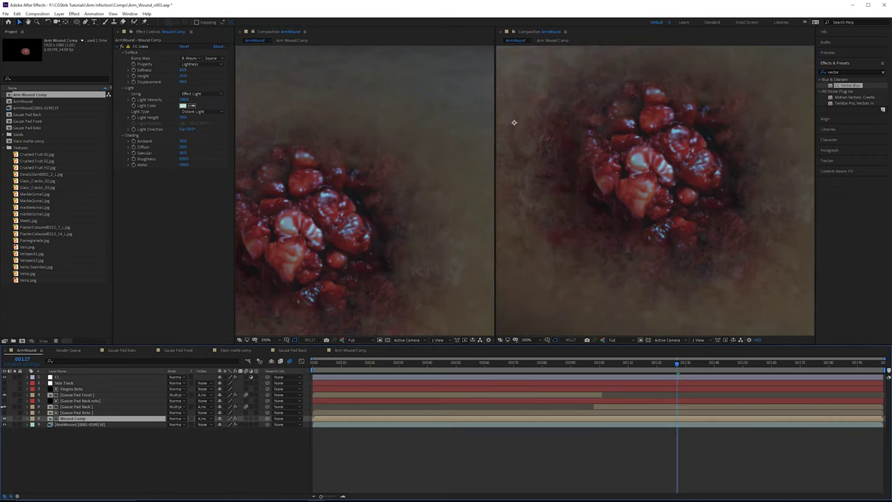
drag(371, 178, 428, 166)
drag(846, 72, 803, 67)
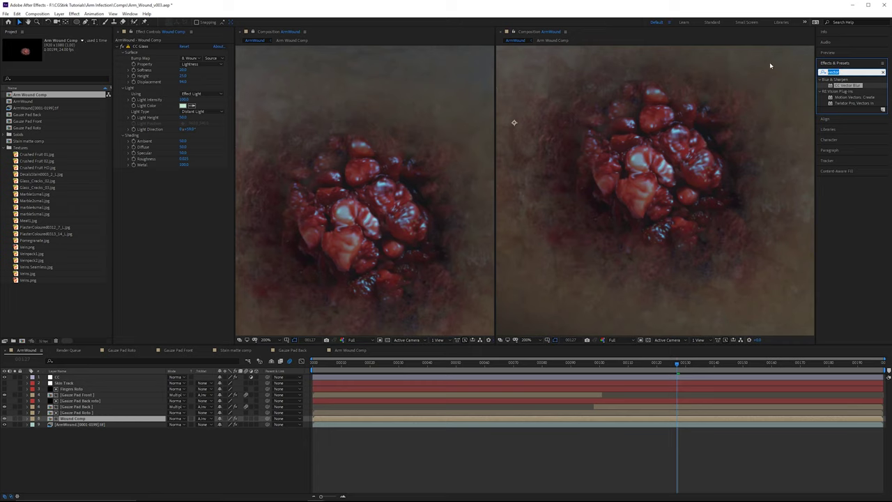
text(camera)
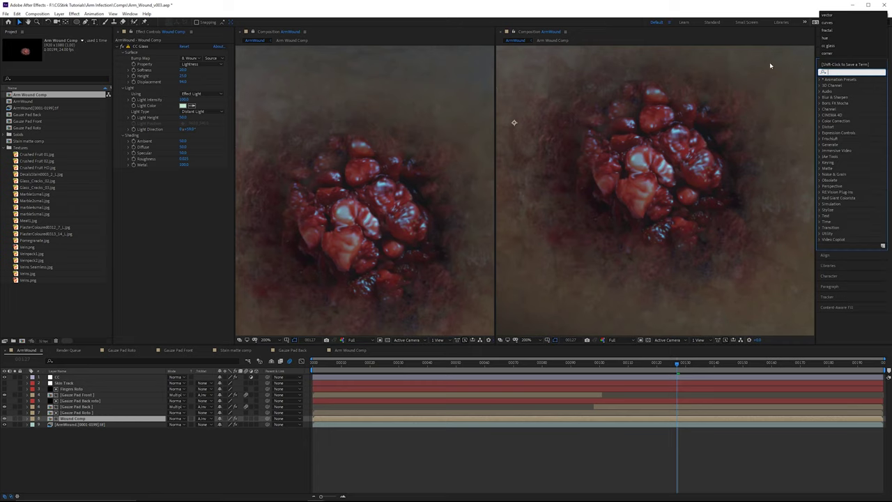
double_click(850, 85)
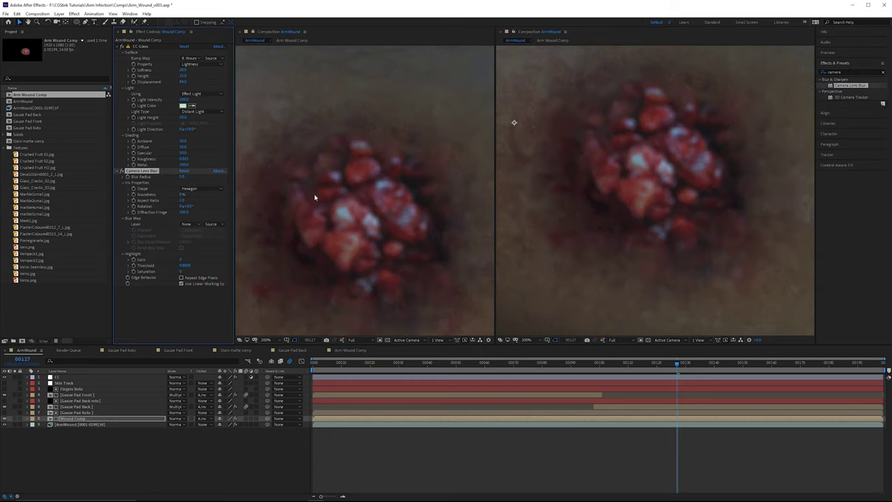
scroll(315, 195, down, 1)
click(183, 177)
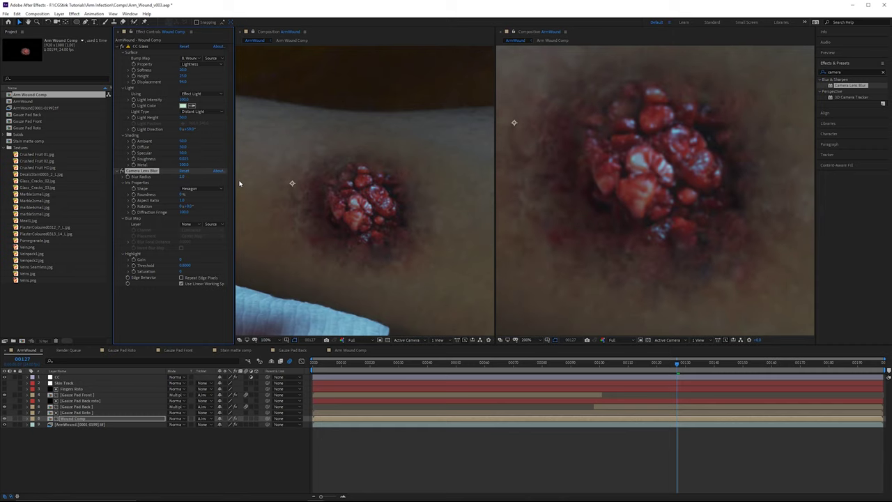
- Compare the wound close up with the Camera Lens Blur effect switched off and back on
scroll(405, 177, up, 2)
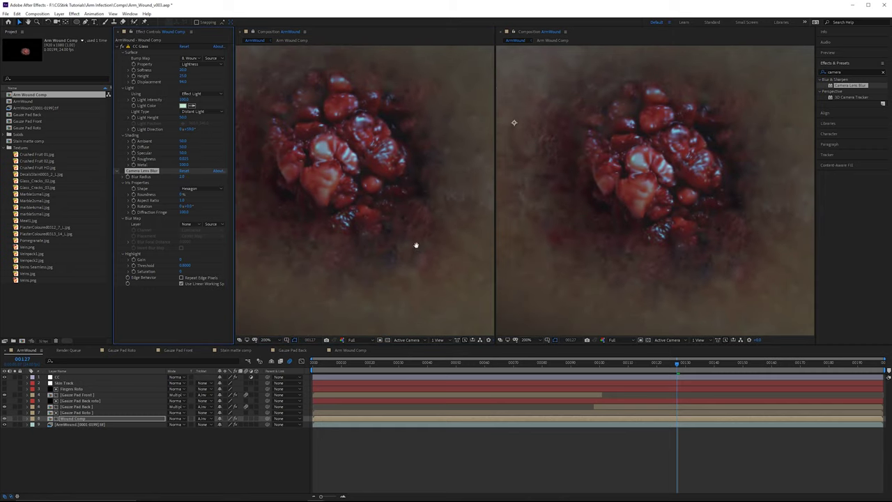
scroll(383, 229, up, 2)
drag(471, 161, 490, 183)
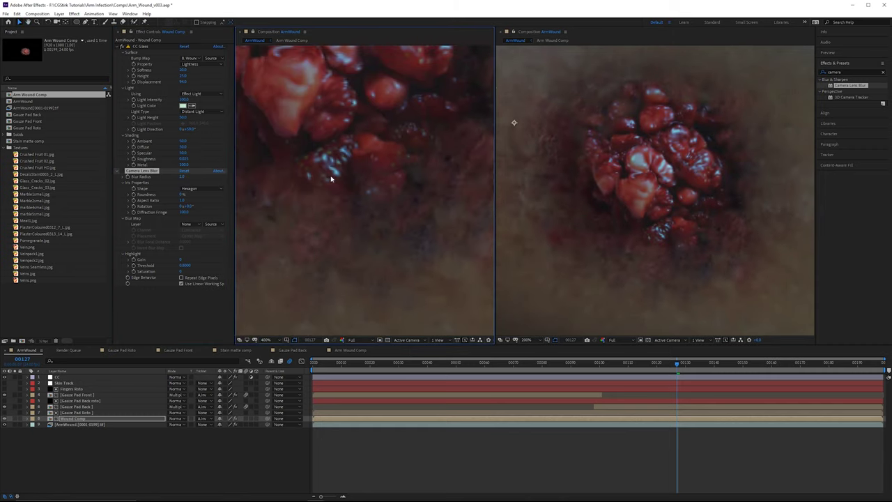
click(122, 173)
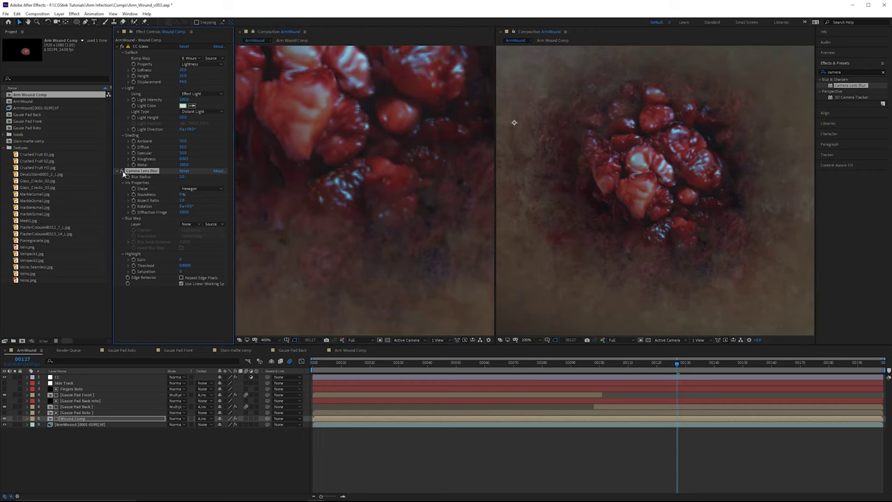
- Examine the blurred wound's softness against the sharpness of the surrounding skin and the arm's edge
scroll(360, 247, up, 4)
scroll(388, 289, down, 1)
drag(388, 286, 257, 245)
drag(352, 193, 235, 248)
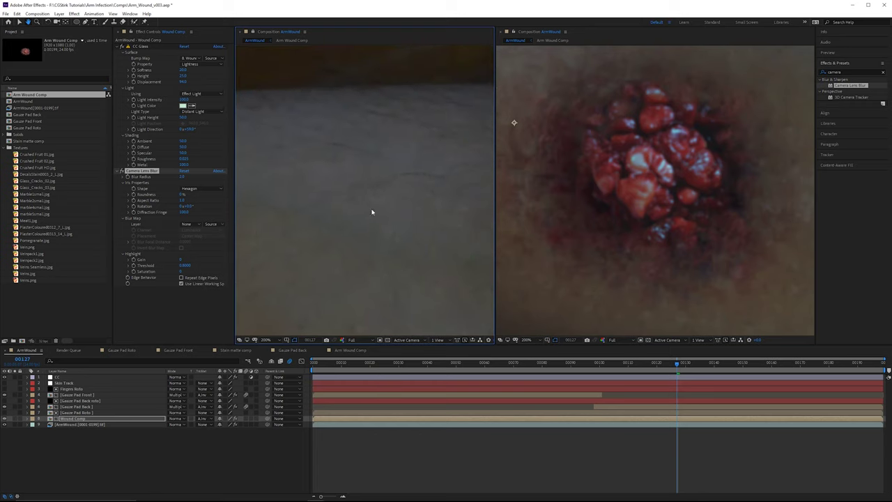
drag(372, 211, 713, 189)
drag(304, 239, 294, 177)
scroll(355, 190, down, 2)
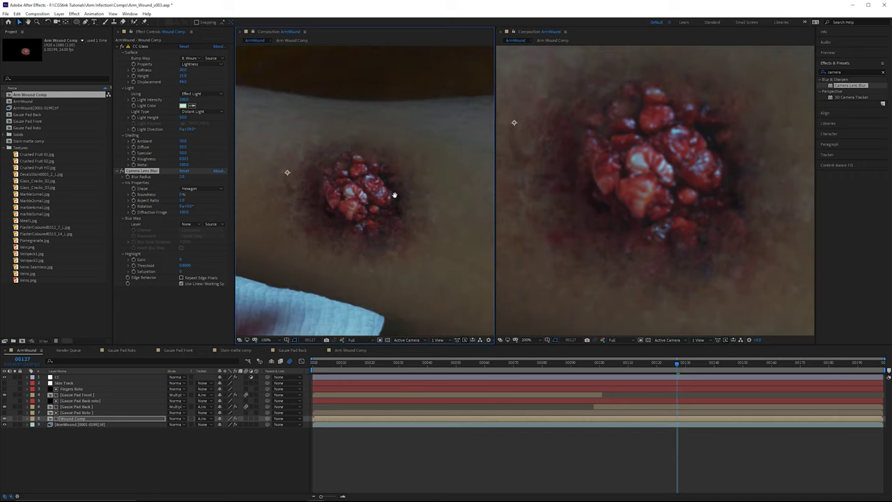
drag(395, 193, 373, 187)
scroll(372, 187, up, 2)
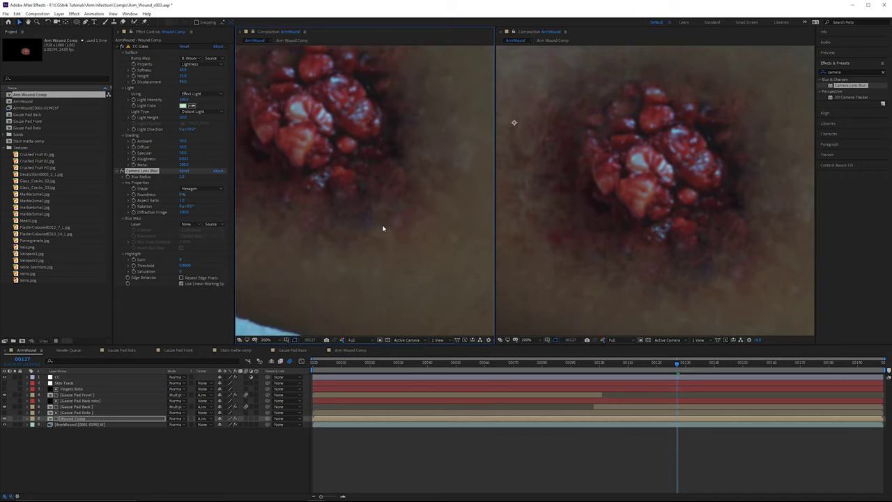
scroll(358, 285, up, 2)
drag(401, 273, 391, 231)
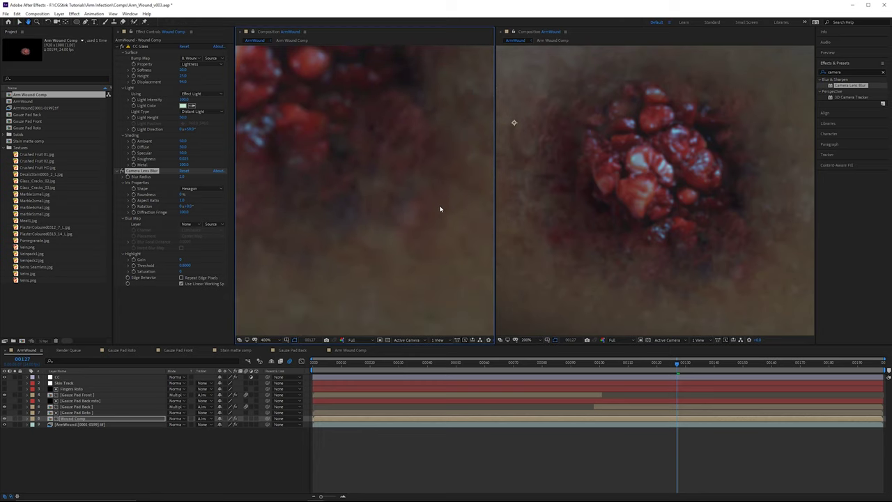
mouse_move(440, 209)
mouse_down()
mouse_move(374, 239)
mouse_move(337, 242)
mouse_move(385, 257)
mouse_move(386, 275)
mouse_up()
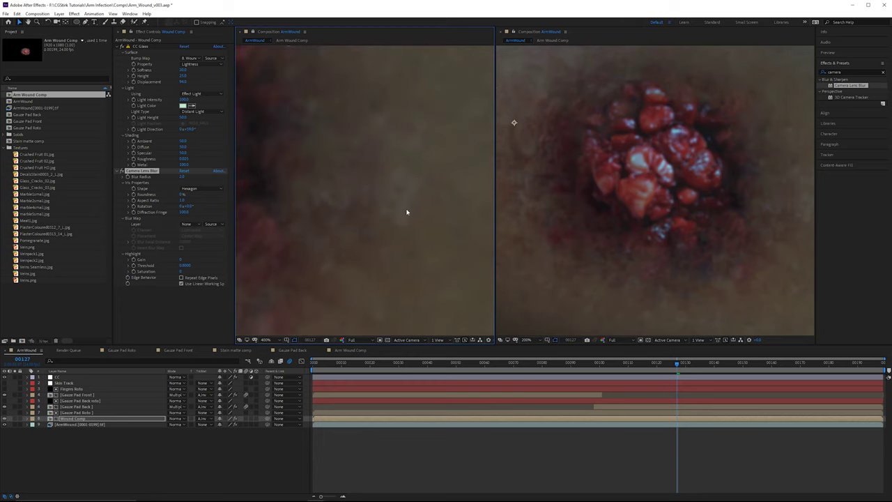
scroll(433, 208, down, 2)
drag(418, 195, 504, 218)
scroll(462, 189, down, 1)
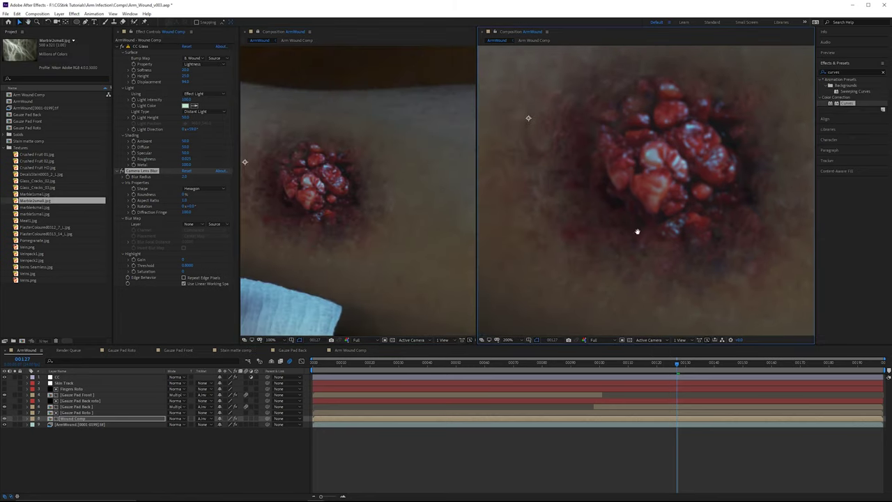
- Add Marble2small.jpg to ArmWound directly above the Wound Comp layer and position it over the right side of the wound
drag(635, 231, 550, 253)
scroll(682, 188, down, 1)
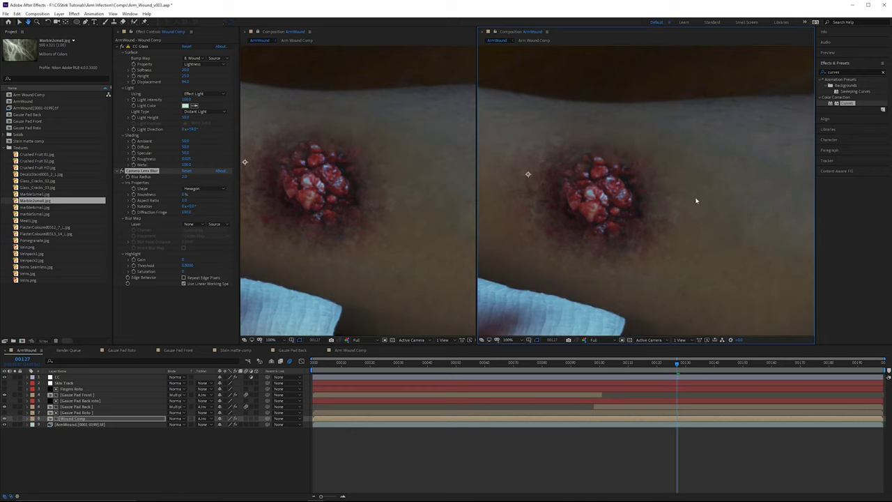
scroll(696, 199, up, 1)
drag(584, 188, 571, 207)
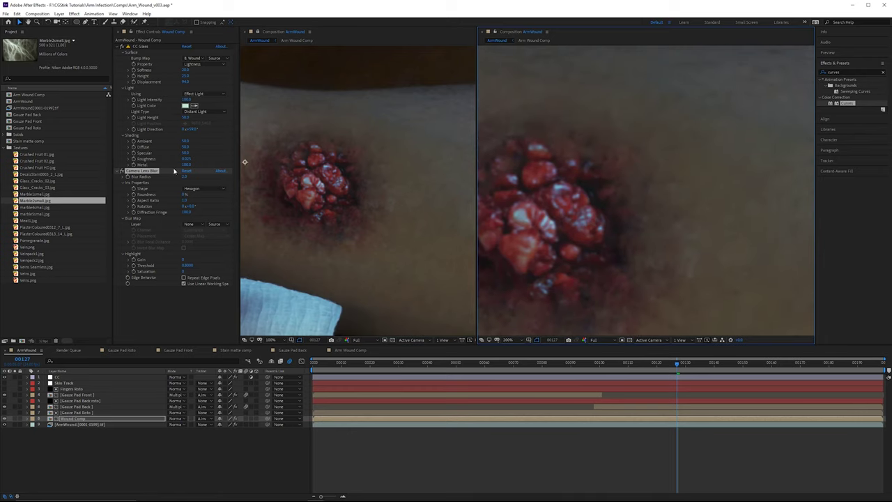
drag(35, 202, 92, 420)
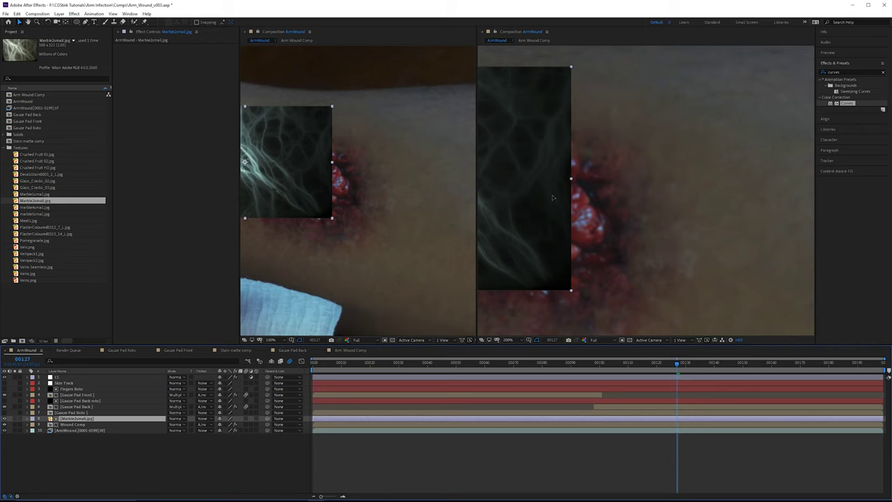
drag(553, 198, 767, 198)
drag(675, 155, 631, 206)
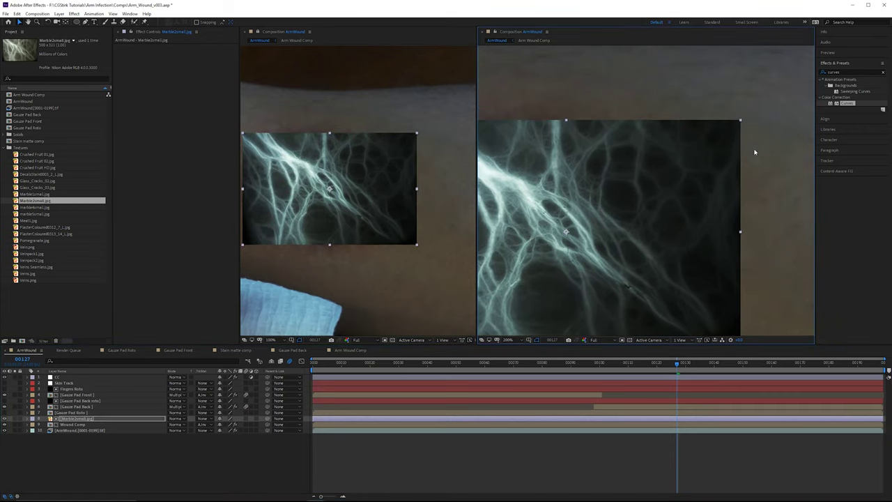
- Draw a closed, rounded Pen mask around the marble layer's fine web pattern beside the wound's right edge and refine its upper-left curve
click(85, 22)
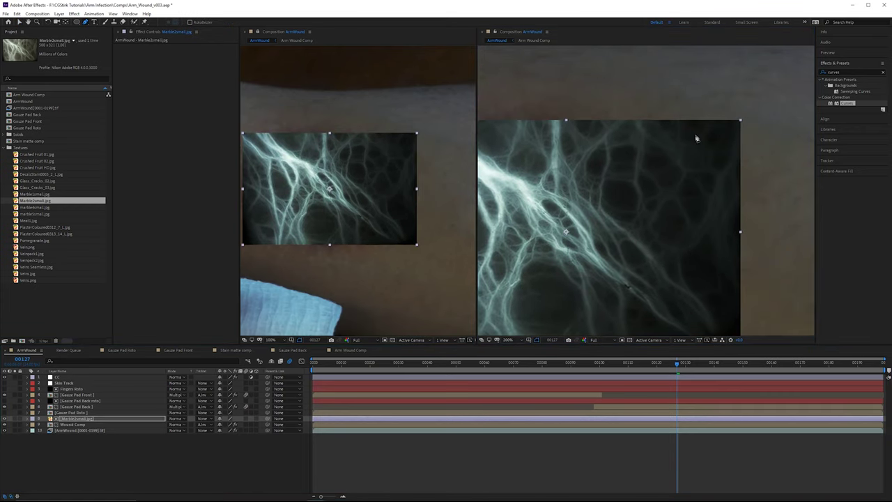
click(626, 129)
drag(585, 203, 599, 229)
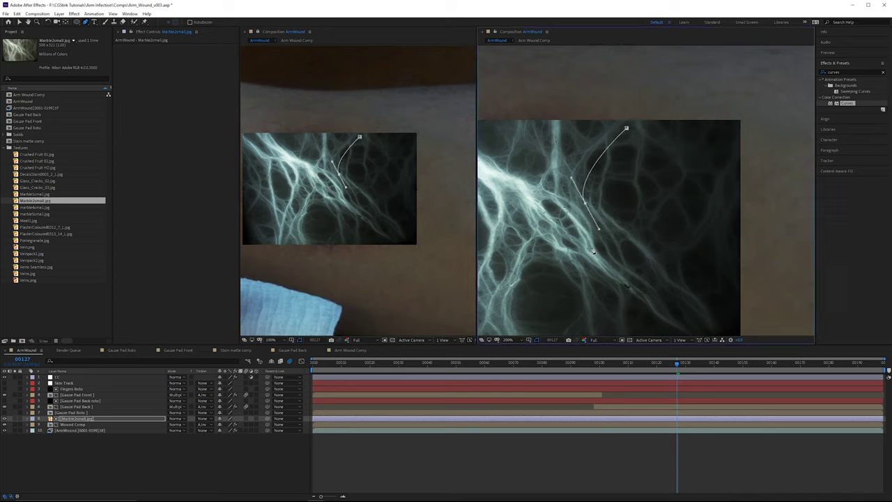
click(600, 248)
drag(634, 280, 667, 287)
drag(734, 201, 739, 159)
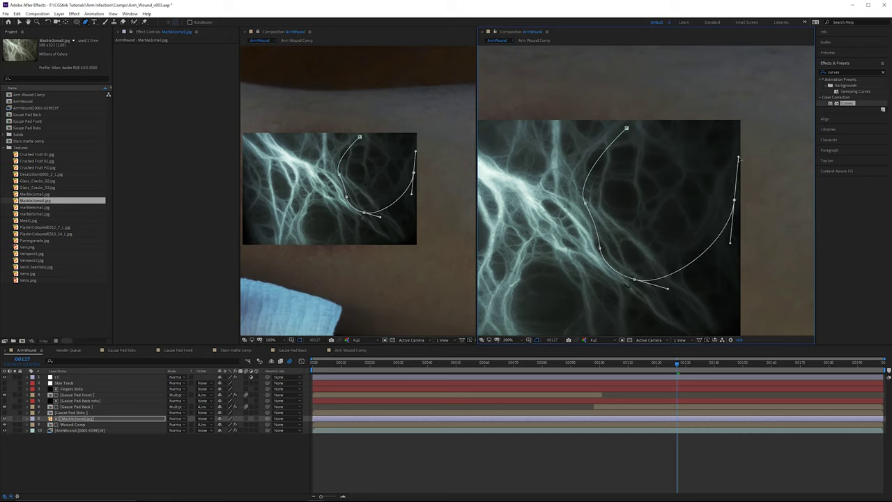
click(666, 127)
click(626, 129)
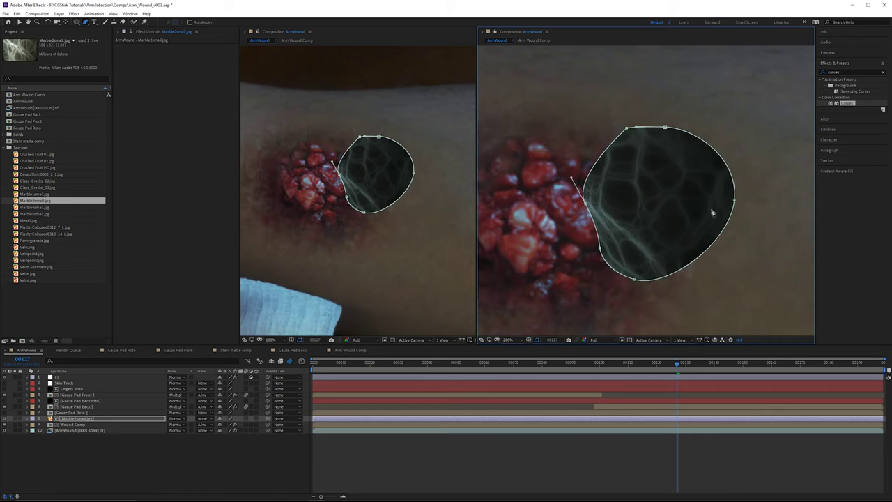
drag(622, 136, 618, 137)
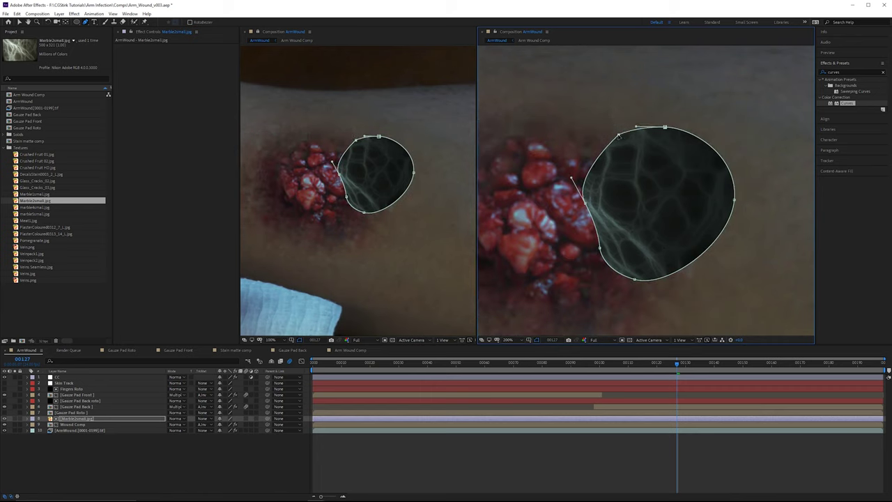
alt+click(619, 137)
- Apply the Invert effect to the Marble2small.jpg layer
drag(847, 73, 746, 68)
text(invert)
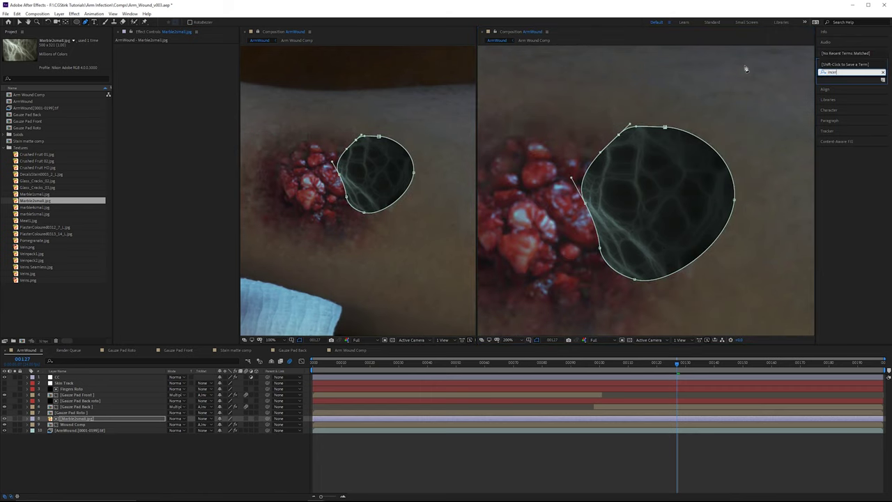
double_click(847, 104)
drag(844, 73, 770, 68)
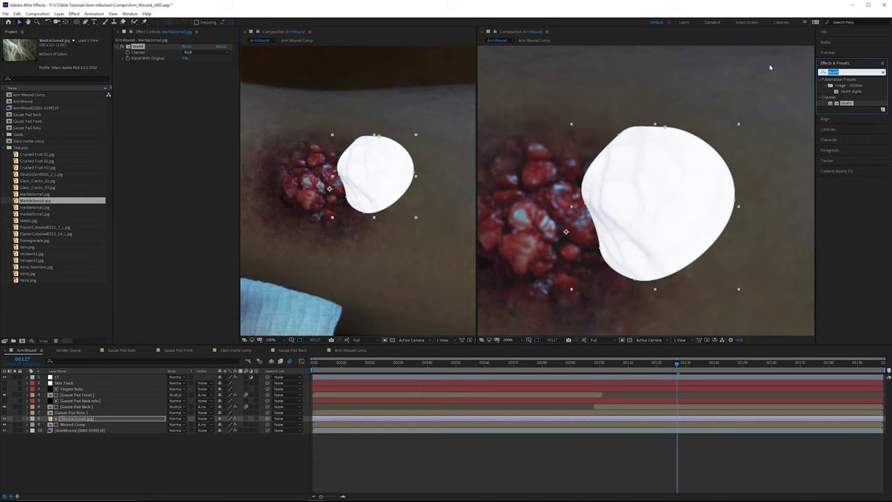
- Apply Curves to the Marble2small.jpg layer and bend the RGB curve steeply downward to bring out the dark vein pattern
text(curves)
drag(847, 104, 202, 152)
drag(213, 94, 212, 114)
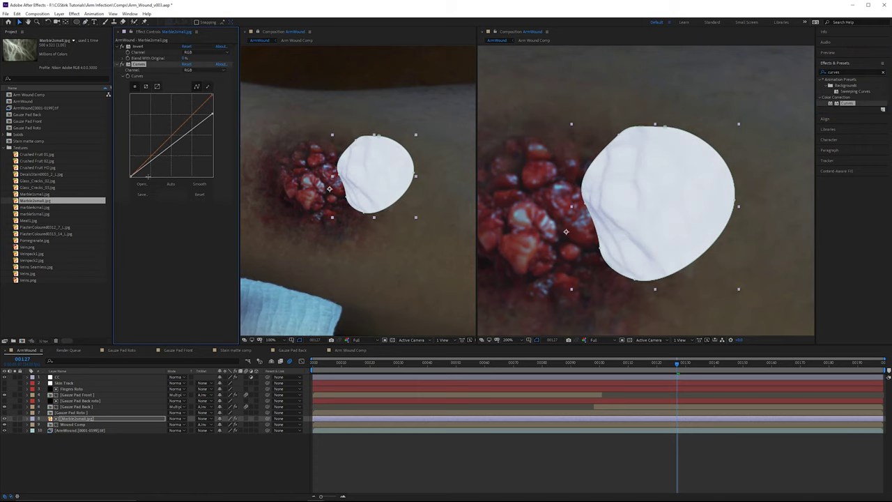
drag(180, 138, 204, 154)
- Feather the marble layer's mask and pull its left, upper and right edges inward around the vein pattern
drag(586, 203, 595, 201)
drag(600, 248, 608, 247)
click(159, 419)
key(f)
drag(227, 430, 251, 431)
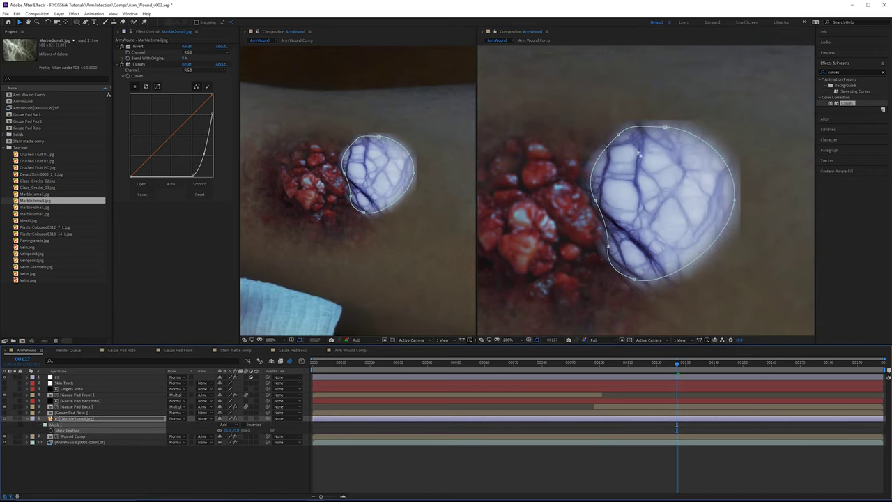
drag(619, 134, 623, 145)
drag(665, 127, 665, 142)
drag(733, 201, 713, 200)
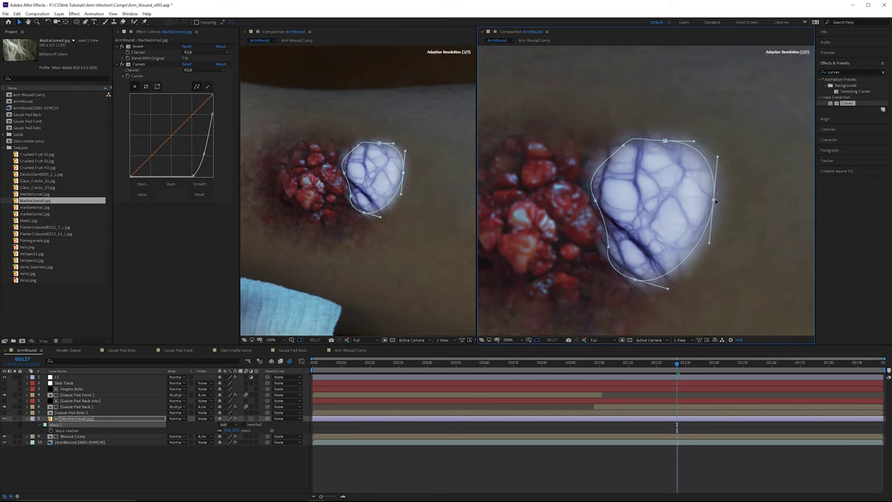
- Cycle through the blending modes on the Marble2small.jpg layer and settle on Overlay
click(157, 423)
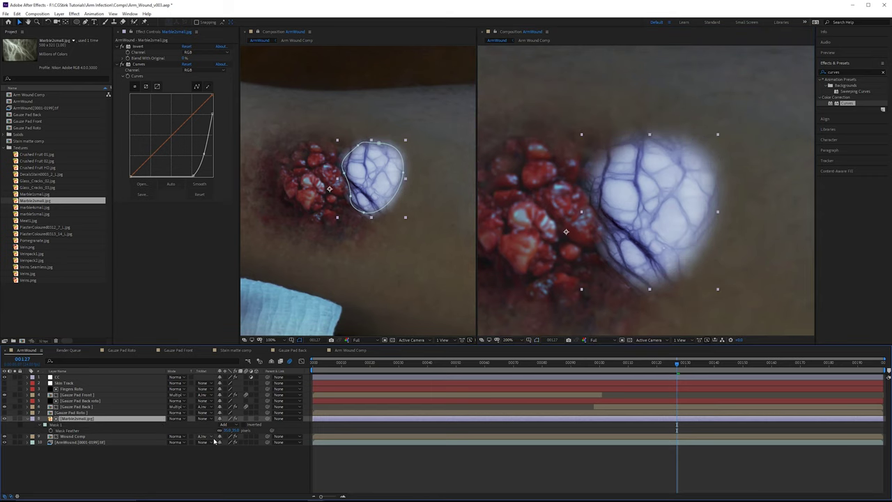
key(shift+equal)
key(shift+equal)
key(shift+equal)
key(shift+equal)
key(shift+equal)
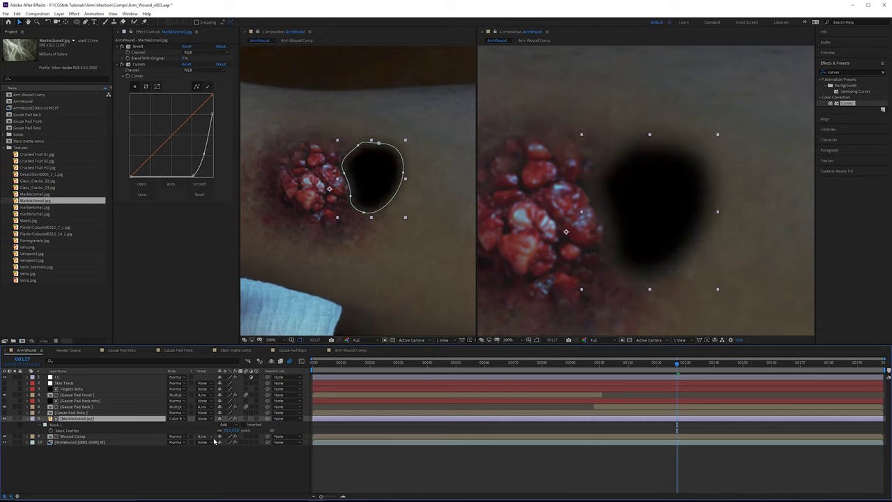
key(shift+minus)
key(shift+equal)
key(shift+equal)
key(shift+equal)
key(shift+equal)
key(shift+equal)
key(shift+equal)
key(shift+minus)
key(shift+minus)
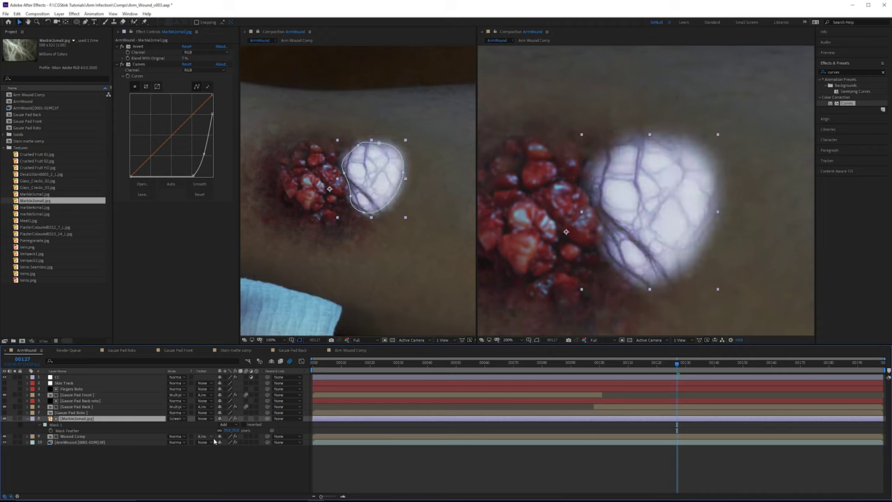
key(shift+equal)
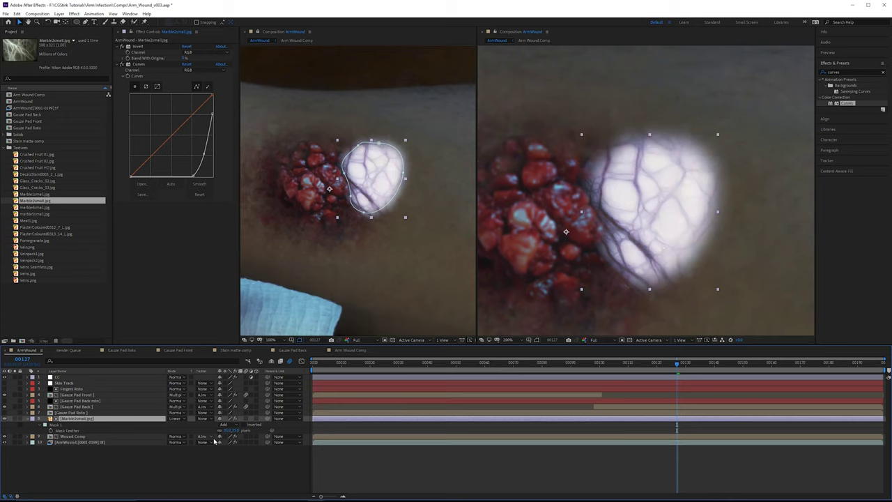
key(shift+minus)
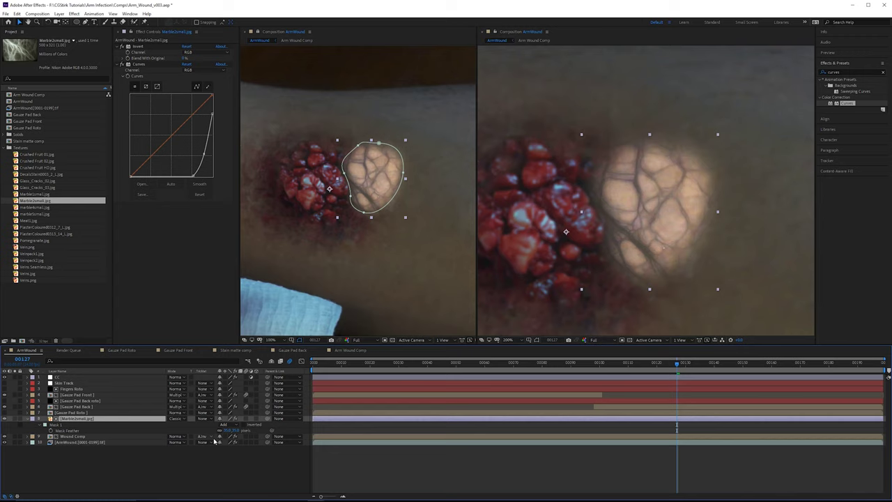
key(shift+equal)
key(shift+equal)
key(shift+equal)
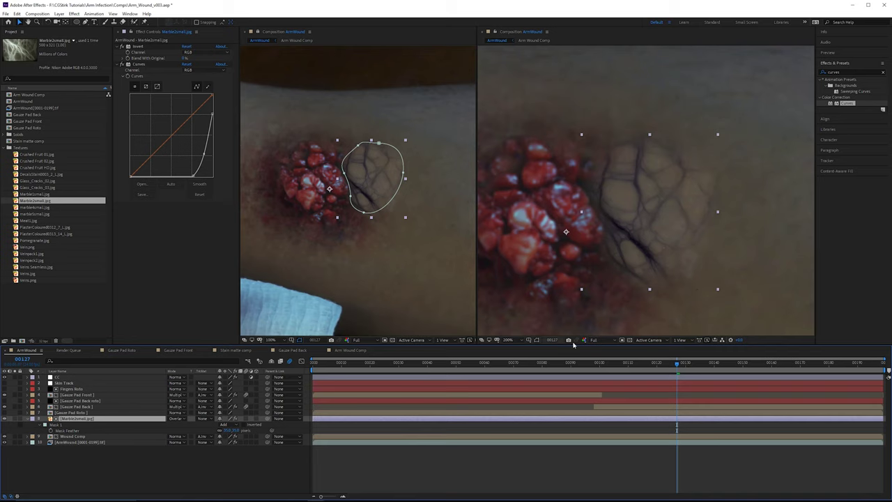
key(shift+equal)
key(shift+minus)
key(shift+equal)
key(shift+minus)
- Try pasting the marble layer above Shadows inside Arm Wound Comp and position it on the skin right of the wound
click(351, 197)
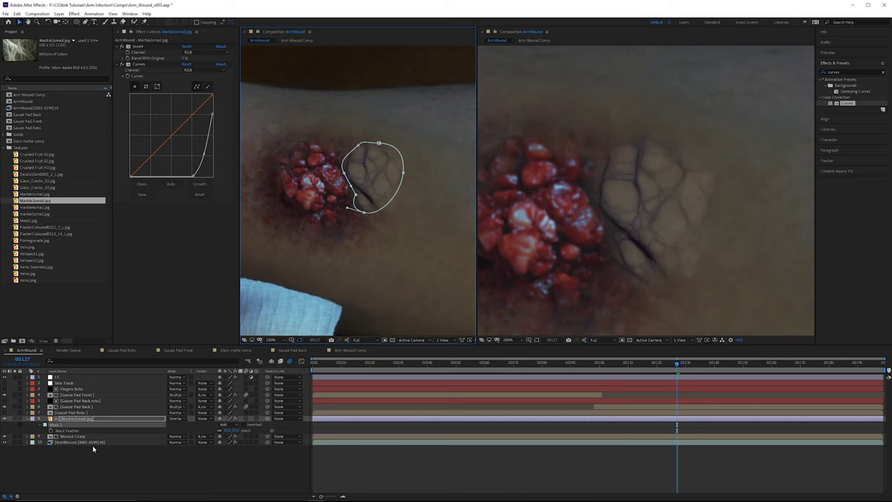
click(96, 418)
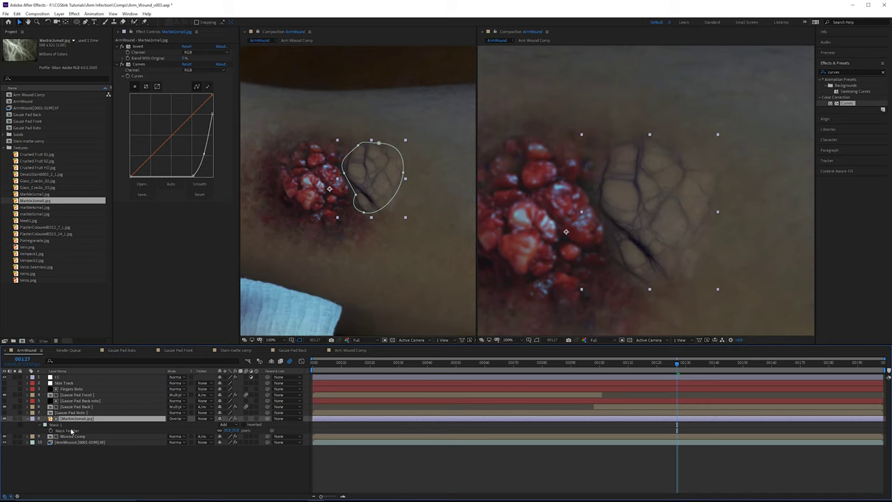
double_click(105, 436)
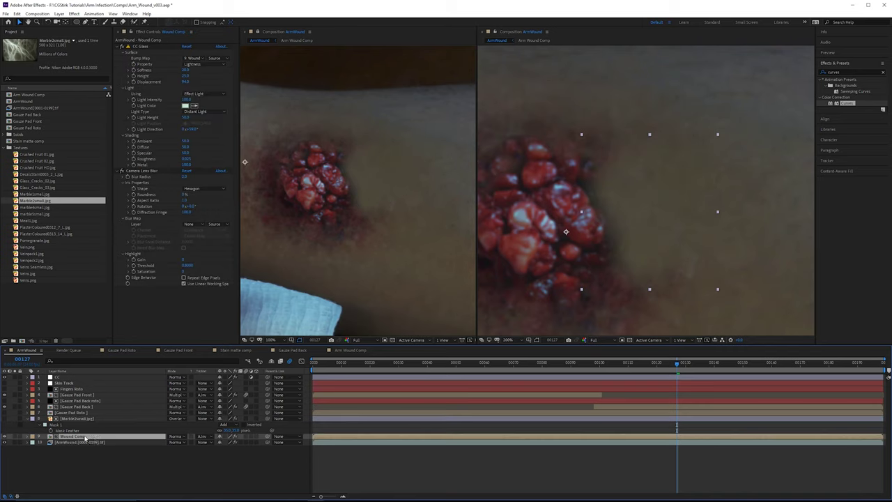
scroll(118, 397, up, 3)
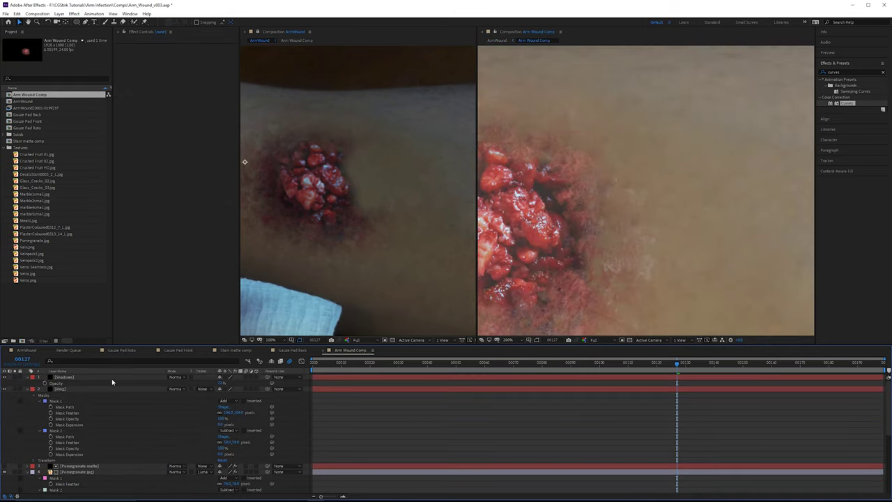
click(112, 377)
key(ctrl+v)
drag(607, 155, 691, 135)
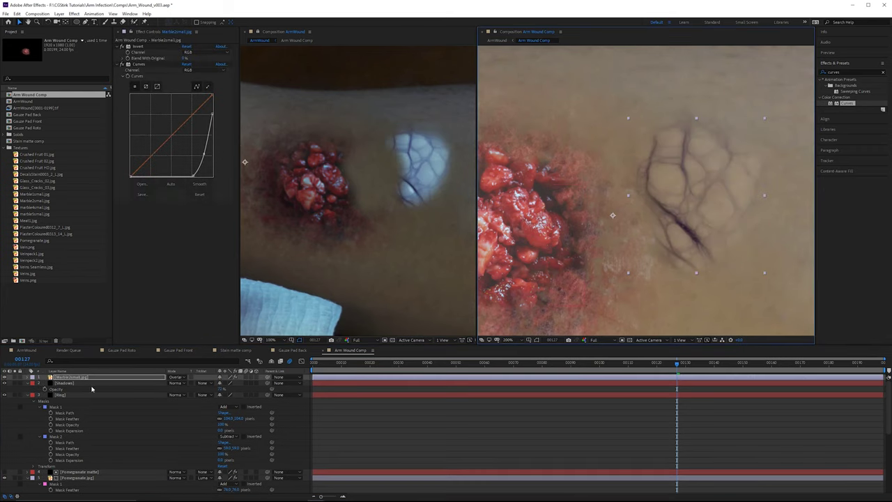
- Hide the arm footage layer in Arm Wound Comp and check the nested marble veins in ArmWound
scroll(70, 477, down, 8)
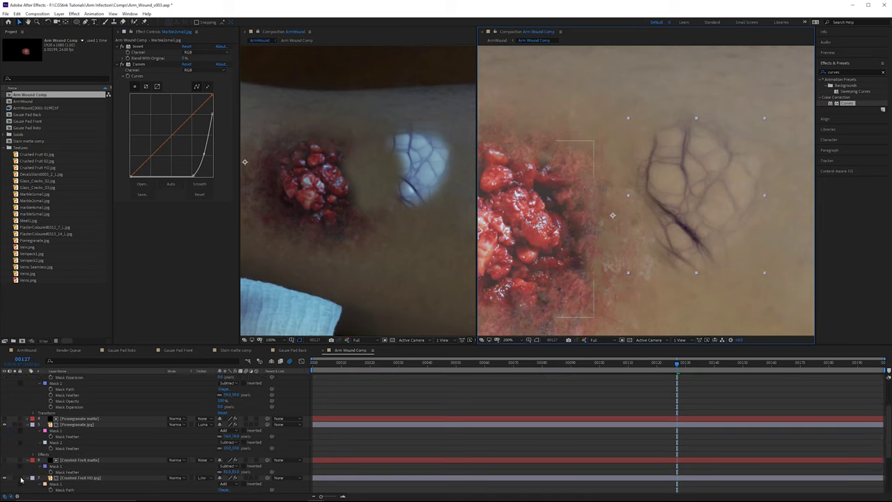
click(62, 490)
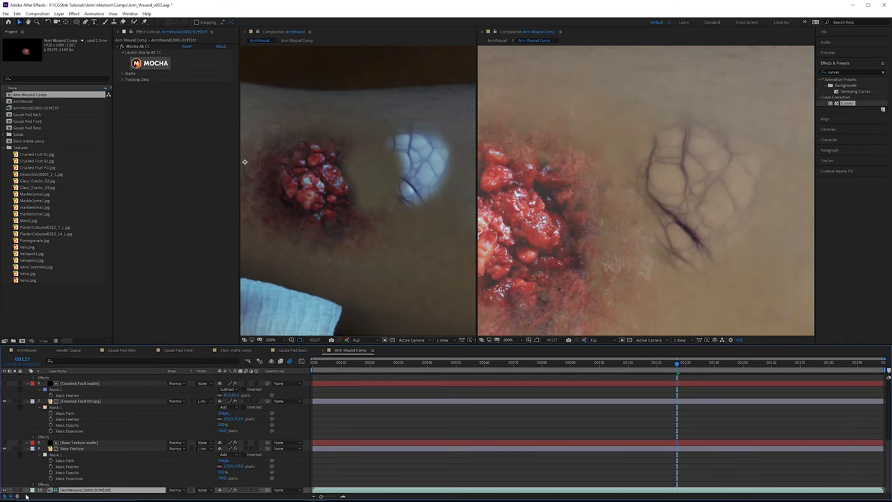
click(4, 491)
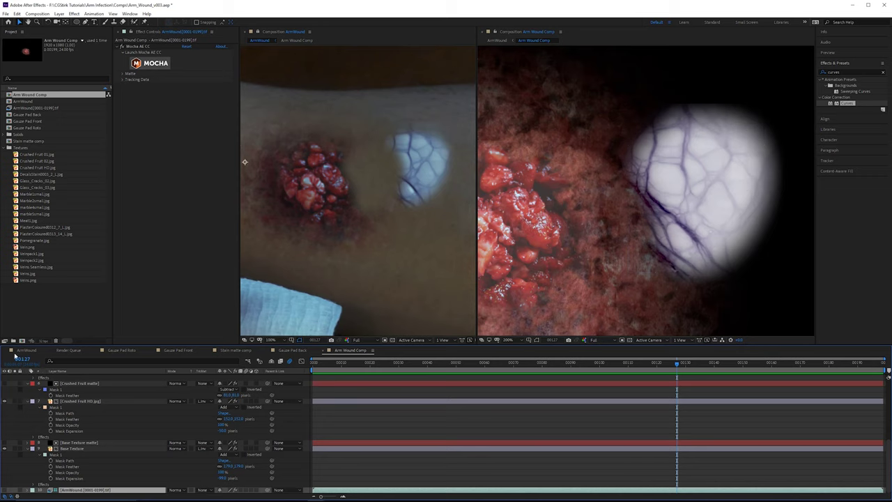
click(27, 351)
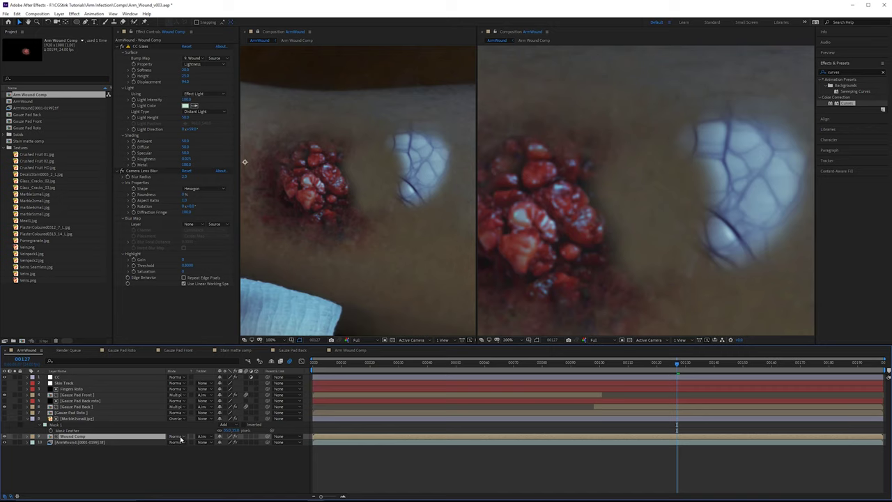
- Try collapsing transformations on the Wound Comp layer, undo the nested marble experiment, and return to ArmWound
click(177, 437)
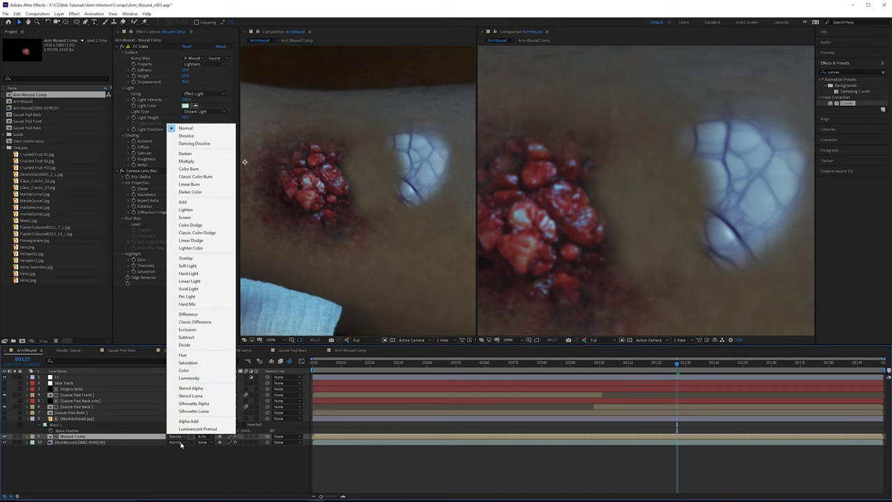
click(191, 449)
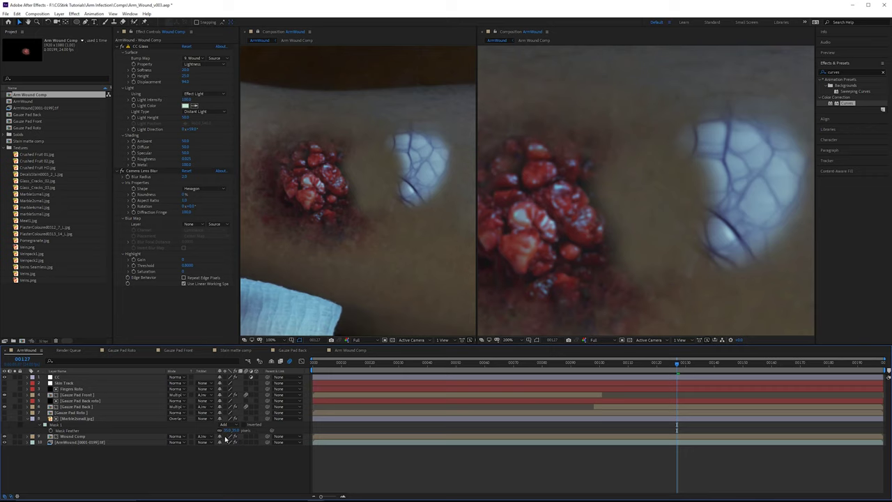
click(225, 436)
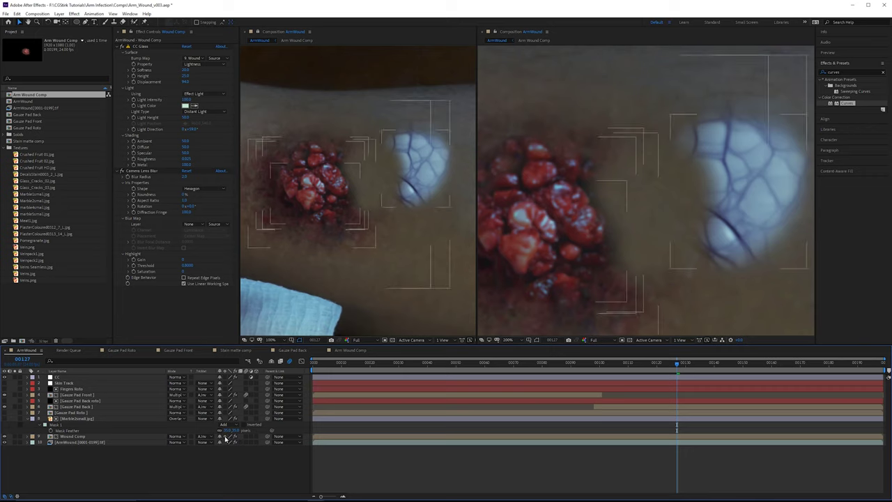
click(225, 436)
click(120, 437)
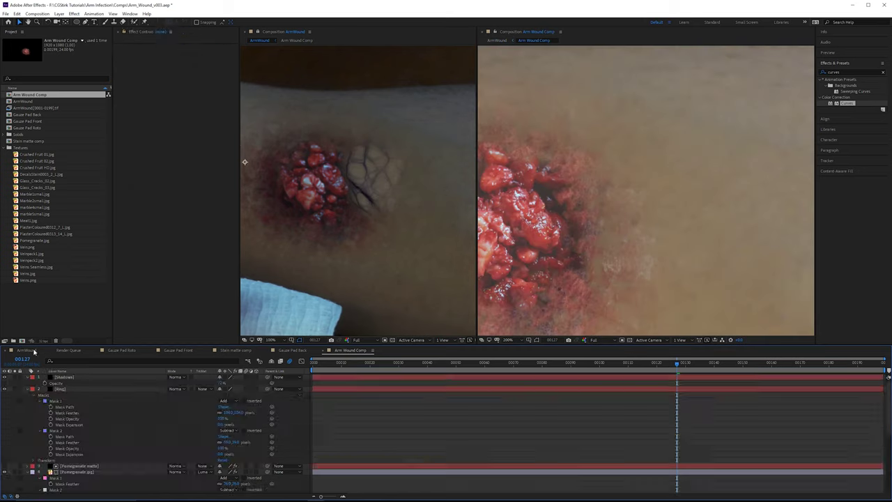
click(33, 350)
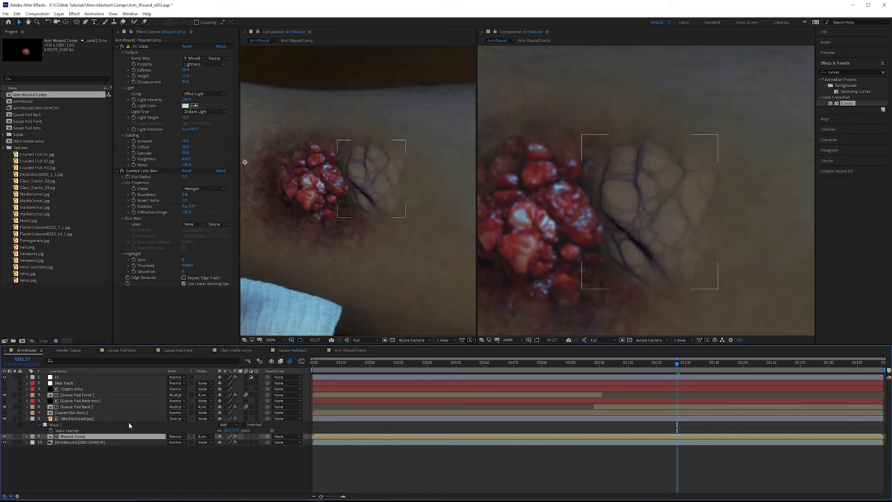
- Smooth the marble mask's lower-left curve, shift the layer closer to the wound, and place it directly below Wound Comp
click(67, 419)
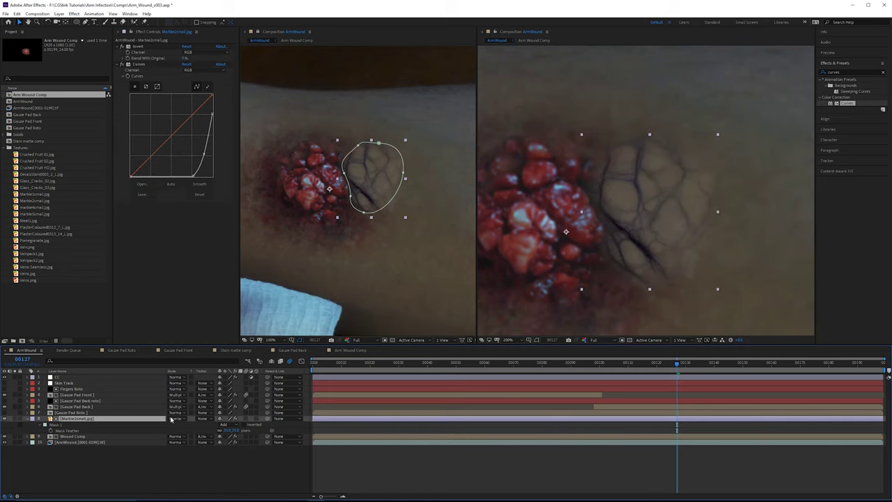
mouse_move(350, 197)
mouse_down()
mouse_move(342, 176)
mouse_move(361, 202)
mouse_move(378, 203)
mouse_move(374, 177)
mouse_move(351, 185)
mouse_up()
key(ctrl+z)
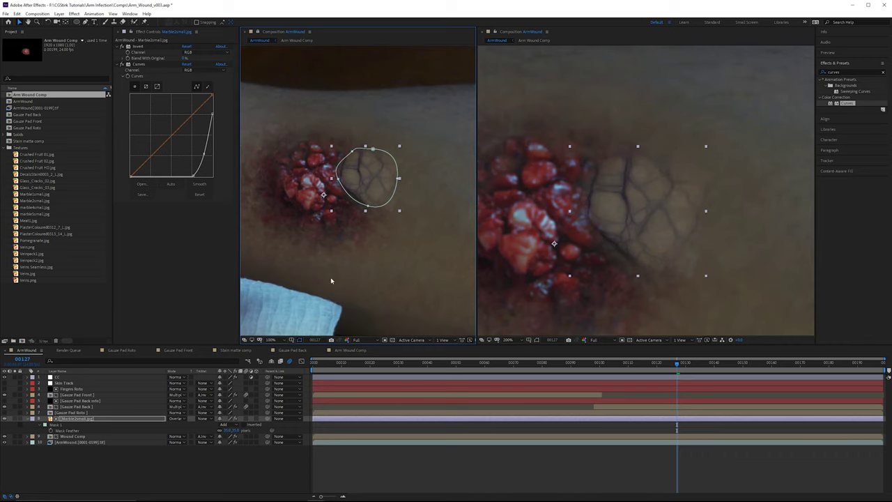
drag(92, 423, 94, 443)
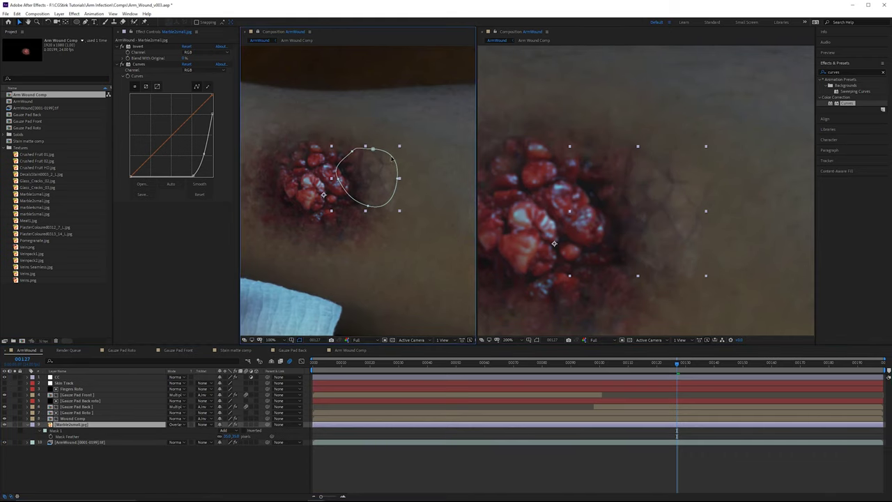
- Move the marble veins farther right of the wound and reshape the upper and right parts of their mask
drag(374, 170, 376, 162)
drag(378, 201, 402, 181)
drag(371, 146, 370, 151)
drag(381, 142, 395, 147)
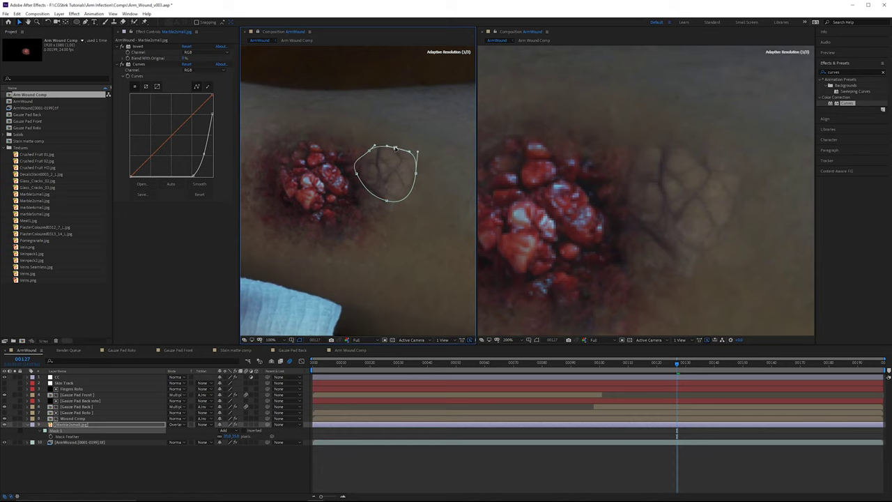
- Increase the Mask Feather on the Marble2small.jpg layer for a softer transition into the skin
key(f)
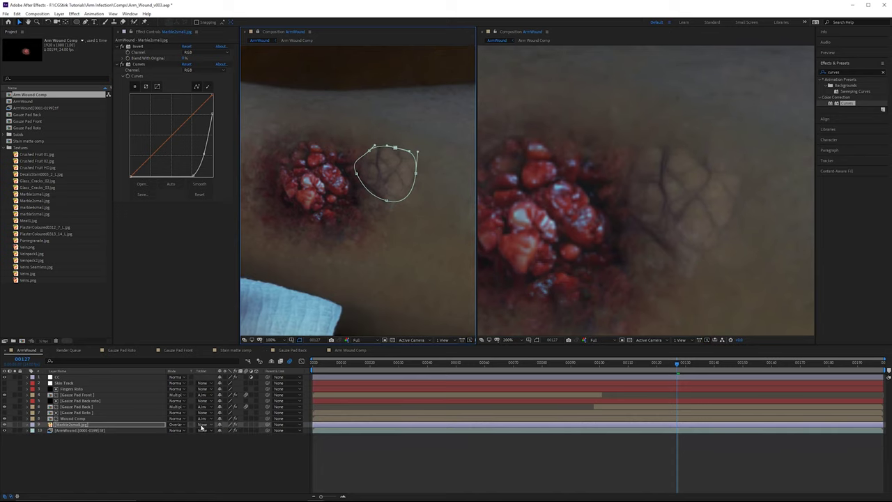
key(f)
scroll(390, 193, up, 1)
drag(391, 193, 300, 235)
drag(239, 437, 249, 442)
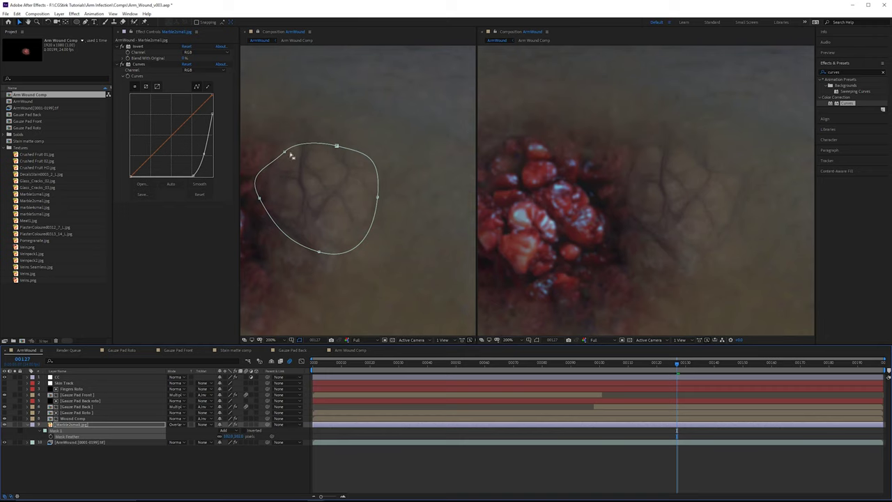
- Tighten the marble mask by lowering its upper points, moving its right point down and inward, and adjusting its lower point
drag(284, 152, 285, 158)
drag(336, 146, 346, 163)
drag(377, 196, 370, 222)
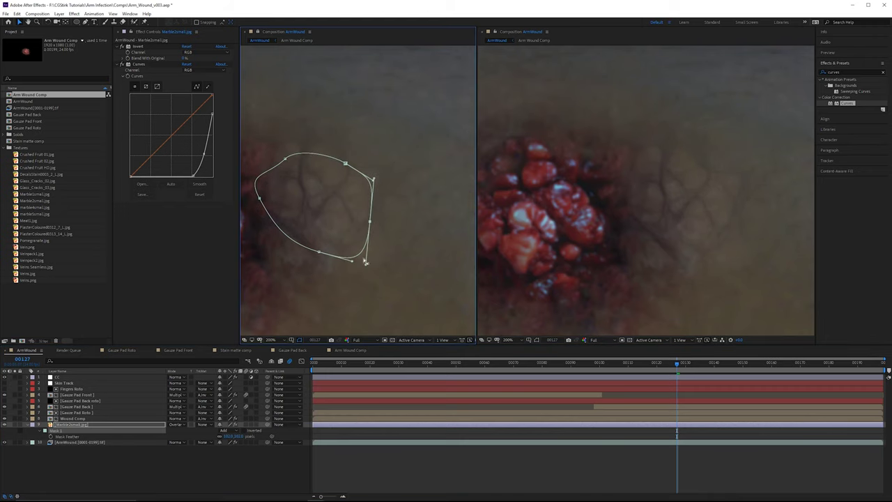
mouse_move(320, 252)
mouse_down()
mouse_move(317, 263)
mouse_move(324, 249)
mouse_up()
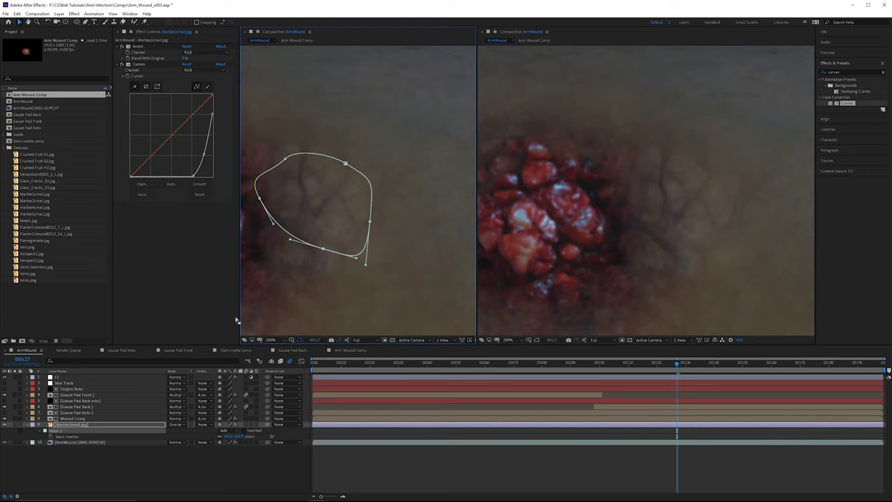
- Try rotating the Marble2small.jpg layer and undo the rotation
key(r)
mouse_move(224, 430)
mouse_down()
mouse_move(249, 428)
mouse_move(238, 429)
mouse_up()
key(ctrl+z)
drag(670, 211, 704, 194)
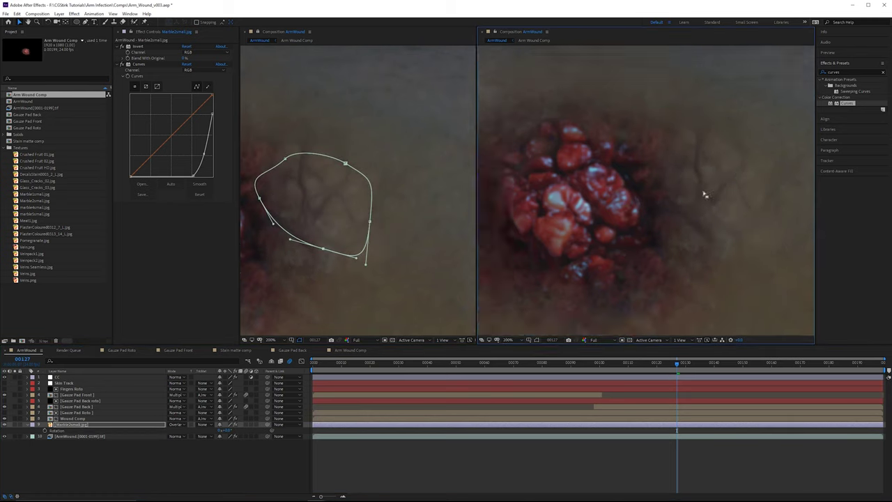
- Try extending the marble mask's right edge farther across the arm and undo both attempts
scroll(704, 196, down, 2)
drag(370, 222, 450, 238)
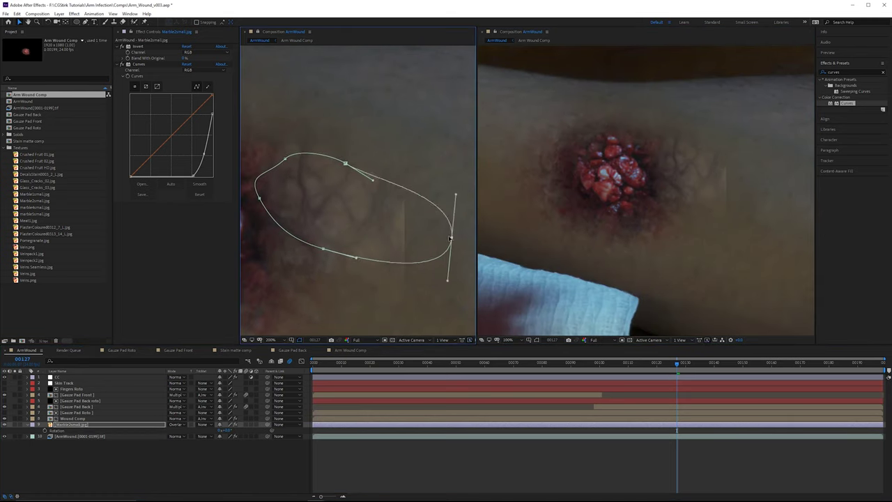
key(ctrl+z)
drag(370, 222, 431, 225)
key(ctrl+z)
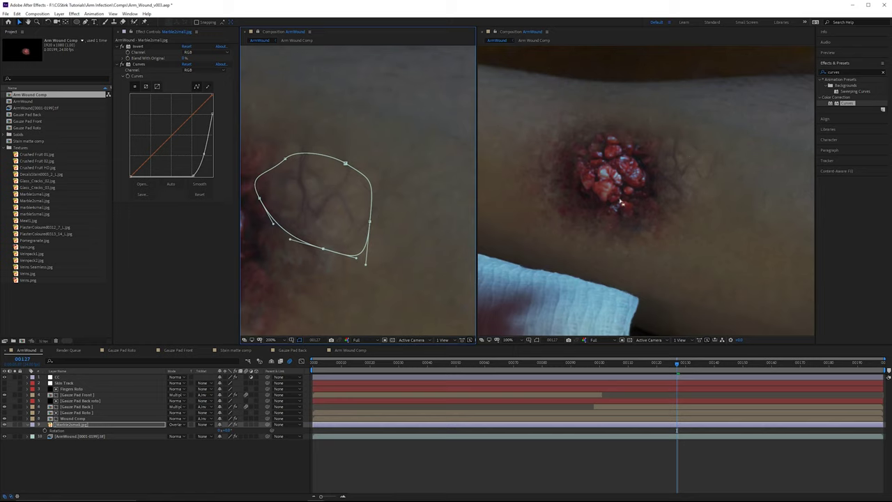
- Preview the marble textures, add Marble1small.jpg directly above the Marble2small.jpg layer, and enlarge the main composition view
click(40, 174)
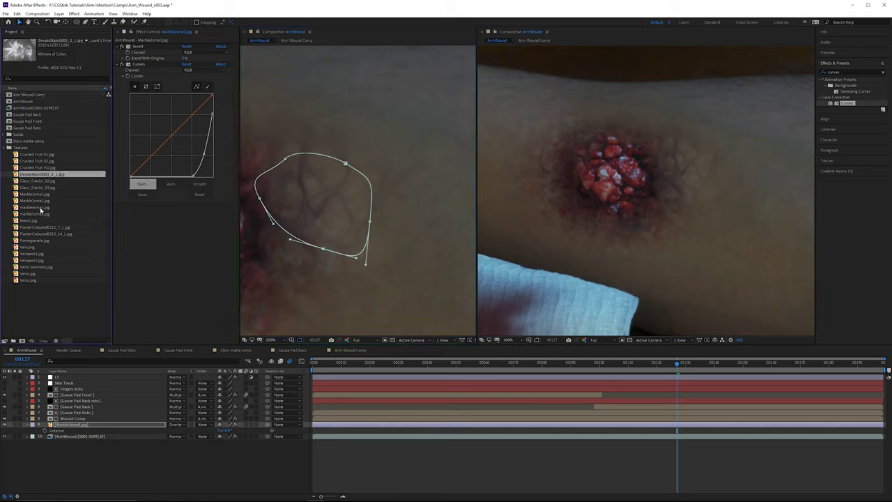
click(41, 208)
click(47, 220)
drag(45, 194, 106, 421)
scroll(394, 230, down, 2)
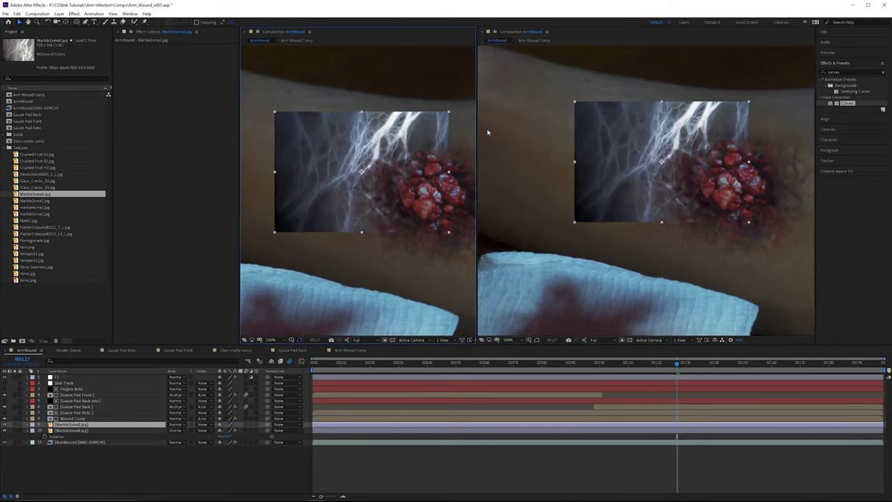
drag(477, 61, 780, 63)
drag(491, 178, 411, 197)
- Apply Invert and Curves to the Marble1small.jpg layer and rotate it so its veins meet the wound's left side
text(inv)
drag(847, 72, 778, 76)
double_click(846, 104)
text(cu)
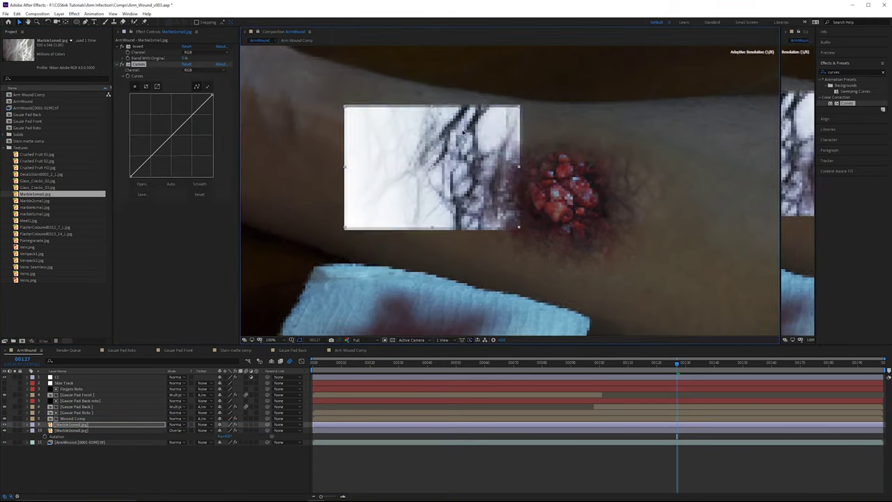
key(r)
drag(488, 112, 458, 216)
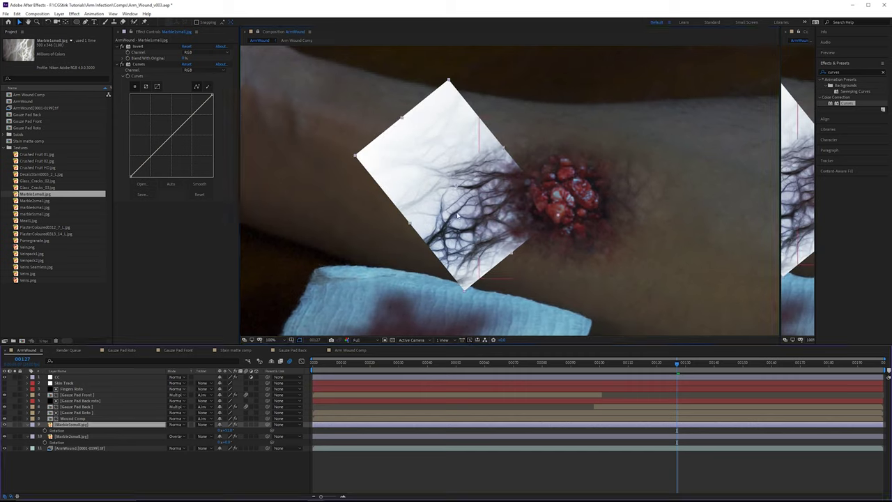
- Duplicate the Marble1small.jpg layer and rotate and position the copy so its veins branch from the wound's lower right
key(ctrl+d)
drag(227, 430, 352, 430)
drag(458, 216, 667, 225)
drag(226, 430, 206, 430)
drag(666, 195, 673, 228)
drag(227, 430, 299, 430)
drag(673, 227, 618, 284)
- Draw a Pen mask around the branching veins on the lower-right Marble1small.jpg copy
key(g)
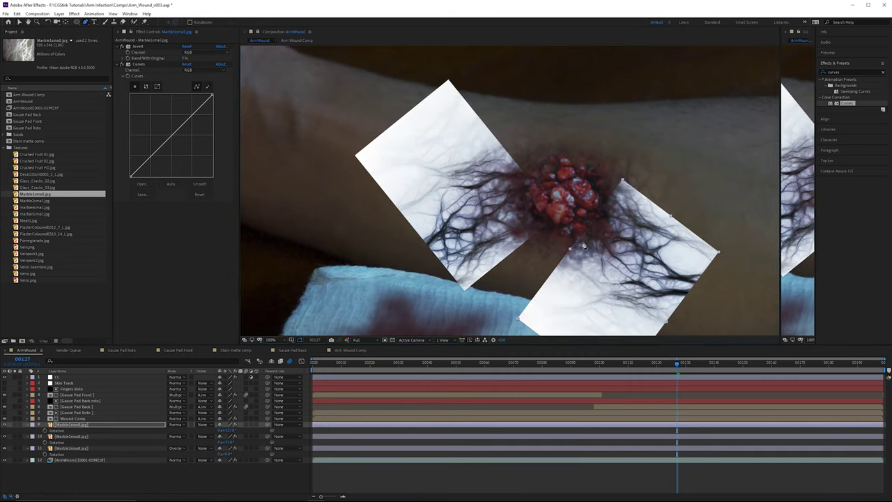
click(594, 233)
click(671, 287)
click(691, 267)
click(678, 241)
click(595, 233)
- Draw a mask around the veins on the Marble1small.jpg layer left of the wound and feather its edges
click(72, 441)
click(525, 176)
click(451, 163)
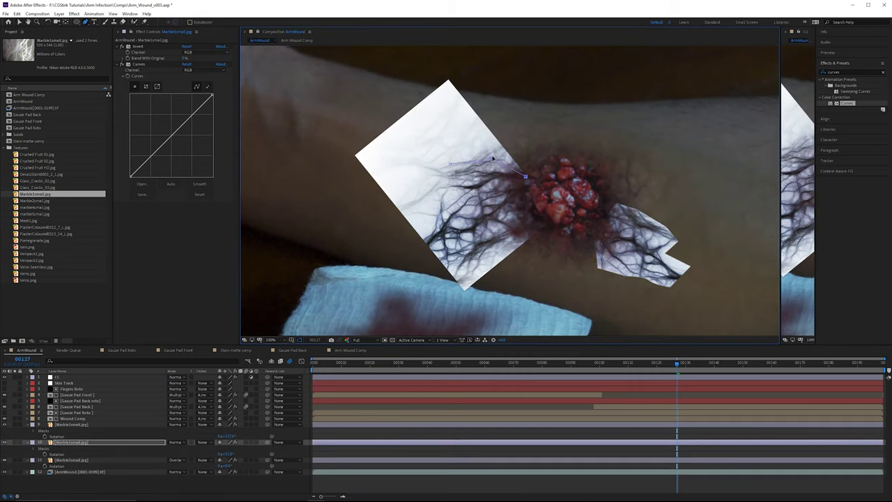
click(432, 201)
click(446, 216)
click(509, 235)
click(540, 223)
click(531, 186)
key(f)
drag(228, 455, 249, 454)
- Draw two more masks on the left Marble1small.jpg layer over its hard edges above and below the veins
scroll(525, 140, up, 1)
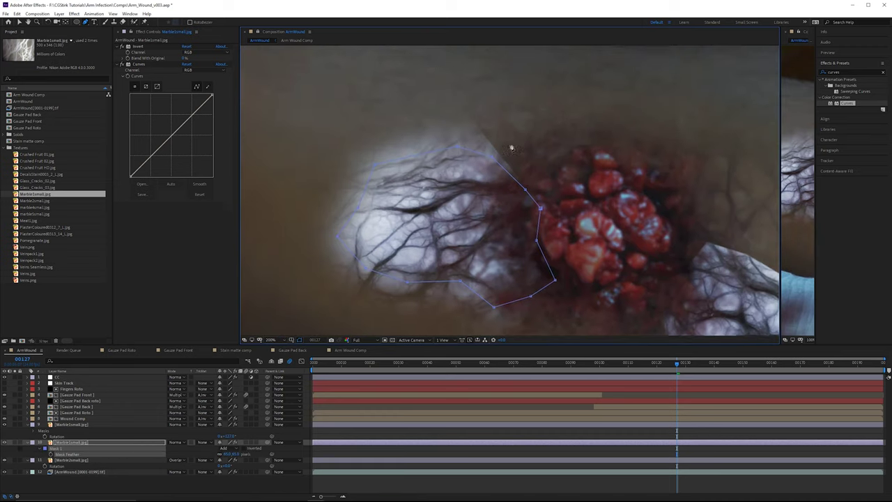
drag(511, 147, 511, 140)
click(575, 284)
click(475, 82)
click(453, 96)
click(530, 174)
click(561, 178)
click(575, 148)
click(475, 81)
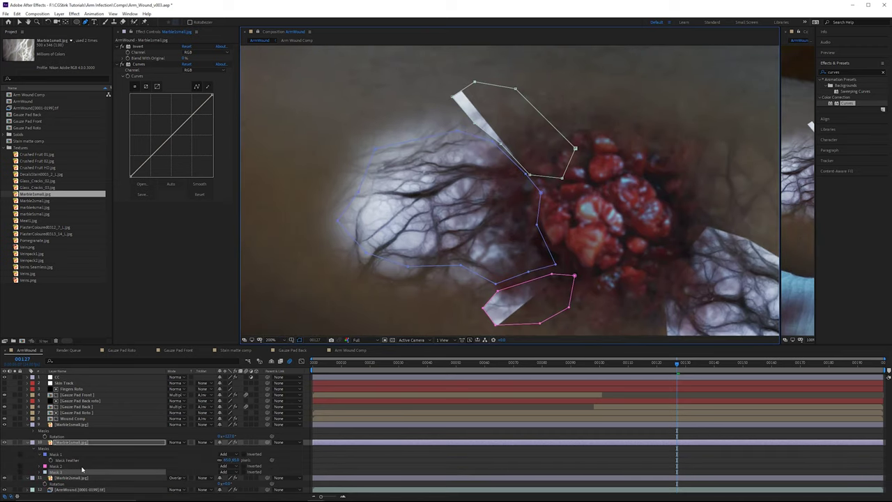
- Set the left layer's two new masks to Subtract and feather them, with the mask outlines hidden
shift+click(70, 466)
click(230, 471)
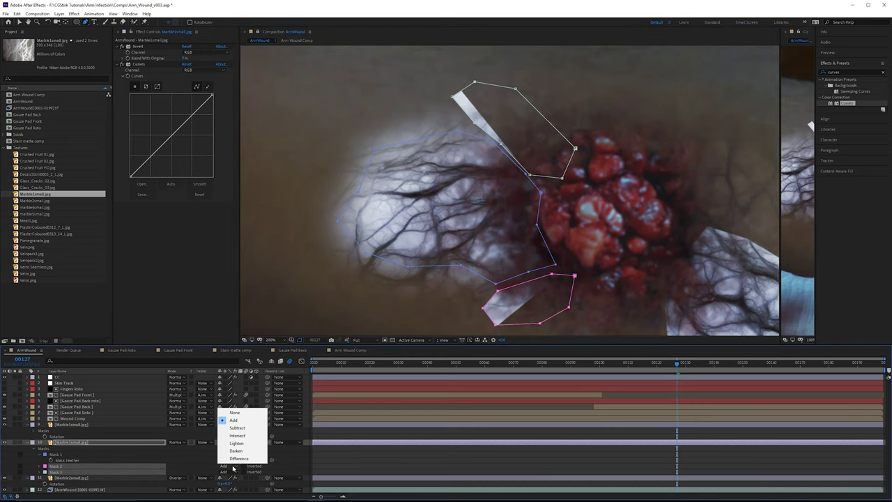
click(238, 427)
key(f)
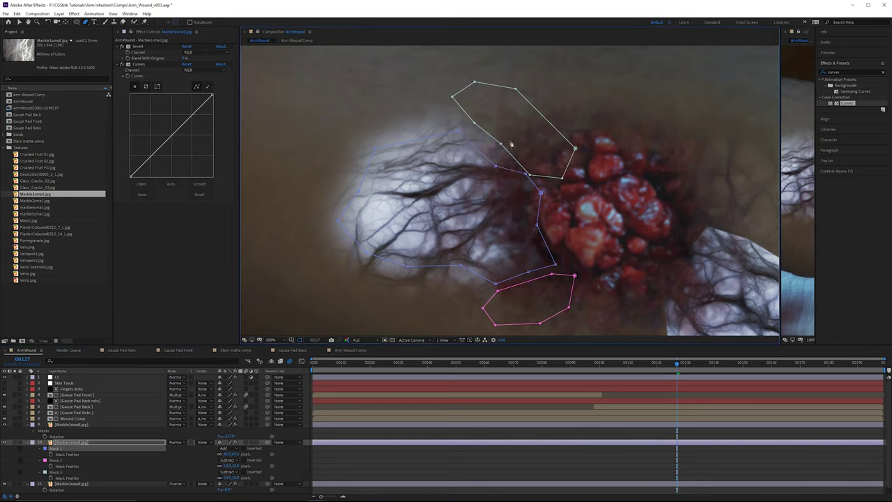
click(300, 340)
- Set the left Marble1small.jpg layer's blending mode to Overlay
drag(516, 209, 439, 157)
click(177, 443)
click(201, 264)
key(comma)
key(period)
- Lower the white point and midtones of the left Marble1small.jpg layer's RGB curve and blend the layer in Soft Light
click(138, 64)
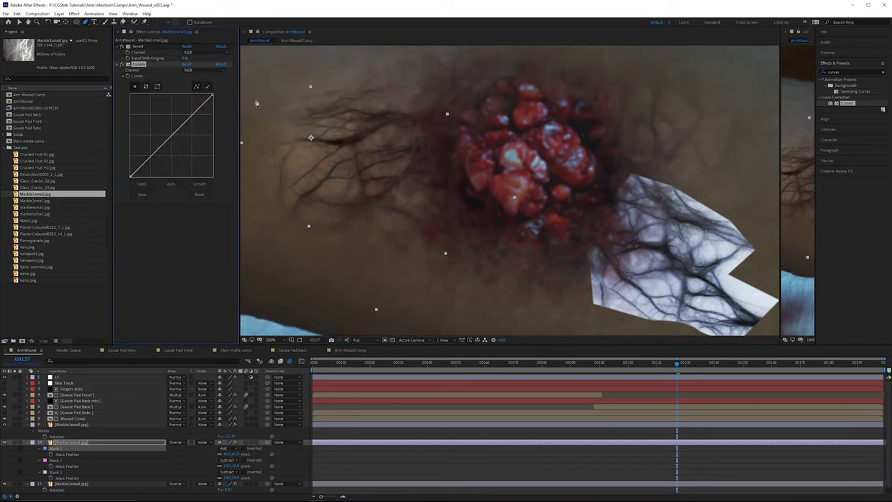
drag(212, 95, 215, 116)
drag(173, 145, 172, 140)
drag(213, 115, 257, 129)
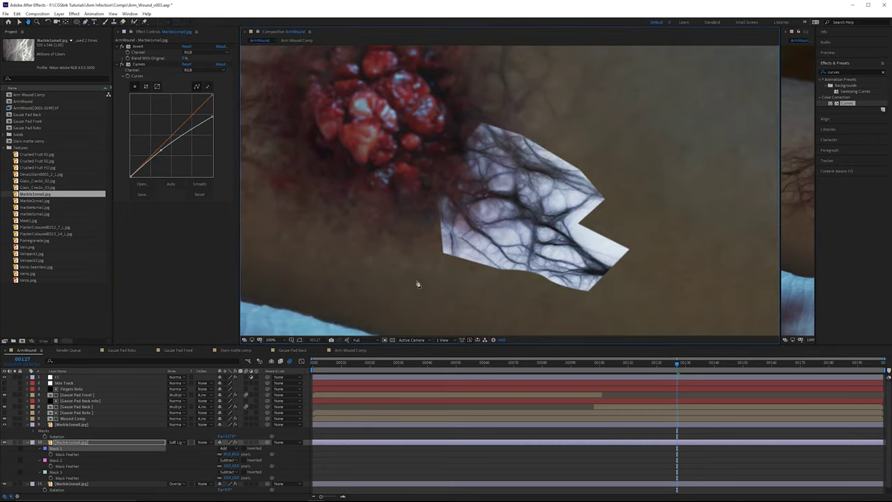
- Set the lower-right Marble1small.jpg copy's blending mode to Soft Light
click(182, 425)
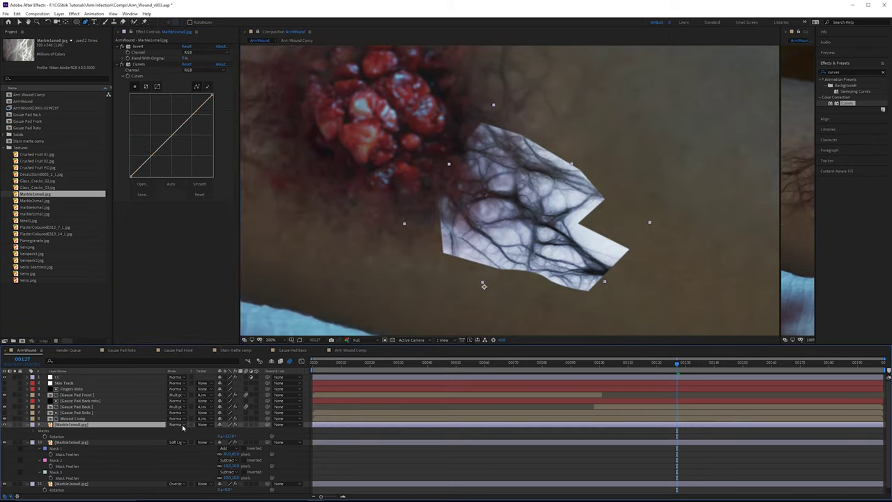
click(182, 424)
click(201, 254)
- Pull the outer lower points of the lower-right copy's mask inward and feather the mask
click(301, 340)
drag(588, 290, 564, 269)
drag(629, 249, 566, 253)
key(f)
drag(228, 442, 272, 442)
- Draw a second mask beyond the upper edge of the lower-right veins and set it to Subtract
click(506, 82)
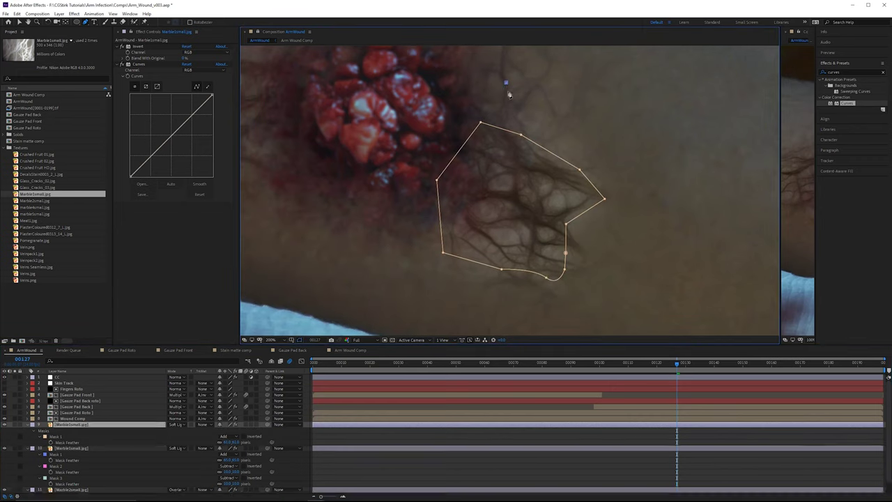
click(703, 127)
click(506, 82)
drag(682, 202, 673, 193)
click(229, 448)
click(238, 410)
- Feather the subtracting mask on the lower-right copy and hide the mask outlines
key(f)
key(f)
drag(228, 449, 243, 448)
click(301, 340)
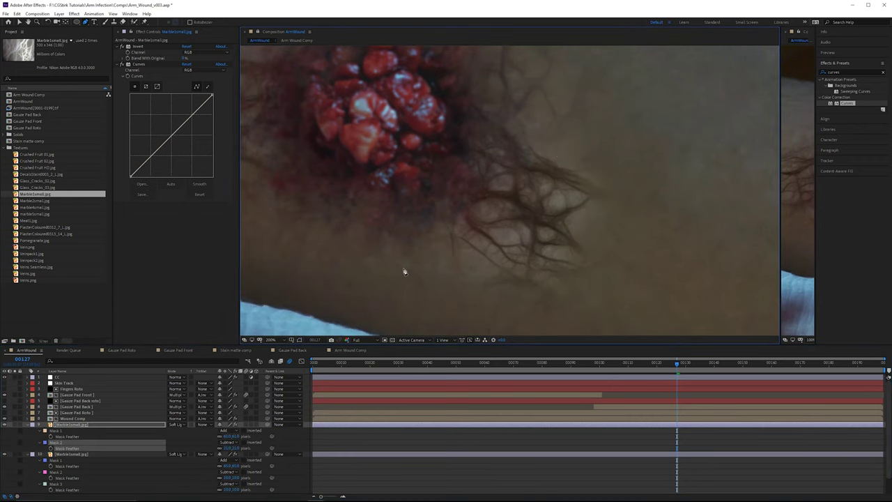
click(301, 340)
click(565, 253)
click(301, 340)
- Lower the white point of the lower-right copy's RGB curve and adjust its midtones
scroll(503, 200, down, 1)
click(160, 443)
click(139, 64)
drag(212, 95, 212, 119)
drag(180, 141, 183, 134)
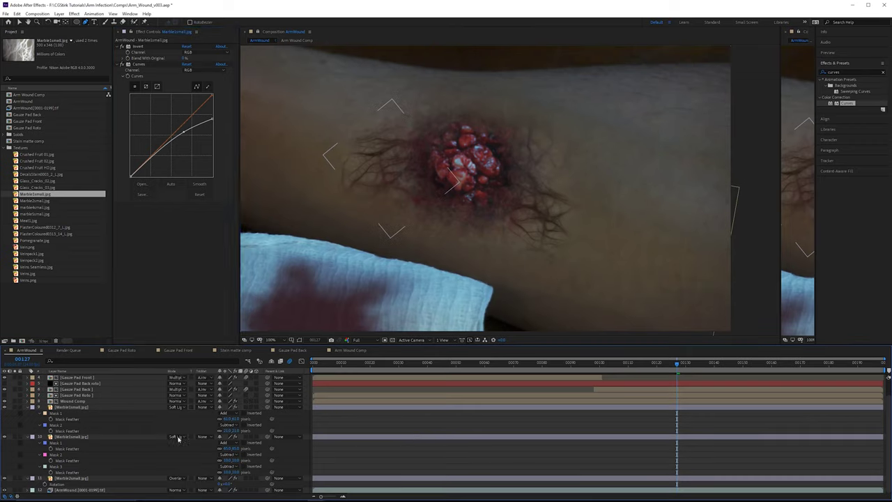
- Switch both Marble1small.jpg layers to the Overlay blending mode
click(77, 437)
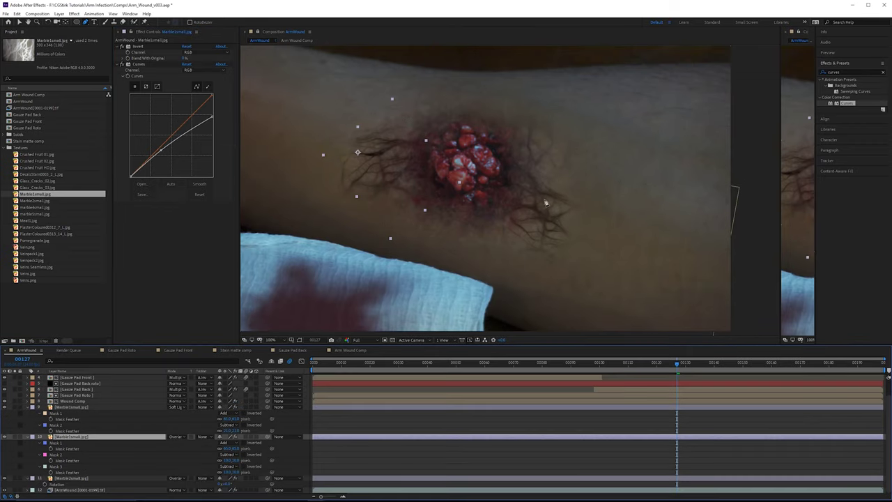
click(72, 407)
click(177, 407)
click(183, 231)
- Raise the RGB curve's black point on both Marble1small.jpg layers and bow the left layer's Blue curve gently upward
drag(130, 176, 112, 158)
drag(167, 144, 173, 138)
click(73, 436)
drag(130, 176, 139, 147)
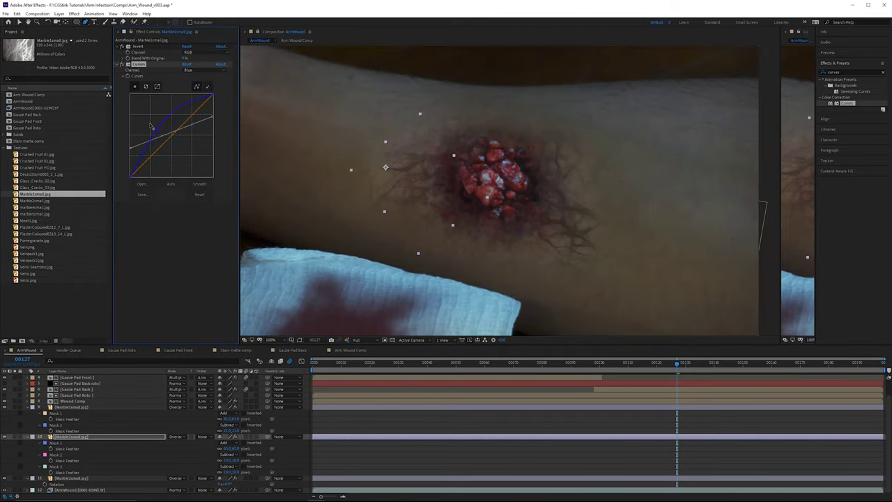
drag(151, 126, 156, 139)
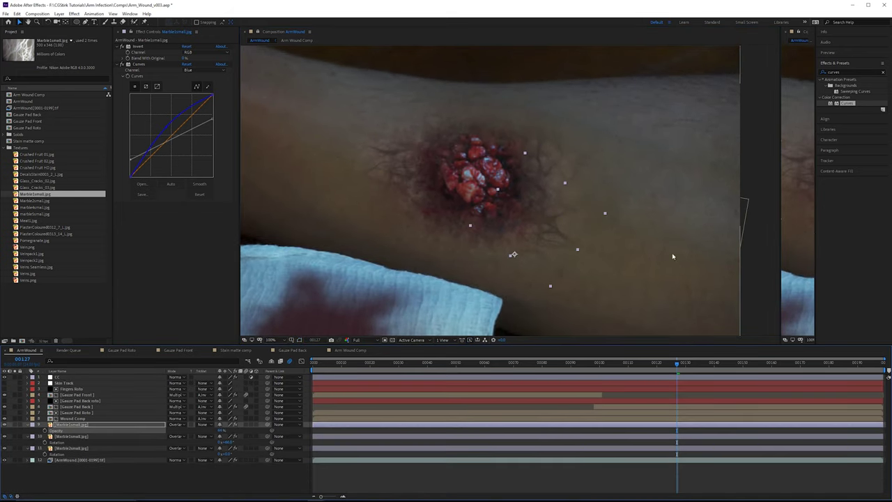
- Raise the Red curve's midtones on the lower-right Marble1small.jpg layer
click(673, 256)
scroll(645, 257, up, 1)
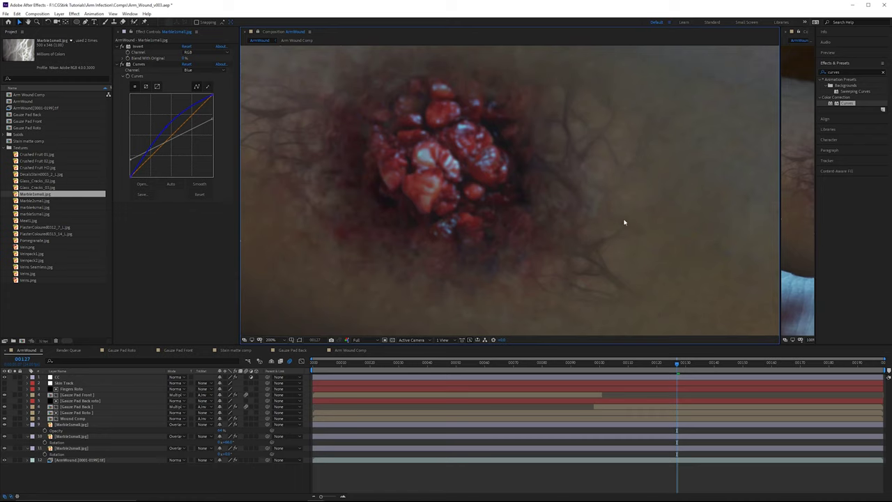
scroll(589, 181, down, 3)
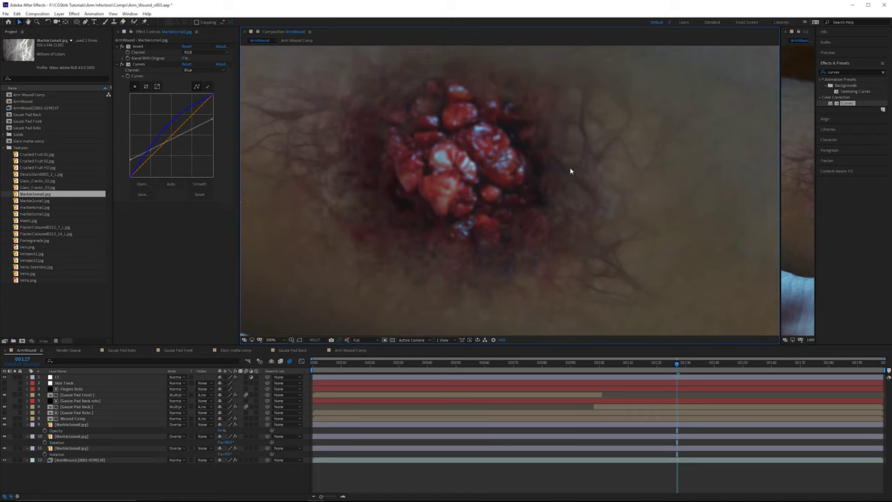
click(104, 424)
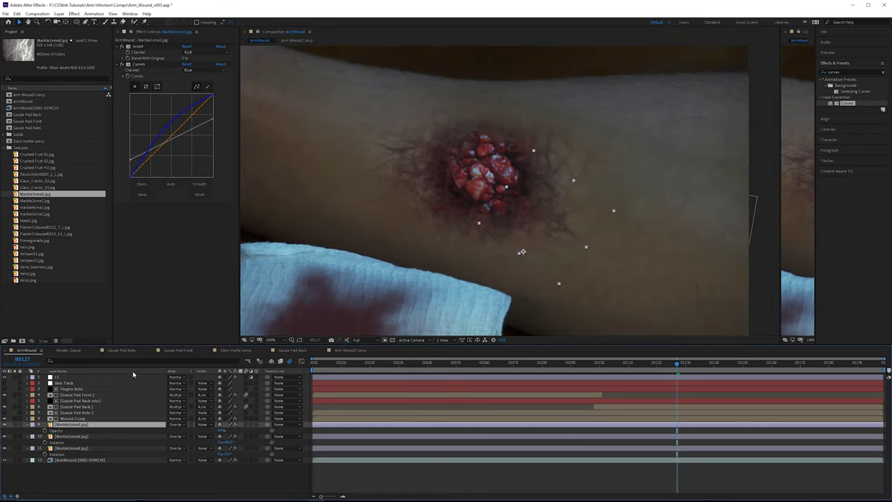
click(201, 70)
click(202, 86)
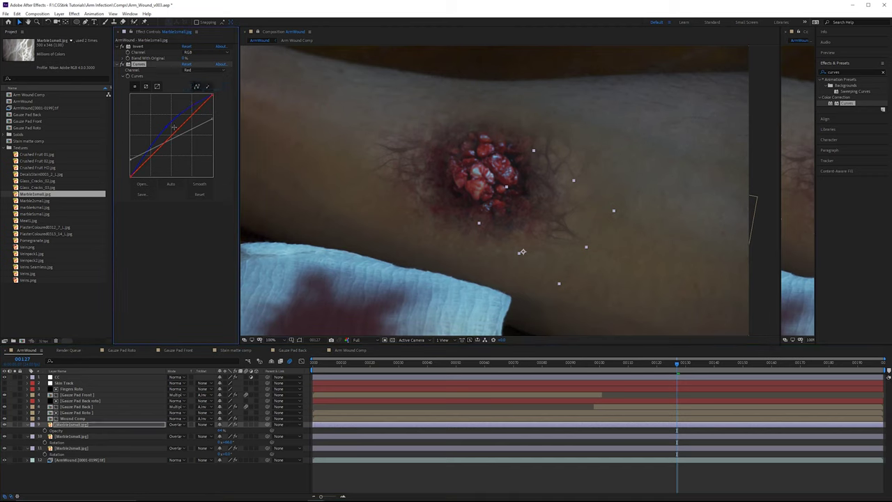
drag(177, 139, 174, 131)
- Raise the Red curve's midtones on the left Marble1small.jpg layer
click(94, 437)
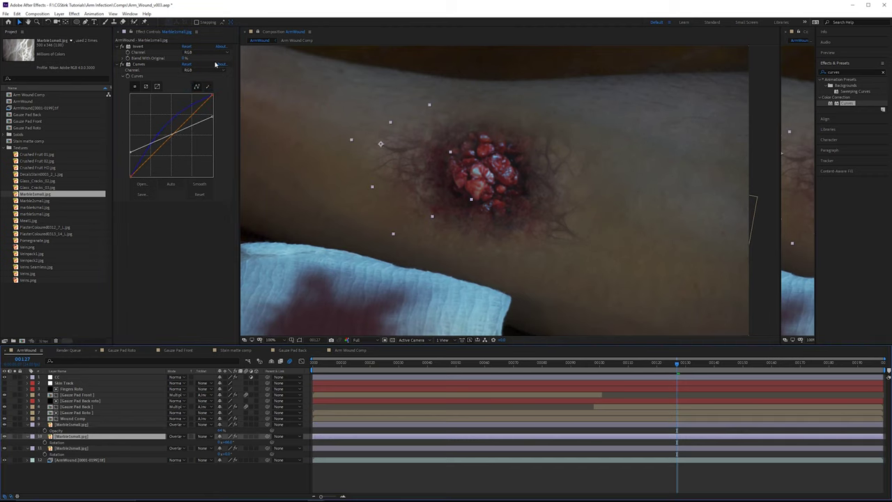
click(207, 71)
click(197, 85)
drag(175, 134, 175, 131)
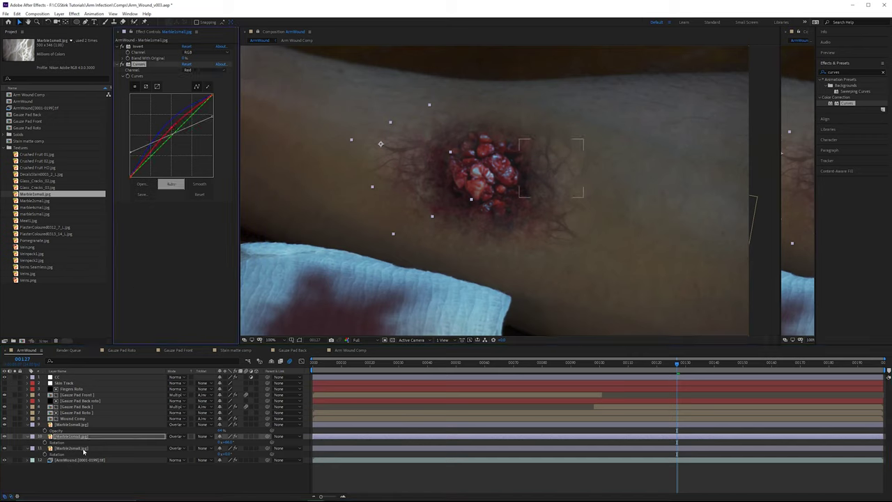
- Raise the Red curve's midtones on the Marble2small.jpg layer
click(87, 447)
click(199, 70)
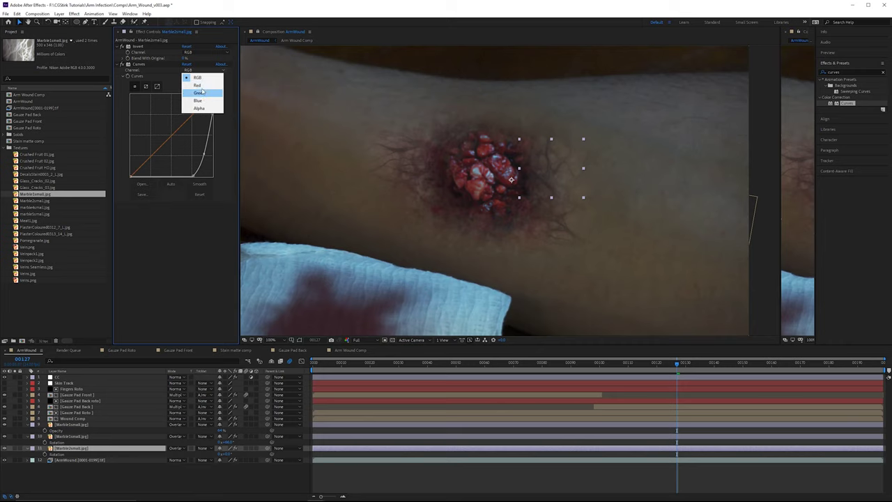
click(197, 85)
drag(174, 139, 169, 134)
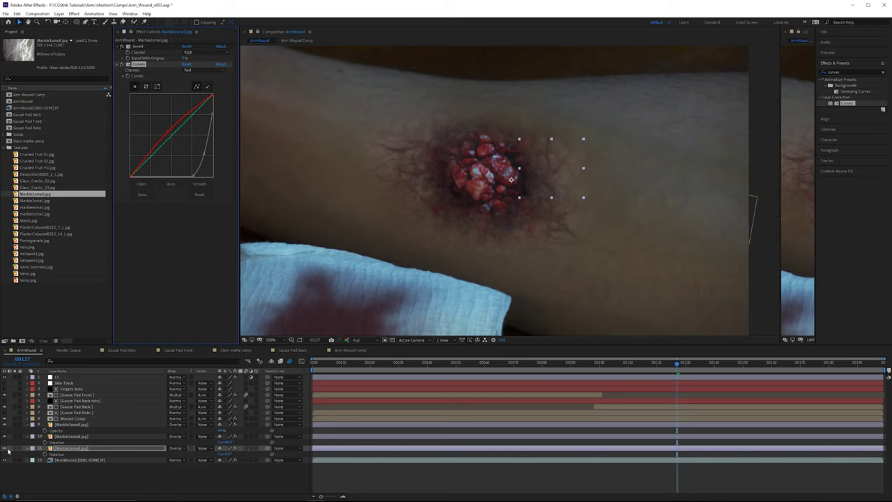
- Hide all three marble layers to compare the wound without veins and show them again
click(5, 448)
click(5, 436)
click(4, 424)
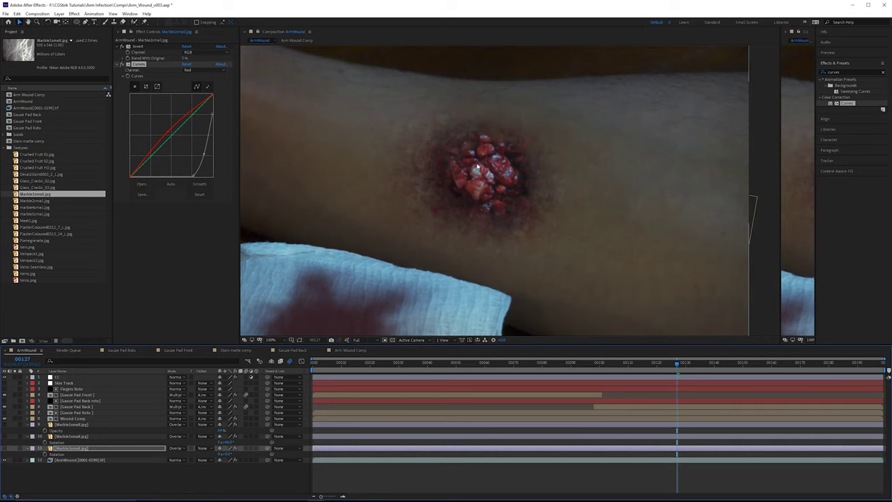
scroll(436, 144, up, 2)
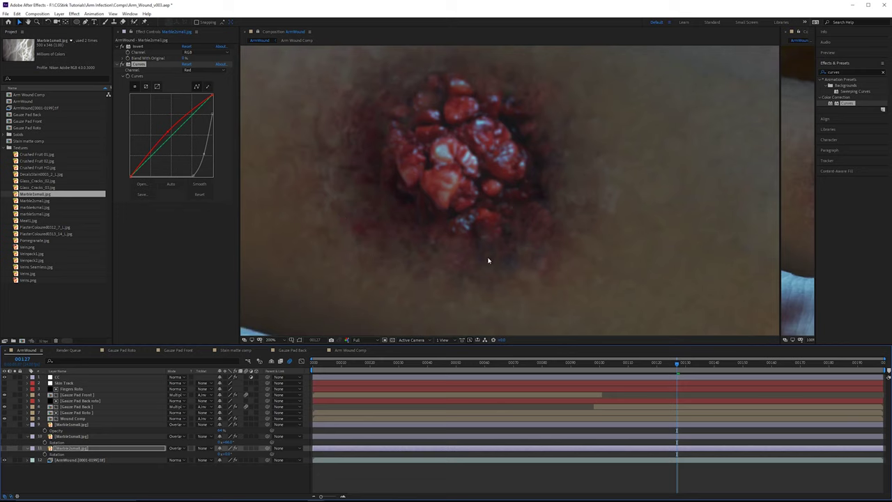
click(6, 448)
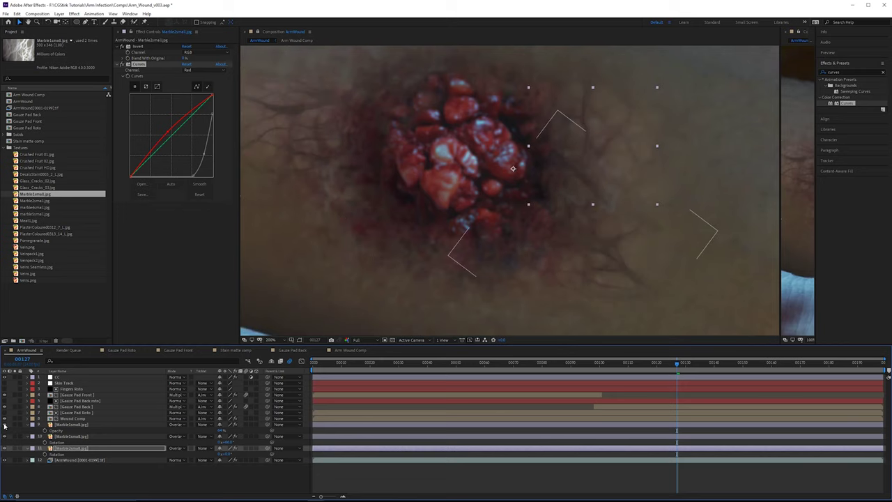
- Examine how the veins blend into the skin around the wound, both up close and across the whole arm
drag(375, 107, 428, 140)
scroll(428, 140, down, 2)
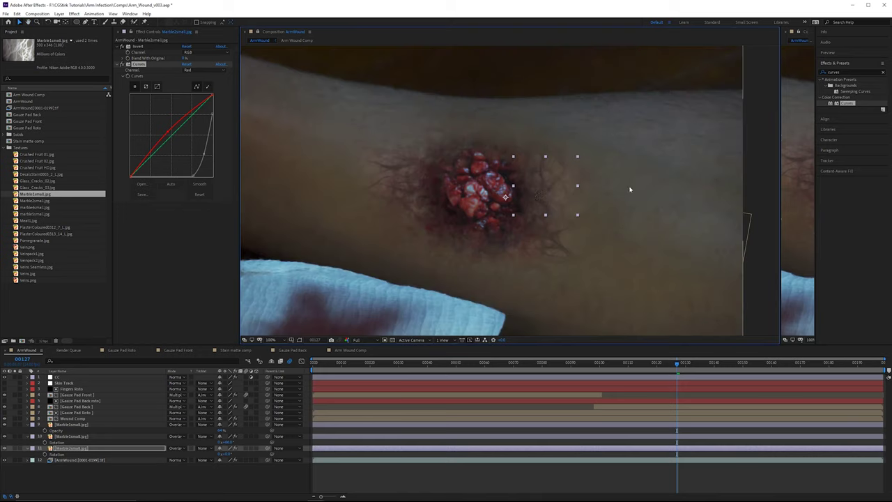
scroll(527, 230, up, 2)
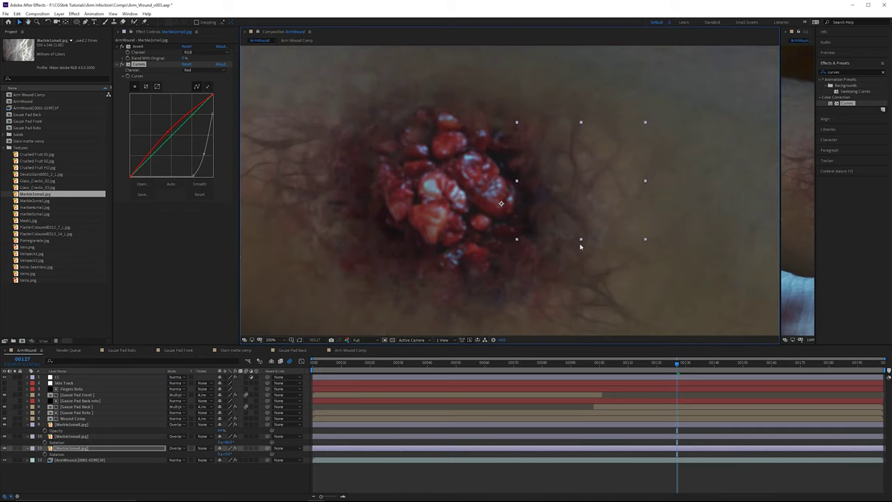
drag(488, 189, 472, 168)
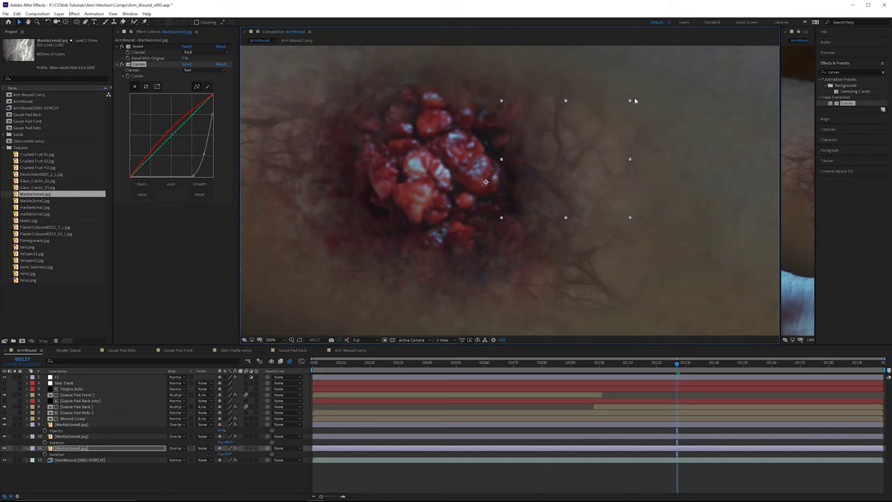
drag(491, 144, 513, 145)
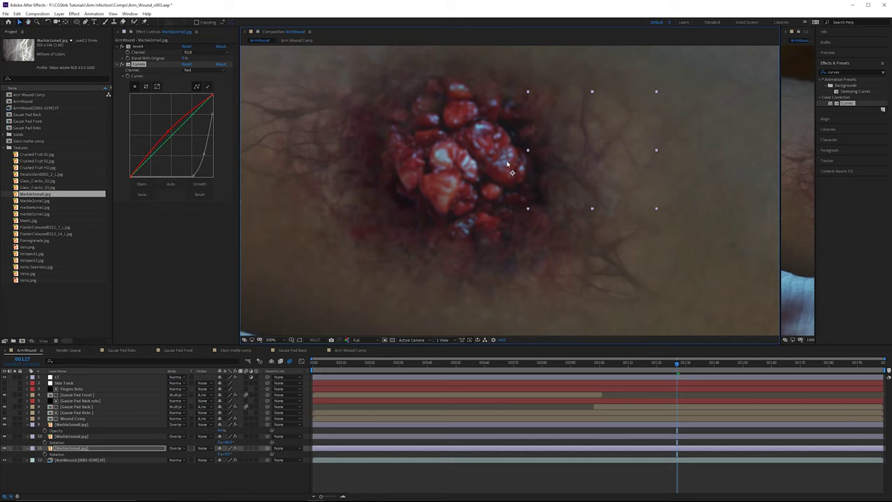
key(comma)
drag(492, 128, 456, 131)
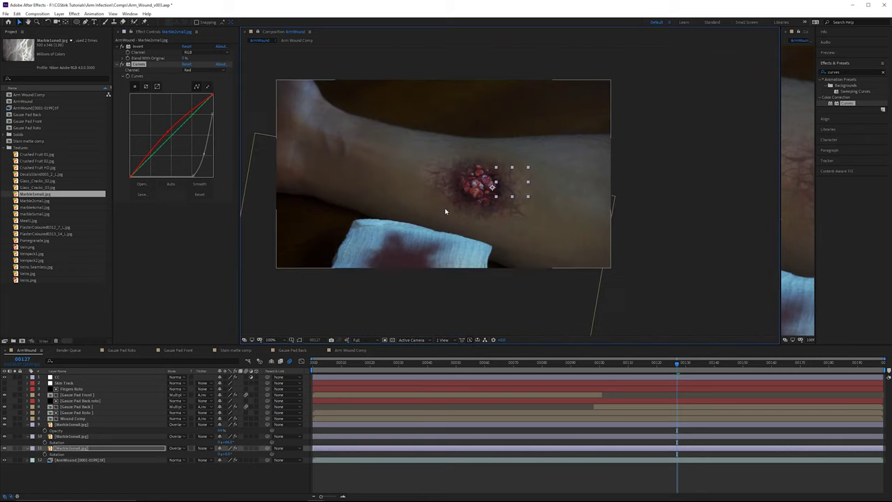
- Parent the three marble layers around the wound to the Wound Comp layer
key(period)
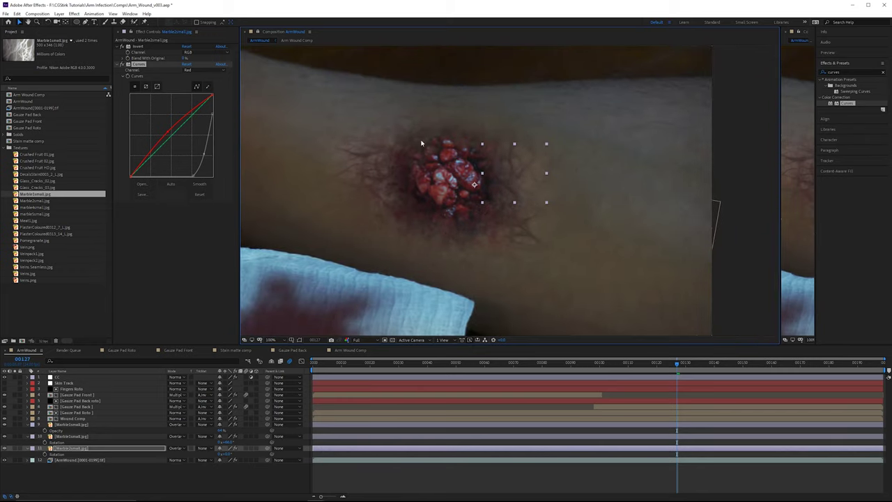
click(72, 424)
shift+click(64, 449)
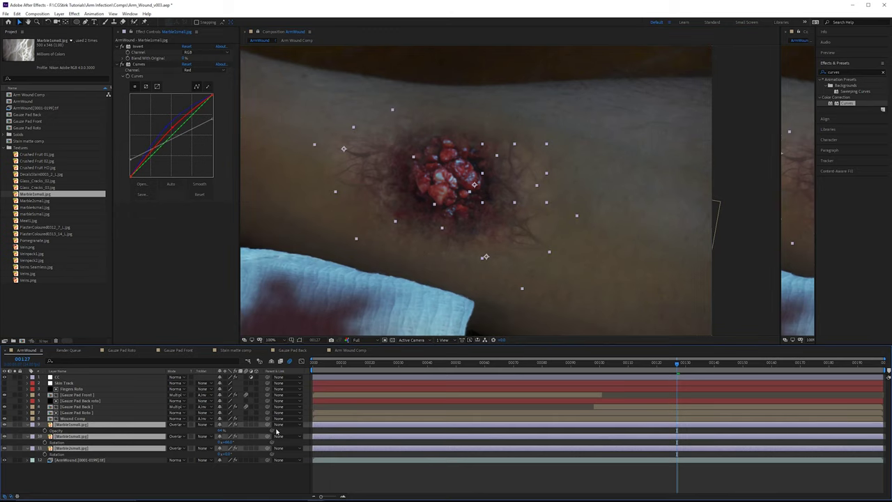
click(279, 424)
click(301, 386)
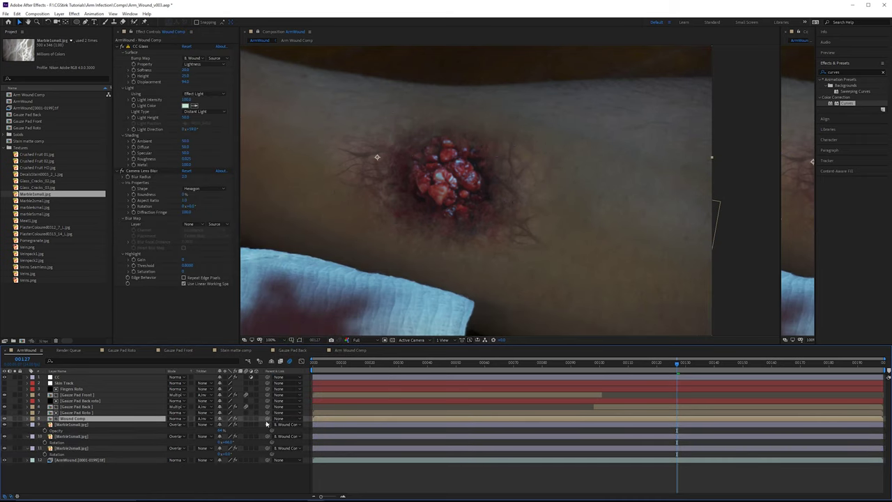
- Parent the Wound Comp layer to Skin Track and scrub through the shot to check the tracking
drag(267, 421, 79, 385)
click(636, 363)
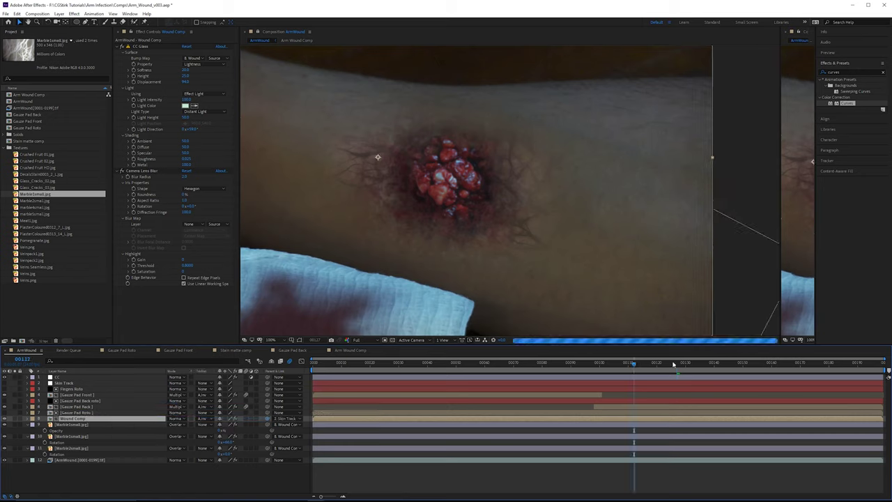
drag(679, 364, 591, 392)
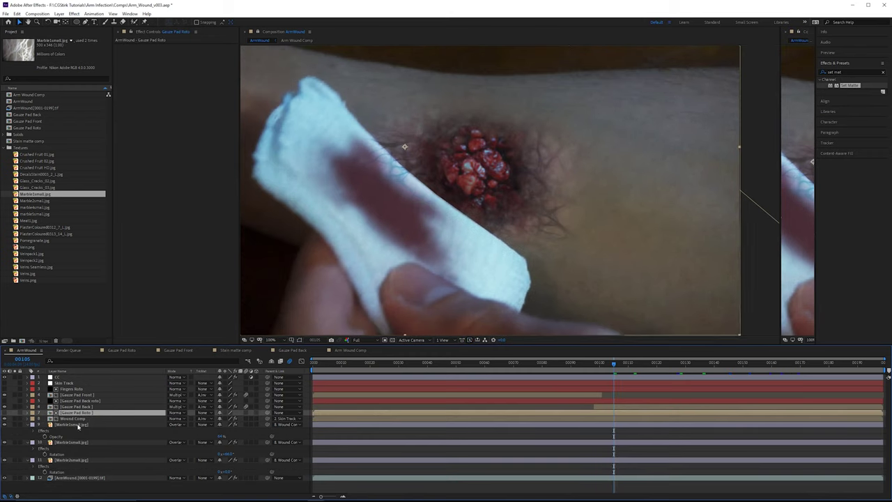
- Paste a copy of the Gauze Pad Roto layer directly above each of the three marble layers
click(78, 424)
key(ctrl+v)
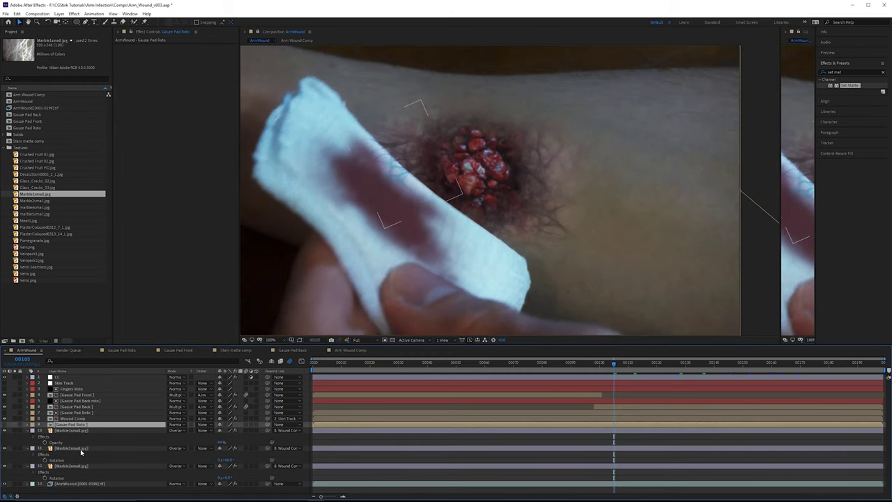
click(80, 449)
key(ctrl+v)
click(89, 474)
key(ctrl+v)
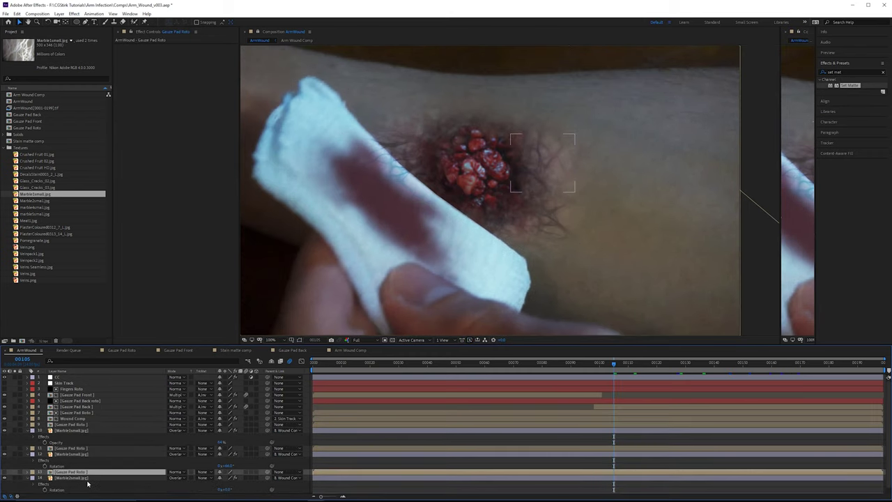
- Set all three marble layers to Alpha Inverted Matte using the Gauze Pad Roto copies and scrub to check the result
click(88, 478)
ctrl+click(83, 454)
ctrl+click(92, 430)
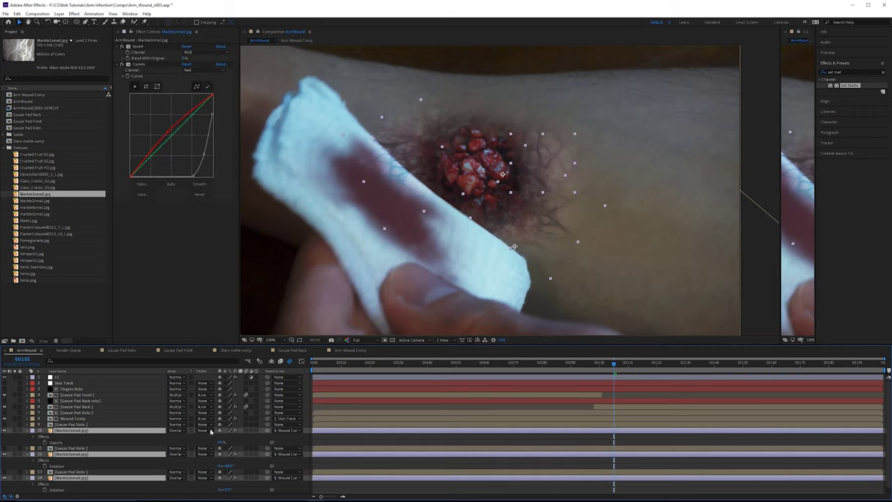
click(203, 431)
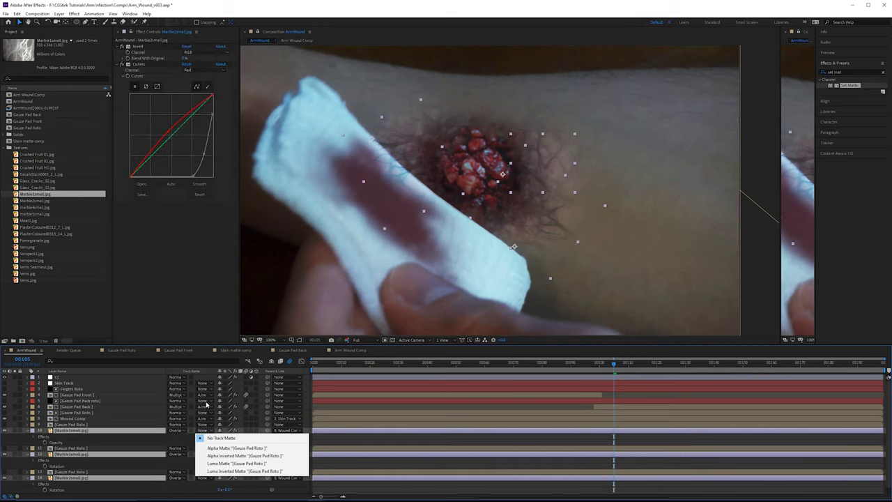
click(244, 455)
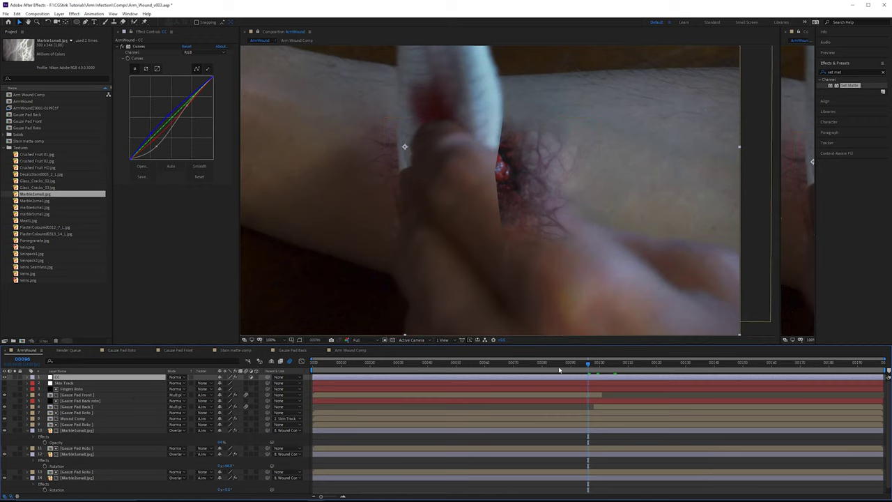
drag(556, 366, 616, 370)
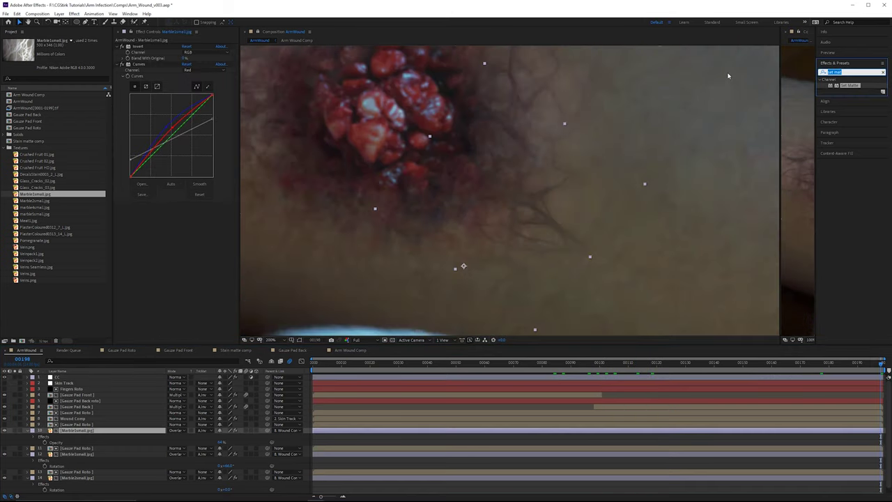
- Apply Camera Lens Blur to all three marble layers and inspect the softened veins around the wound
text(camera)
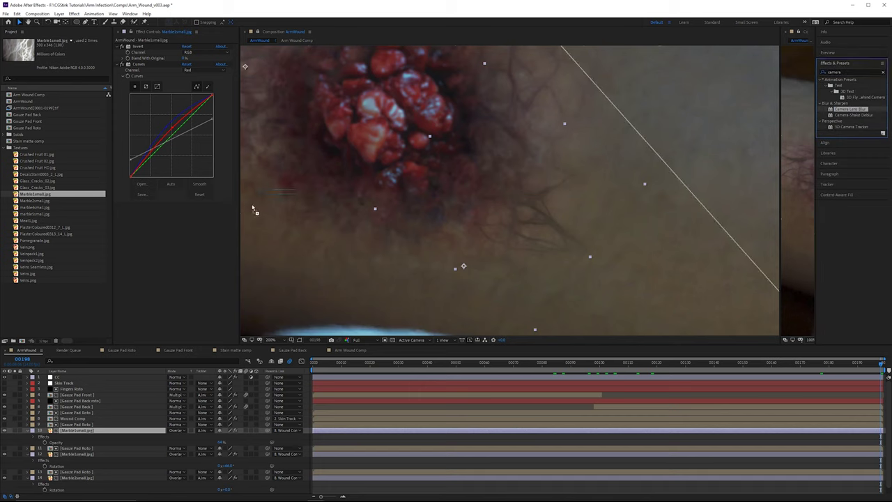
drag(253, 209, 251, 211)
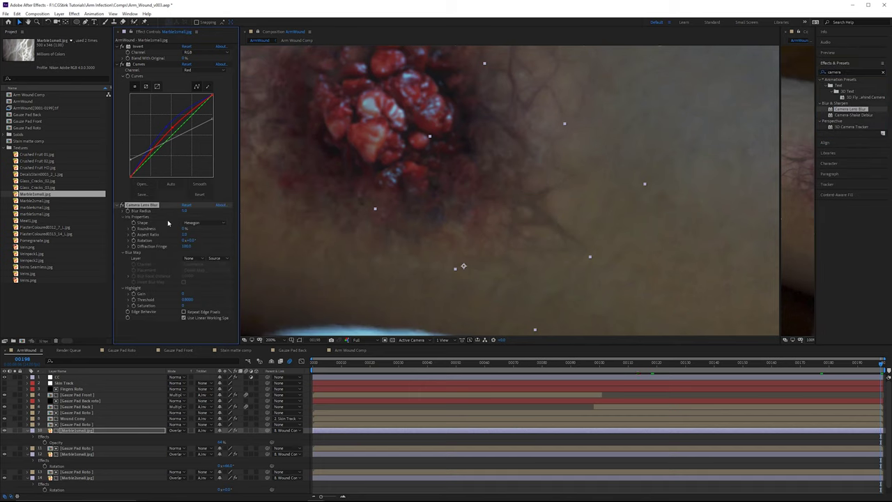
click(75, 453)
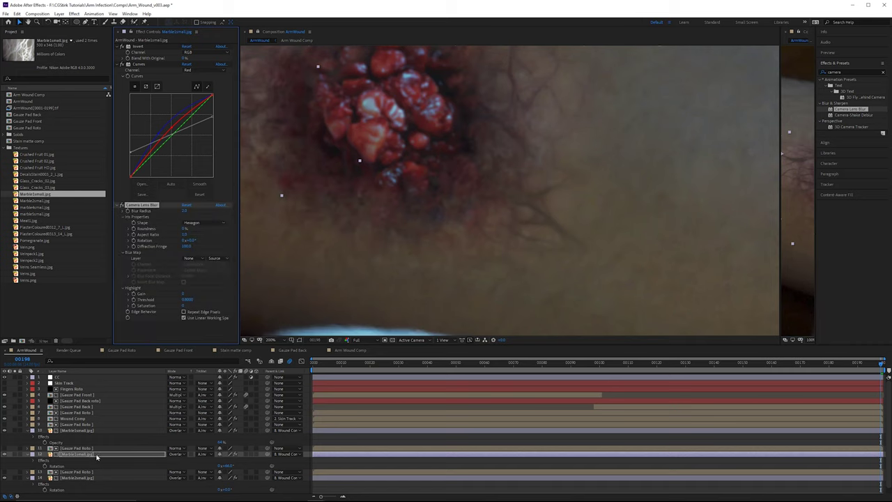
click(94, 480)
scroll(533, 238, down, 2)
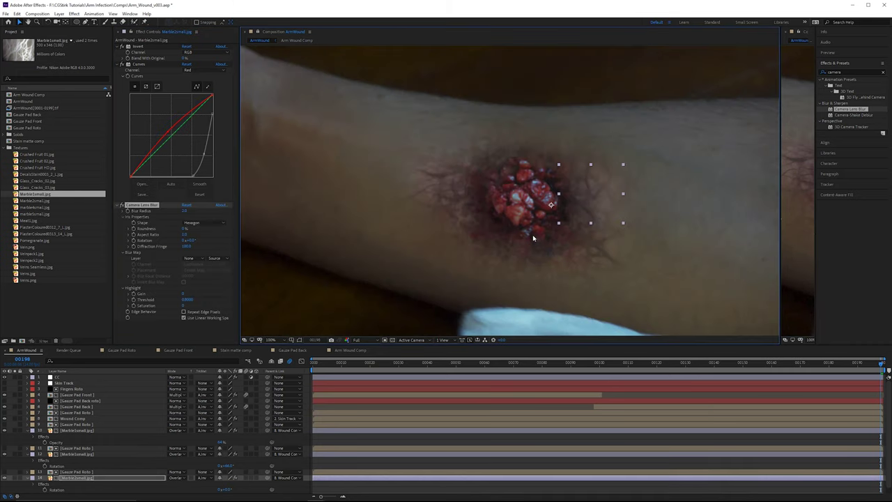
key(F2)
scroll(482, 231, up, 1)
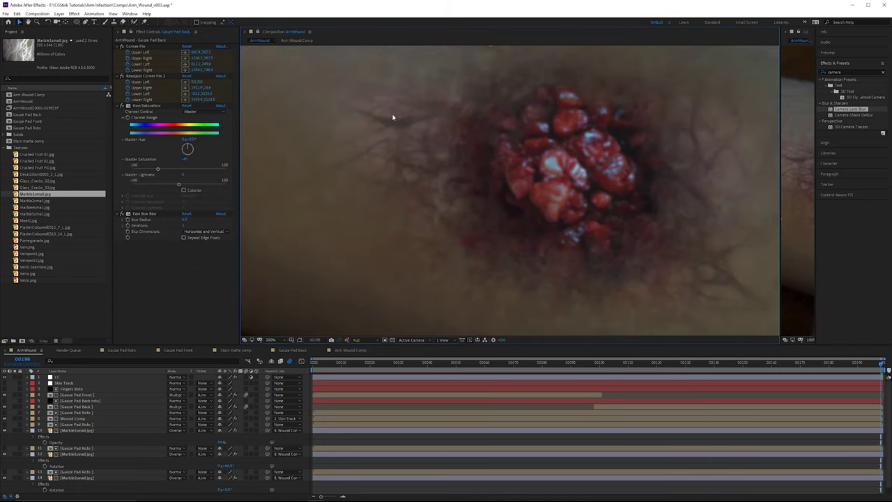
drag(583, 169, 394, 149)
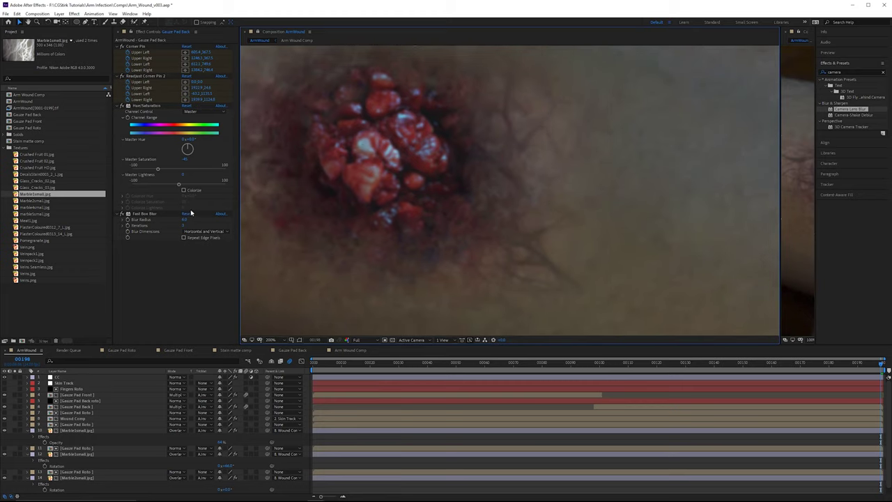
- Add the Urban Flow.jpg texture to the composition below the Gauze Pad Back layer and move it over the arm
drag(35, 247, 186, 410)
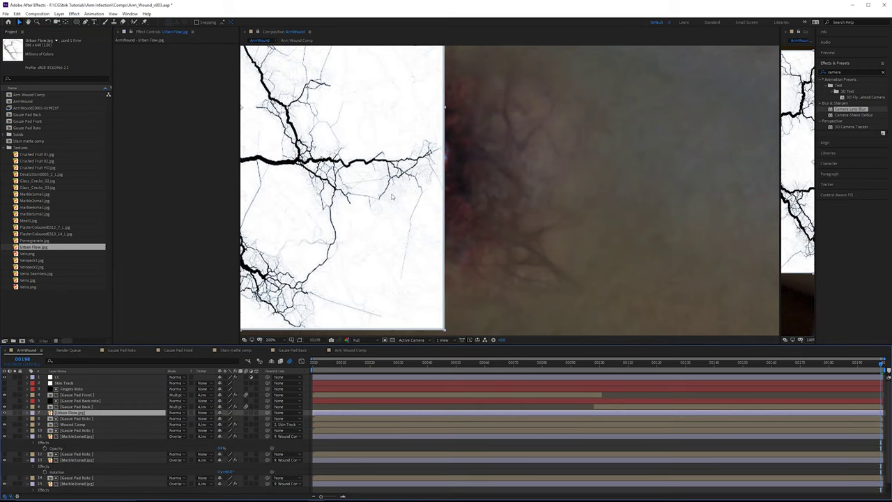
key(comma)
drag(347, 159, 519, 224)
- Rotate the Urban Flow.jpg layer to about 134° and center it over the wound
key(r)
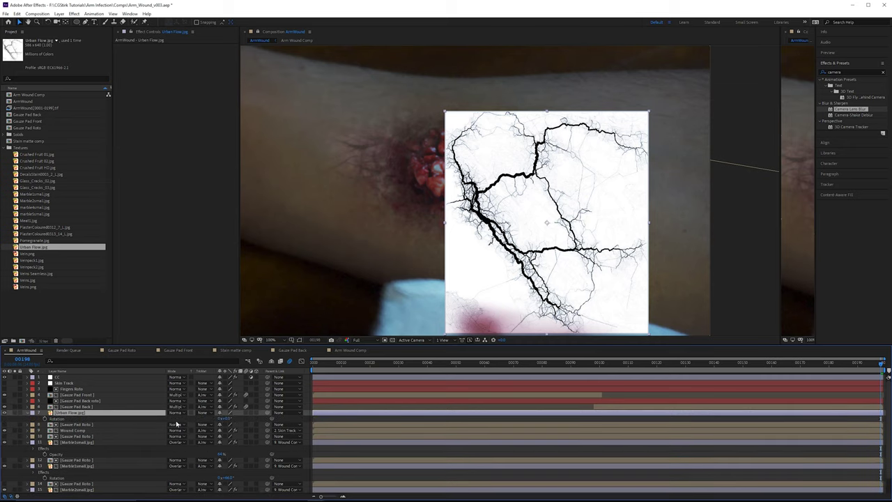
drag(235, 418, 361, 364)
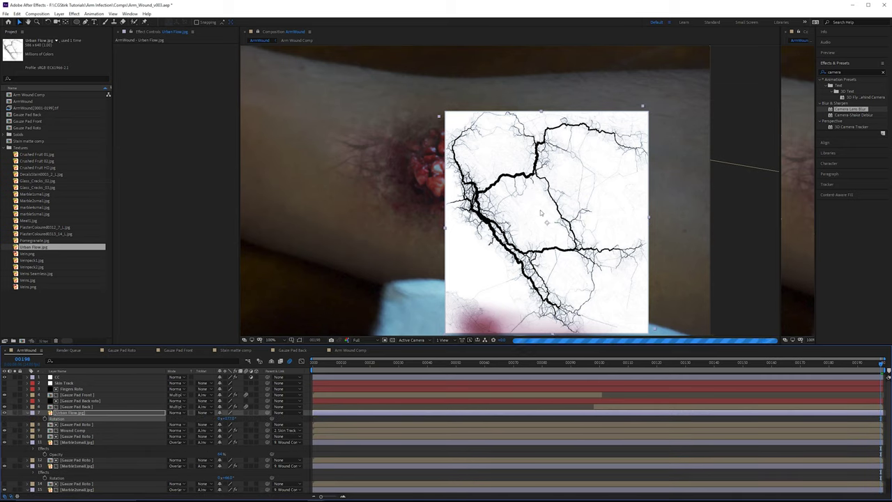
drag(548, 196, 460, 166)
drag(241, 404, 271, 400)
drag(492, 172, 470, 194)
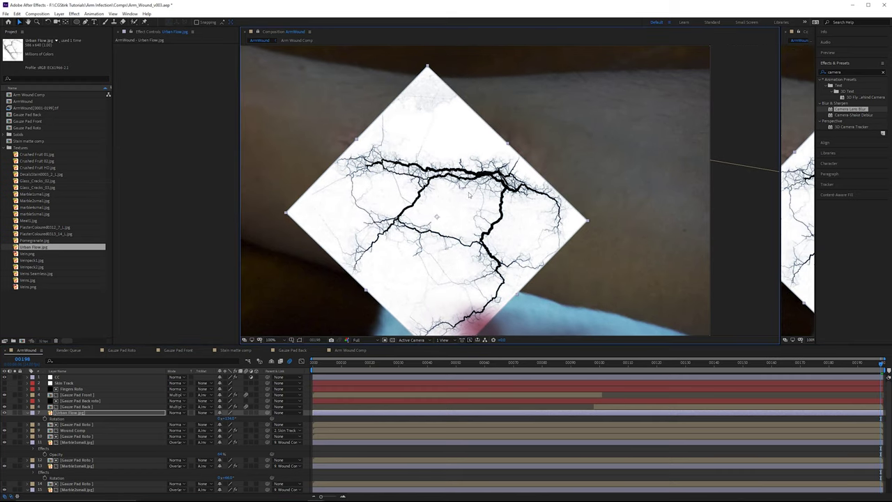
- Apply the Extract effect to Urban Flow.jpg and lower its white point to key out the white background
scroll(468, 111, up, 1)
drag(426, 94, 523, 128)
click(861, 79)
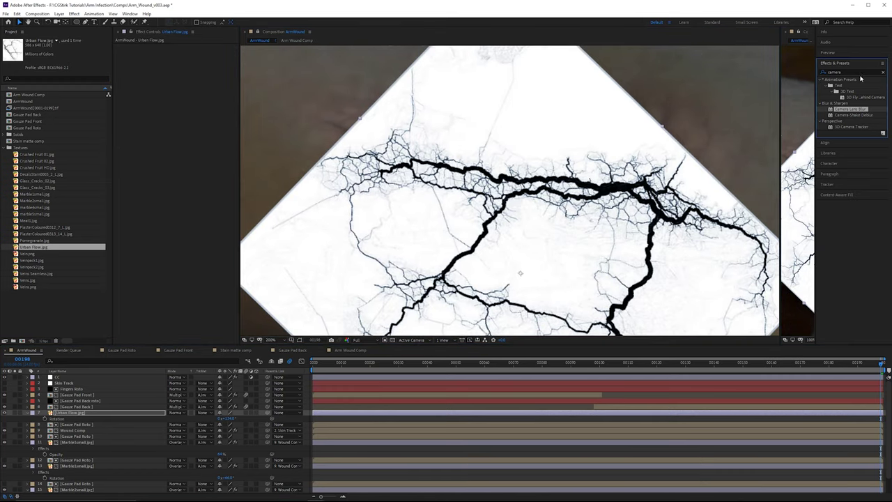
double_click(838, 72)
text(extract)
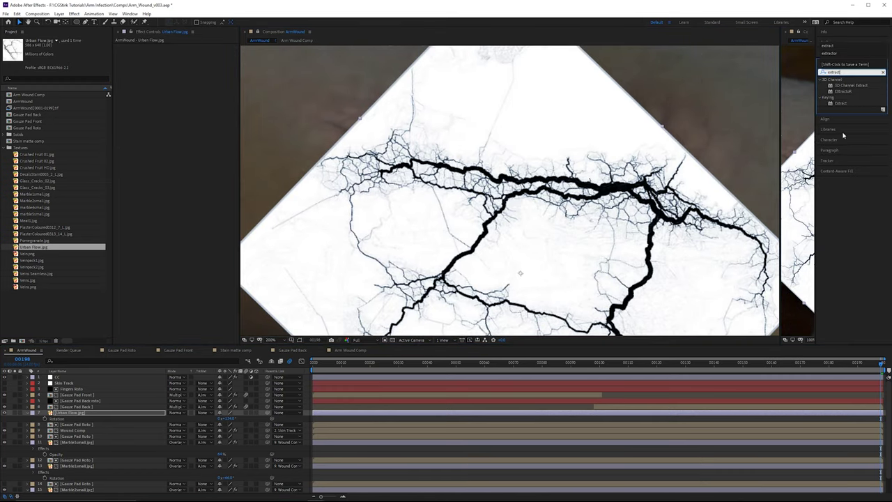
drag(235, 158, 233, 153)
drag(216, 86, 132, 85)
scroll(582, 161, down, 2)
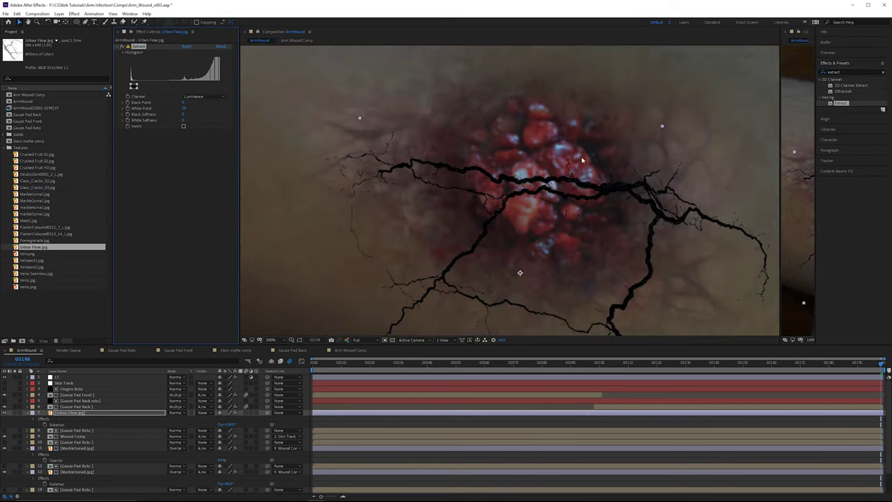
- Set the Urban Flow.jpg layer's rotation to 145° and reposition its dark branches around the wound
drag(508, 180, 439, 154)
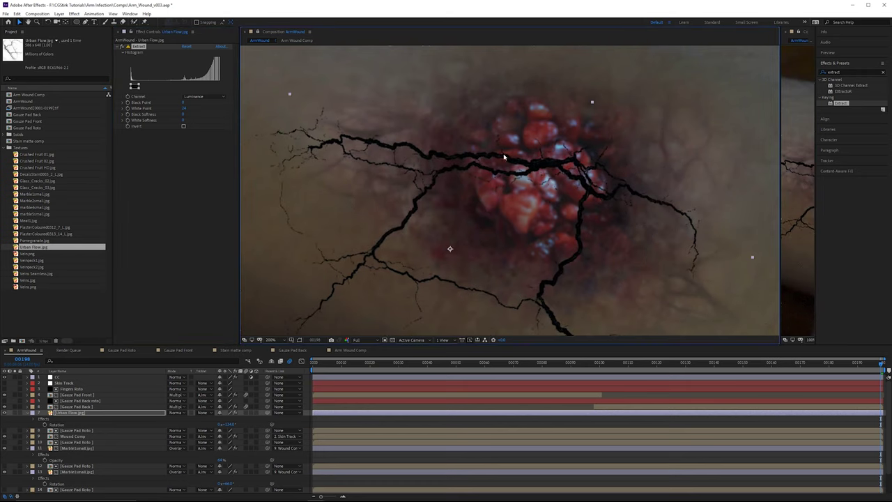
drag(503, 157, 520, 146)
click(230, 423)
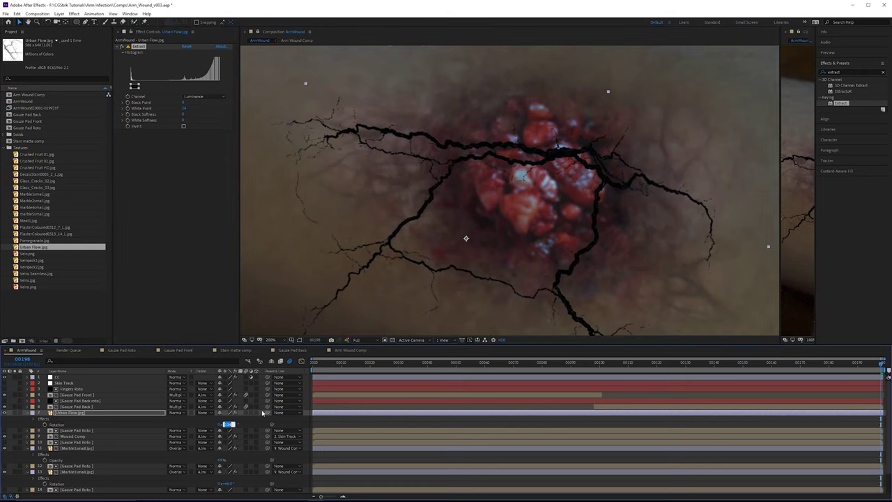
text(145)
key(Return)
scroll(605, 147, down, 1)
drag(488, 189, 537, 151)
- Draw a closed Pen tool mask on Urban Flow.jpg around the branch running from below the wound to the gauze pad
click(85, 22)
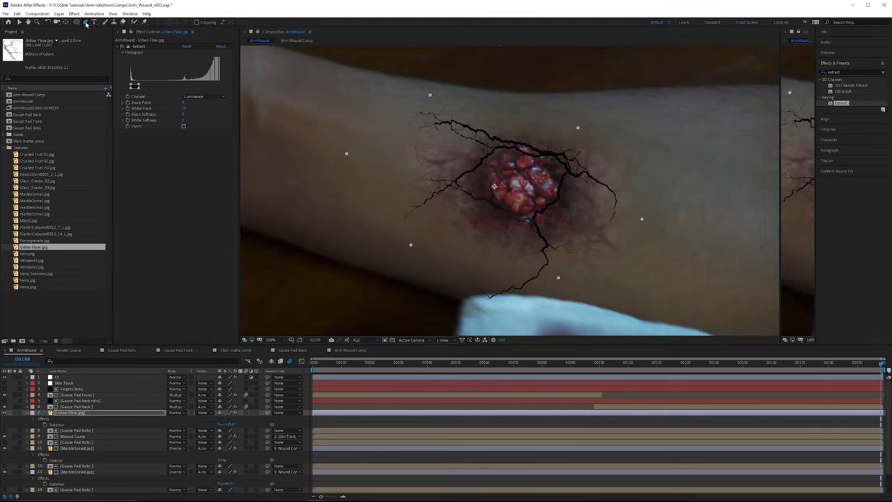
click(476, 246)
click(558, 231)
click(598, 247)
click(593, 301)
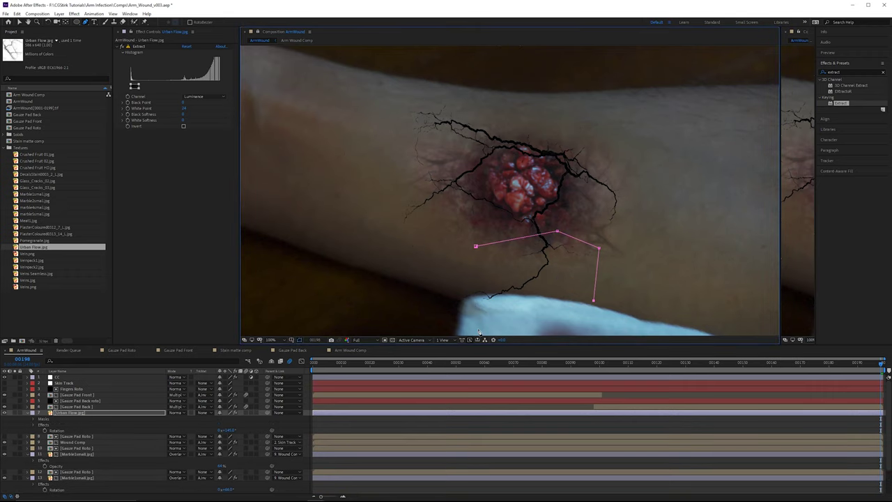
click(416, 324)
click(397, 290)
click(476, 246)
click(476, 246)
drag(558, 232, 557, 241)
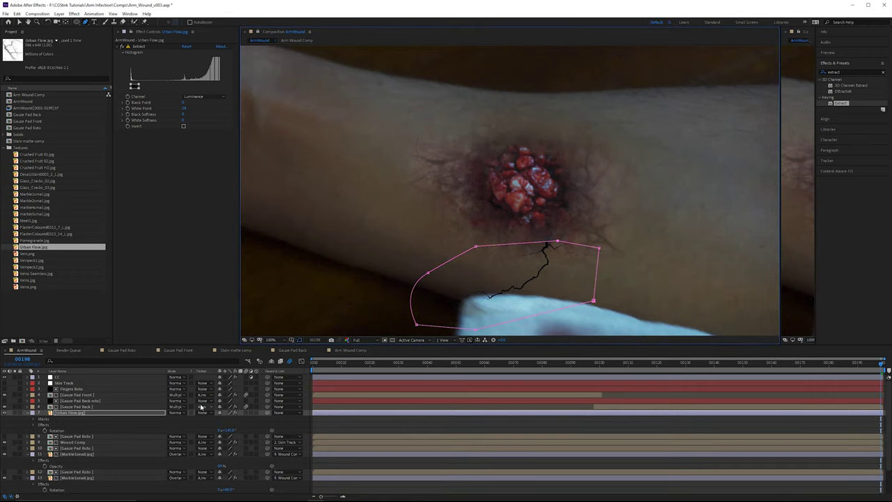
- Set the Urban Flow.jpg mask mode to Subtract to remove the lower branch
key(m)
click(224, 418)
click(233, 437)
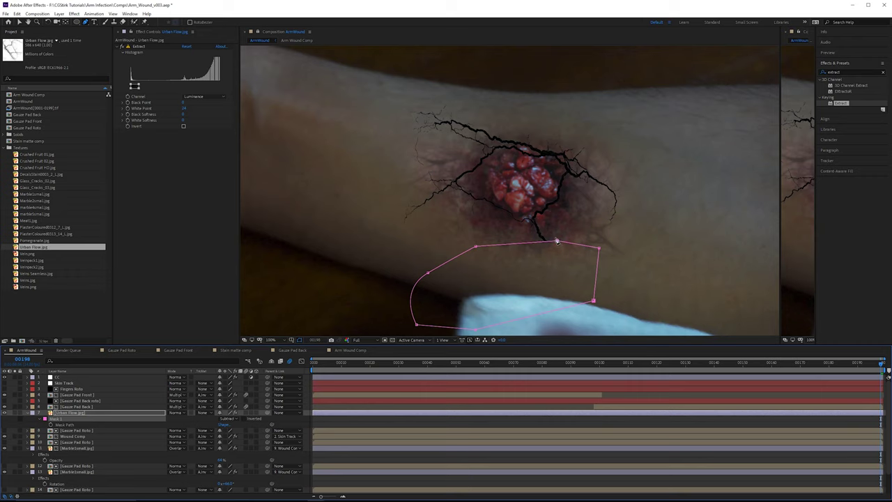
- Feather the subtracting mask on Urban Flow.jpg and pull its upper corner farther down from the wound
scroll(501, 219, up, 1)
key(f)
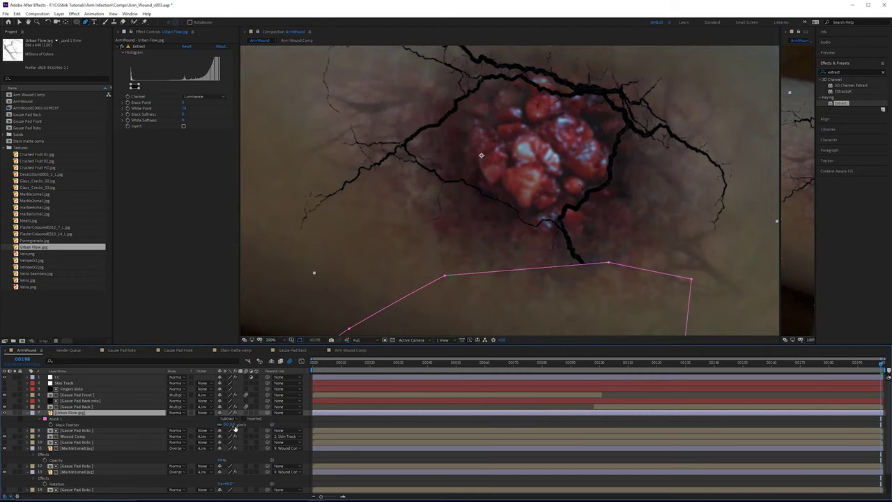
drag(690, 279, 660, 318)
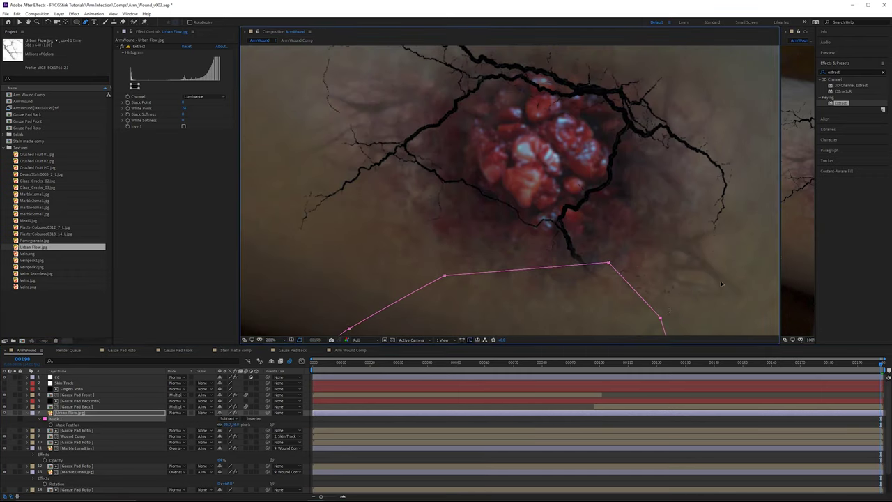
scroll(722, 283, down, 1)
- Rotate the Urban Flow.jpg layer to about 140°, reposition it over the wound and reshape the mask's upper edge
key(v)
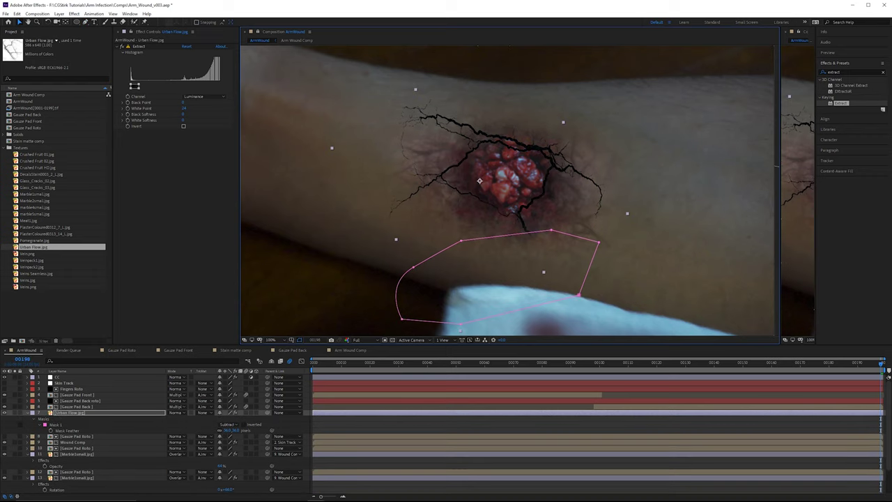
scroll(492, 120, up, 1)
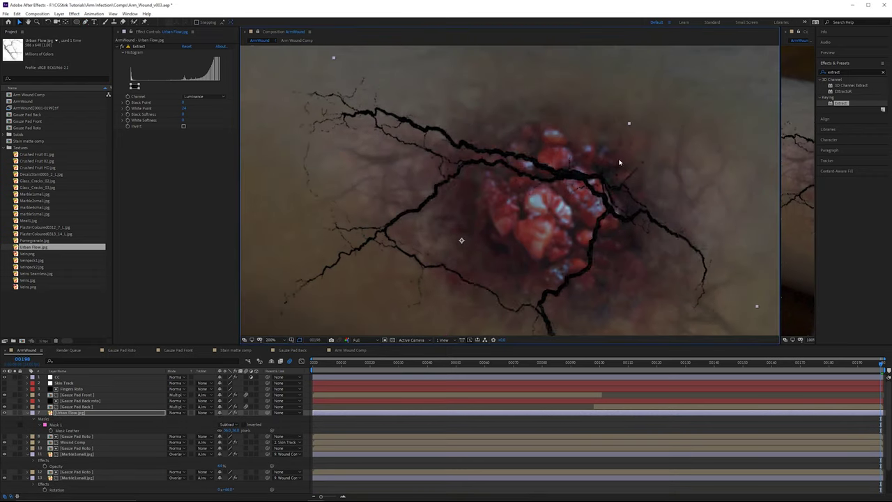
key(r)
drag(596, 168, 593, 86)
scroll(508, 187, down, 1)
drag(475, 241, 457, 209)
drag(563, 218, 528, 229)
scroll(504, 135, up, 3)
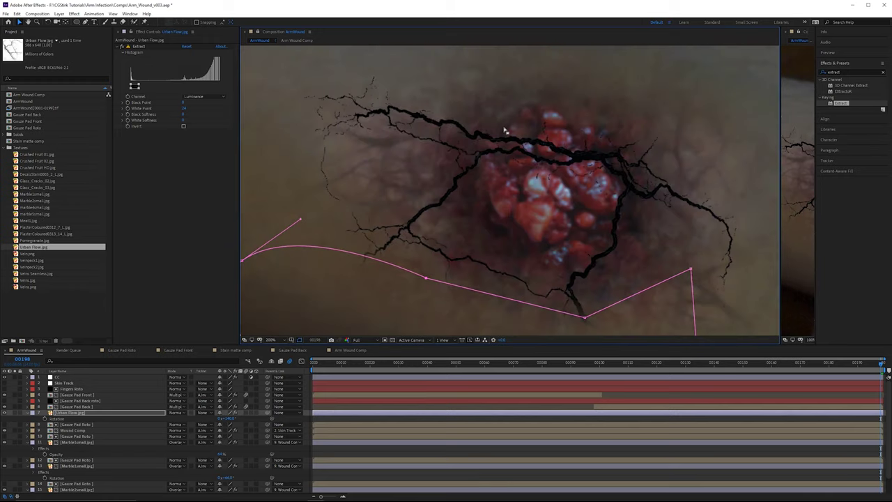
- Apply the Fractal Noise effect to the Urban Flow.jpg layer and hide the mask outlines in the composition view
scroll(426, 115, down, 1)
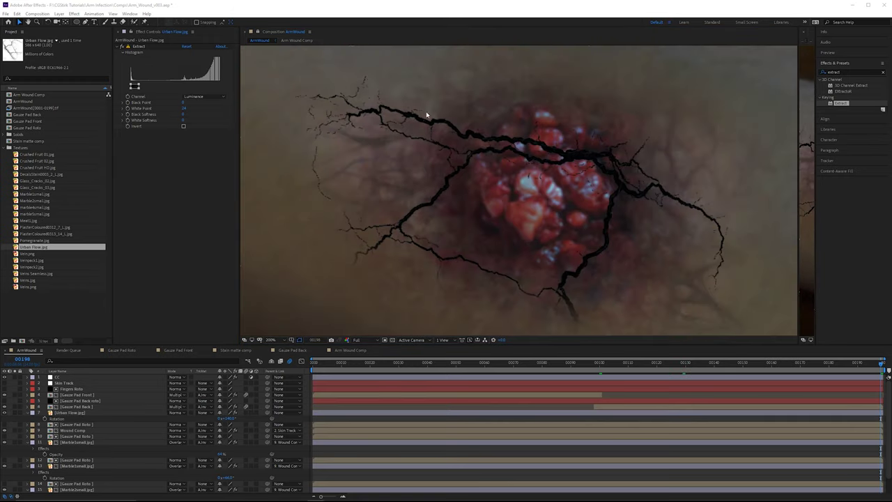
double_click(848, 78)
text(fract)
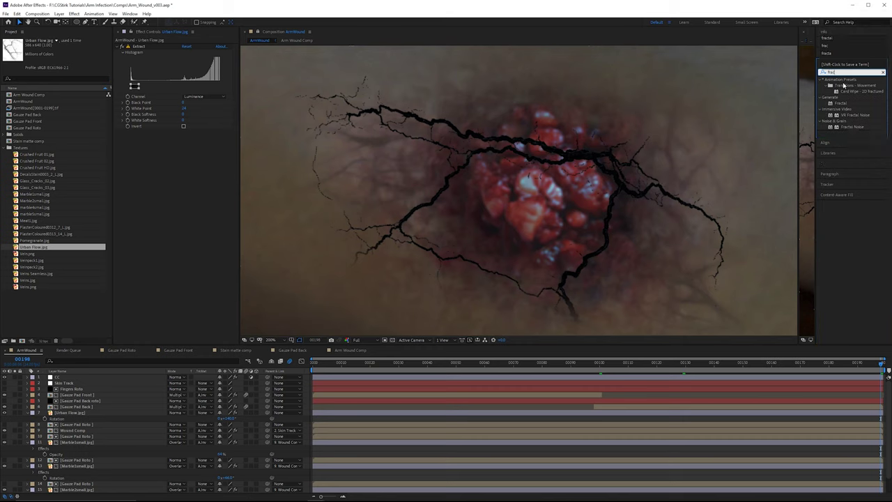
click(864, 128)
drag(864, 129, 171, 183)
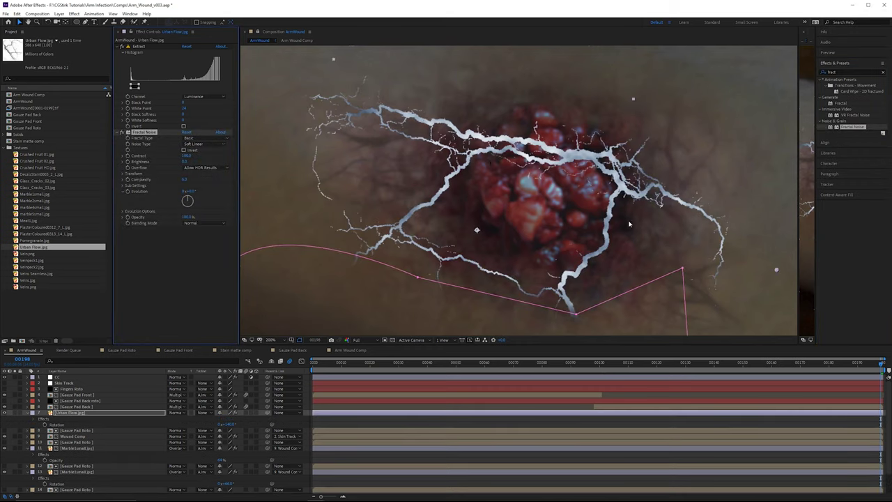
click(298, 340)
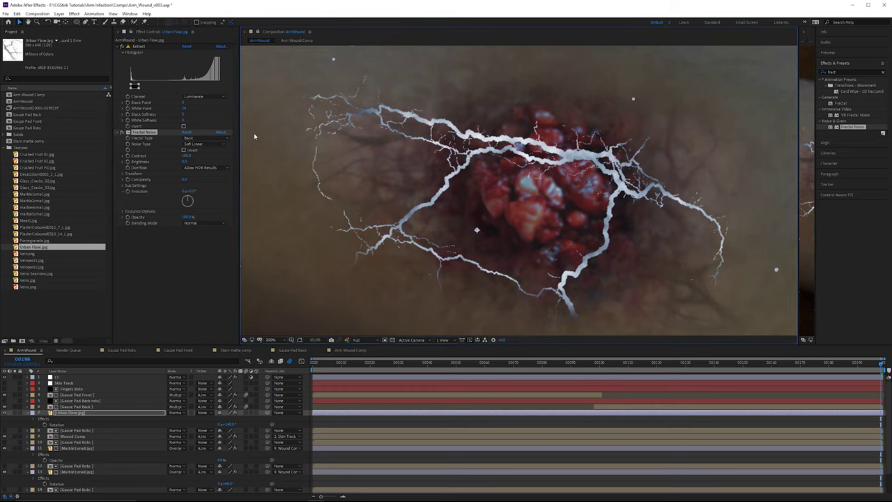
- Set the Fractal Noise scale to 20 and shift its Offset Turbulence back and forth to test how the pattern moves through the branches
click(123, 173)
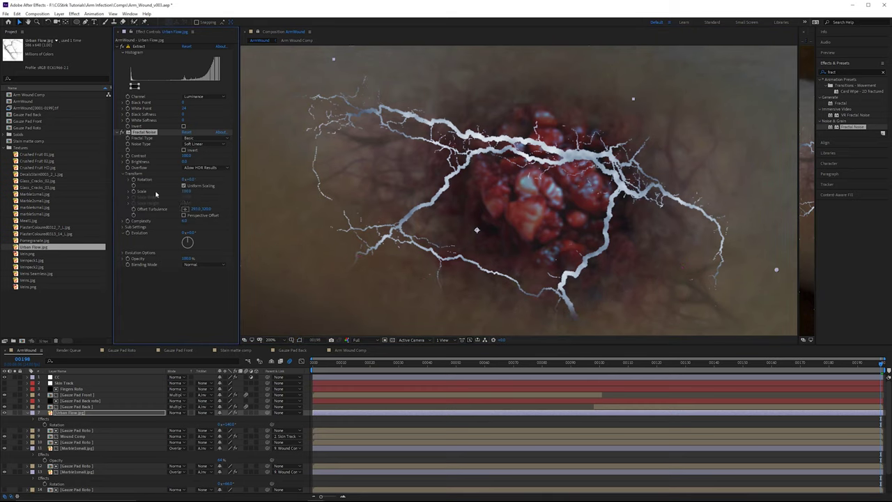
drag(186, 191, 166, 198)
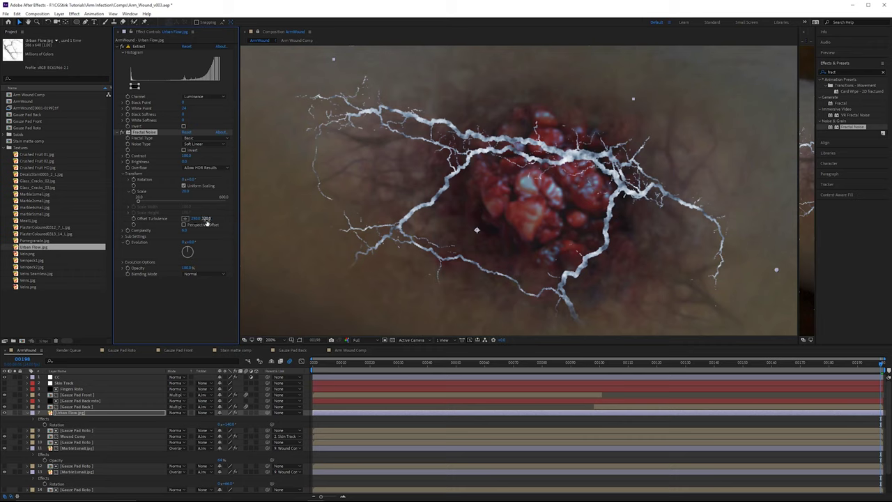
drag(214, 220, 226, 219)
drag(220, 218, 197, 218)
drag(115, 214, 142, 213)
drag(197, 218, 197, 218)
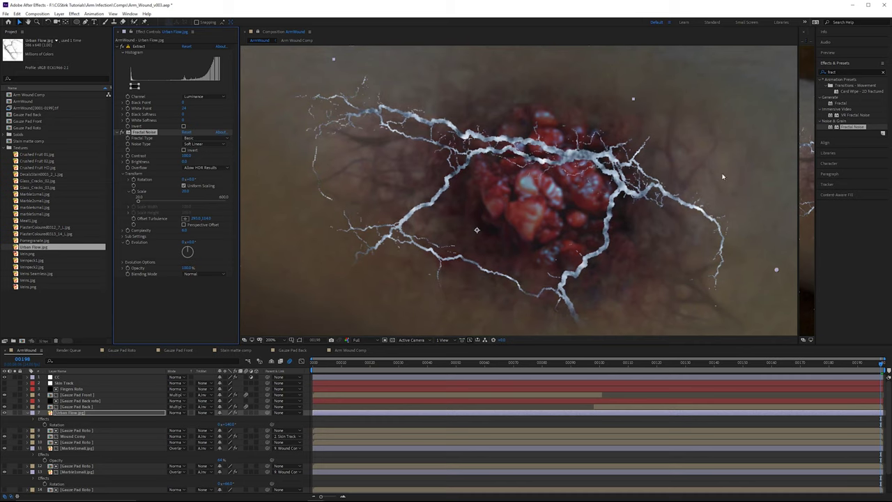
- Place the Fractal Noise Offset Turbulence point on the upper vein branch beside the wound
drag(622, 181, 591, 180)
key(comma)
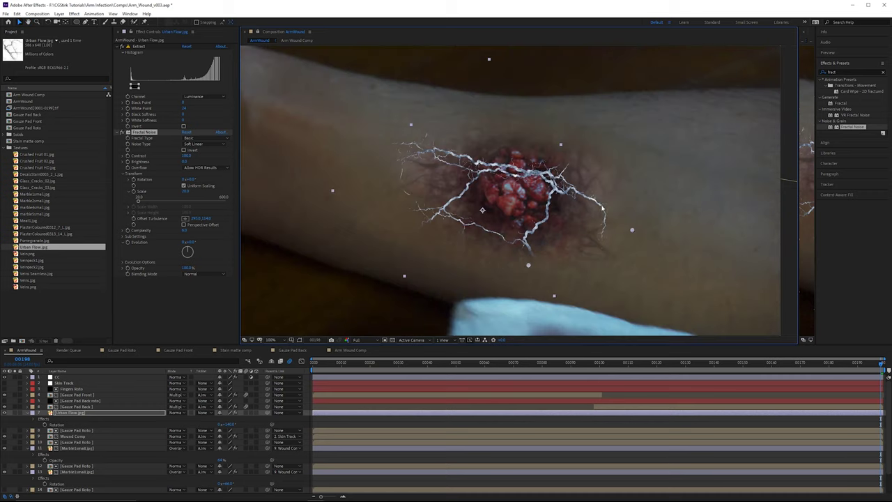
key(period)
drag(544, 182, 519, 182)
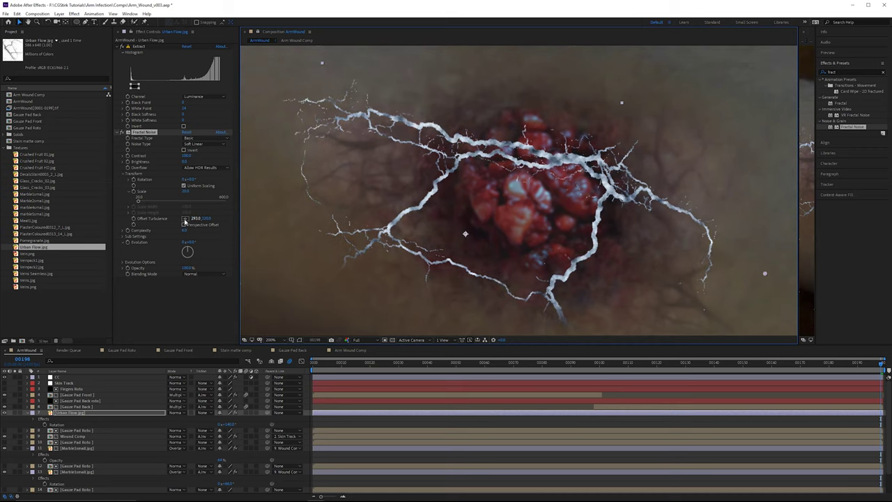
drag(186, 220, 186, 221)
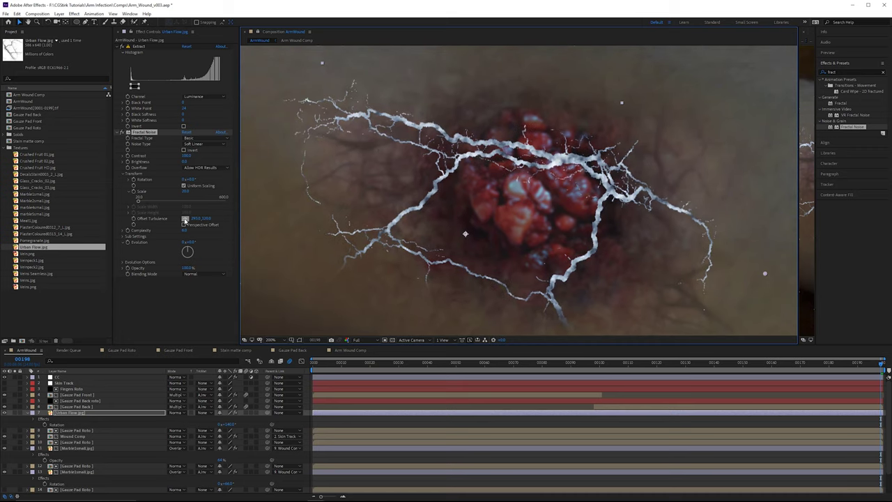
click(185, 220)
click(492, 158)
drag(492, 157, 479, 158)
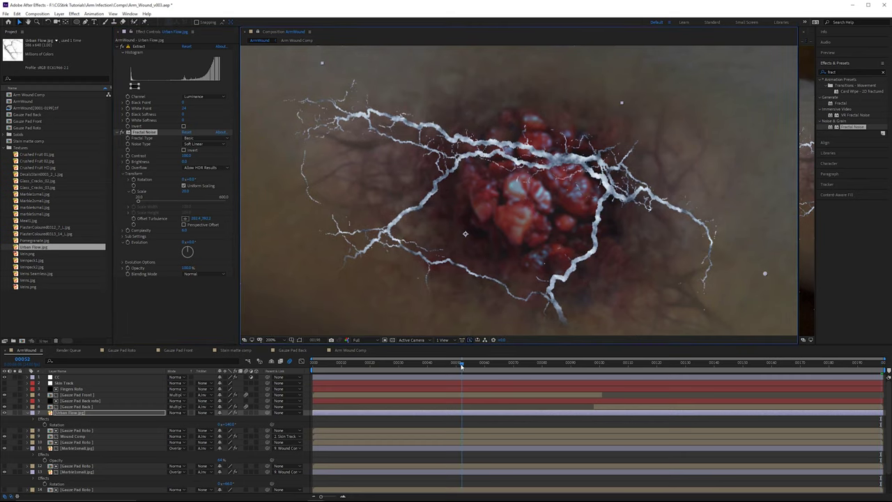
- Keyframe Offset Turbulence at frame 80, and at frame 198 move its point out to the far-left tips of the veins
drag(461, 366, 542, 367)
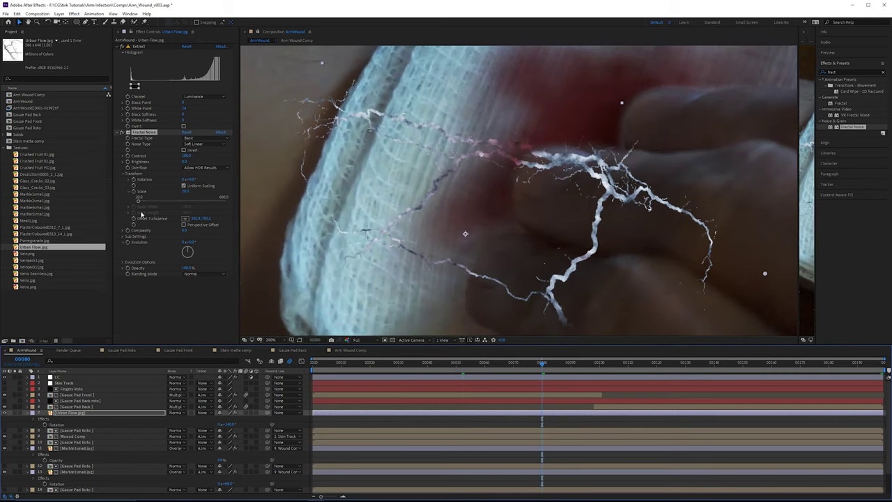
click(134, 219)
drag(577, 364, 881, 372)
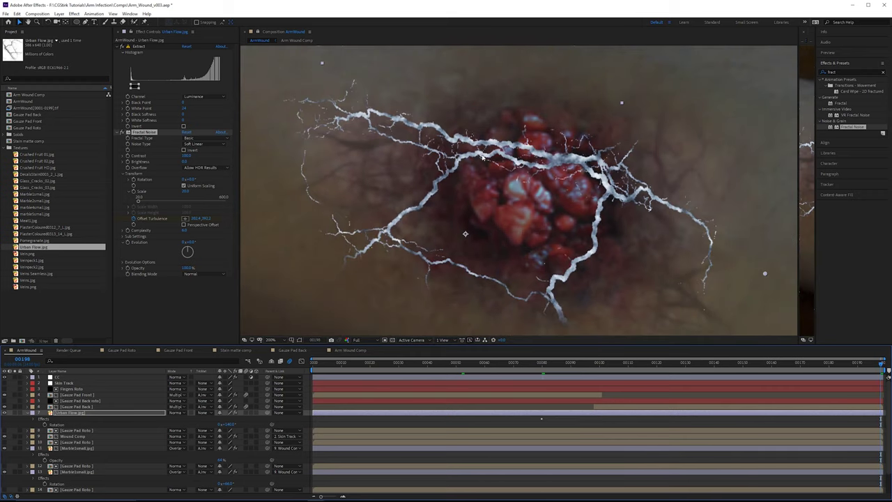
drag(466, 157, 464, 157)
drag(381, 140, 328, 122)
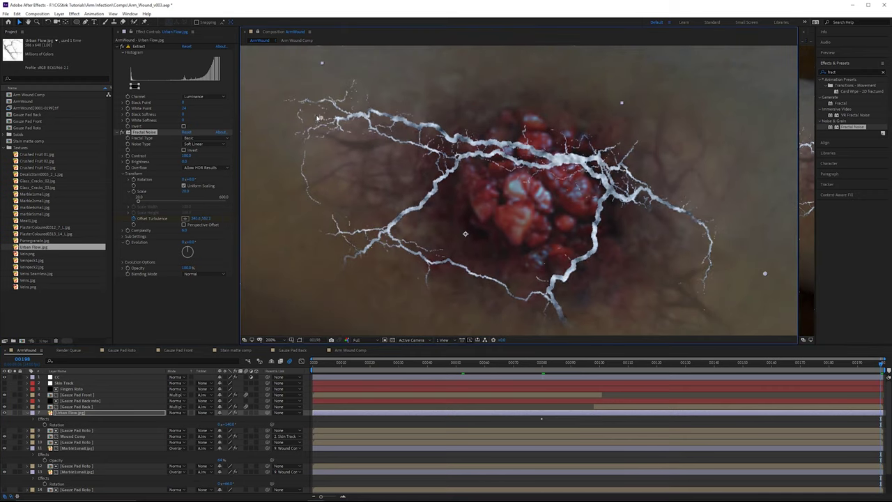
- Play back the animated noise moving through the veins, starting from about frame 133
drag(541, 371, 695, 386)
key(space)
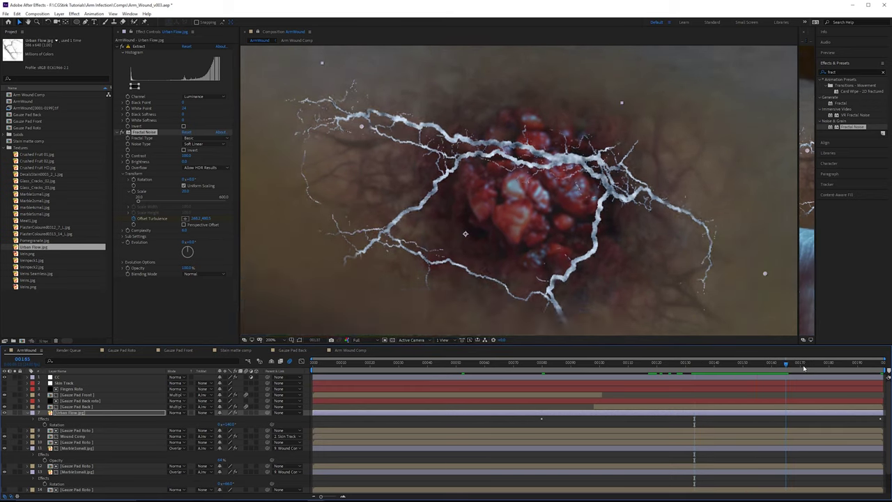
key(space)
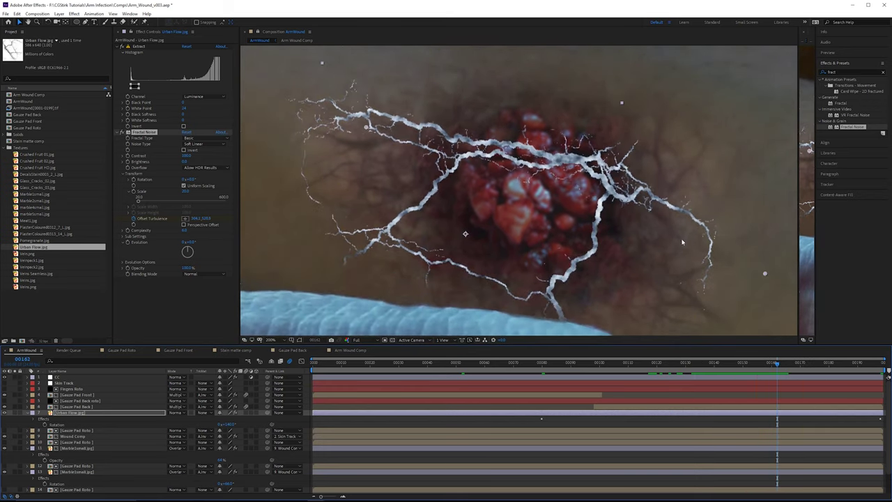
- Draw a closed four-point Pen tool mask on Urban Flow.jpg covering the right half of the veins and wound
click(85, 23)
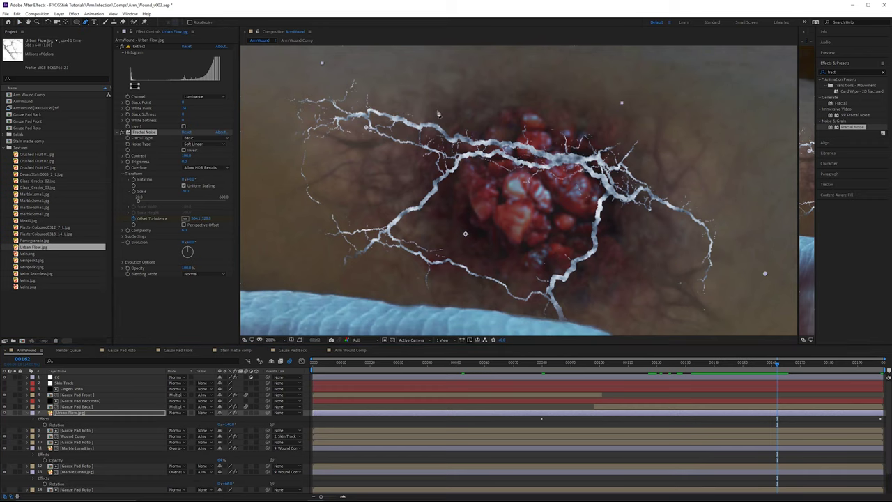
scroll(537, 123, down, 1)
click(559, 119)
click(463, 302)
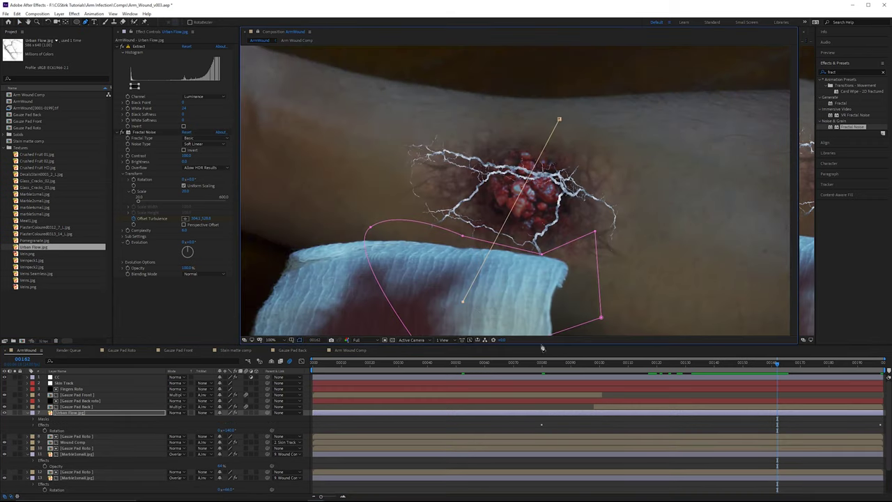
drag(644, 317, 634, 285)
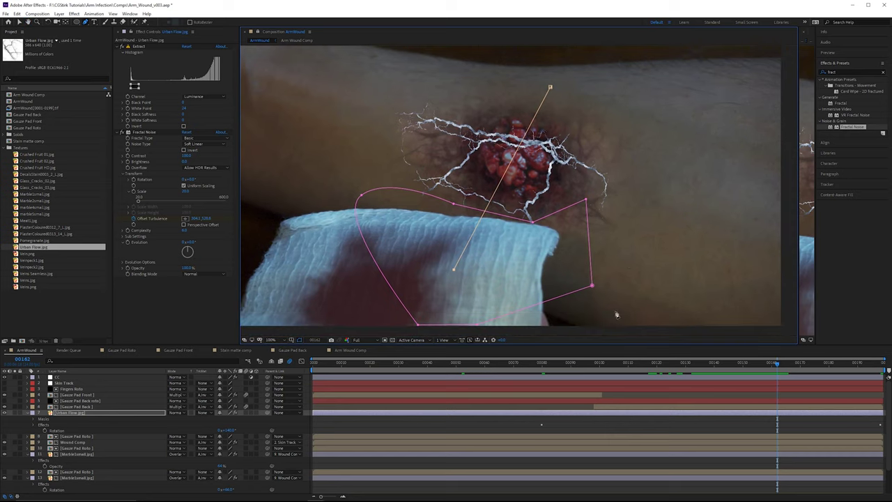
click(615, 310)
click(670, 109)
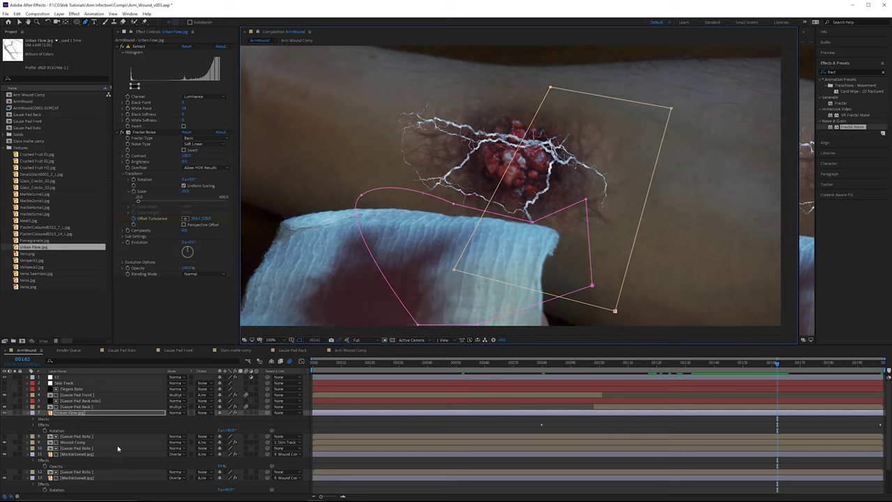
- Set the mode of Mask 2 on Urban Flow.jpg to Subtract to remove the right-hand veins
click(69, 414)
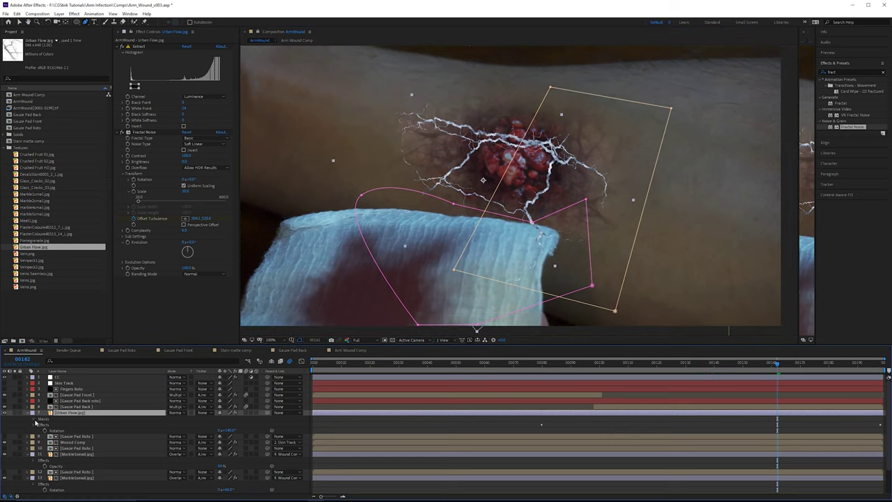
click(35, 419)
click(223, 430)
click(237, 446)
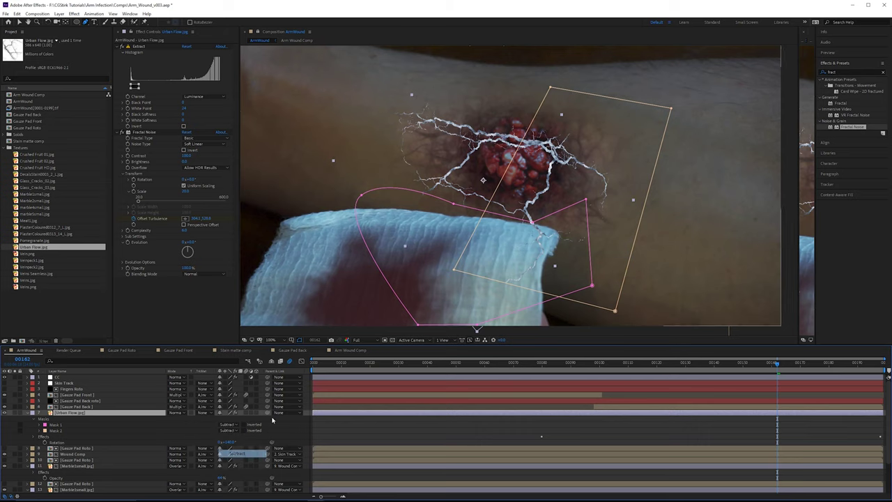
scroll(499, 178, up, 2)
drag(499, 178, 499, 217)
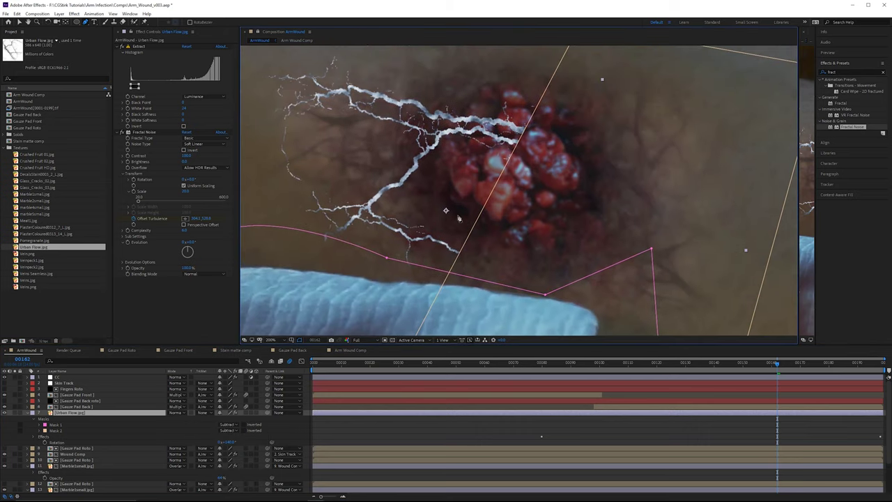
drag(449, 244, 478, 274)
click(540, 196)
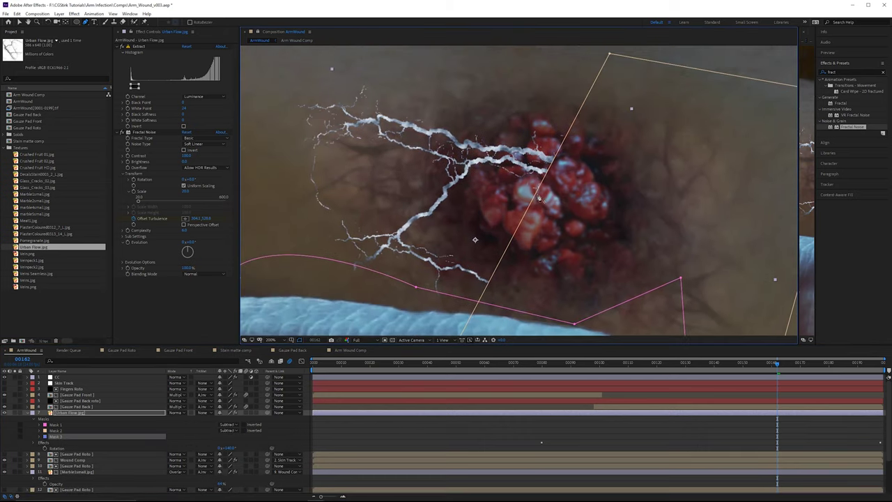
key(ctrl+z)
drag(551, 165, 474, 167)
key(ctrl+z)
- Add points to the left edge of Mask 2 over the wound and bend it leftward into a curve across the vein ends
click(570, 127)
click(537, 188)
drag(554, 157, 489, 155)
drag(536, 191, 516, 198)
drag(487, 155, 516, 129)
drag(525, 158, 515, 153)
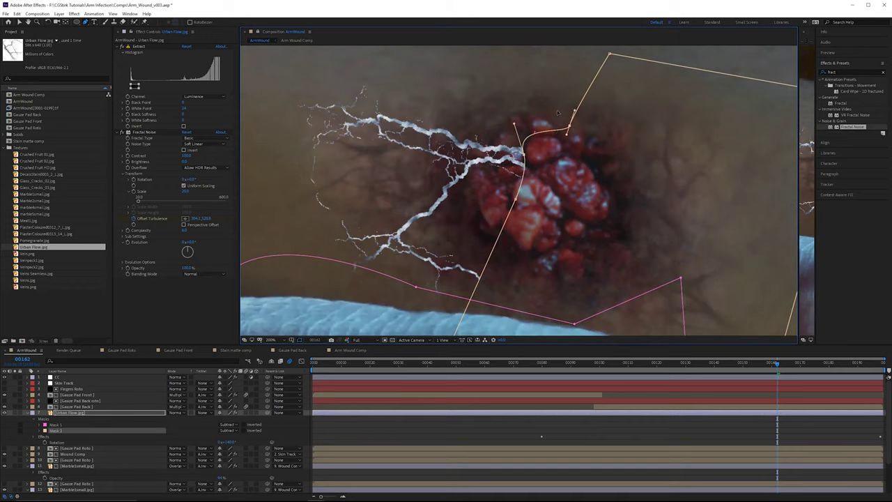
- Move to frame 143, search the effects for "write", and rename the Urban Flow.jpg layer as Veins Left
drag(777, 362, 723, 363)
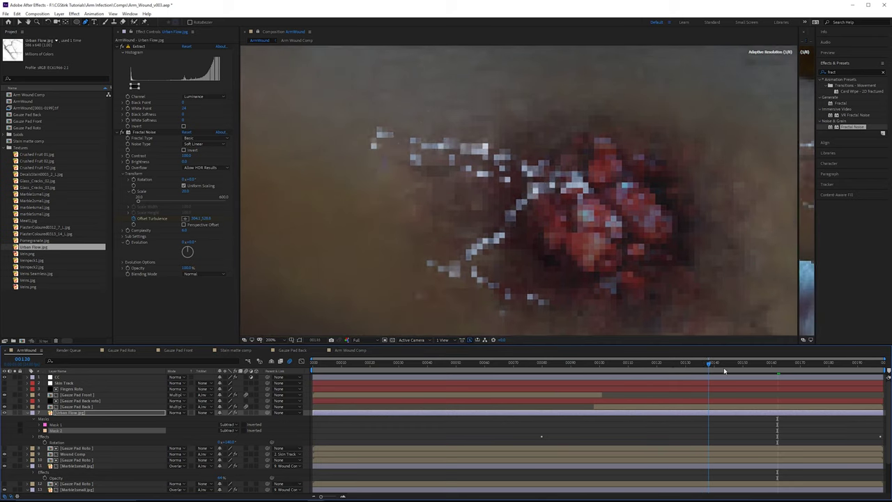
click(115, 413)
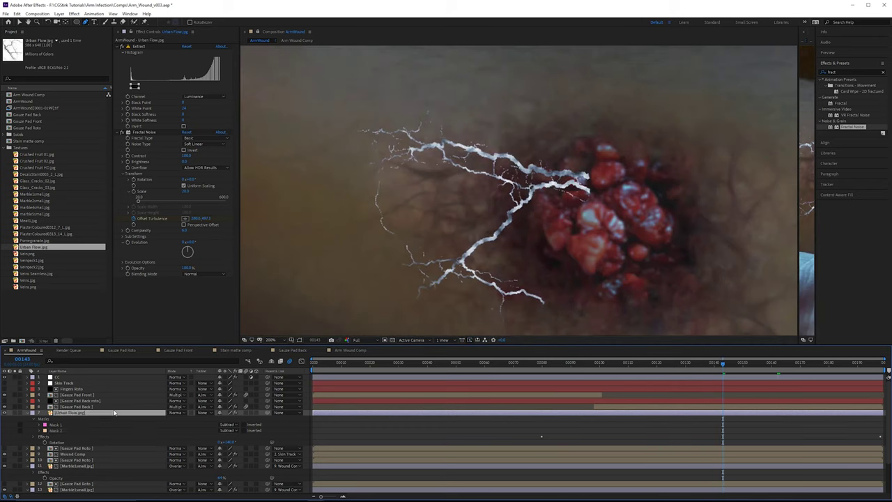
click(844, 71)
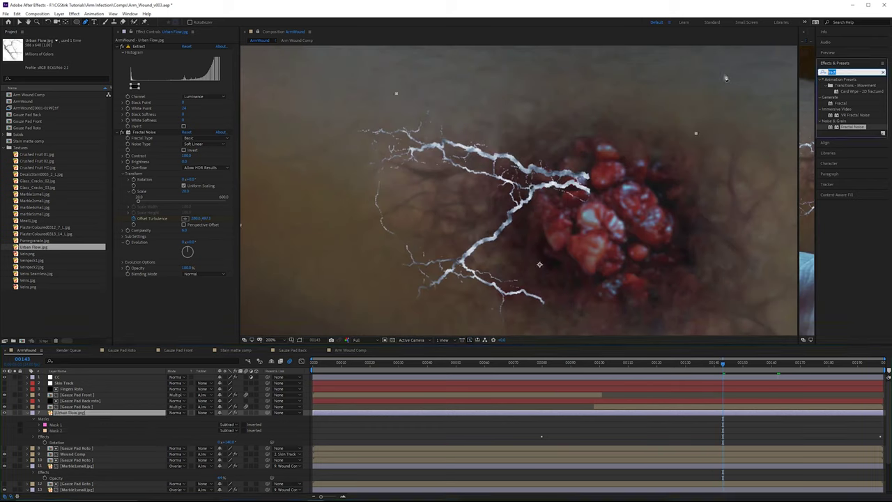
text(write)
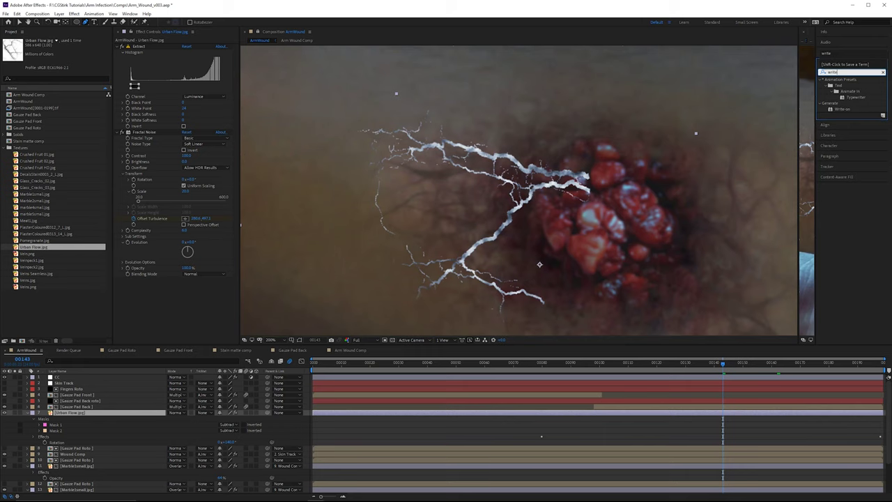
drag(836, 108, 83, 414)
key(Return)
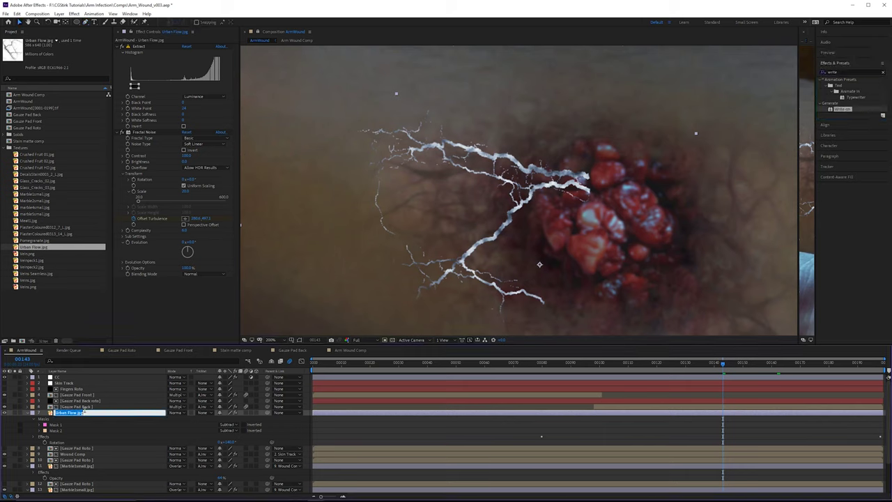
text(Veins Left)
key(Return)
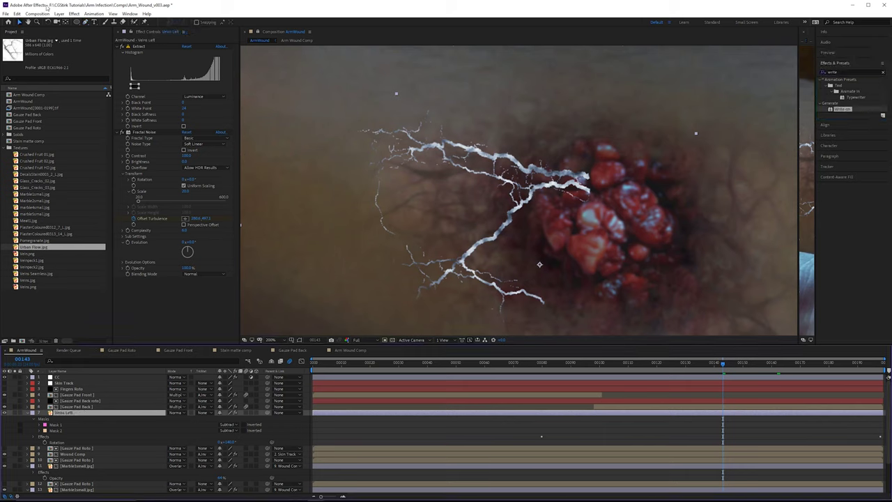
- Create a new black comp-sized solid named Veins Left matte above the Veins Left layer
click(59, 13)
mouse_move(83, 21)
click(184, 28)
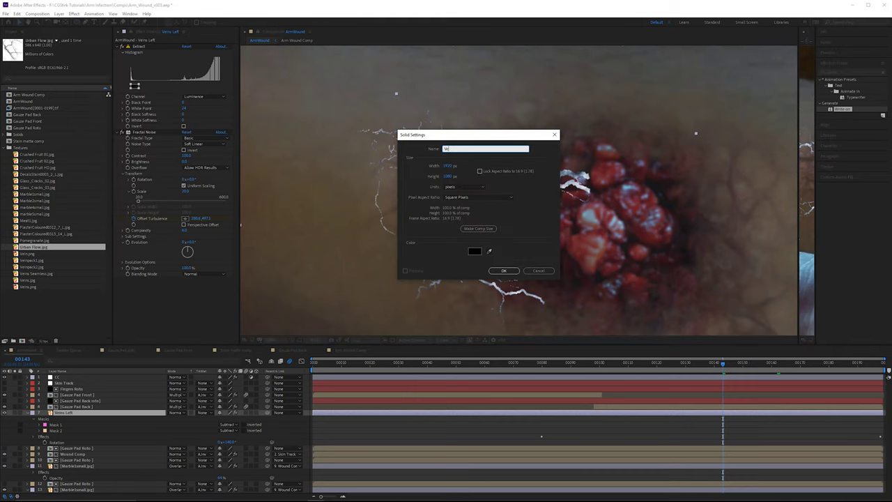
text(Veins Left matte)
key(Return)
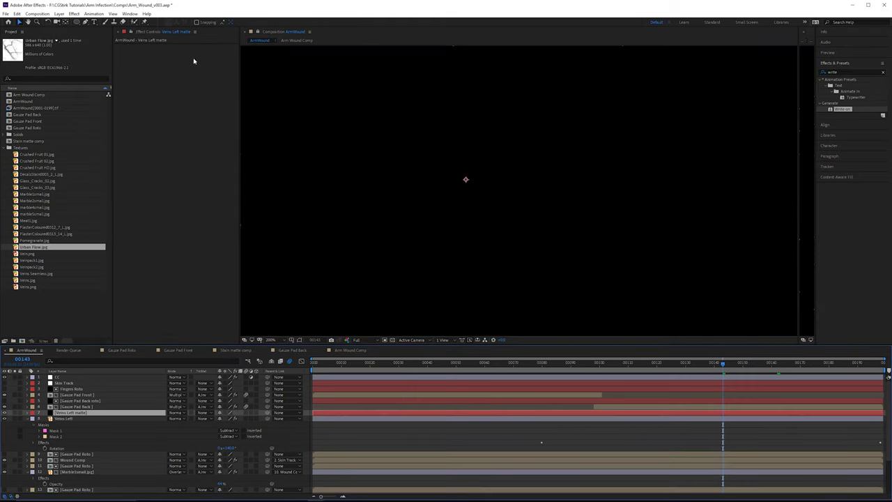
- Apply the Write-on effect to Veins Left matte and set its Paint Style to On Transparent
mouse_move(844, 112)
mouse_down()
mouse_move(207, 328)
mouse_move(372, 238)
mouse_move(148, 316)
mouse_move(212, 195)
mouse_up()
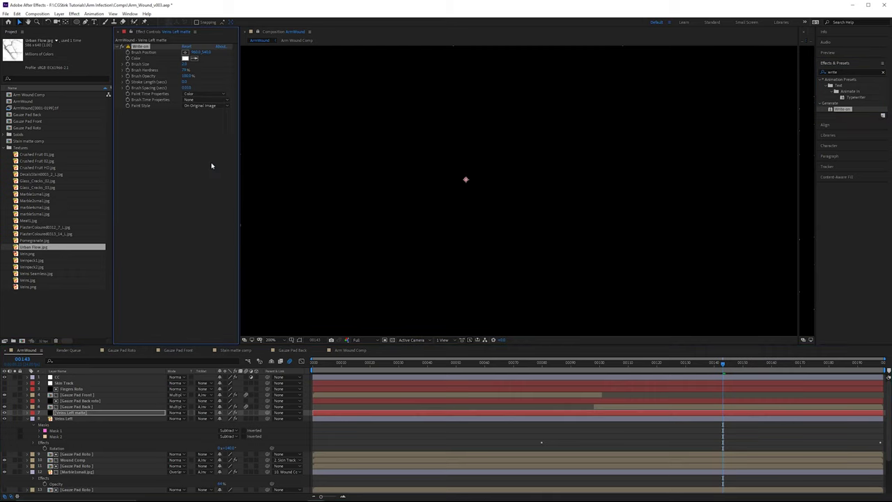
click(201, 105)
click(205, 121)
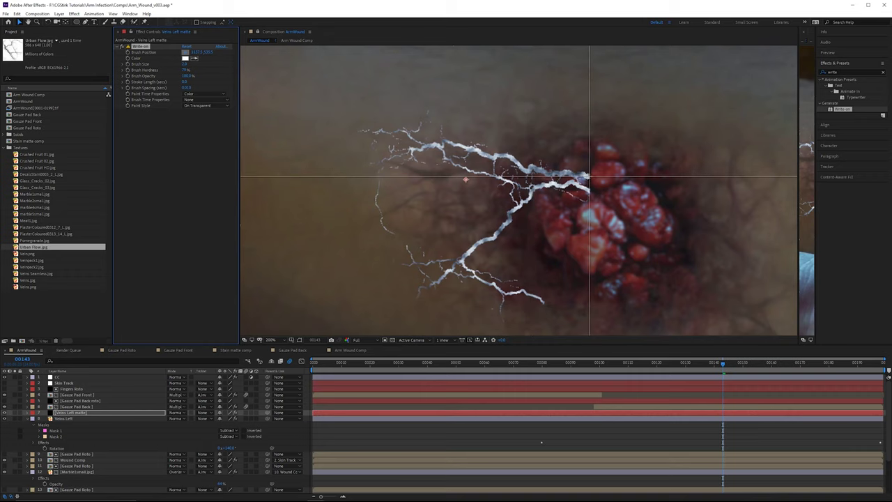
- Place the Write-on brush at the upper vein's root beside the wound, enlarge it, and set Brush Time Properties to Size & Hardness
click(577, 176)
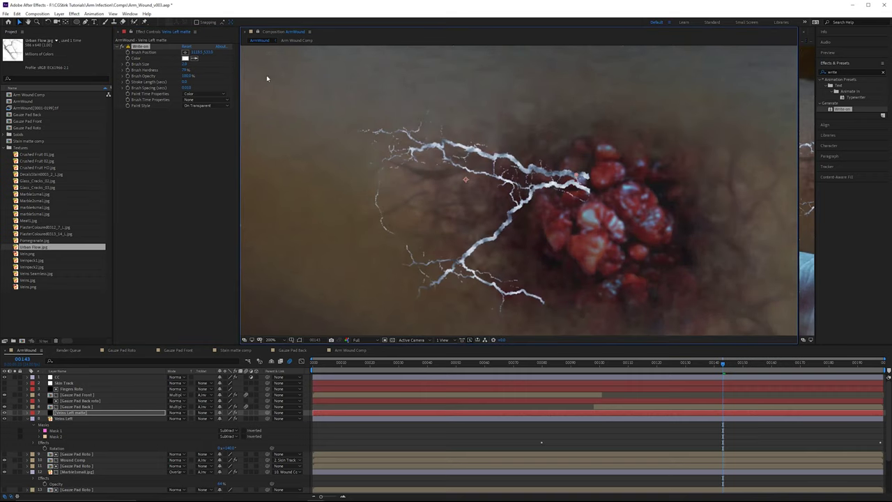
drag(184, 65, 239, 69)
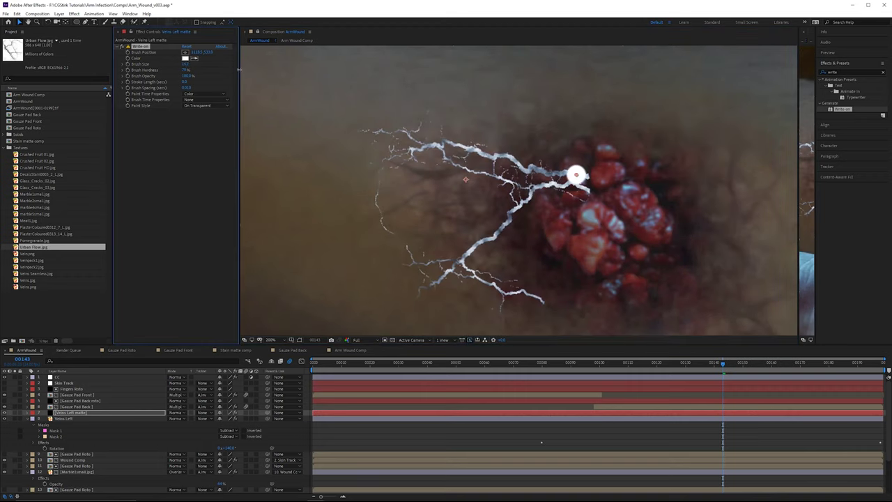
drag(577, 175, 586, 177)
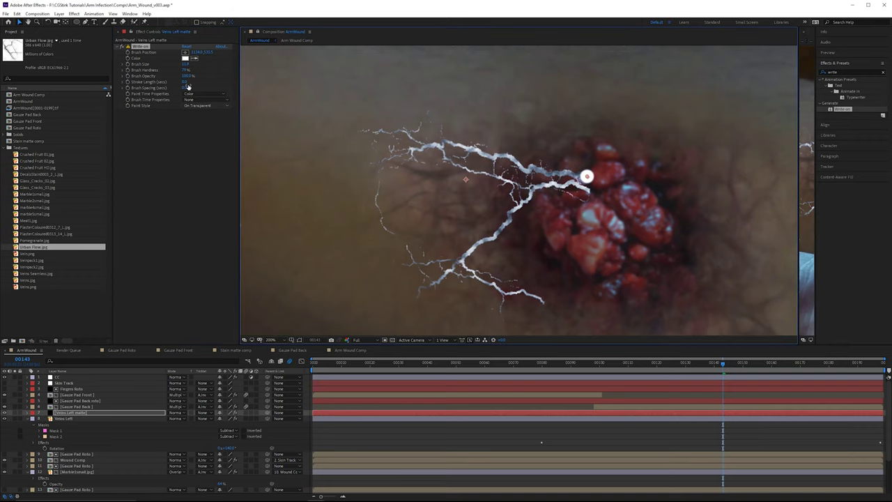
click(195, 100)
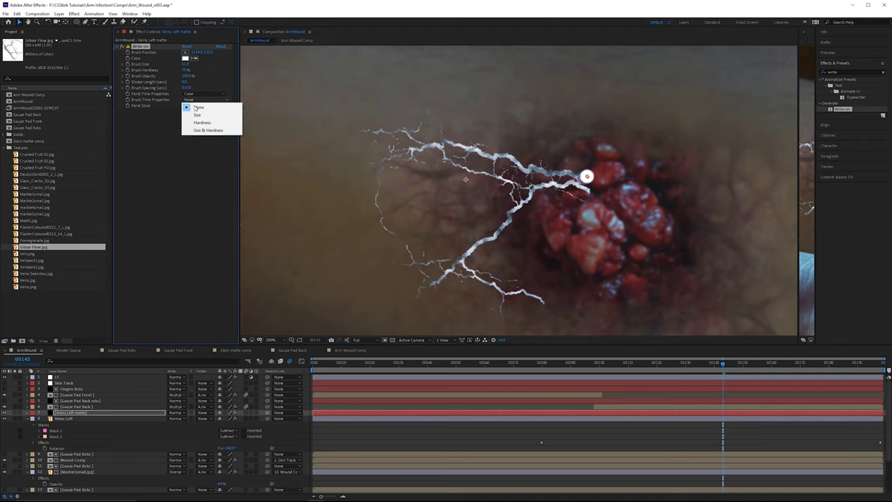
click(200, 129)
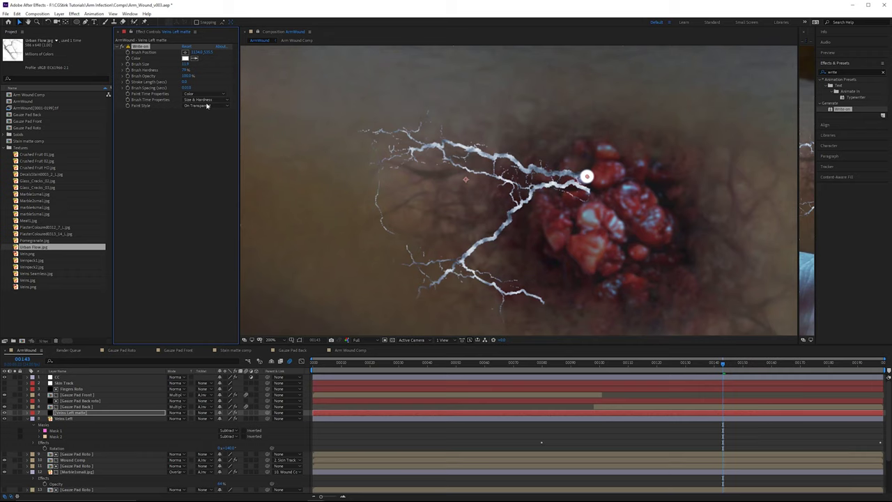
- Keyframe the Write-on Brush Position at frame 90 and, at frame 110, move the brush leftward along the upper vein
drag(547, 365, 540, 365)
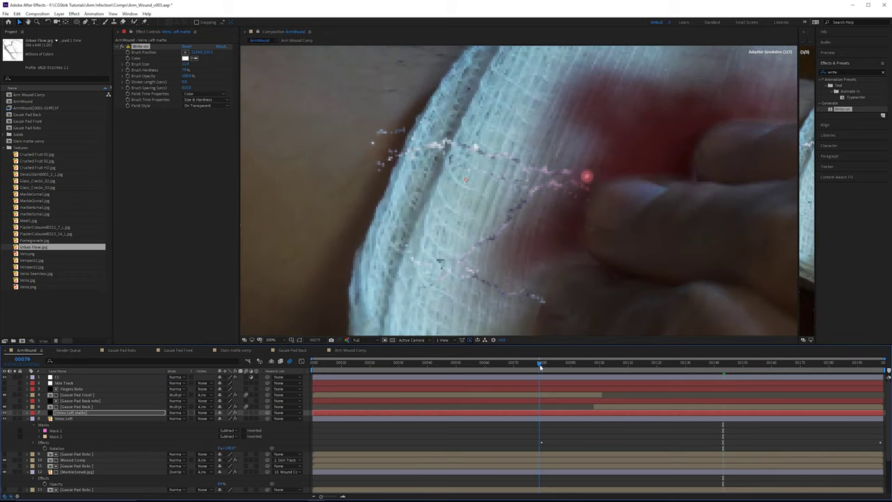
mouse_move(604, 364)
mouse_down()
mouse_move(623, 364)
mouse_move(578, 365)
mouse_move(651, 365)
mouse_move(563, 364)
mouse_move(570, 364)
mouse_up()
click(127, 53)
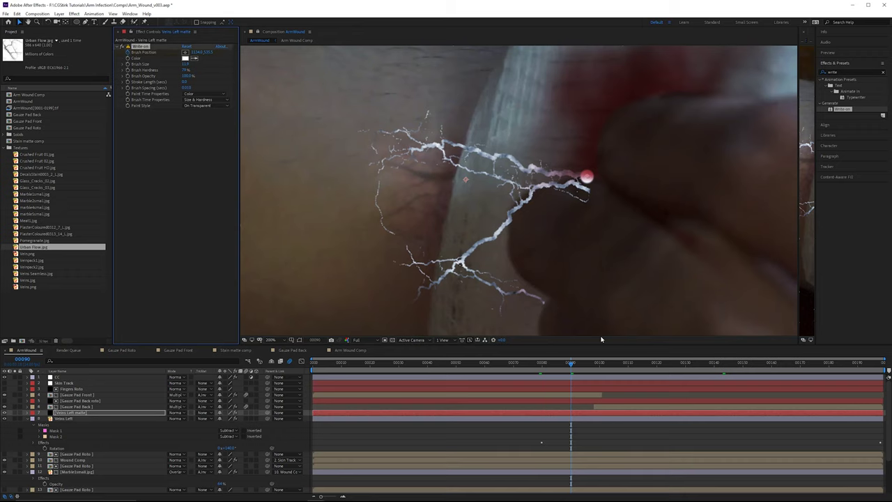
click(600, 365)
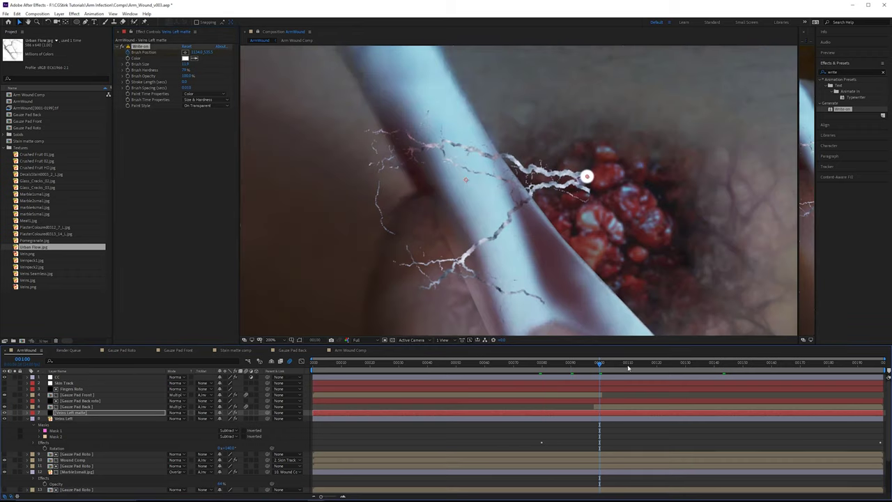
click(628, 366)
mouse_move(587, 177)
mouse_down()
mouse_move(530, 165)
mouse_move(526, 171)
mouse_move(557, 166)
mouse_up()
scroll(526, 171, up, 2)
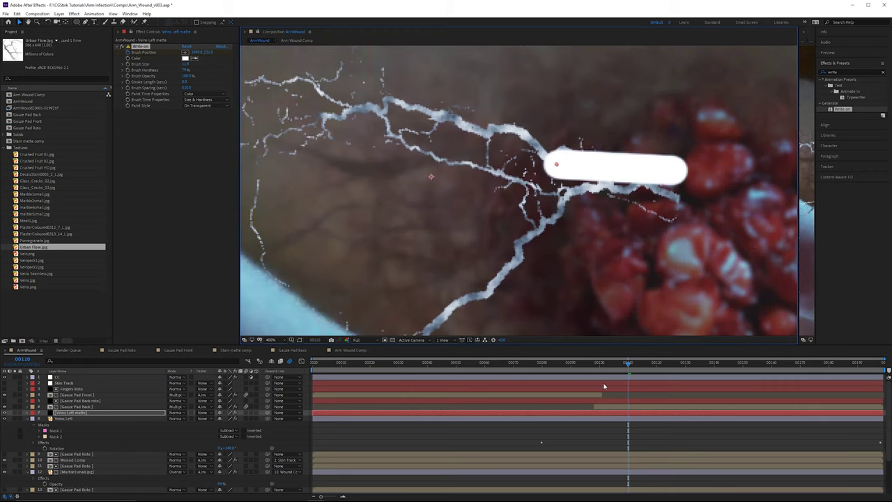
- Enlarge the Write-on brush and keyframe its position at frames 130 and 150 to reach the upper vein's far left tip
key(u)
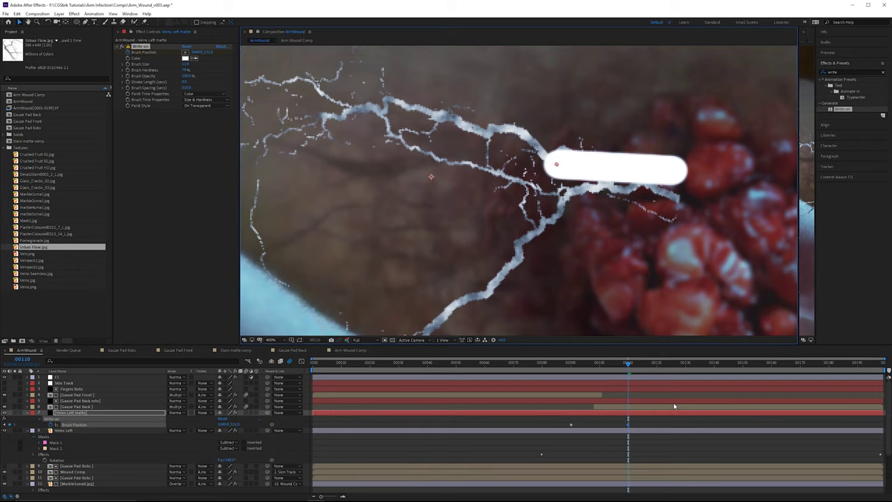
drag(666, 366, 685, 370)
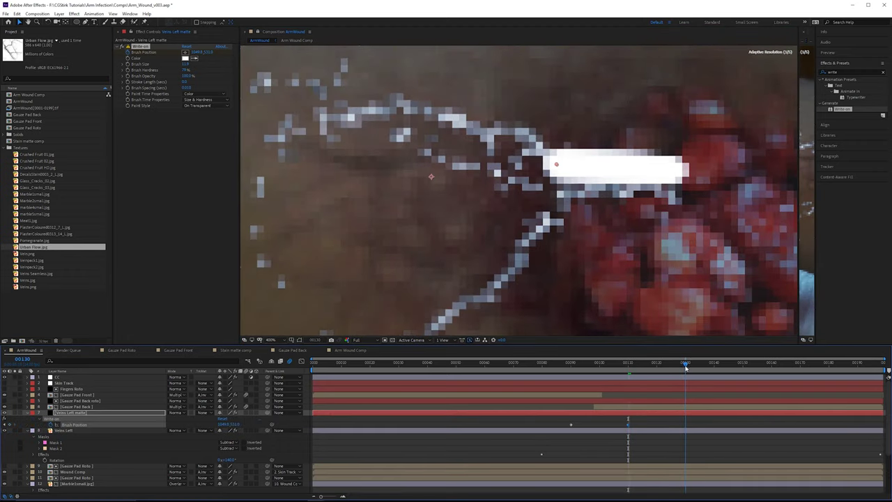
drag(549, 189, 648, 253)
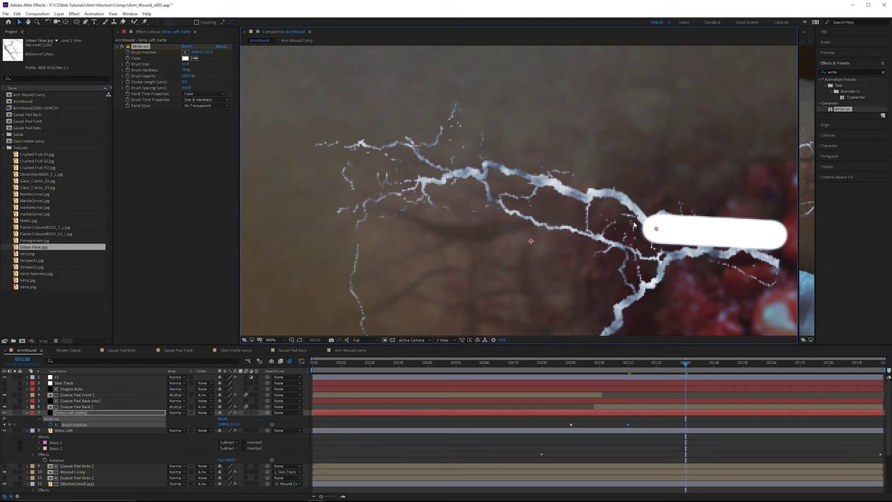
drag(186, 64, 204, 64)
mouse_move(655, 228)
mouse_down()
mouse_move(585, 185)
mouse_move(489, 161)
mouse_move(500, 166)
mouse_move(431, 171)
mouse_move(376, 192)
mouse_move(398, 150)
mouse_move(323, 138)
mouse_up()
key(shift+Page_Down)
key(shift+Page_Down)
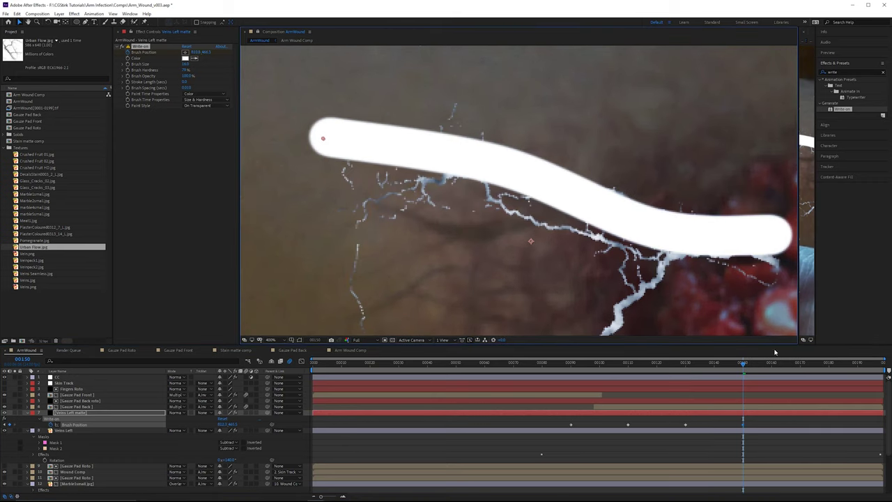
- Preview the stroke and refine its path along the upper vein with Brush Position keyframes at frames 120, 115 and 140
drag(743, 363, 566, 360)
key(space)
key(space)
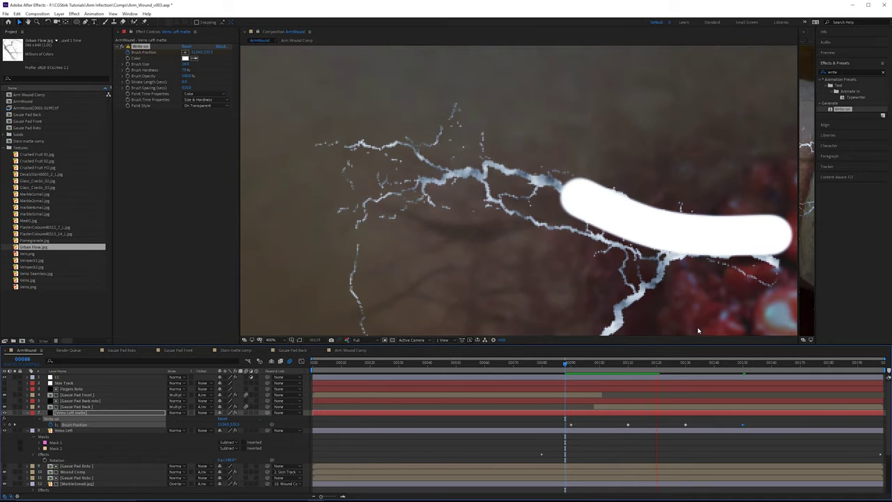
drag(704, 363, 660, 363)
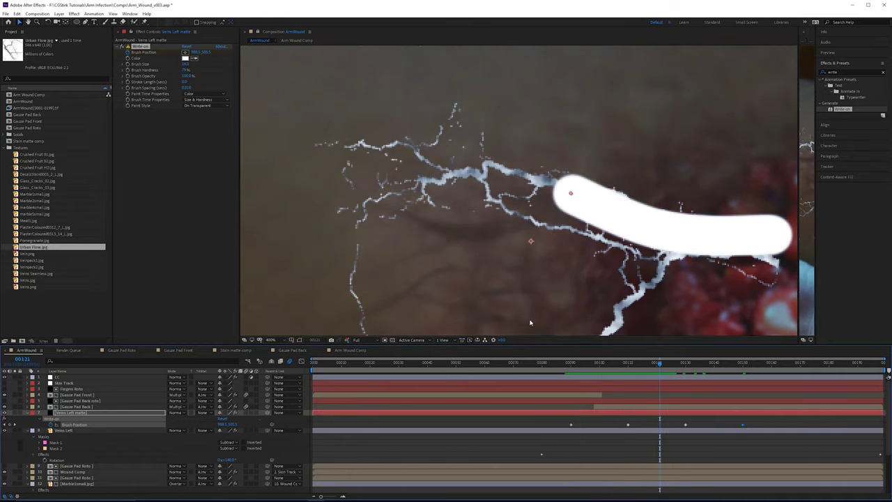
click(655, 364)
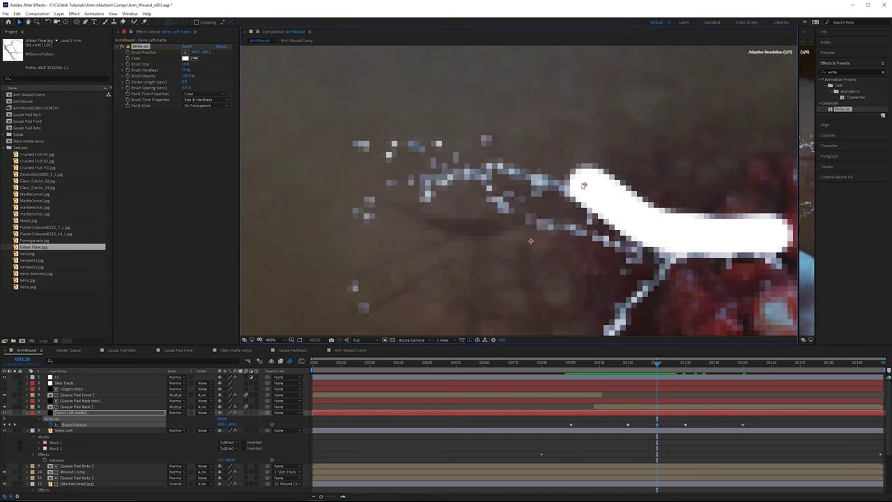
mouse_move(655, 364)
mouse_down()
mouse_move(629, 364)
mouse_move(643, 363)
mouse_up()
drag(624, 213, 622, 204)
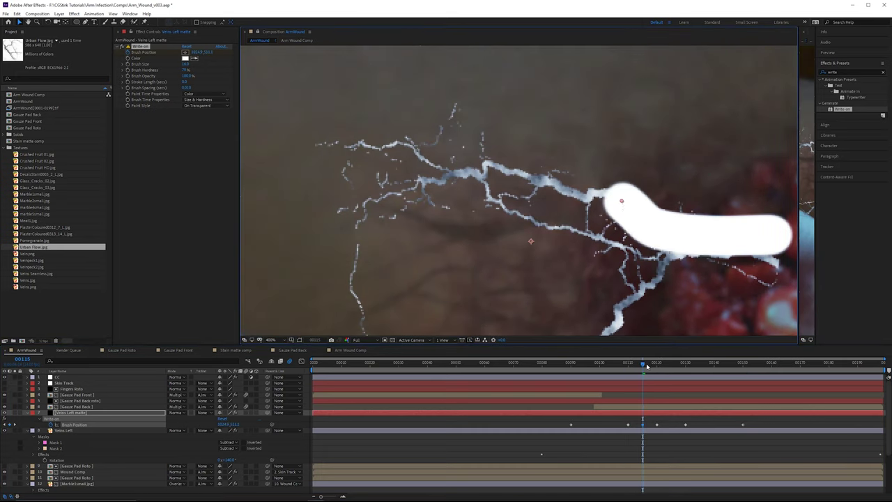
drag(644, 364, 714, 373)
drag(403, 148, 383, 149)
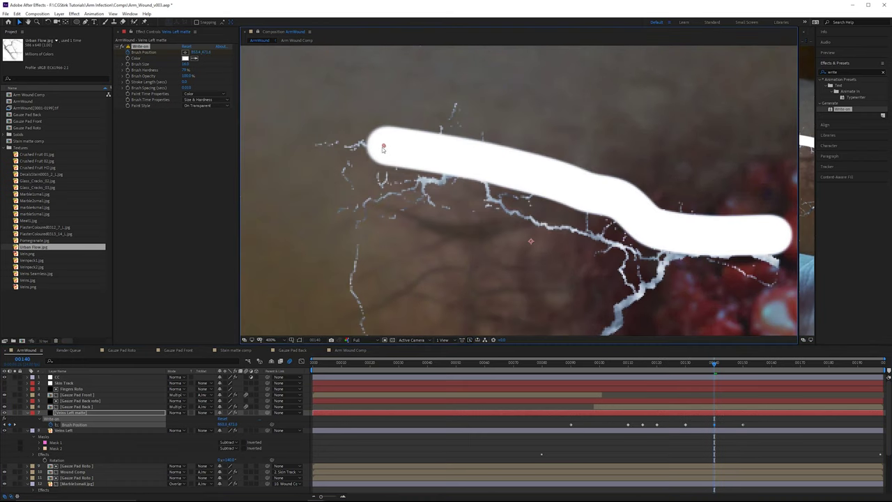
- Stretch the Brush Position keyframes over a longer time so the last one falls at about frame 190
mouse_move(716, 366)
mouse_down()
mouse_move(790, 369)
mouse_move(771, 369)
mouse_up()
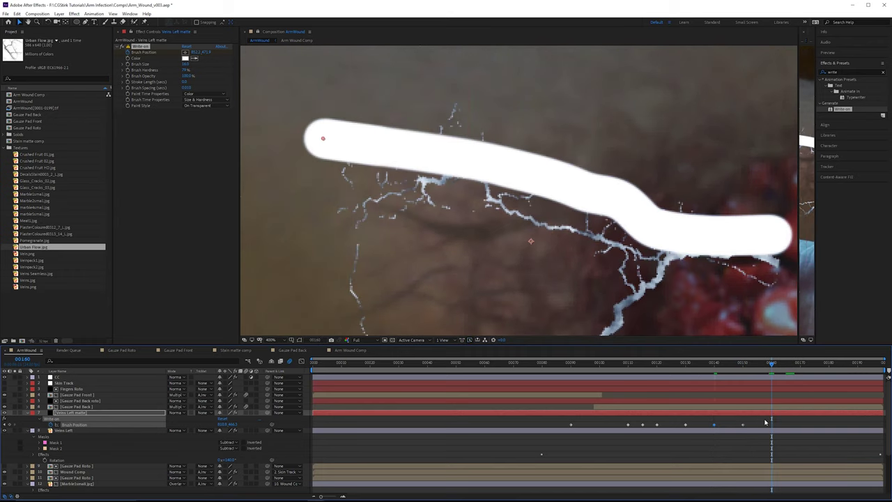
drag(813, 424, 562, 434)
drag(774, 432, 857, 430)
drag(785, 366, 854, 370)
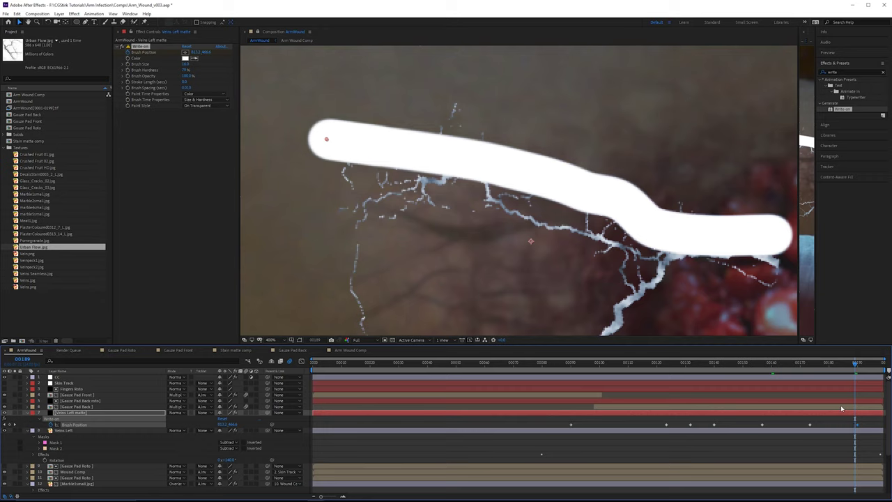
drag(856, 370, 763, 370)
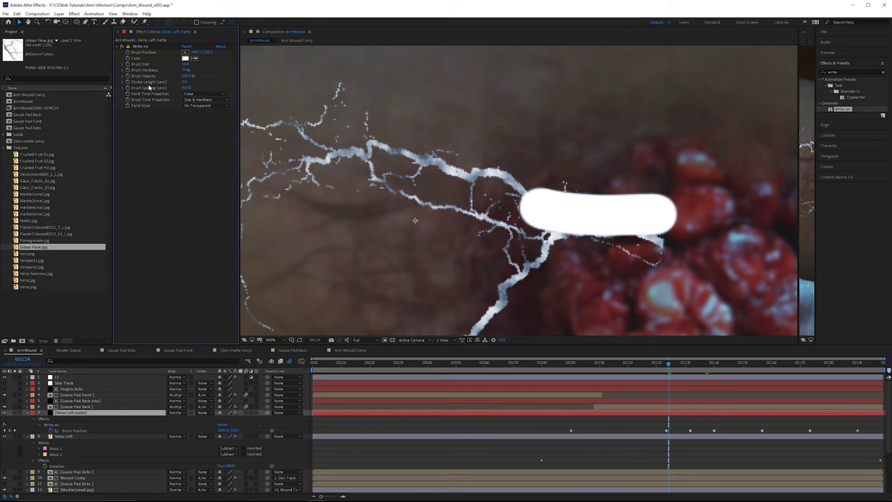
- Try the On Original Image Paint Style for the Write-on effect and undo it
click(209, 106)
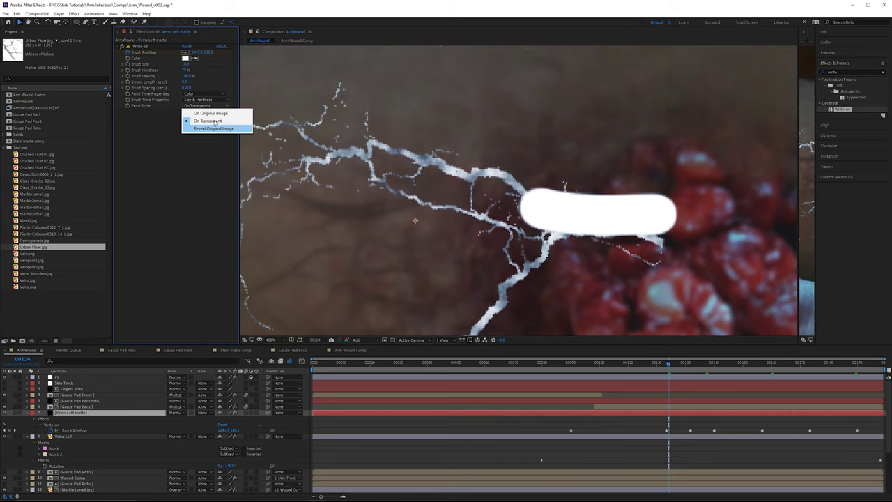
click(216, 113)
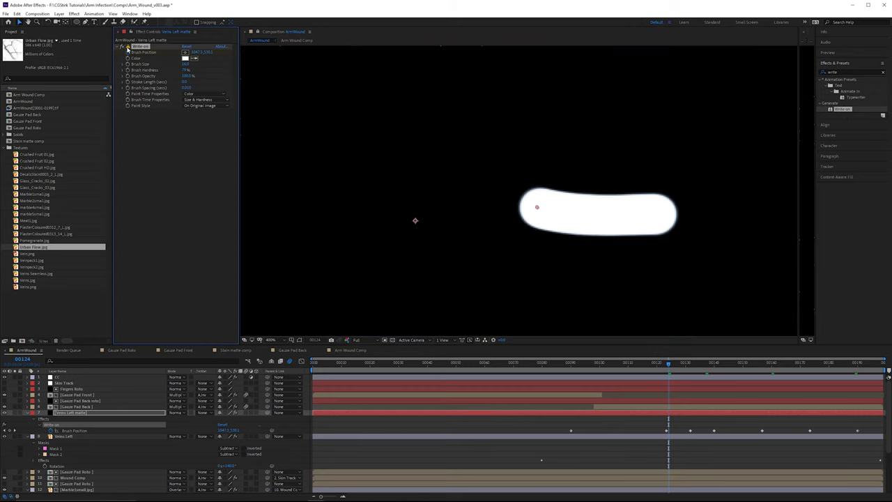
key(ctrl+z)
- Turn off the first Write-on effect and apply a second Write-on to Veins Left matte with Paint Style On Transparent
click(119, 47)
click(121, 47)
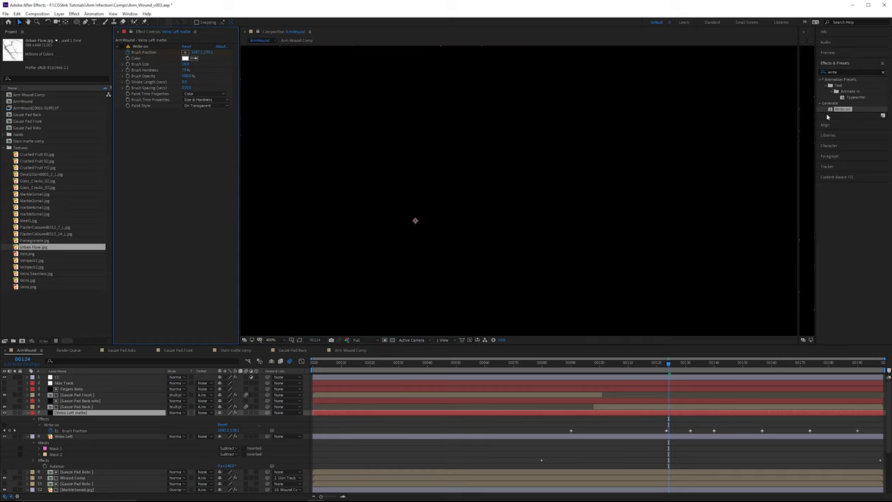
key(ctrl+d)
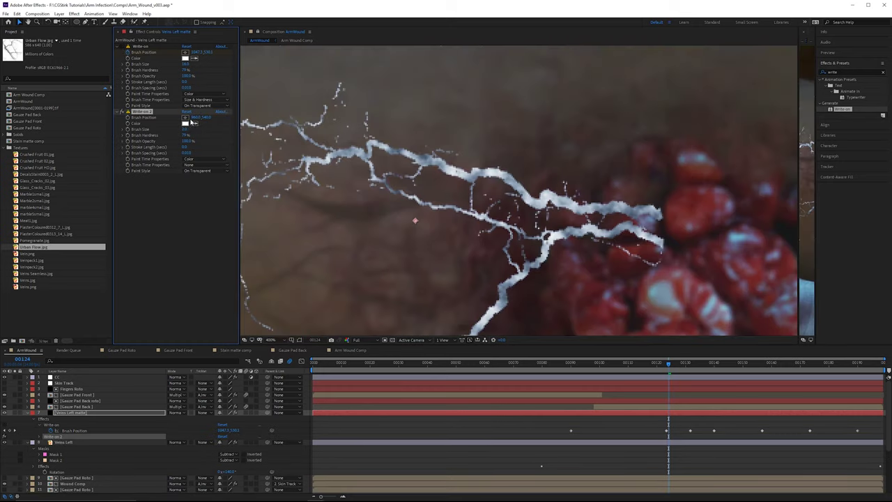
- Place the second Write-on's enlarged brush at the lower vein's root and set its Brush Time Properties to Size & Hardness
click(685, 249)
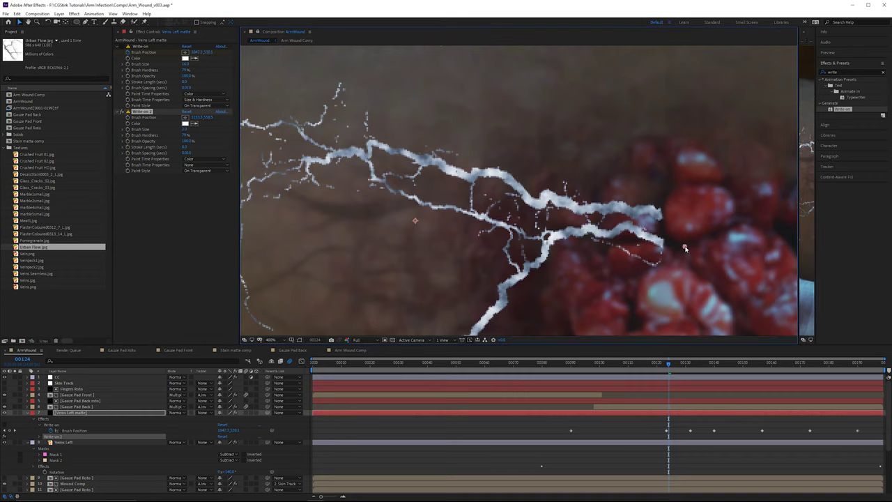
drag(186, 129, 187, 132)
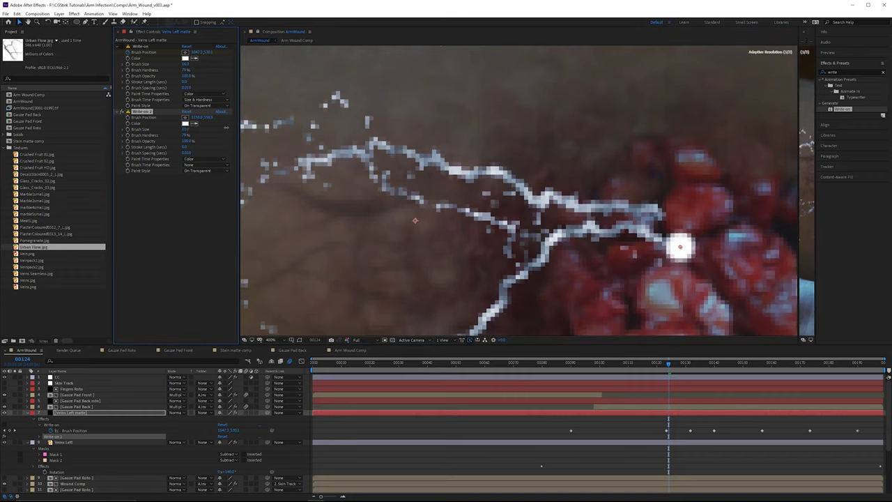
drag(679, 248, 662, 240)
click(570, 367)
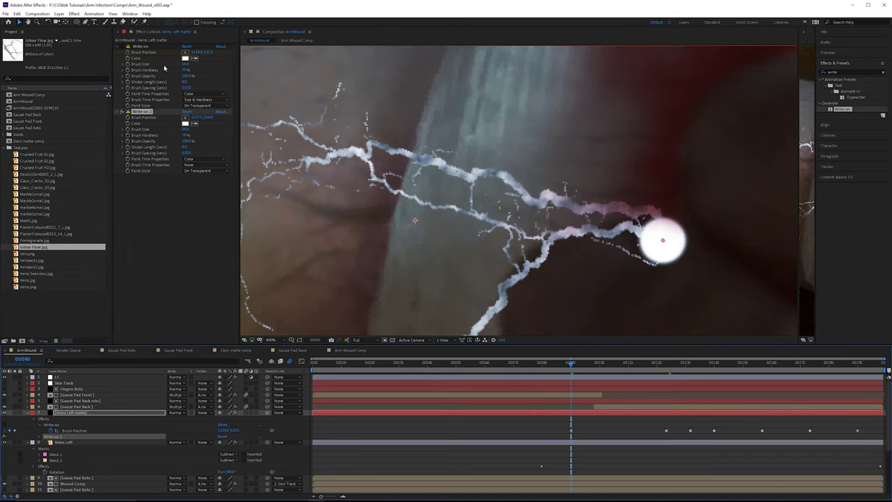
click(198, 165)
click(206, 195)
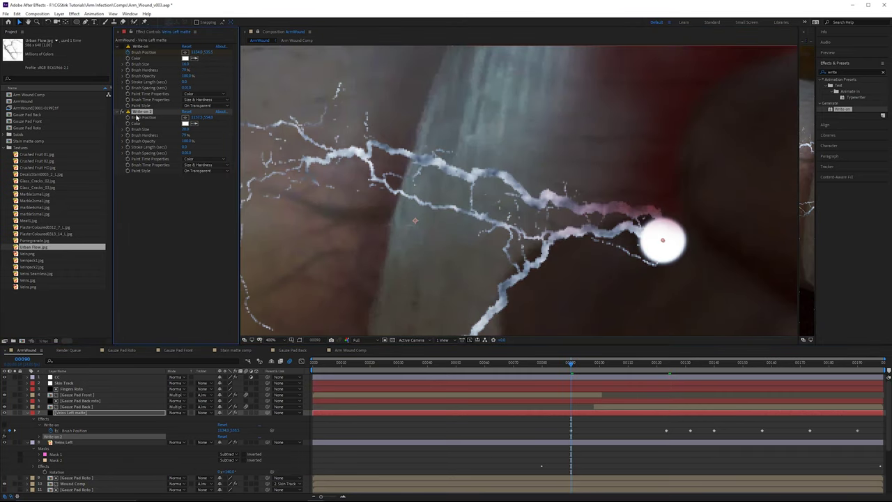
- Animate the second Write-on's Brush Position from frame 90 through frames 123 and 140, following the lower vein left and downward
click(665, 363)
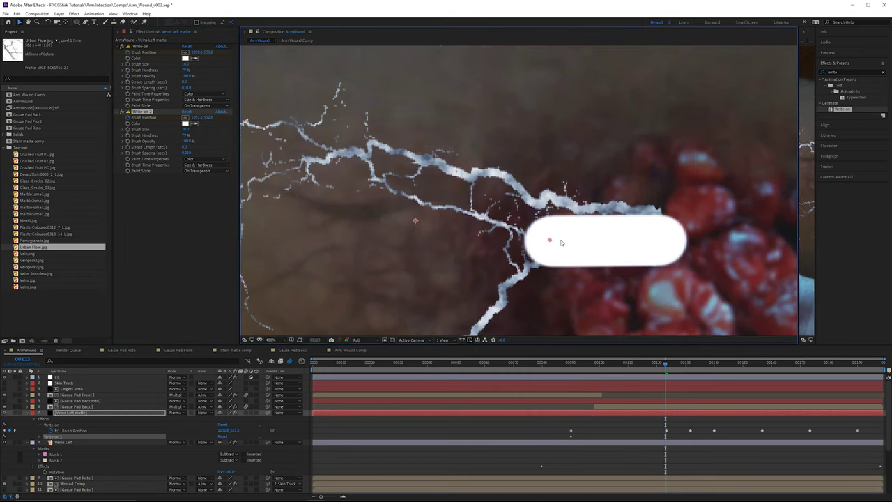
scroll(646, 298, down, 2)
drag(667, 363, 714, 363)
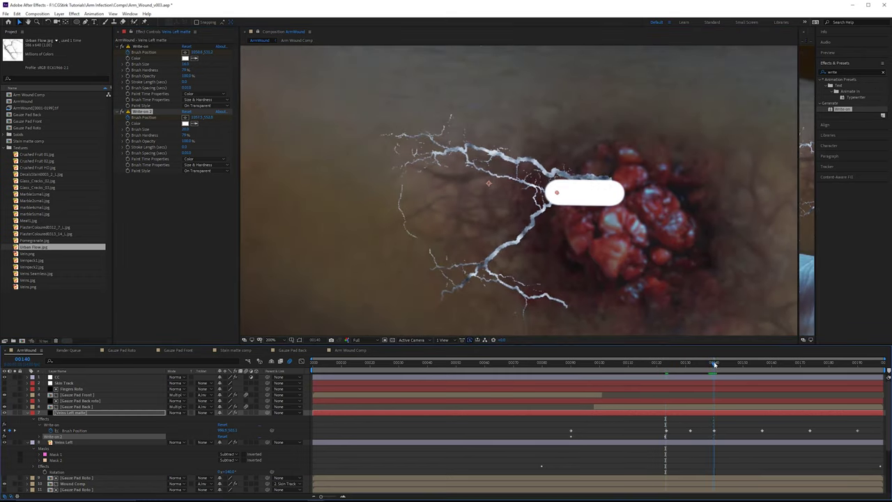
mouse_move(557, 193)
mouse_down()
mouse_move(513, 243)
mouse_move(545, 208)
mouse_up()
- Show the keyframed properties and extend the second stroke to the lower vein's left tips with Brush Position keyframes at frames 157 and 173
key(u)
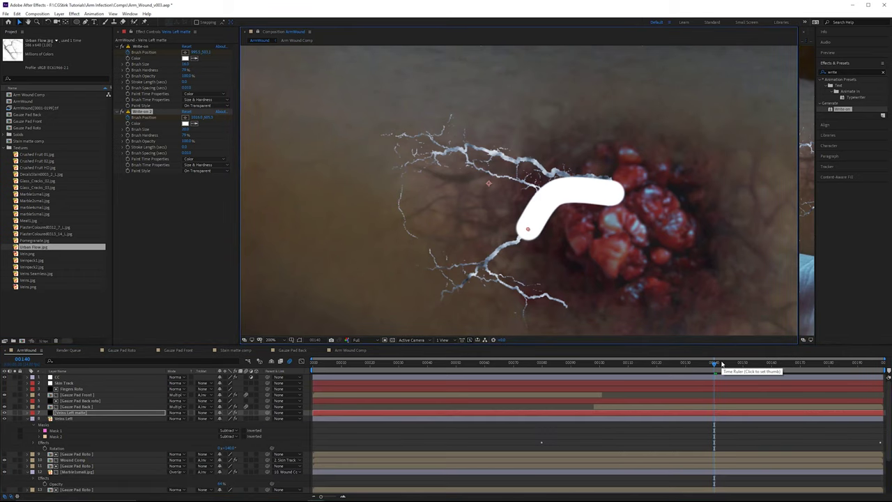
key(u)
drag(756, 364, 765, 364)
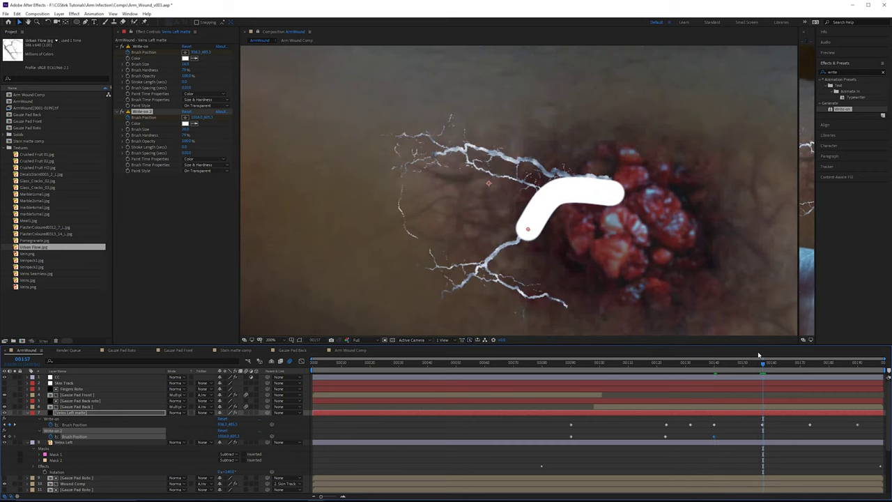
mouse_move(528, 228)
mouse_down()
mouse_move(484, 263)
mouse_move(411, 261)
mouse_up()
click(812, 363)
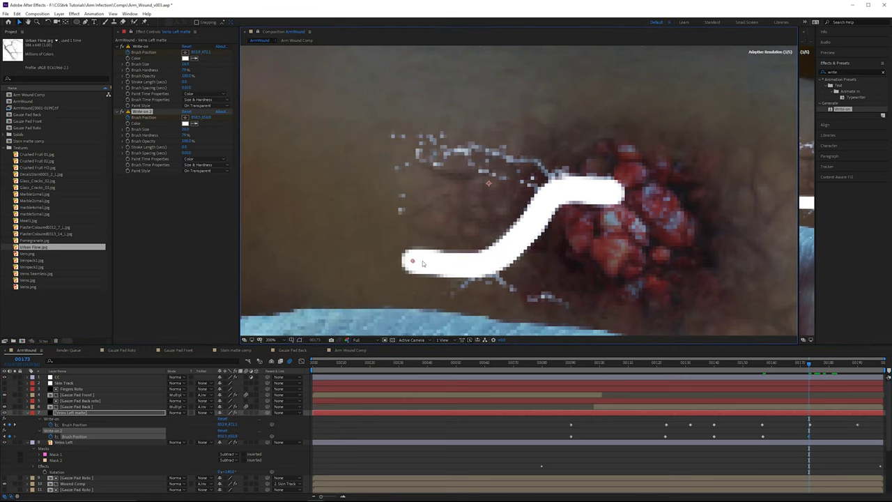
- Collapse and turn off the second Write-on effect, and apply a third Write-on to Veins Left matte
click(119, 112)
click(122, 112)
drag(840, 110, 197, 184)
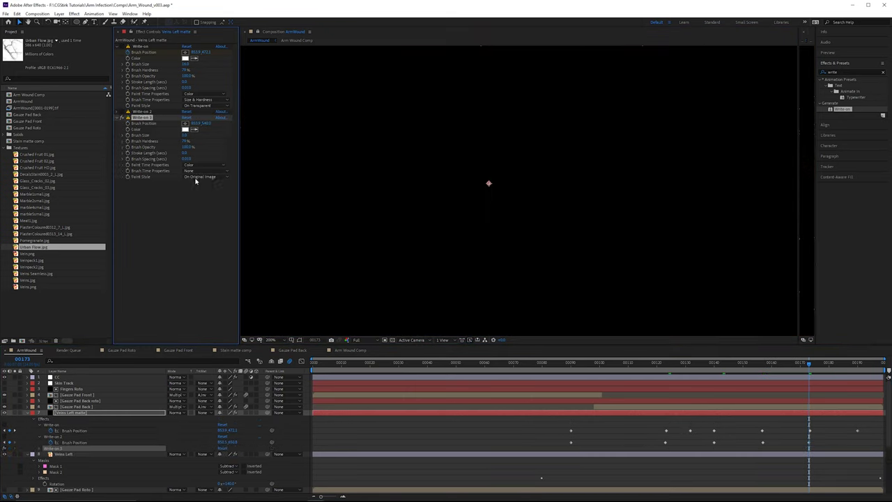
- Set the third Write-on's Paint Style to On Transparent
click(207, 177)
click(209, 199)
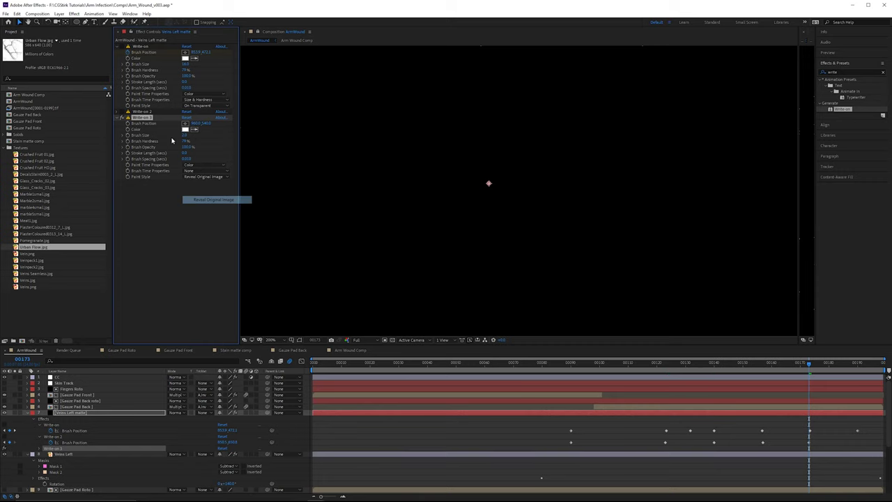
click(217, 177)
click(204, 192)
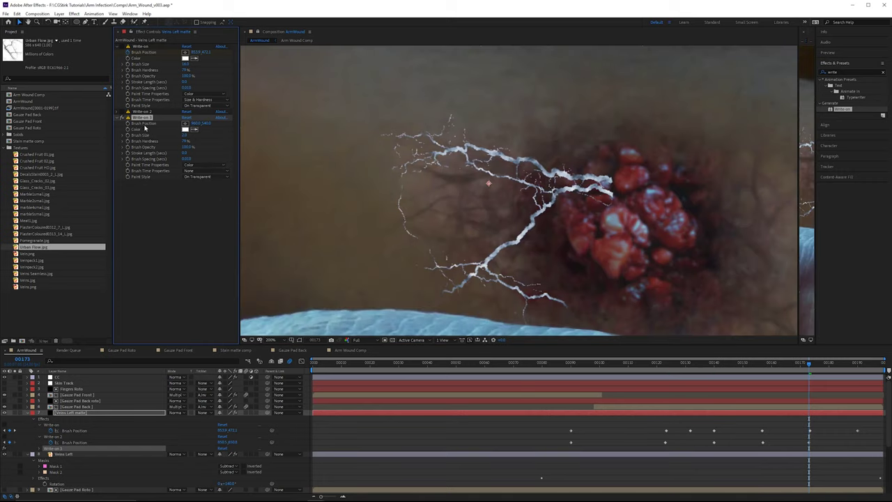
- Set the third Write-on's Brush Size to 20 and place its brush just below the lower vein's root, beside the wound
click(184, 135)
text(20)
key(Return)
mouse_move(490, 183)
mouse_down()
mouse_move(607, 193)
mouse_move(557, 192)
mouse_move(574, 207)
mouse_up()
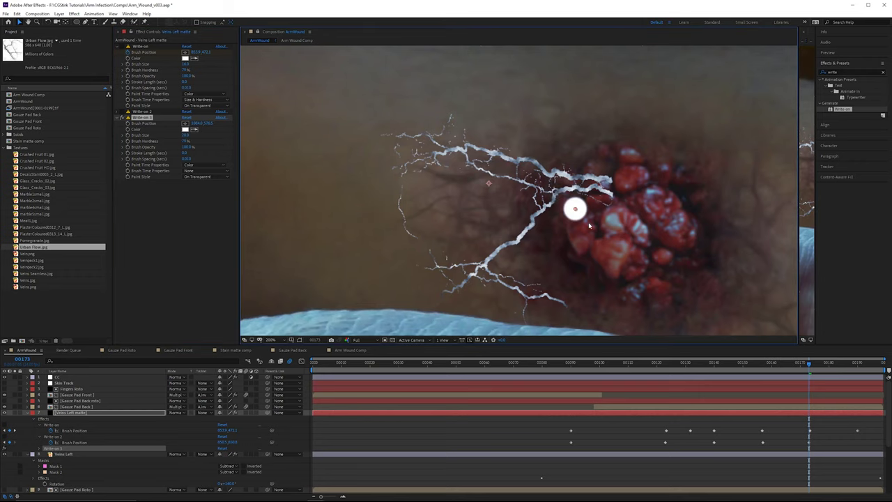
- Turn the second Write-on on and the third briefly off to time the new stroke against it at frame 131, then restore the third
drag(713, 363, 686, 364)
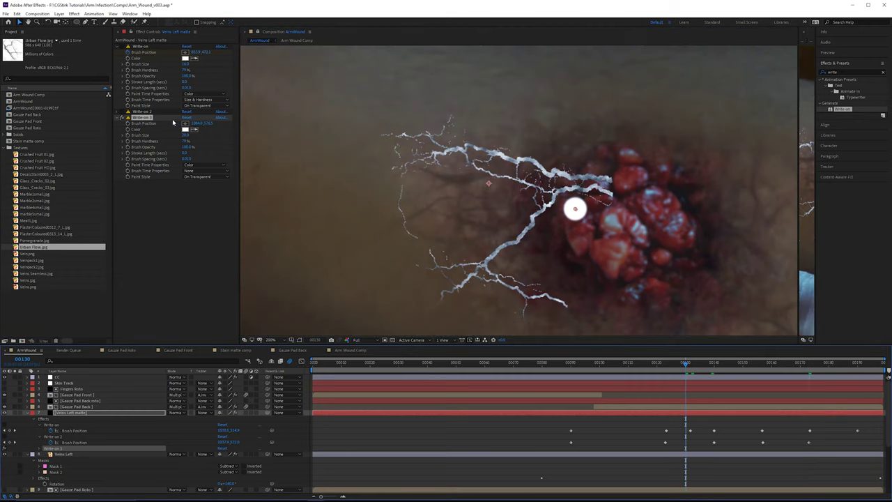
click(121, 117)
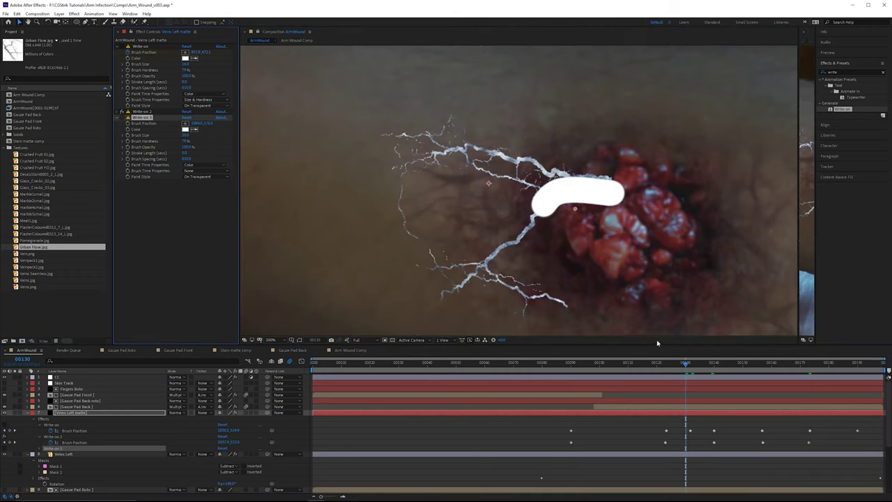
mouse_move(685, 366)
mouse_down()
mouse_move(662, 366)
mouse_move(688, 363)
mouse_up()
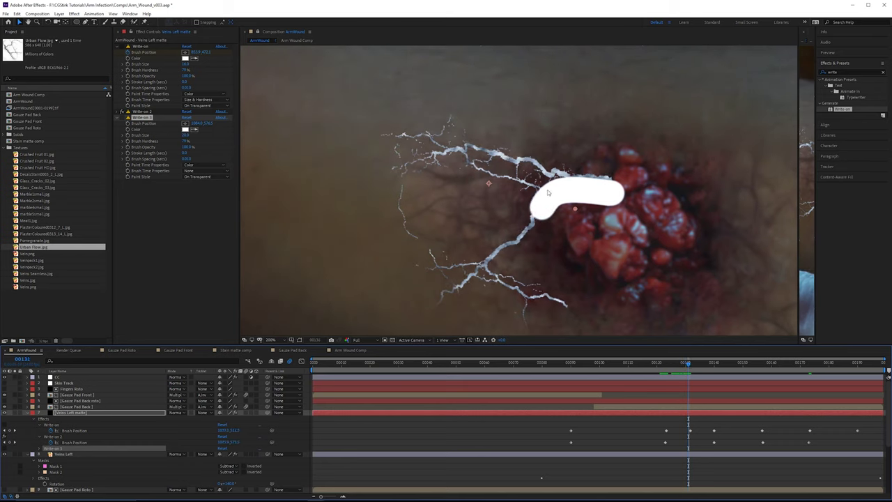
click(129, 117)
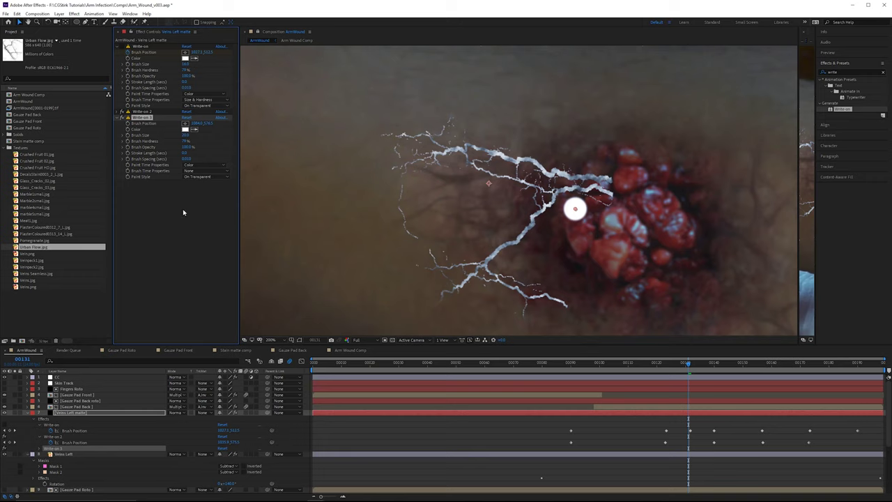
- Set the third Write-on's Brush Time Properties to Size & Hardness and start animating its Brush Position with a keyframe at frame 131
click(204, 170)
click(203, 200)
click(127, 124)
scroll(488, 454, down, 3)
scroll(657, 376, up, 1)
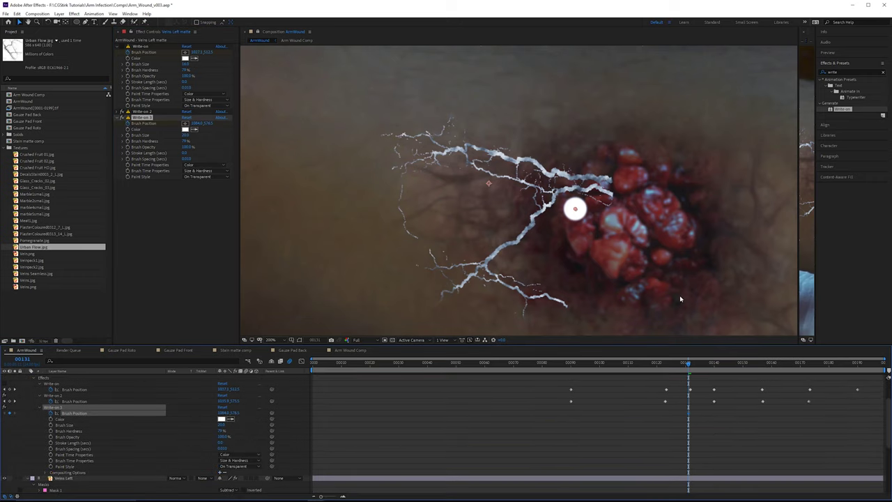
key(j)
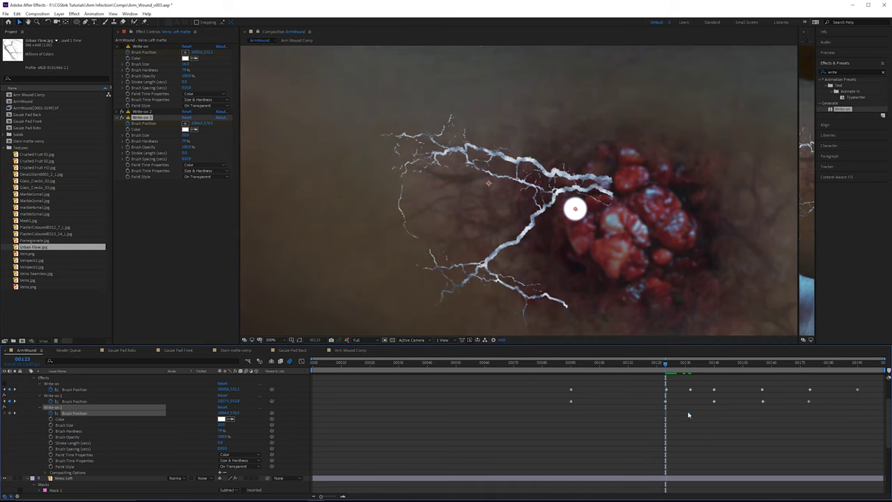
- Keyframe the Write-on 3 brush position along the middle vein branch at frames 140 and 157
key(k)
key(k)
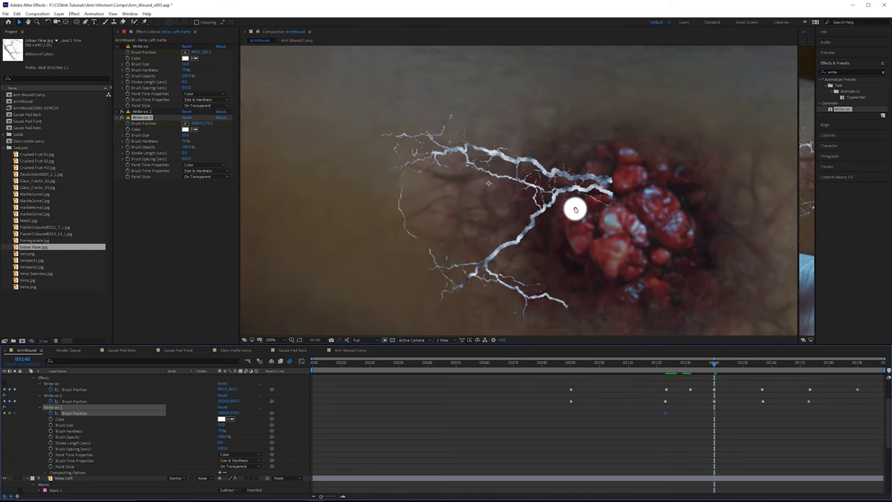
mouse_move(575, 209)
mouse_down()
mouse_move(471, 165)
mouse_move(551, 208)
mouse_up()
key(k)
key(space)
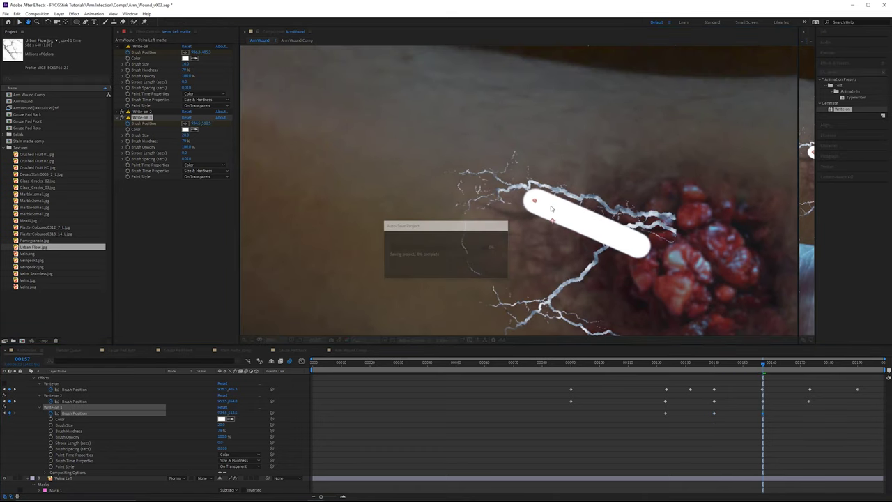
- Keyframe the Write-on 3 brush size from frame 140, tapering it to about 8 at frame 157
key(period)
click(714, 365)
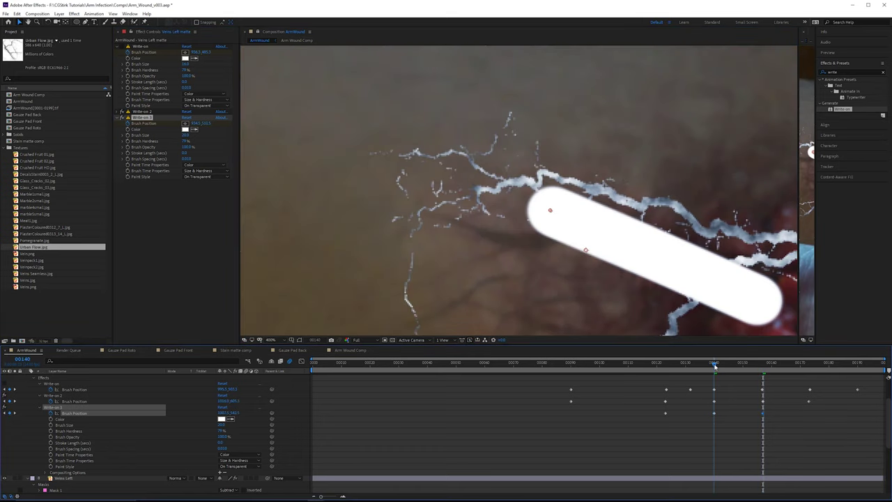
click(129, 136)
click(765, 365)
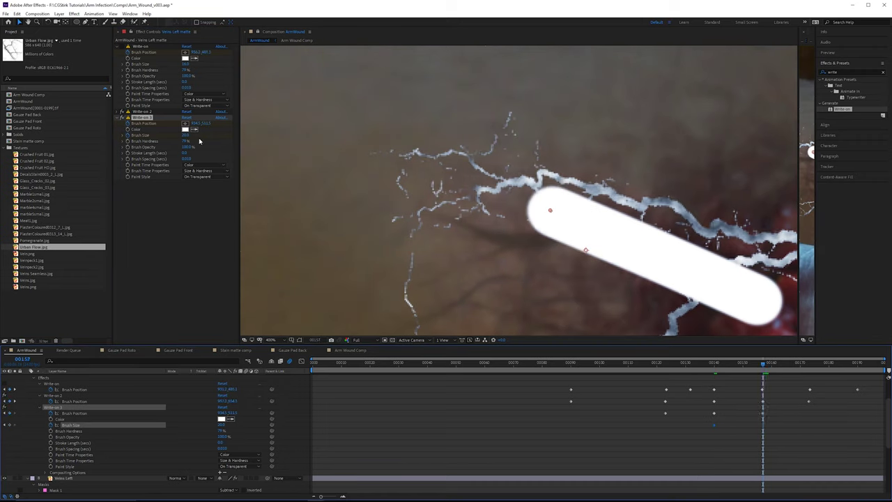
mouse_move(187, 137)
mouse_down()
mouse_move(126, 136)
mouse_move(135, 136)
mouse_up()
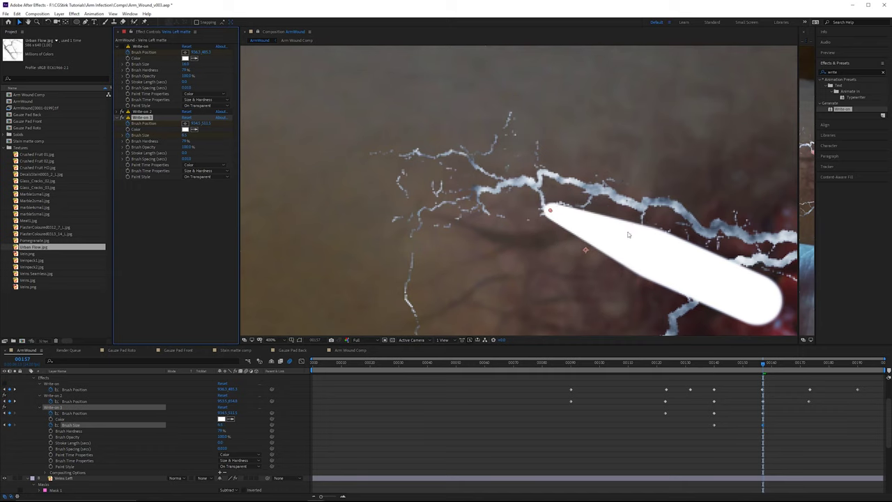
scroll(629, 234, down, 1)
drag(602, 220, 532, 173)
drag(814, 362, 755, 362)
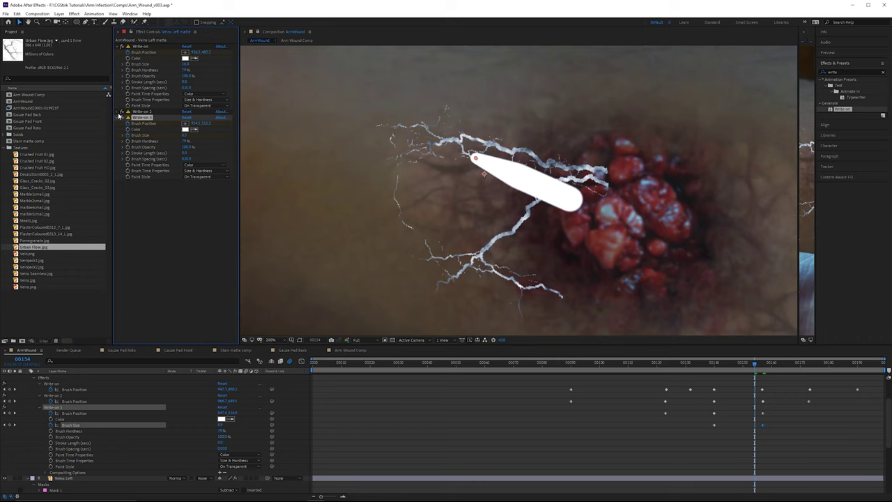
- Set the Paint Style of all three Write-on effects to On Original Image
click(121, 112)
click(204, 105)
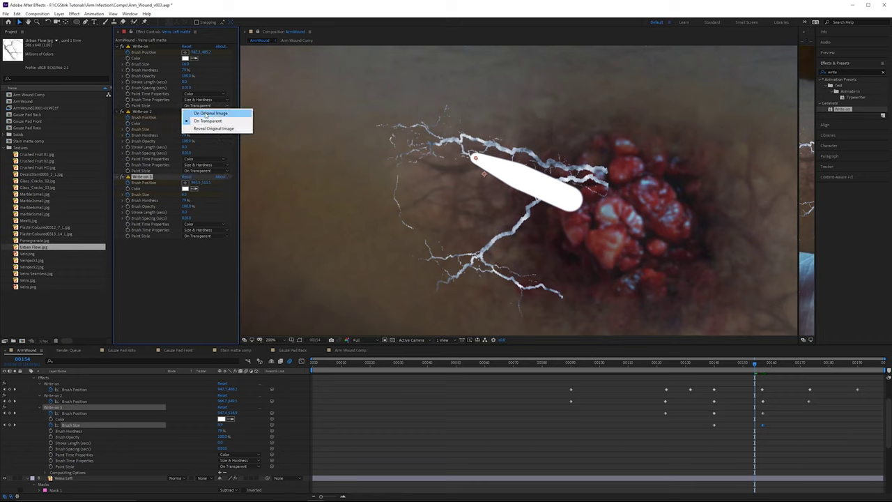
click(206, 113)
click(205, 170)
click(207, 177)
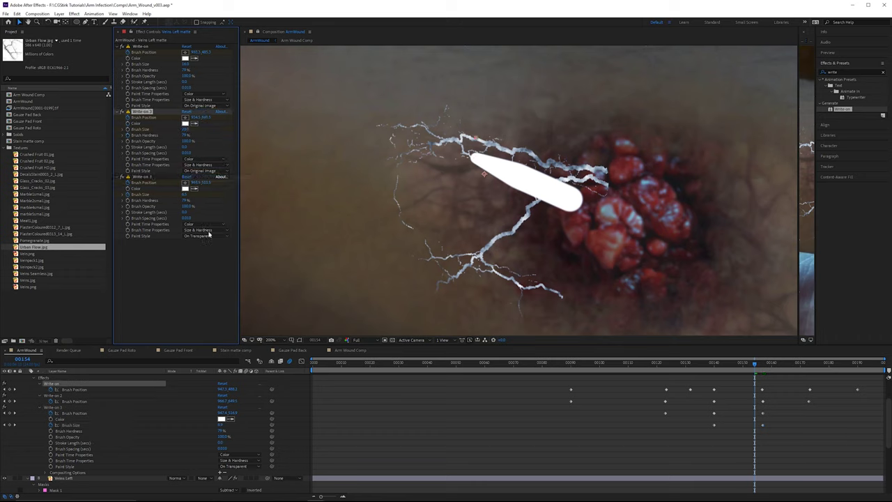
click(207, 235)
click(207, 242)
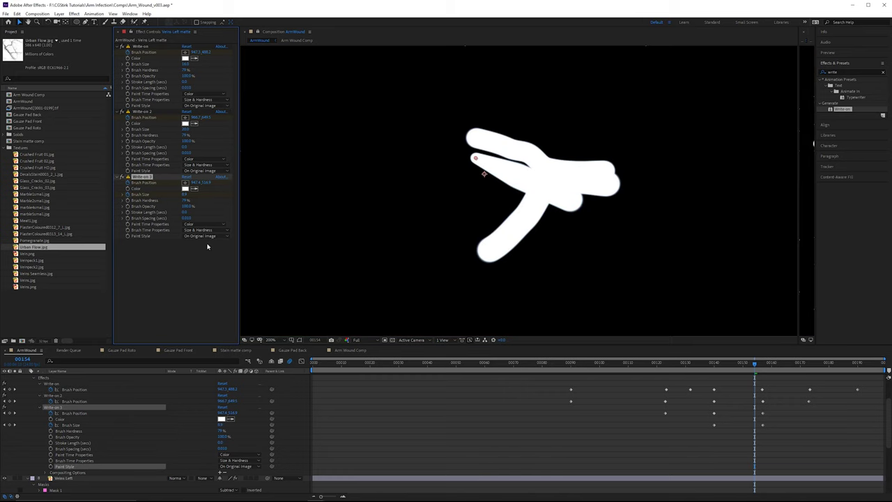
- Hide the Veins Left matte layer, assign it as Luma Matte to the Veins Left layer, and preview the vein growth
scroll(124, 426, up, 3)
click(28, 412)
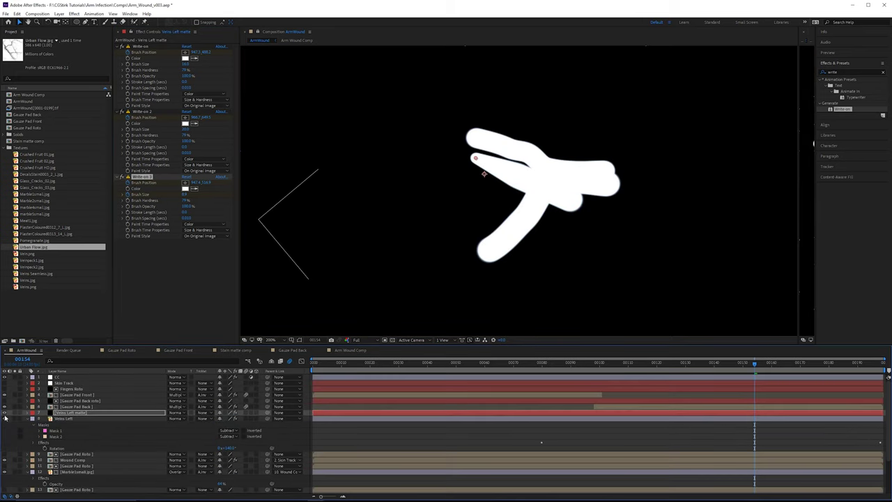
click(4, 413)
click(202, 418)
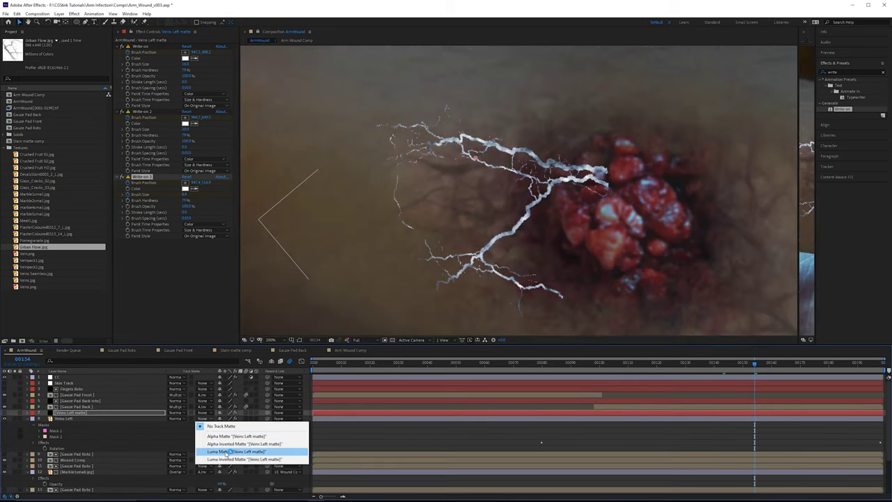
click(226, 451)
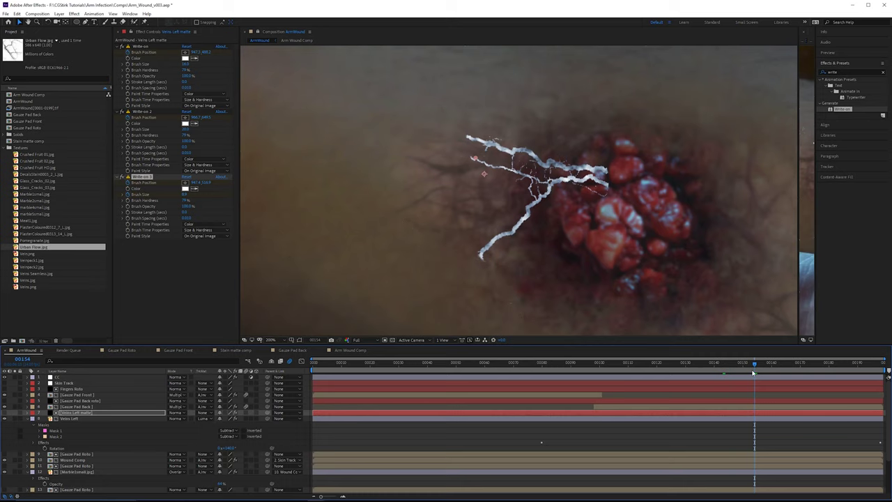
mouse_move(752, 373)
mouse_down()
mouse_move(613, 373)
mouse_move(700, 375)
mouse_up()
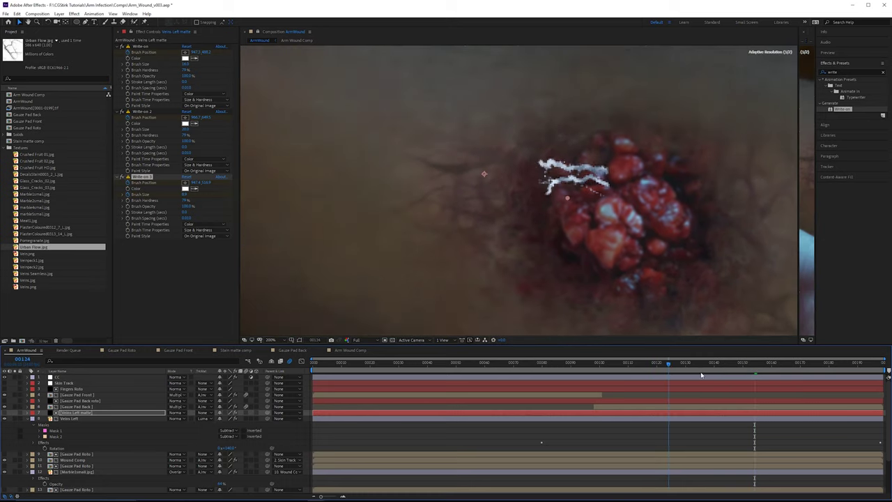
key(space)
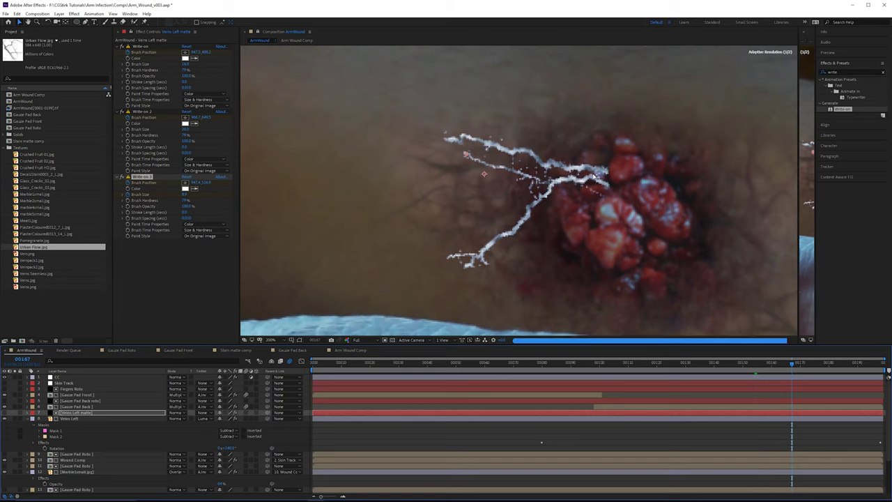
key(space)
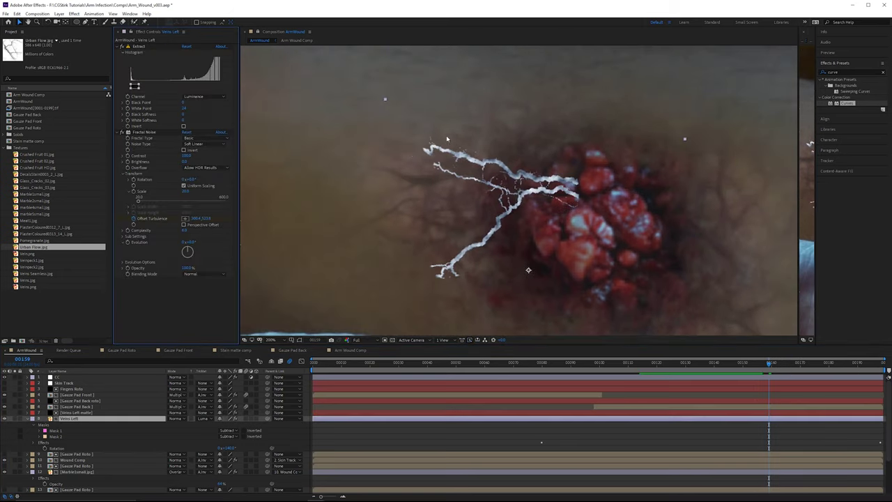
- Apply Curves to the Veins Left layer, raising the red channel and lowering the blue channel
drag(846, 102, 168, 312)
drag(212, 237, 162, 264)
click(202, 211)
click(195, 225)
click(198, 212)
click(197, 241)
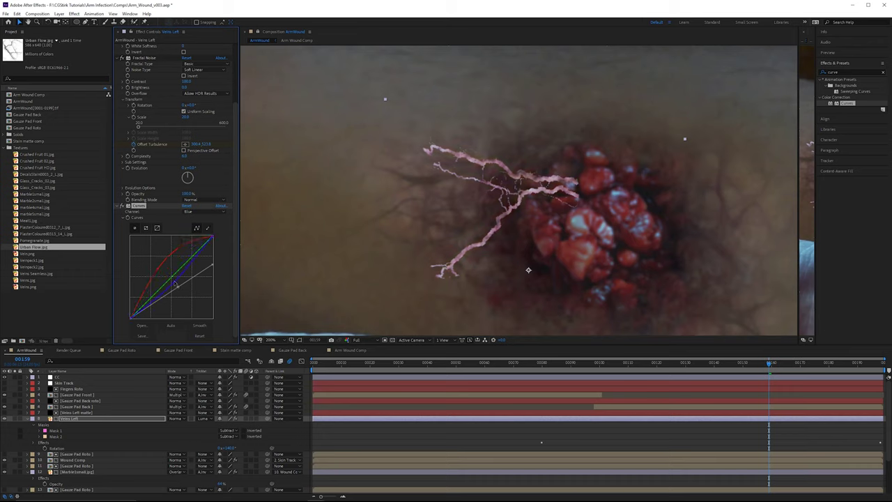
- Set the Veins Left blending mode to Overlay and fine-tune its blue curve
click(175, 418)
click(200, 241)
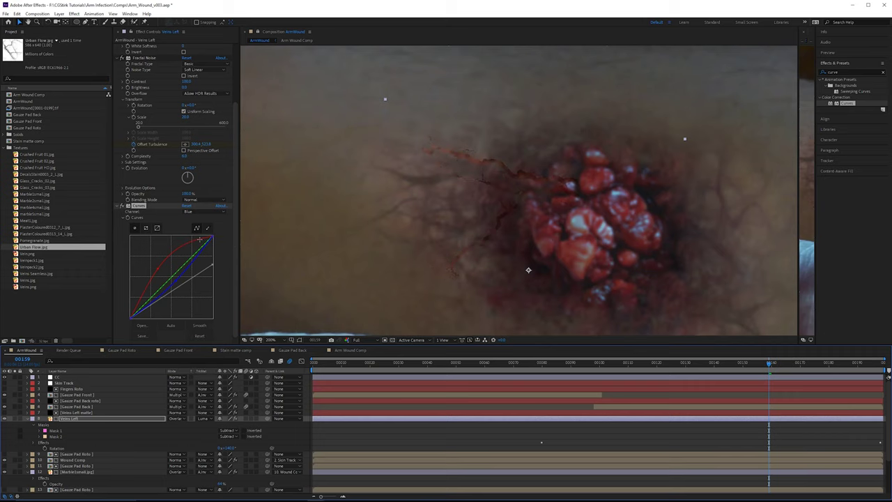
drag(219, 223, 236, 255)
click(174, 281)
drag(174, 281, 169, 278)
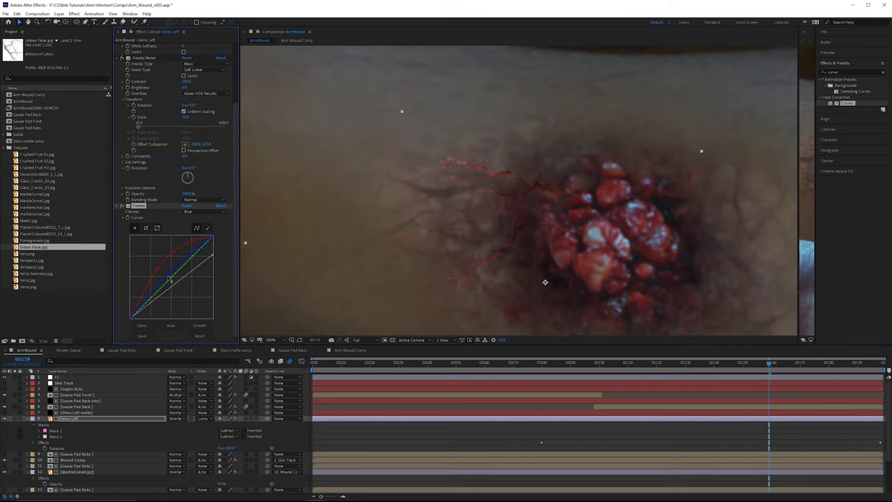
drag(771, 364, 800, 368)
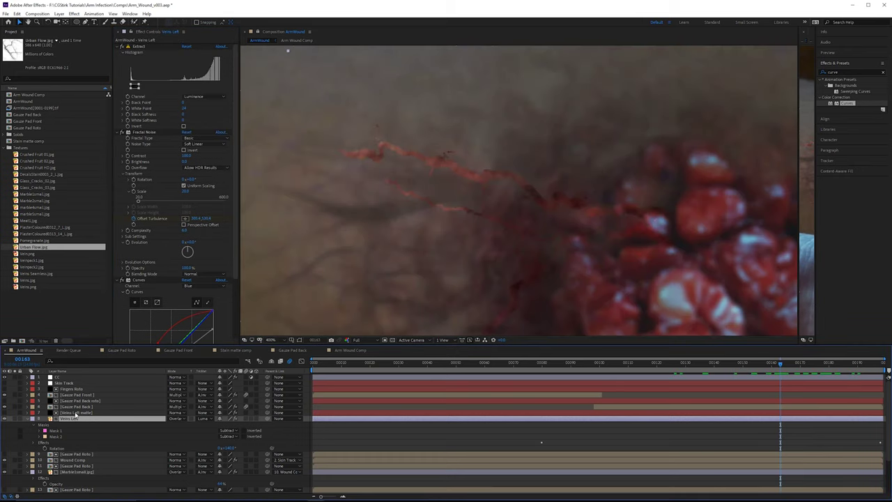
- Pre-compose the matte layer with all attributes moved, naming the composition Veins Left matte
click(88, 412)
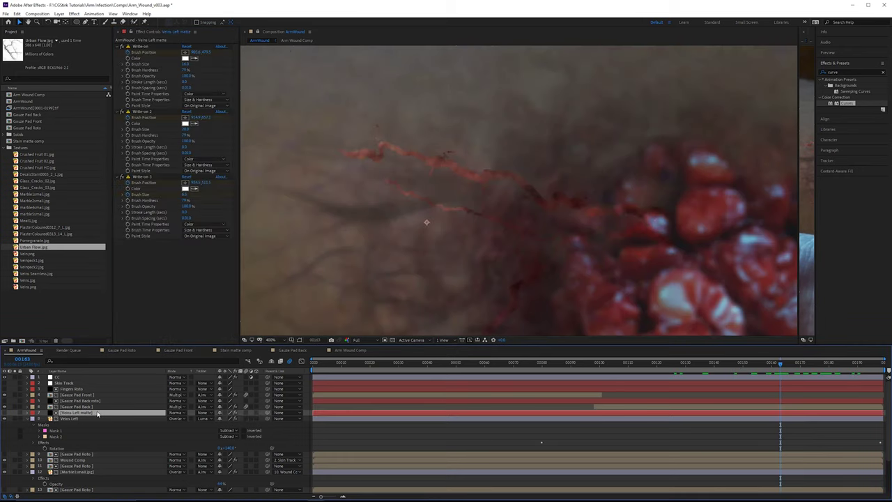
key(ctrl+shift+c)
click(379, 222)
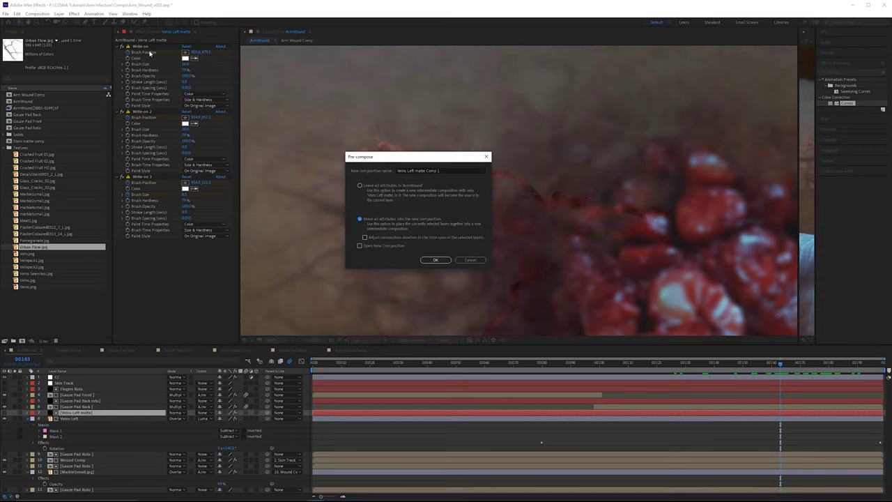
drag(440, 170, 427, 171)
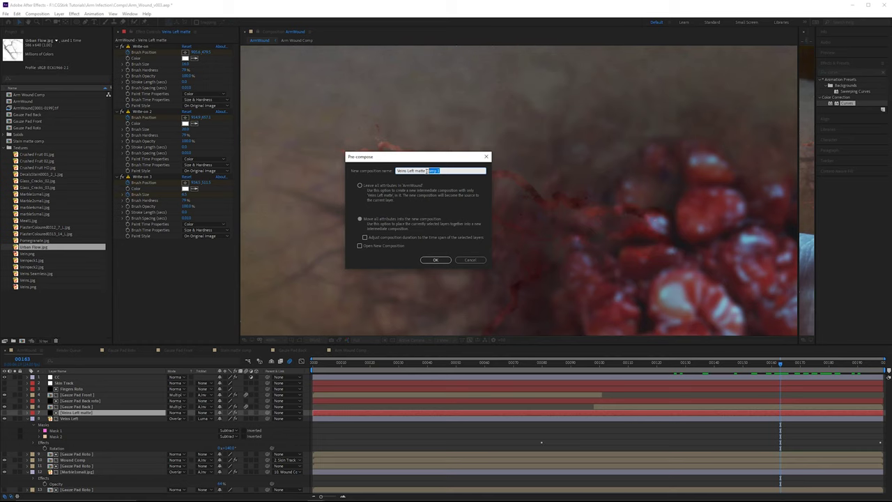
key(BackSpace)
key(Return)
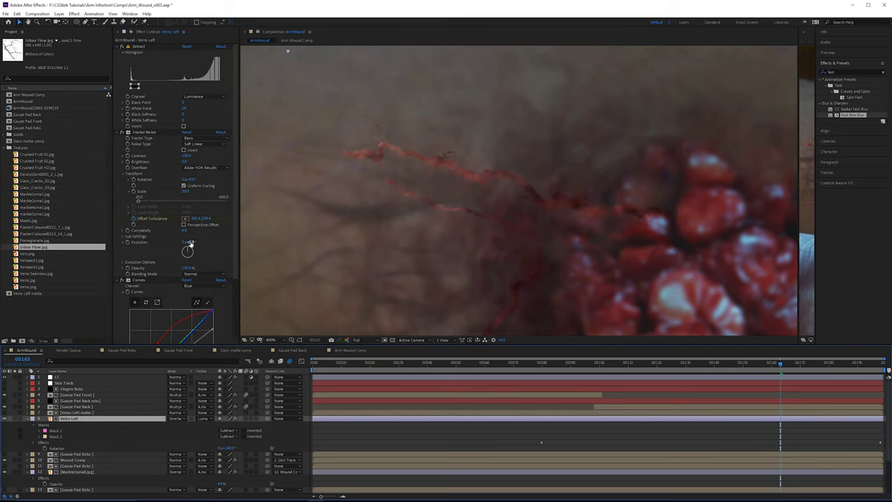
- Apply Drop Shadow to the Veins Left layer, adjust the shadow direction and set its softness to 9
scroll(190, 240, down, 3)
drag(846, 73, 765, 77)
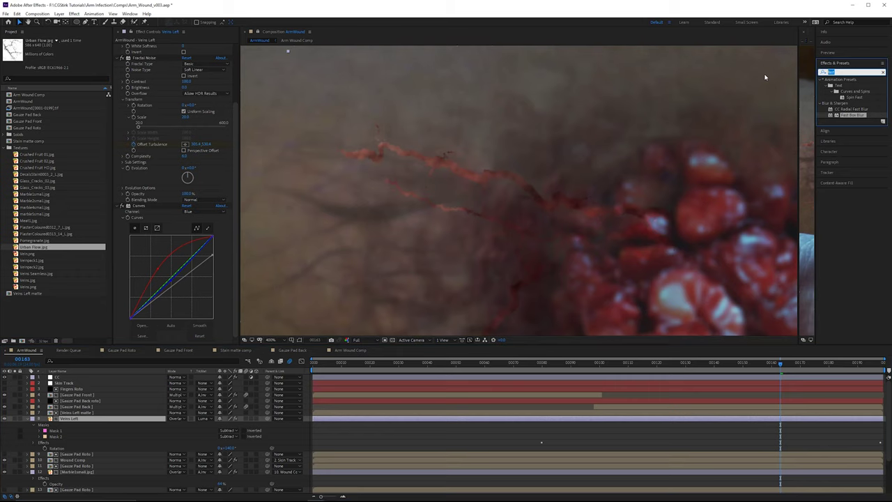
text(drop)
drag(852, 144, 432, 219)
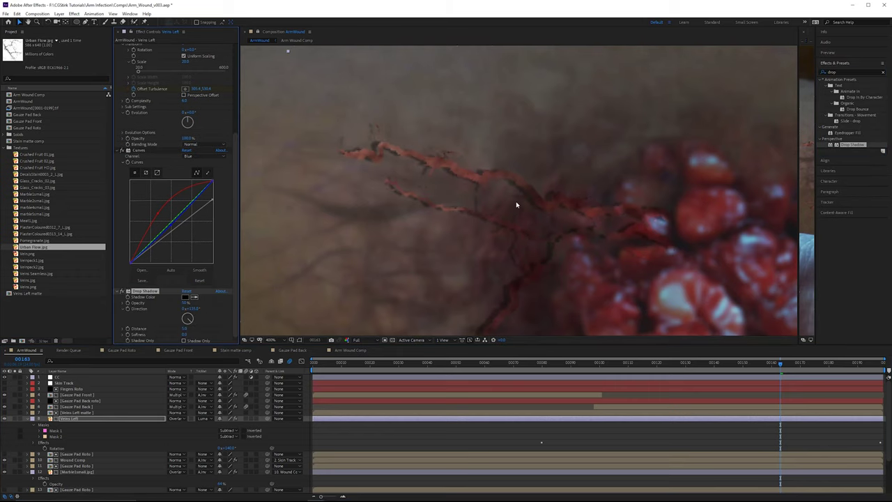
click(190, 316)
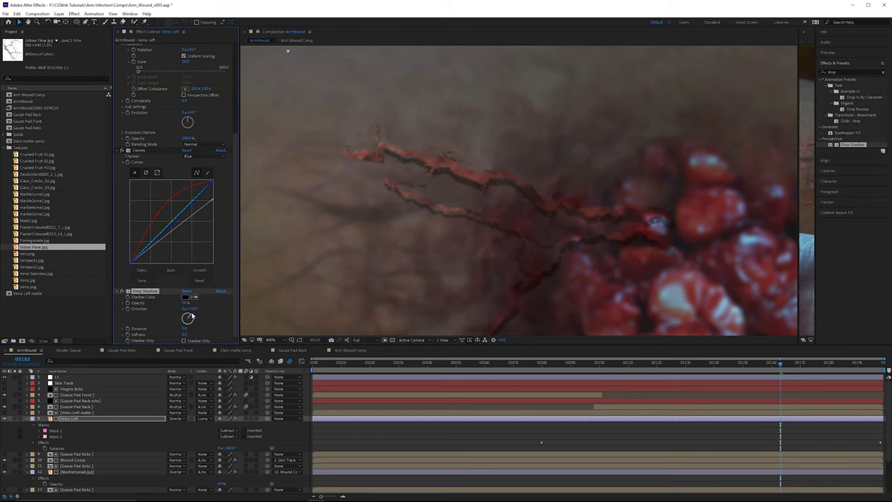
drag(188, 318, 189, 320)
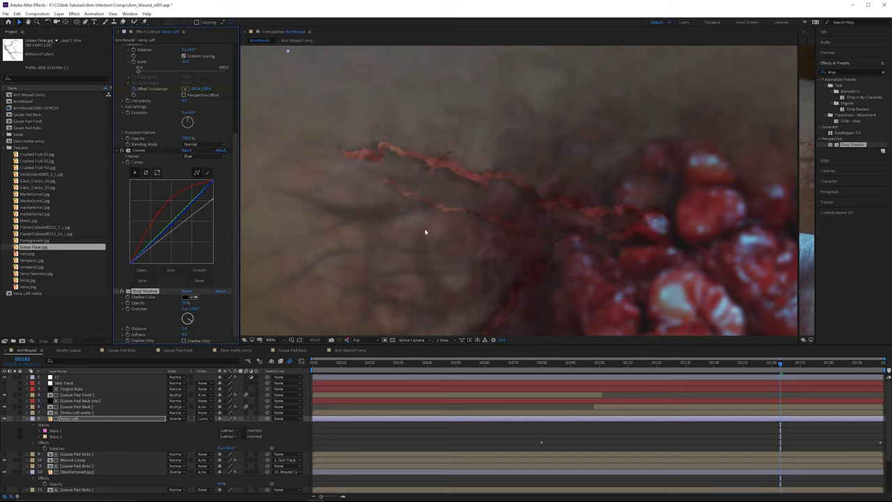
scroll(498, 202, down, 1)
scroll(498, 203, up, 1)
- Apply Camera Lens Blur to the Veins Left layer and lower its blur radius to a slight softening
click(869, 71)
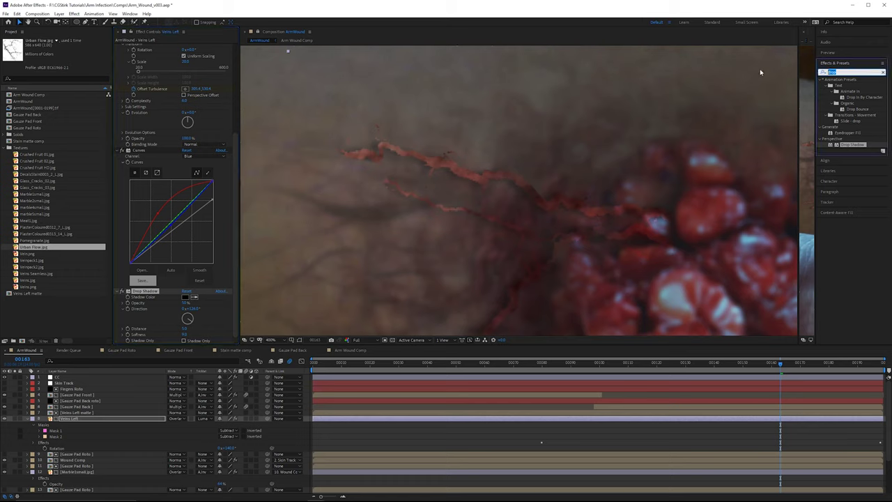
text(camera)
drag(850, 109, 192, 239)
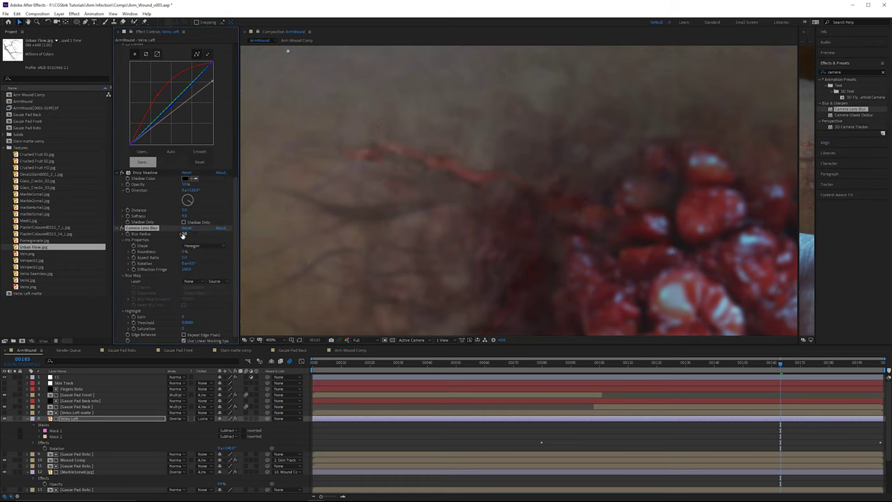
click(183, 234)
text(10)
key(Return)
click(182, 236)
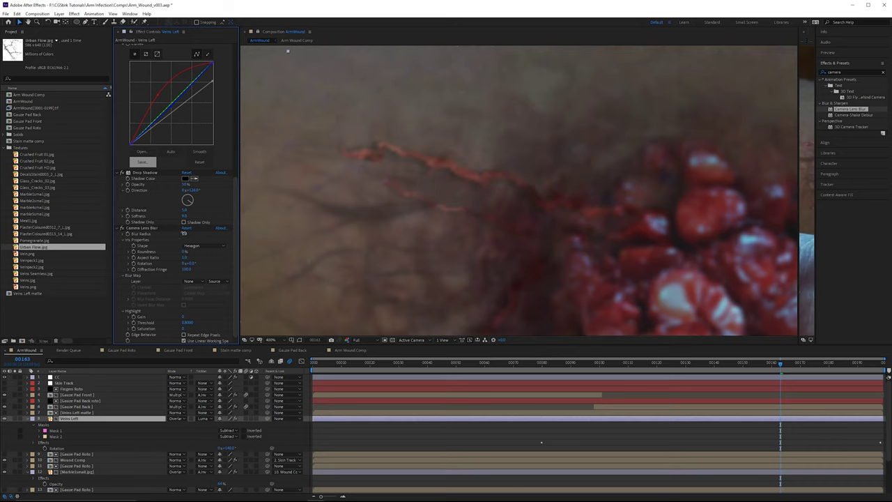
key(ctrl+shift+z)
scroll(622, 188, down, 1)
scroll(595, 193, up, 1)
- Adjust the Veins Left Drop Shadow to a direction of about 54°, distance 4 and softness 15
scroll(594, 194, down, 2)
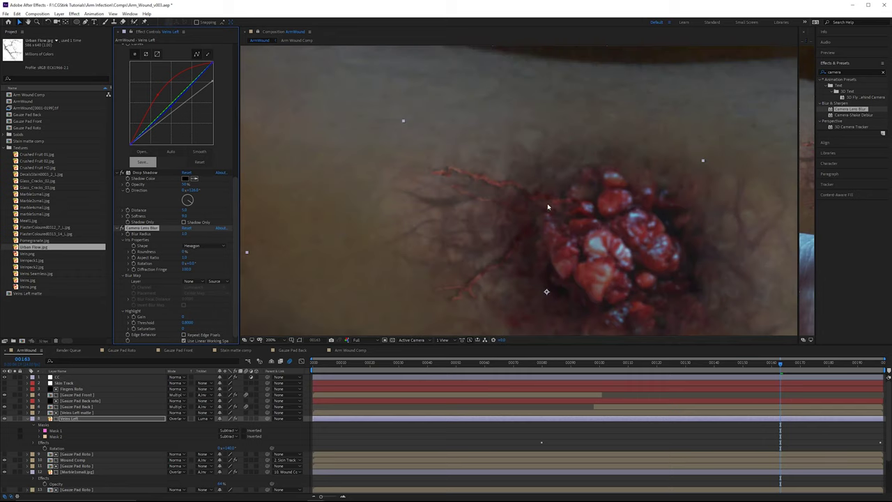
click(194, 200)
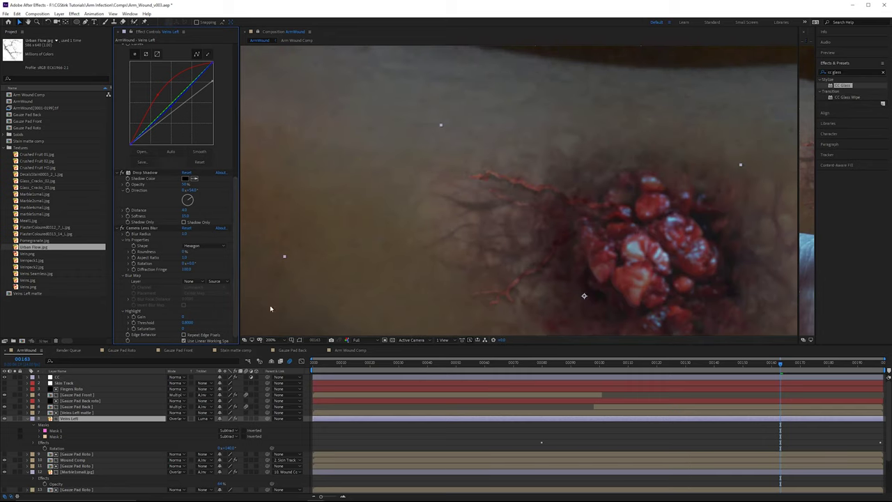
scroll(562, 176, up, 2)
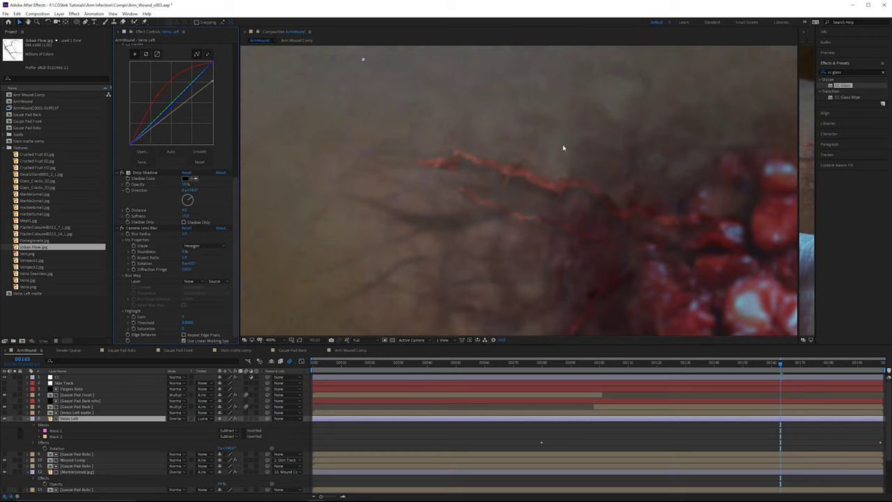
- Pre-compose Veins Left and its matte together as Veins Left Comp and set the new layer's blending mode to Overlay
click(84, 413)
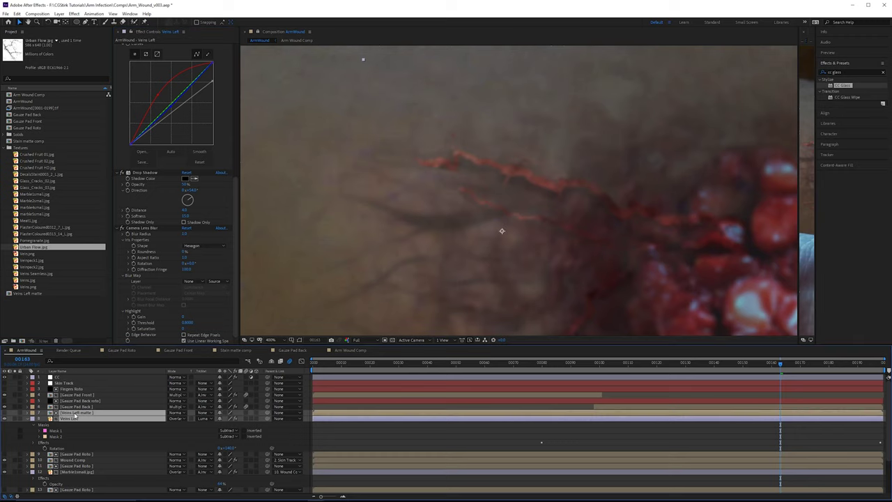
key(ctrl+shift+c)
text(Ve)
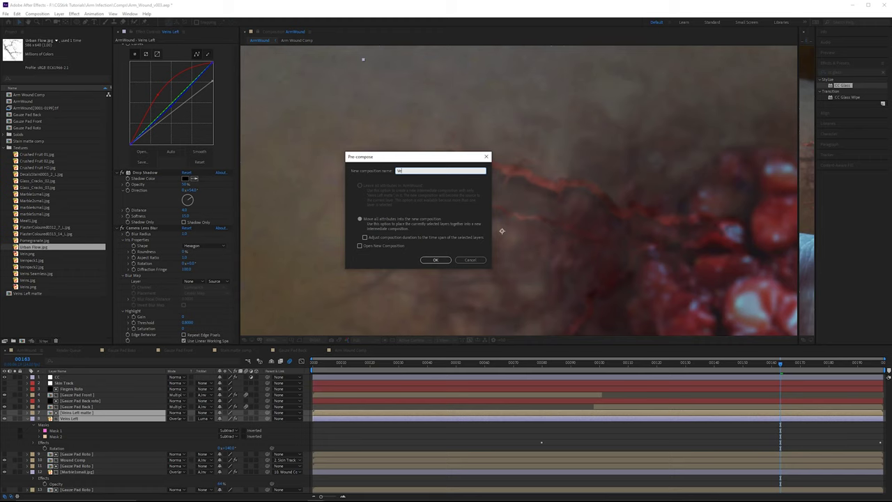
text(ins Left Comp)
key(Return)
click(177, 412)
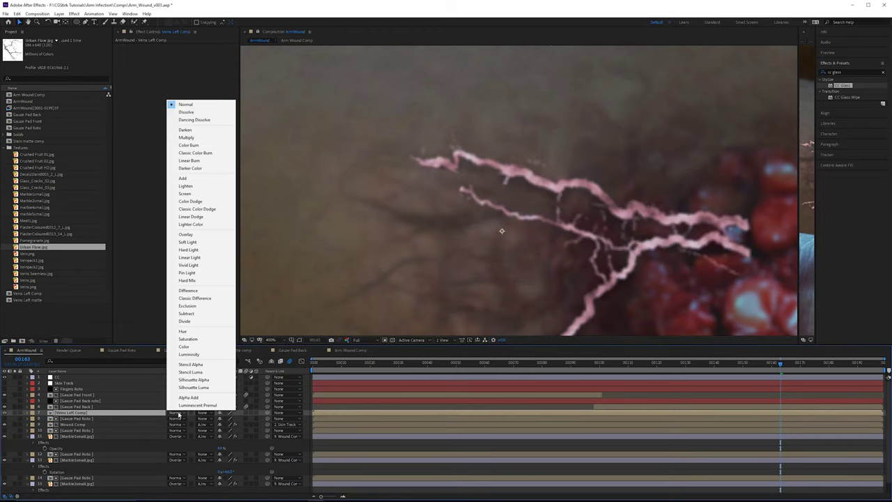
click(186, 234)
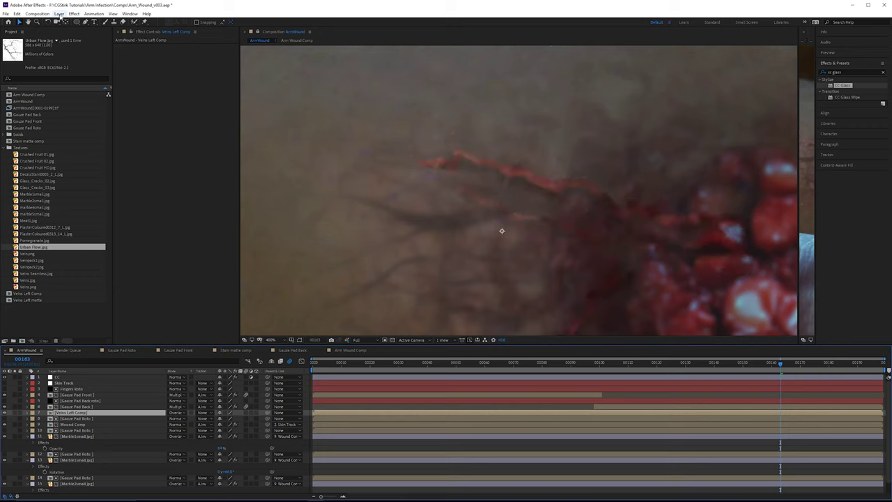
- Add an adjustment layer above Veins Left Comp and name it Veins Left Displace
click(60, 15)
mouse_move(75, 23)
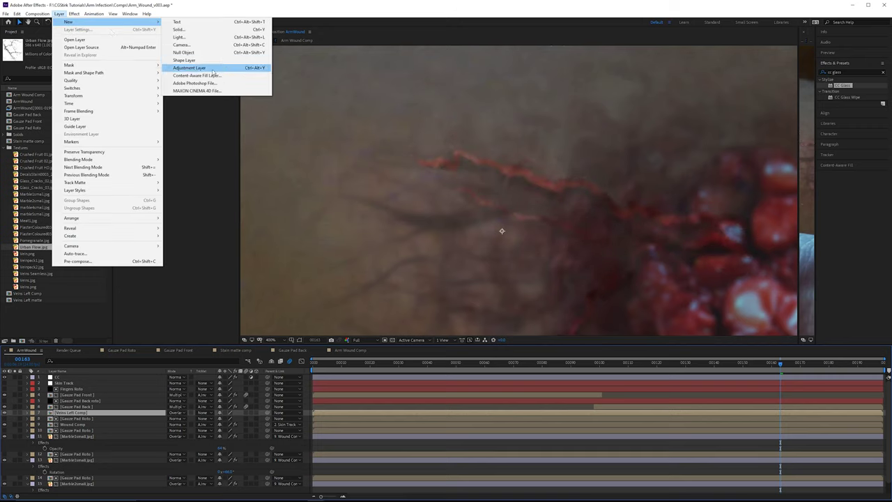
click(189, 68)
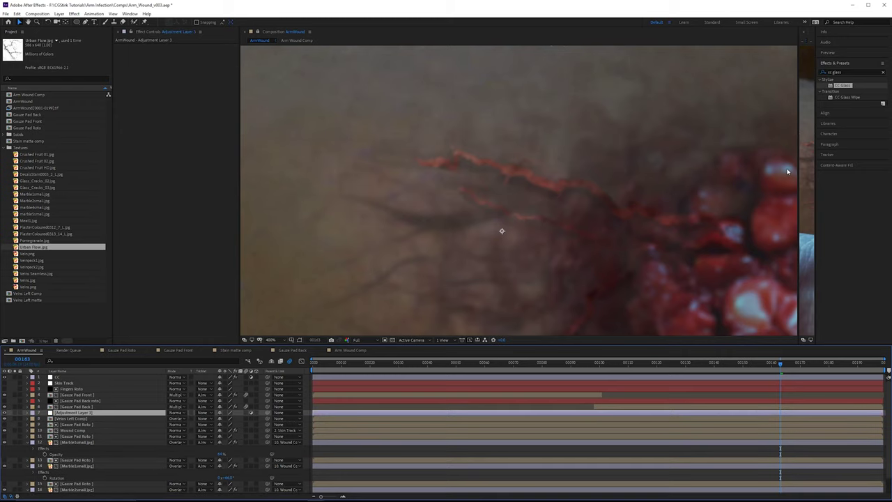
key(Return)
text(Veins D)
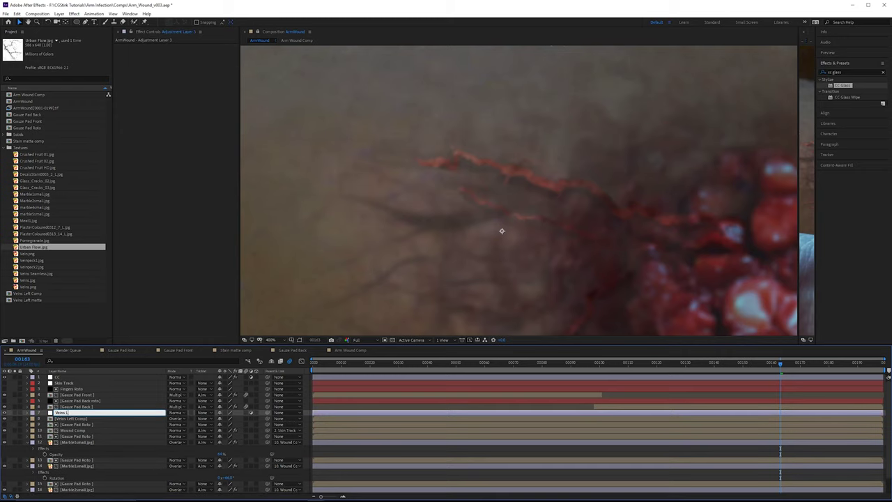
key(Return)
- Apply CC Glass to the Veins Left Displace layer and check its effect around the wound
click(841, 86)
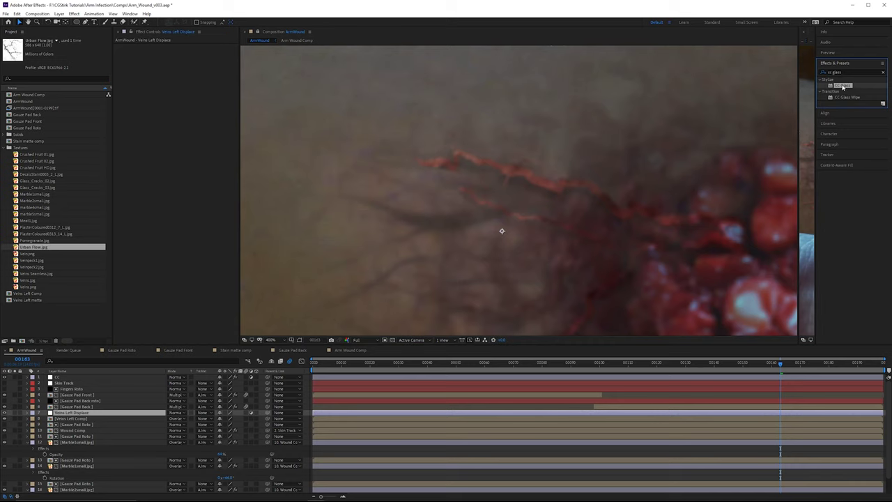
drag(844, 87, 122, 56)
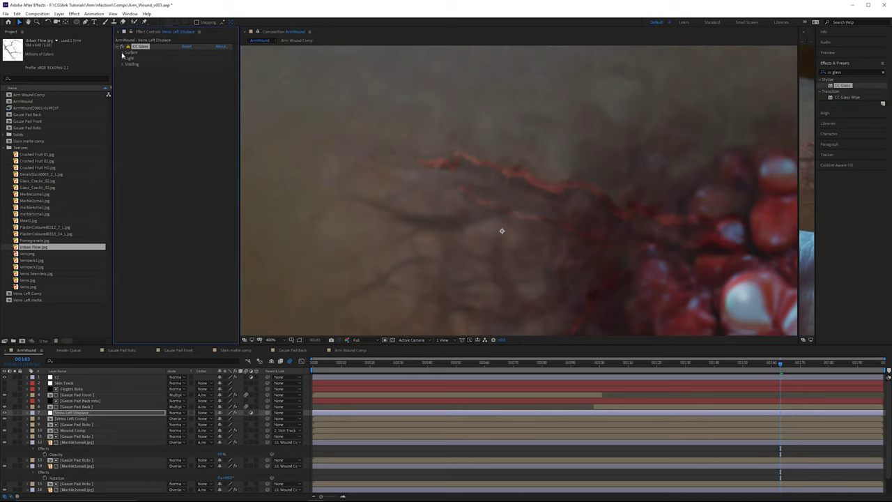
scroll(643, 174, down, 3)
scroll(643, 173, up, 5)
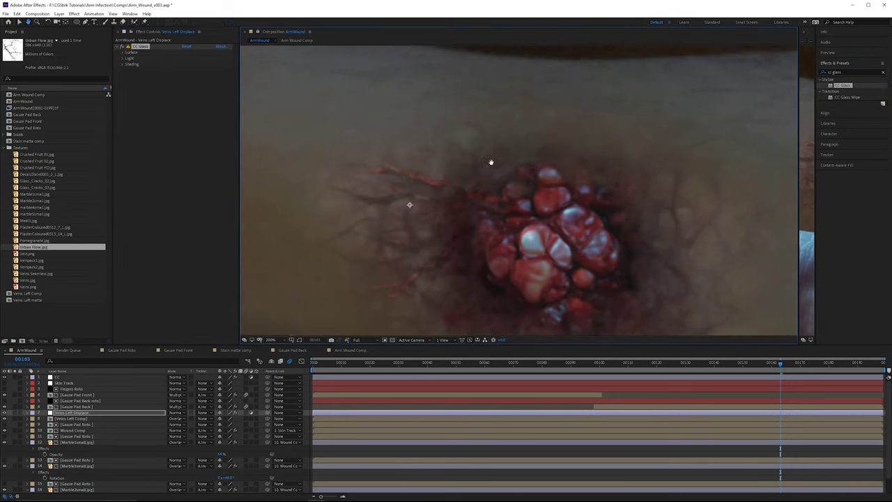
drag(394, 226, 450, 217)
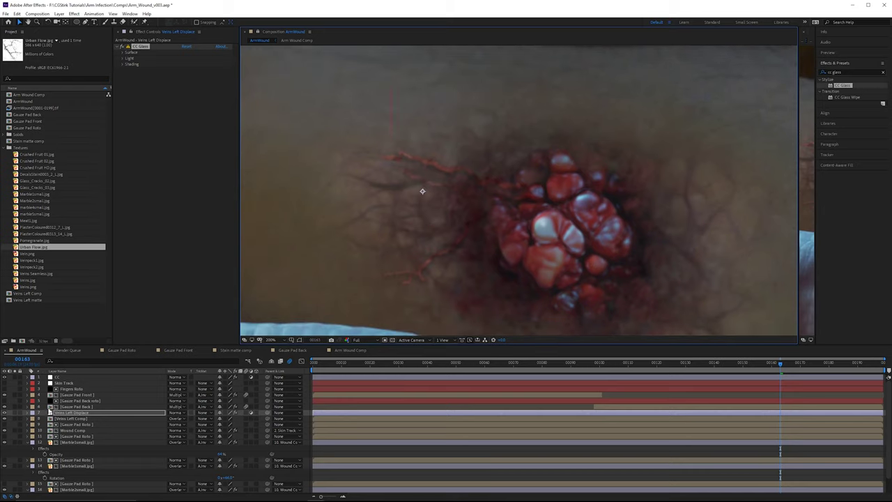
click(5, 413)
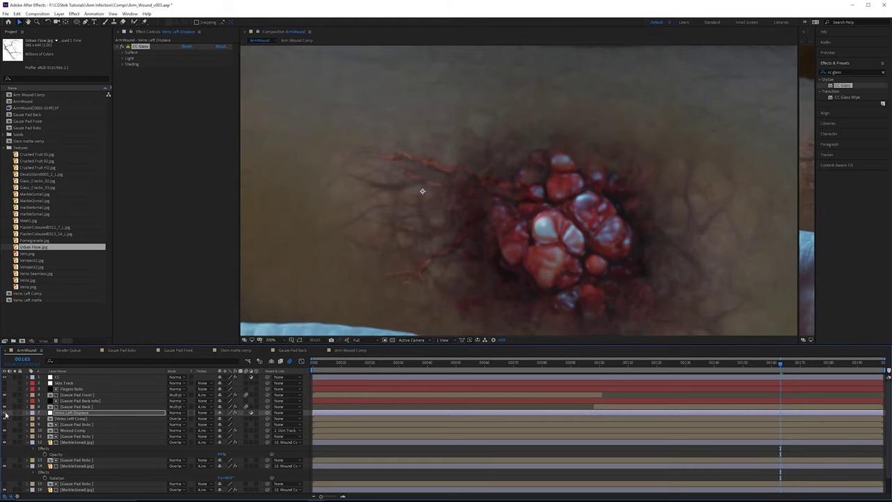
- Set the CC Glass bump map to Veins Left Comp with Effects & Masks, using Alpha as the property
click(122, 53)
click(198, 58)
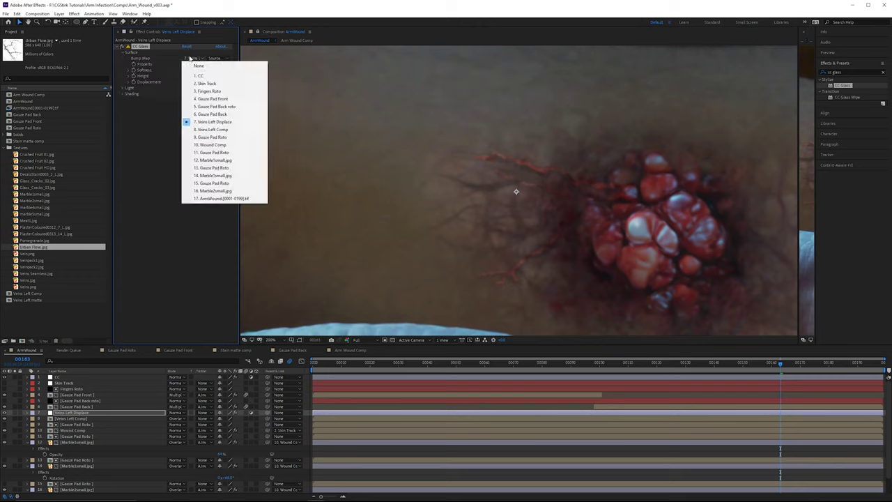
click(230, 129)
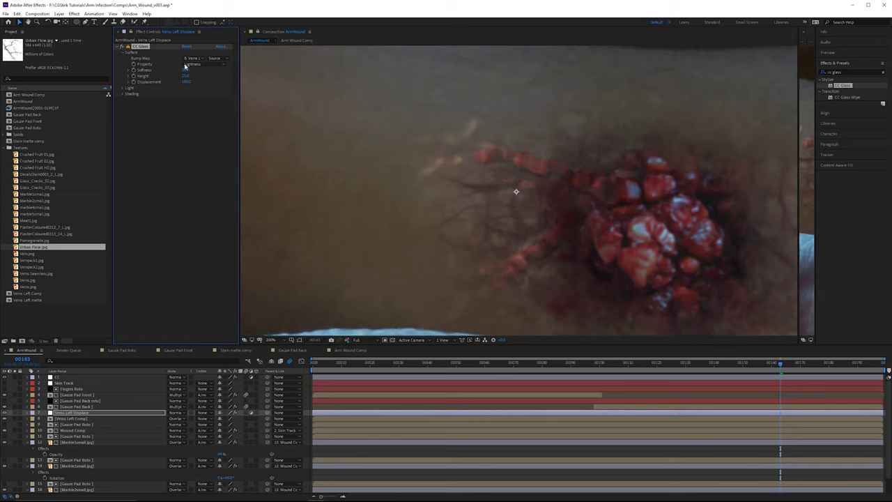
click(185, 65)
click(200, 95)
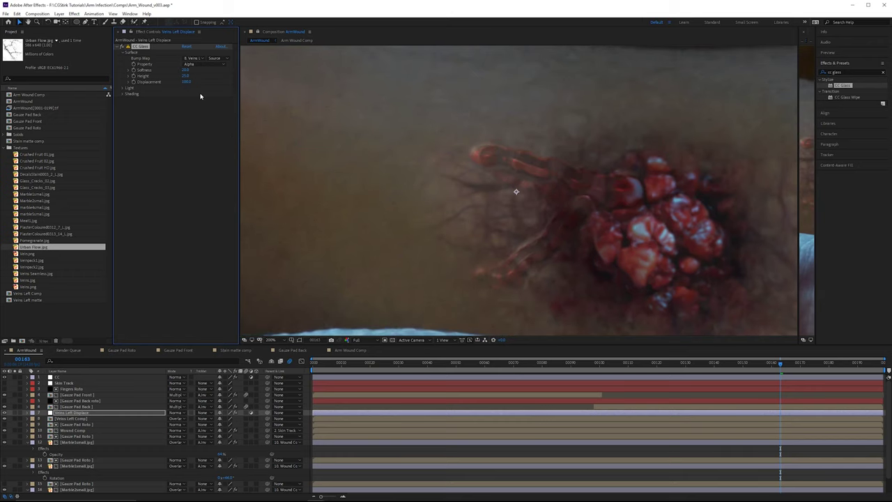
click(216, 58)
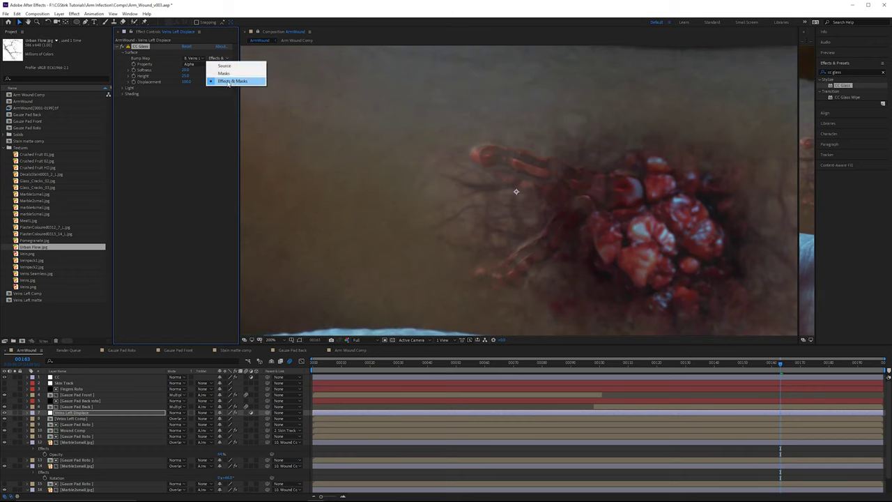
click(199, 102)
- Adjust the CC Glass softness, set its height to 4, and expand the light settings
drag(186, 70, 177, 72)
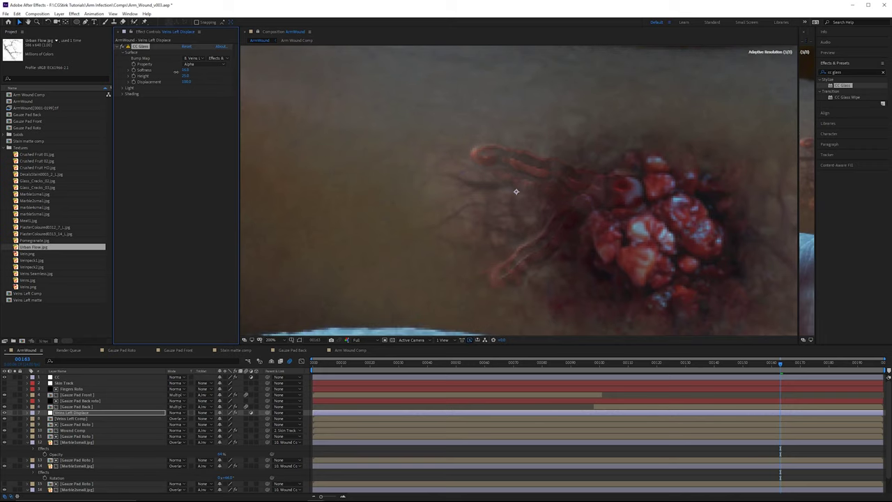
scroll(471, 135, up, 2)
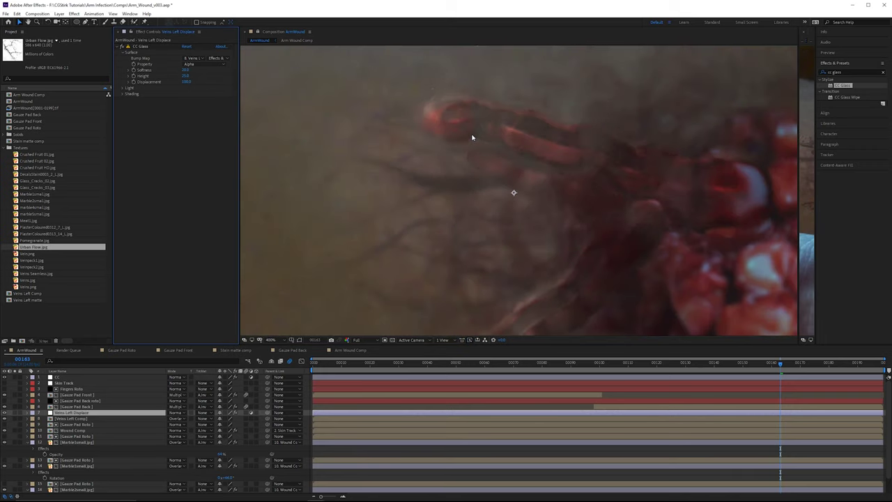
click(185, 70)
text(1)
key(Return)
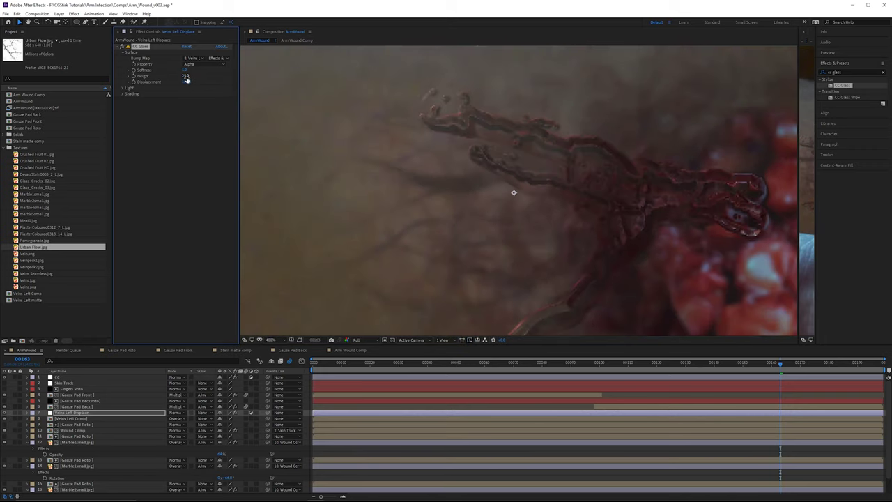
drag(186, 79, 176, 76)
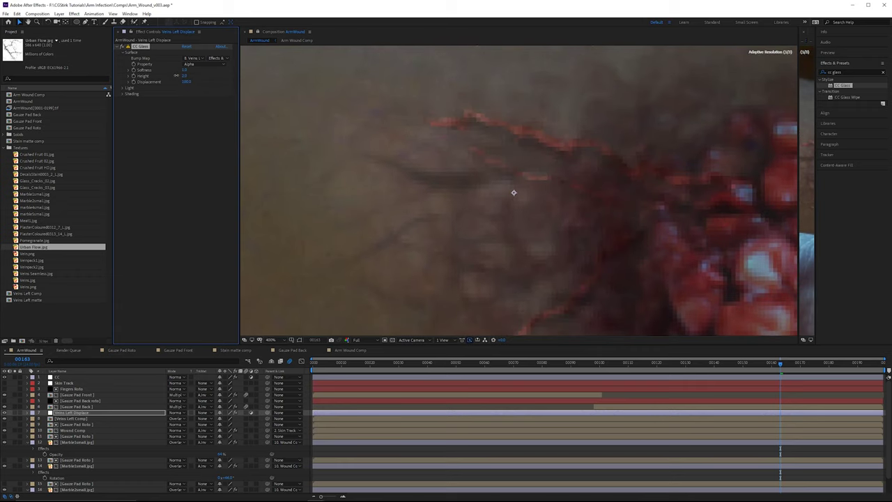
scroll(513, 192, down, 2)
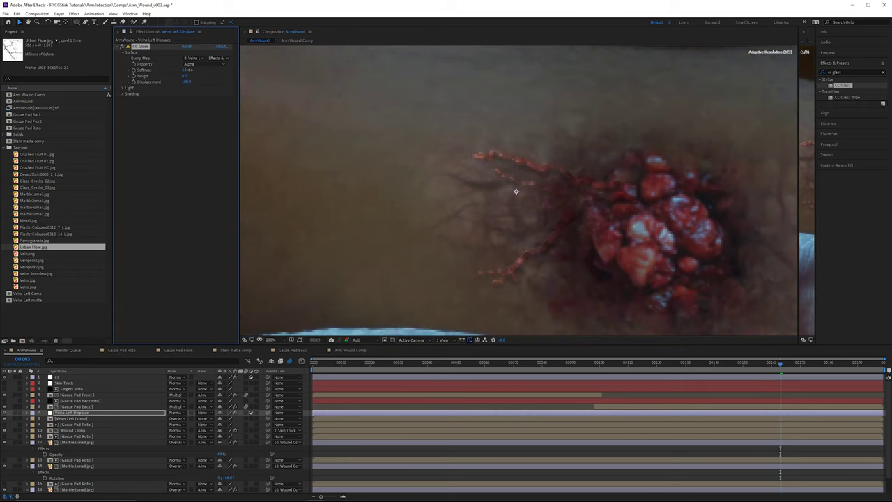
mouse_move(197, 70)
mouse_down()
mouse_move(186, 73)
mouse_move(195, 73)
mouse_up()
key(period)
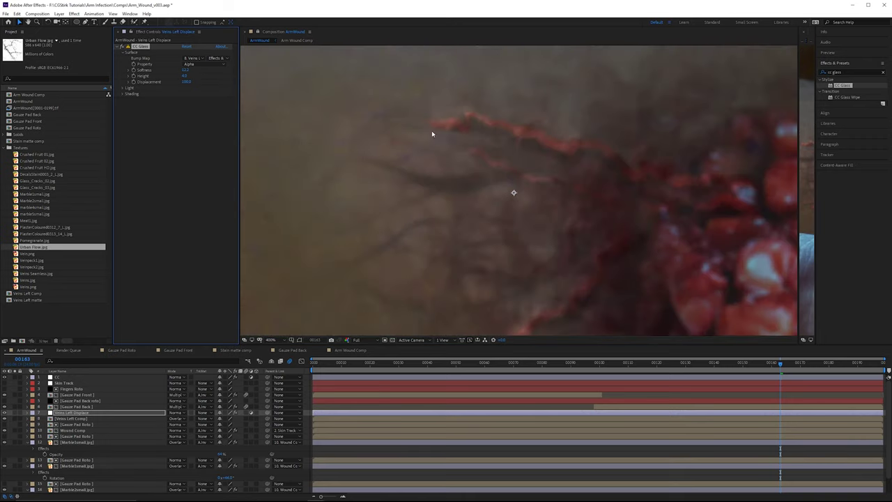
scroll(556, 147, down, 1)
scroll(553, 157, up, 1)
click(124, 88)
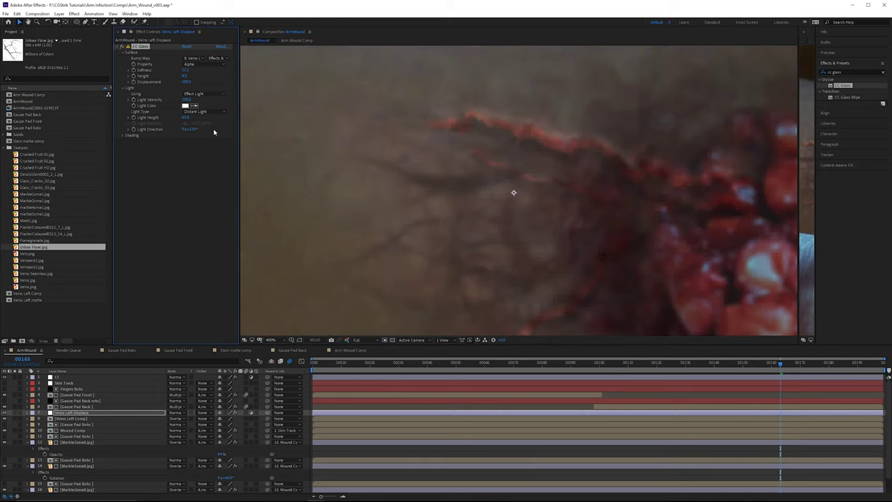
- Solo the Veins Left Comp layer briefly to inspect the veins in isolation
click(83, 423)
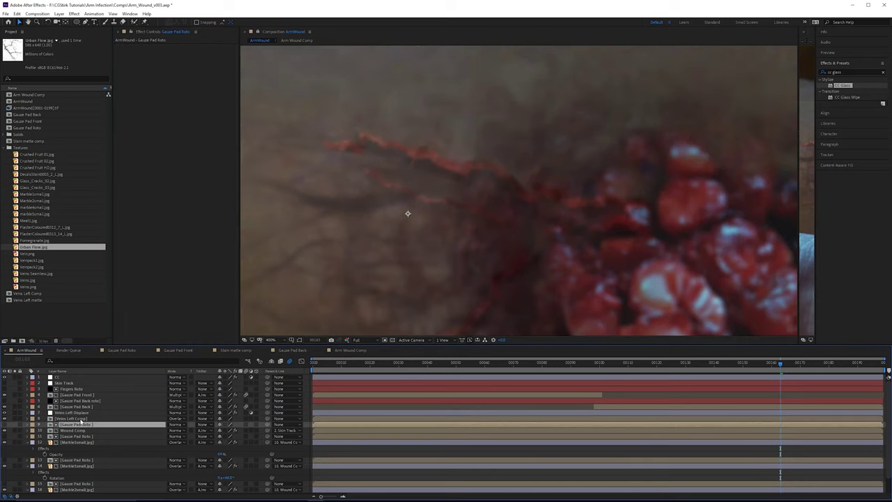
click(81, 418)
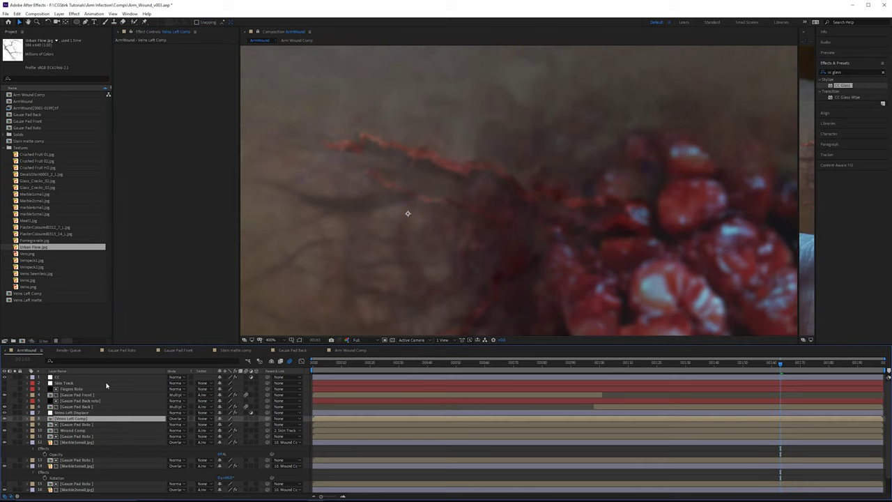
click(11, 420)
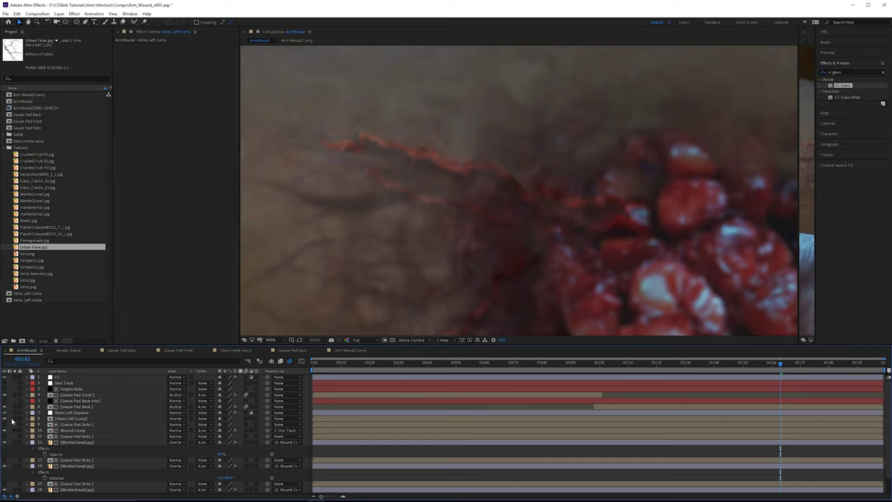
click(15, 418)
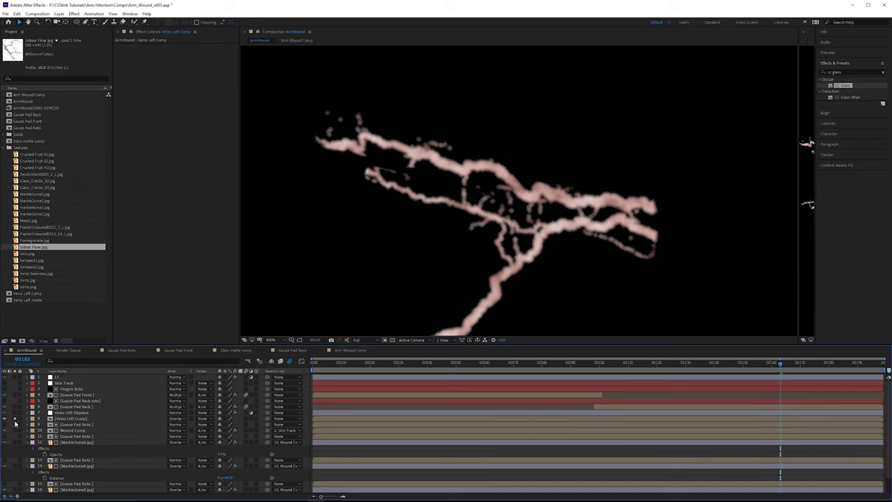
click(15, 419)
- Move the Camera Lens Blur from the Urban Flow.jpg layer inside Veins Left Comp to the Veins Left Comp layer in ArmWound
double_click(72, 420)
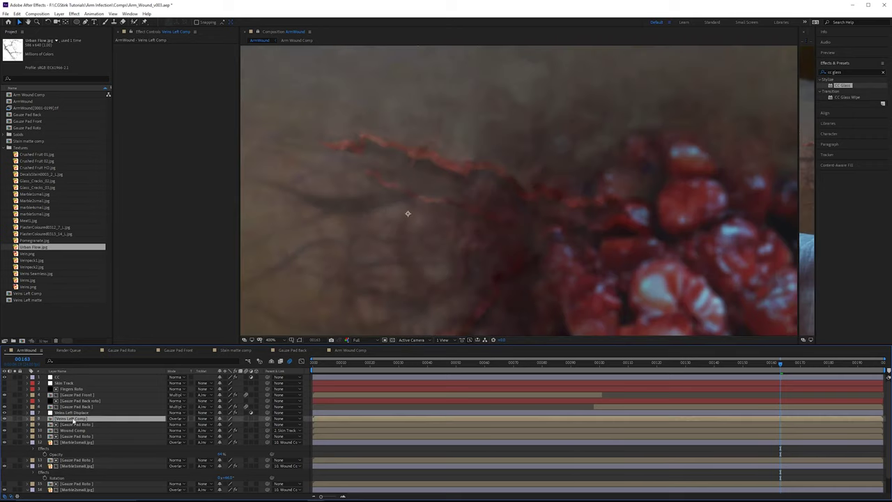
drag(798, 65, 501, 85)
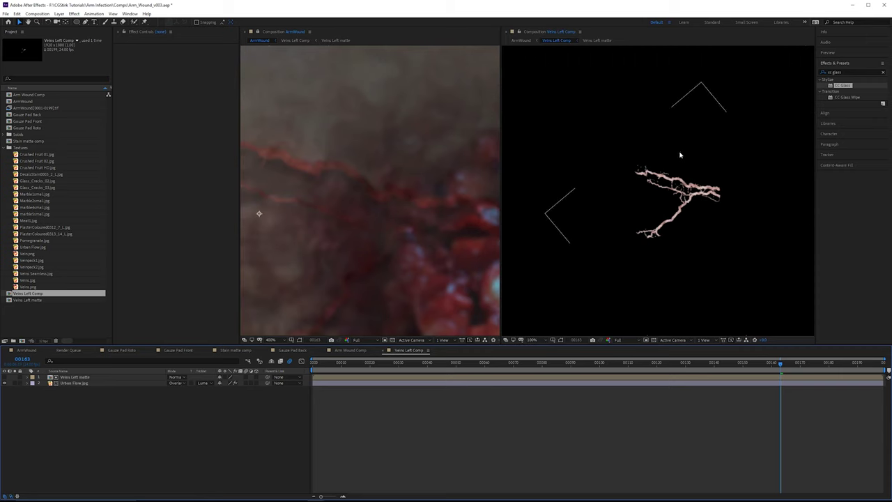
scroll(690, 175, up, 2)
click(41, 382)
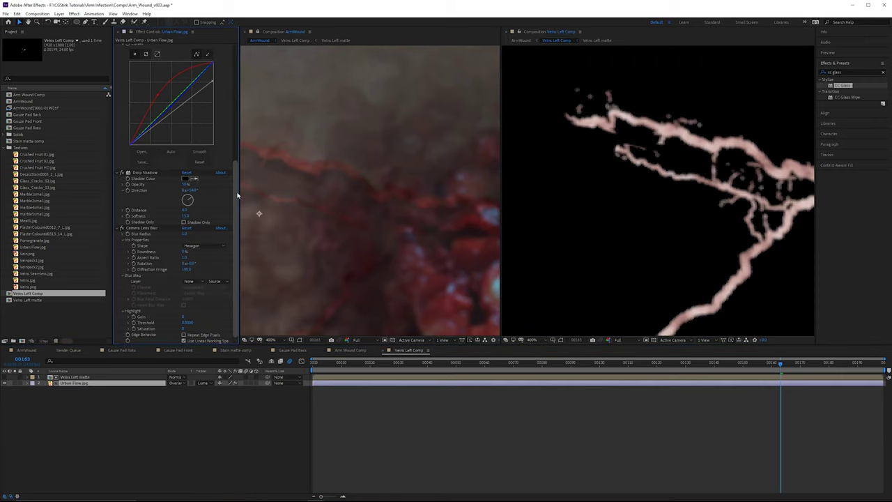
scroll(175, 230, up, 5)
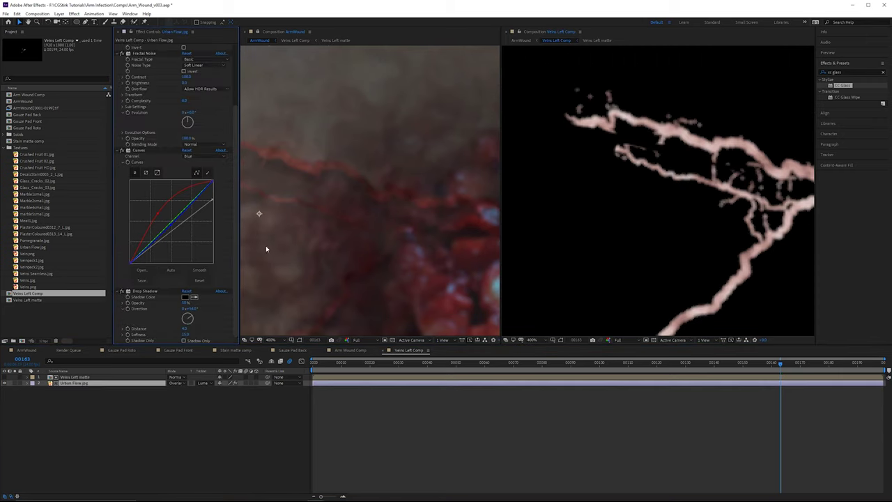
click(26, 351)
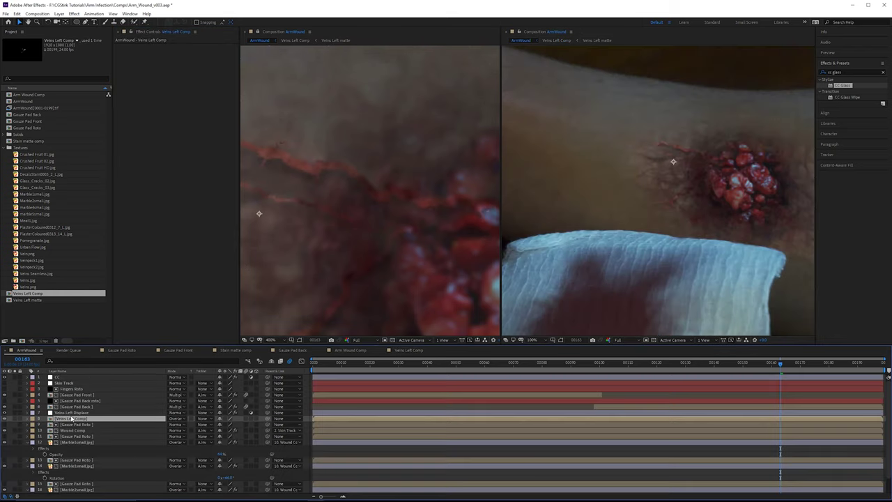
click(76, 418)
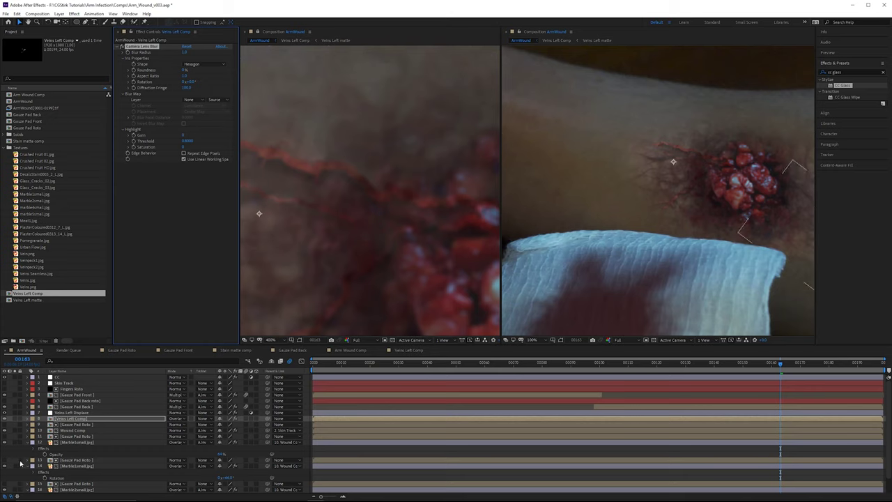
- Reopen Veins Left Comp and apply Fast Box Blur to its Urban Flow.jpg layer
double_click(89, 419)
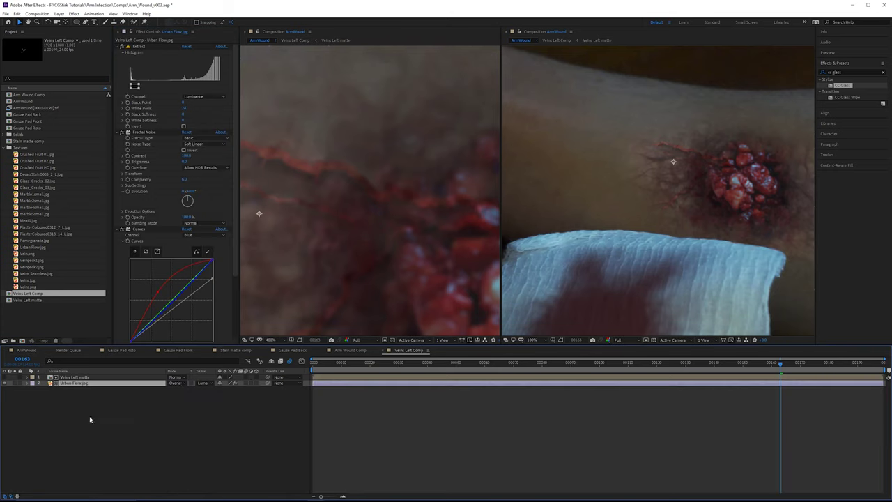
drag(865, 73, 204, 328)
text(fast)
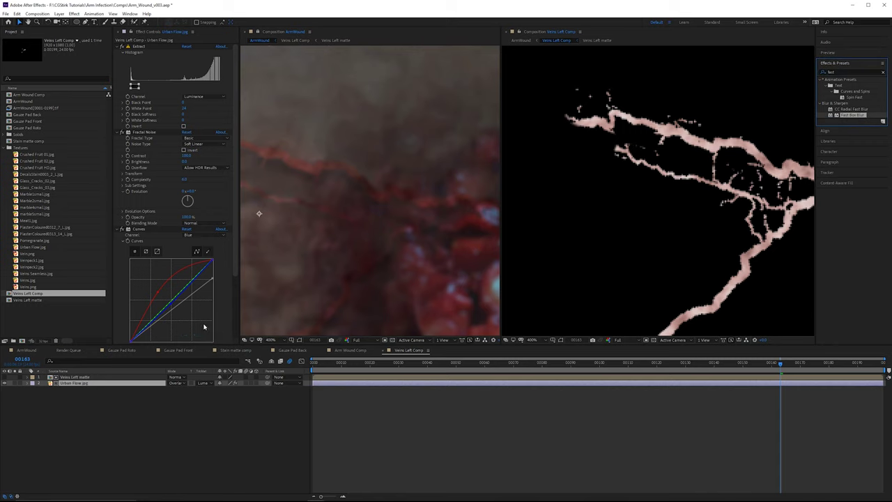
- Place Fast Box Blur below Drop Shadow on the Urban Flow.jpg layer and set its blur radius to 0.5
drag(150, 263, 153, 331)
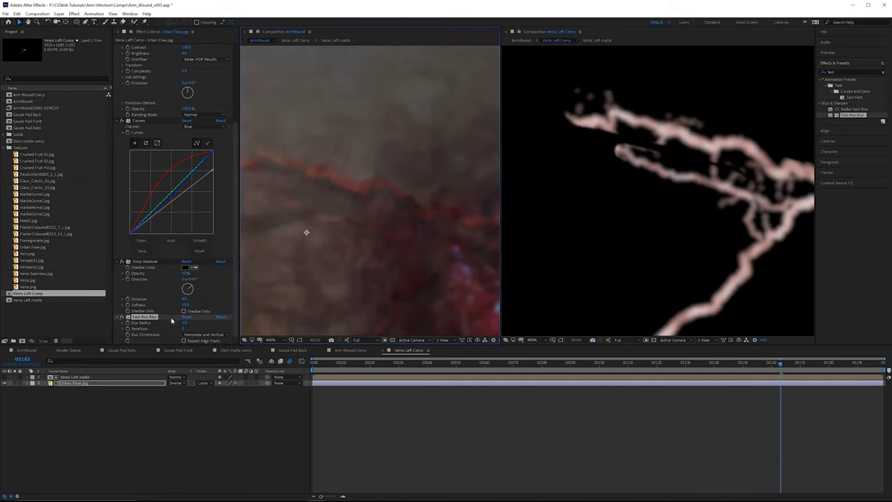
click(184, 323)
text(.5)
key(Return)
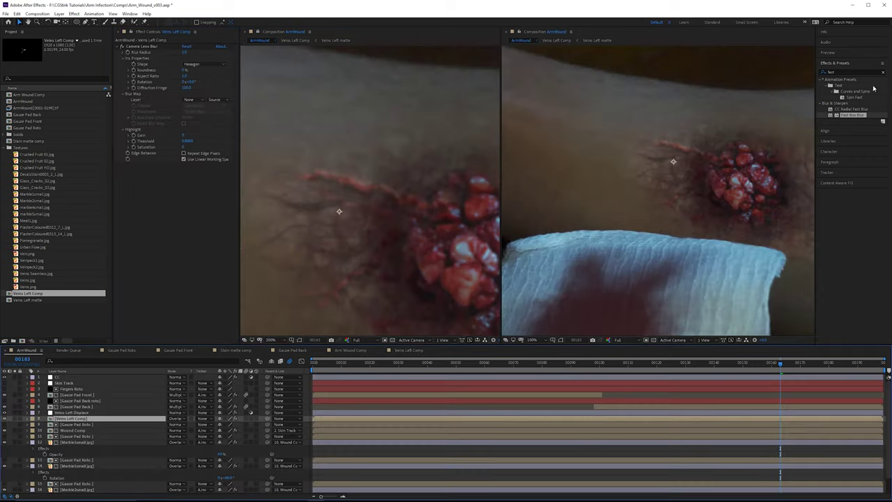
- Apply Curves above Camera Lens Blur on ArmWound's Veins Left Comp layer, darkening the midtones and lifting the black point
double_click(842, 72)
text(curves)
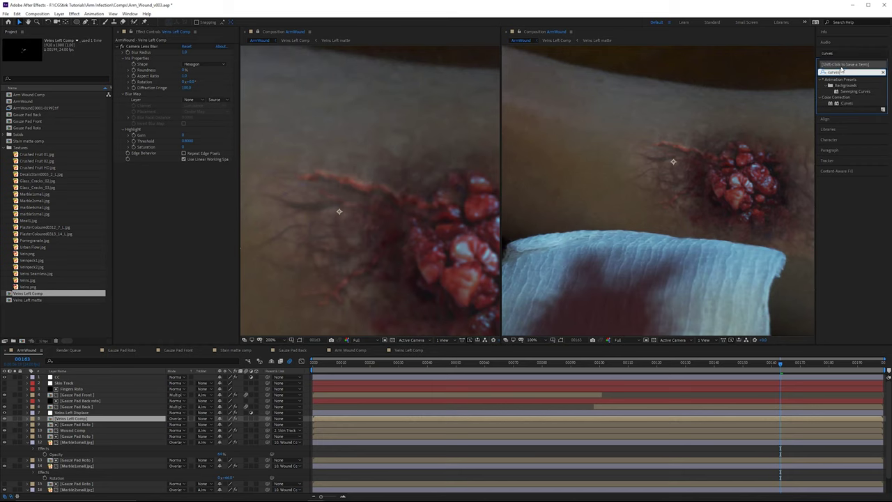
drag(848, 104, 182, 48)
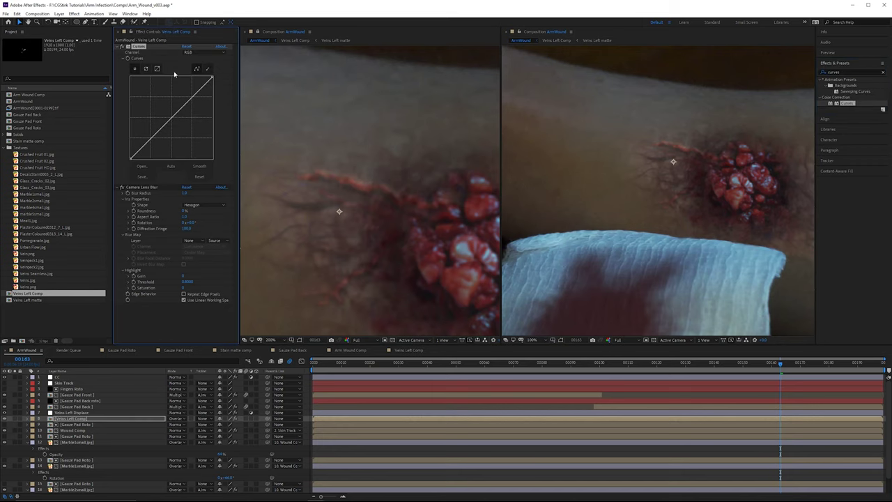
drag(170, 119, 147, 151)
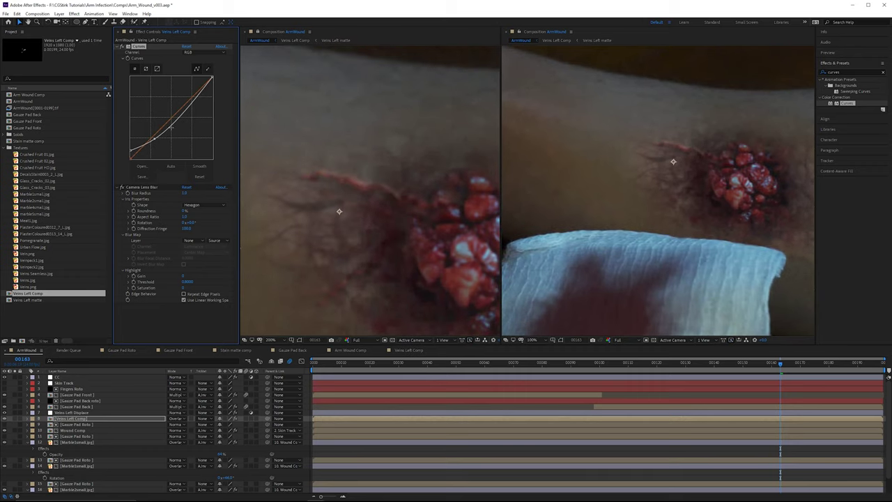
drag(155, 139, 155, 139)
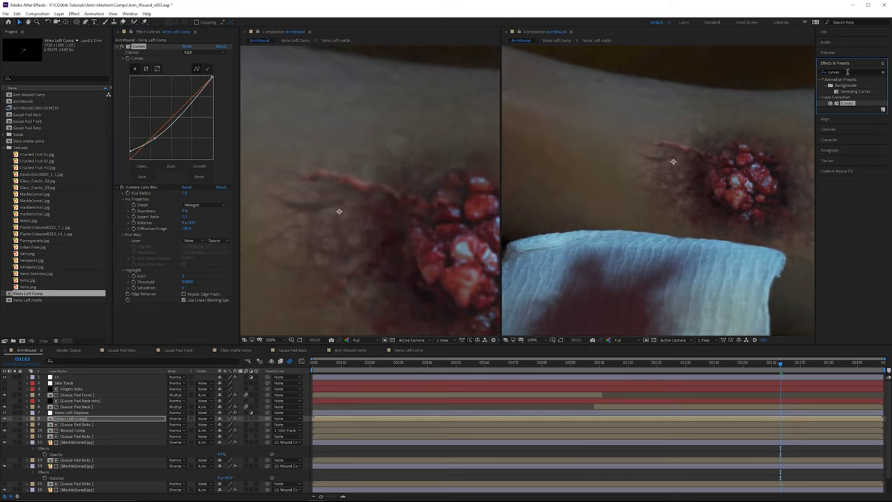
- Add Hue/Saturation to the Veins Left Comp layer and lower its master saturation to about -18
click(848, 72)
text(hue)
double_click(858, 112)
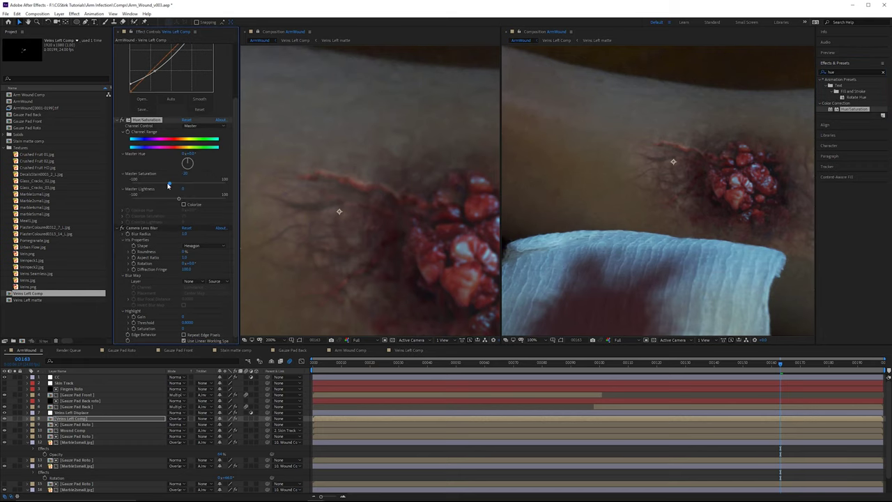
drag(152, 184, 171, 183)
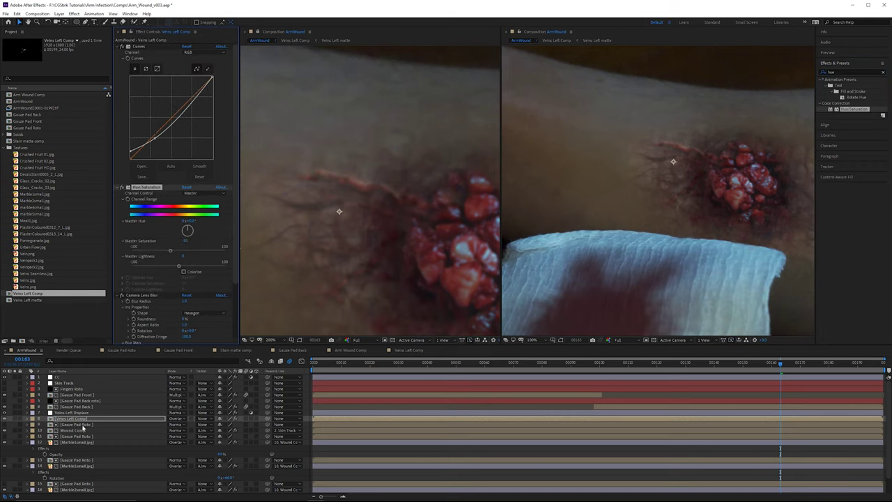
- Adjust CC Glass on the Veins Left Displace layer, setting its height to 7 and light height to 49
click(73, 412)
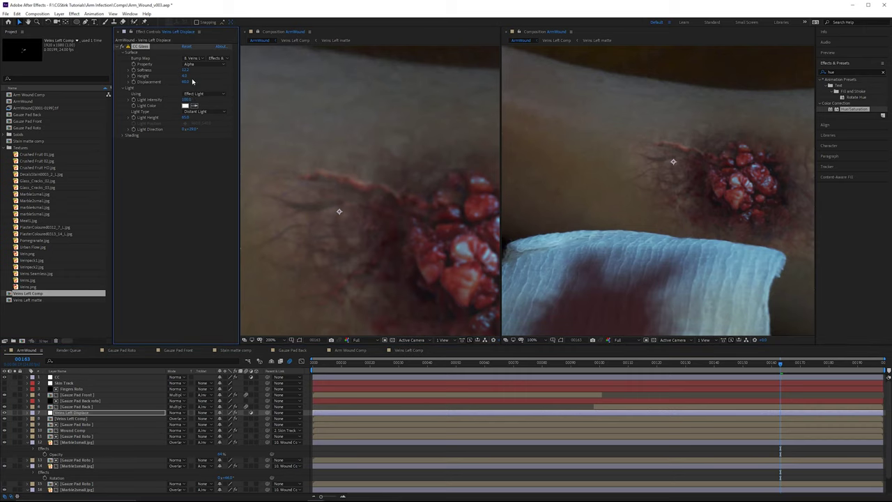
mouse_move(186, 75)
mouse_down()
mouse_move(193, 78)
mouse_move(171, 75)
mouse_move(196, 70)
mouse_up()
scroll(341, 180, up, 1)
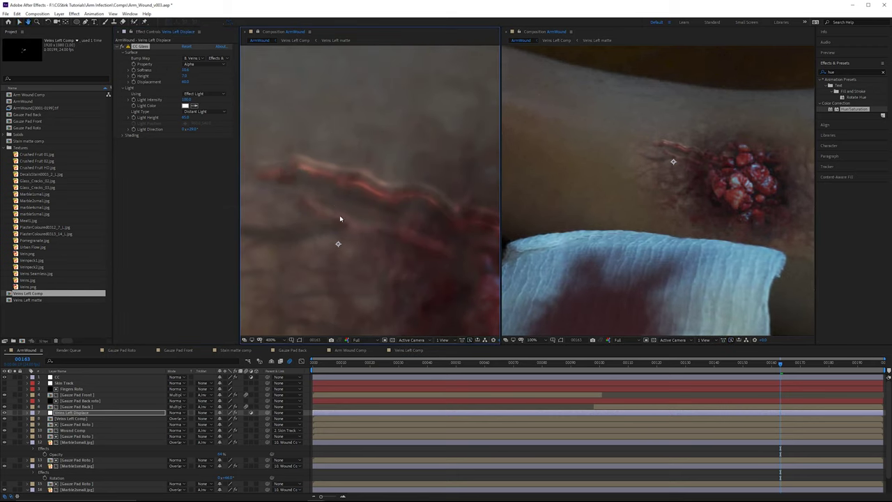
drag(186, 118, 187, 119)
scroll(352, 149, down, 2)
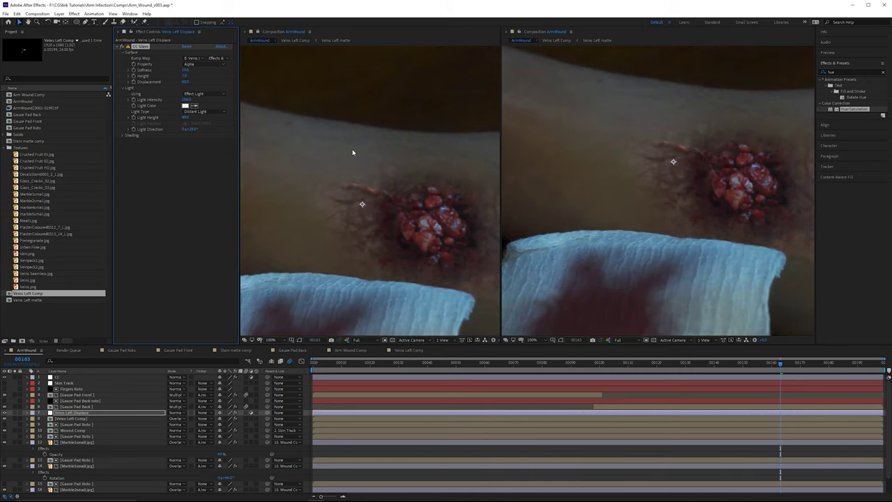
scroll(364, 206, up, 2)
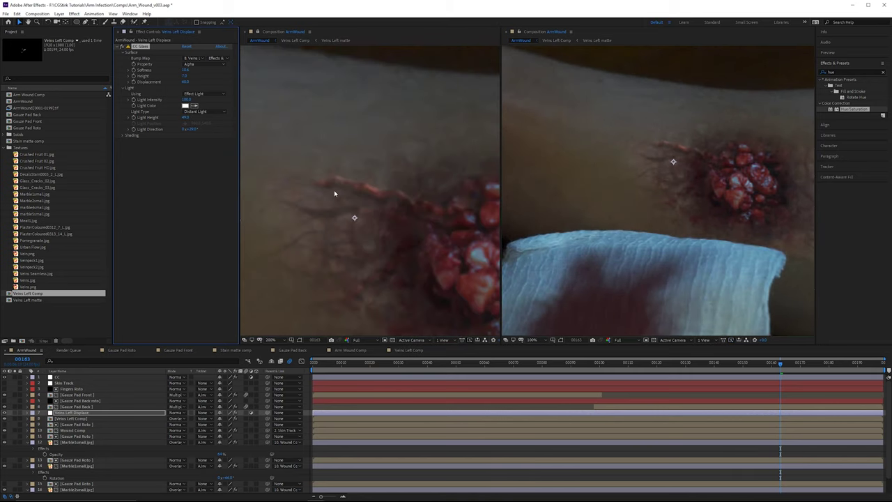
scroll(299, 181, up, 2)
- Duplicate the Veins Left Comp layer, place the copy below the original, and rename it Veins Left Comp Shadow
click(65, 418)
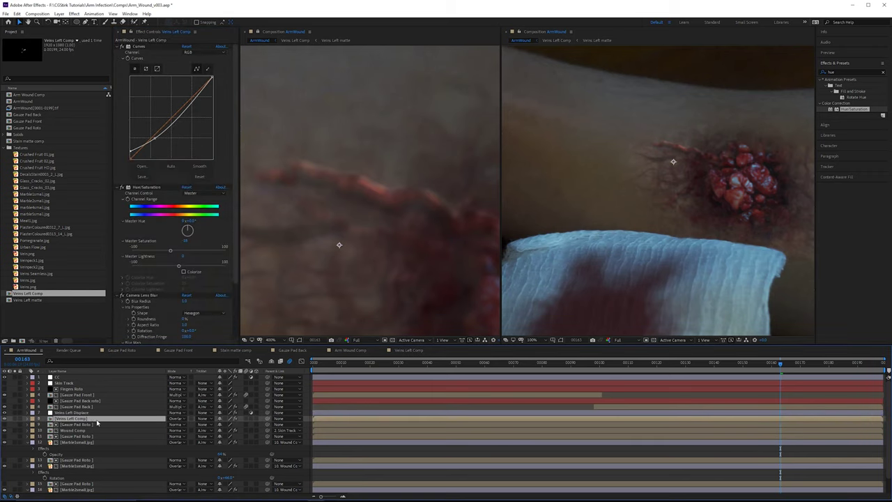
key(ctrl+d)
drag(92, 419, 95, 431)
key(Return)
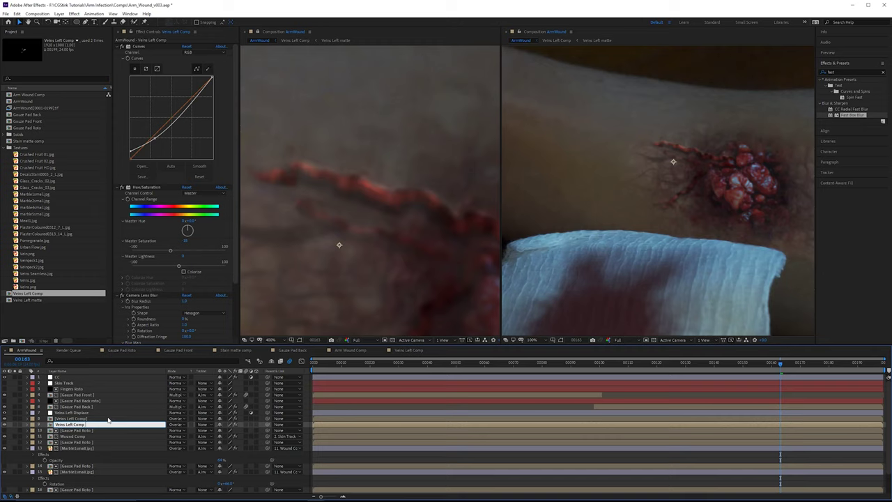
key(Return)
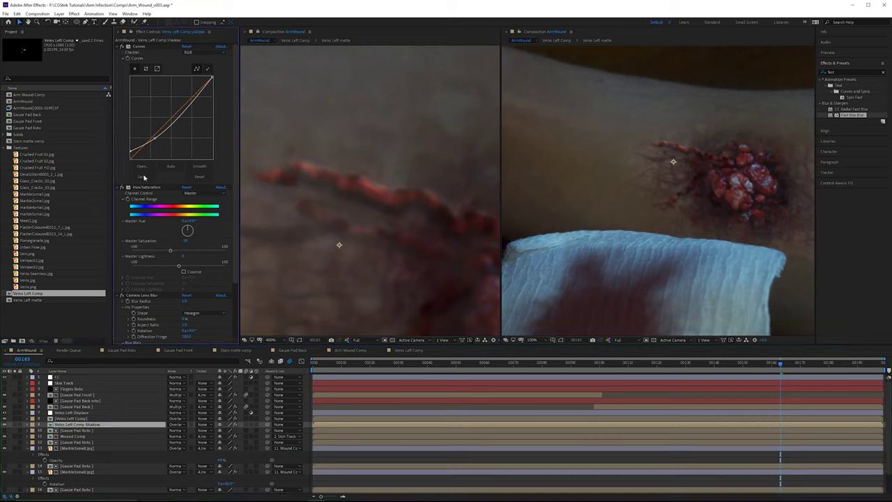
- Remove Hue/Saturation, Curves and Camera Lens Blur from the Veins Left Comp Shadow layer
click(142, 187)
key(Delete)
click(140, 46)
key(Delete)
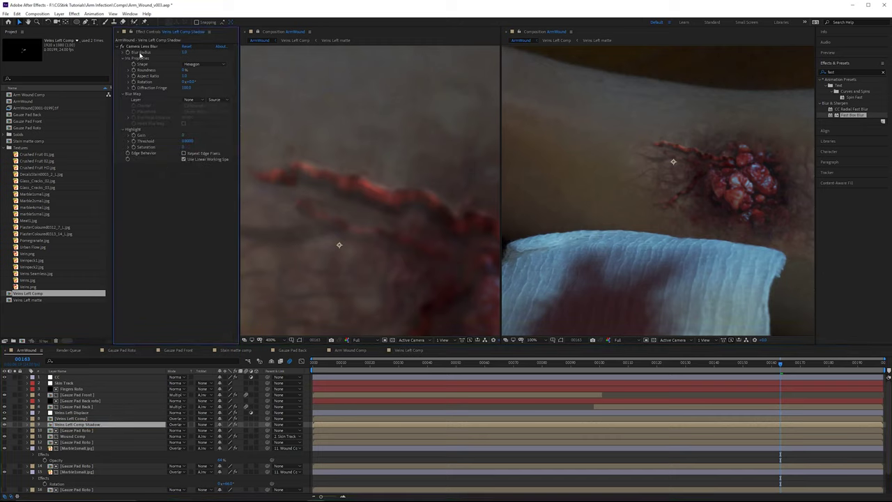
click(135, 46)
key(Delete)
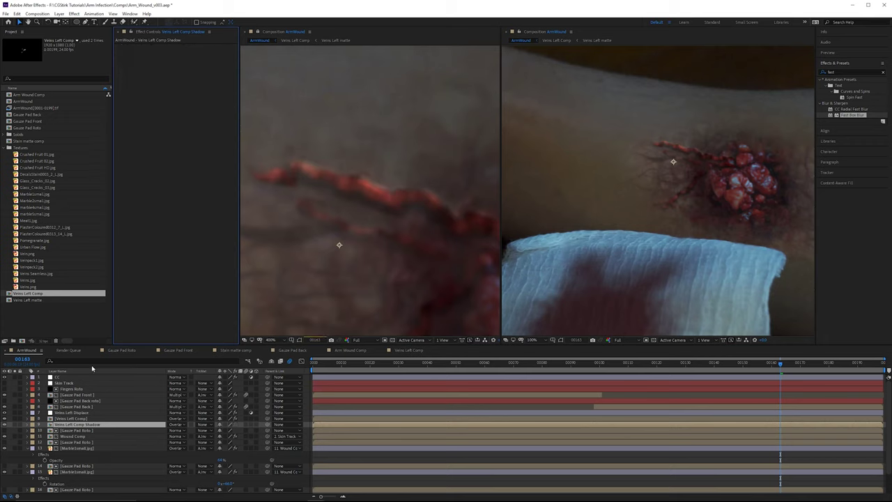
- Set the Veins Left Comp Shadow layer's blending mode to Normal and apply Fast Box Blur to it
click(180, 425)
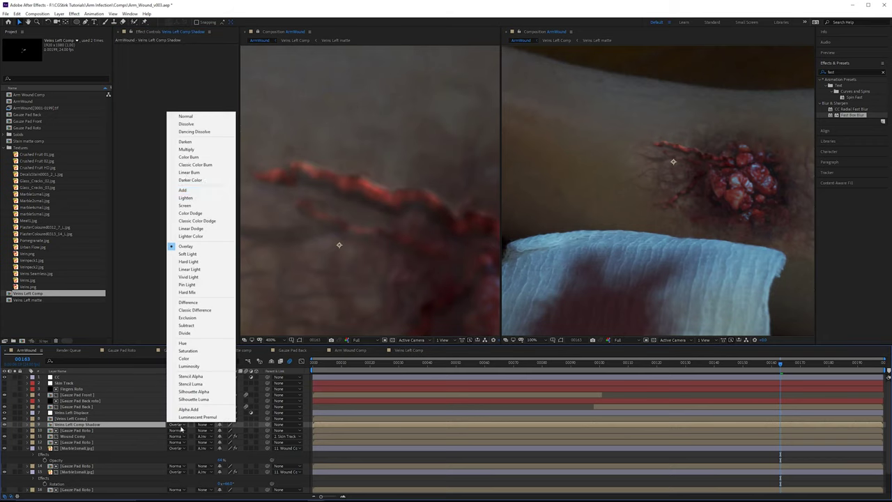
click(181, 115)
scroll(362, 163, down, 1)
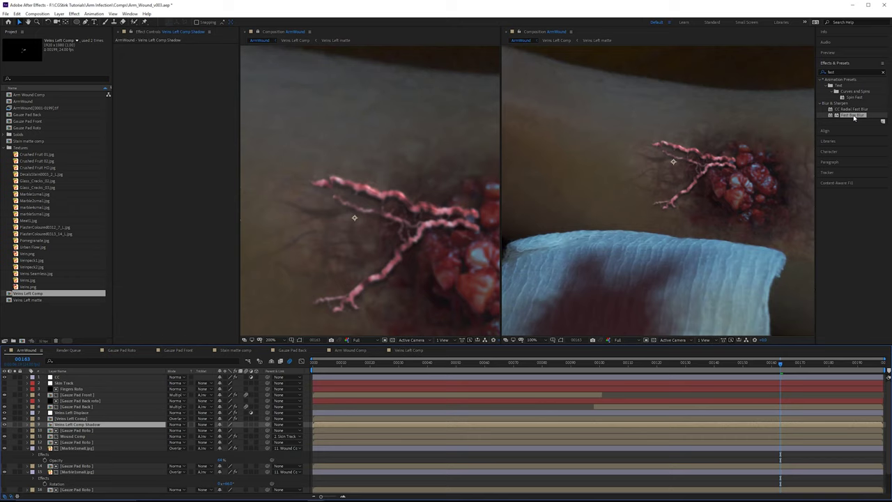
drag(855, 117, 195, 95)
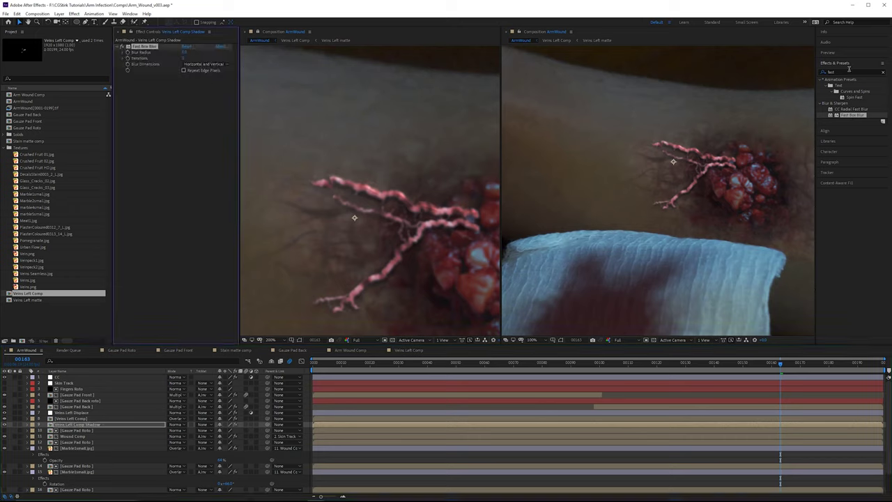
- Add Curves above the shadow layer's Fast Box Blur, pull the white point down to darken it, and increase the blur radius
click(883, 72)
text(curves)
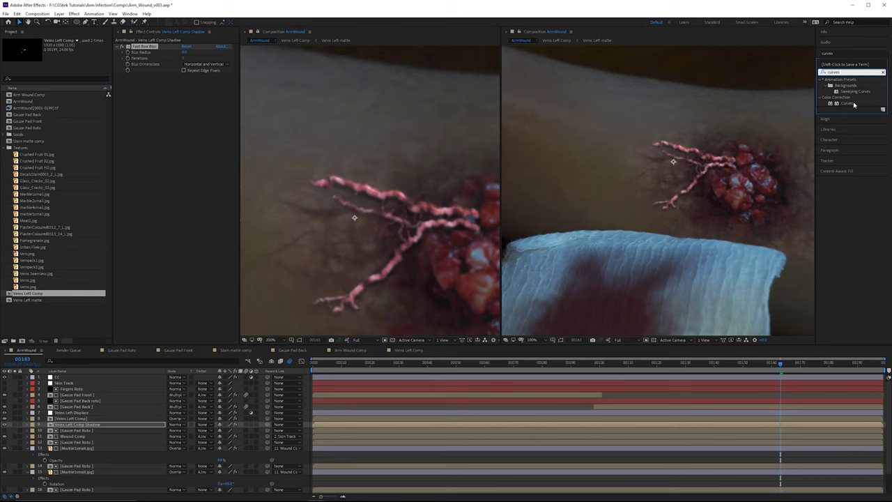
drag(854, 105, 212, 138)
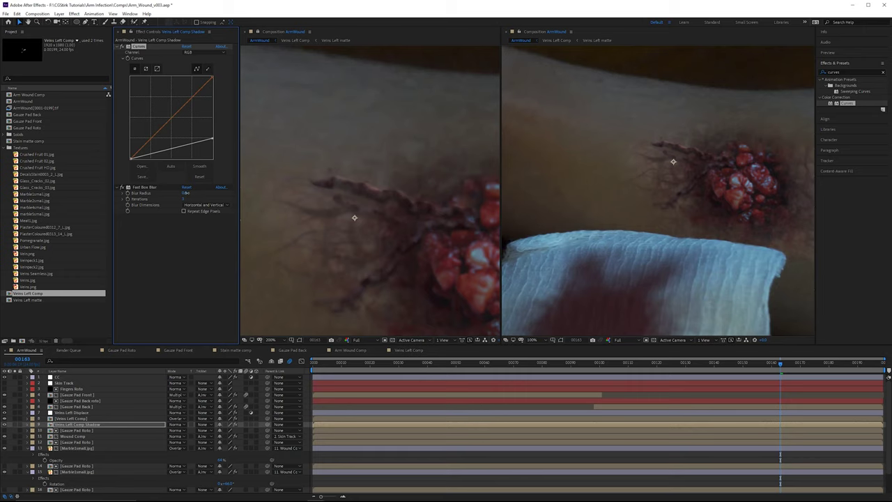
mouse_move(185, 193)
mouse_down()
mouse_move(207, 195)
mouse_move(191, 195)
mouse_up()
scroll(344, 172, up, 2)
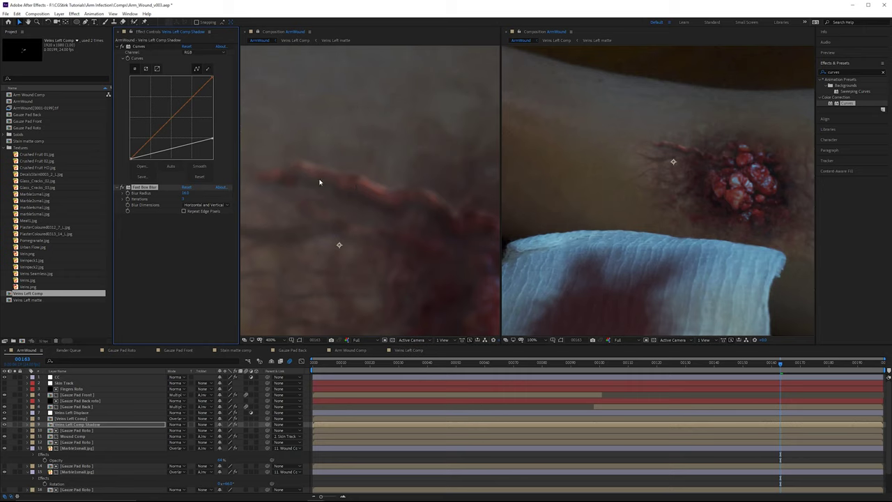
- Toggle the Veins Left Comp Shadow layer off and on to compare the veins with and without the shadow
key(comma)
click(4, 425)
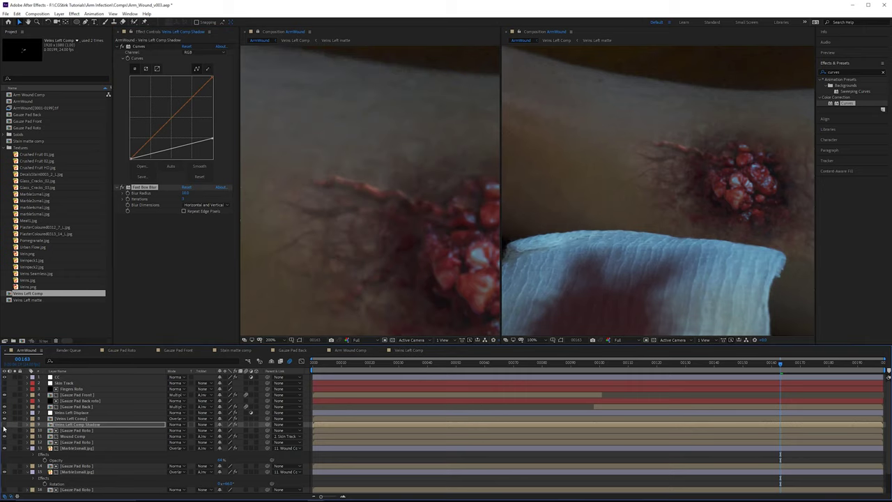
click(4, 424)
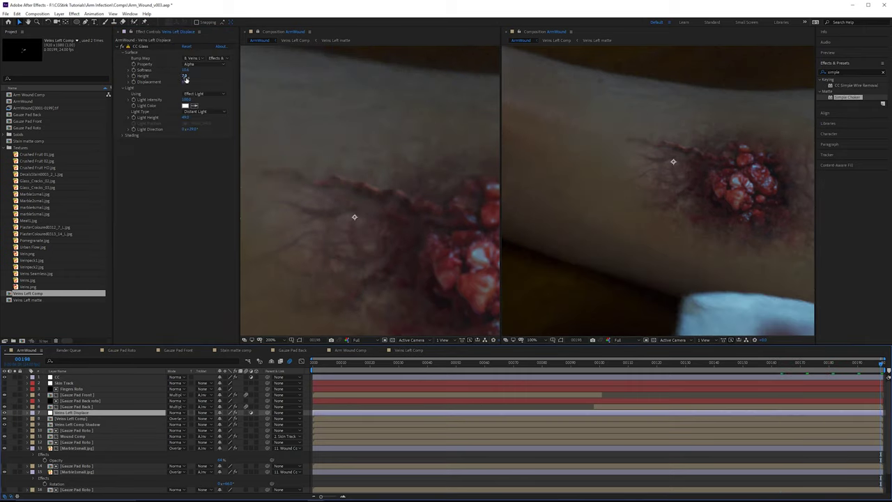
- Try a different CC Glass displacement on the Veins Left Displace layer and undo the recent changes
mouse_move(186, 81)
mouse_down()
mouse_move(217, 81)
mouse_move(184, 72)
mouse_move(196, 84)
mouse_up()
key(ctrl+z)
key(ctrl+z)
key(ctrl+z)
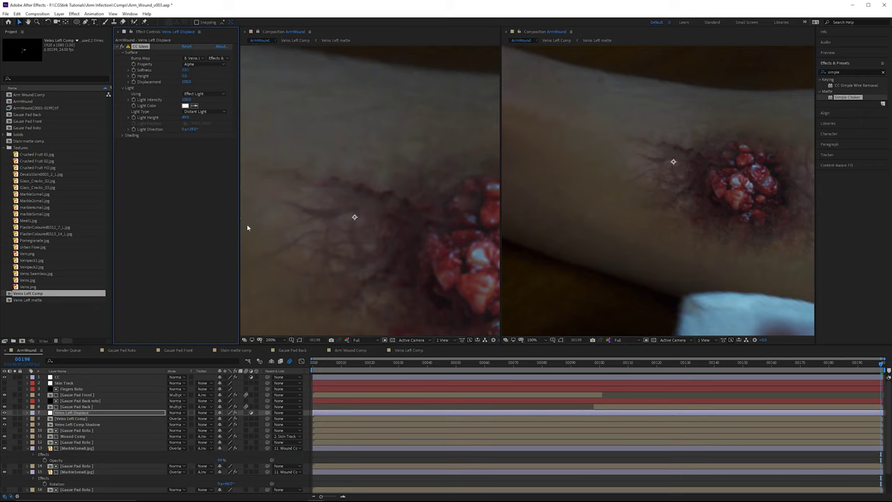
- Set the CC Glass height on Veins Left Displace to 5 and its softness to 7.9, and adjust the displacement by eye
mouse_move(186, 83)
mouse_down()
mouse_move(174, 83)
mouse_move(187, 75)
mouse_up()
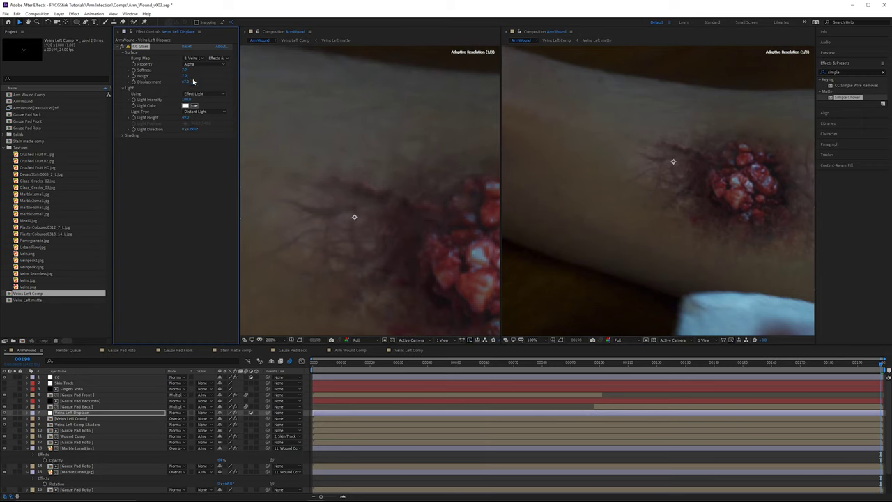
click(187, 76)
click(185, 76)
text(5)
key(Return)
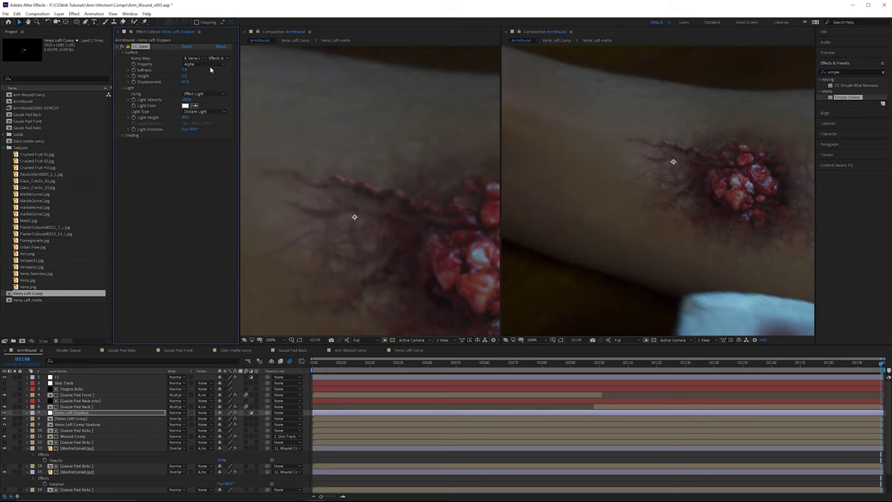
scroll(402, 173, down, 1)
scroll(402, 174, up, 1)
mouse_move(185, 82)
mouse_down()
mouse_move(210, 87)
mouse_move(184, 83)
mouse_move(200, 86)
mouse_up()
scroll(292, 115, down, 1)
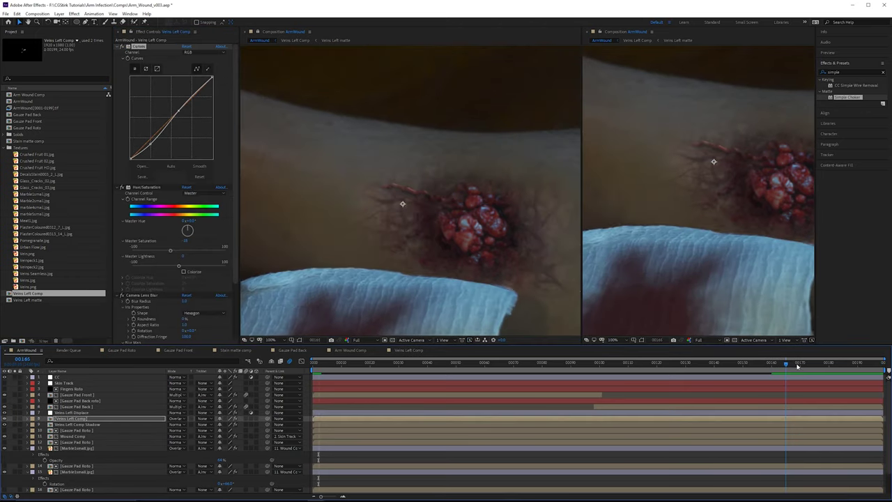
- Scrub and play the end of the ArmWound timeline, examining up close how the veins blend into the skin
mouse_move(801, 363)
mouse_down()
mouse_move(843, 365)
mouse_move(797, 365)
mouse_up()
scroll(427, 238, up, 1)
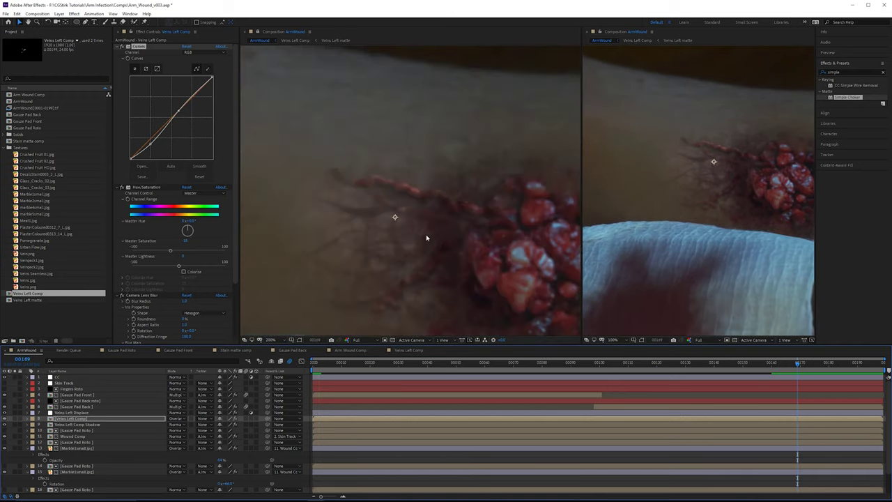
click(824, 366)
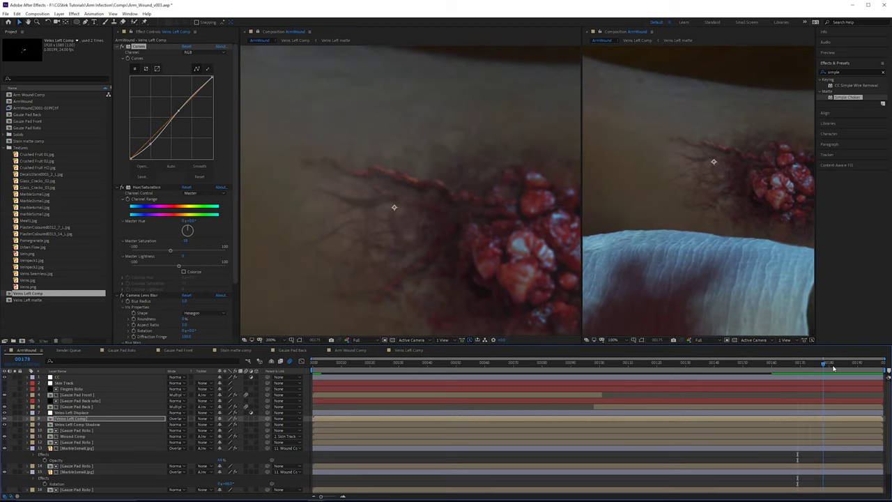
mouse_move(833, 367)
mouse_down()
mouse_move(875, 366)
mouse_move(817, 369)
mouse_up()
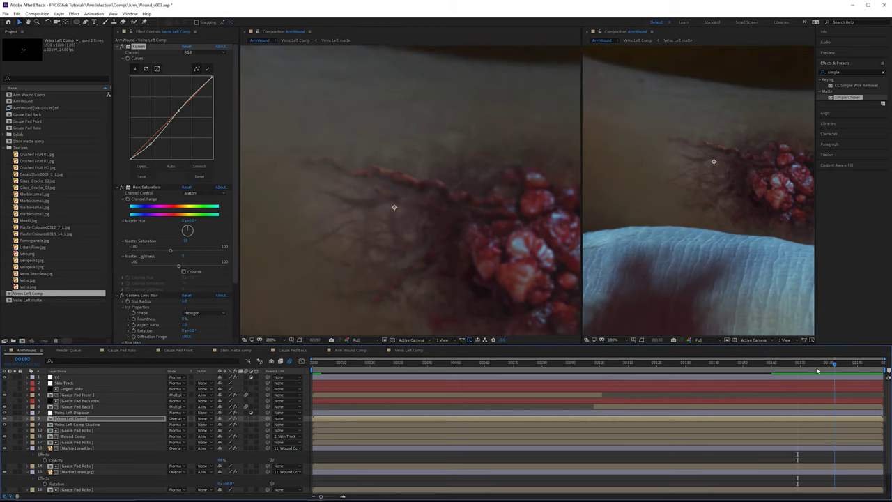
key(space)
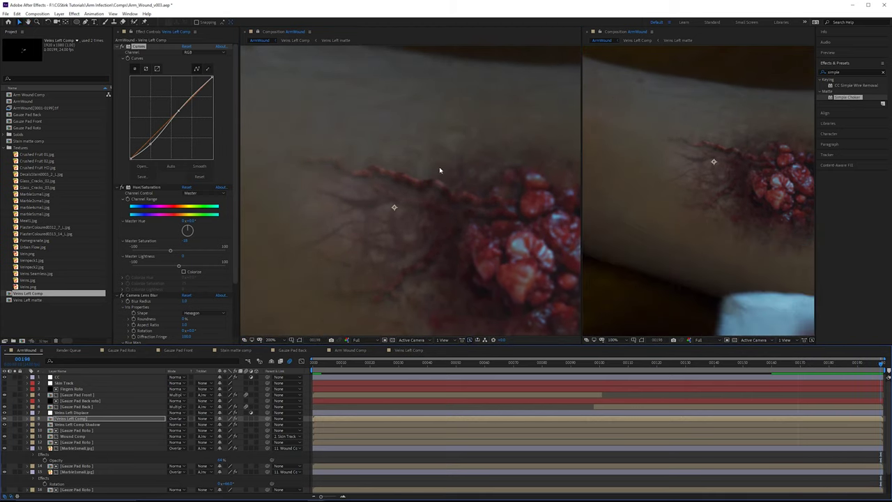
scroll(439, 169, up, 2)
scroll(414, 178, down, 1)
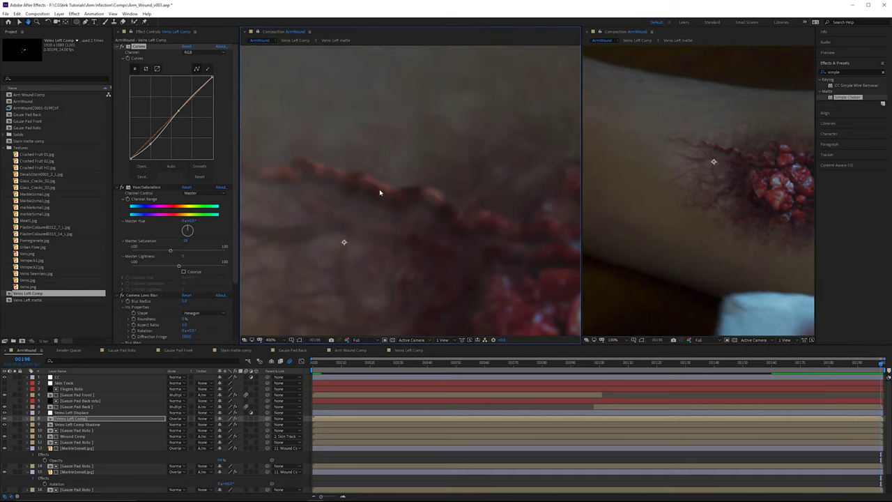
scroll(428, 196, down, 1)
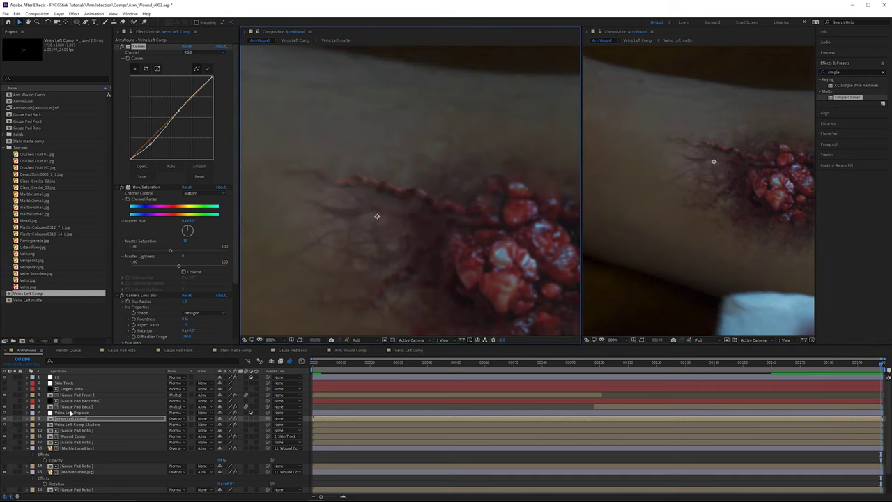
- Add Simple Choker between Extract and Fractal Noise on the Urban Flow.jpg layer in Veins Left Comp
key(Page_Down)
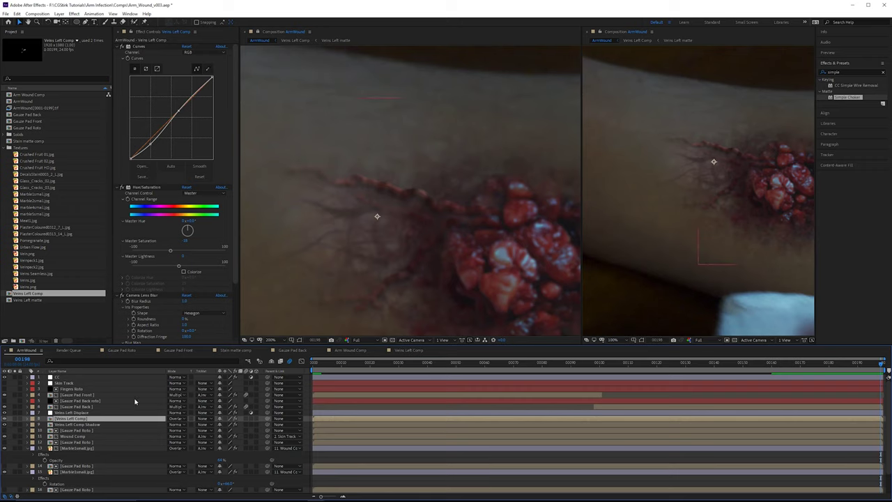
double_click(84, 419)
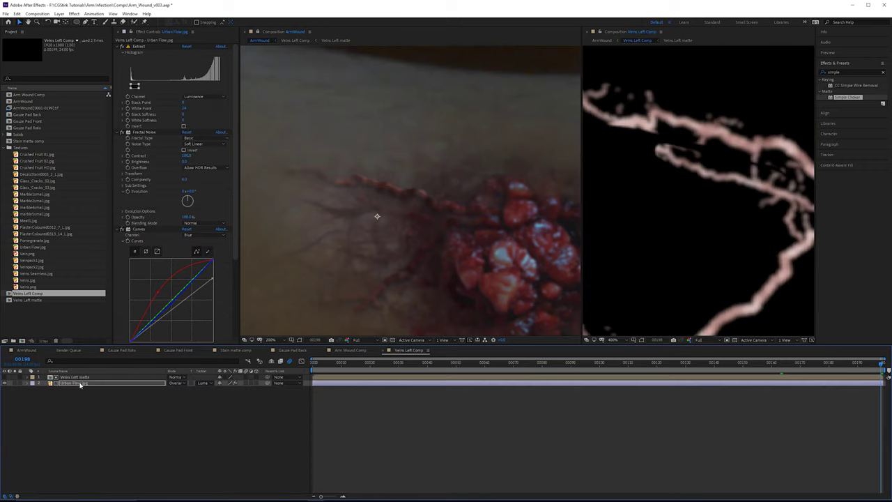
click(78, 385)
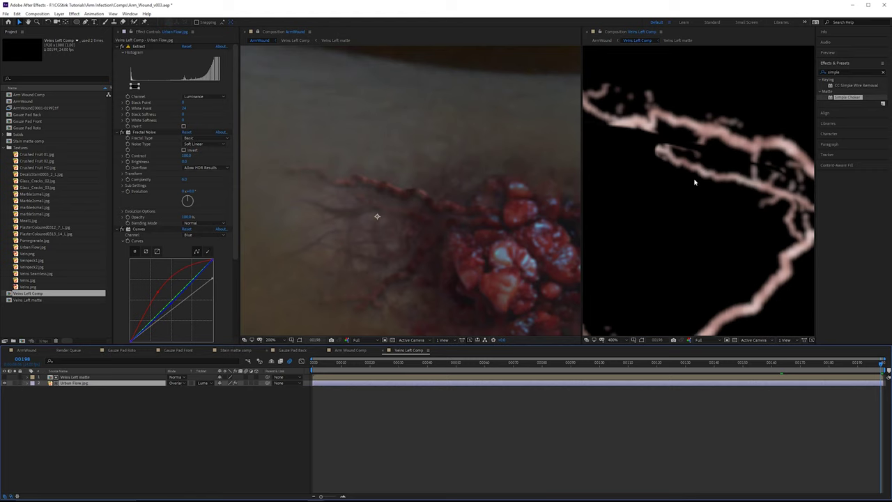
click(844, 98)
drag(845, 97, 178, 118)
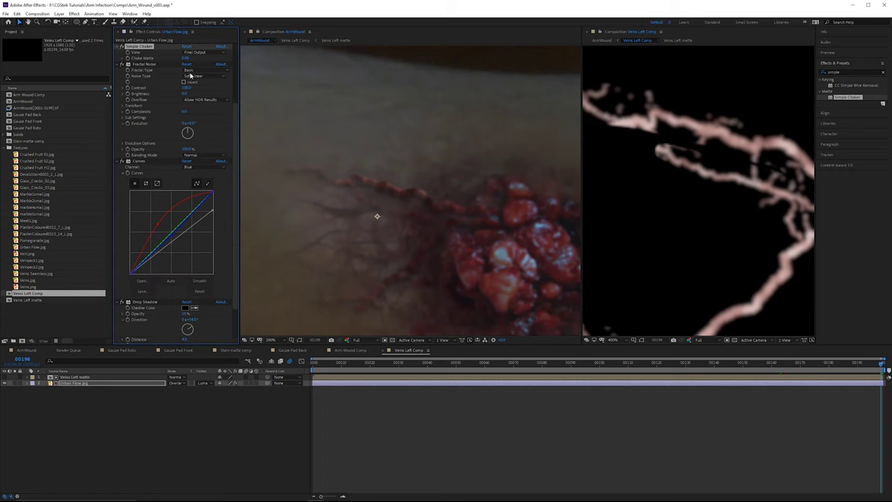
- Try different Choke Matte amounts on Urban Flow.jpg and check the veins up close and at frame 174
drag(185, 59, 189, 61)
click(185, 59)
key(Return)
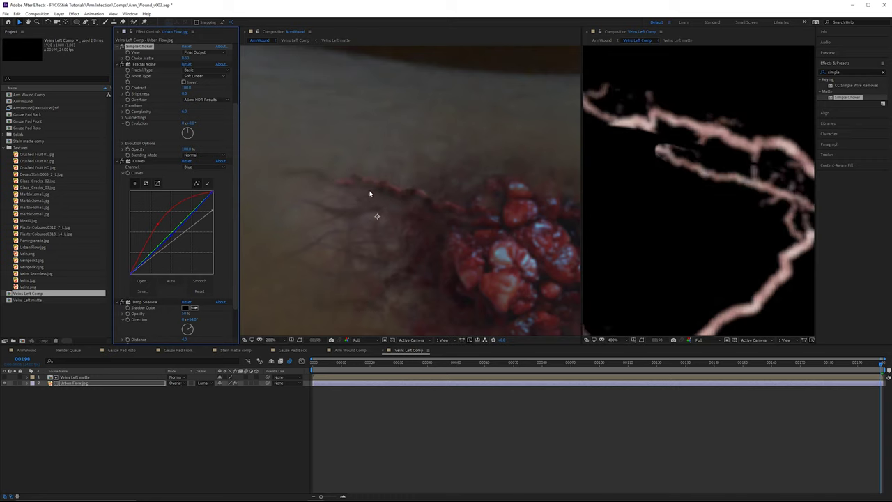
scroll(408, 212, up, 2)
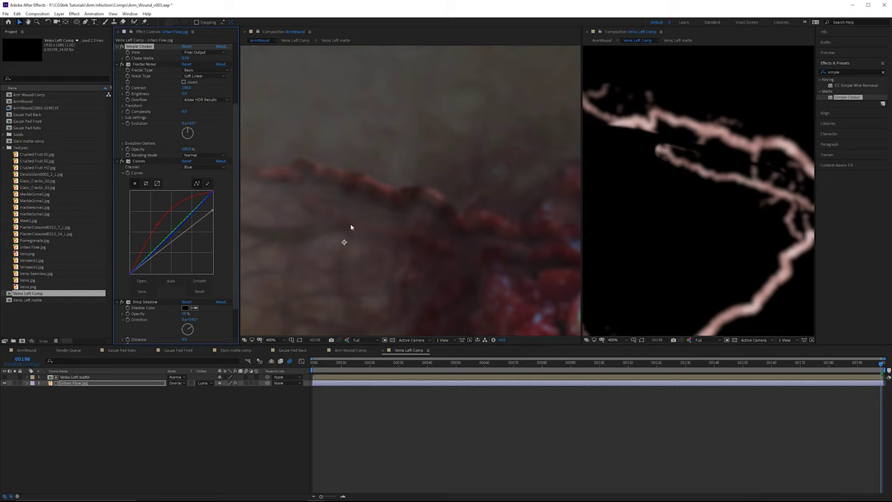
drag(186, 58, 204, 59)
scroll(429, 202, down, 2)
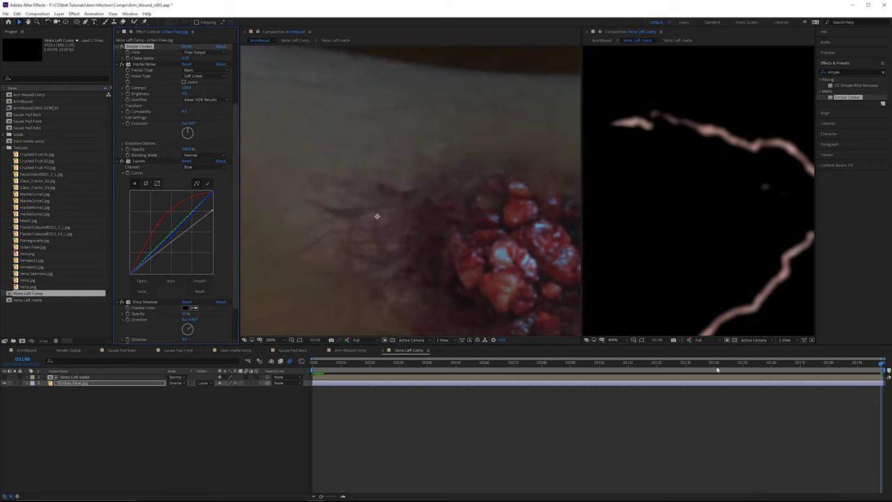
drag(767, 363, 811, 363)
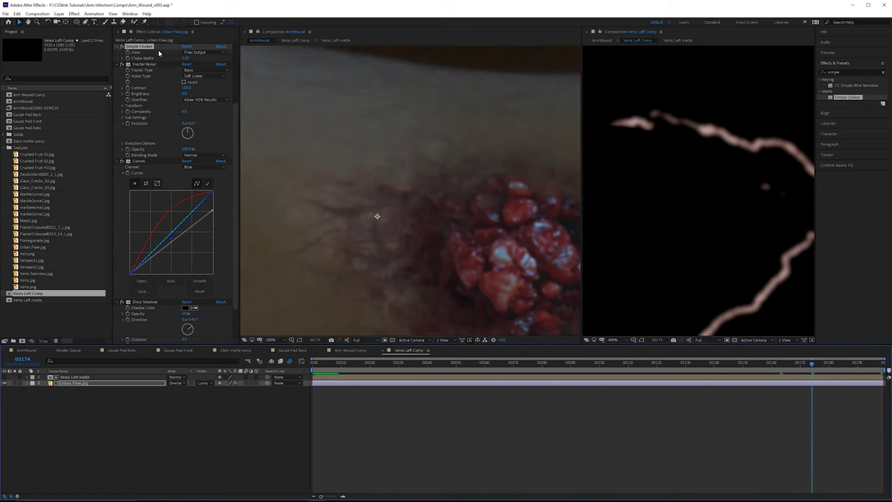
- Set the Simple Choker's Choke Matte on Urban Flow.jpg to 0.5
drag(185, 58, 188, 62)
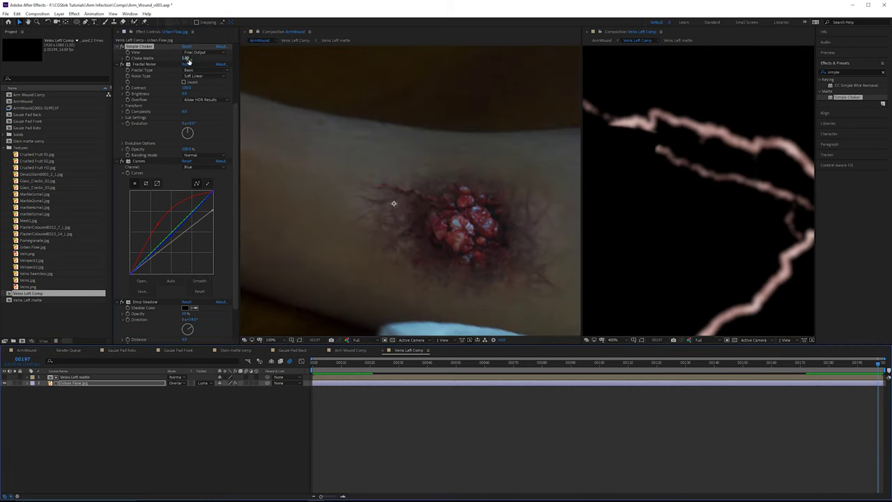
click(187, 60)
text(0.5)
key(Return)
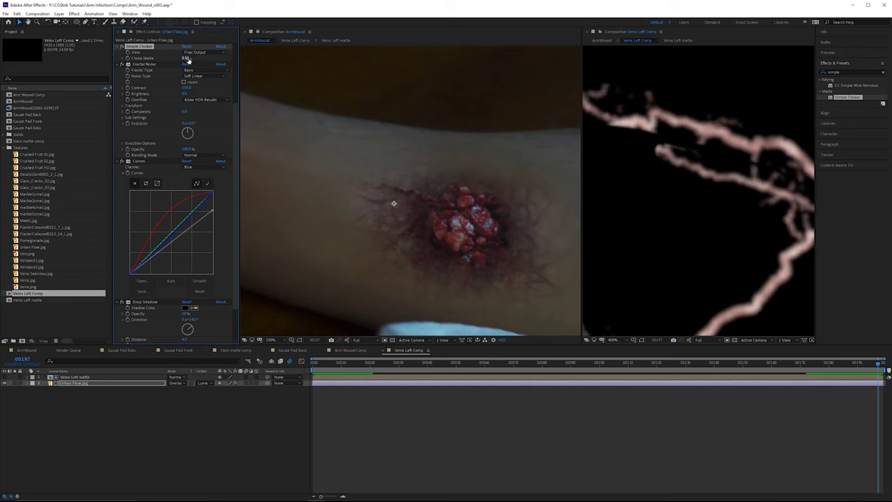
- Examine the choked veins up close on the arm and review the effect settings of Urban Flow.jpg
scroll(417, 196, up, 1)
scroll(425, 197, down, 1)
drag(426, 197, 386, 182)
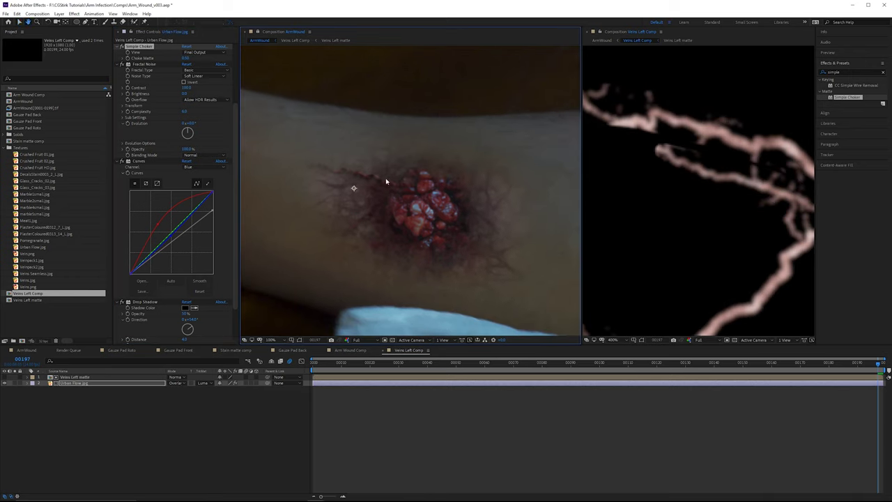
scroll(494, 176, up, 2)
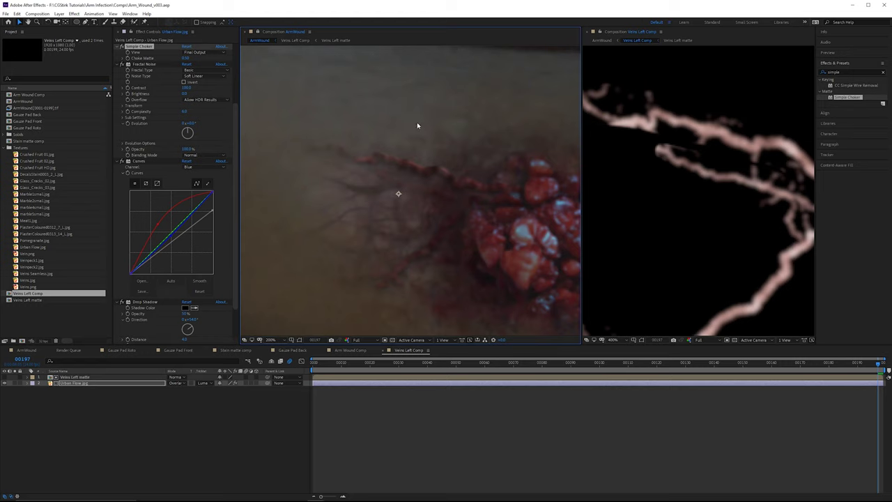
scroll(451, 156, up, 2)
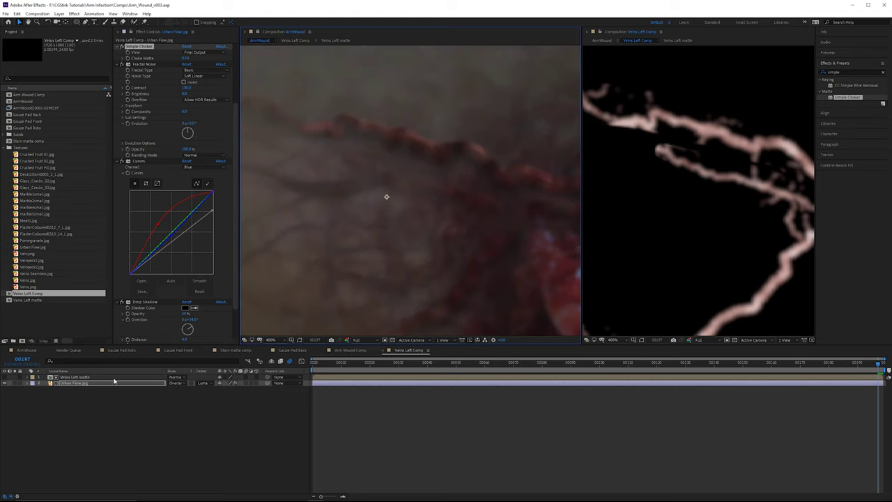
scroll(229, 198, up, 3)
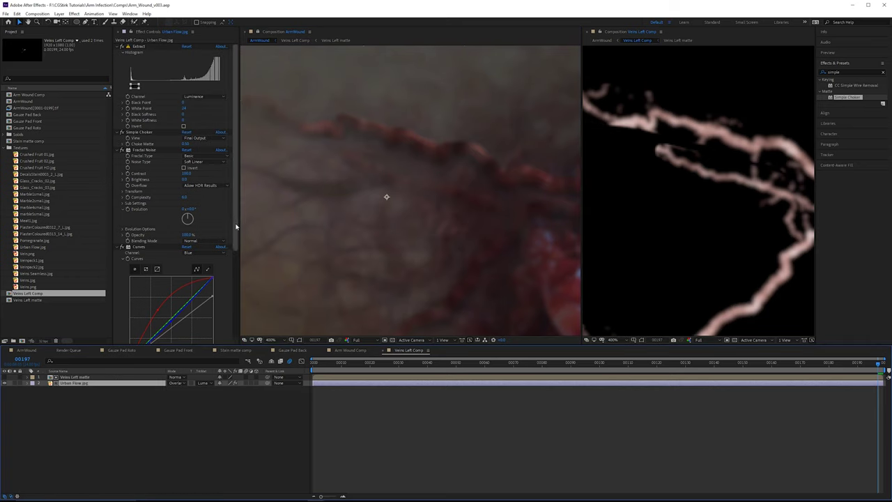
scroll(227, 244, down, 3)
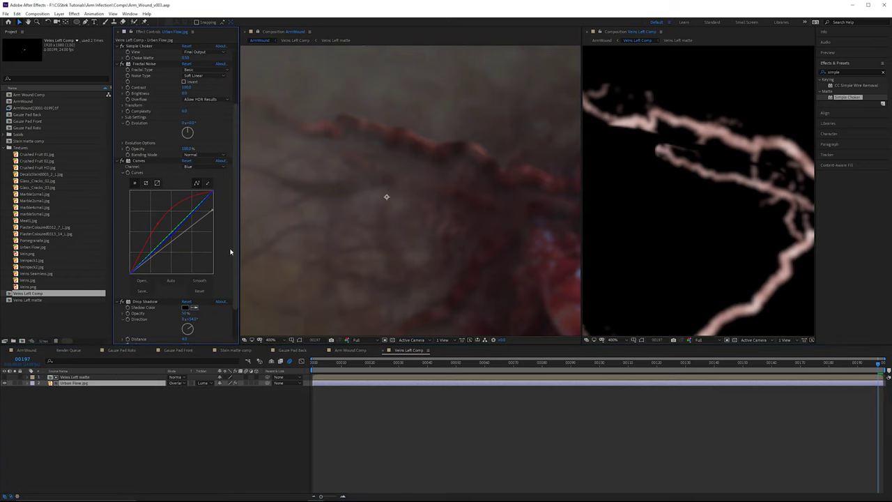
scroll(237, 252, up, 3)
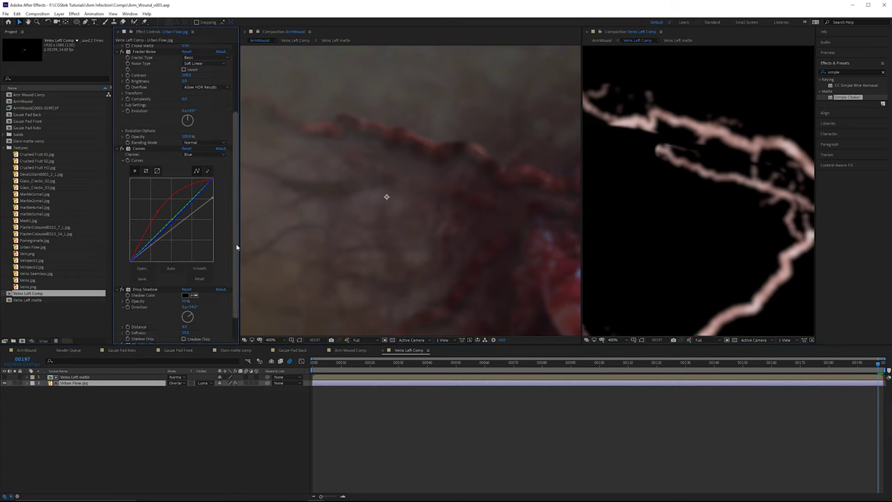
- Enlarge the Veins Left Comp view and raise the Fractal Noise brightness on Urban Flow.jpg, judging the veins on the arm
click(16, 383)
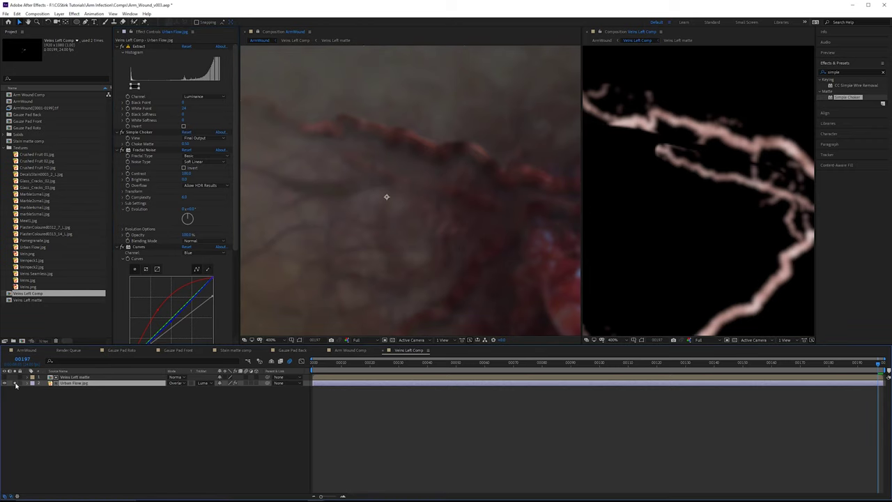
drag(581, 128, 423, 127)
drag(186, 179, 189, 183)
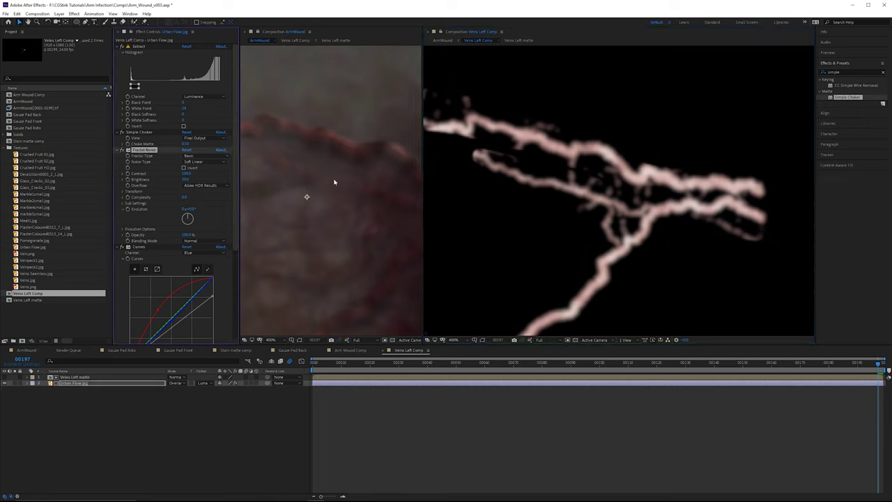
scroll(334, 183, down, 2)
drag(410, 188, 362, 197)
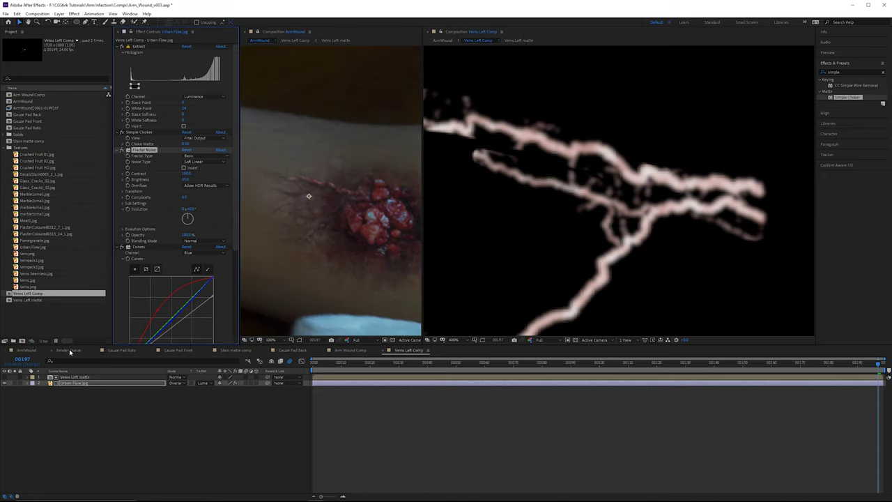
- In ArmWound, darken Veins Left Comp by removing the RGB curve's midtone point and lowering its white point, comparing the veins at different magnifications
click(27, 349)
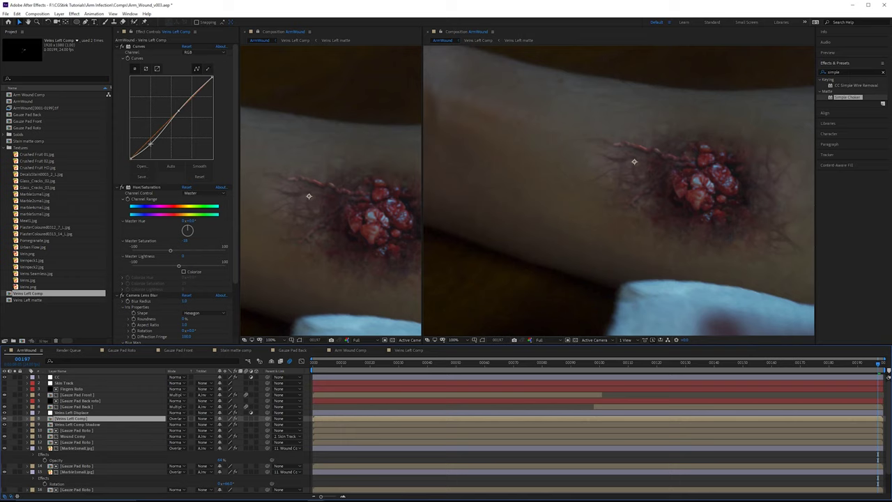
drag(179, 111, 233, 114)
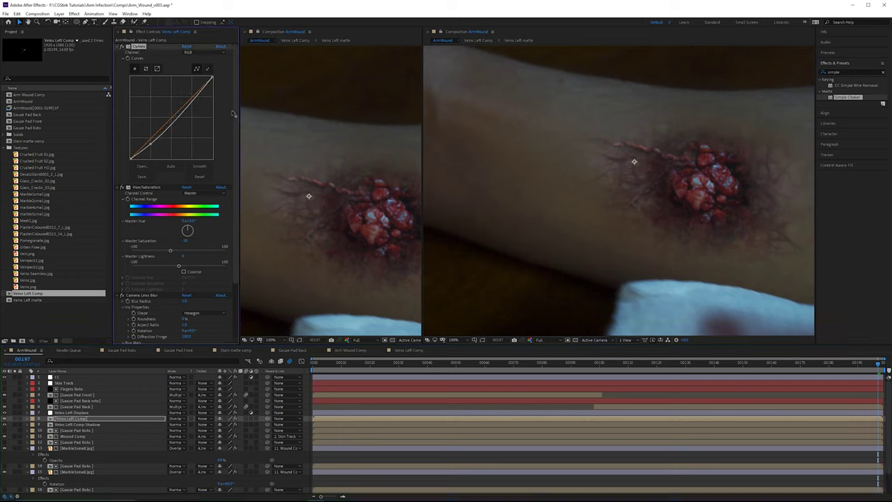
drag(212, 78, 216, 90)
key(period)
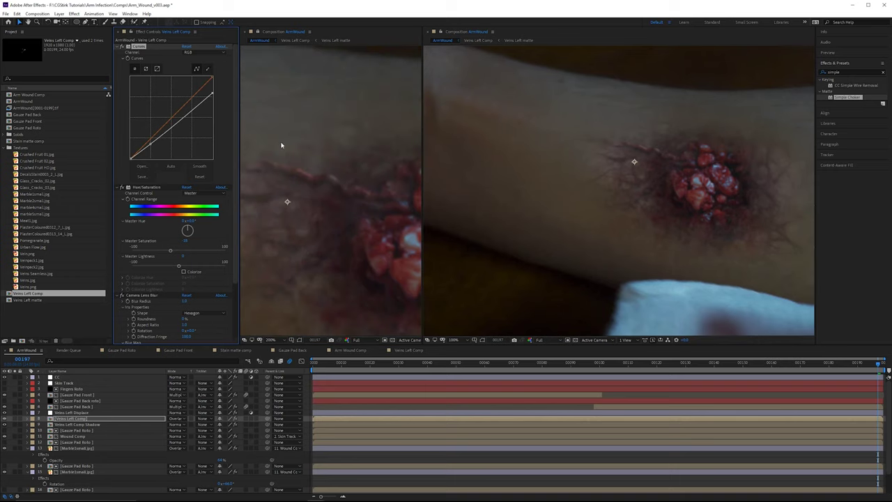
key(comma)
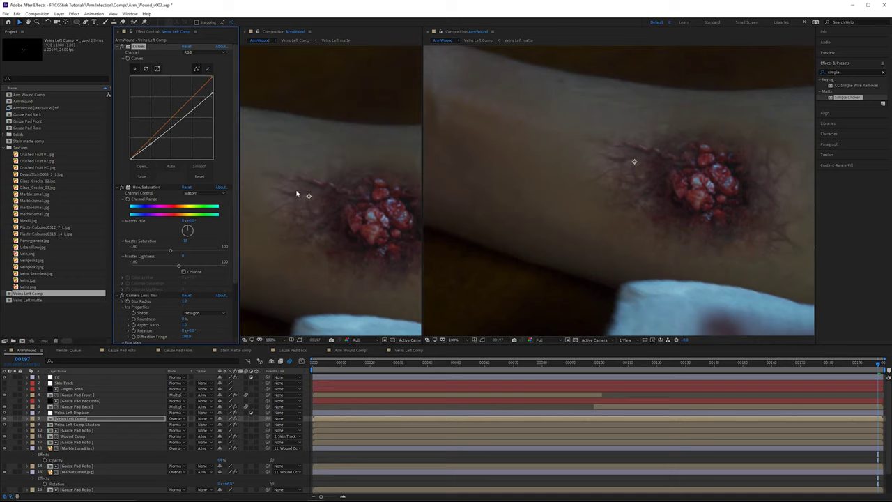
key(period)
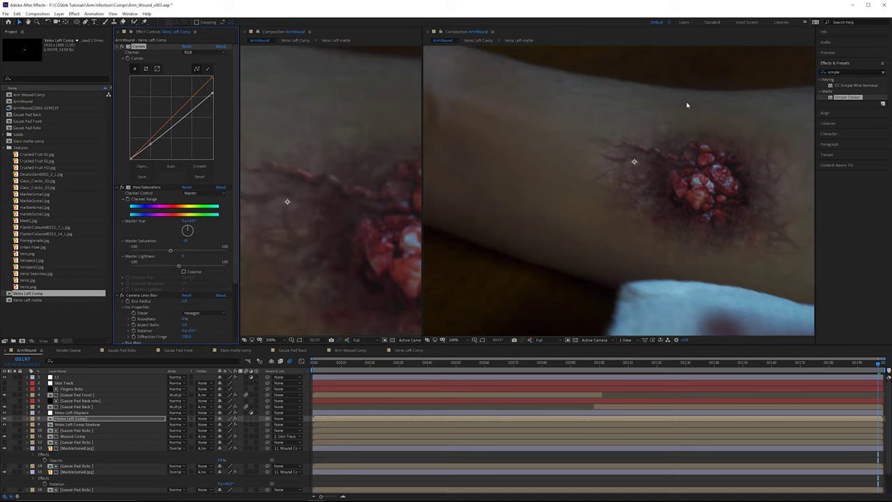
drag(423, 52, 676, 83)
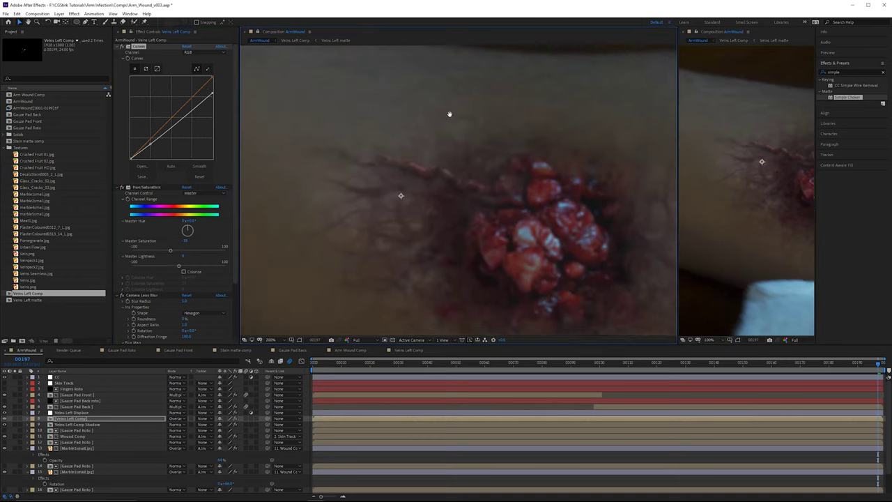
key(comma)
key(period)
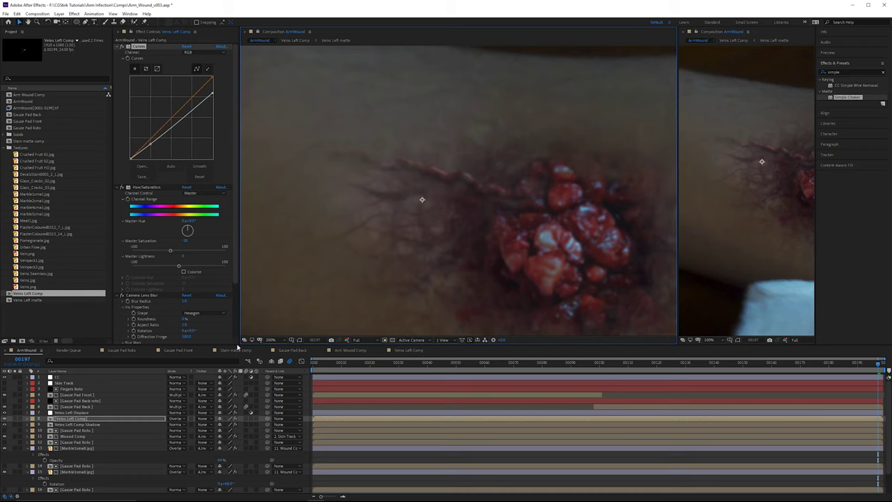
- Draw a rectangular mask on the Marble1small.jpg layer 15 over the wound's left part and rotate it upright
click(77, 449)
scroll(77, 452, down, 1)
click(77, 454)
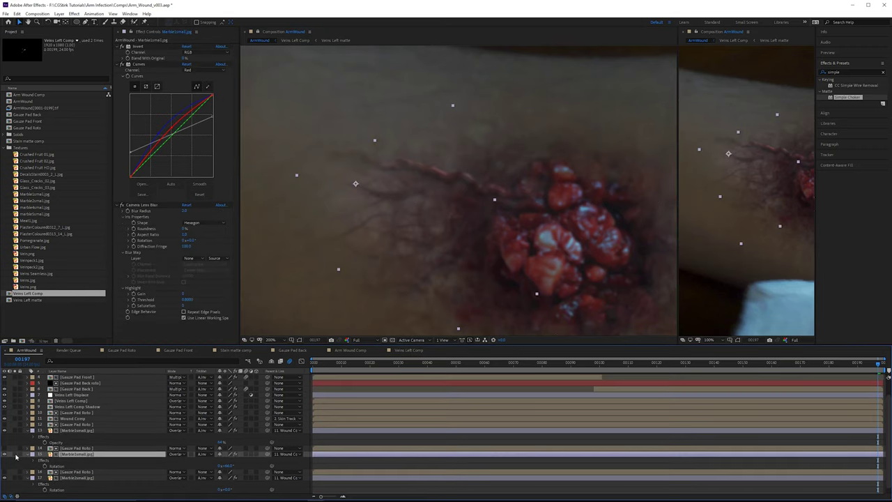
click(97, 448)
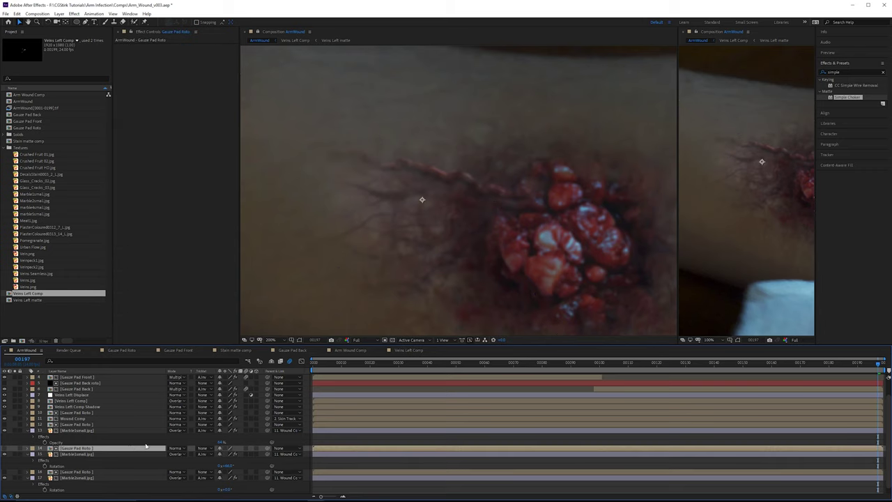
scroll(430, 224, down, 2)
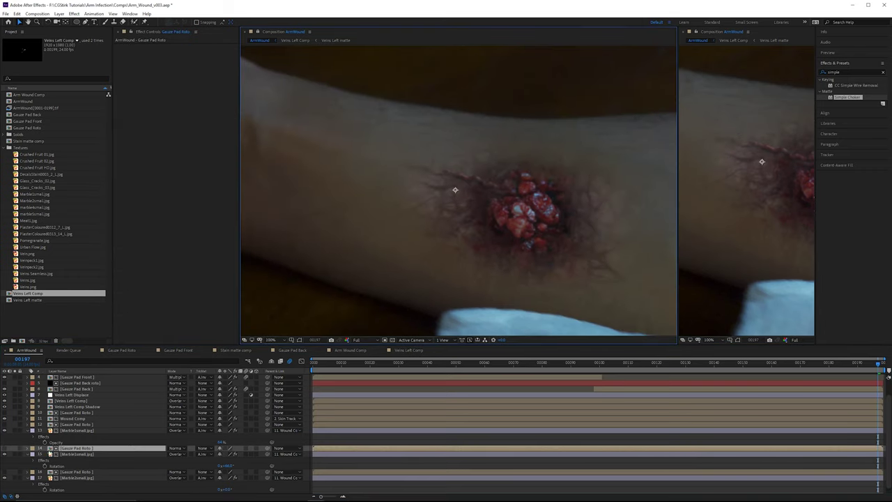
click(93, 455)
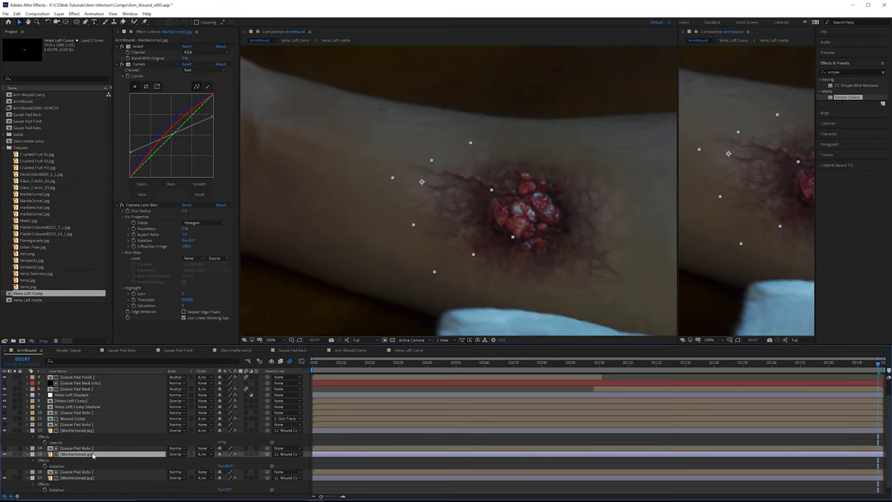
click(77, 21)
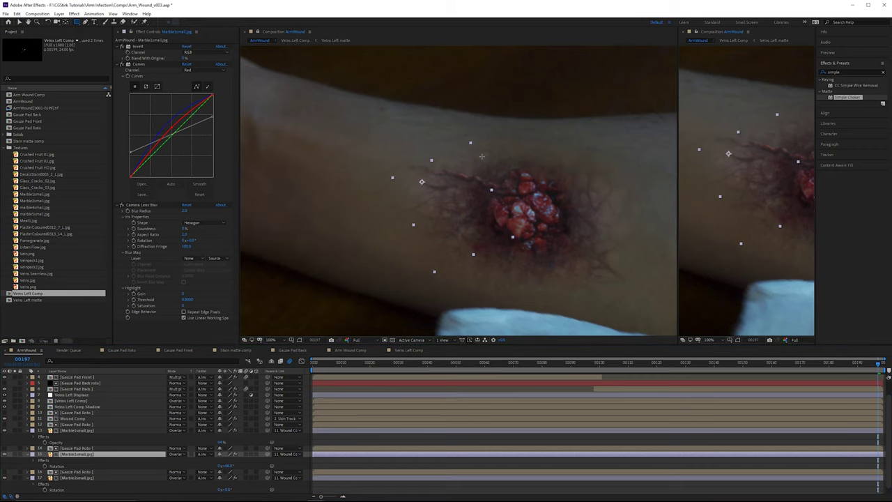
drag(518, 151, 493, 249)
key(ctrl+t)
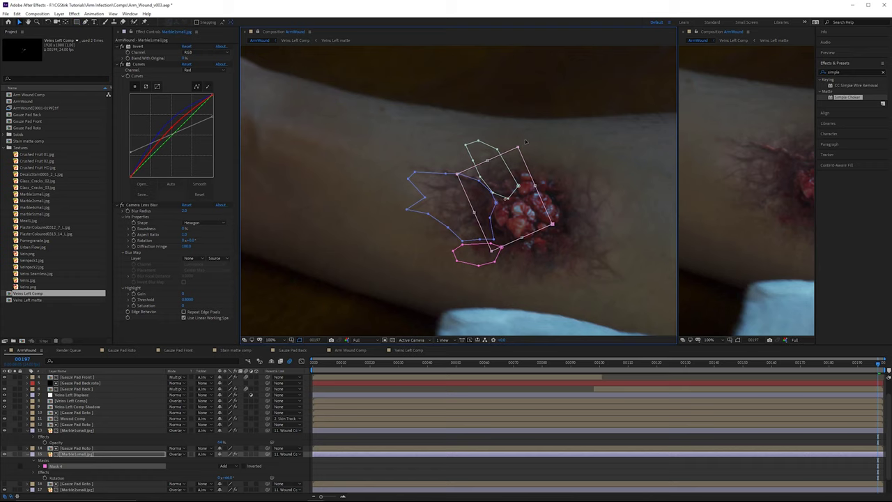
drag(519, 139, 543, 151)
key(Return)
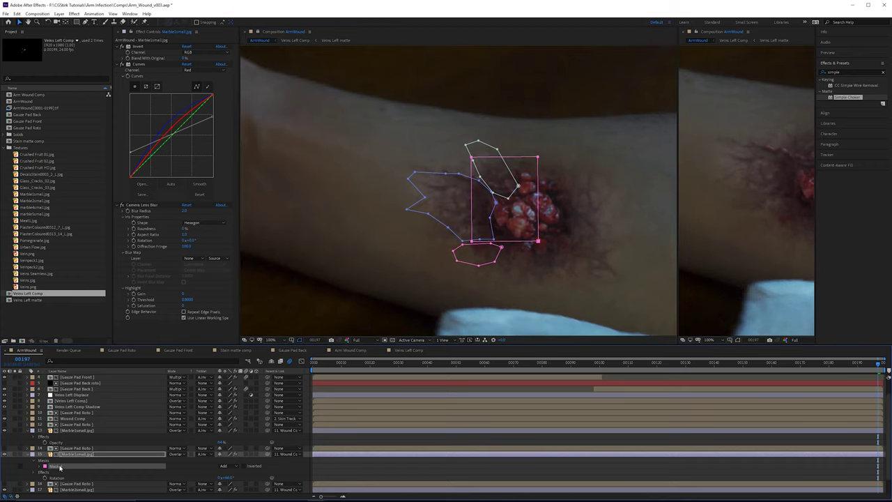
- Rename the new rectangular mask on Marble1small.jpg as Expansion
key(Return)
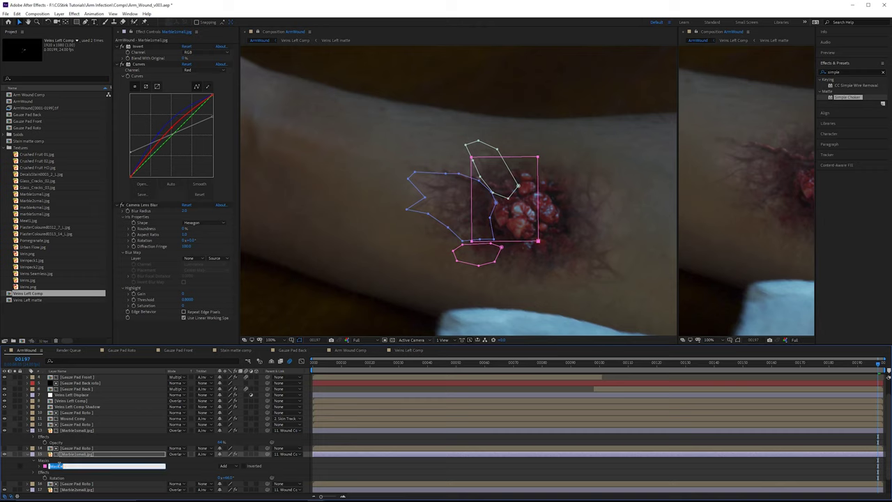
text(Epidermis)
key(Return)
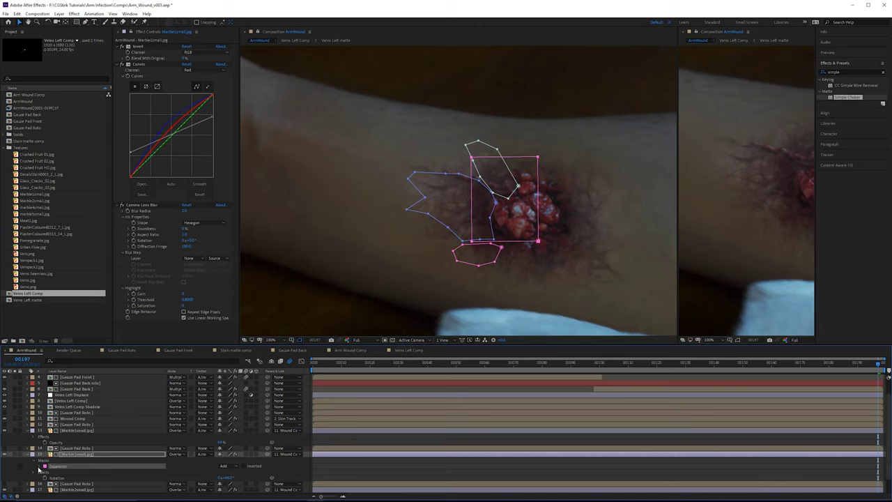
- Set the Expansion mask's mode to Intersect on the Marble1small.jpg layer 15
click(39, 467)
scroll(80, 460, down, 2)
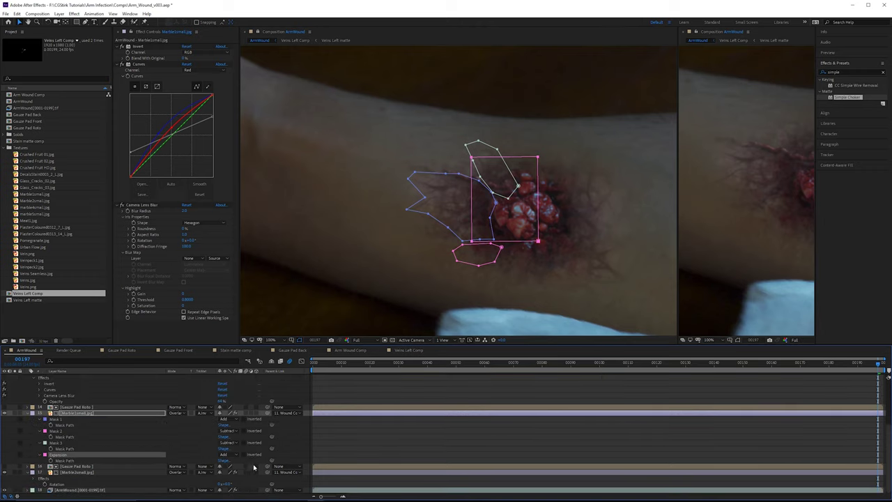
click(235, 457)
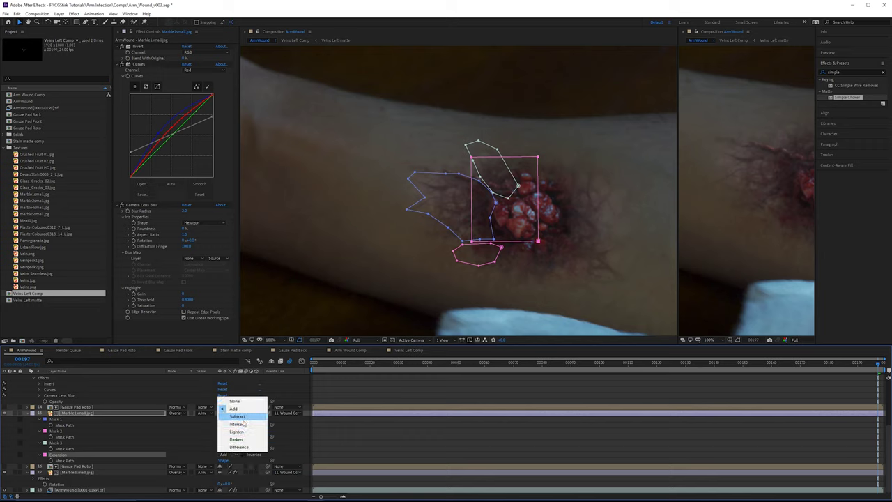
click(244, 427)
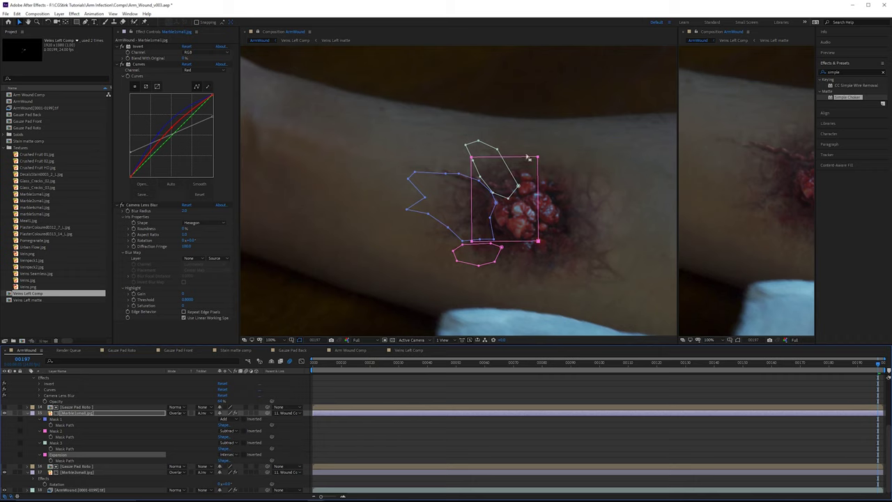
- Reposition the Expansion mask and narrow it to a strip over the wound's left half, just outside the vein area
drag(530, 161, 497, 172)
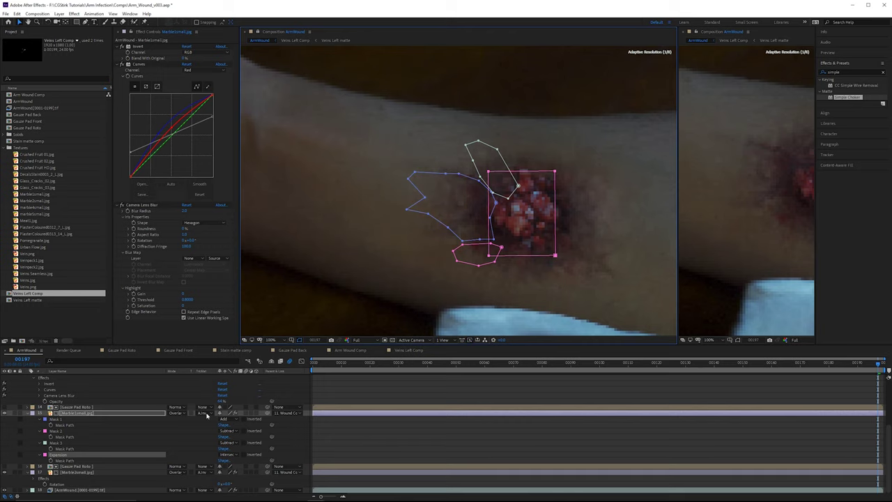
key(ctrl+z)
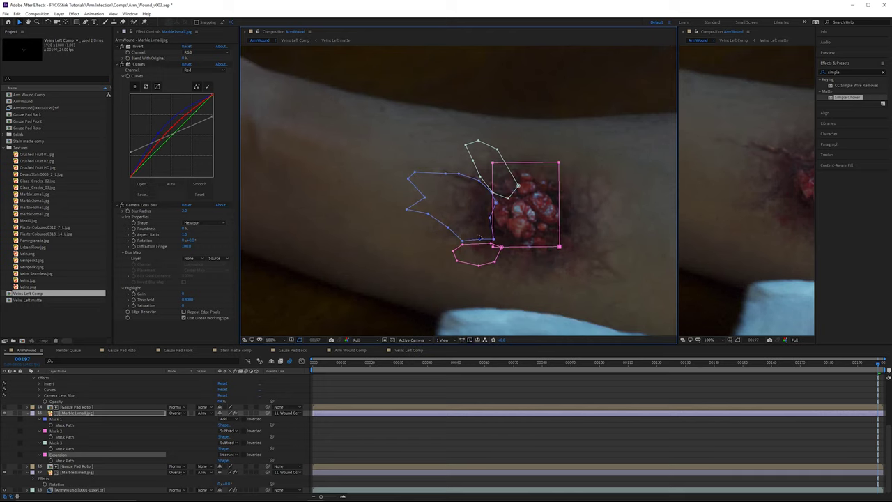
click(554, 206)
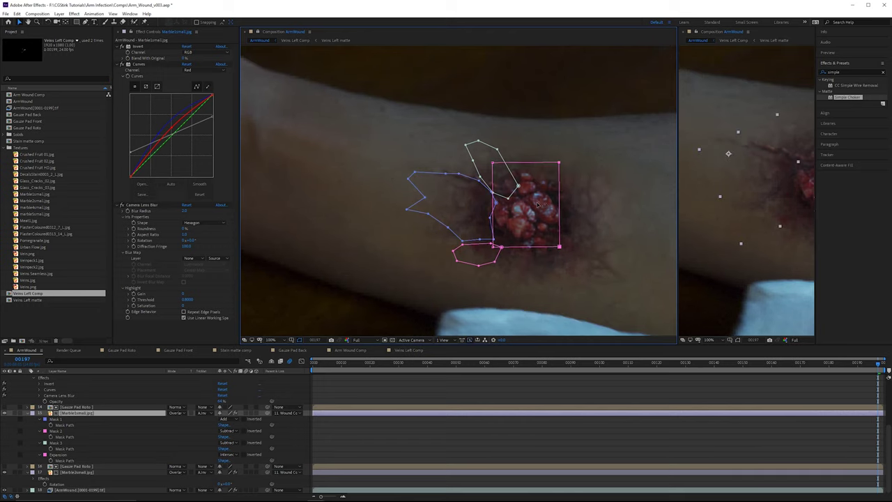
drag(537, 204, 530, 204)
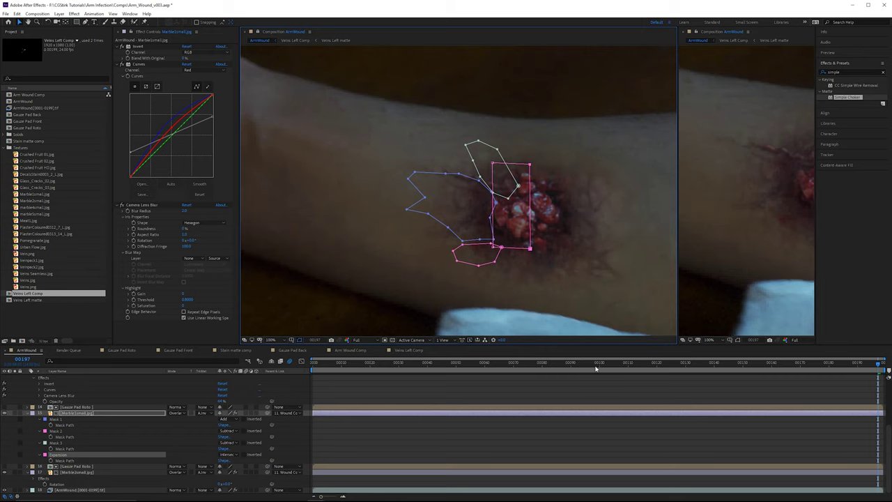
- Keyframe the Expansion Mask Path at frame 100 and stretch its left edge across the veins at frame 190
mouse_move(587, 367)
mouse_down()
mouse_move(551, 368)
mouse_move(611, 367)
mouse_move(599, 367)
mouse_up()
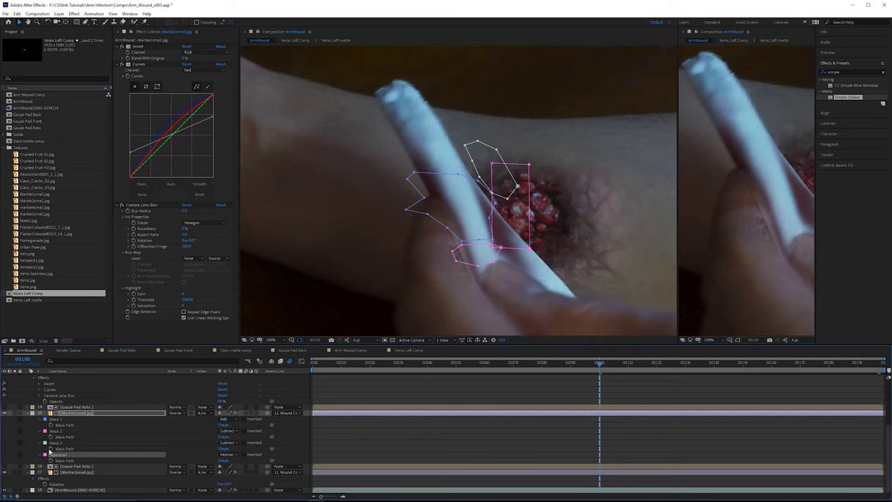
click(40, 457)
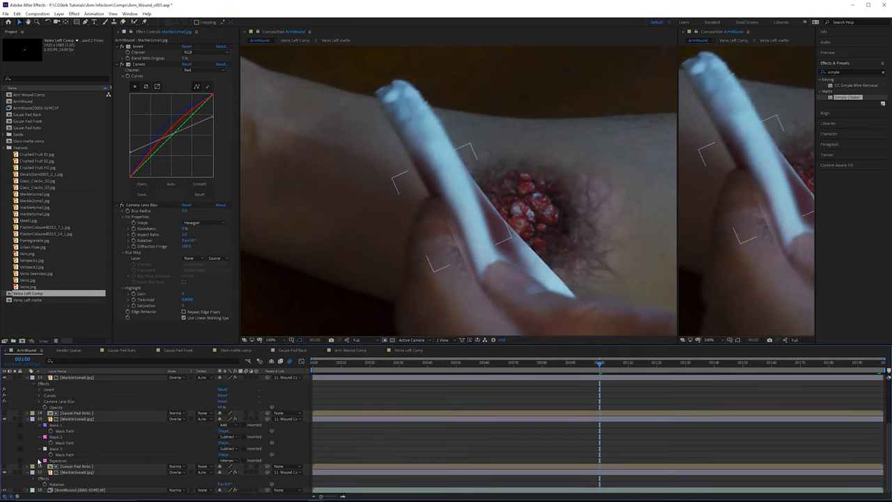
click(40, 461)
click(56, 467)
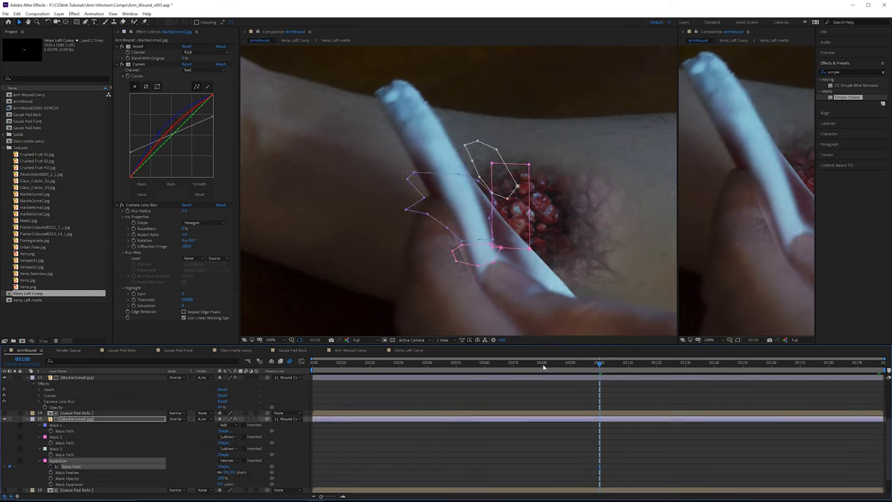
mouse_move(846, 364)
mouse_down()
mouse_move(881, 364)
mouse_move(858, 363)
mouse_up()
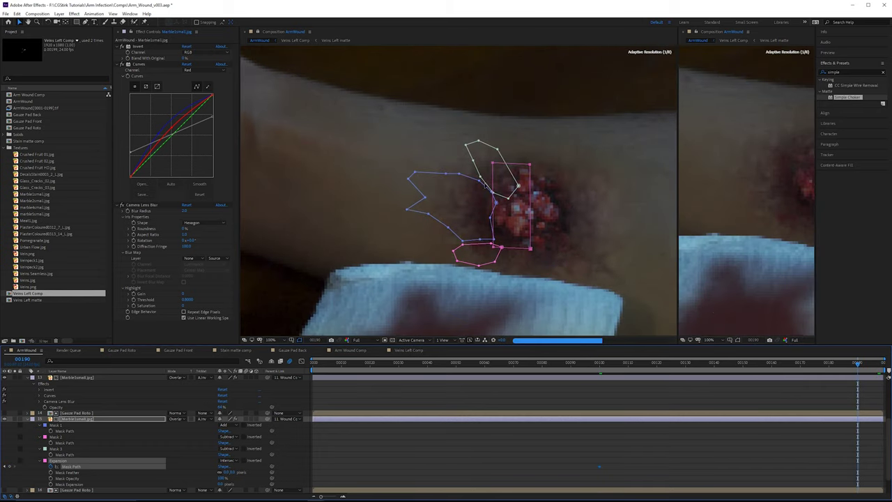
click(494, 175)
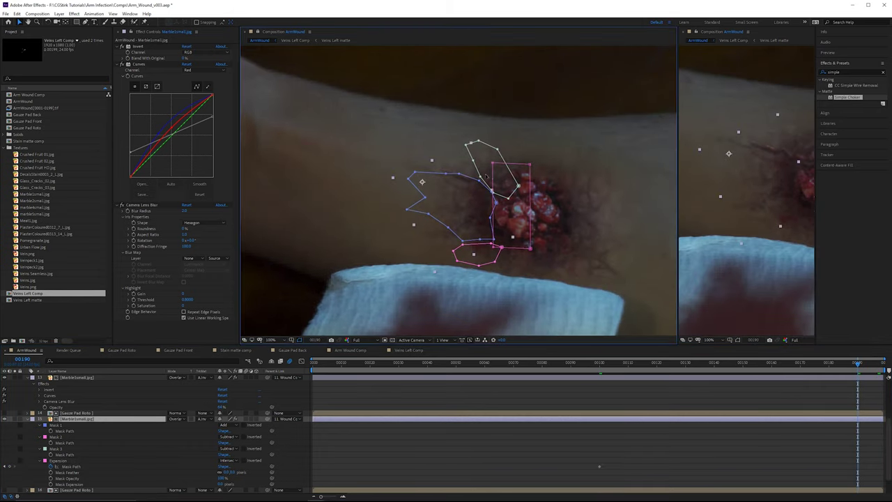
drag(485, 176, 394, 175)
- Apply Roughen Edges to Marble1small.jpg layer 15 above Camera Lens Blur, raise its Border, and solo the layer
scroll(450, 199, up, 2)
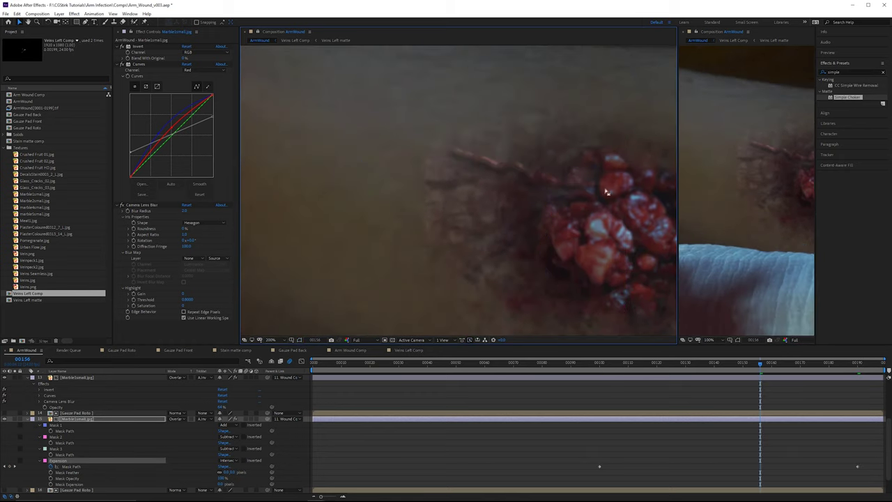
click(861, 71)
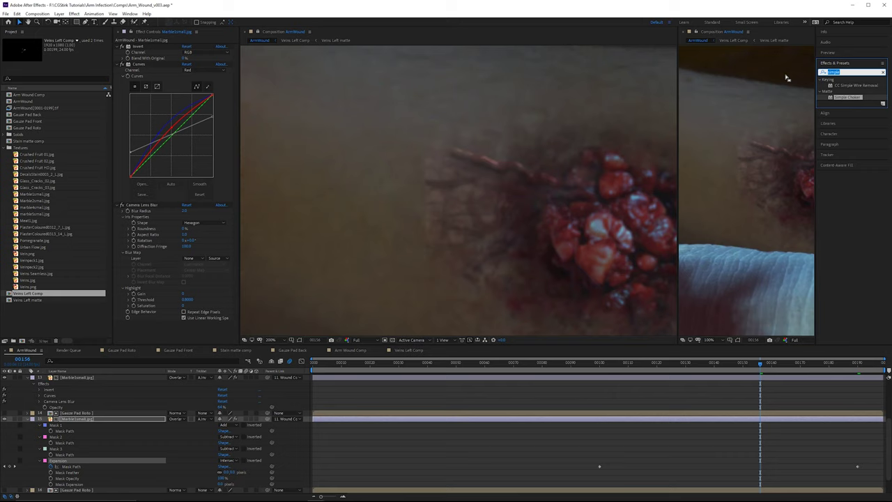
text(rough)
drag(848, 89, 187, 203)
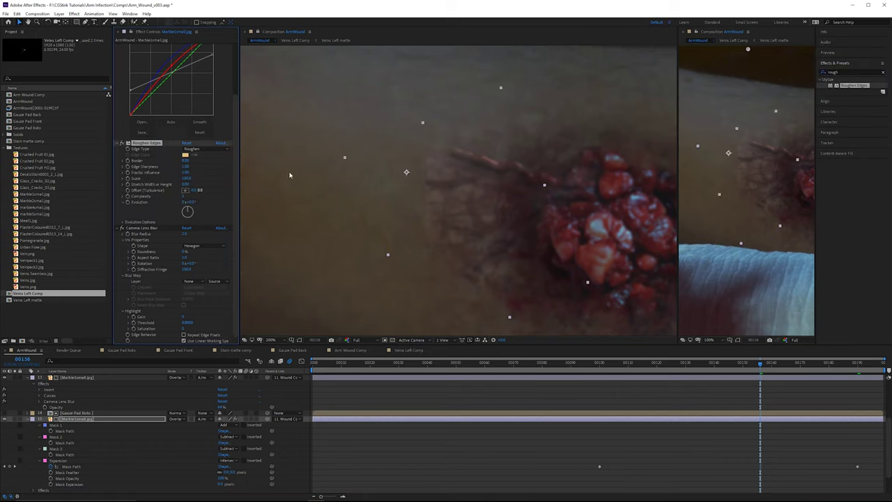
drag(412, 160, 402, 181)
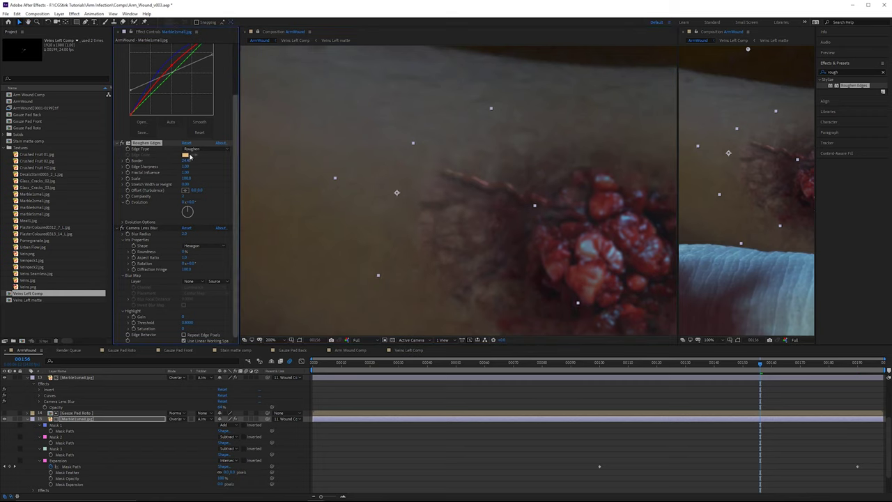
drag(186, 161, 222, 161)
click(15, 420)
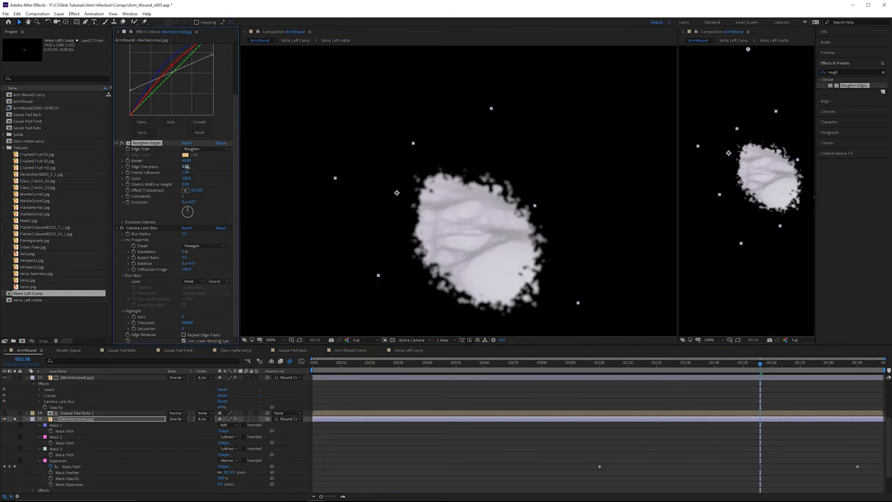
- Soften the Roughen Edges result with Edge Sharpness 0.02, Border 14.40 and an adjusted Scale, checking the mask growth at several frames
drag(186, 167, 295, 155)
click(185, 166)
drag(186, 161, 224, 165)
drag(771, 364, 857, 364)
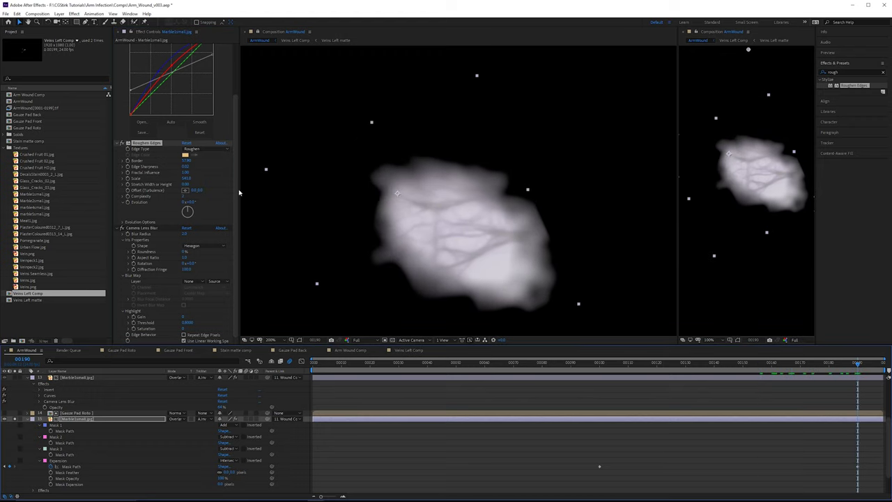
drag(604, 364, 774, 363)
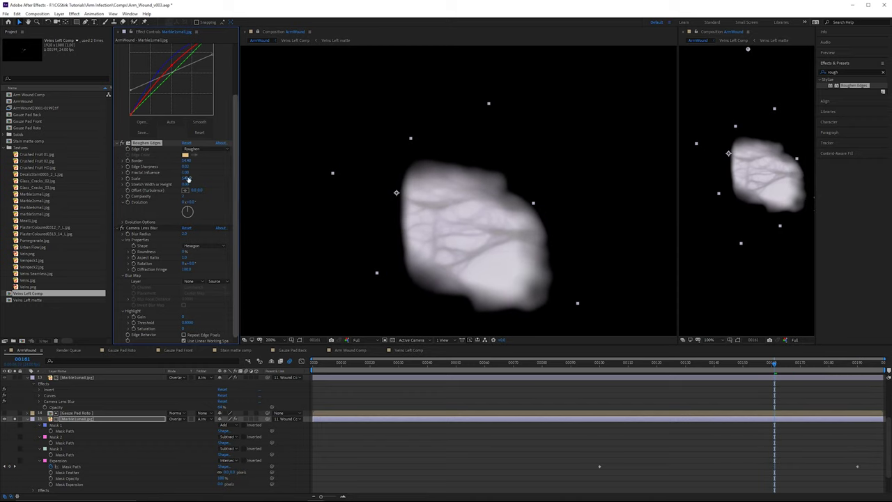
drag(188, 178, 134, 177)
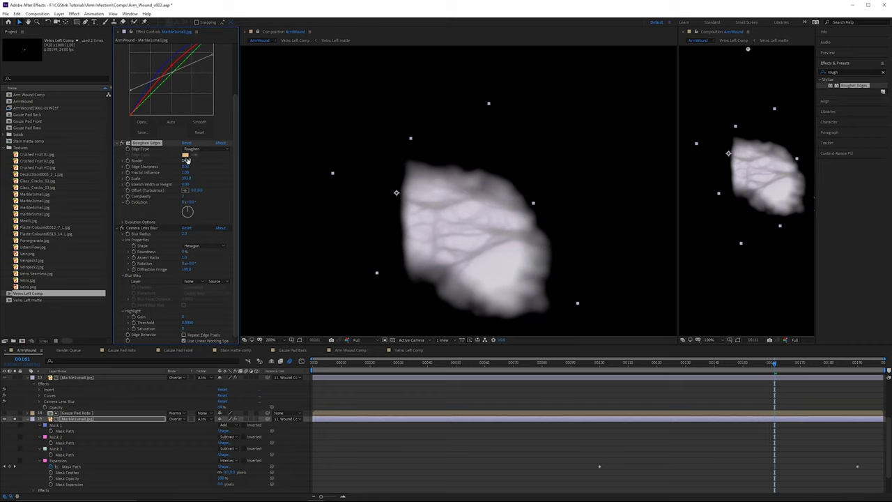
- Drive the Roughen Edges Evolution with the expression time*200 and preview the moving edge from frame 100
drag(184, 199, 213, 224)
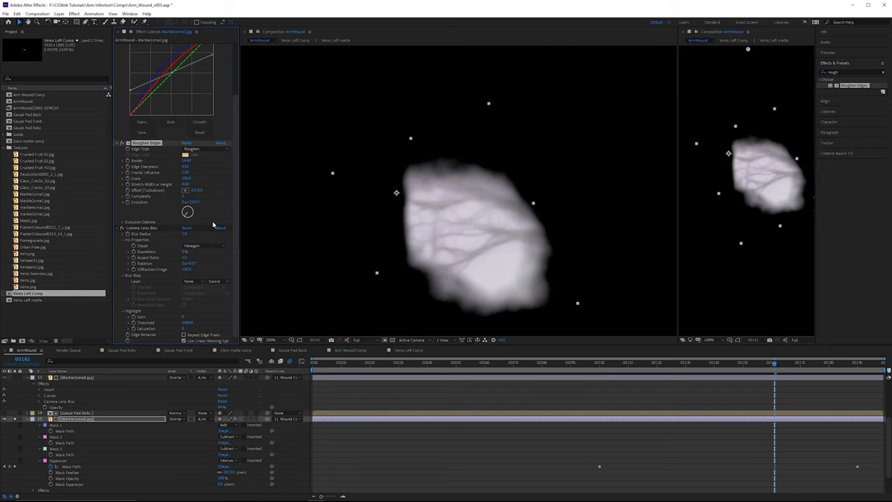
key(ctrl+z)
drag(808, 364, 599, 365)
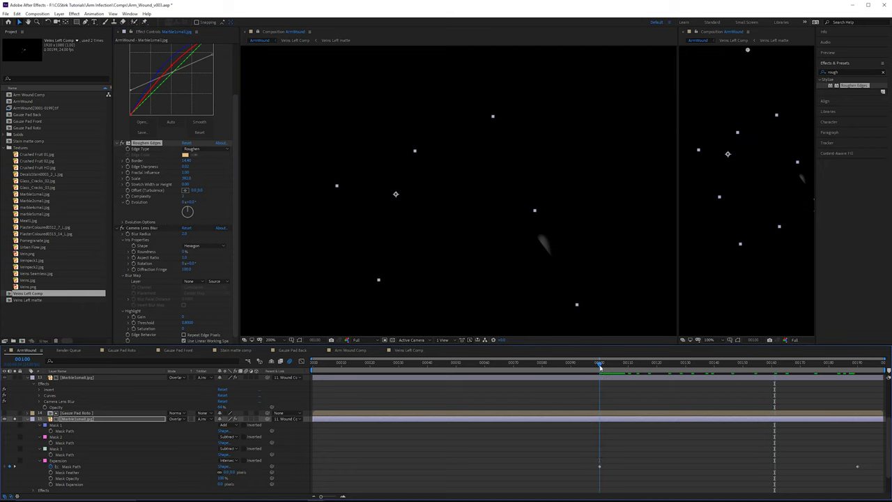
alt+click(128, 202)
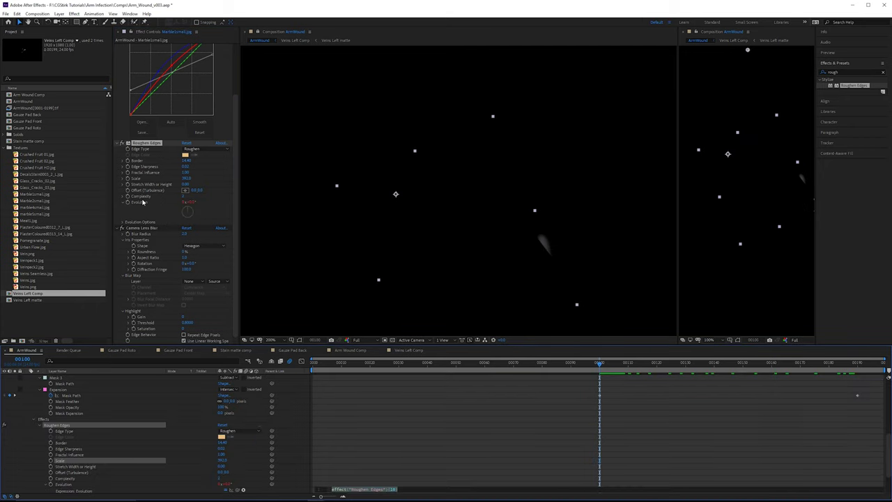
text(time*200)
key(KP_Enter)
key(space)
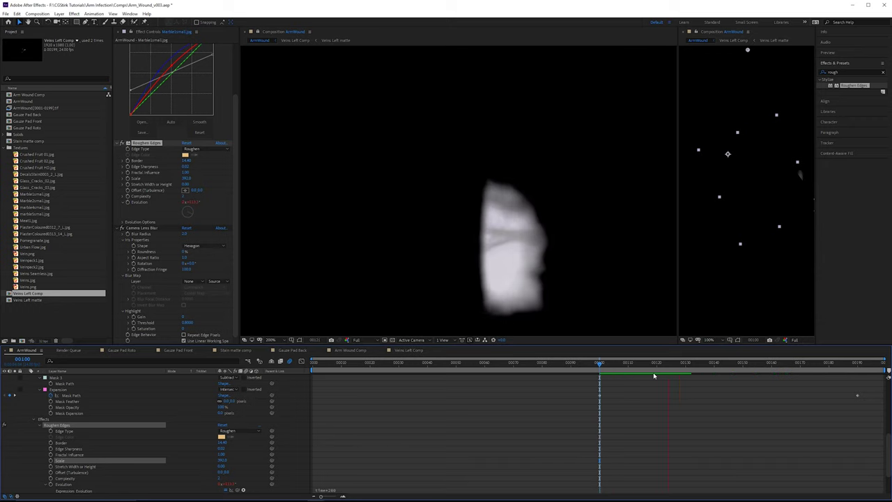
key(space)
- Show the mask outlines at frame 190 and move the Expansion mask's left, upper and lower edges farther outward from the veins
drag(724, 365, 857, 364)
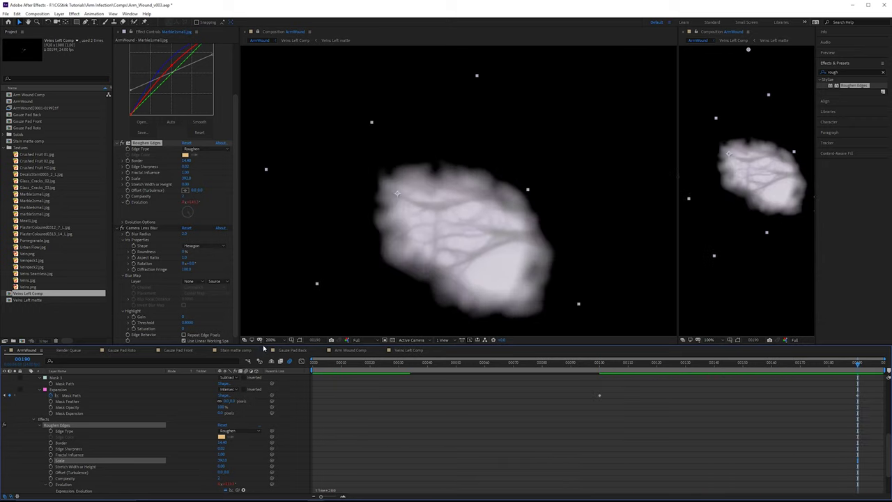
click(300, 340)
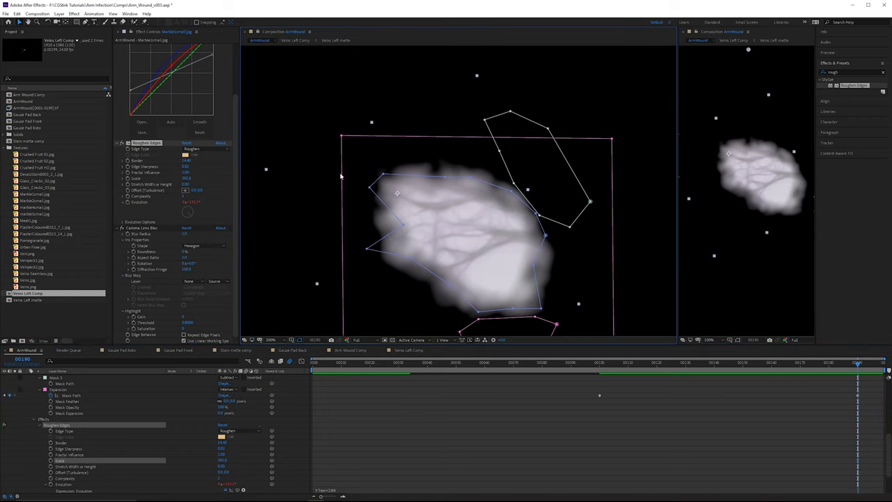
drag(342, 175, 261, 165)
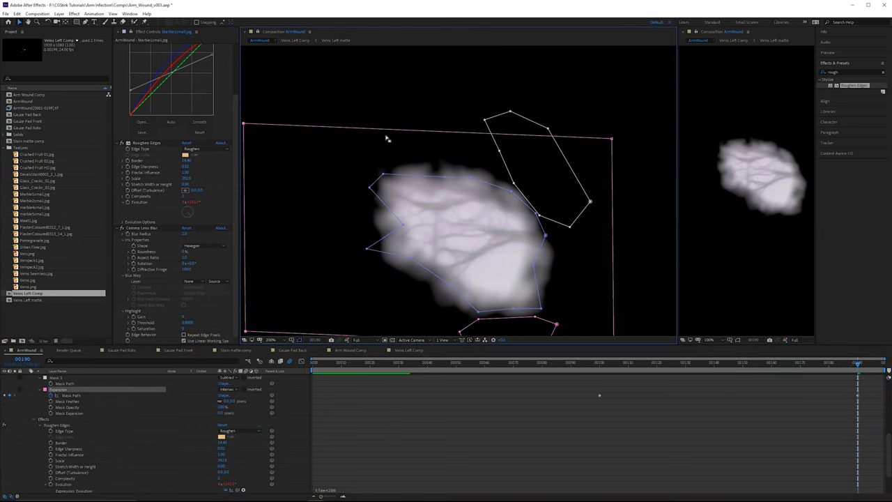
drag(396, 131, 404, 74)
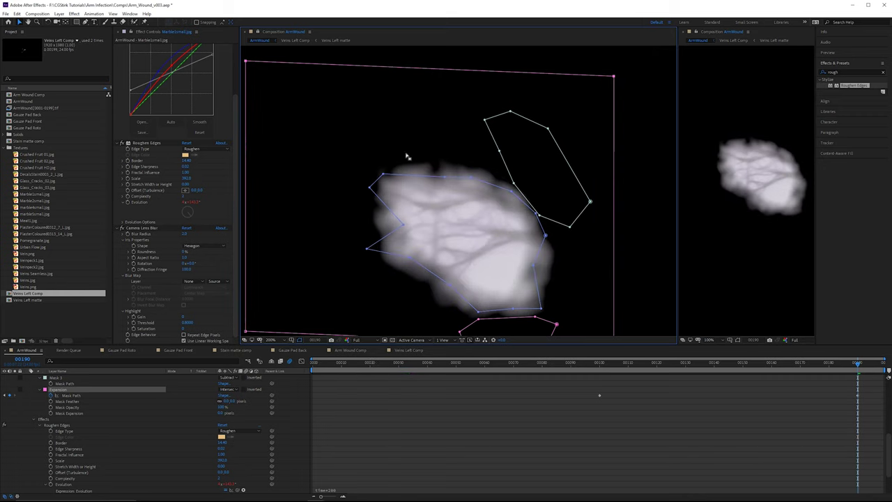
key(comma)
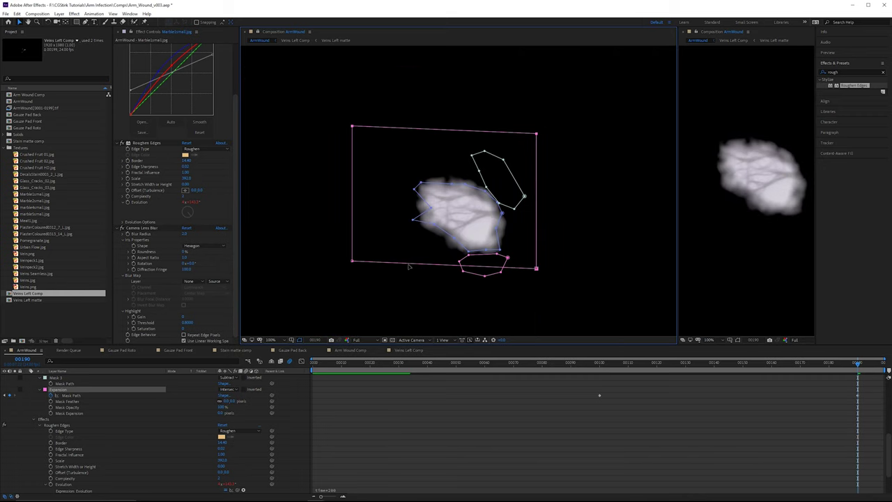
drag(409, 267, 418, 314)
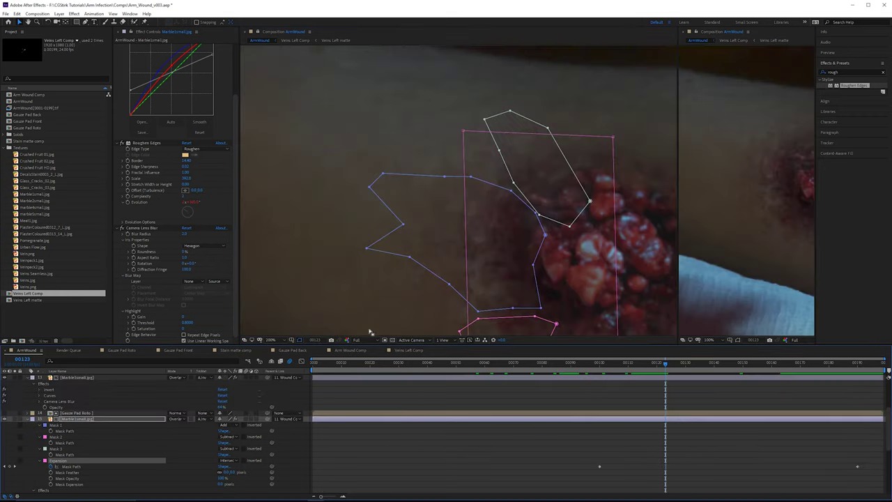
- Check the vein growth up to frame 182, then shift the Expansion Mask Path keyframes to about frame 129 and the composition's end
click(706, 363)
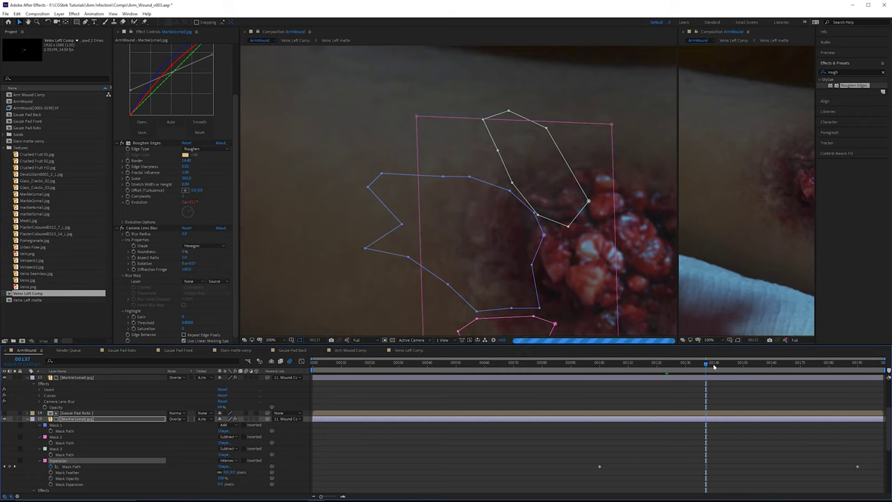
drag(715, 364, 725, 364)
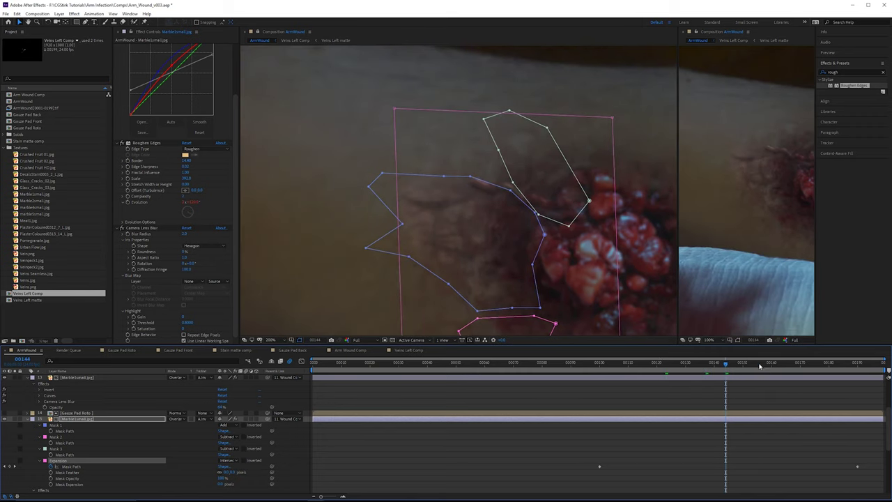
click(758, 365)
drag(798, 366, 803, 366)
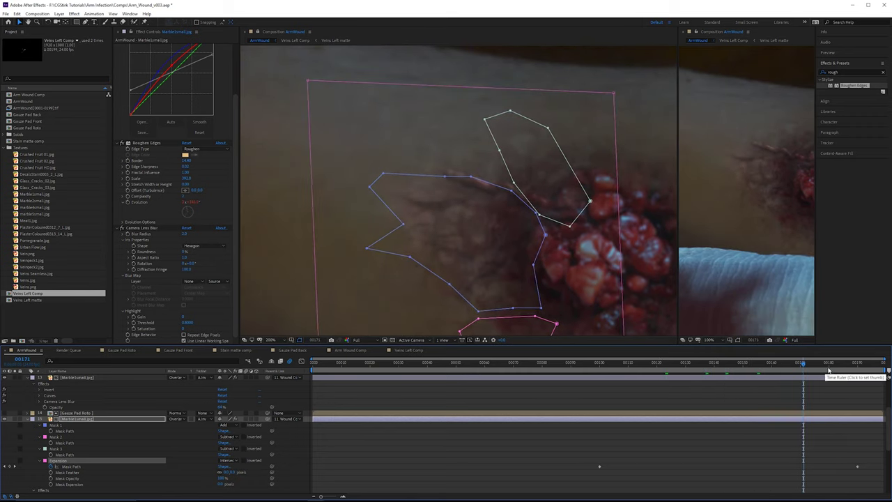
click(835, 364)
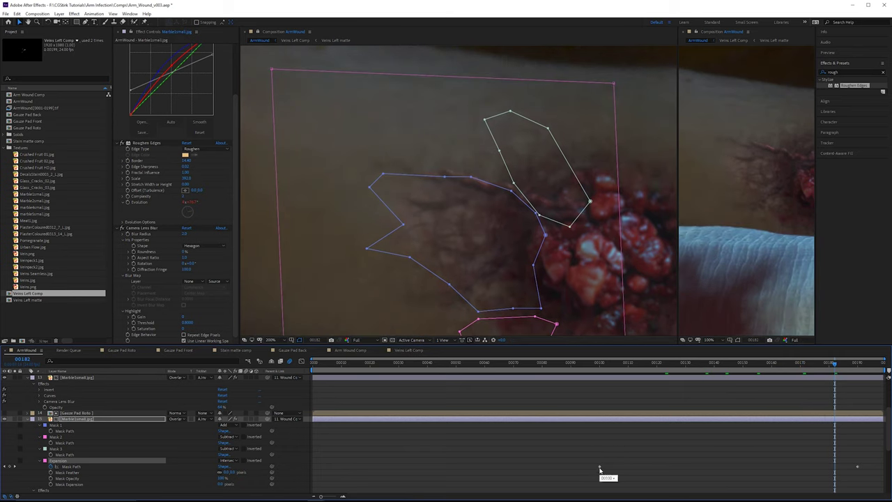
drag(863, 453, 683, 474)
click(628, 462)
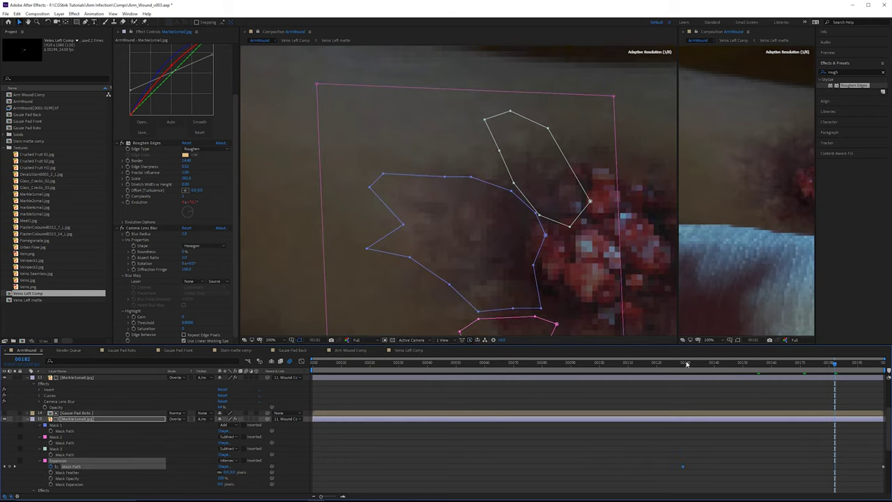
- Check the vein growth between frames 182 and 149, and shift the first Expansion Mask Path keyframe to about frame 118
drag(687, 364, 783, 374)
key(Page_Down)
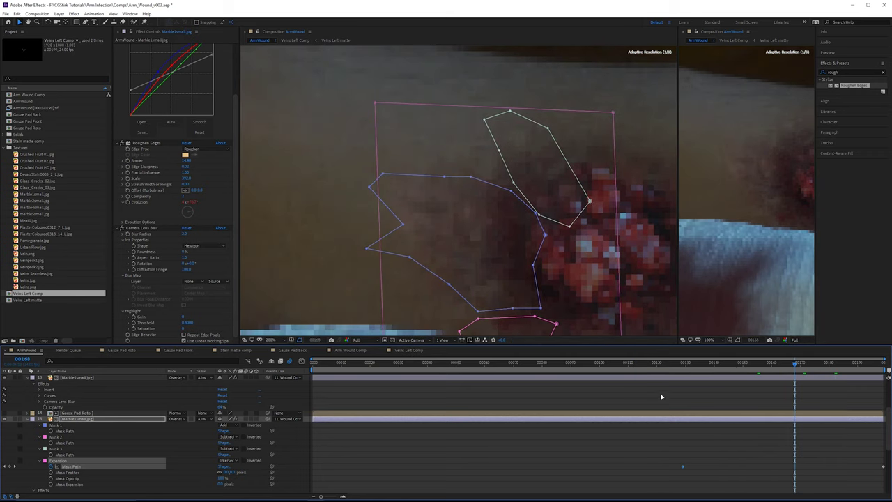
click(763, 363)
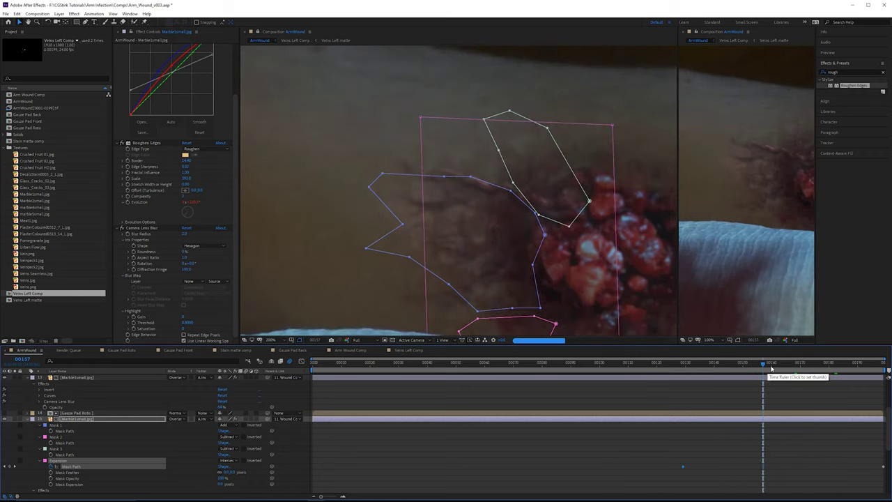
drag(747, 366, 681, 395)
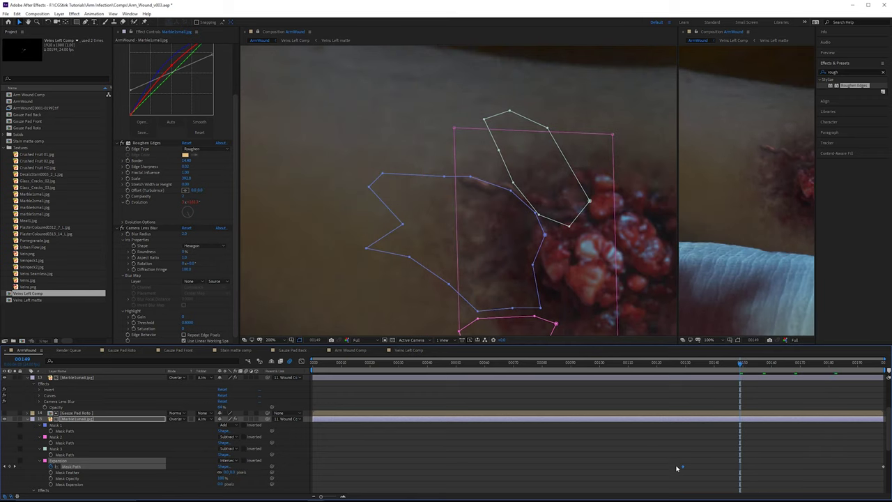
drag(683, 467, 651, 467)
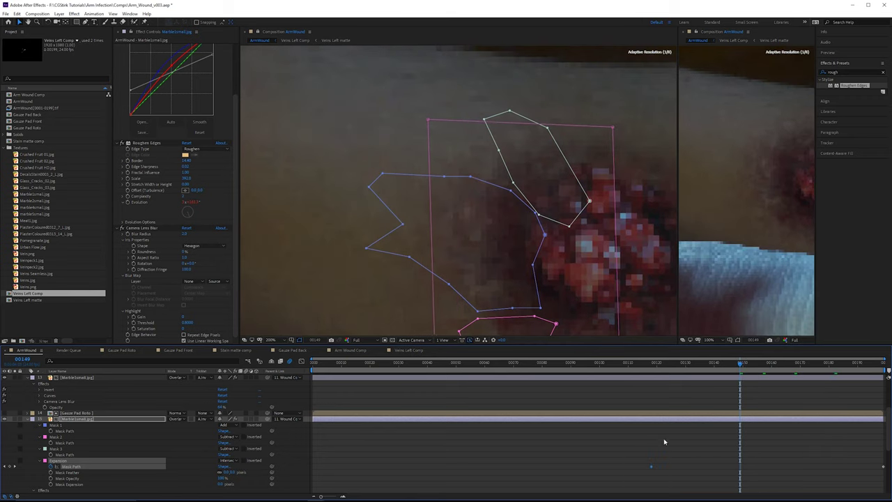
click(660, 366)
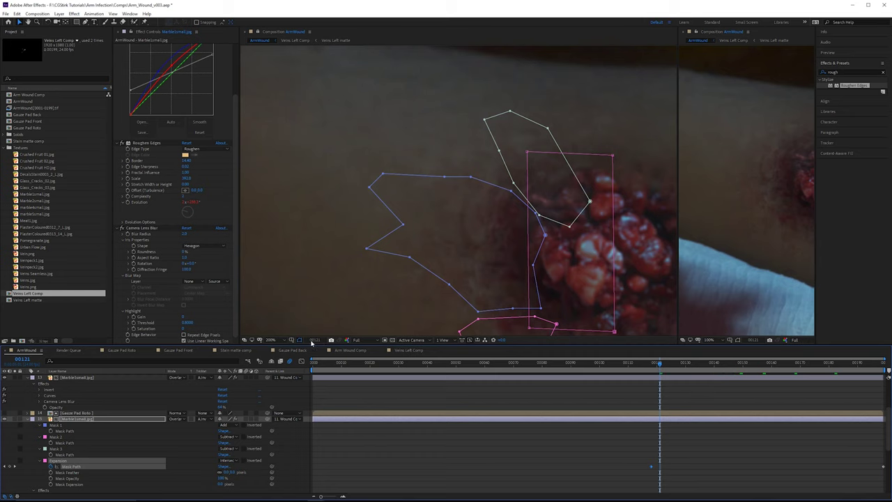
- Hide the mask outlines, apply Easy Ease to both Expansion Mask Path keyframes, and shift the first one to about frame 108
click(301, 342)
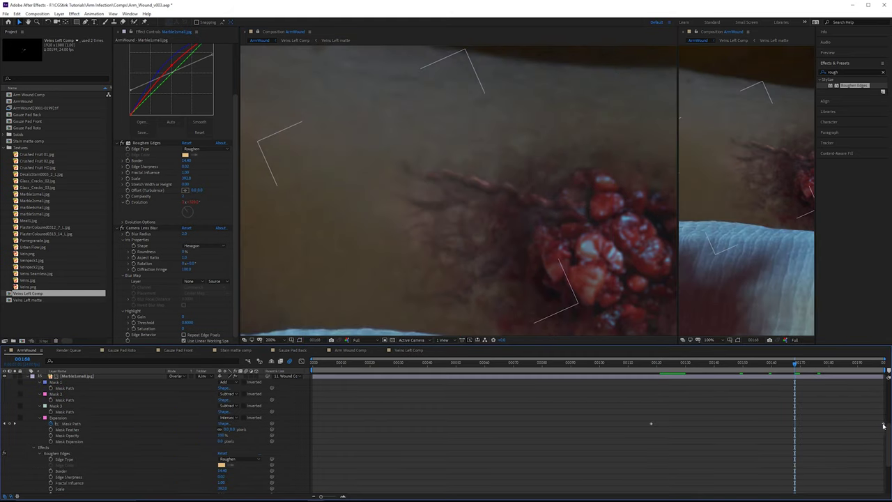
click(884, 425)
key(F9)
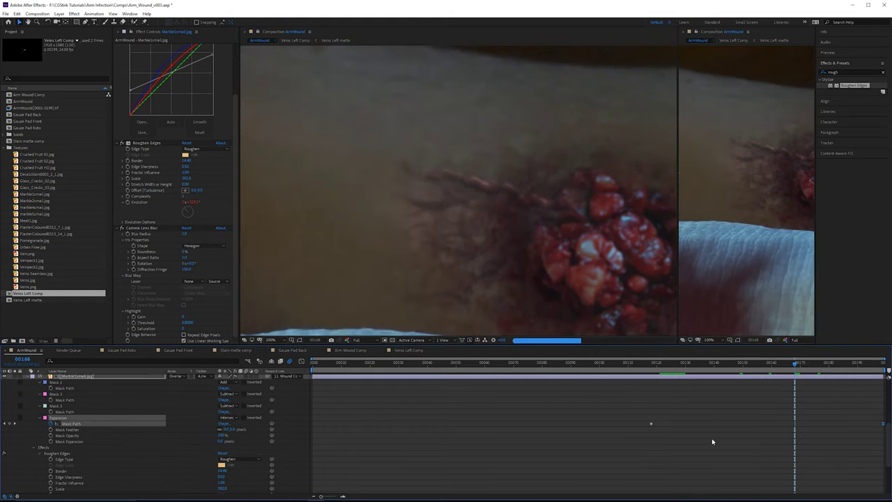
click(652, 424)
key(F9)
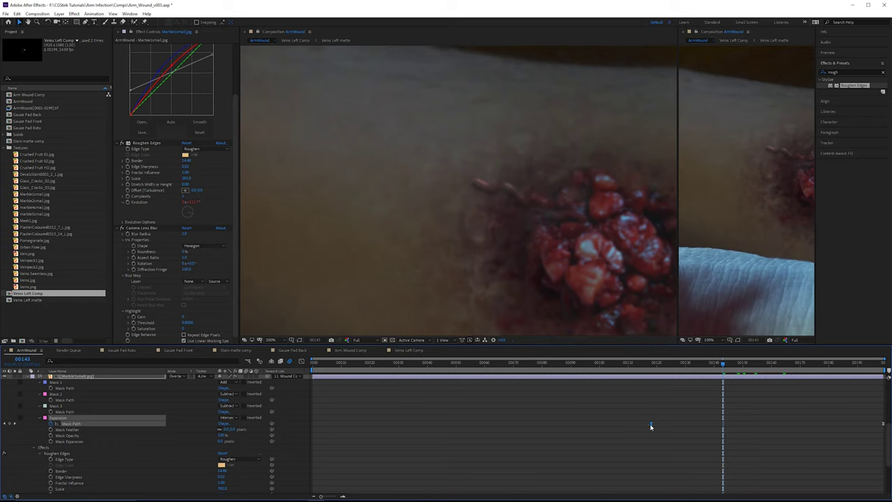
drag(651, 423, 621, 424)
- Review the eased vein growth up to frame 163 with the whole wound in view, and play the preview
drag(721, 360, 740, 364)
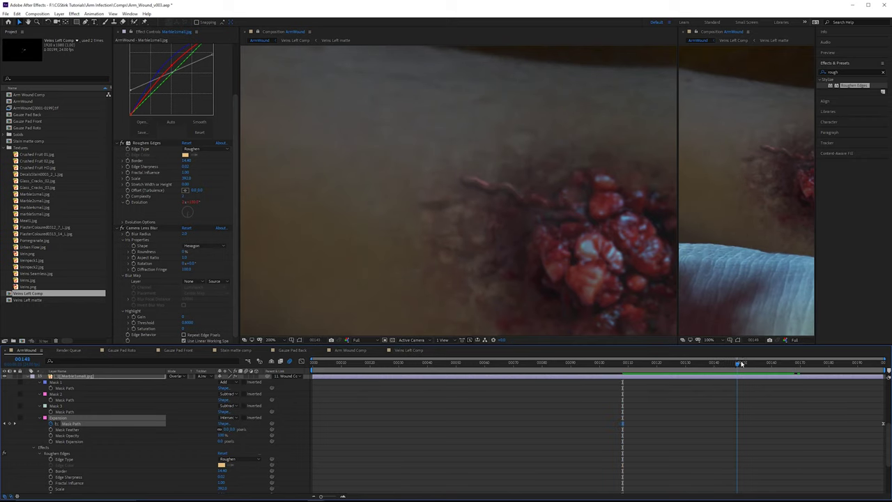
click(779, 362)
drag(545, 253, 530, 245)
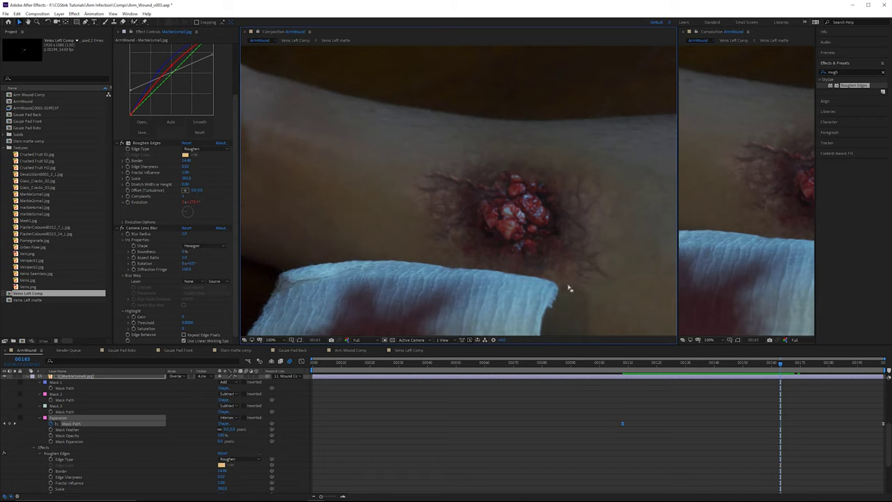
key(space)
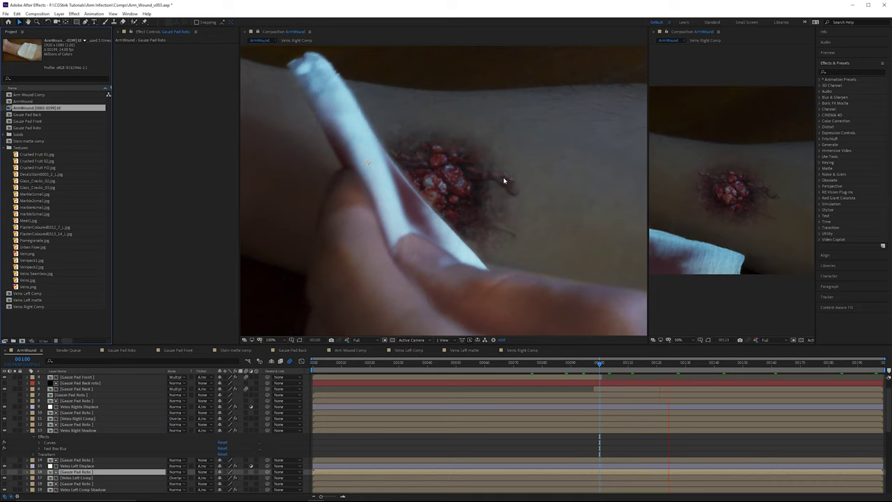
- Inspect the Hand layer's mask in the Gauze Pad Roto composition up to frame 103, and return to ArmWound to view frame 181
click(89, 424)
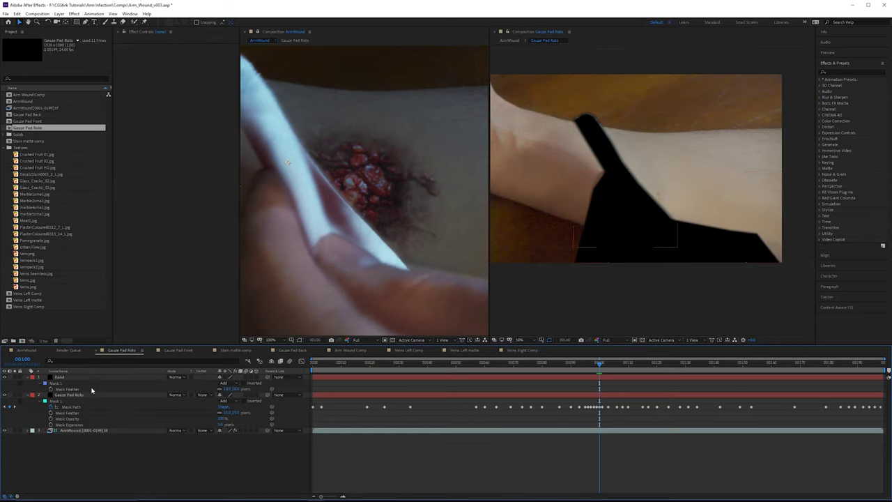
click(80, 377)
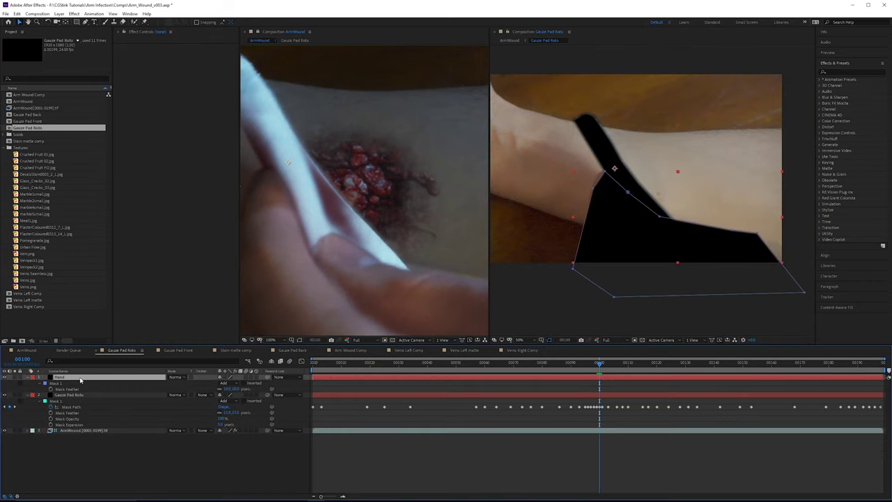
mouse_move(592, 371)
mouse_down()
mouse_move(542, 367)
mouse_move(607, 365)
mouse_up()
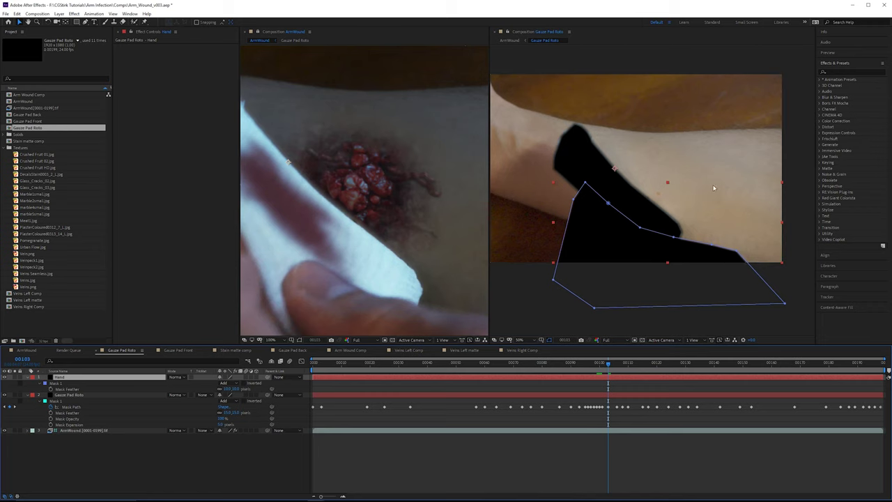
click(31, 351)
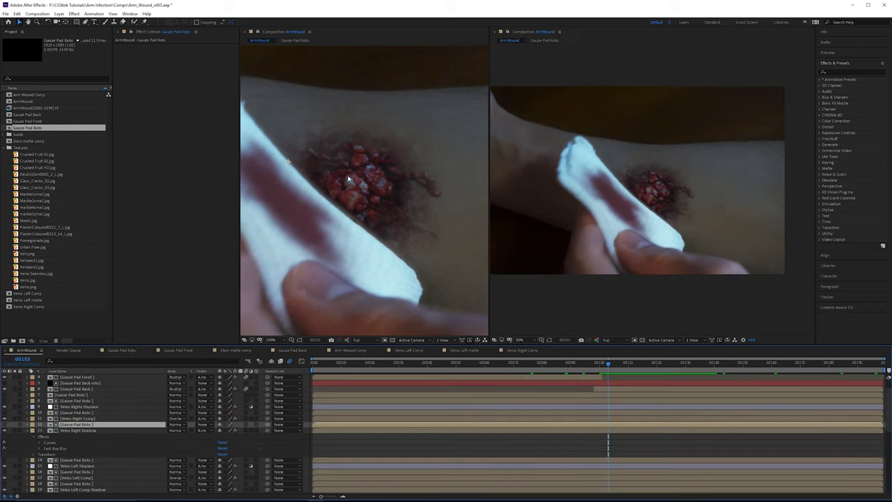
drag(488, 187, 750, 191)
drag(603, 365, 833, 390)
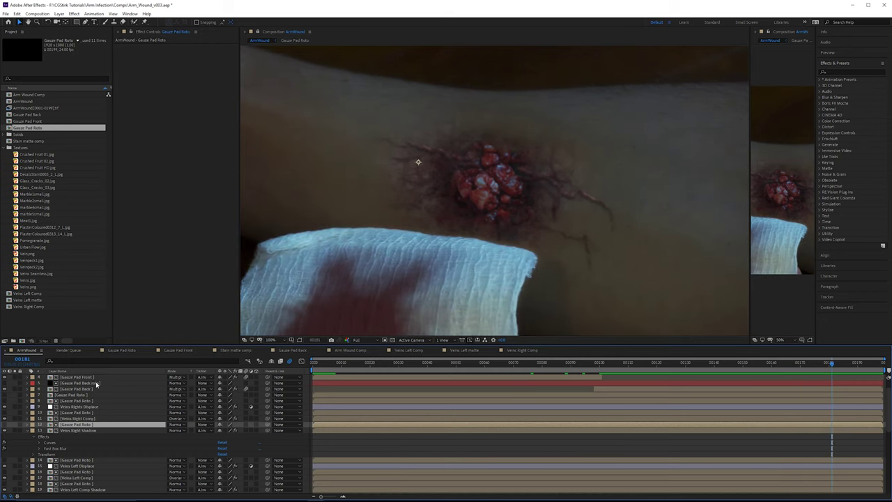
- Select all the Gauze Pad Roto matte layers between the vein and wound layers and set their label colour to Dark Green
ctrl+click(74, 412)
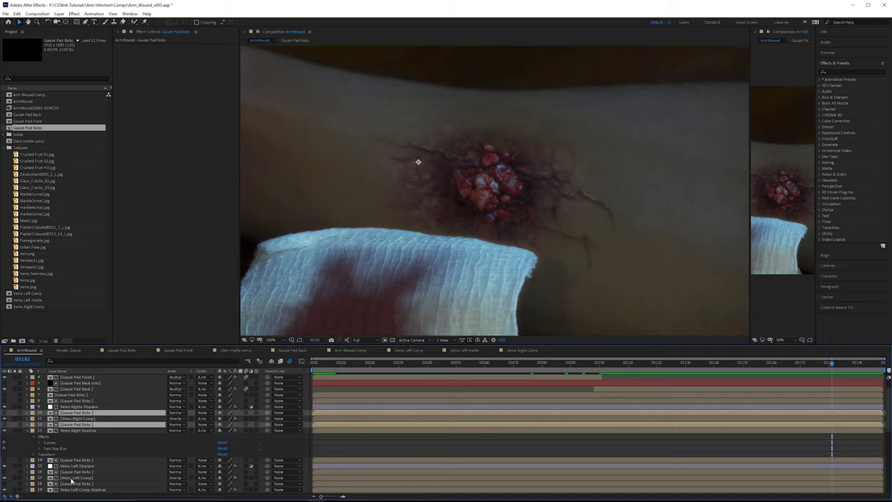
ctrl+click(85, 461)
scroll(85, 412, down, 1)
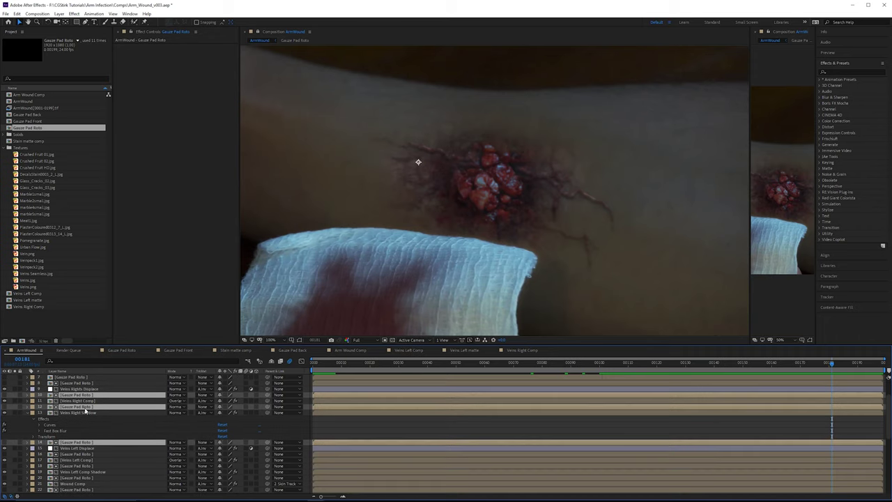
ctrl+click(84, 377)
ctrl+click(84, 383)
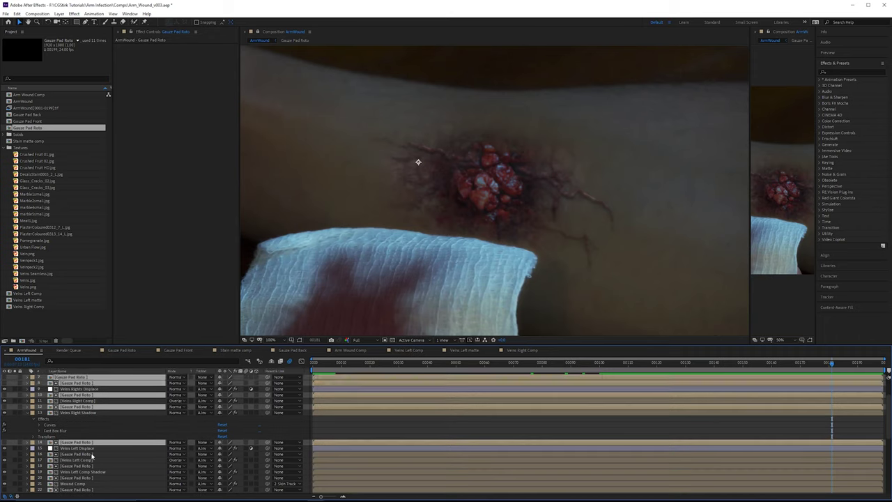
ctrl+click(88, 454)
ctrl+click(89, 465)
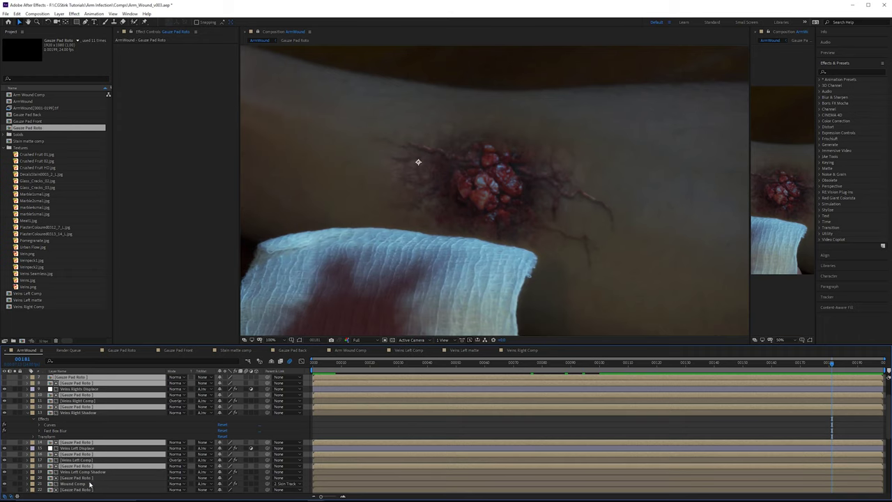
ctrl+click(90, 478)
scroll(96, 492, down, 1)
ctrl+click(95, 473)
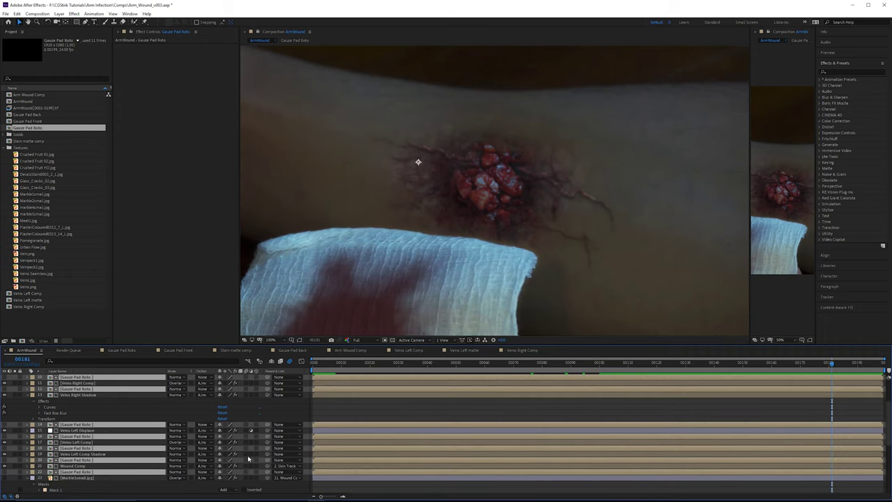
click(32, 425)
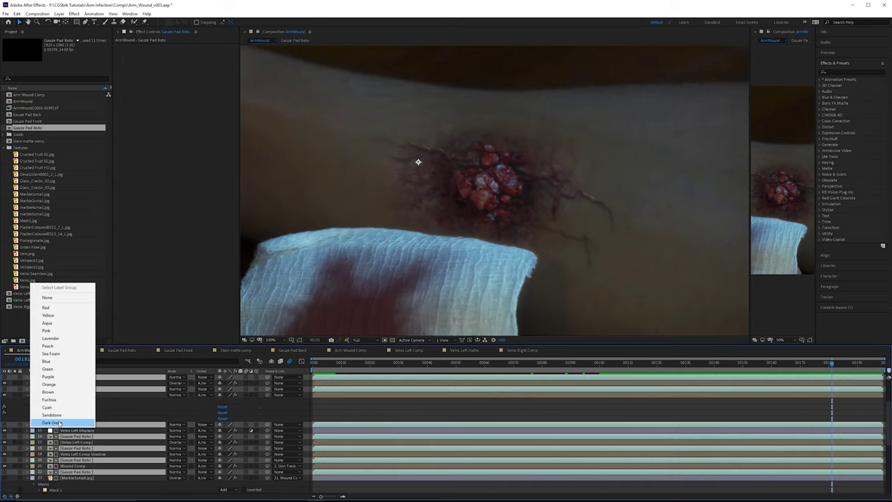
click(60, 423)
- Review the effects on the Veins Right Shadow and Veins Left Displace layers, and examine the wound and veins close up at frame 181
click(91, 412)
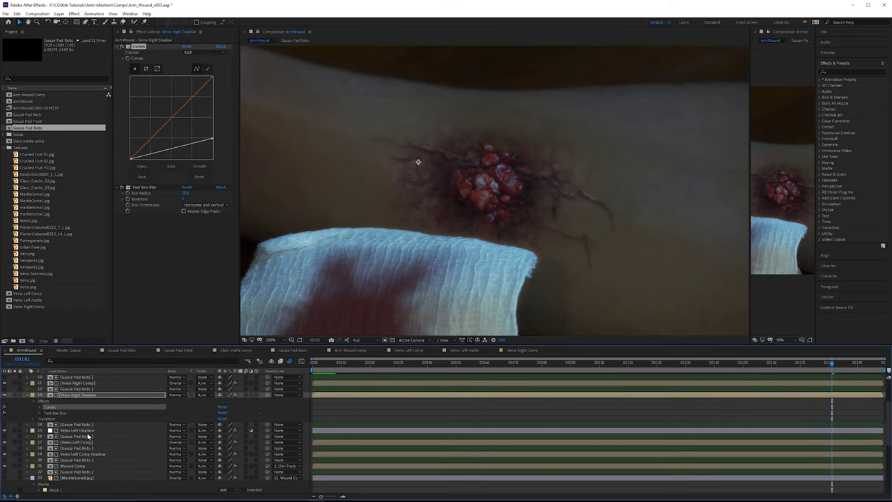
click(83, 431)
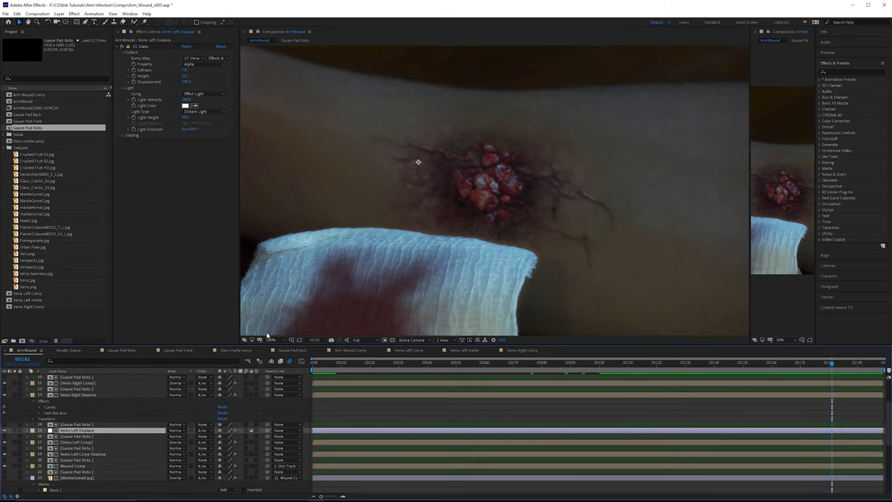
click(93, 425)
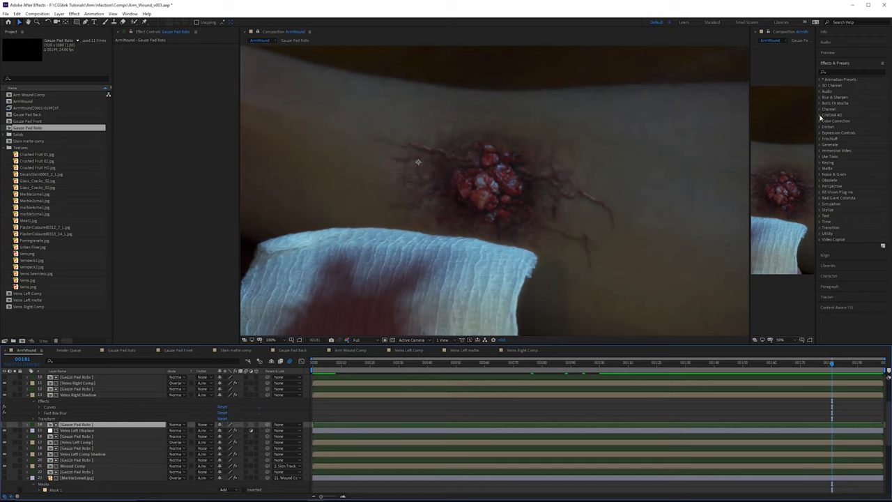
click(61, 436)
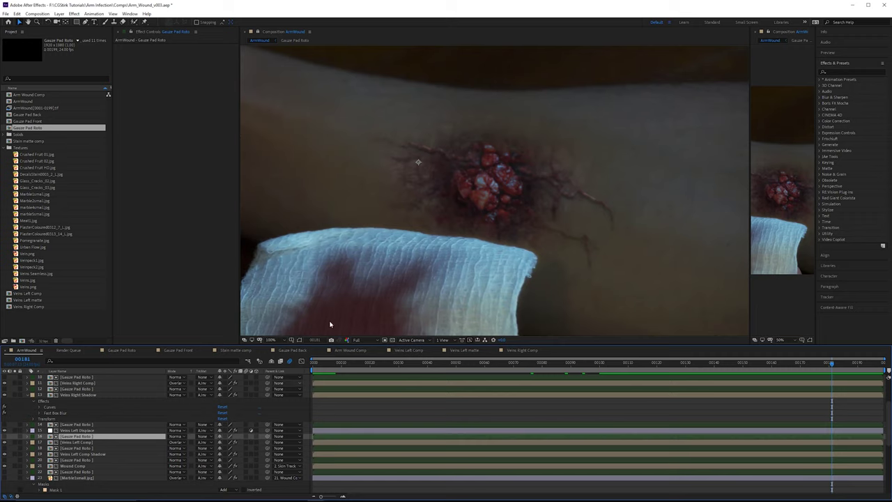
drag(569, 203, 587, 206)
scroll(543, 181, up, 2)
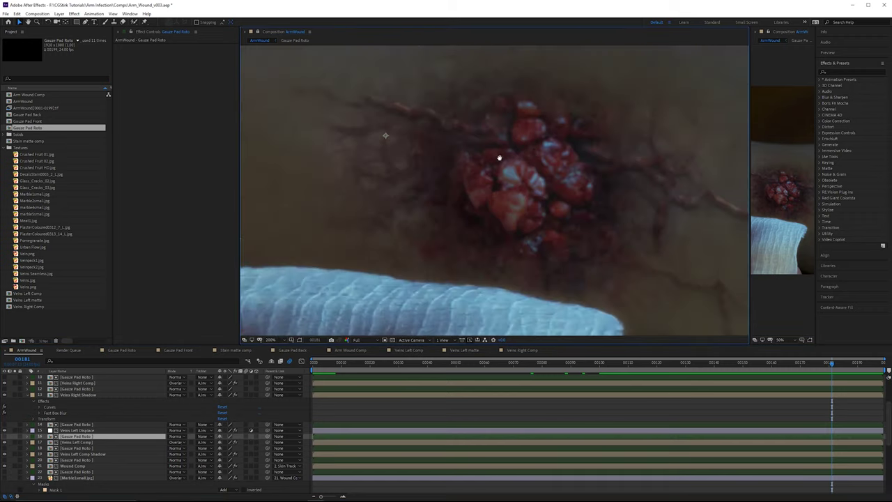
drag(499, 157, 464, 172)
scroll(493, 176, down, 1)
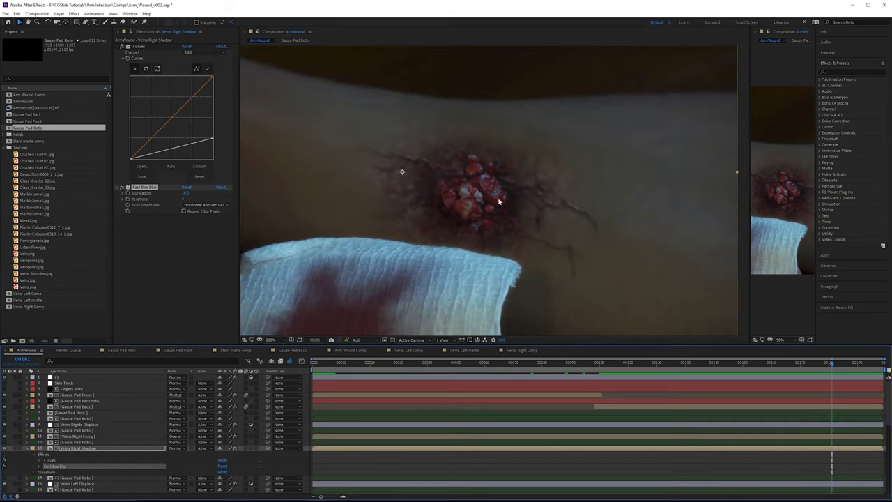
scroll(503, 178, down, 2)
scroll(486, 194, up, 2)
scroll(453, 204, up, 2)
scroll(438, 182, up, 2)
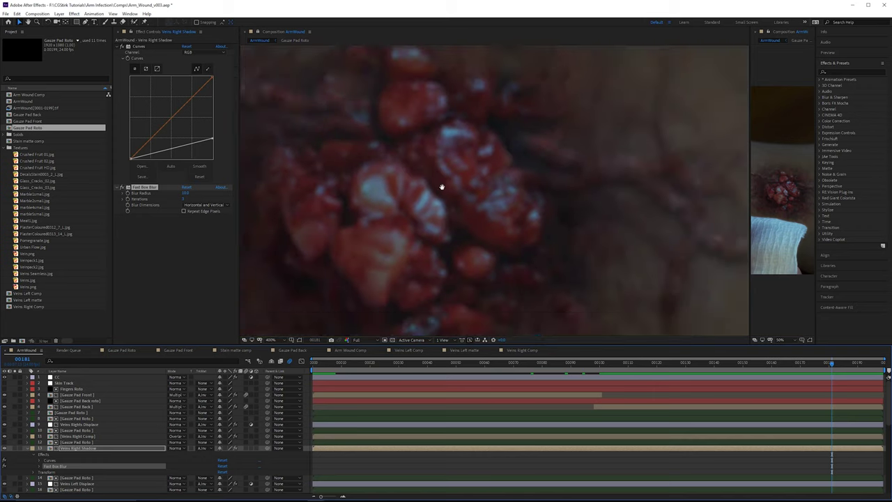
scroll(109, 438, down, 3)
- Set the CC Glass Light Color on the Wound Comp layer to pale green CEFFDF
click(75, 465)
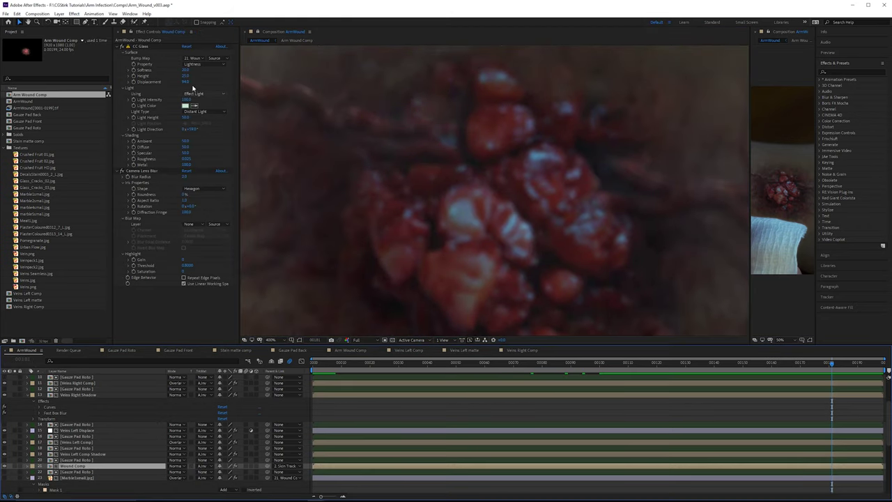
click(185, 105)
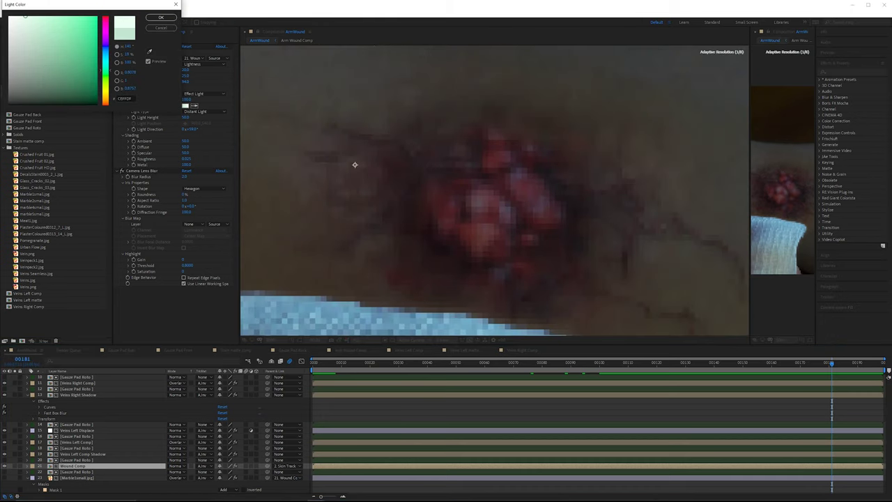
click(161, 17)
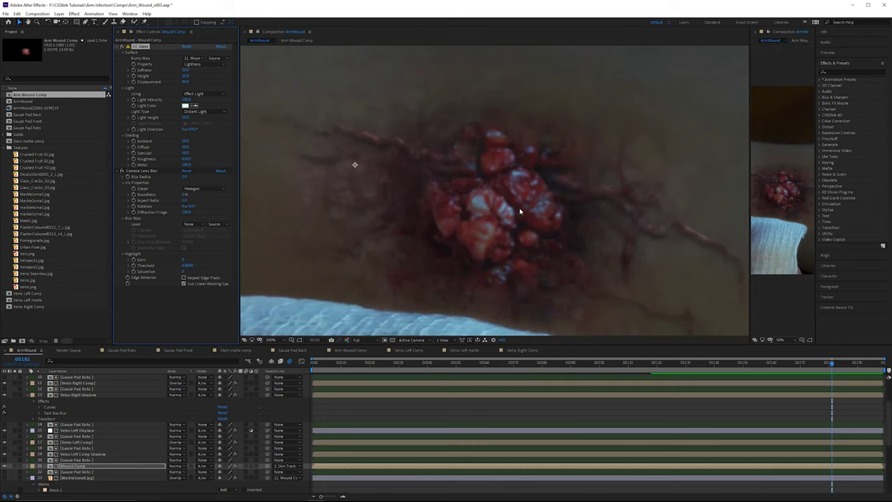
- At frame 157, add Curves to Wound Comp between CC Glass and Camera Lens Blur and shape a gentle S-curve with raised highlights and lowered shadows
scroll(519, 208, down, 5)
scroll(585, 204, up, 3)
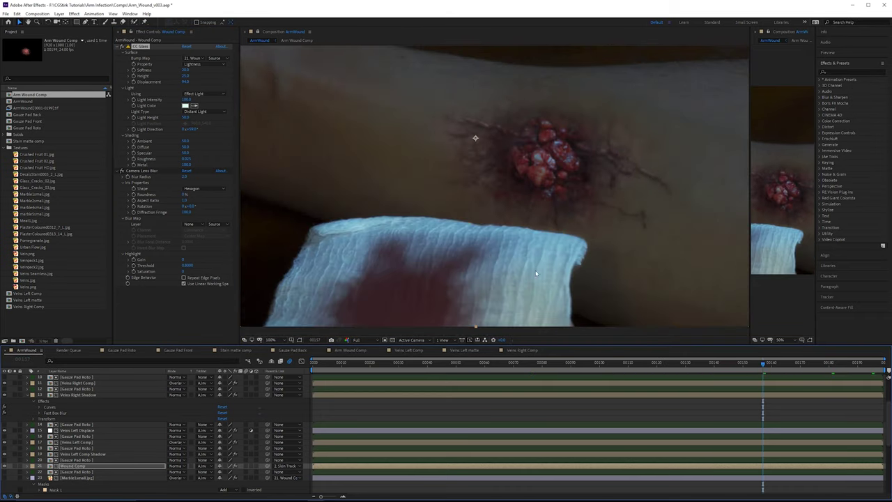
drag(556, 161, 567, 137)
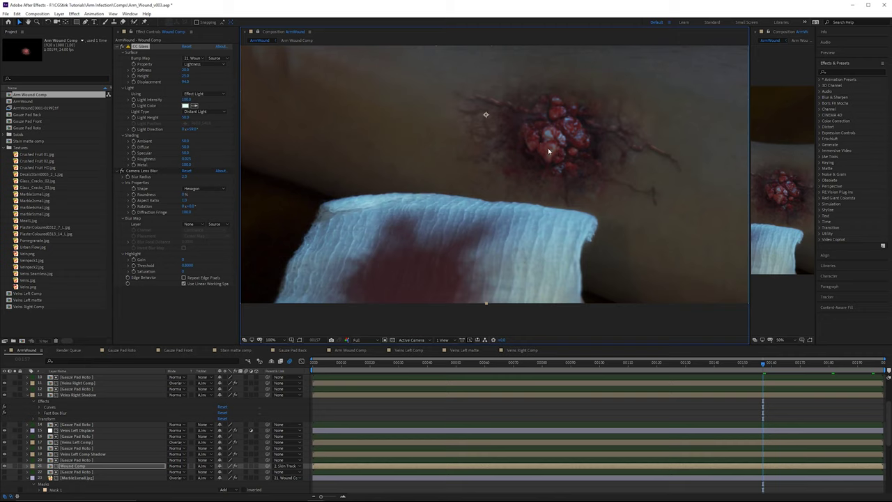
scroll(549, 151, up, 1)
drag(628, 68, 514, 144)
click(91, 466)
click(843, 72)
text(cu)
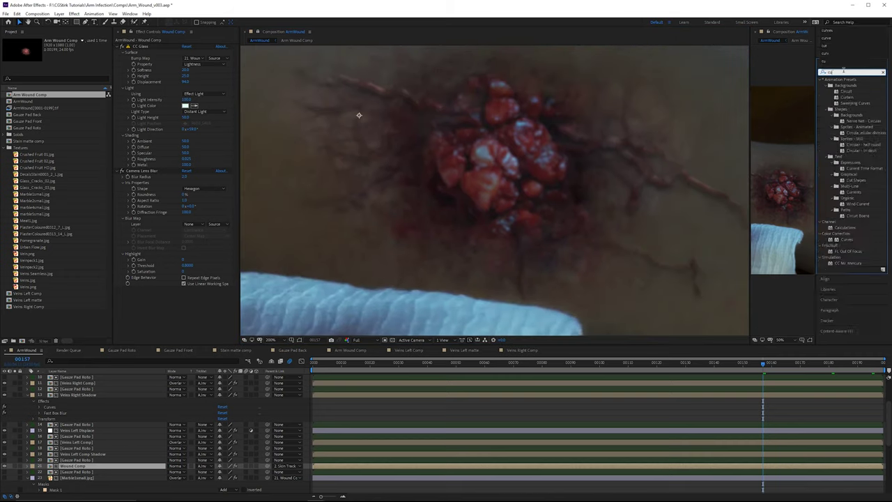
text(rves)
drag(840, 104, 182, 145)
scroll(282, 170, down, 1)
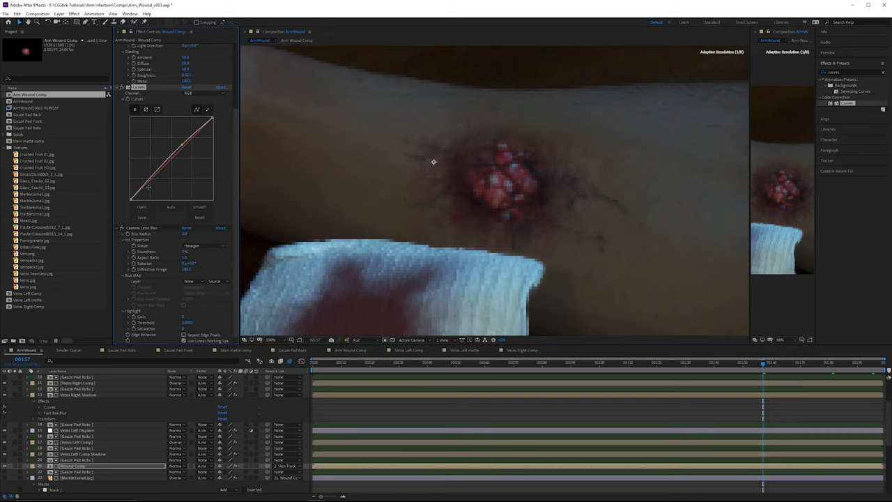
drag(467, 233, 540, 194)
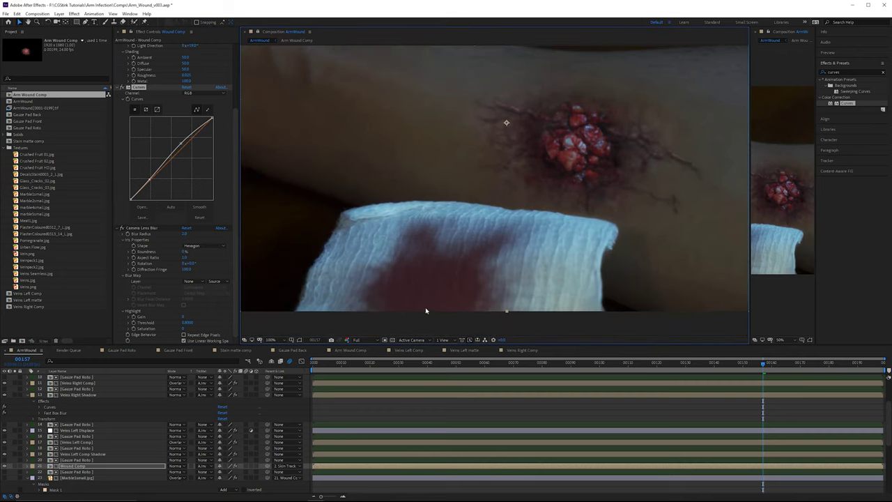
drag(479, 262, 515, 238)
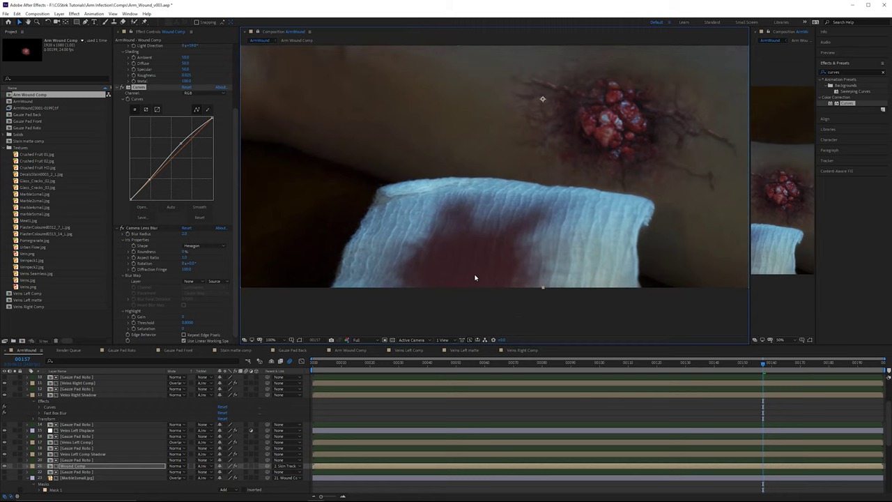
- Open the Gauze Pad Back composition, add Crushed Fruit 02.jpg as the top layer, and position it over the centre of the blood stain
scroll(471, 280, up, 1)
drag(443, 301, 438, 280)
scroll(430, 271, down, 1)
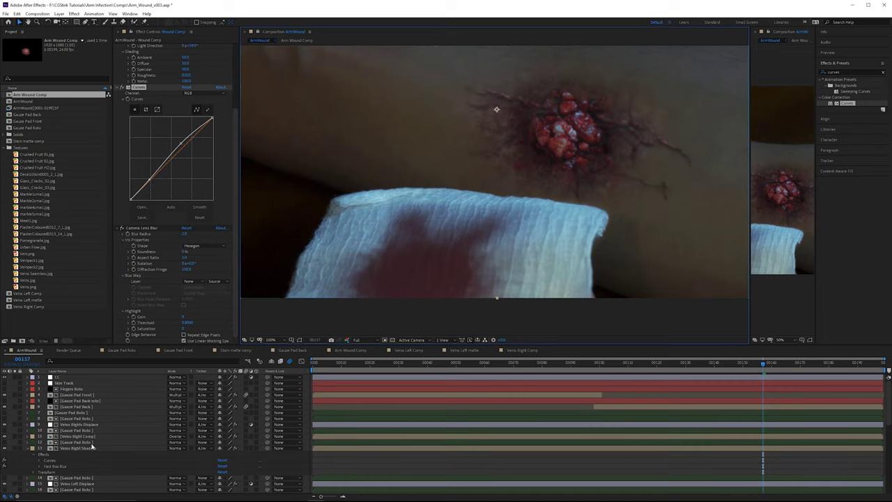
double_click(87, 408)
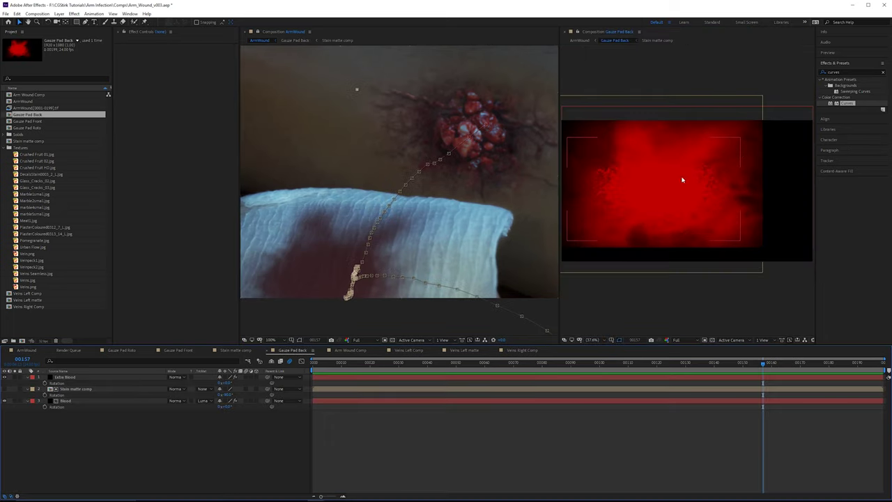
scroll(664, 176, up, 3)
scroll(743, 179, down, 2)
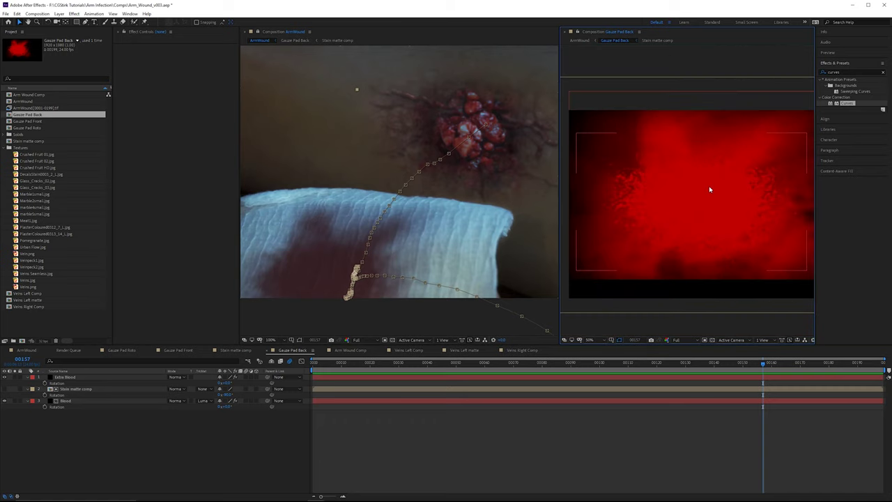
drag(42, 161, 91, 378)
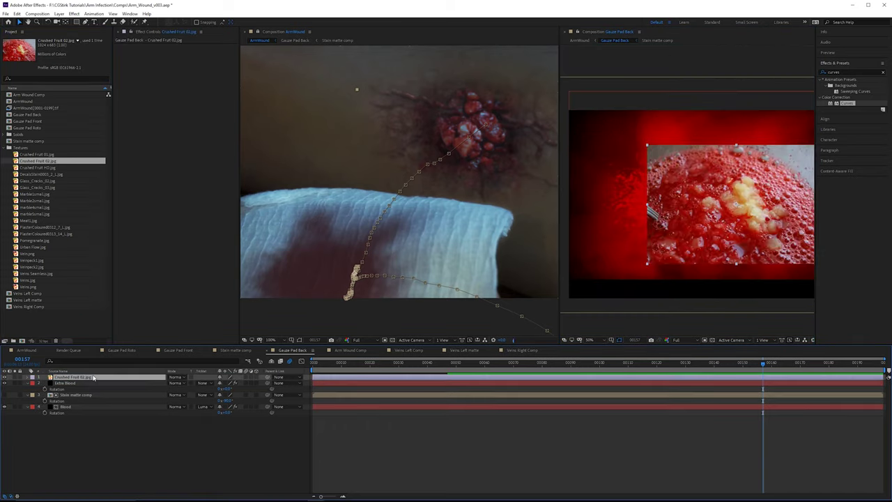
drag(722, 169, 711, 184)
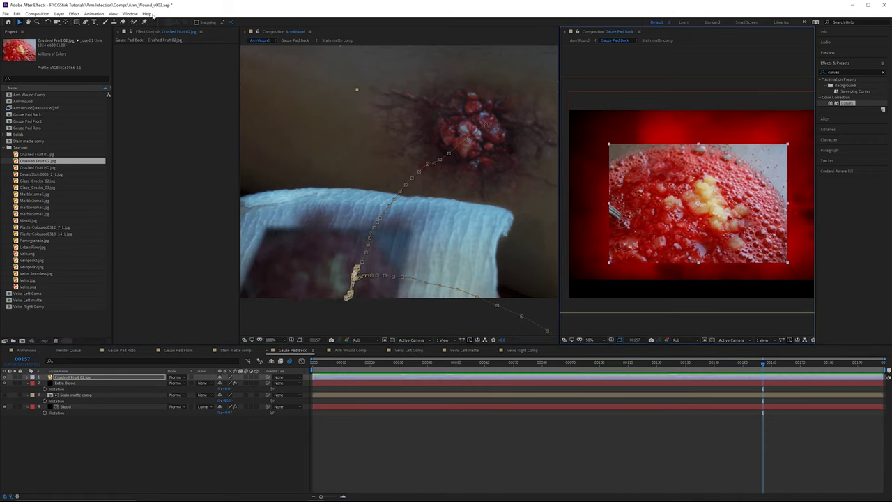
- Create a new black solid named matte above the Crushed Fruit 02.jpg layer
click(60, 13)
mouse_move(84, 21)
click(205, 31)
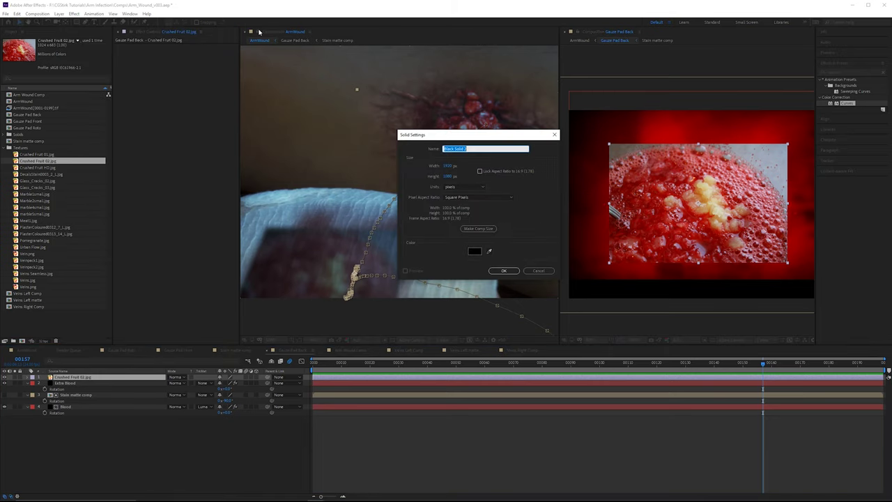
text(matte)
key(Return)
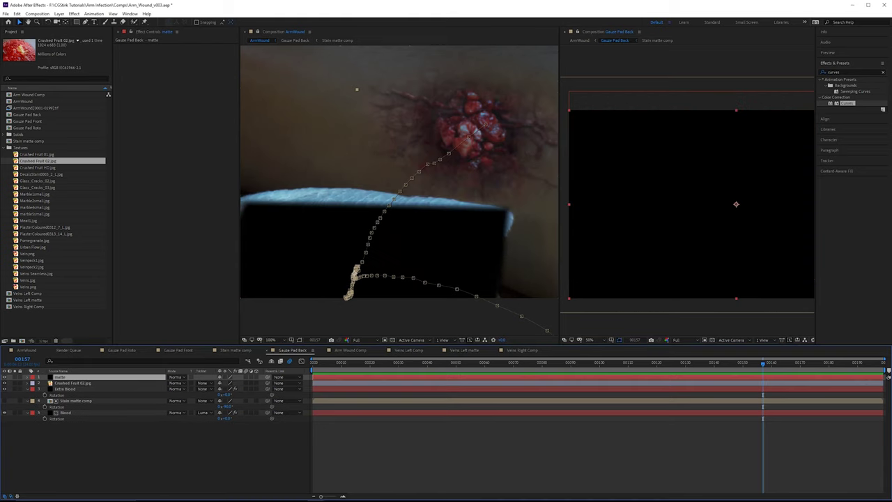
- Apply Fractal Noise to the matte solid and set its Fractal Type to Smeary
click(846, 72)
key(ctrl+a)
text(fractal)
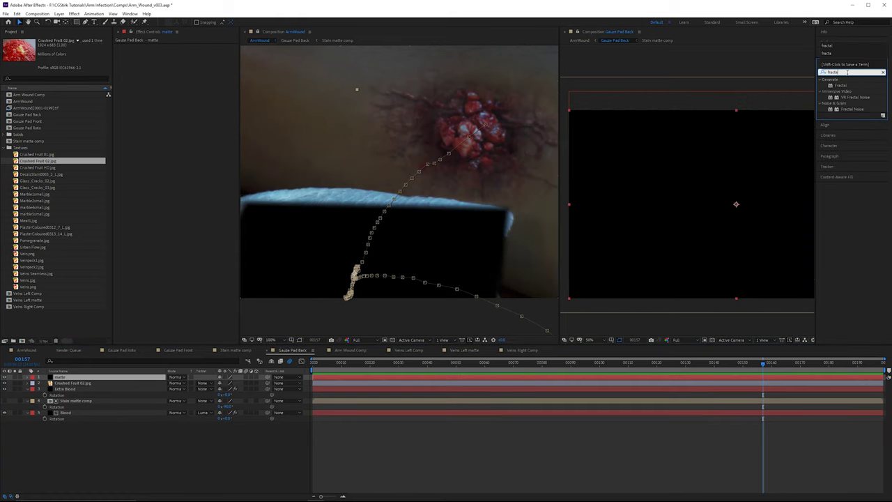
double_click(849, 110)
click(202, 52)
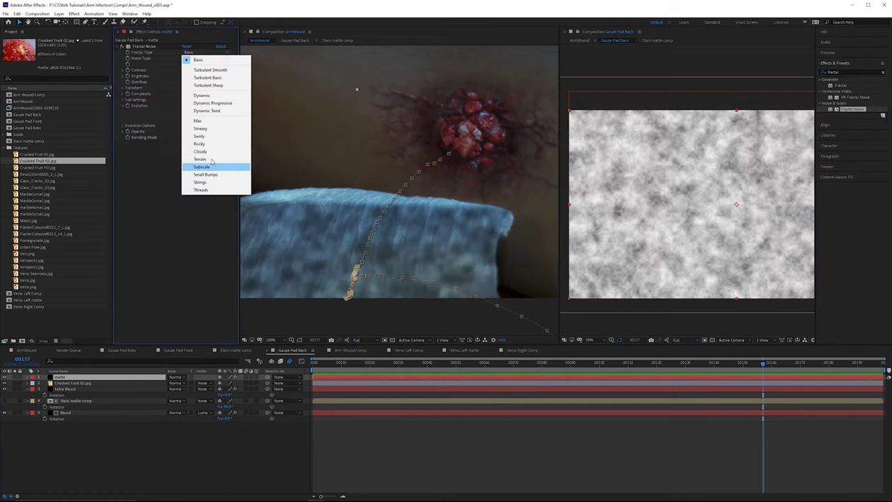
click(209, 129)
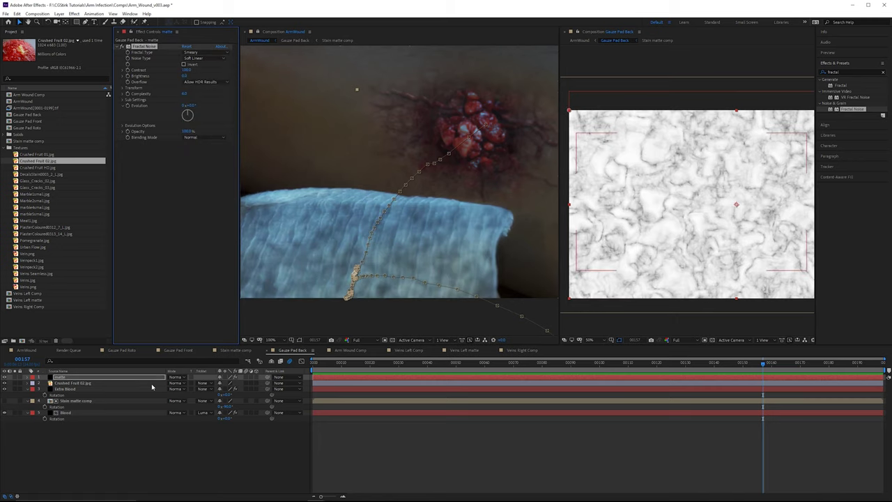
- Set the Crushed Fruit 02.jpg layer's track matte to Luma Inverted using the matte solid, and check the gauze stain in ArmWound
click(151, 383)
click(202, 382)
click(222, 422)
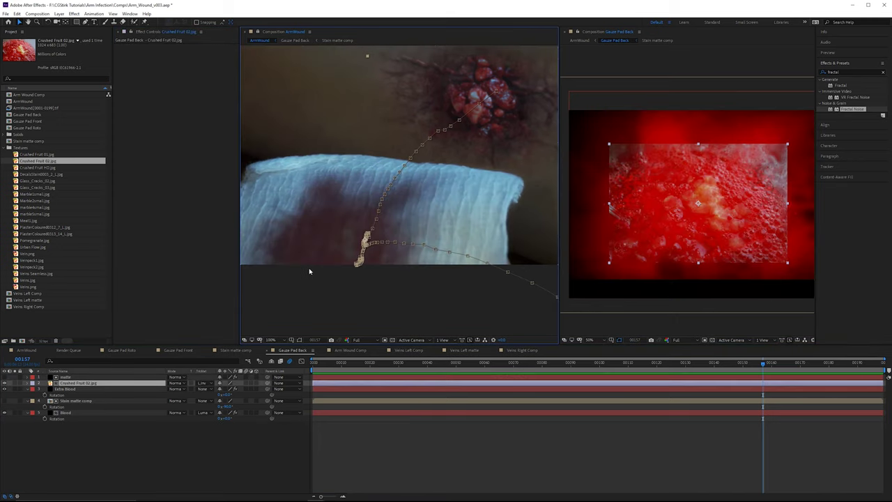
drag(403, 239, 432, 239)
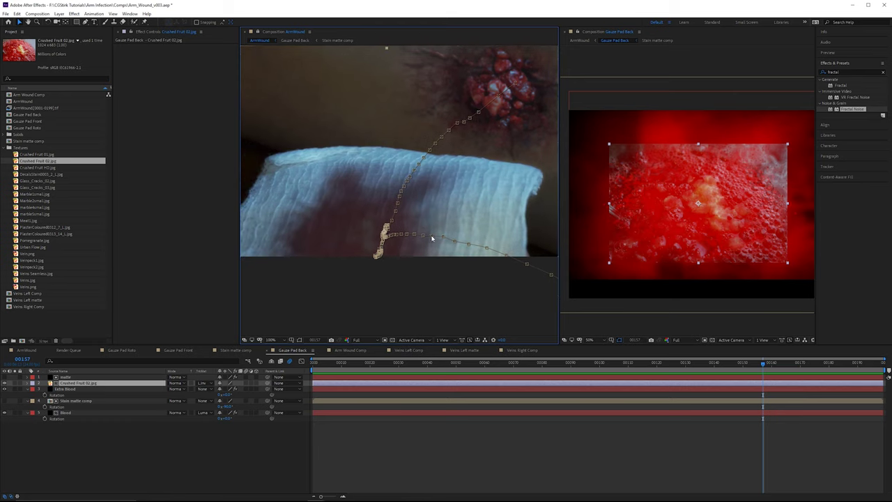
- Draw a closed, rounded mask on the Crushed Fruit 02.jpg layer with the Pen tool, keeping the texture inside the central stain area
key(g)
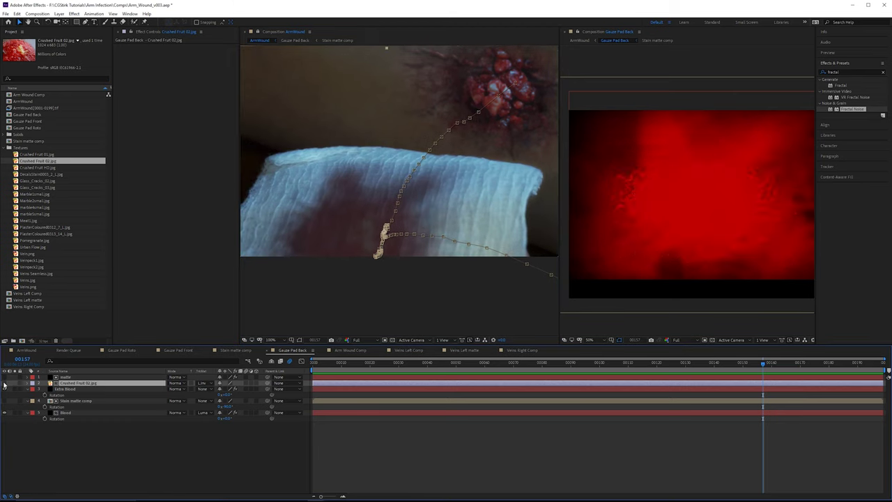
key(s)
click(625, 181)
drag(650, 157, 745, 168)
drag(767, 214, 760, 233)
drag(670, 238, 648, 218)
click(625, 182)
drag(625, 181, 628, 194)
- Increase the feather on the Crushed Fruit 02.jpg mask to soften its edges, and nudge the mask's upper-right vertex
key(f)
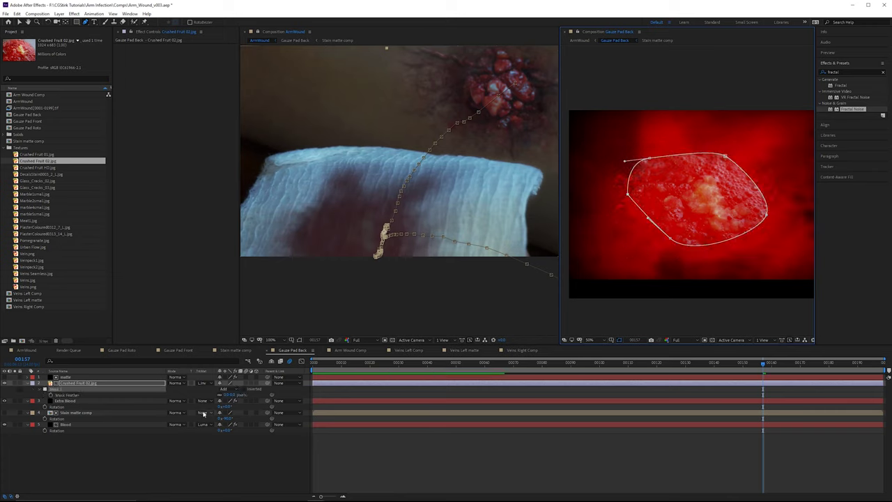
drag(229, 394, 253, 400)
drag(725, 157, 728, 158)
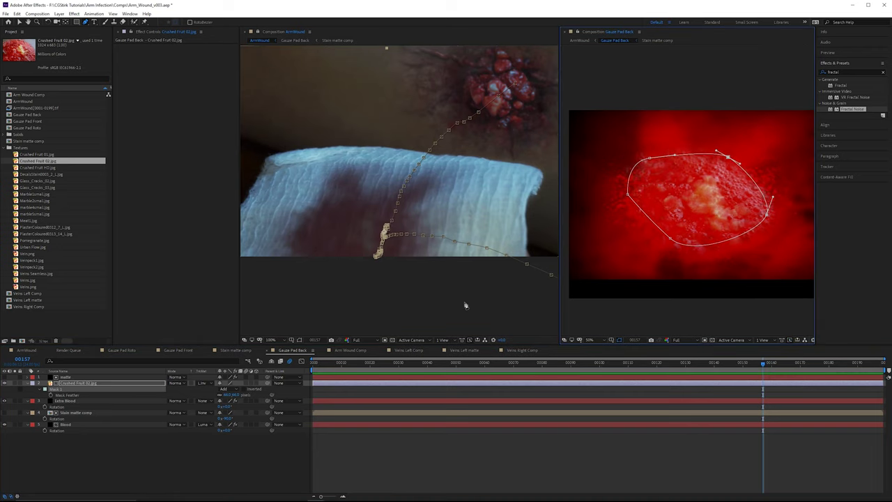
- Try the Multiply and Color Burn blending modes on the Crushed Fruit 02.jpg layer
click(144, 385)
key(shift+equal)
key(shift+equal)
key(shift+equal)
key(shift+equal)
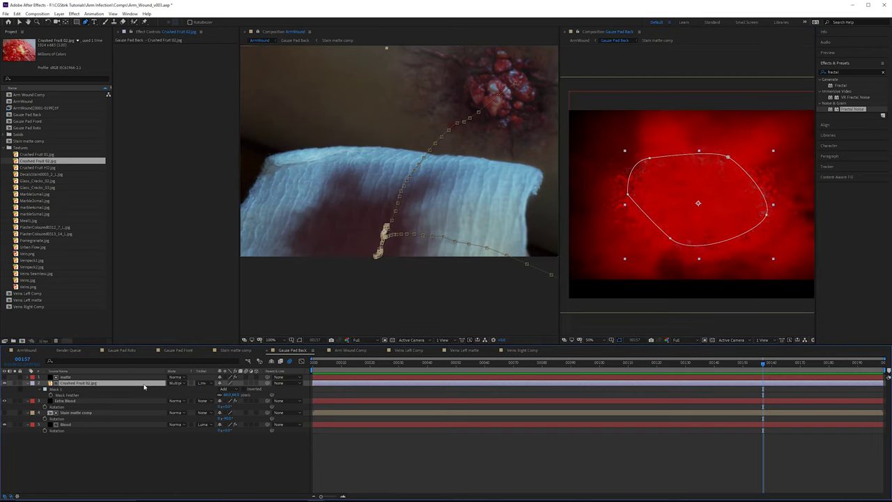
key(shift+equal)
- Compare the gauze stain close up with the Crushed Fruit 02.jpg layer hidden and shown
scroll(683, 202, up, 2)
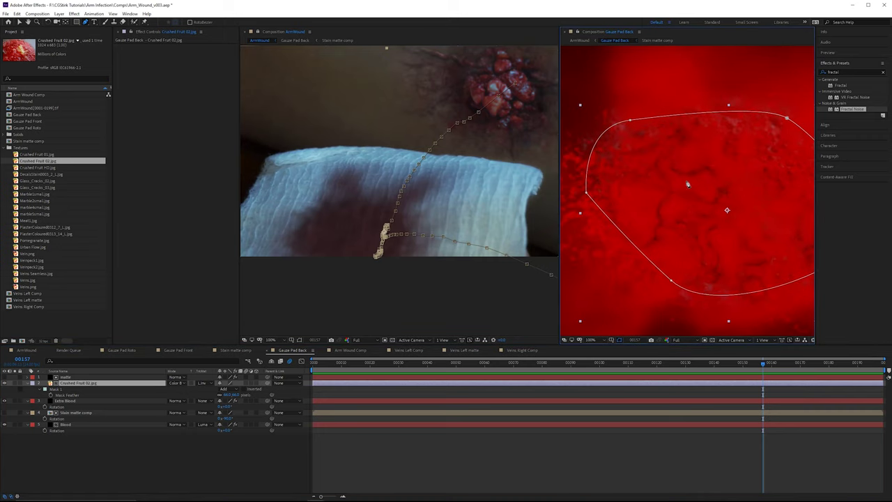
click(3, 383)
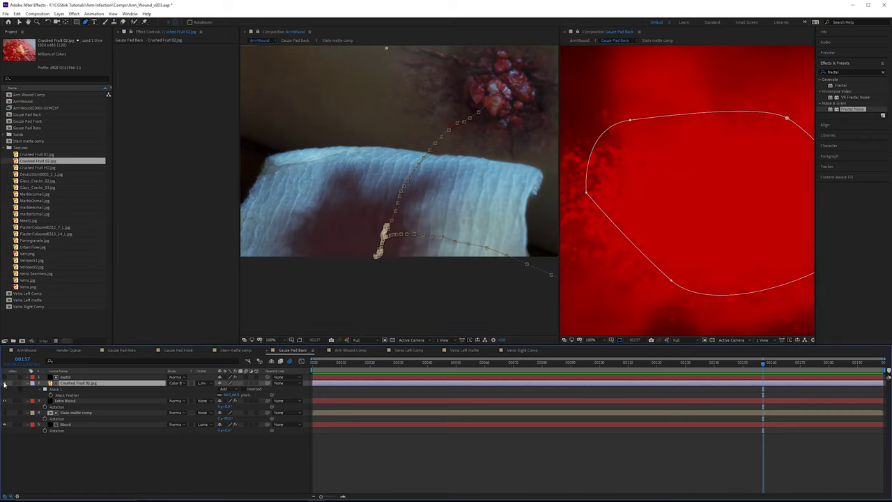
click(4, 382)
scroll(698, 173, up, 2)
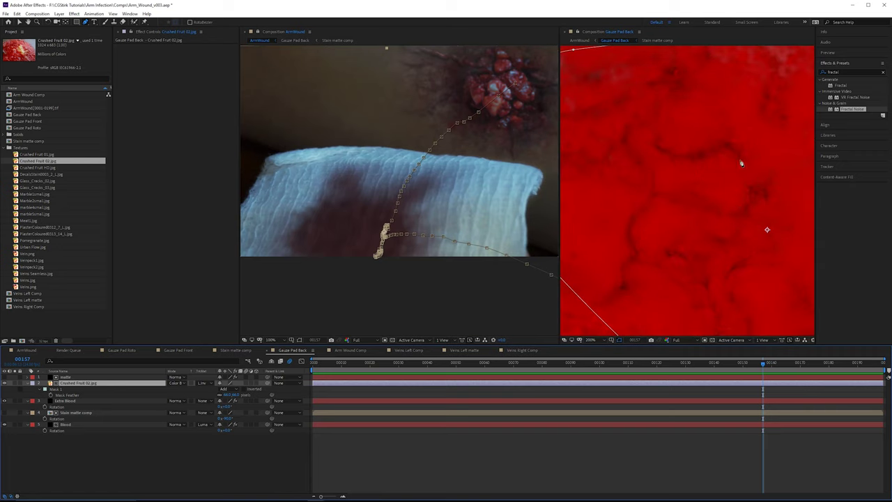
scroll(392, 205, up, 2)
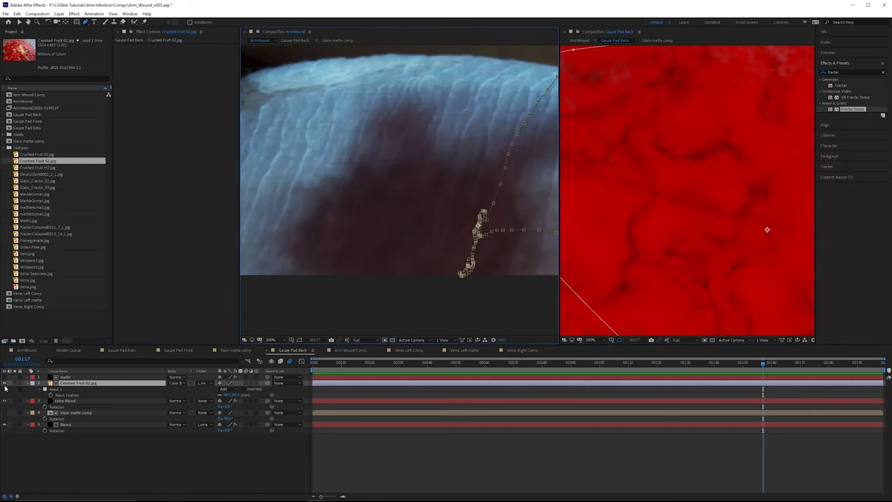
click(5, 388)
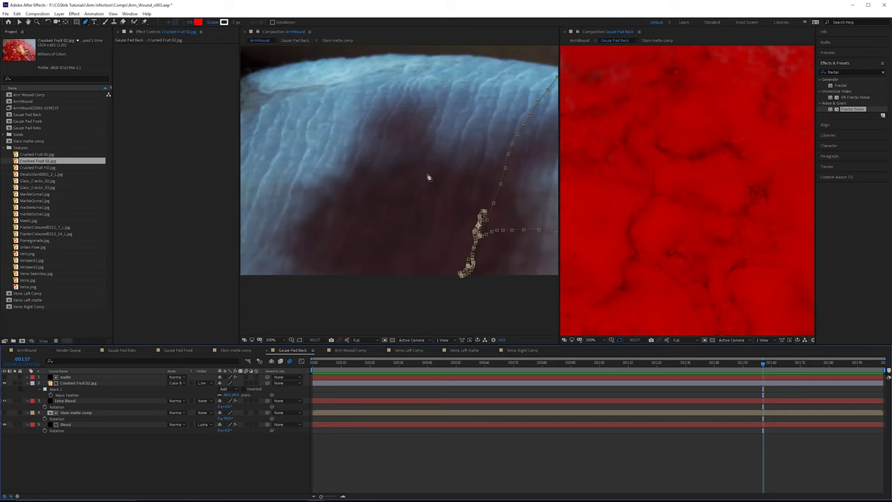
click(4, 383)
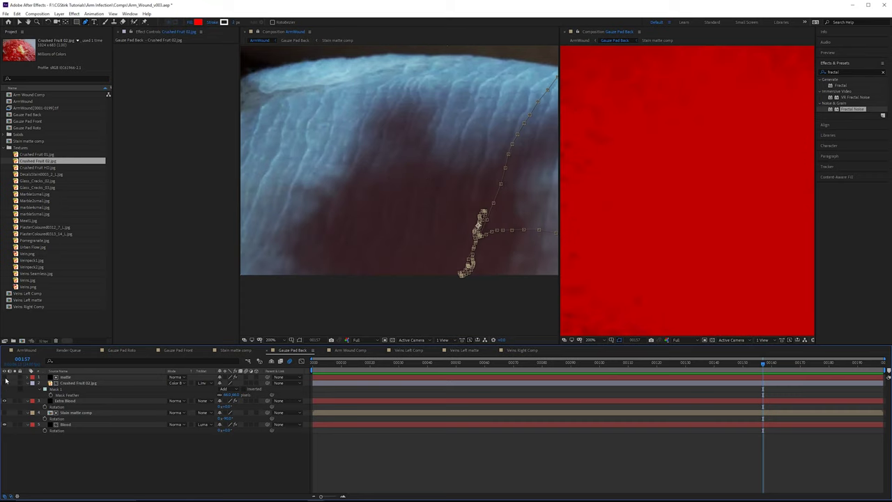
click(5, 383)
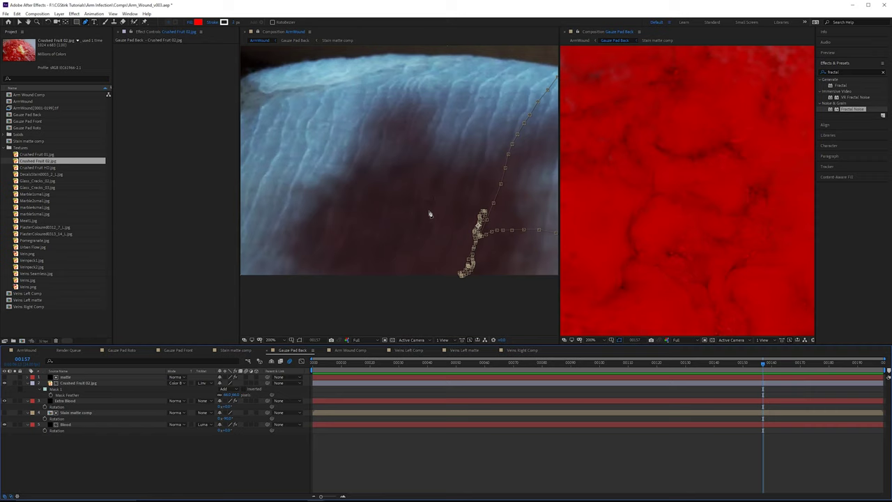
- Set the blending mode of the Crushed Fruit 02.jpg layer to Hard Mix and check the texture in both compositions
key(comma)
scroll(770, 147, down, 2)
drag(798, 163, 713, 161)
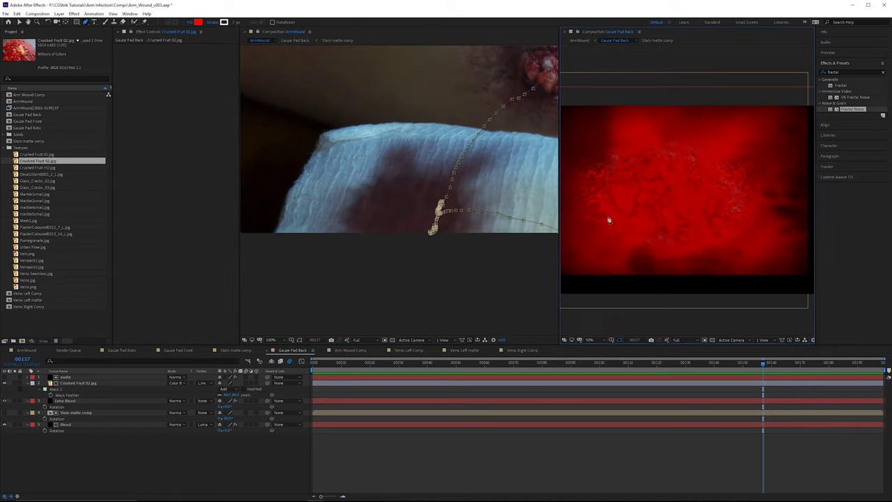
click(178, 384)
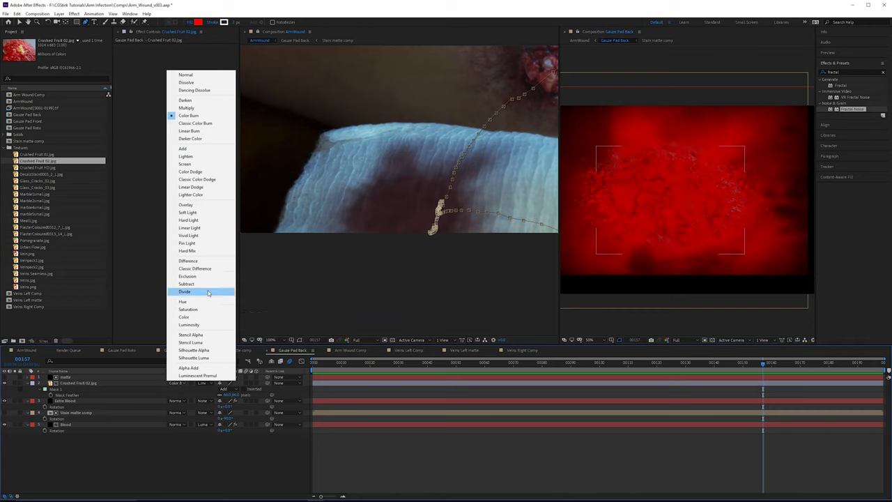
click(203, 250)
scroll(651, 179, up, 1)
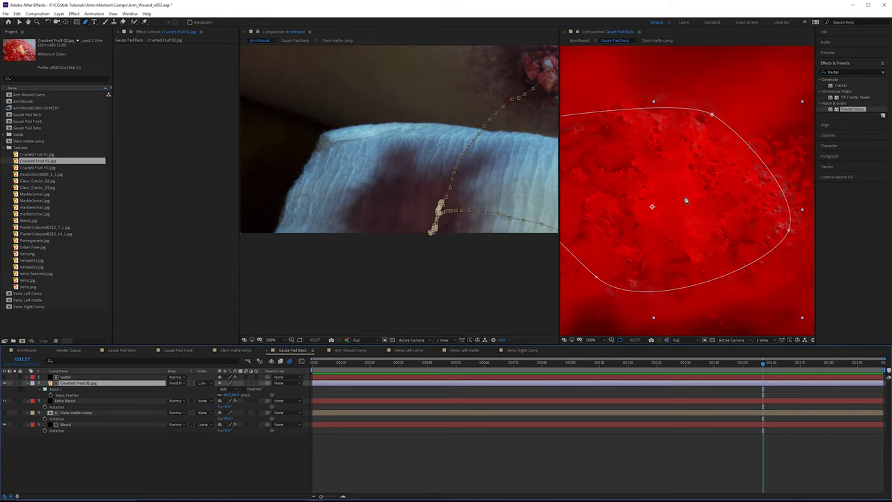
scroll(701, 198, down, 2)
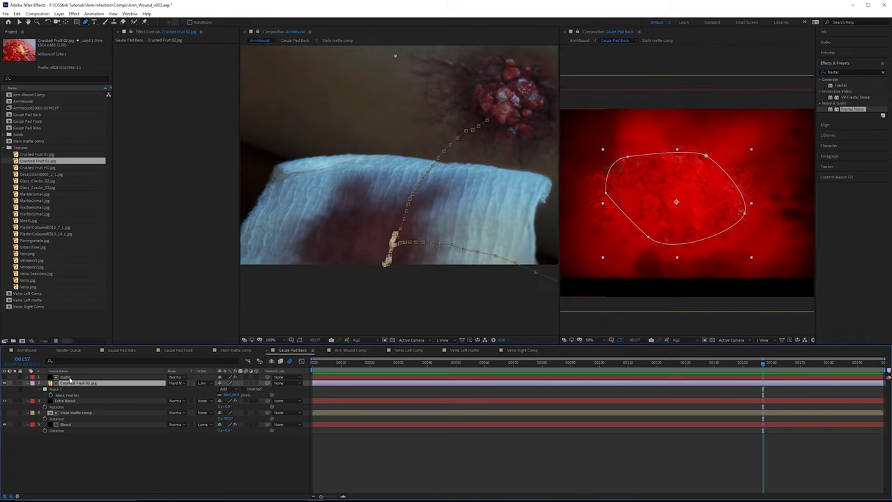
- Duplicate the matte and Crushed Fruit 02.jpg layers together, and set the upper Crushed Fruit 02.jpg copy's blending mode to Normal
key(ctrl+d)
click(129, 475)
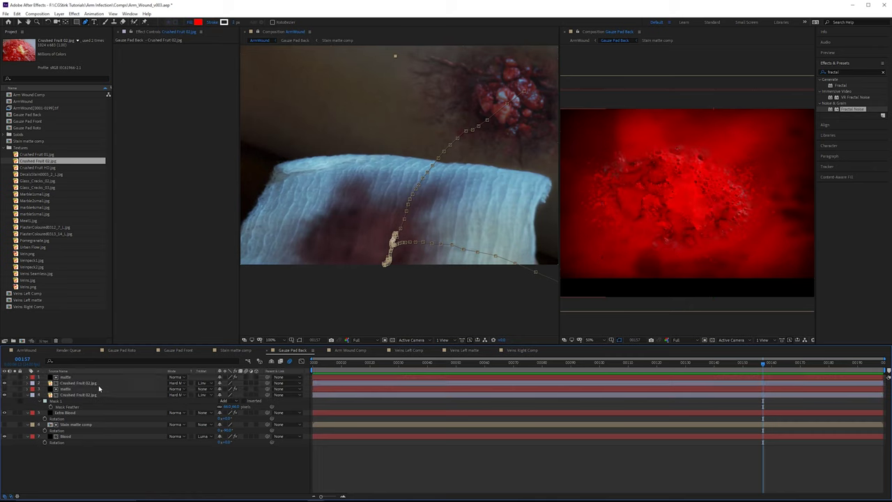
click(110, 384)
click(180, 385)
click(209, 78)
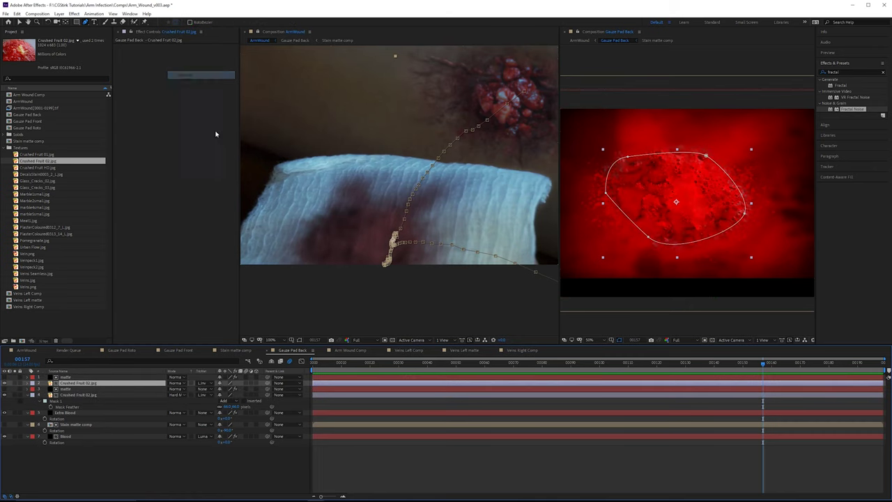
- Reduce and reshape the mask on the upper Crushed Fruit 02.jpg layer into a small curved shape around the bright centre
drag(607, 194, 676, 237)
ctrl+click(664, 221)
ctrl+click(625, 158)
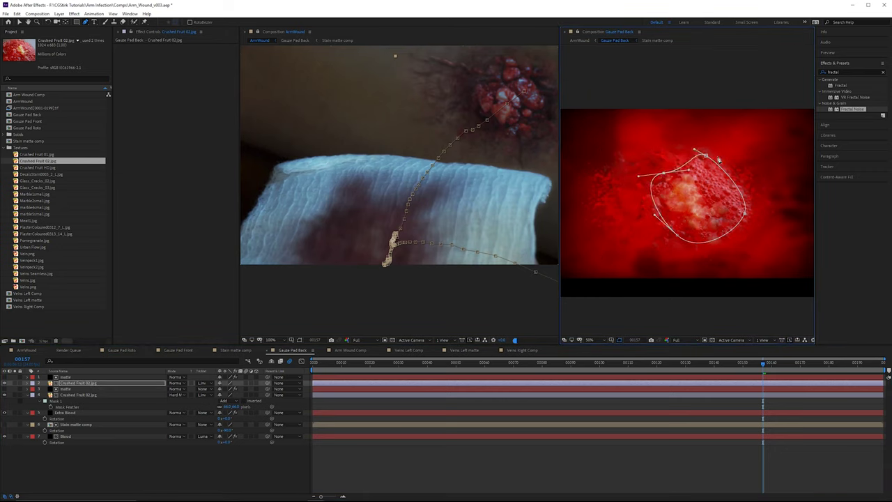
drag(705, 155, 690, 173)
ctrl+click(745, 213)
drag(676, 236, 623, 205)
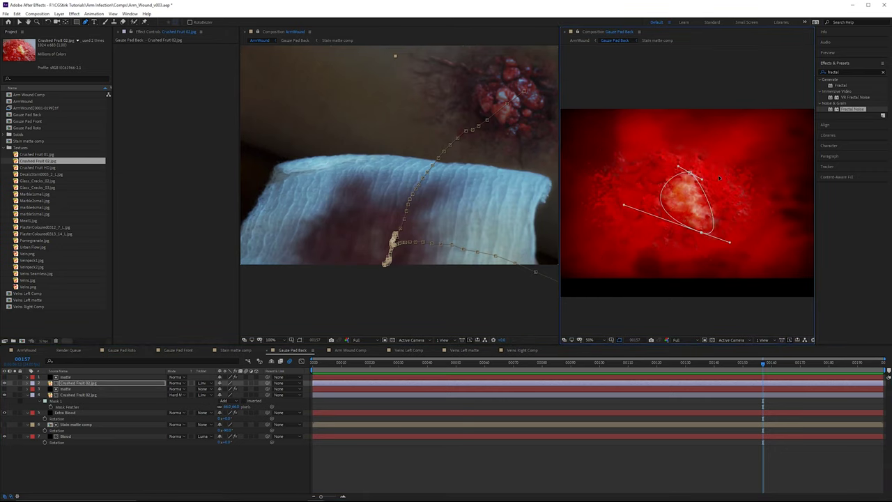
drag(701, 180, 738, 178)
drag(689, 173, 681, 158)
- Lower the opacity of the Hard Mix Crushed Fruit 02.jpg layer
click(95, 394)
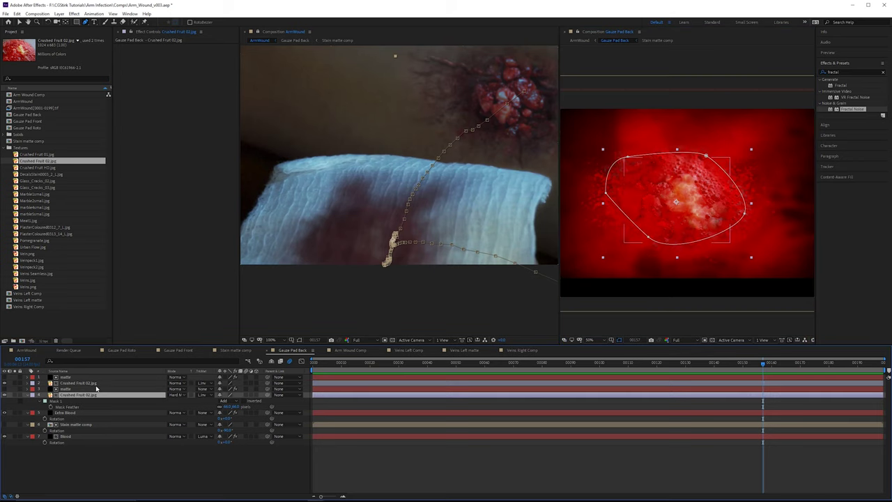
key(t)
mouse_move(220, 400)
mouse_down()
mouse_move(197, 401)
mouse_move(205, 400)
mouse_up()
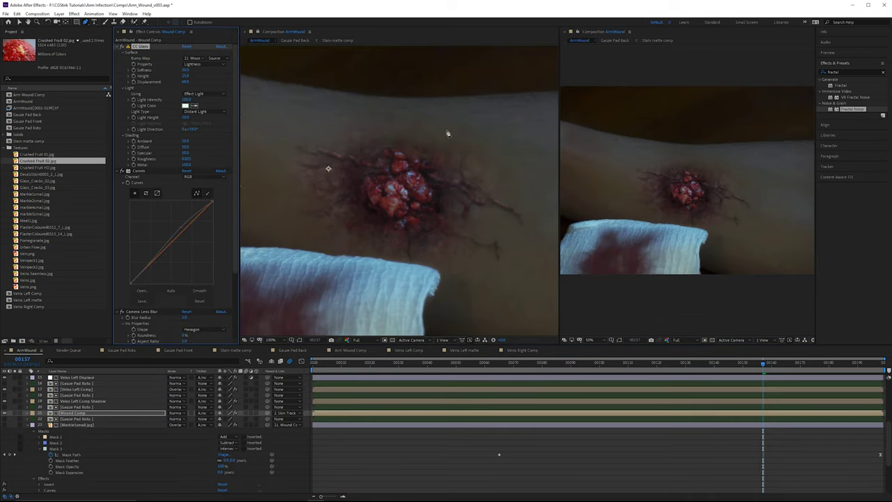
- Try lower and higher CC Glass Displacement values on the Wound Comp layer in ArmWound, then undo the change
key(v)
drag(390, 138, 396, 130)
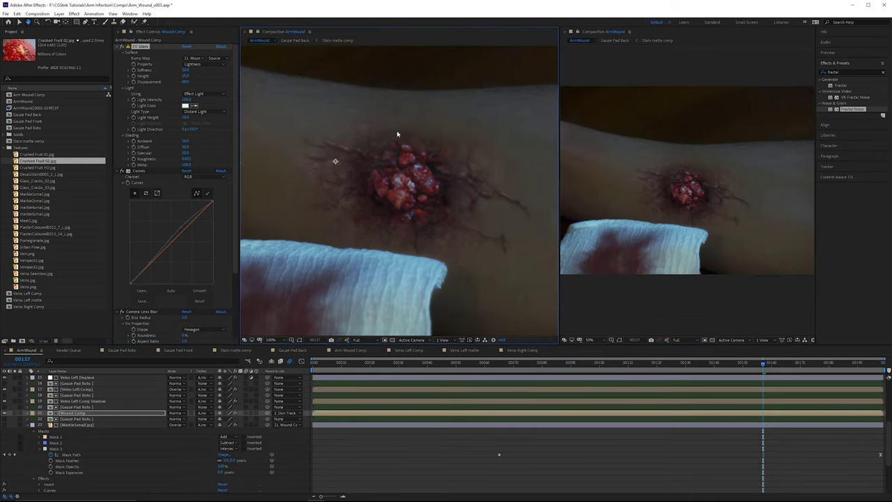
click(76, 415)
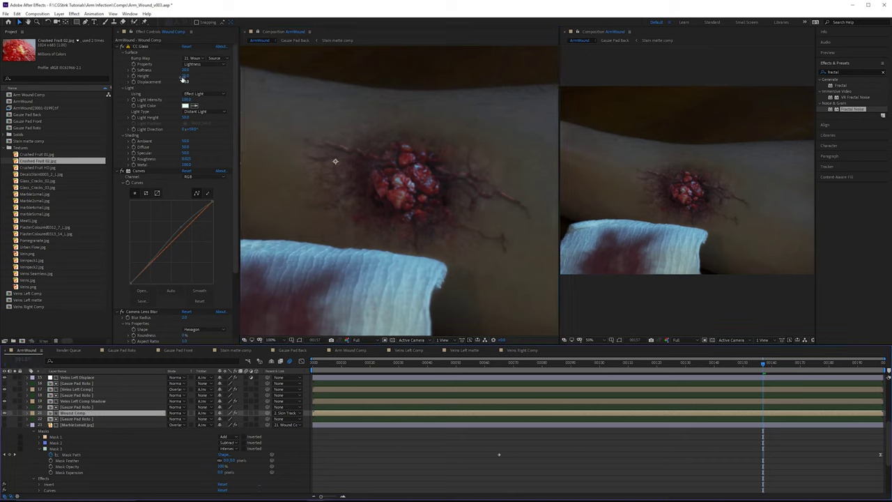
drag(185, 83, 164, 82)
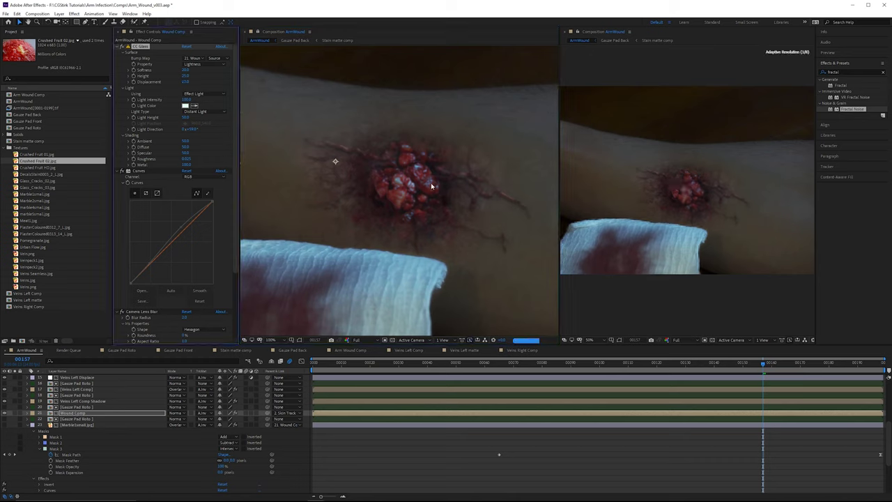
key(.)
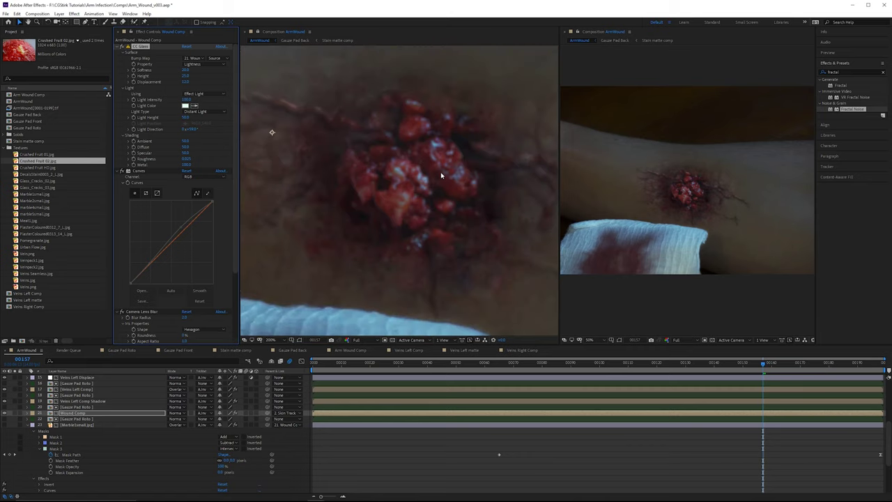
drag(187, 83, 197, 86)
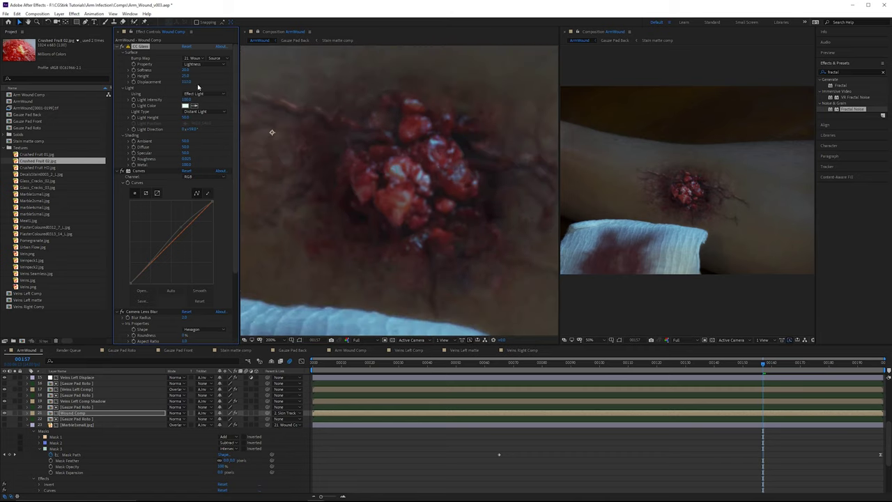
key(ctrl+z)
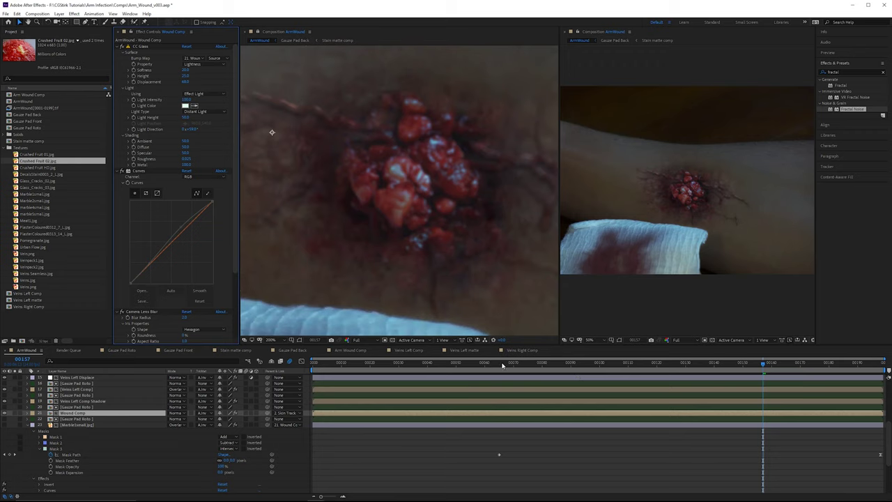
- Animate Wound Comp's CC Glass Displacement with a starting keyframe at frame 90 and a higher value at frame 110
drag(502, 364, 571, 364)
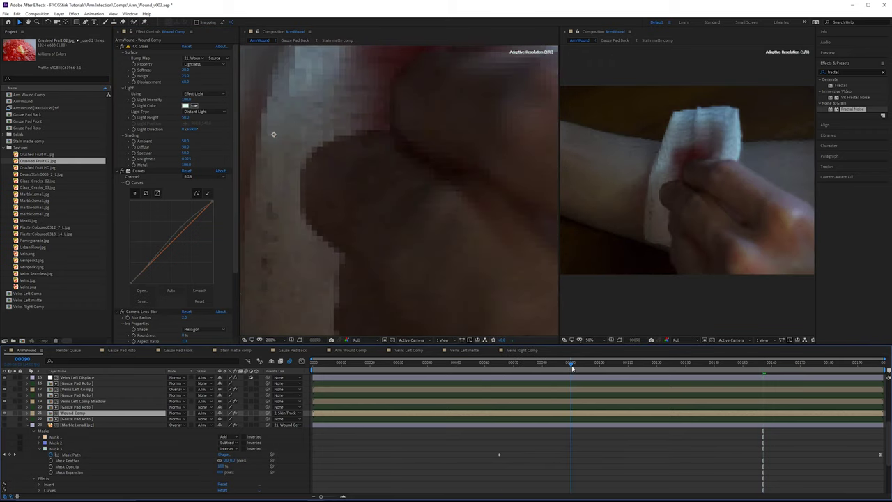
click(630, 364)
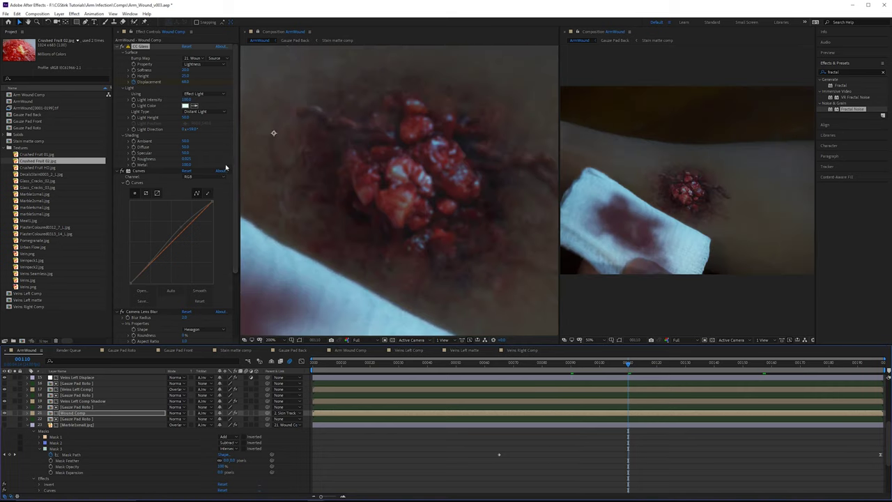
click(187, 82)
text(1)
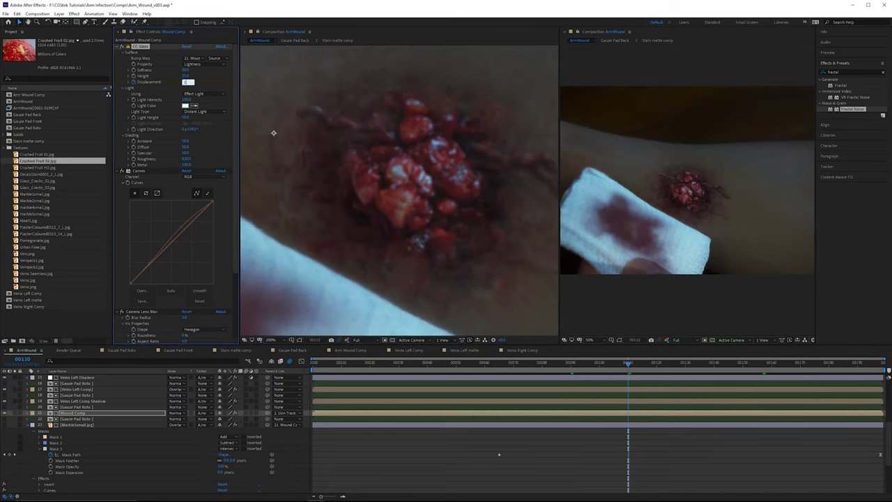
text(00)
key(Return)
click(186, 82)
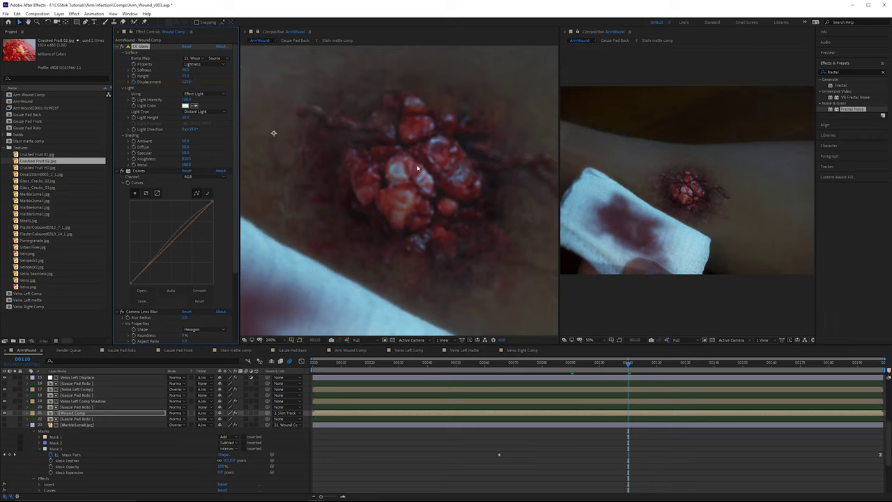
- Add a Displacement keyframe of 70 at frame 130 and paste copied keyframes from frame 150 onward to repeat the pulsing
key(u)
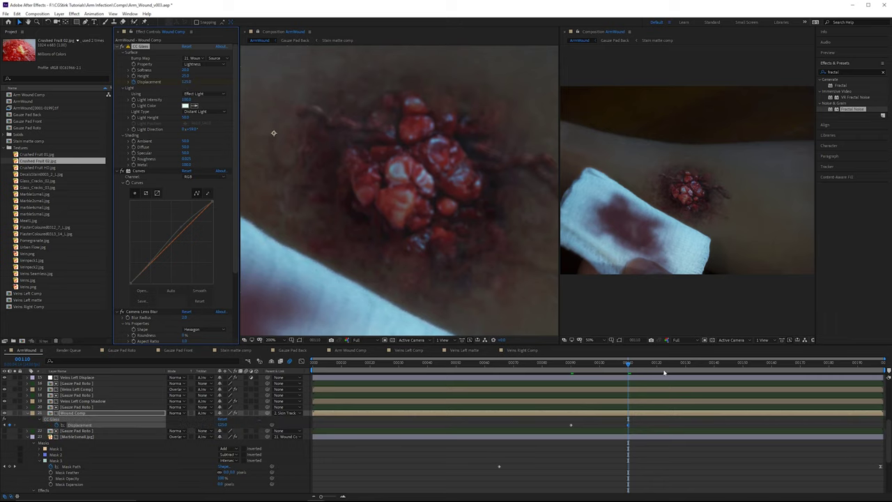
click(685, 363)
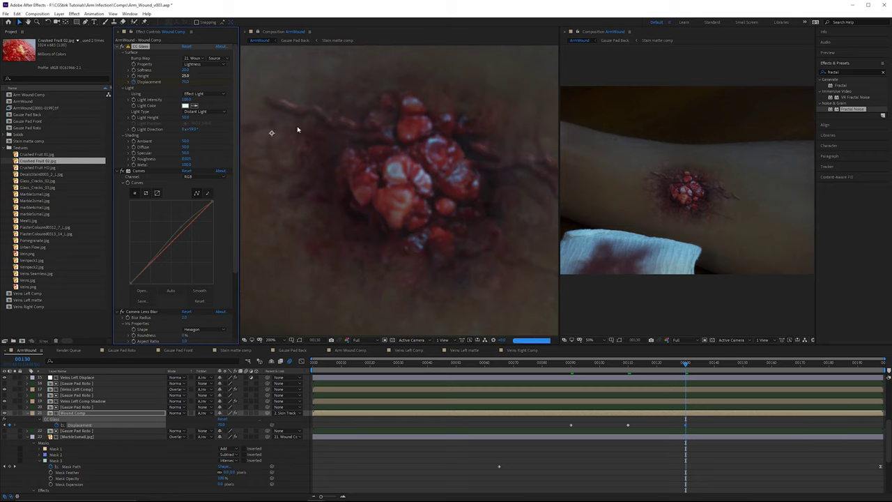
click(745, 364)
key(ctrl+v)
drag(842, 364, 844, 365)
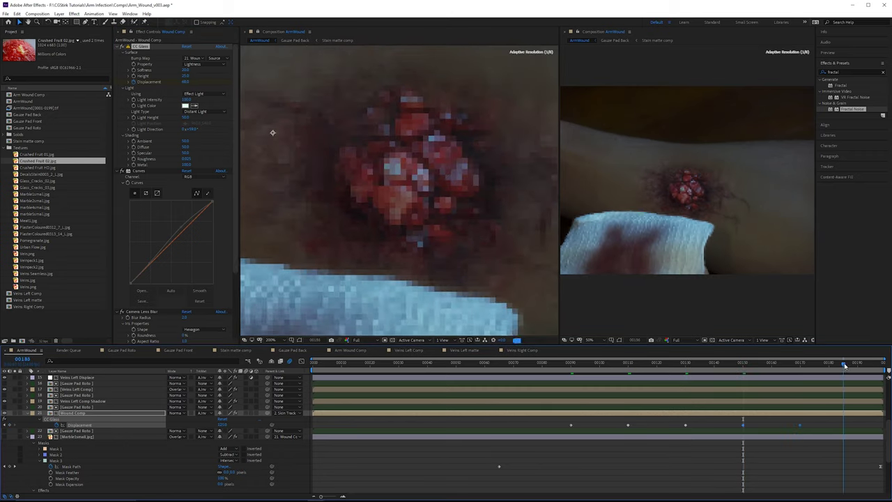
click(627, 364)
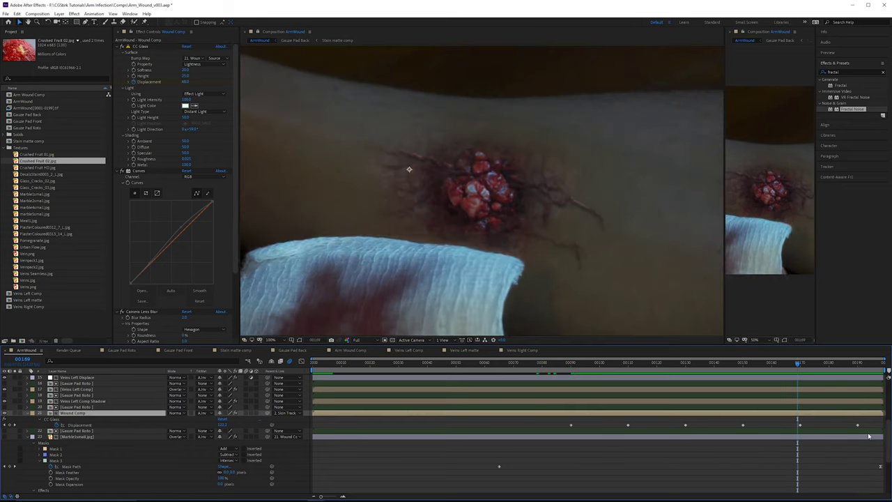
- Ease all the CC Glass Displacement keyframes, then preview the wound's movement from frame 90 and inspect it close up
drag(880, 423, 561, 435)
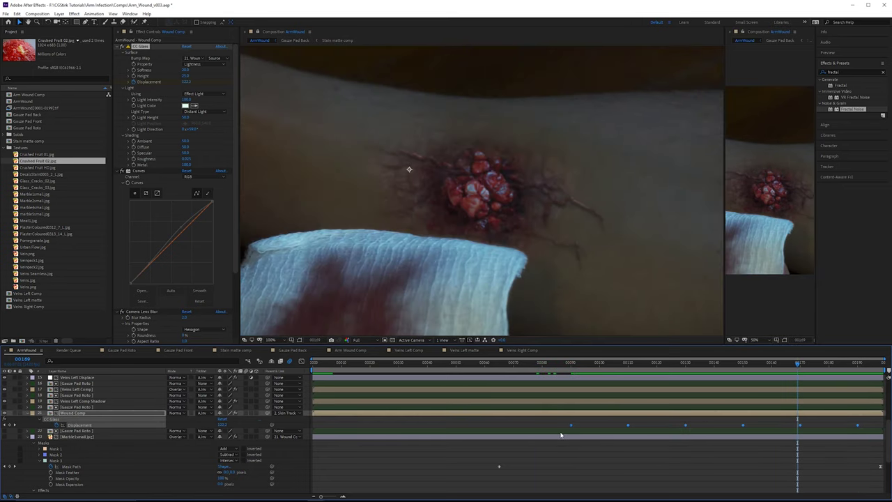
drag(699, 364, 570, 364)
key(space)
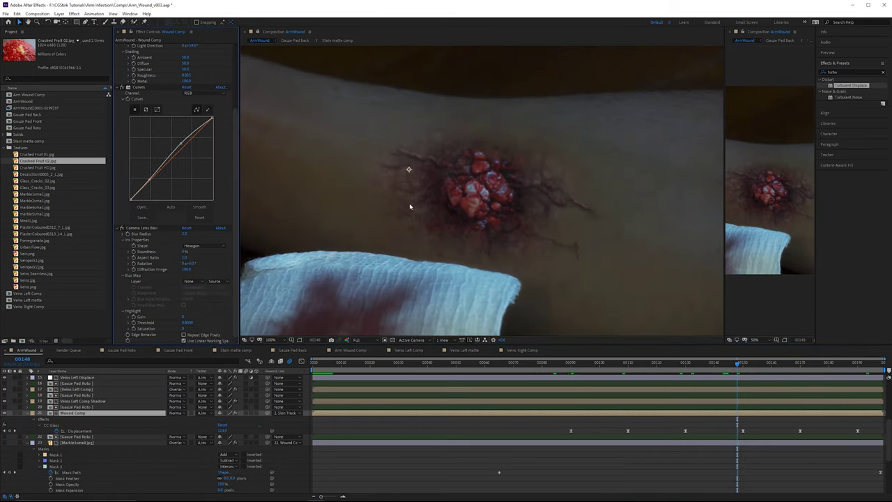
scroll(498, 174, up, 1)
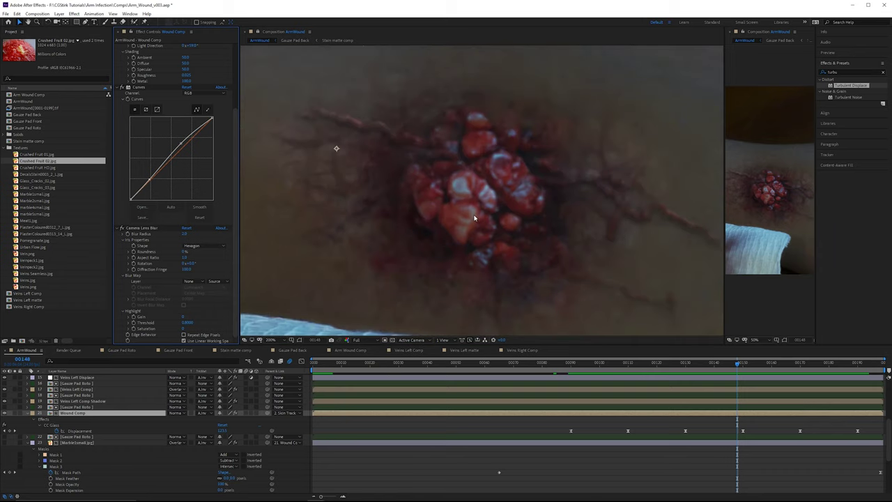
scroll(473, 217, down, 1)
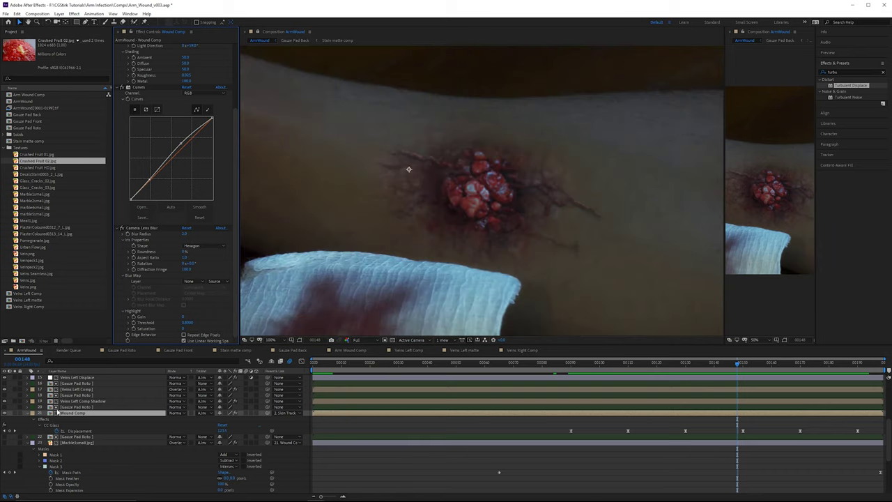
- Open the Arm Wound Comp precomposition and apply Turbulent Displace to the Crushed Fruit HD.jpg layer
double_click(85, 413)
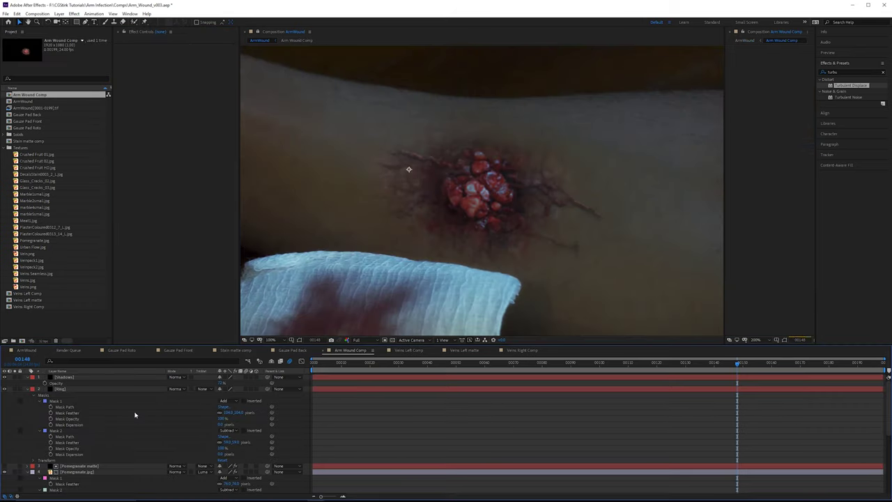
scroll(613, 192, down, 1)
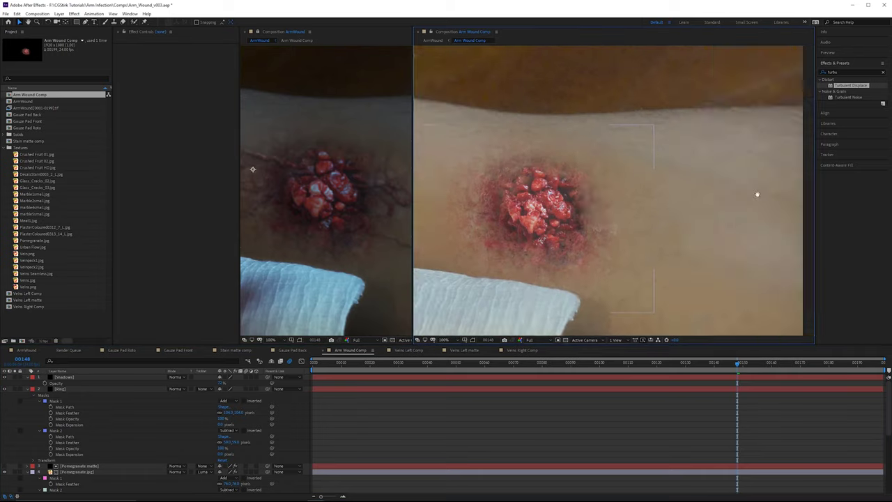
drag(599, 195, 558, 184)
scroll(612, 186, up, 1)
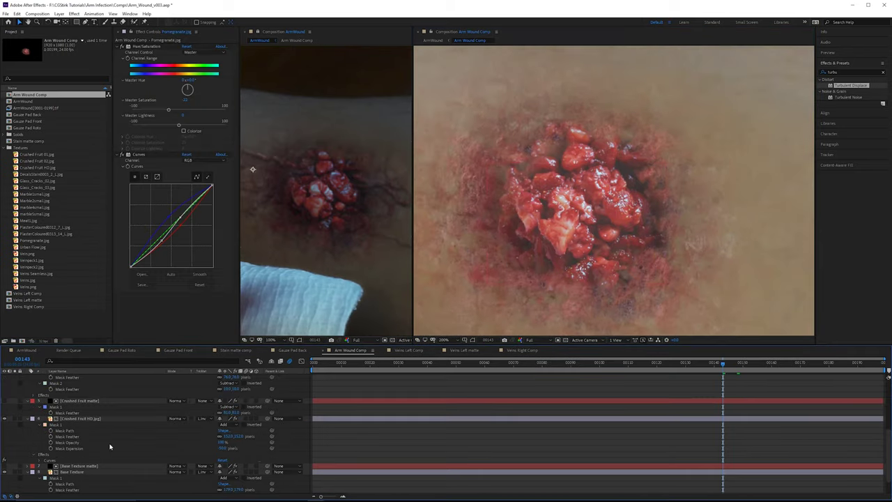
click(104, 418)
drag(849, 87, 165, 199)
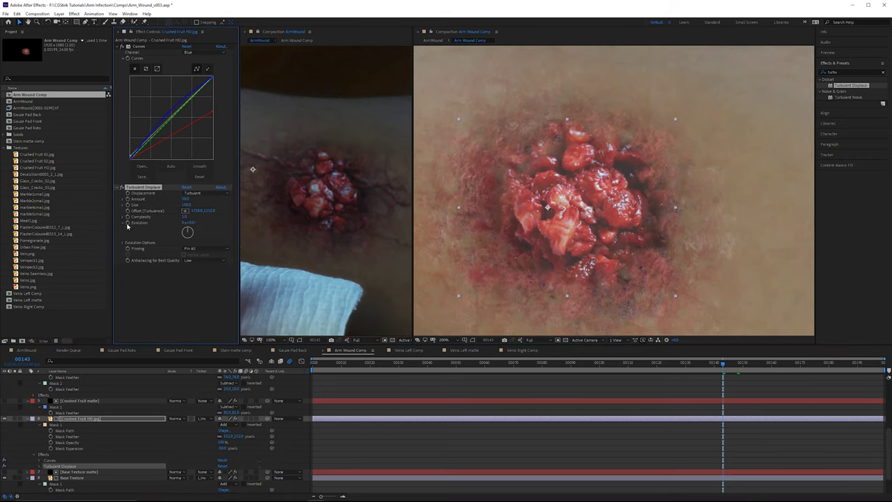
- Drive the Turbulent Displace Evolution with the expression time * 100 and set its Size to 50
alt+click(127, 224)
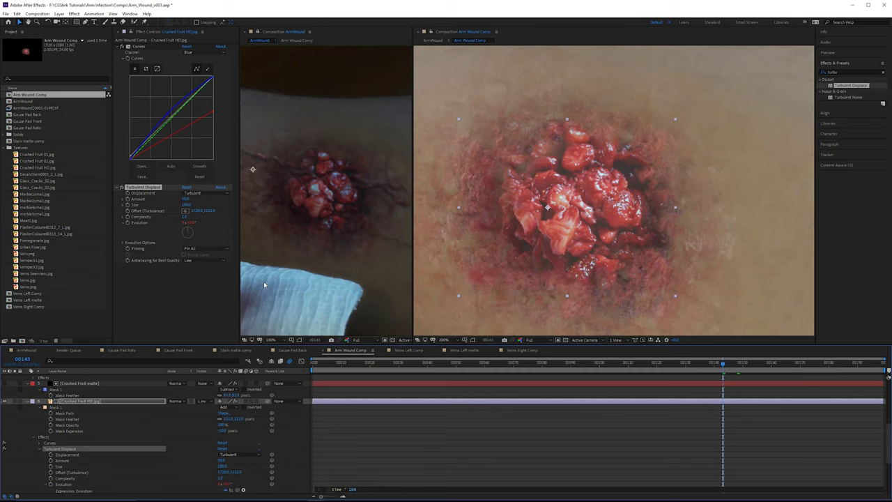
click(194, 256)
click(193, 288)
click(186, 204)
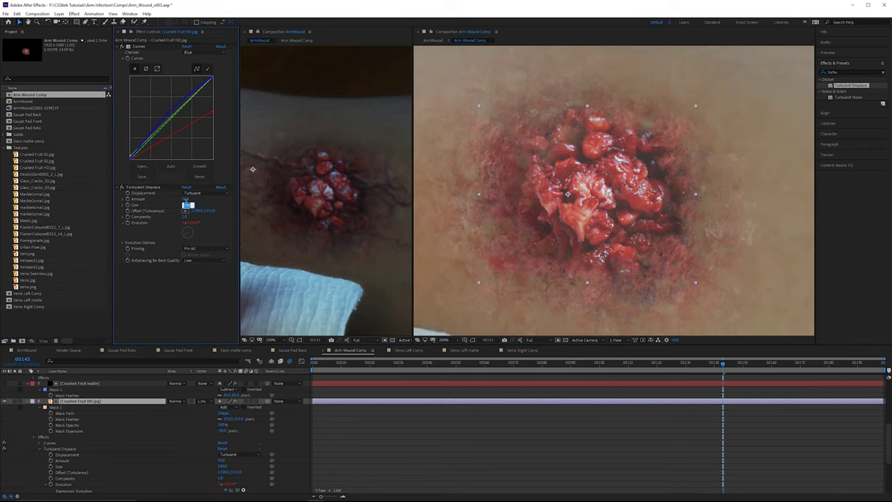
text(50)
key(Return)
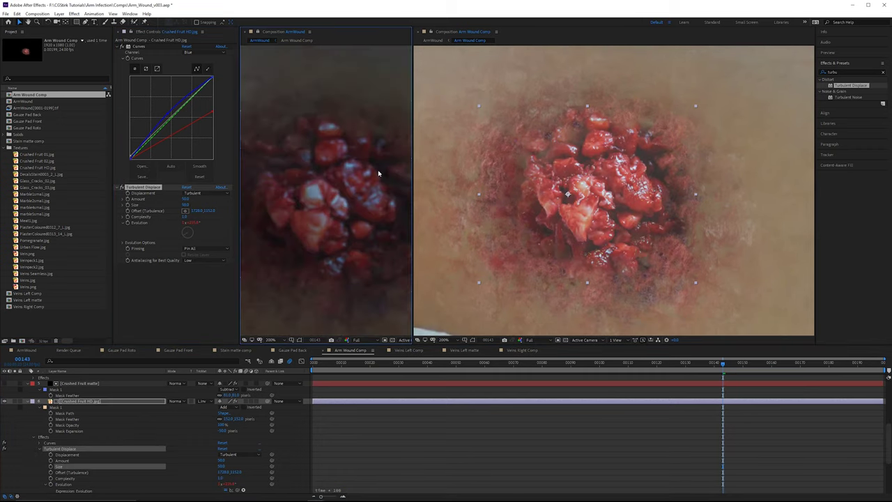
- Enlarge the ArmWound view and check the animated wound distortion at several frames in both compositions
drag(412, 147, 498, 147)
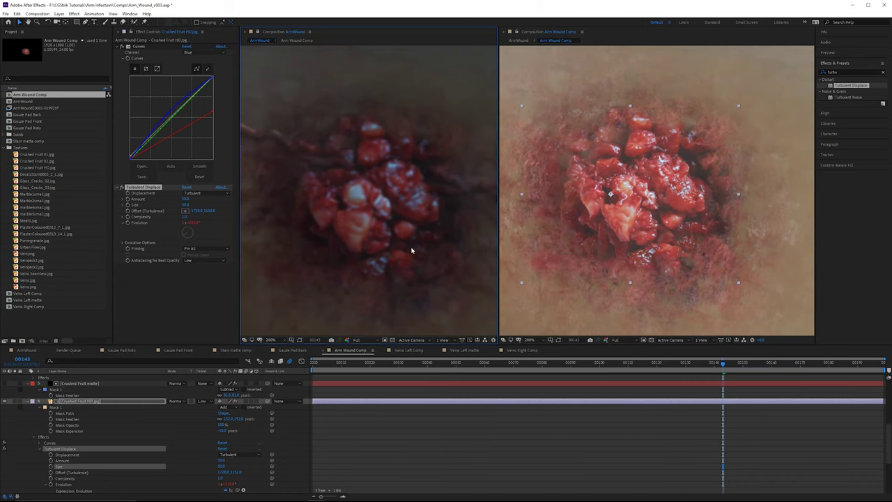
drag(665, 205, 682, 204)
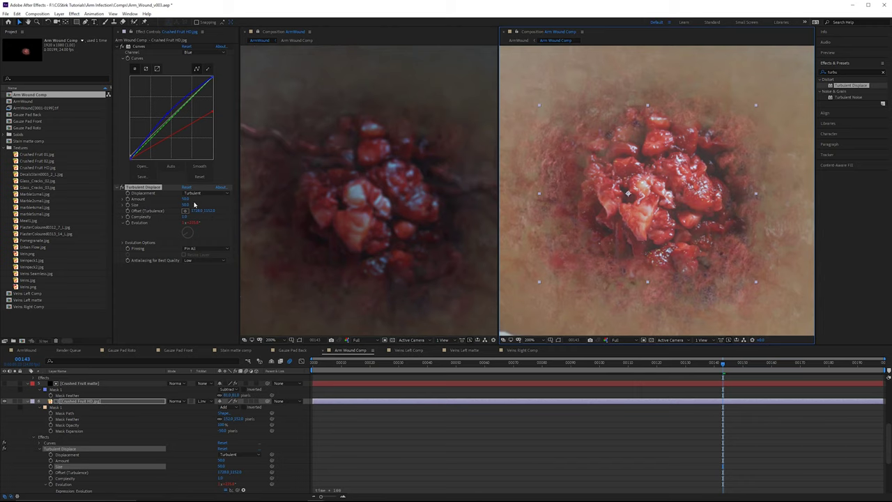
click(746, 362)
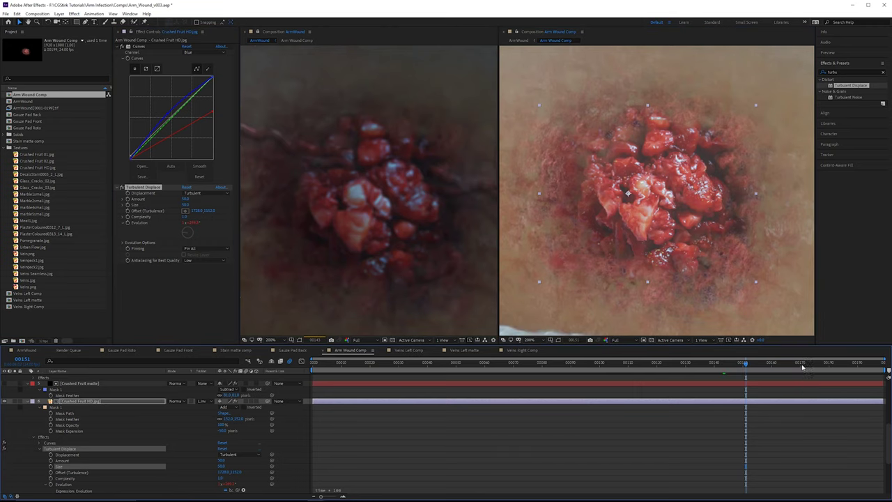
click(804, 363)
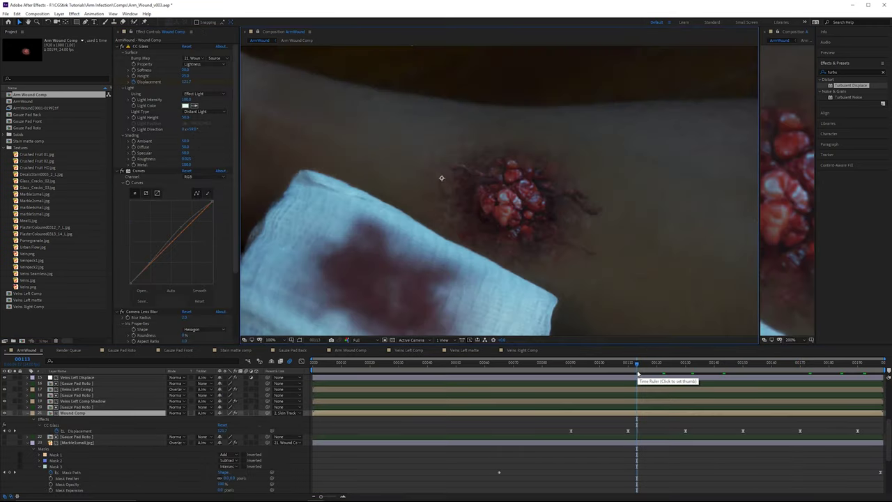
click(630, 366)
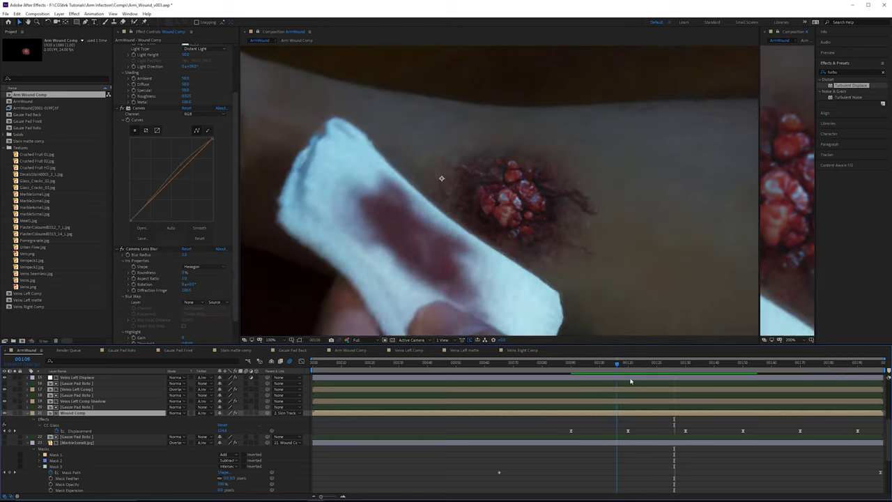
drag(661, 385, 809, 399)
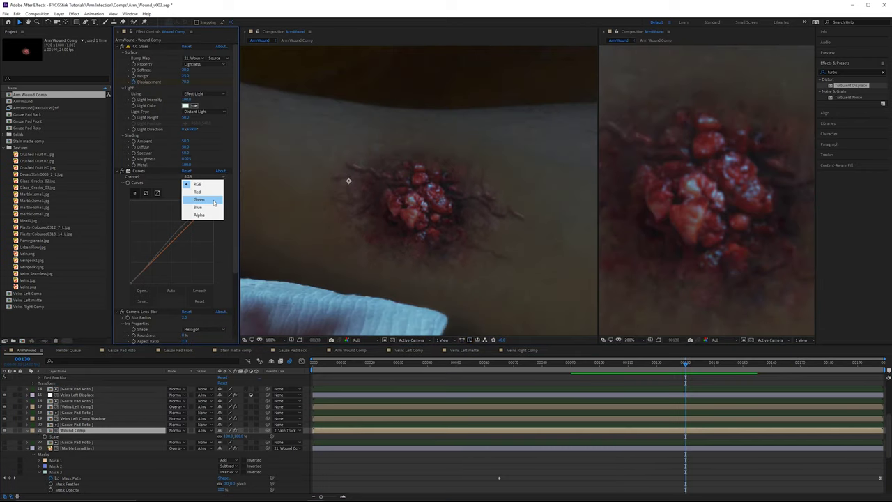
- Raise the midtones of the Green channel slightly in the Wound Comp layer's Curves effect
click(198, 200)
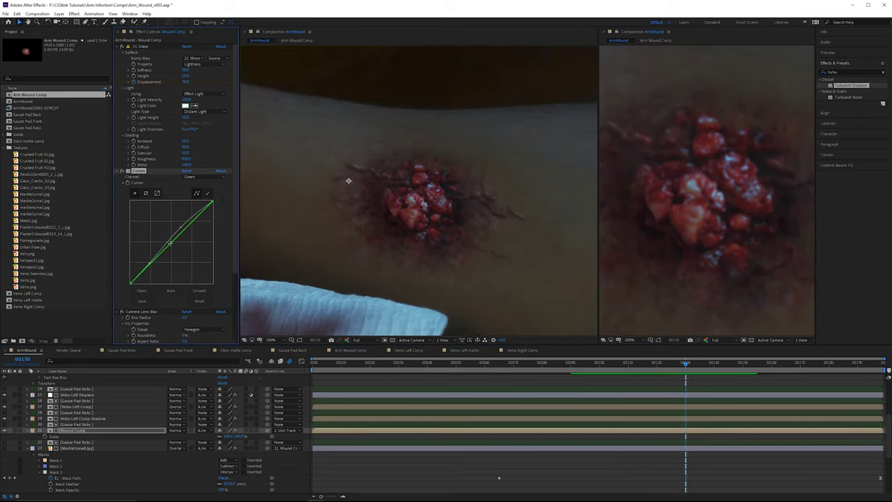
drag(174, 247, 172, 240)
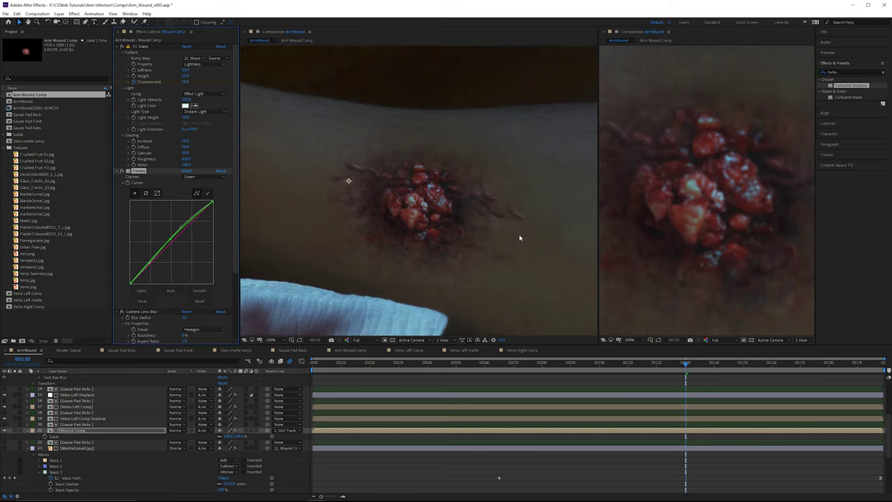
- Examine the wound's color and edge blending against the surrounding skin at different magnifications in the ArmWound view
scroll(524, 232, up, 1)
scroll(527, 216, down, 1)
drag(517, 215, 493, 217)
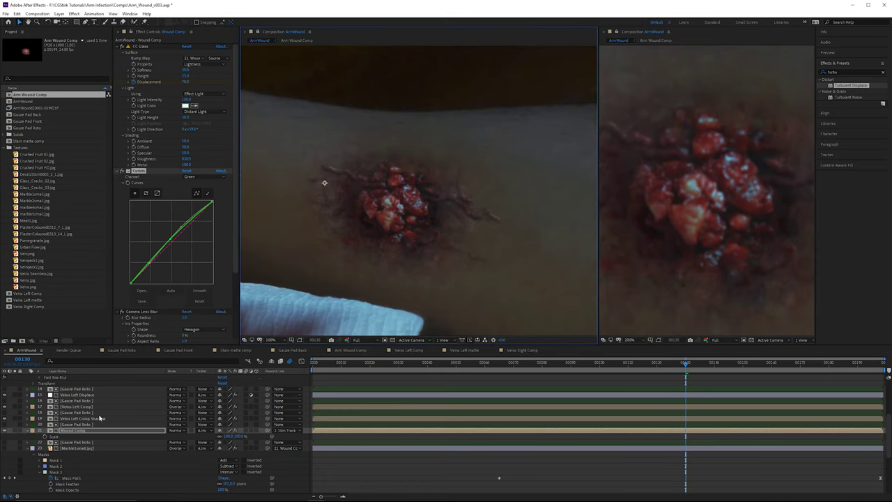
scroll(474, 244, down, 1)
scroll(474, 245, up, 1)
drag(430, 220, 498, 240)
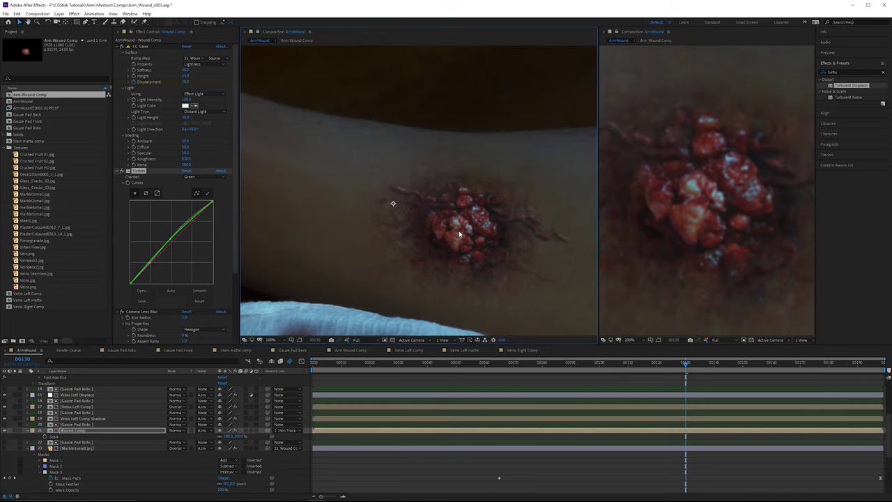
scroll(462, 234, down, 1)
scroll(470, 202, up, 1)
drag(484, 184, 411, 146)
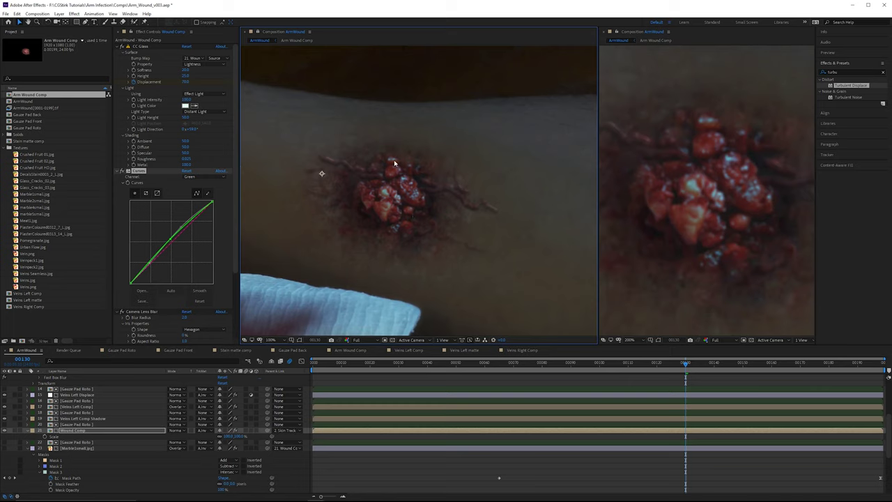
scroll(381, 143, down, 1)
scroll(372, 145, up, 1)
scroll(505, 199, down, 1)
scroll(508, 198, up, 1)
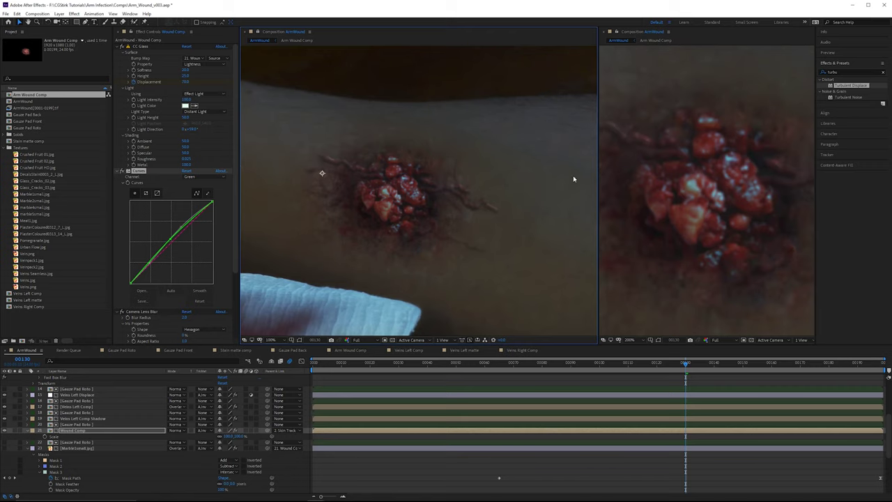
- Close the second ArmWound composition view and inspect the wound and its veins at 200% in the remaining one
click(608, 32)
scroll(568, 162, down, 2)
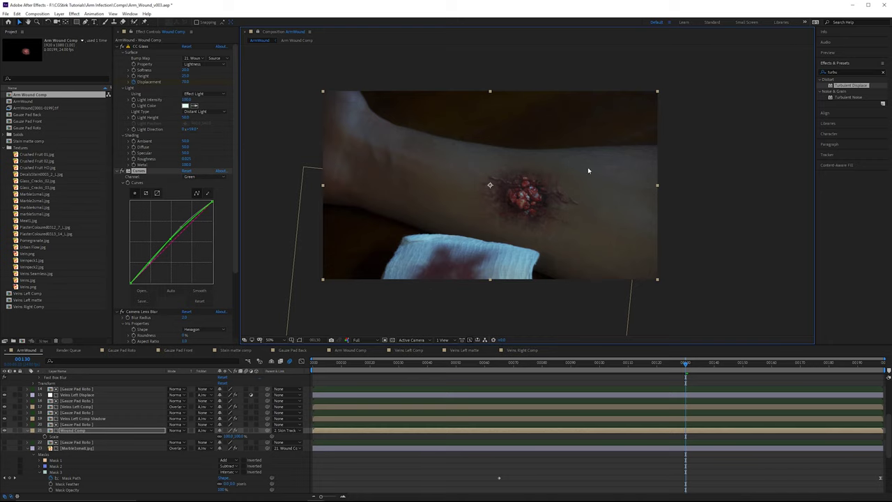
scroll(588, 170, up, 4)
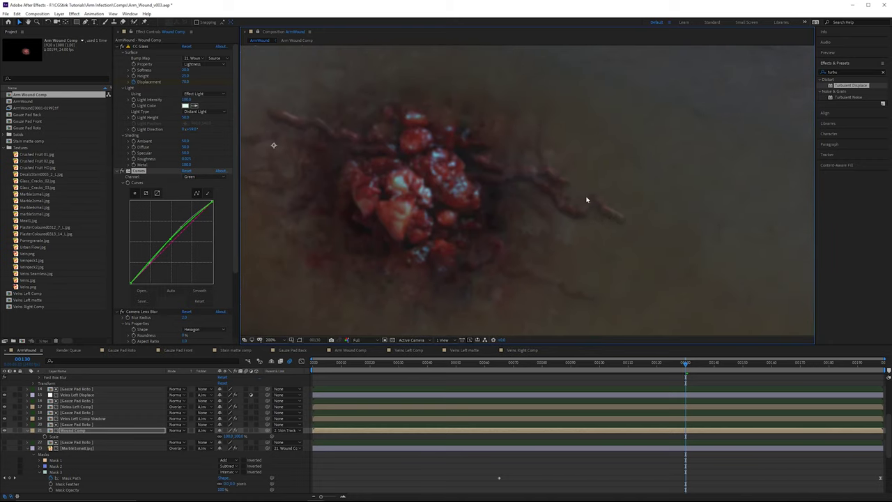
scroll(624, 216, up, 1)
scroll(623, 217, down, 1)
drag(536, 188, 604, 204)
- Set the CC Glass Softness of the Veins Left Displace layer to 8
scroll(85, 432, up, 2)
click(85, 449)
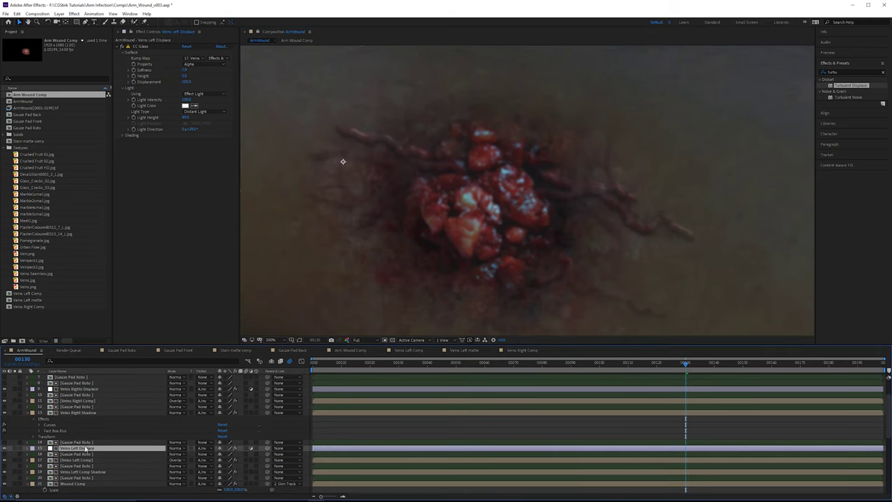
click(186, 70)
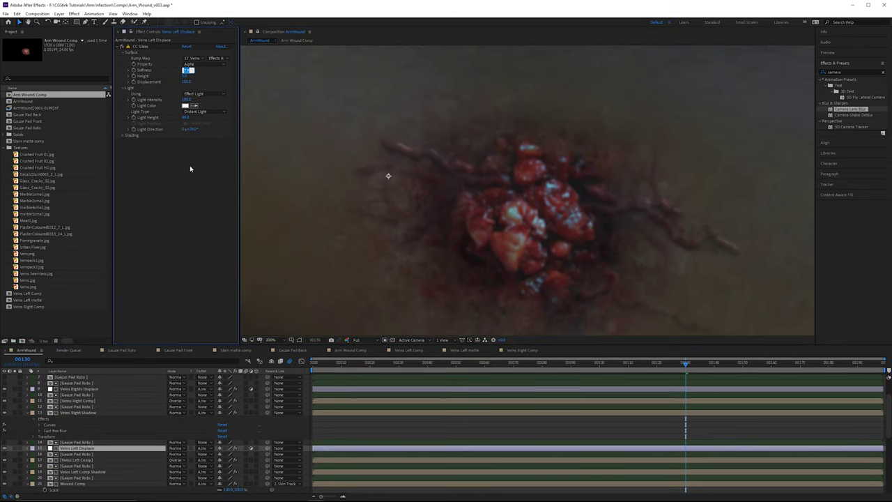
text(8)
key(Return)
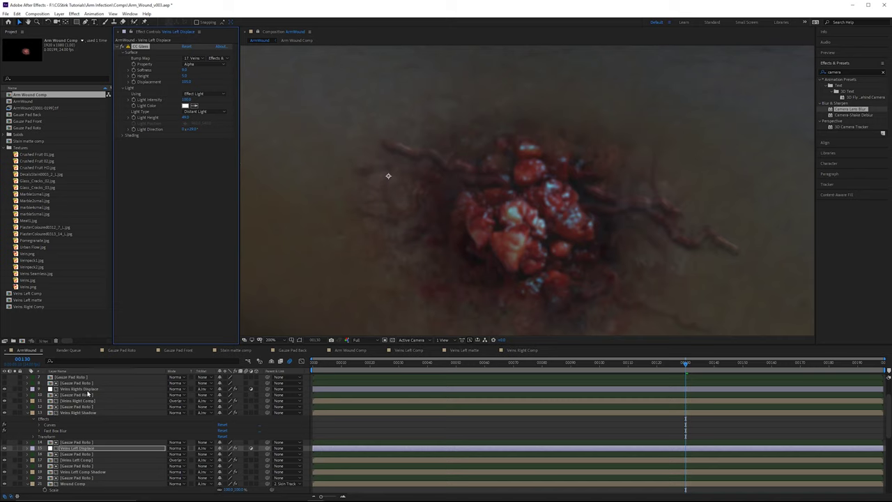
- Set the CC Glass Softness of the Veins Rights Displace layer to 9 and check the whole wound
click(87, 391)
click(187, 70)
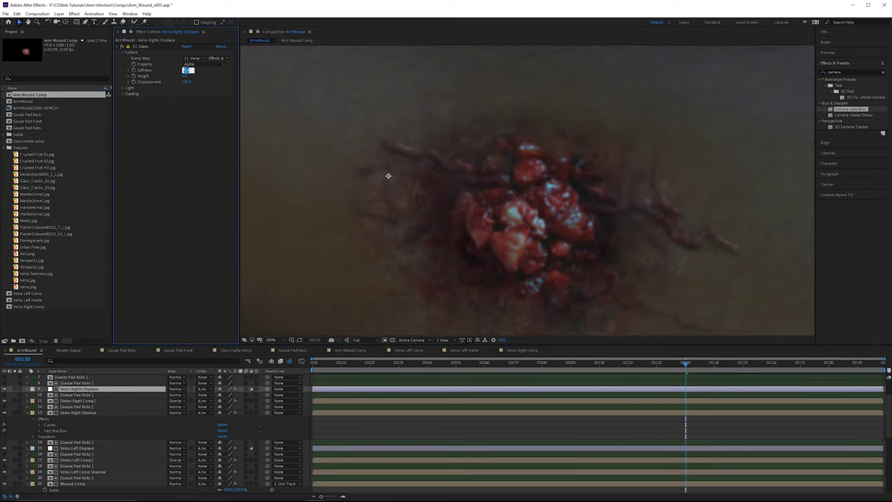
text(9)
key(Return)
scroll(549, 255, down, 1)
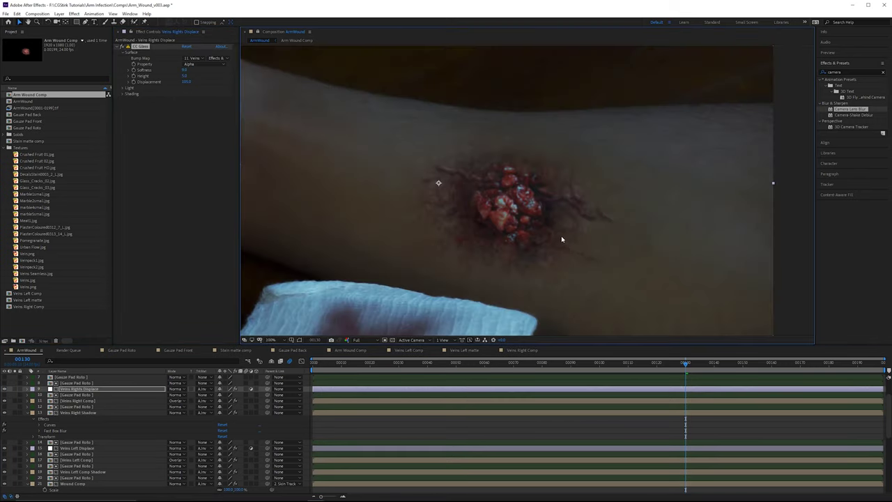